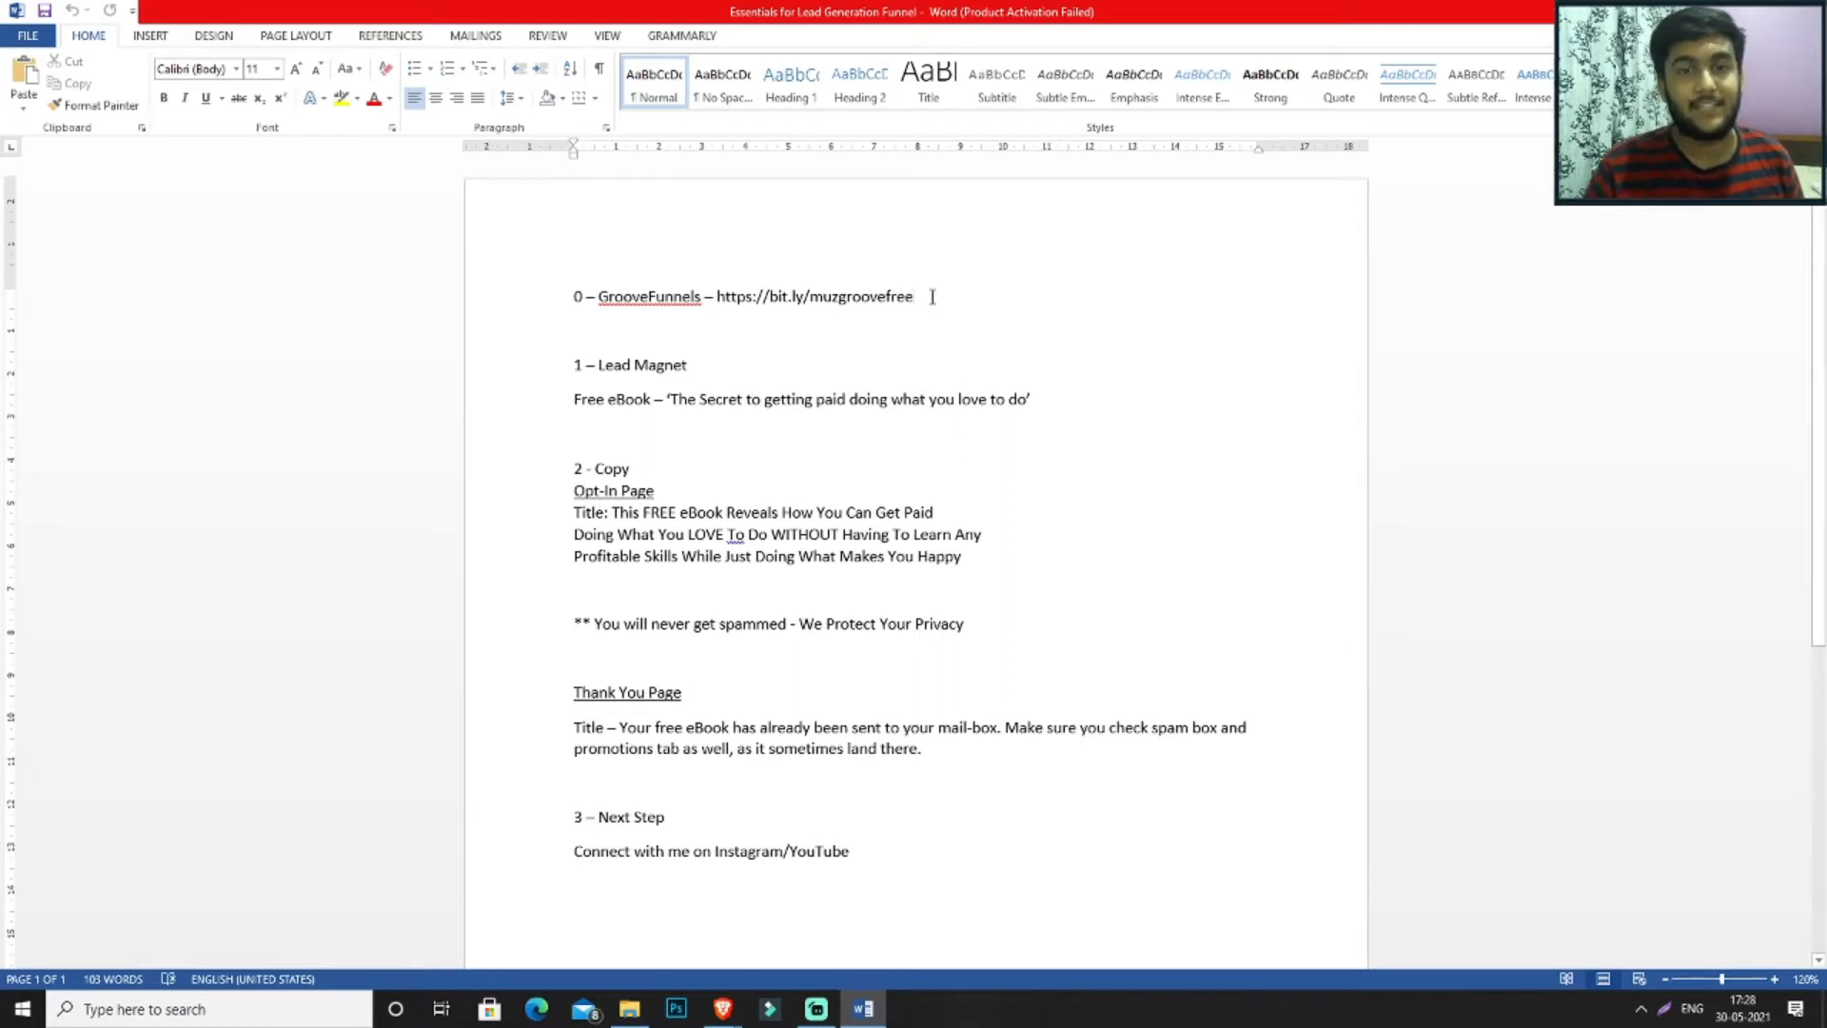
- Review the lead generation funnel essentials document, from the GrooveFunnels link through the lead magnet and page copy to the next step
left_click_drag(917, 297, 717, 308)
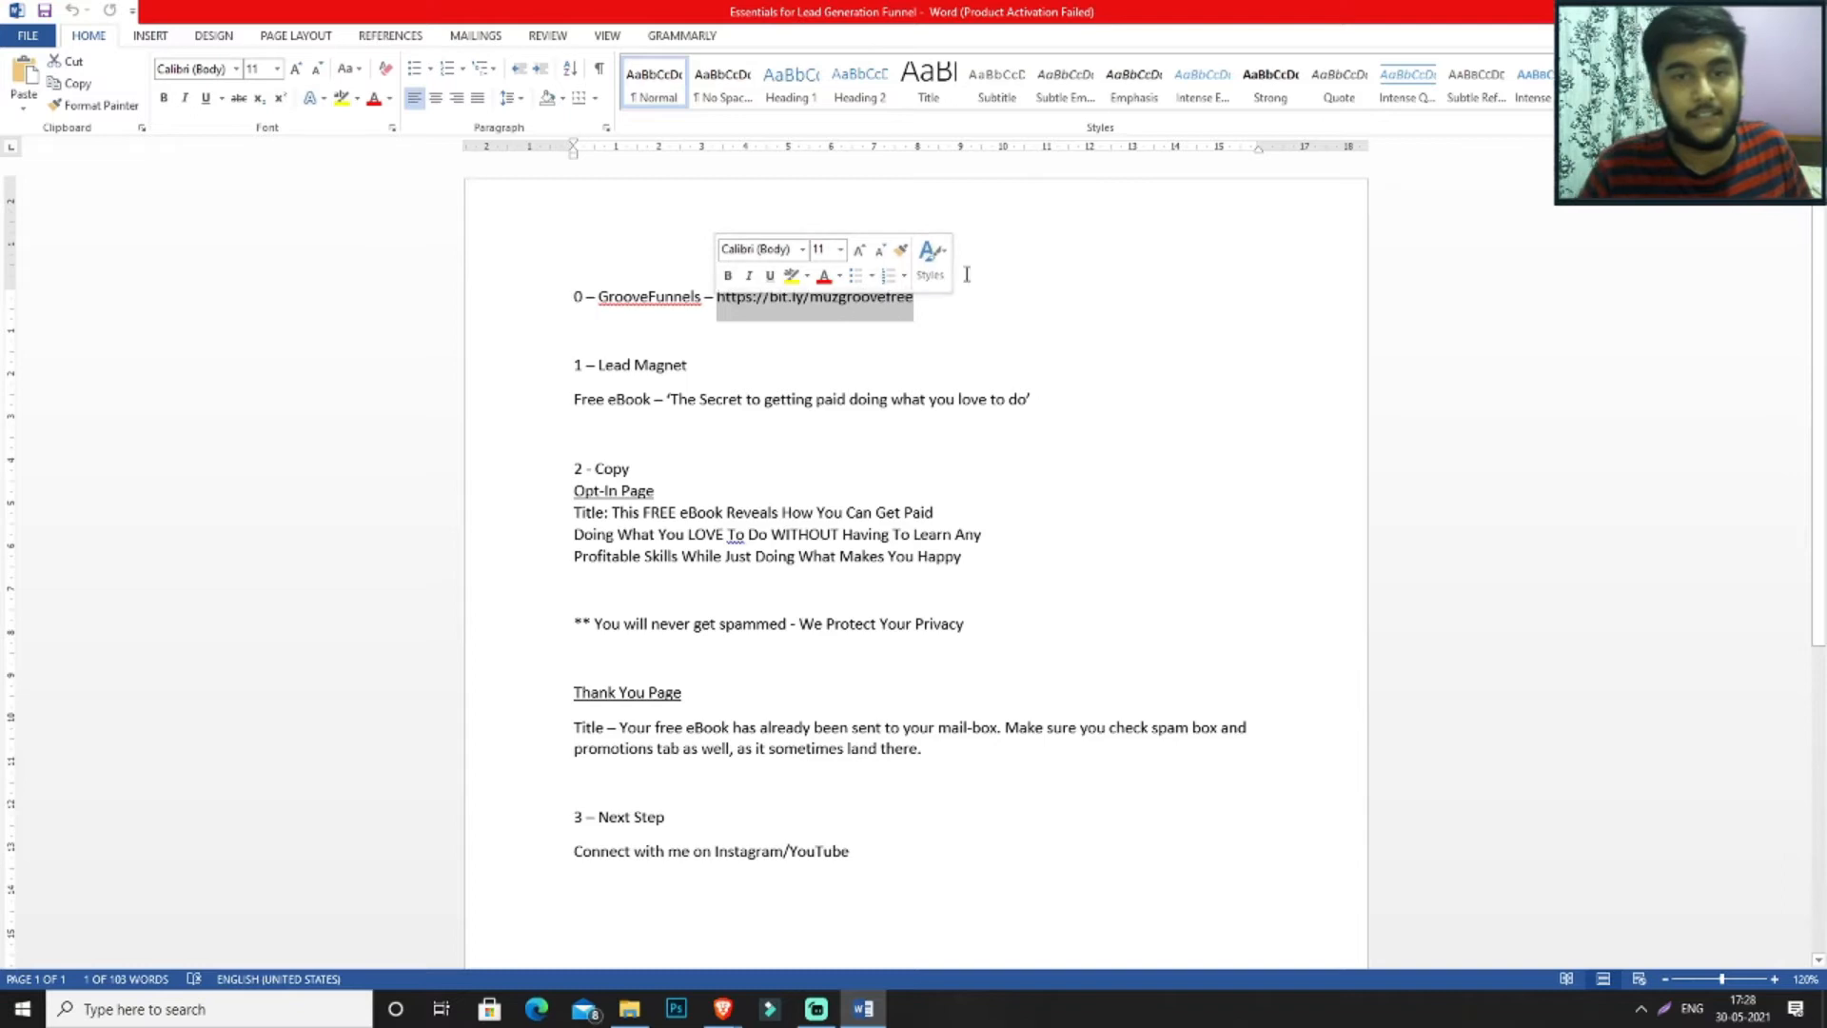
left_click(877, 333)
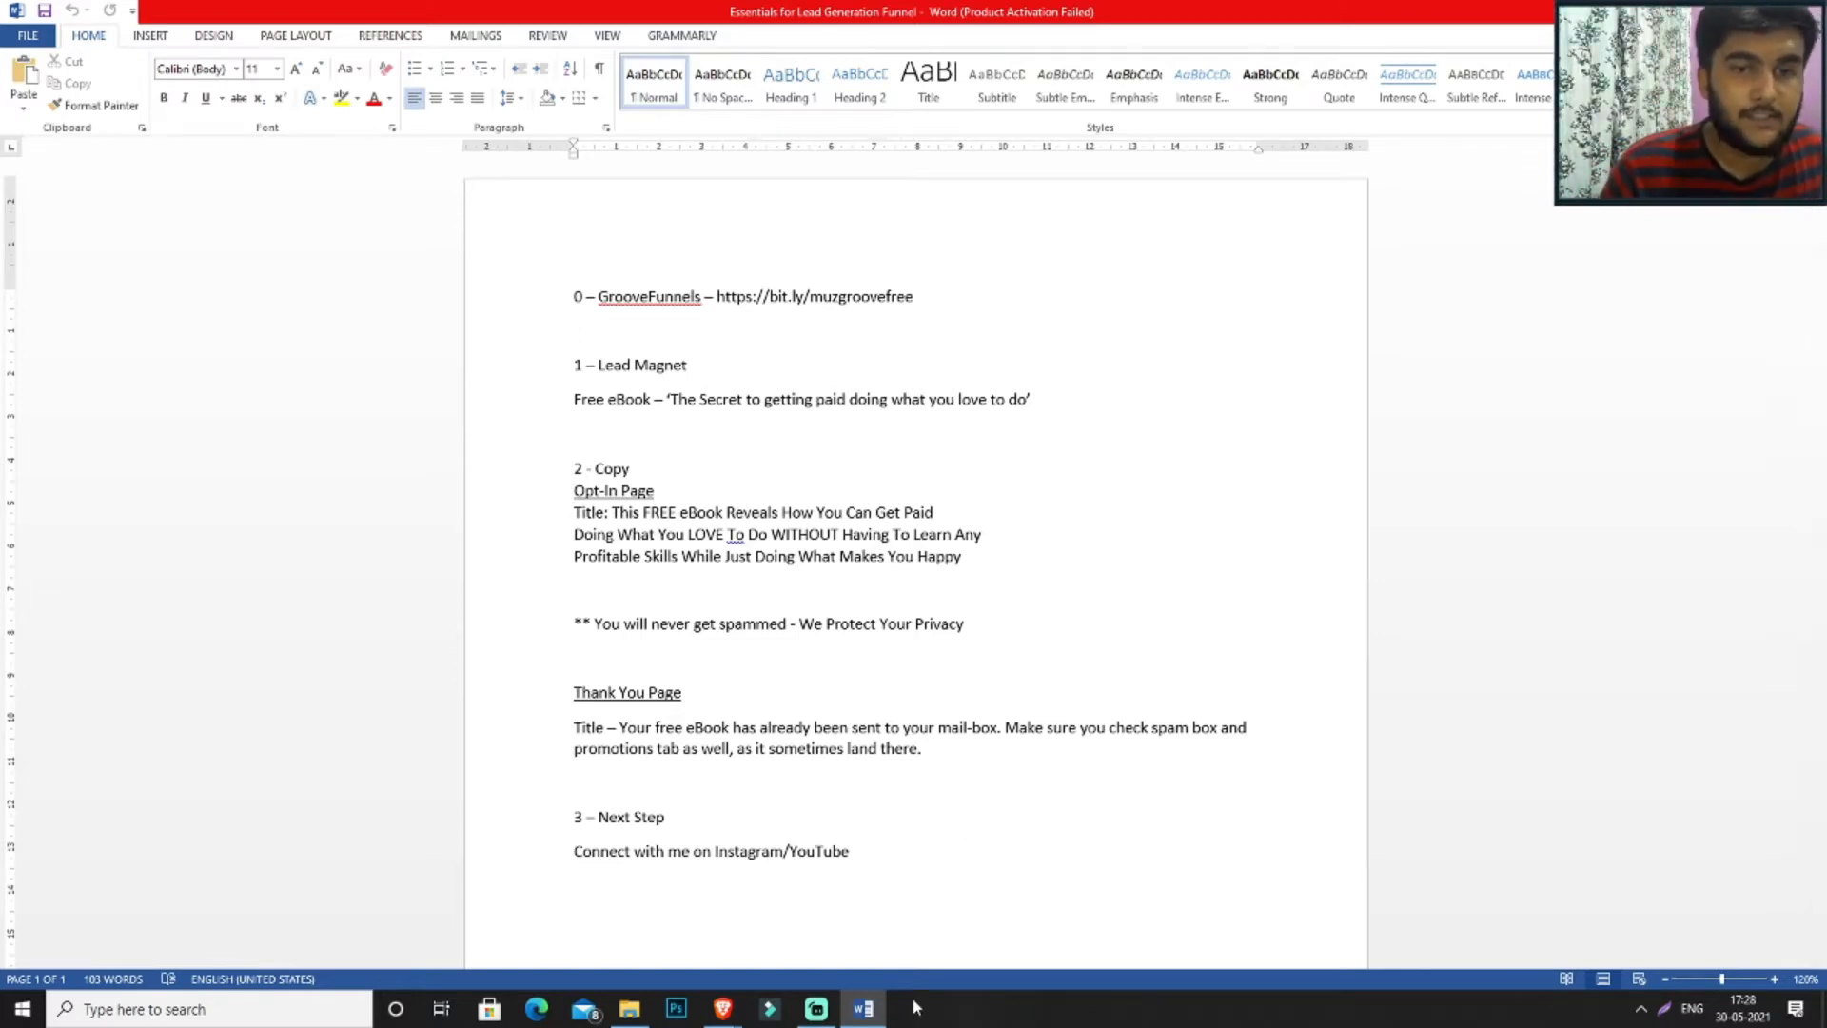
mouse_move(723, 1007)
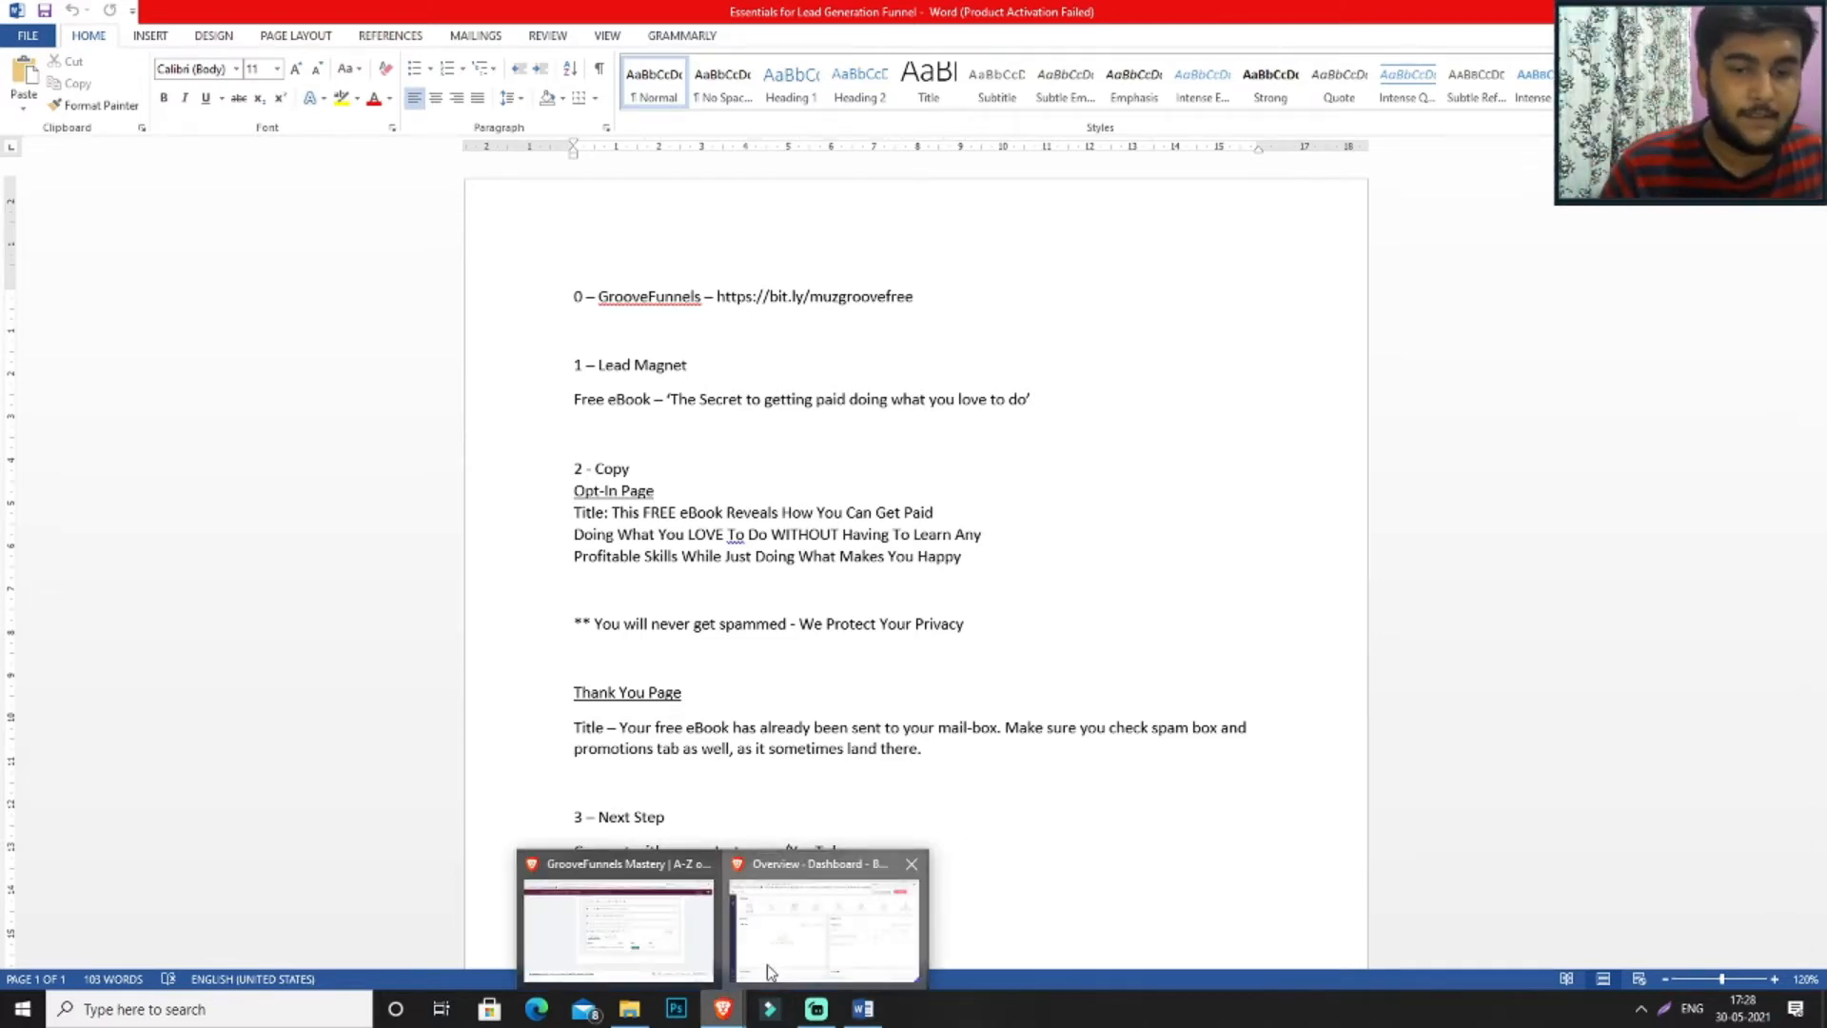
left_click(775, 942)
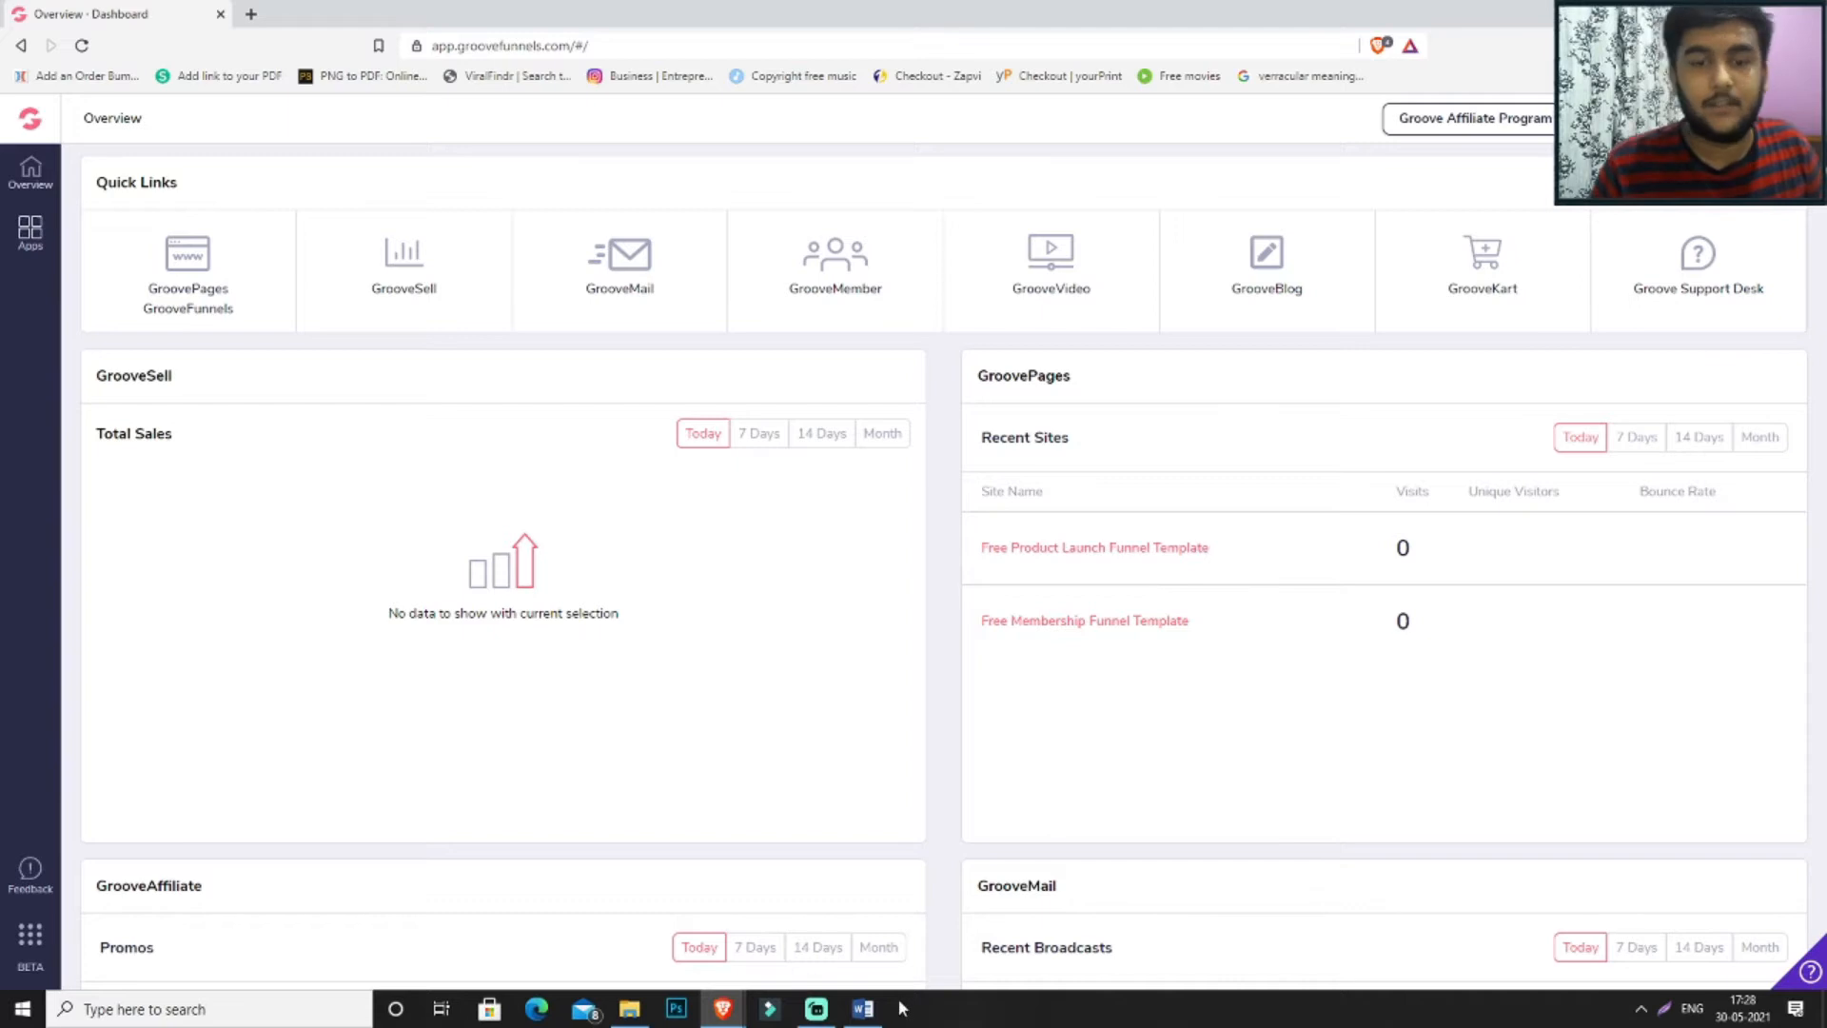
mouse_move(874, 1017)
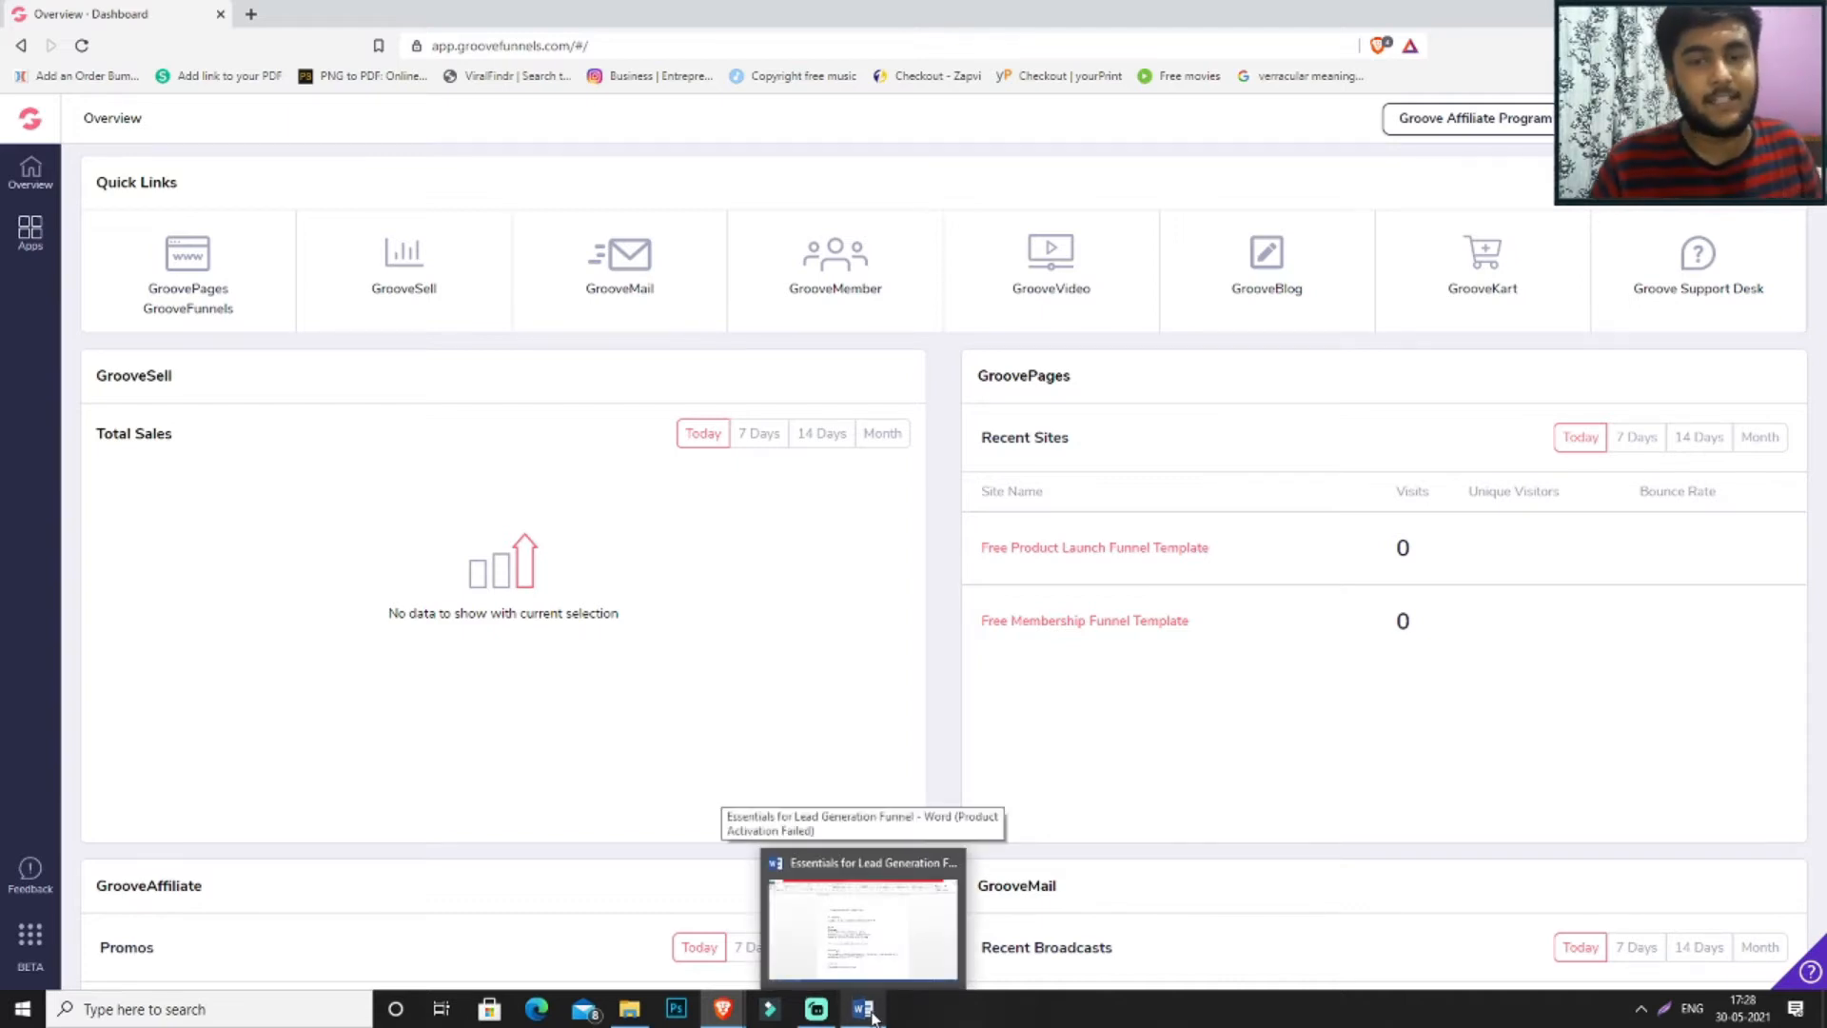
left_click(885, 943)
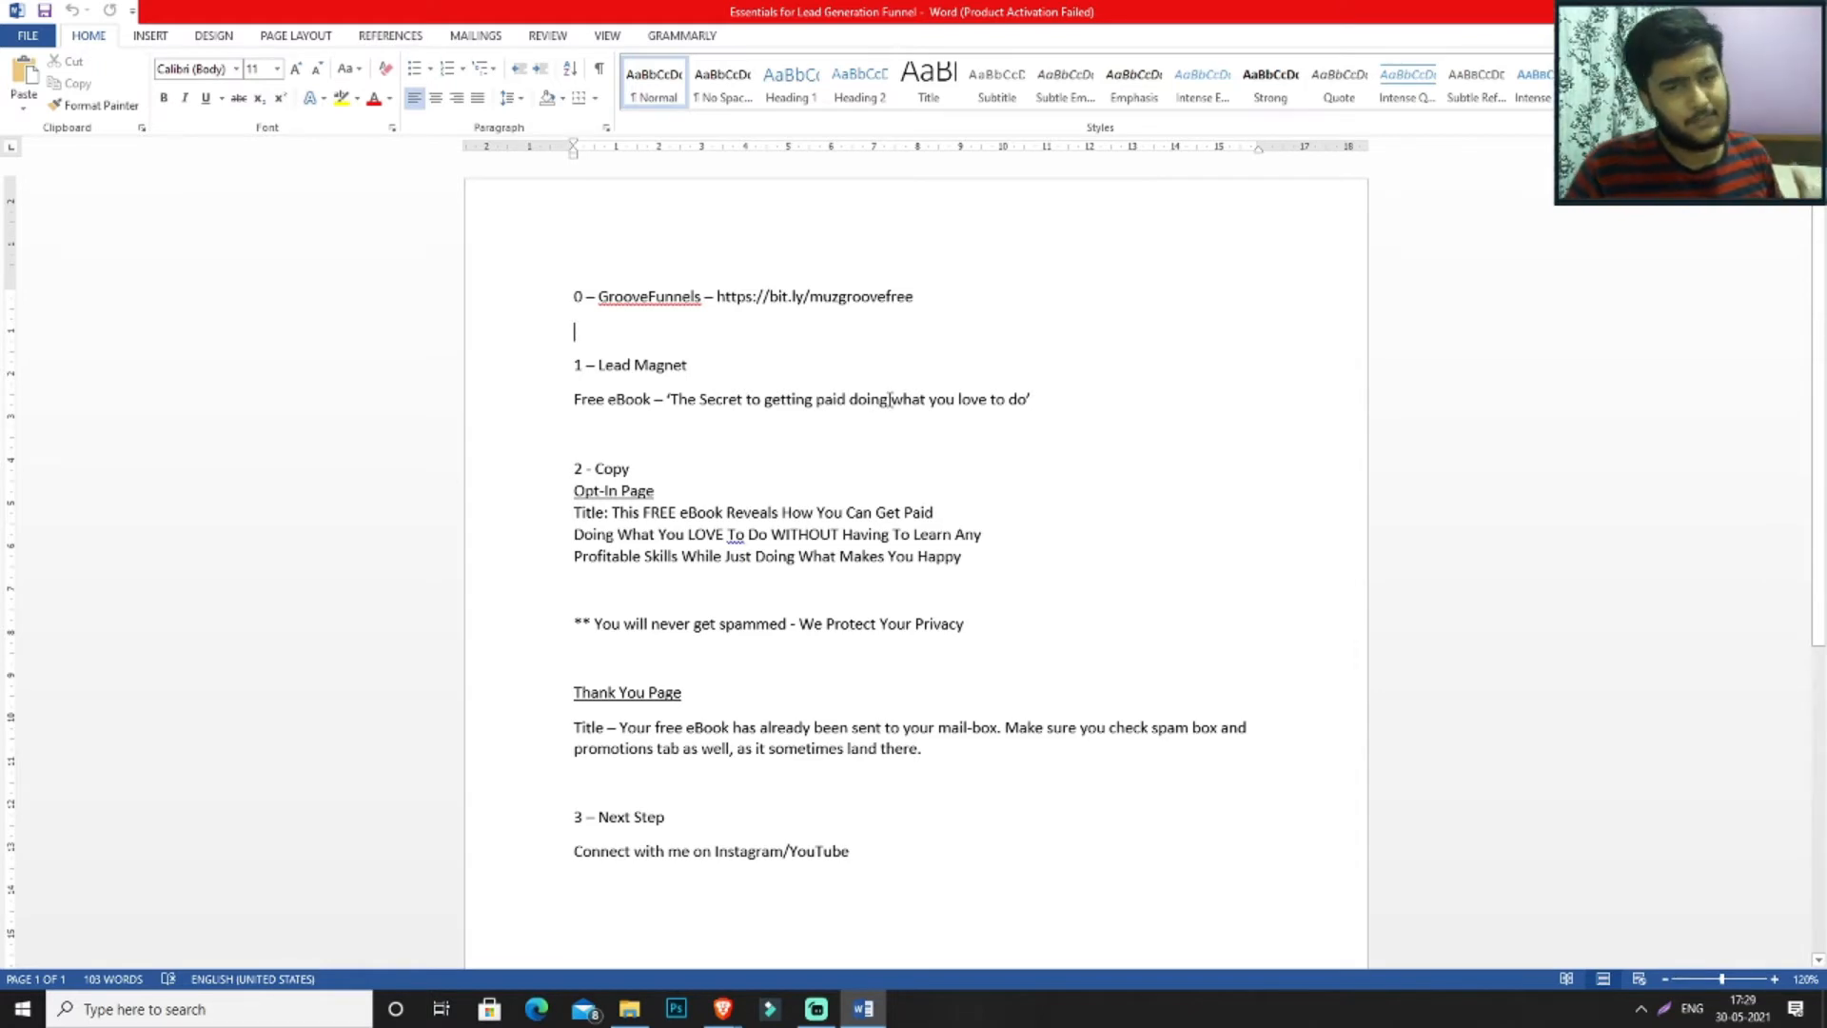
scroll(578, 489, "down", 1)
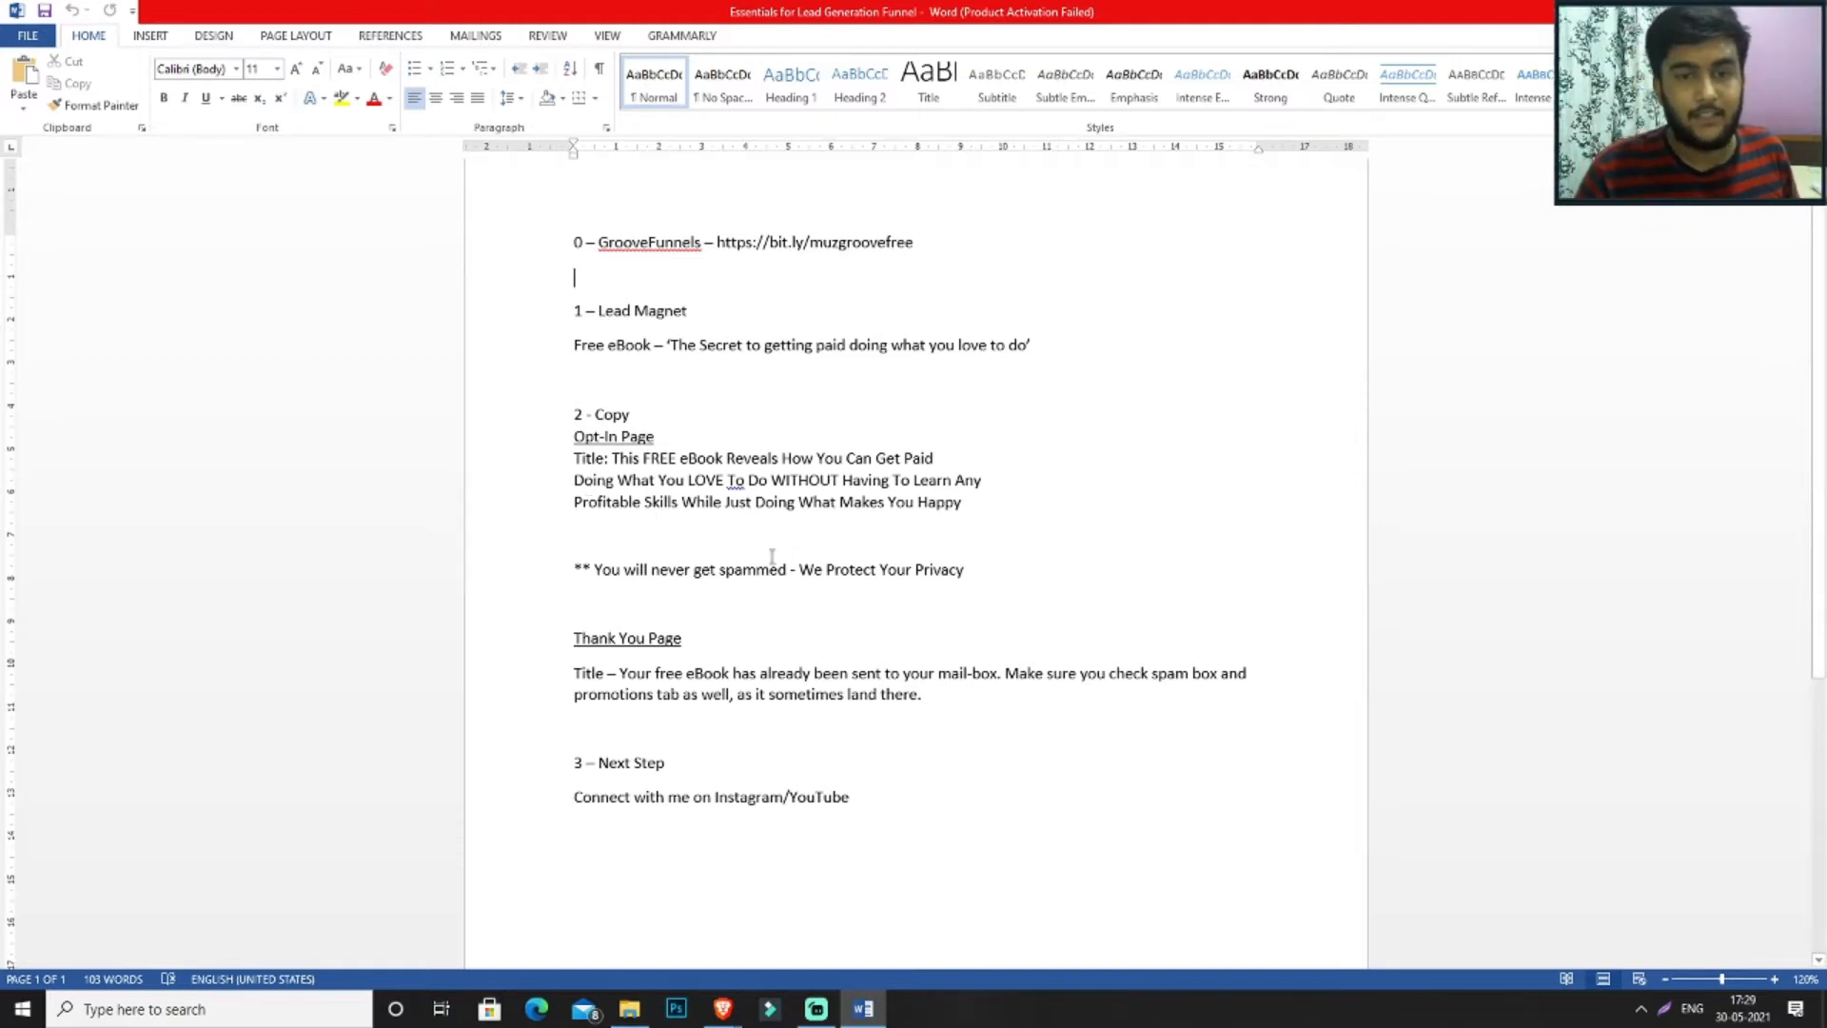
scroll(771, 556, "down", 2)
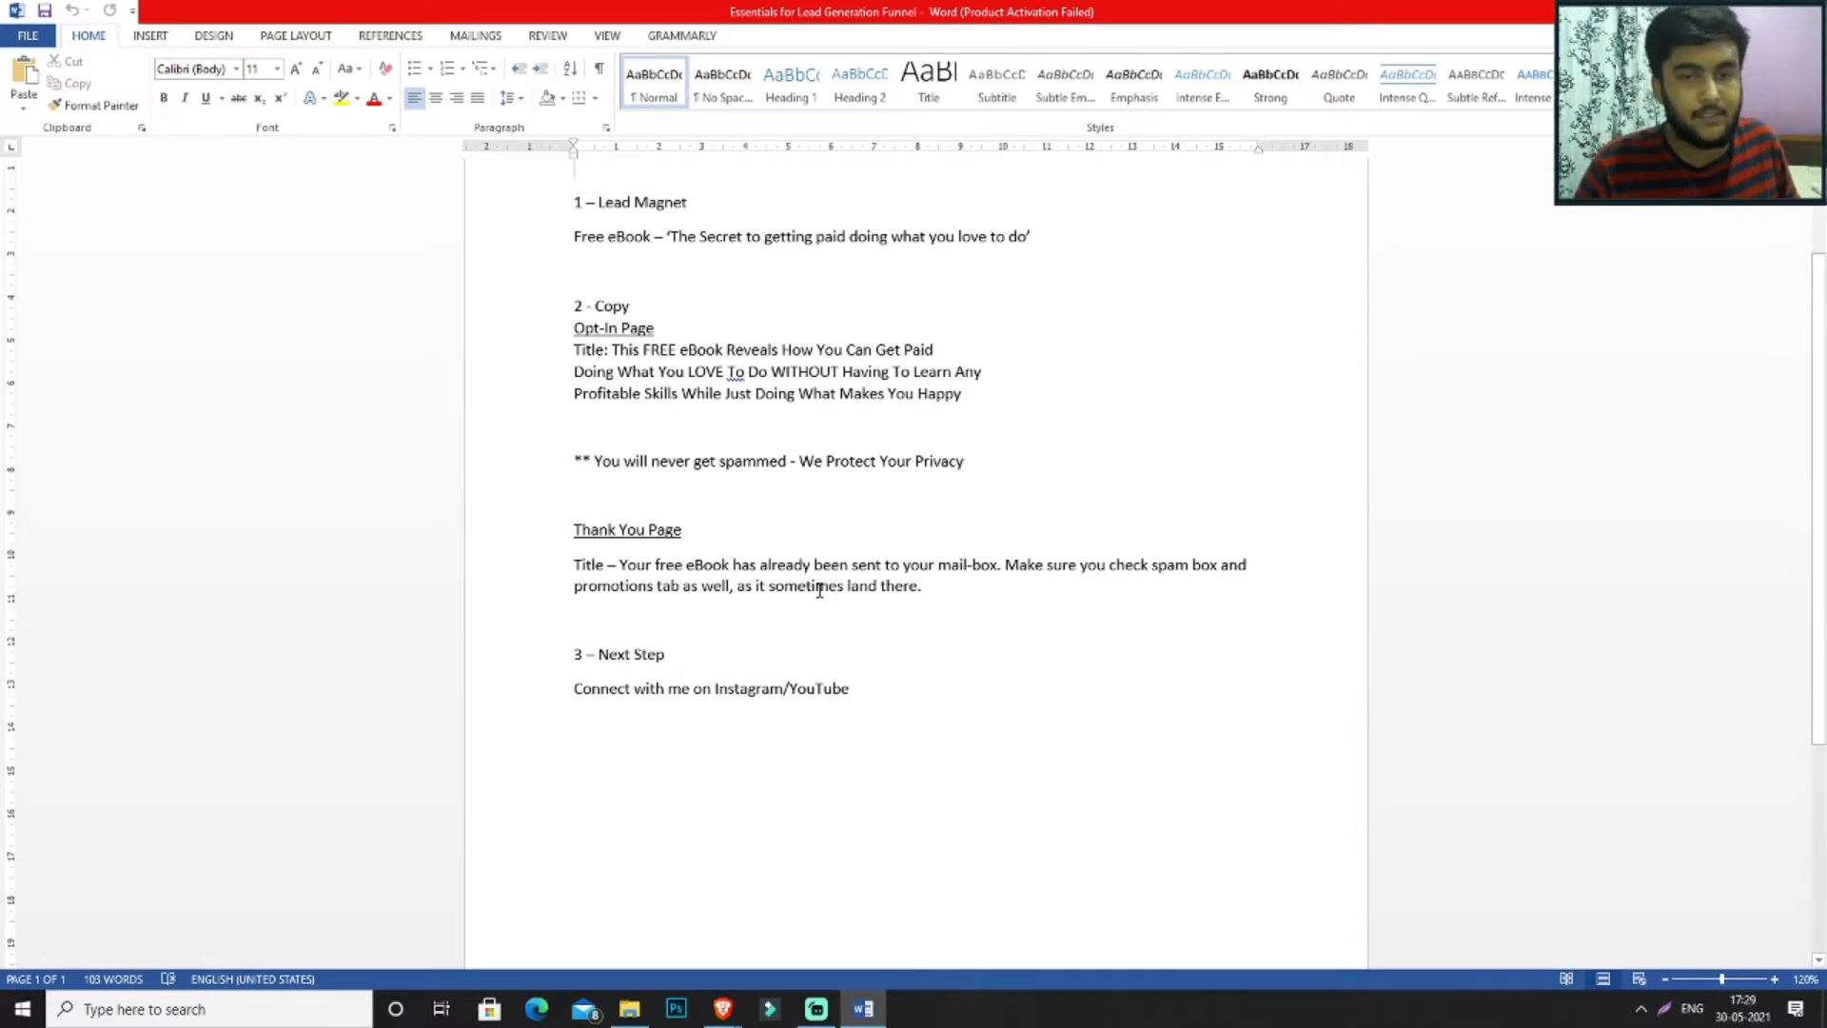
scroll(787, 628, "down", 1)
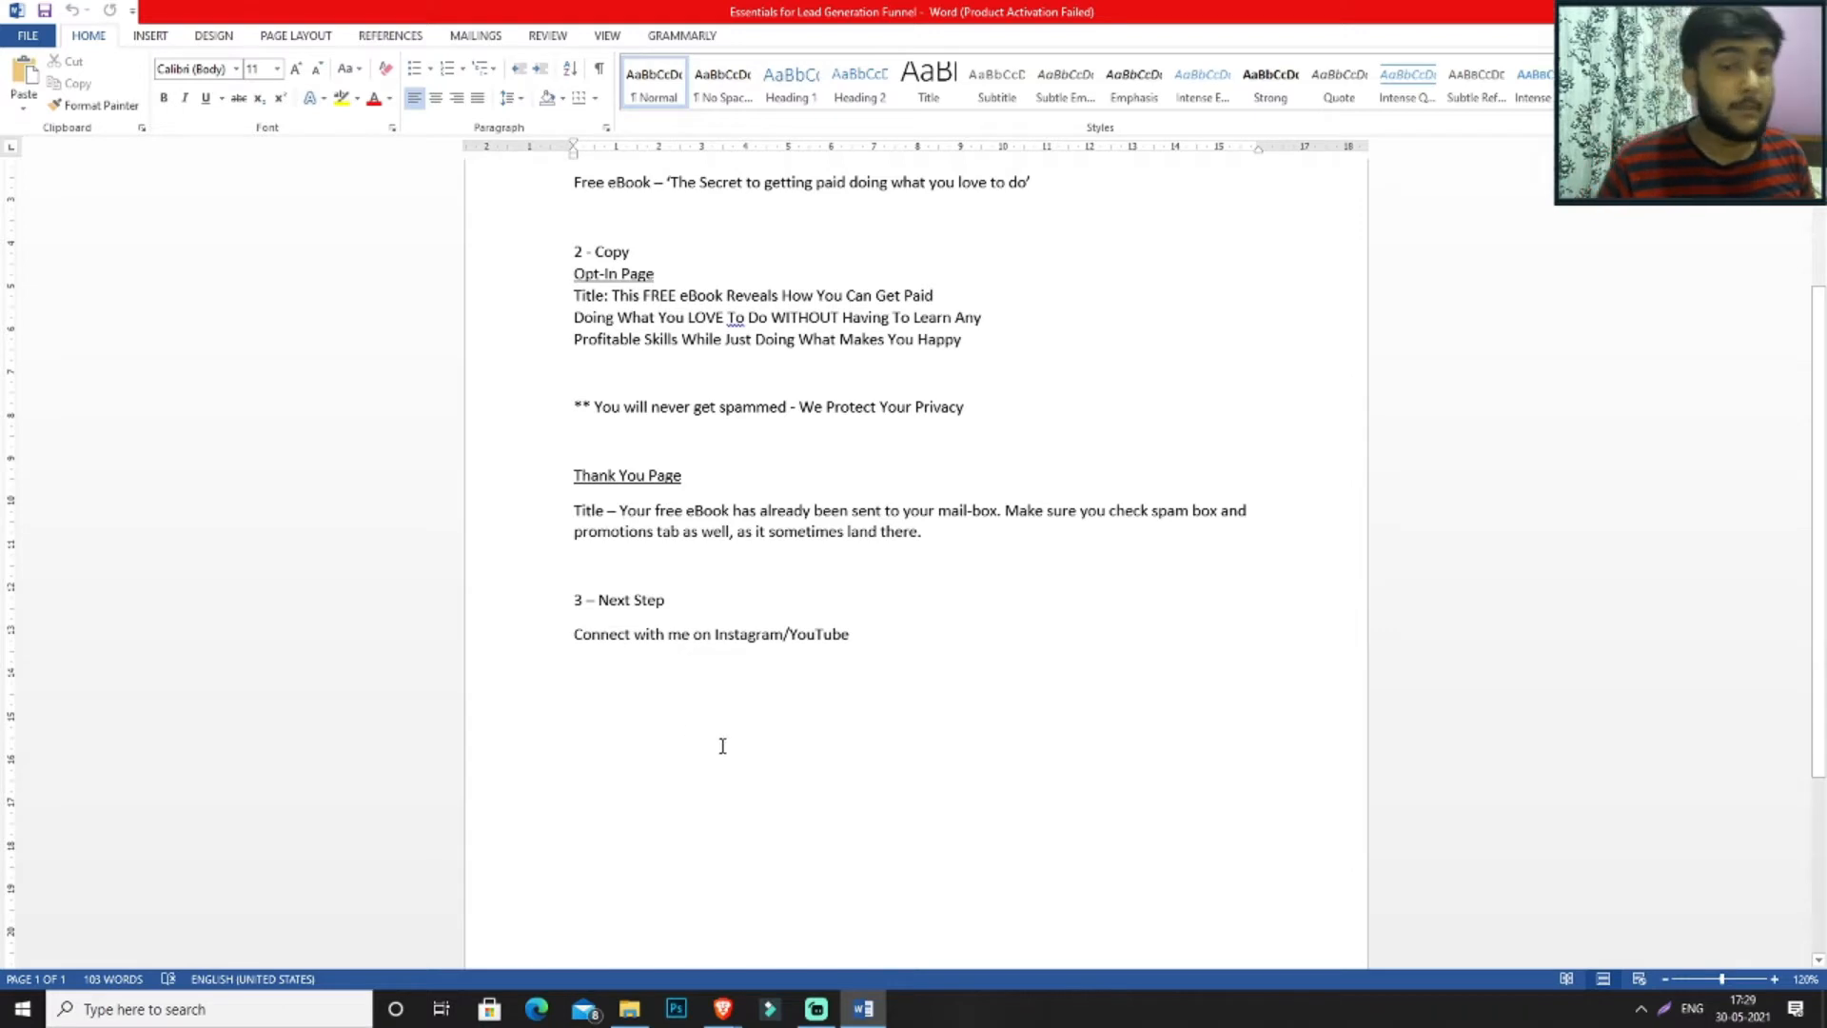
- Switch to the GrooveFunnels dashboard in Brave and open GroovePages
mouse_move(724, 1011)
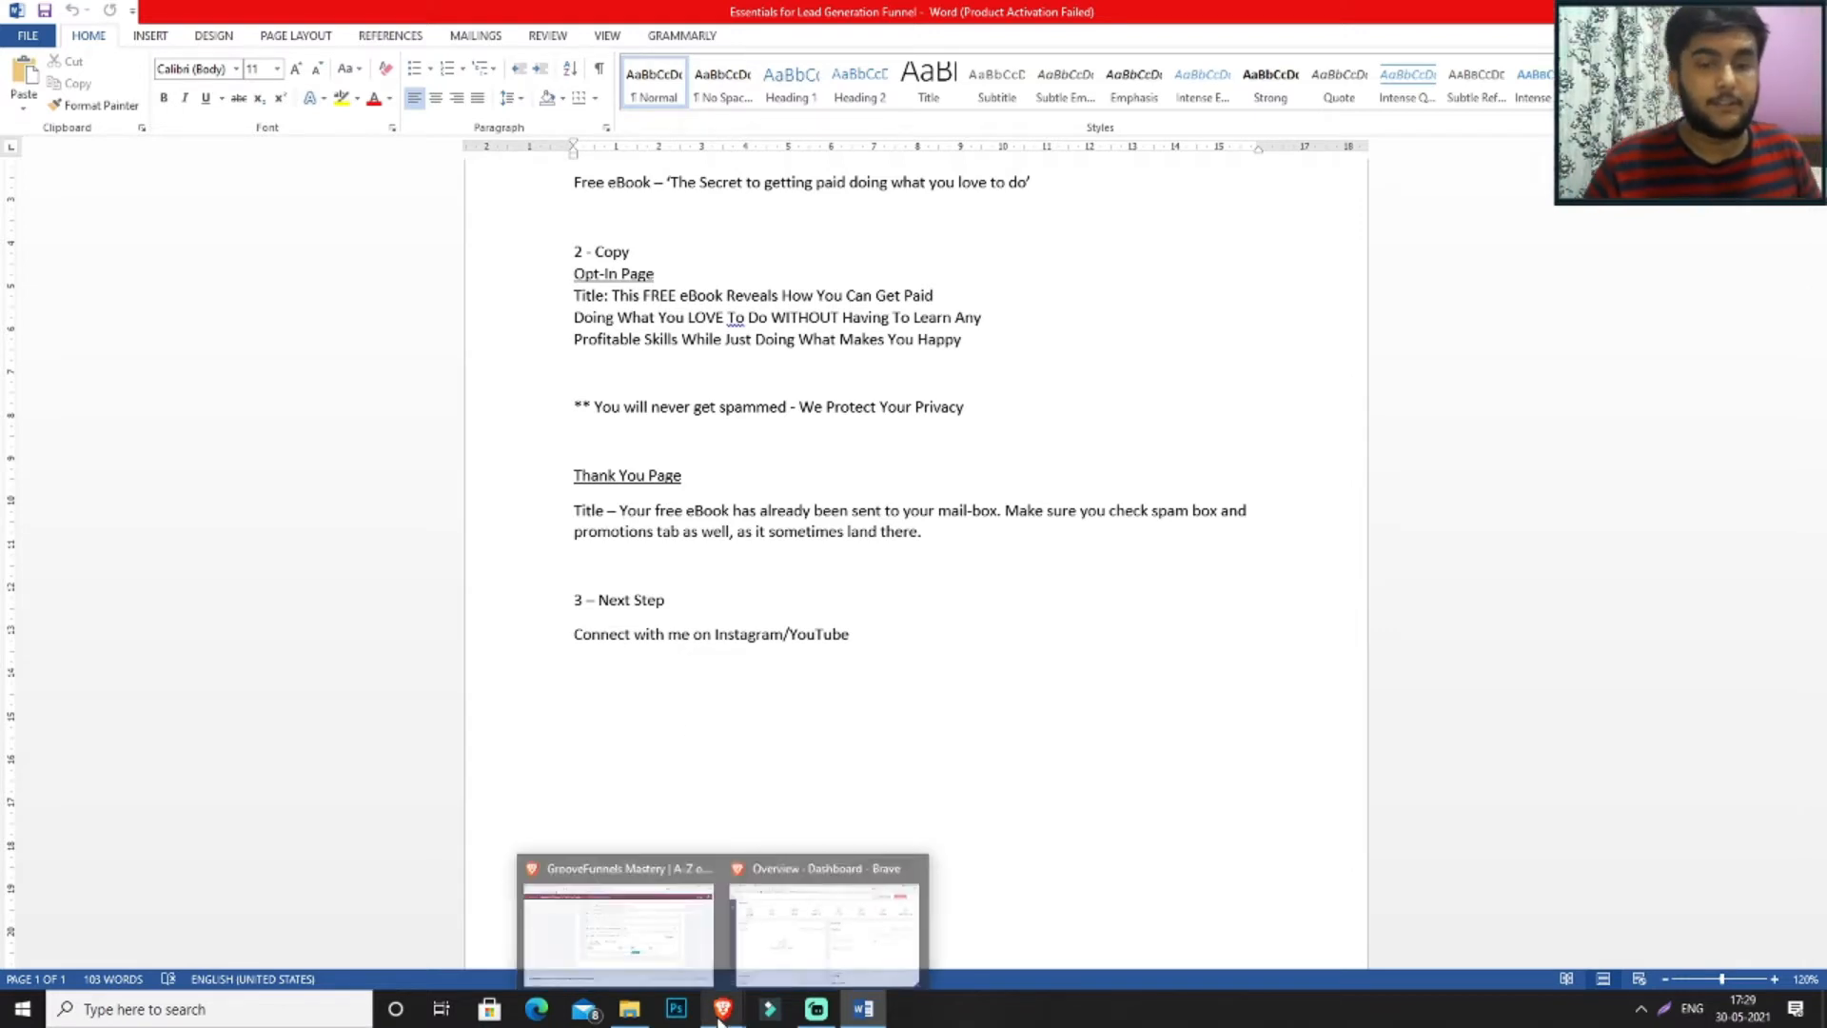
left_click(783, 945)
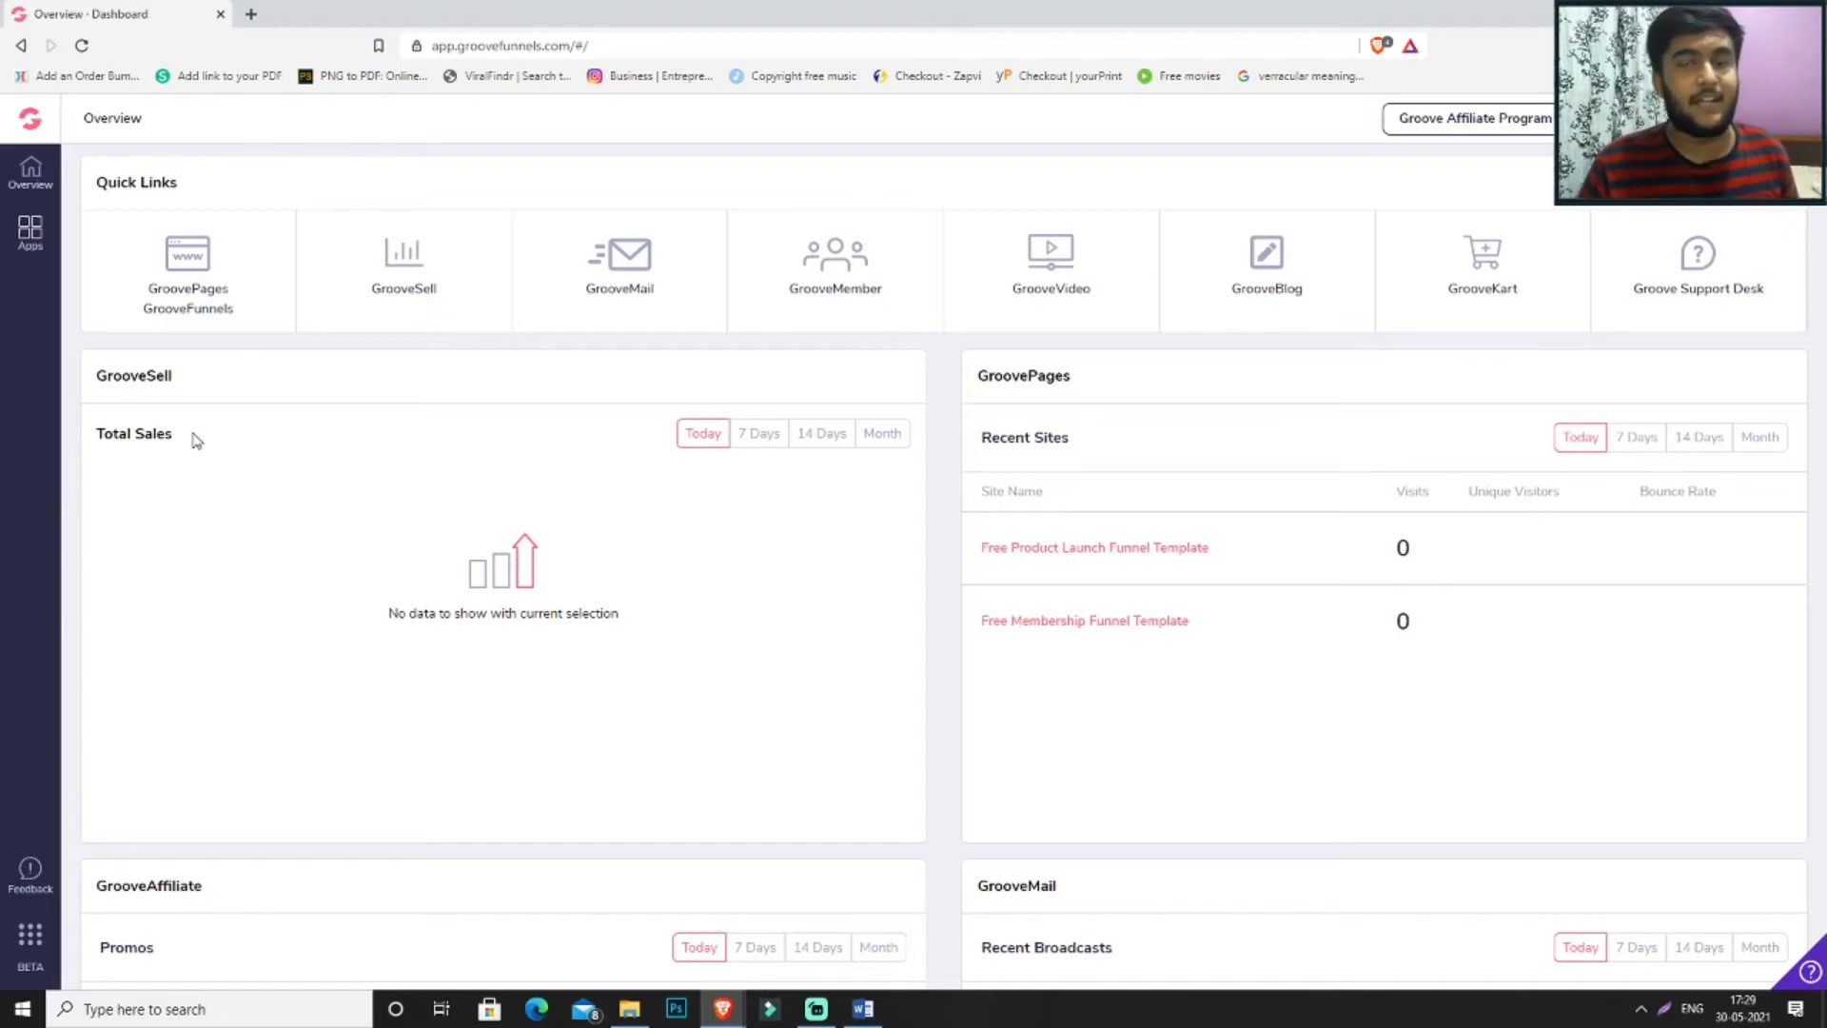
left_click(212, 324)
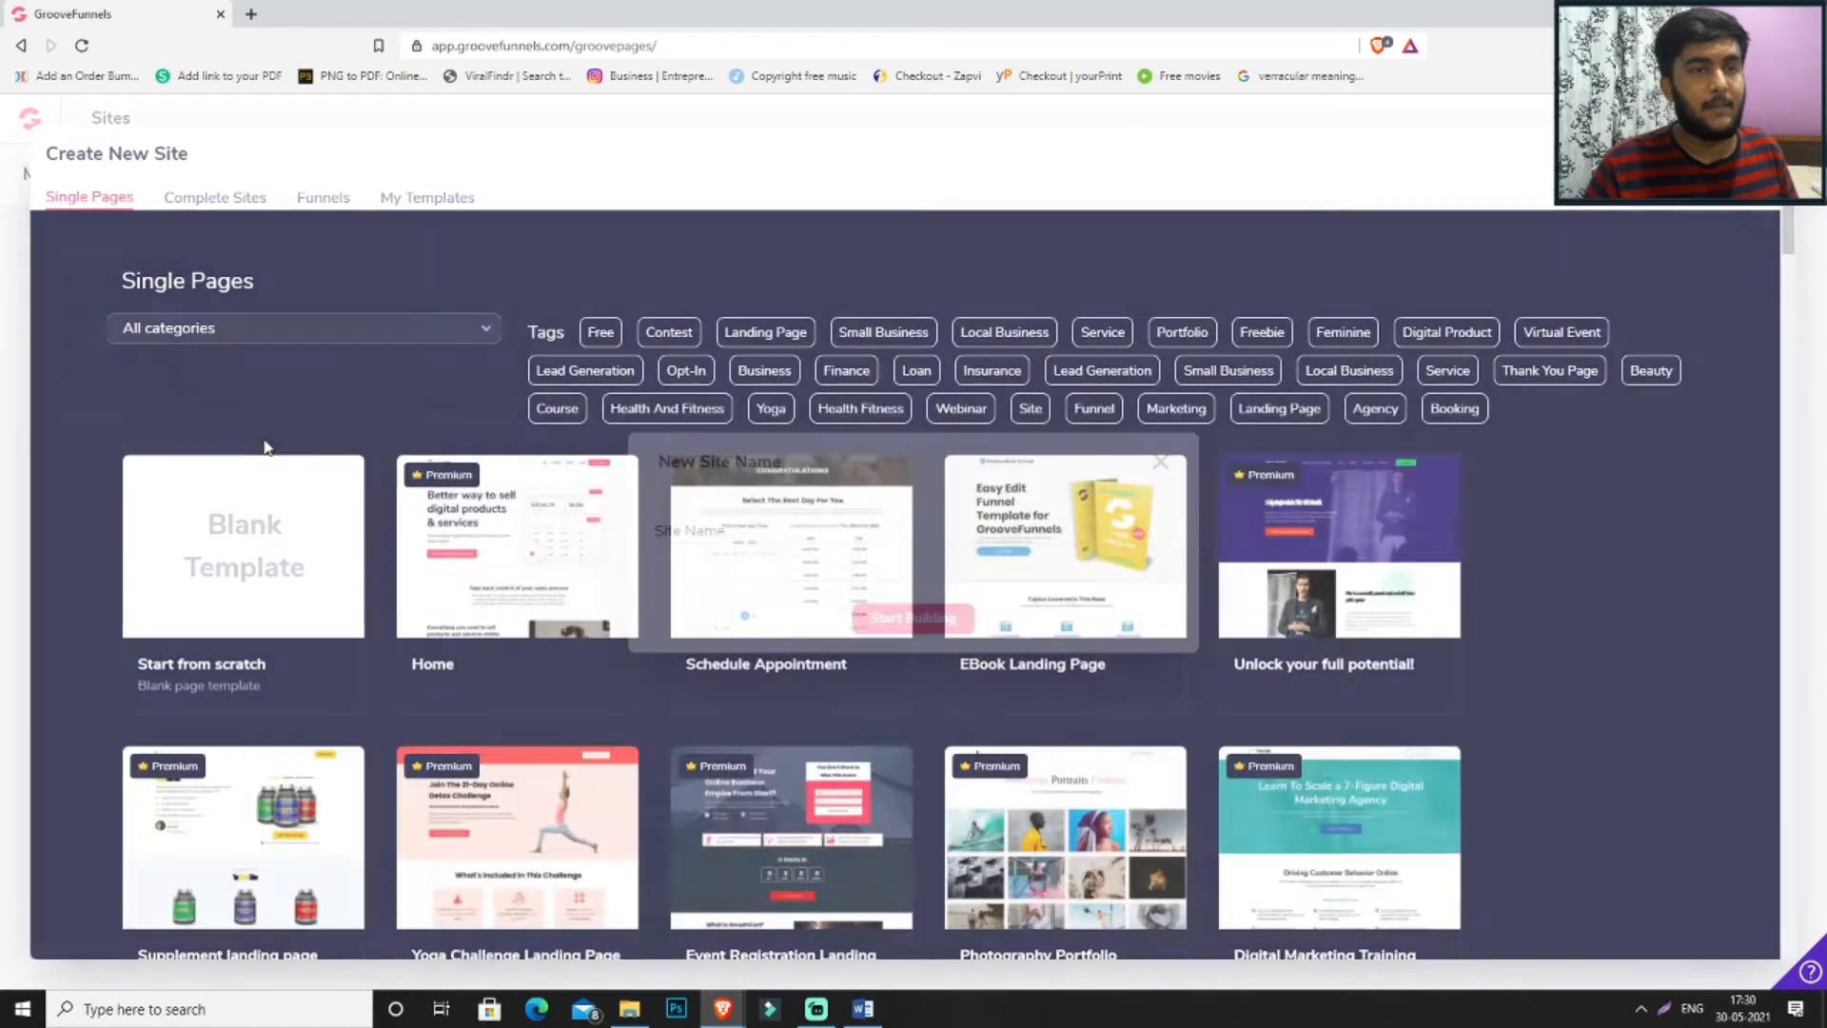
- Create a new single-page site from the blank template, named Free Lead Generation Funnel, and start building it
left_click(266, 451)
left_click(940, 574)
type("Free ")
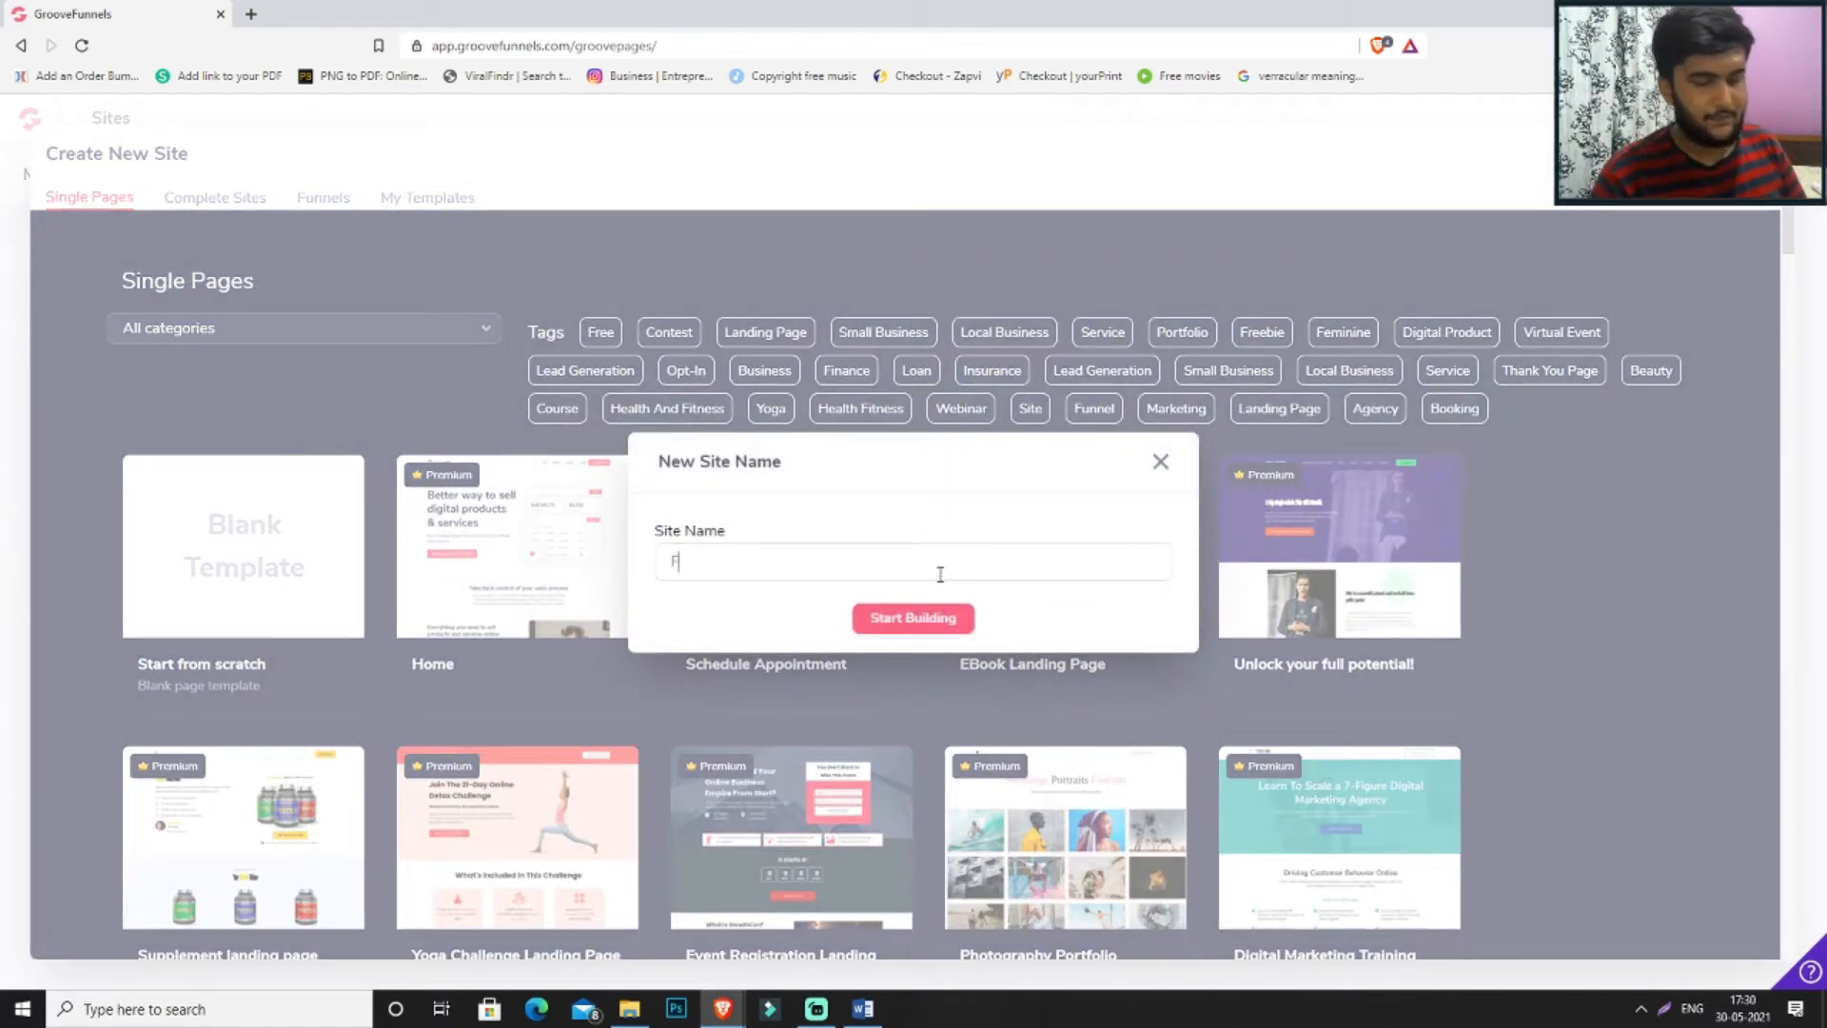
type("Lead Gene")
key("BackSpace")
type("eration Funnel")
left_click(913, 617)
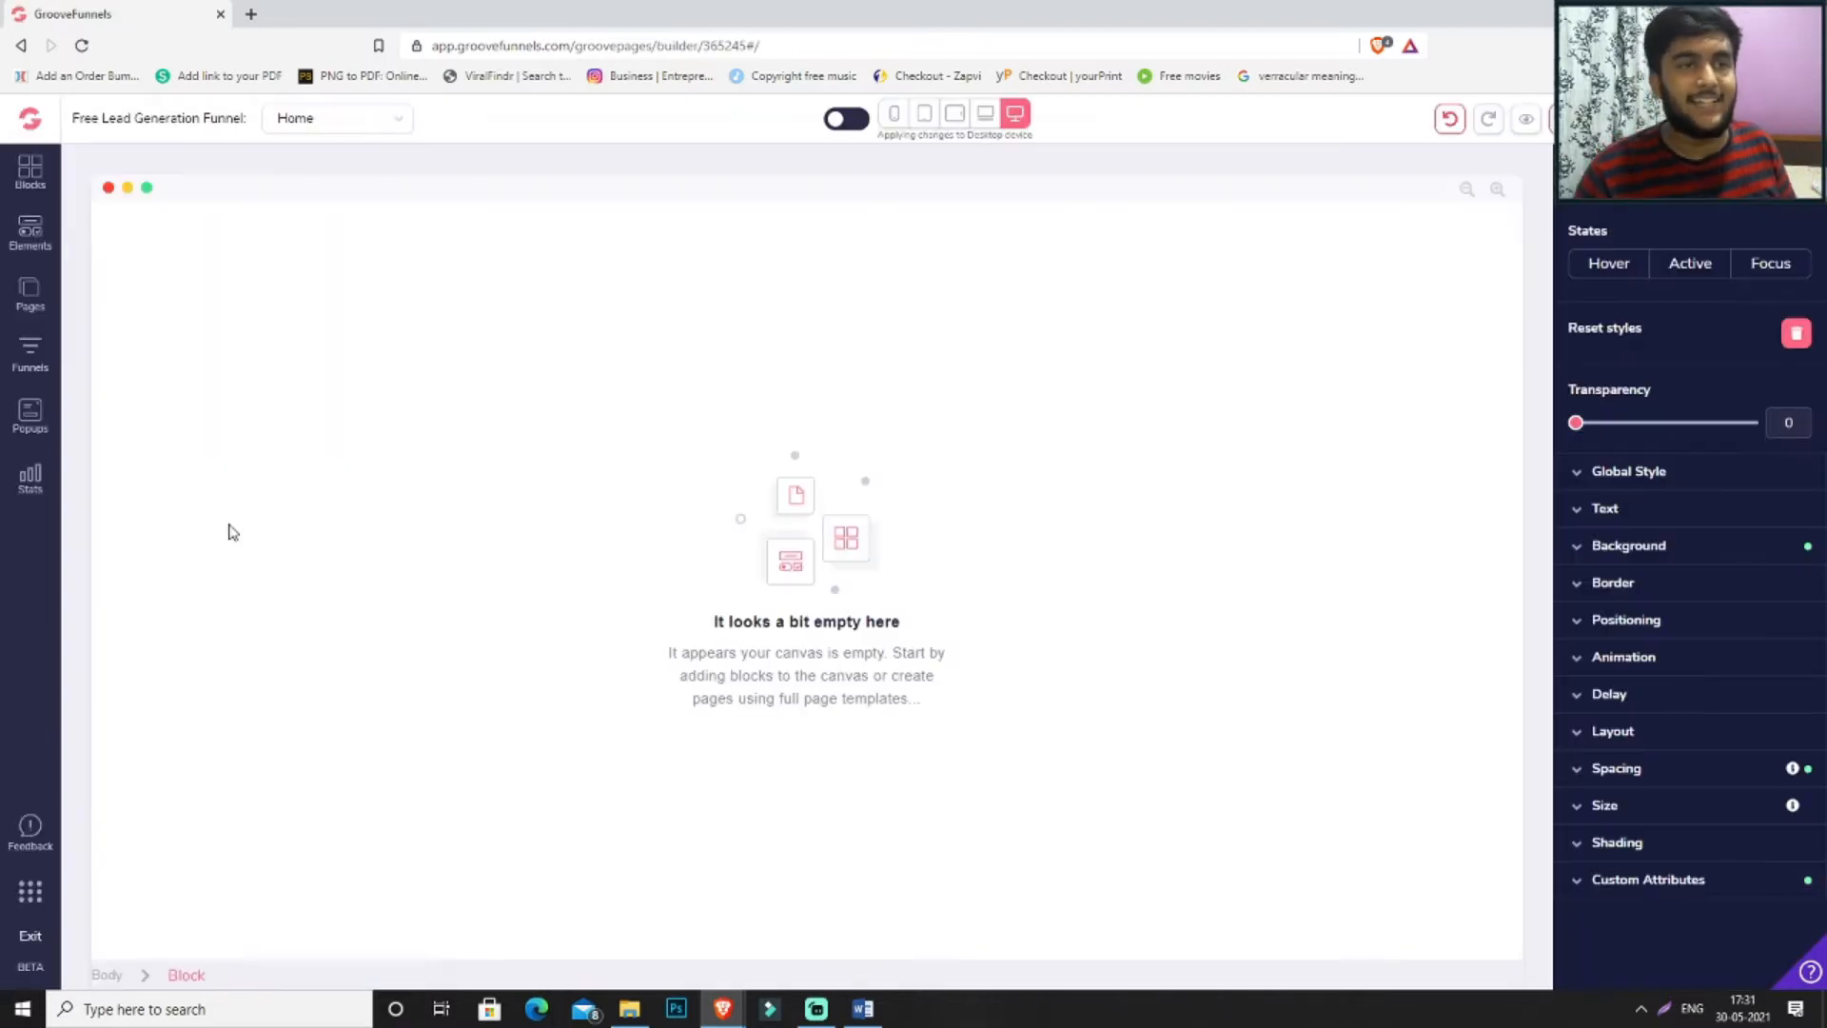
- Add the plain blue, text-only alert bar from the designed blocks to the empty page
left_click(29, 247)
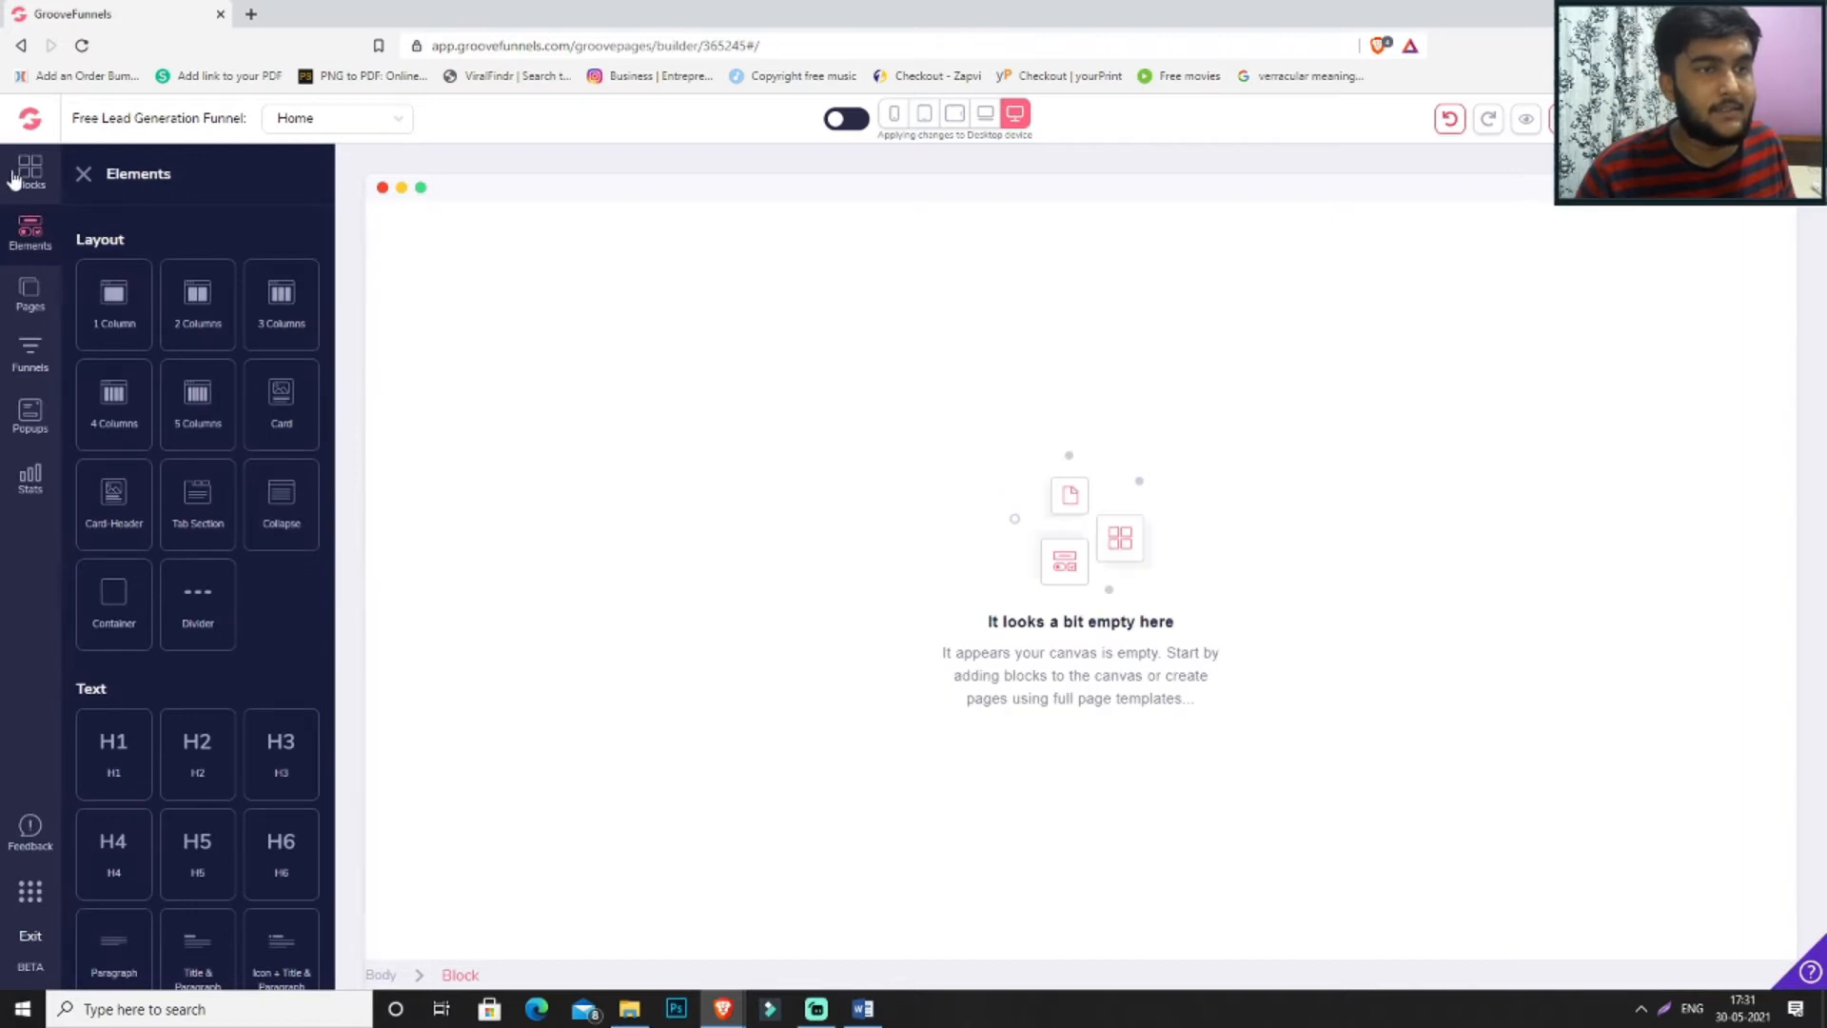
left_click(30, 171)
left_click(128, 323)
left_click_drag(147, 355, 848, 255)
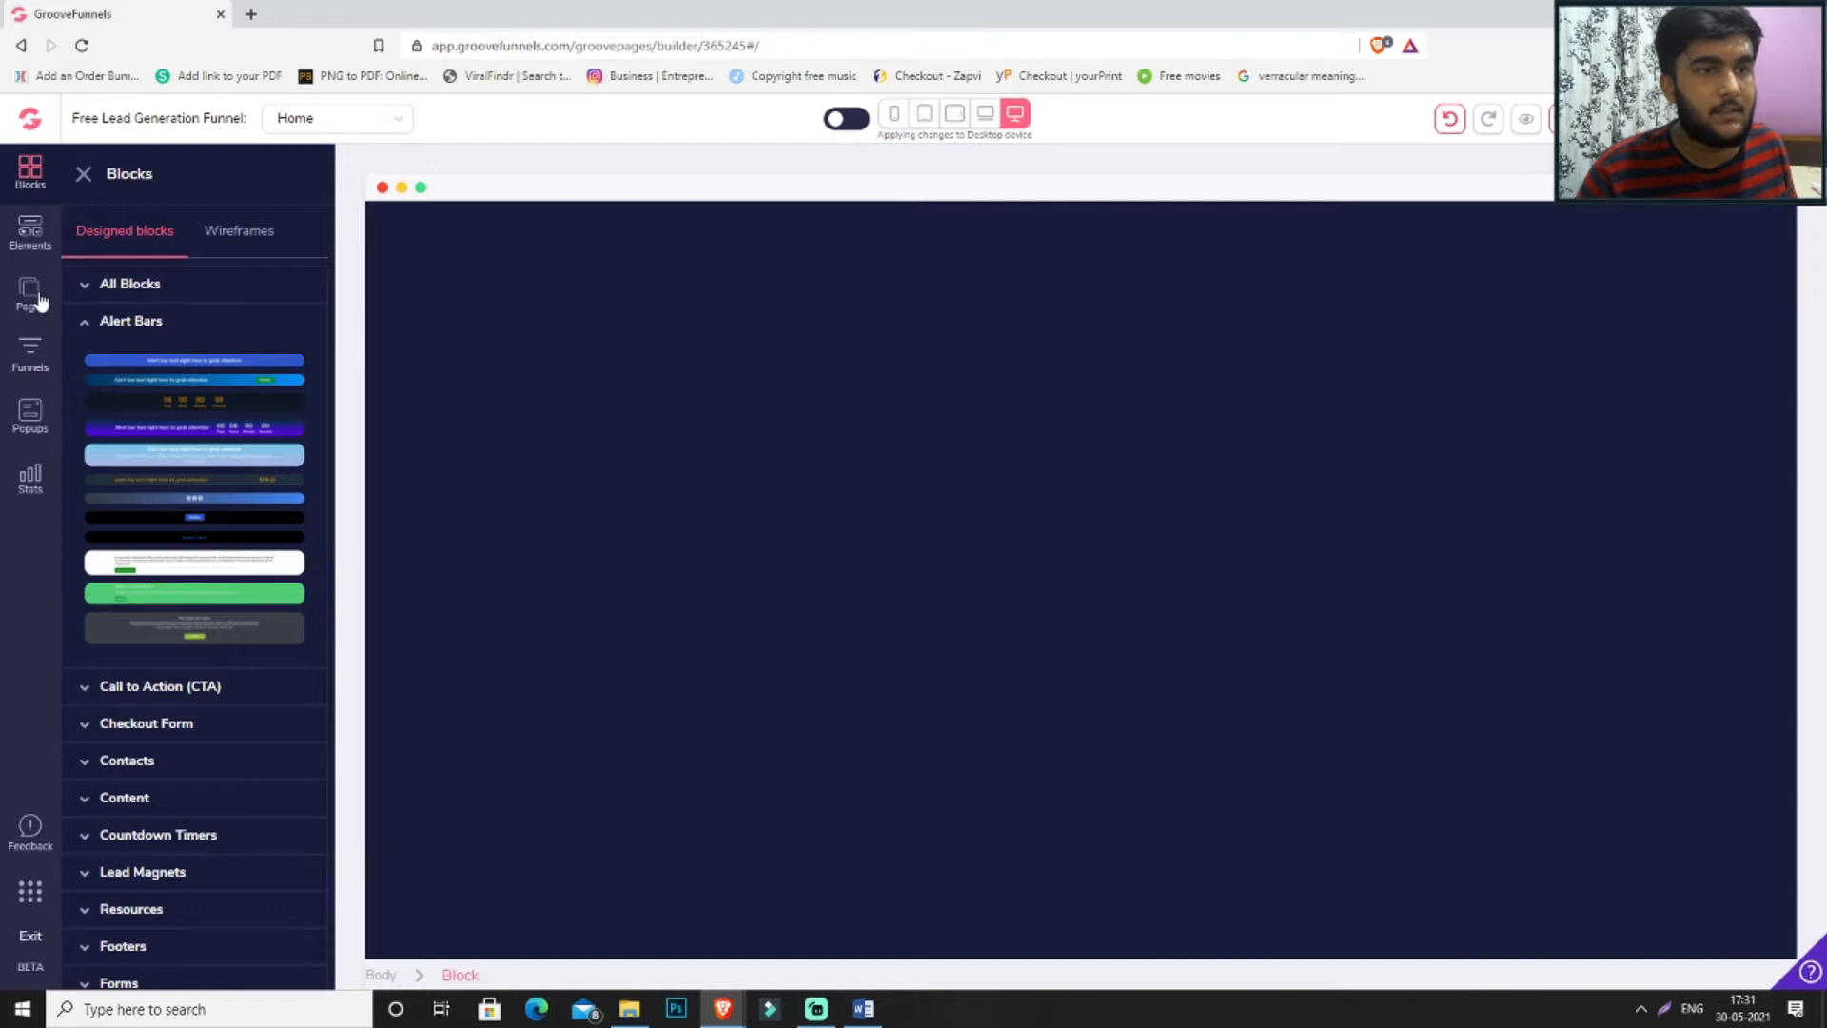
- Place a 3 Columns layout inside the alert bar and delete the bar's headline text
left_click(30, 243)
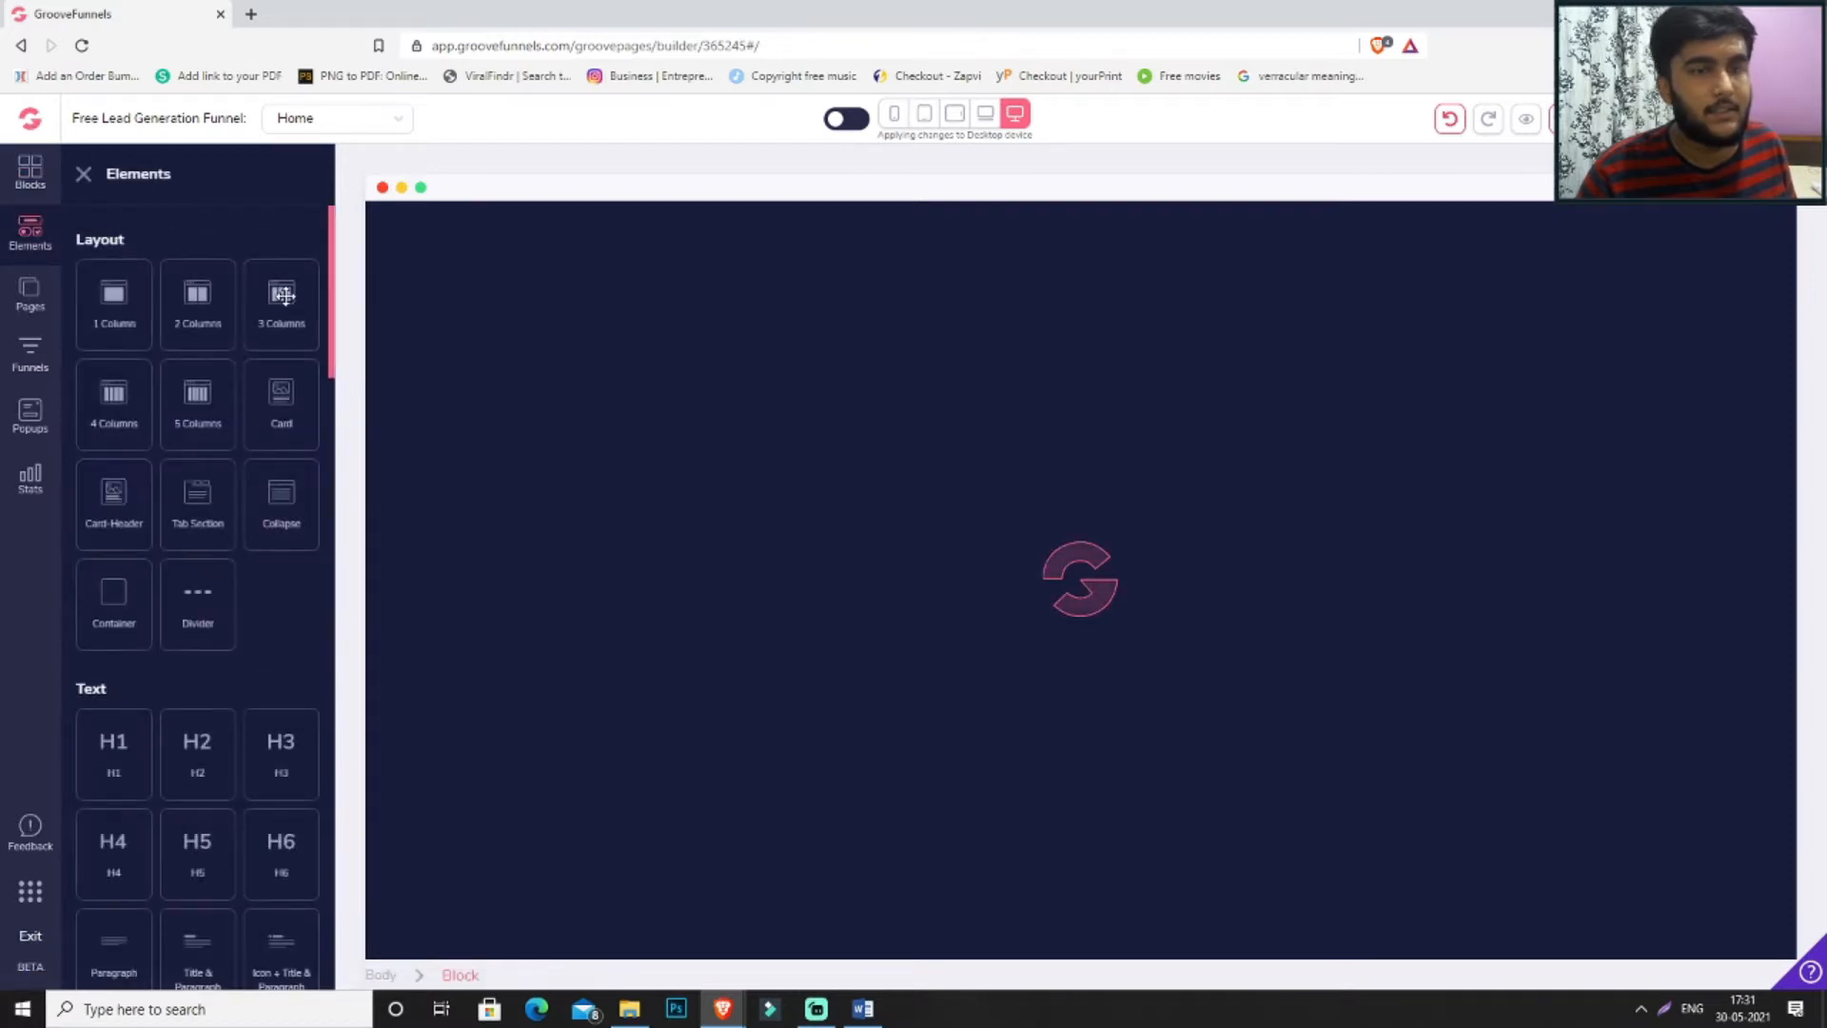
left_click_drag(274, 293, 712, 274)
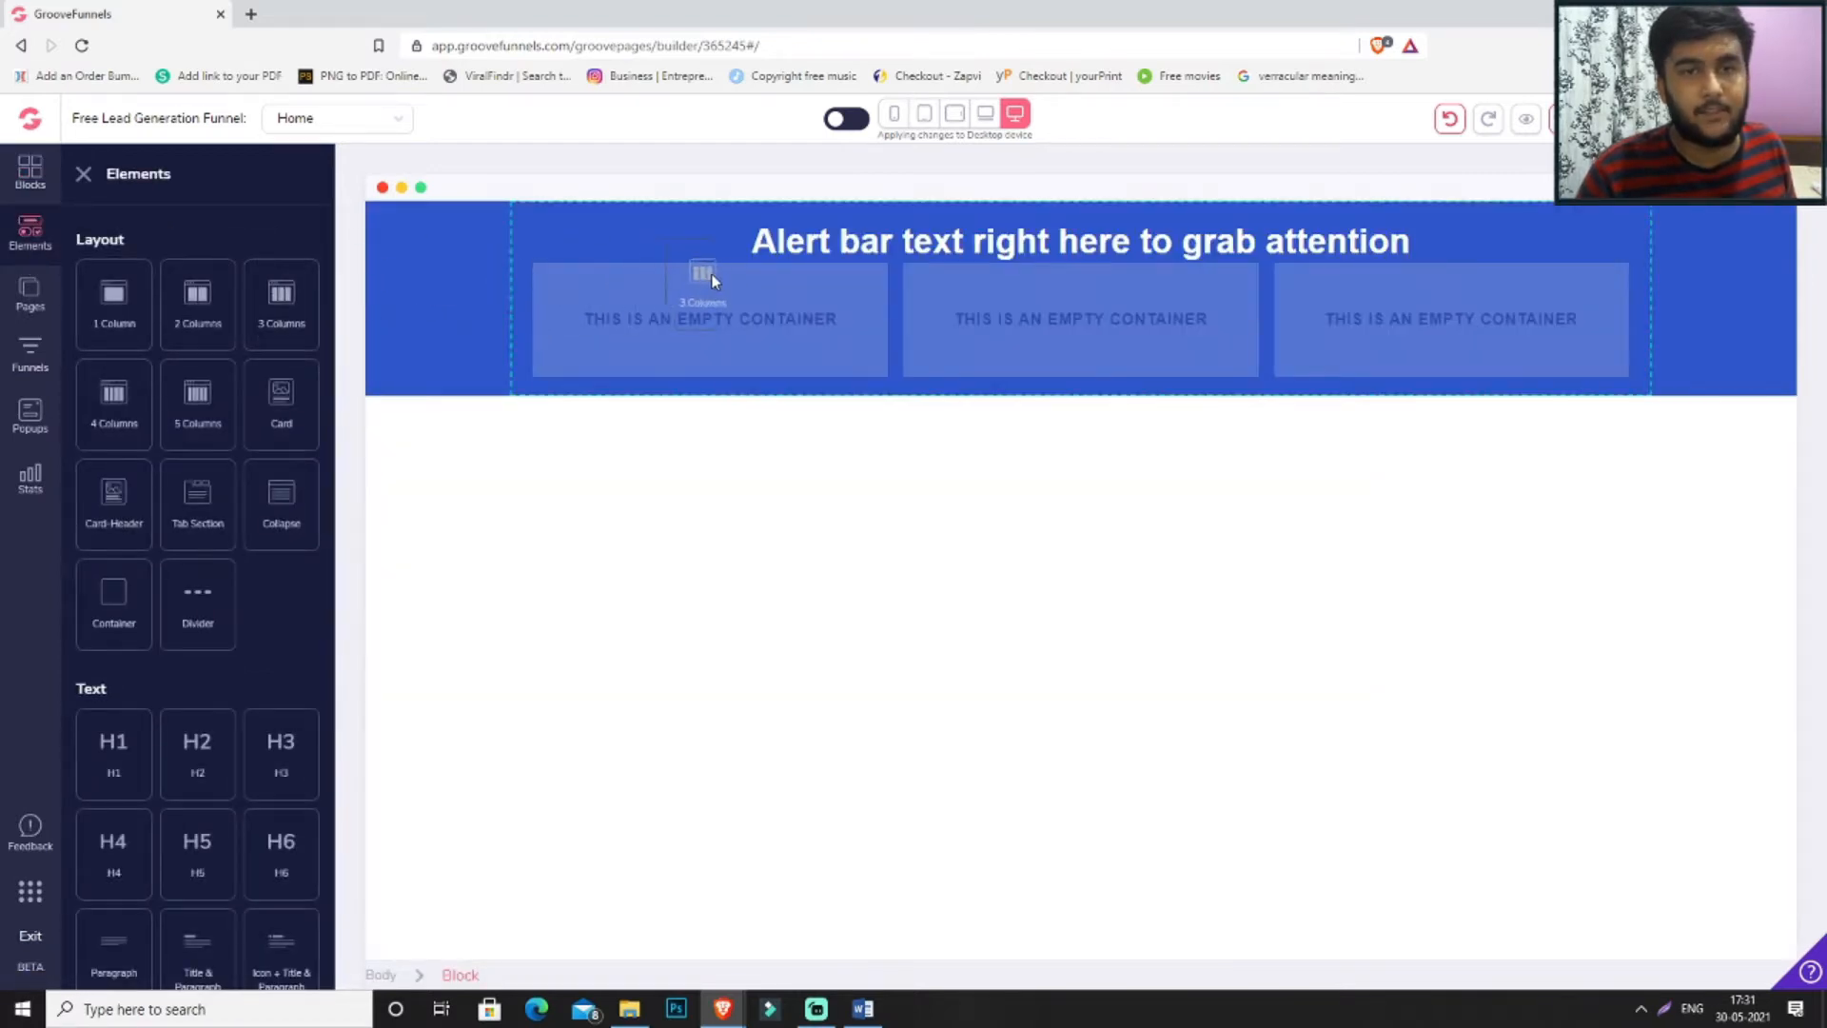
left_click(1123, 243)
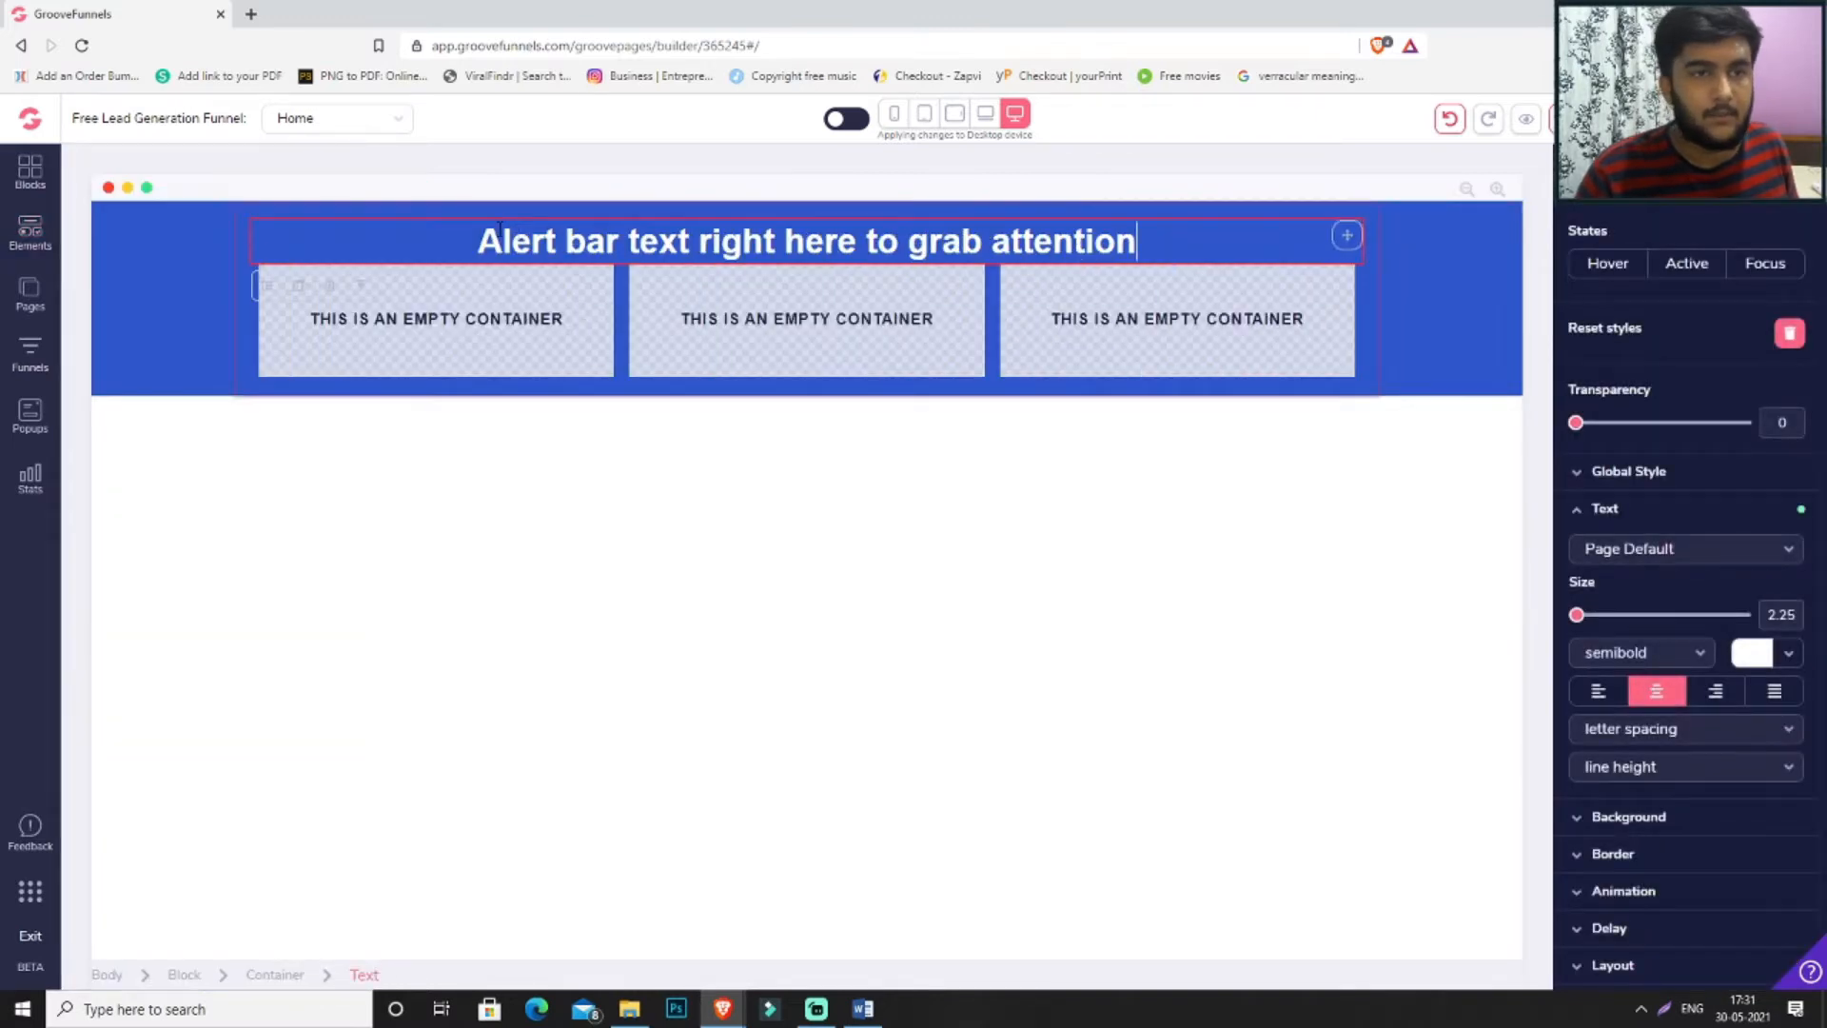
left_click(329, 285)
left_click(958, 572)
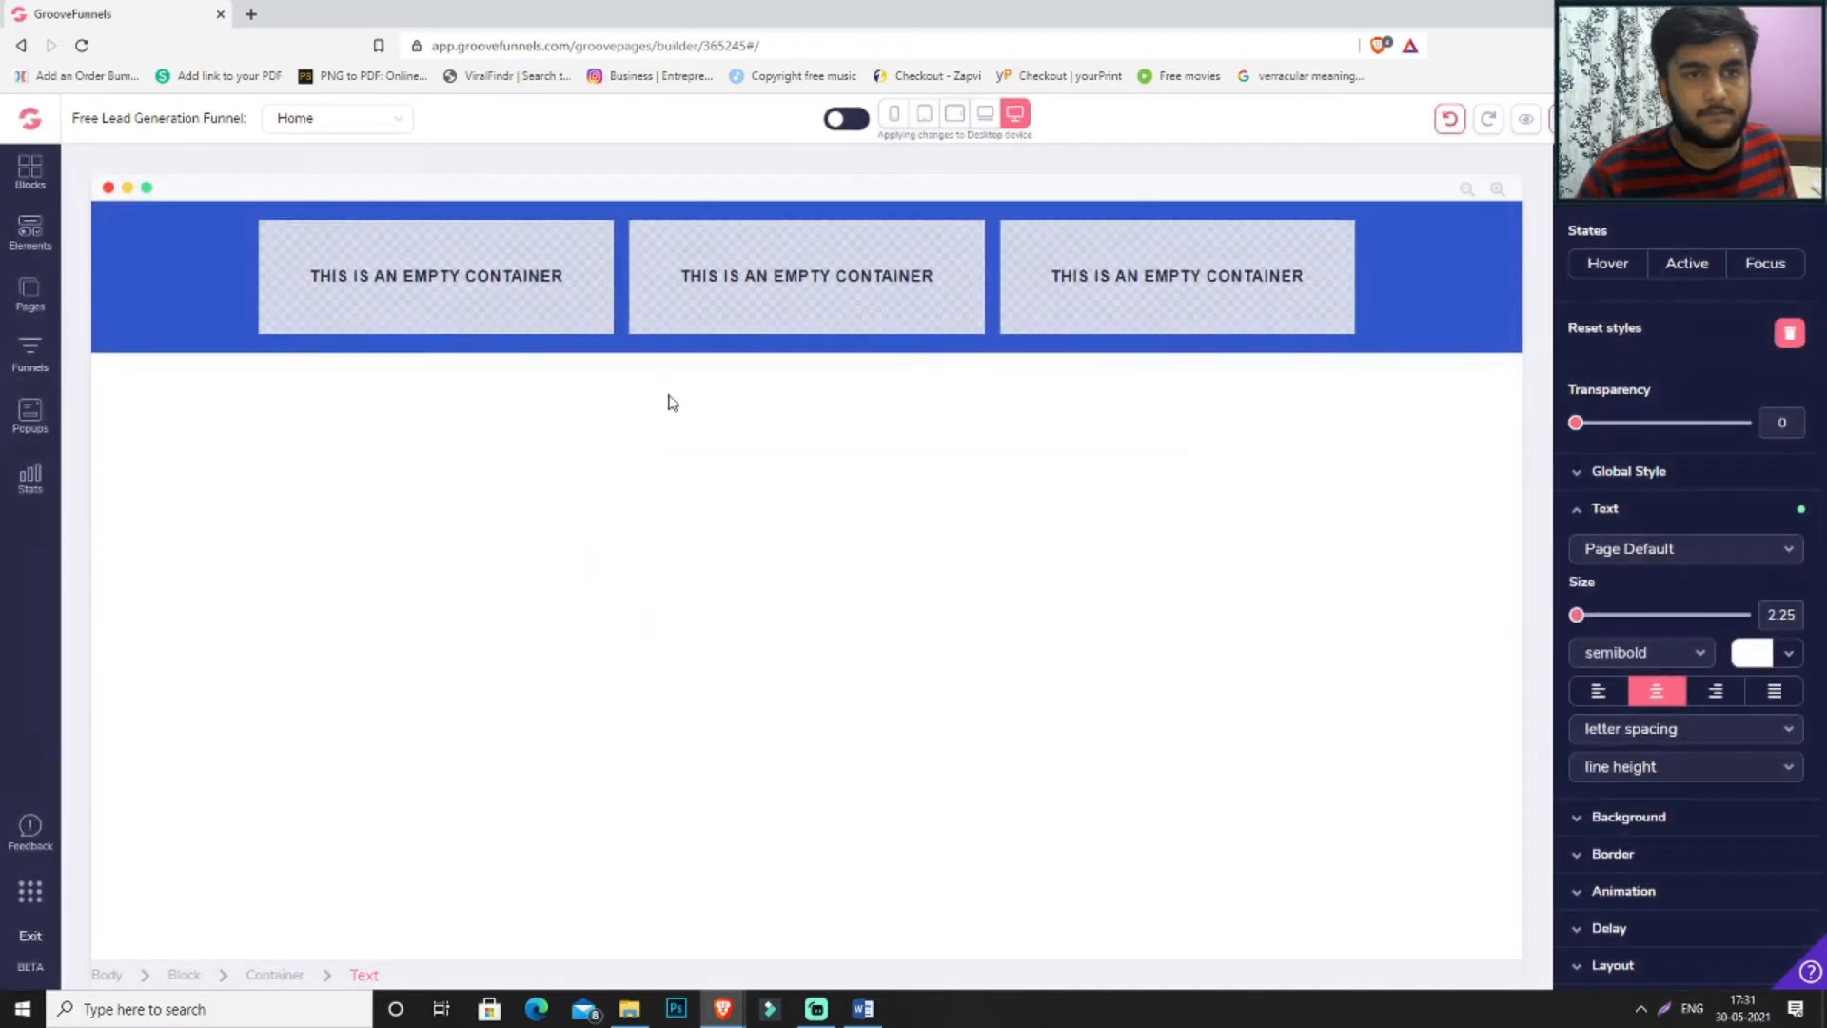
- Place an Image element in the middle column of the alert bar
left_click(30, 233)
scroll(172, 410, "down", 10)
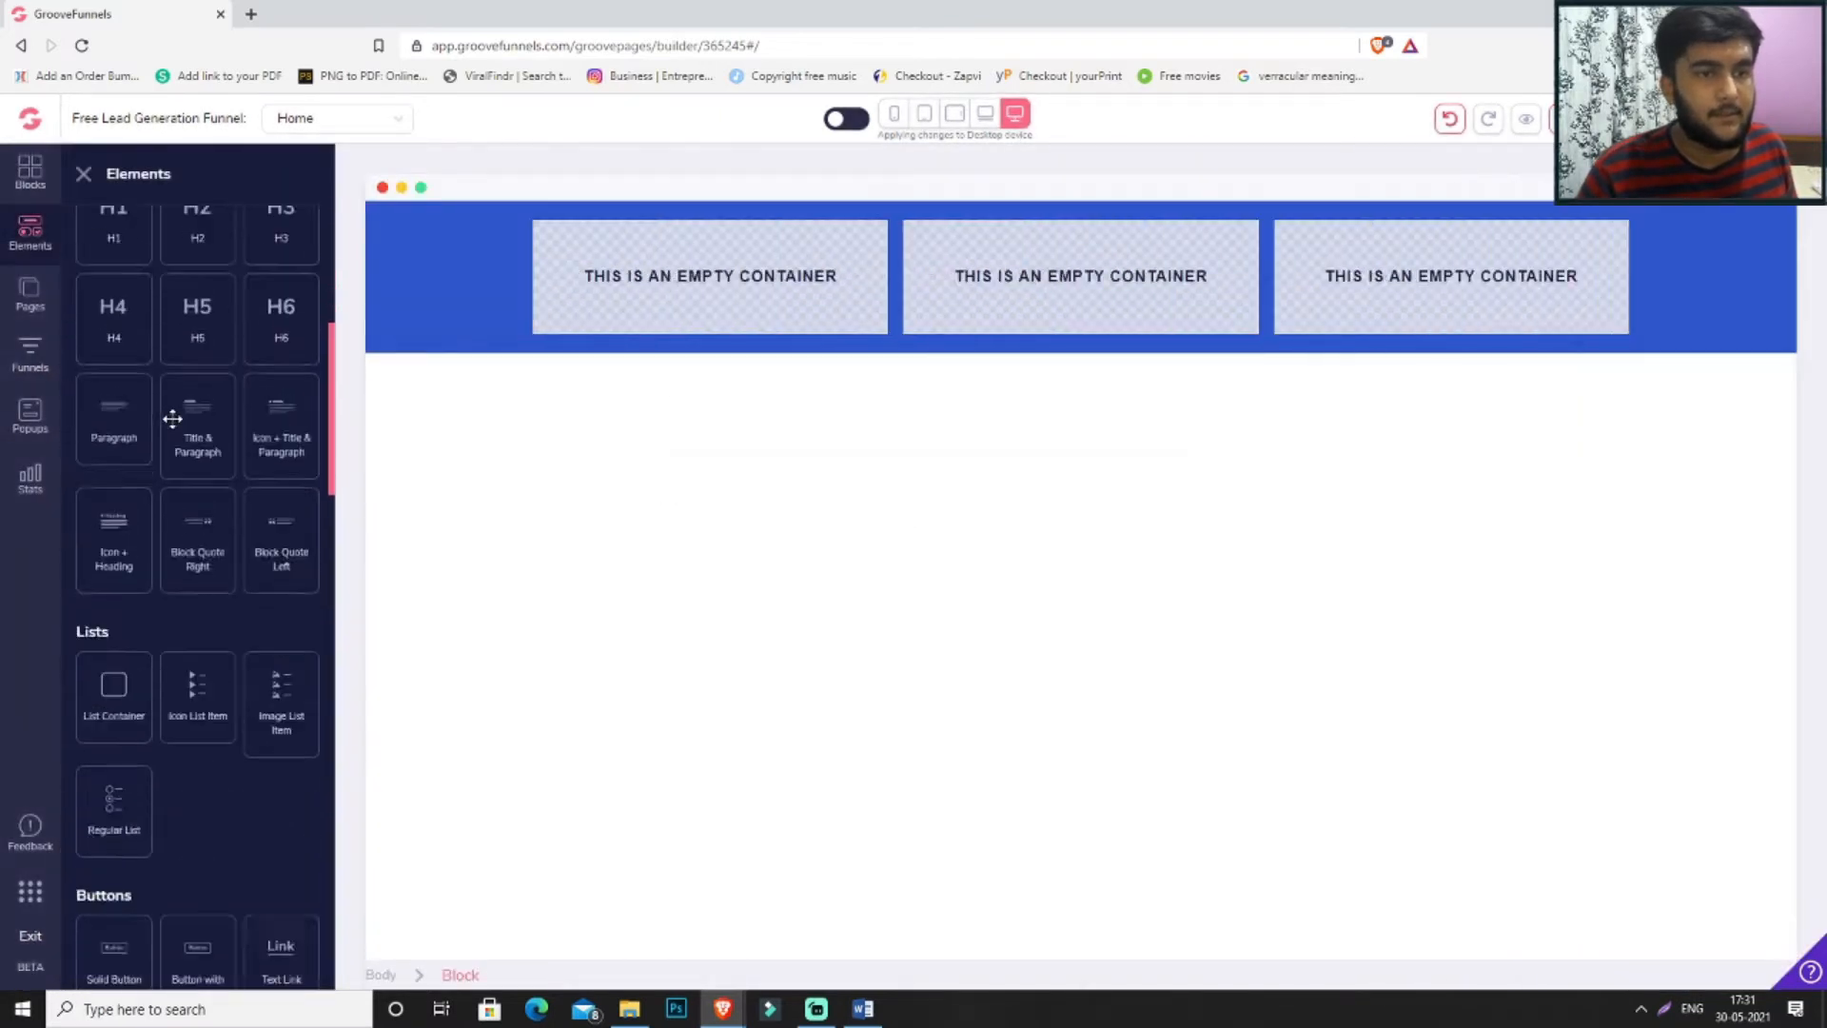
left_click_drag(122, 598, 1134, 280)
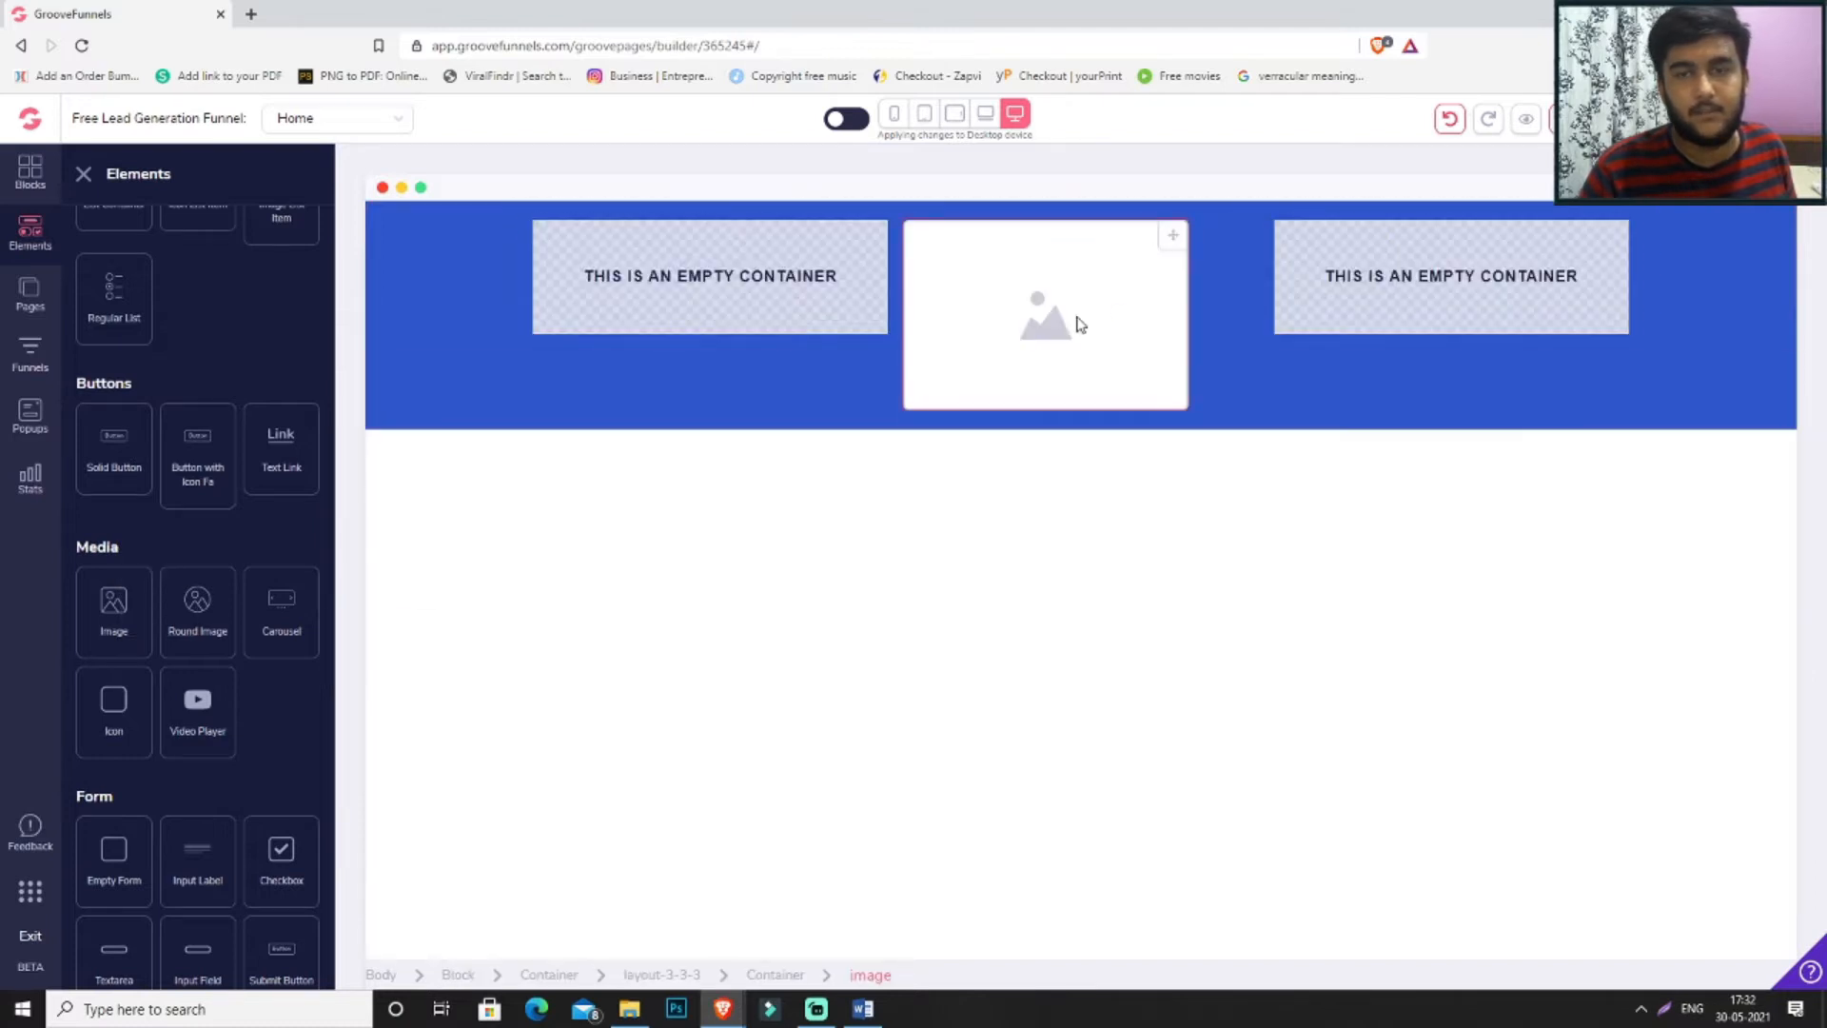
- Set the middle column's image to the high res.png logo file and update the element
left_click(1147, 285)
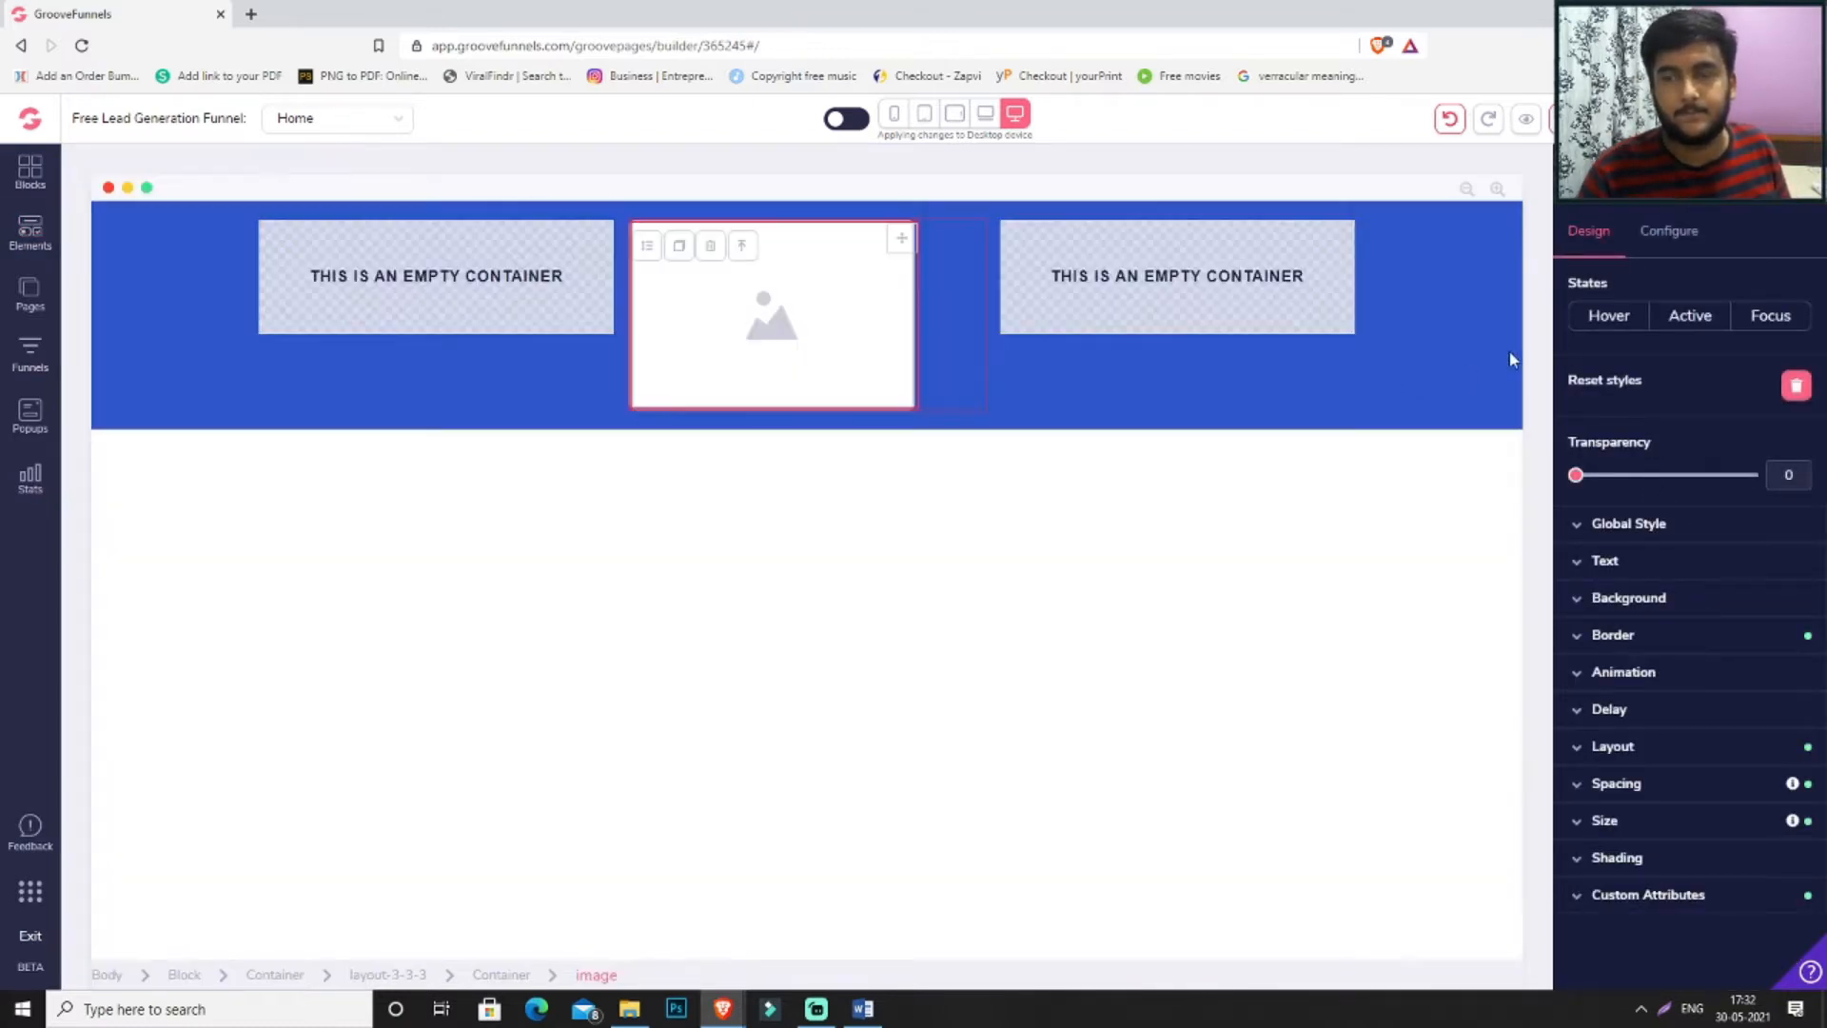
left_click(1670, 231)
left_click(1690, 387)
double_click(338, 349)
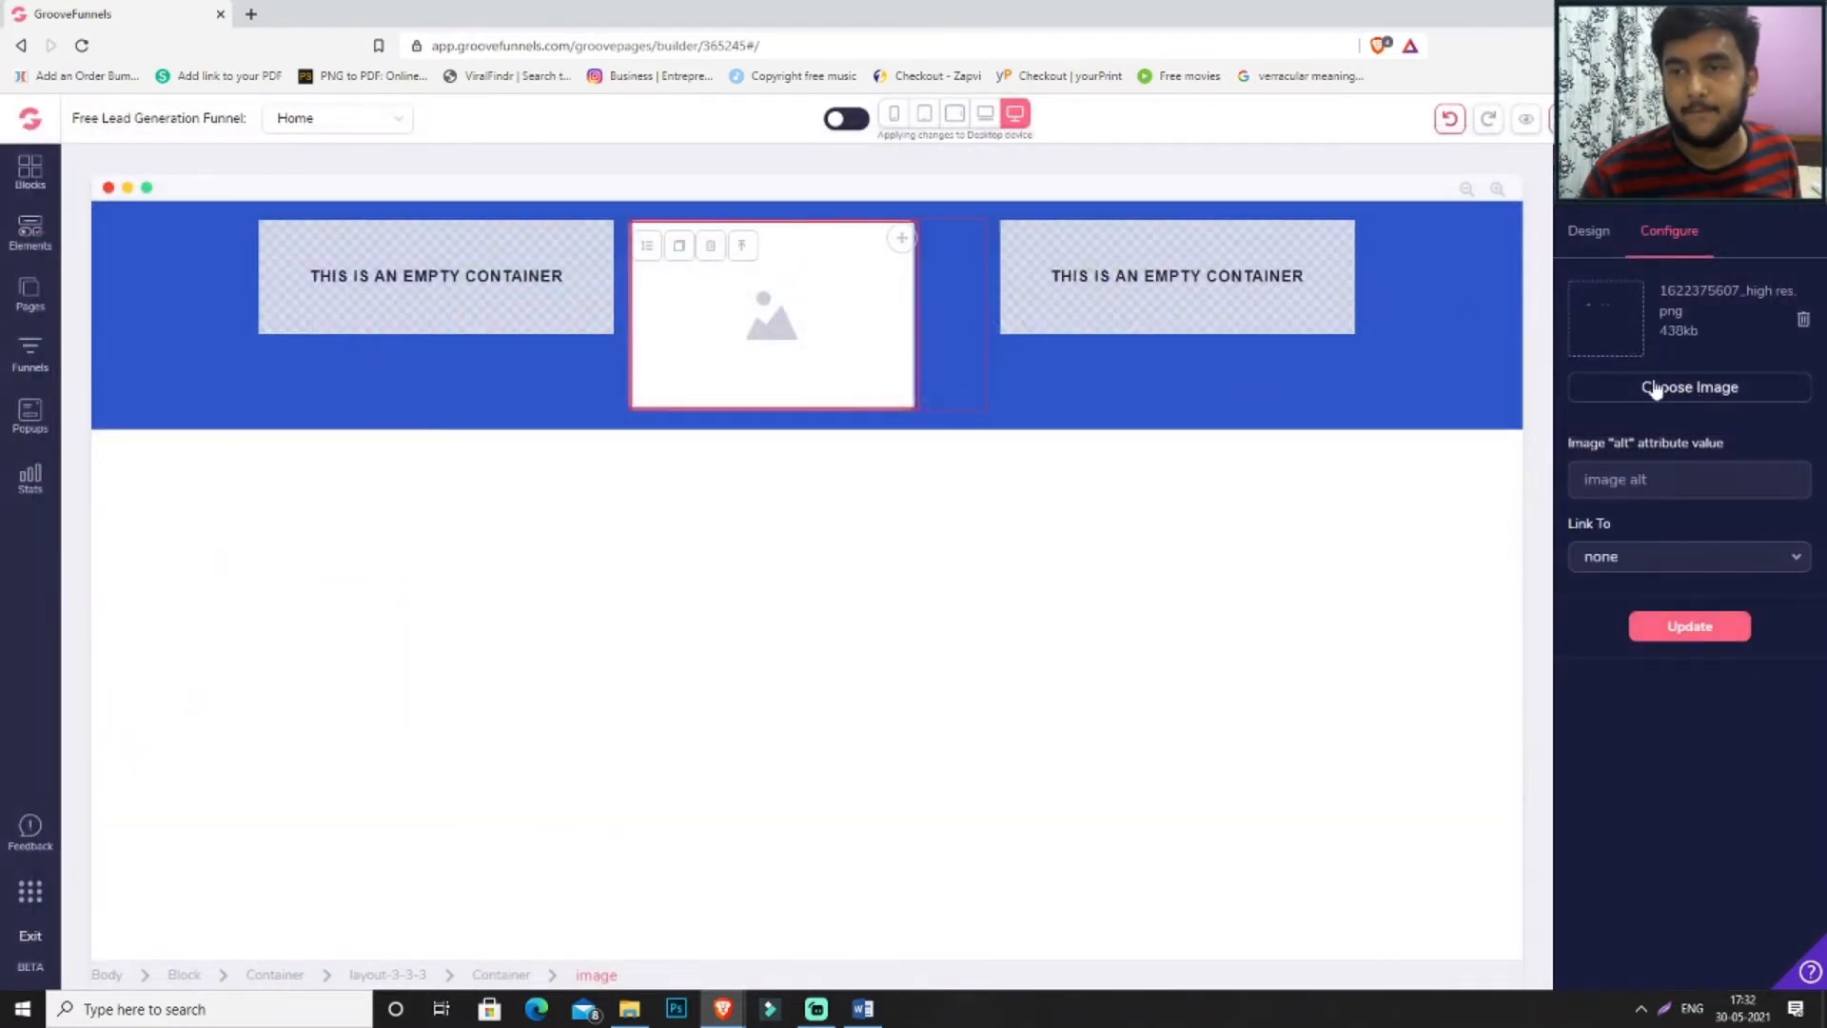
left_click(1690, 632)
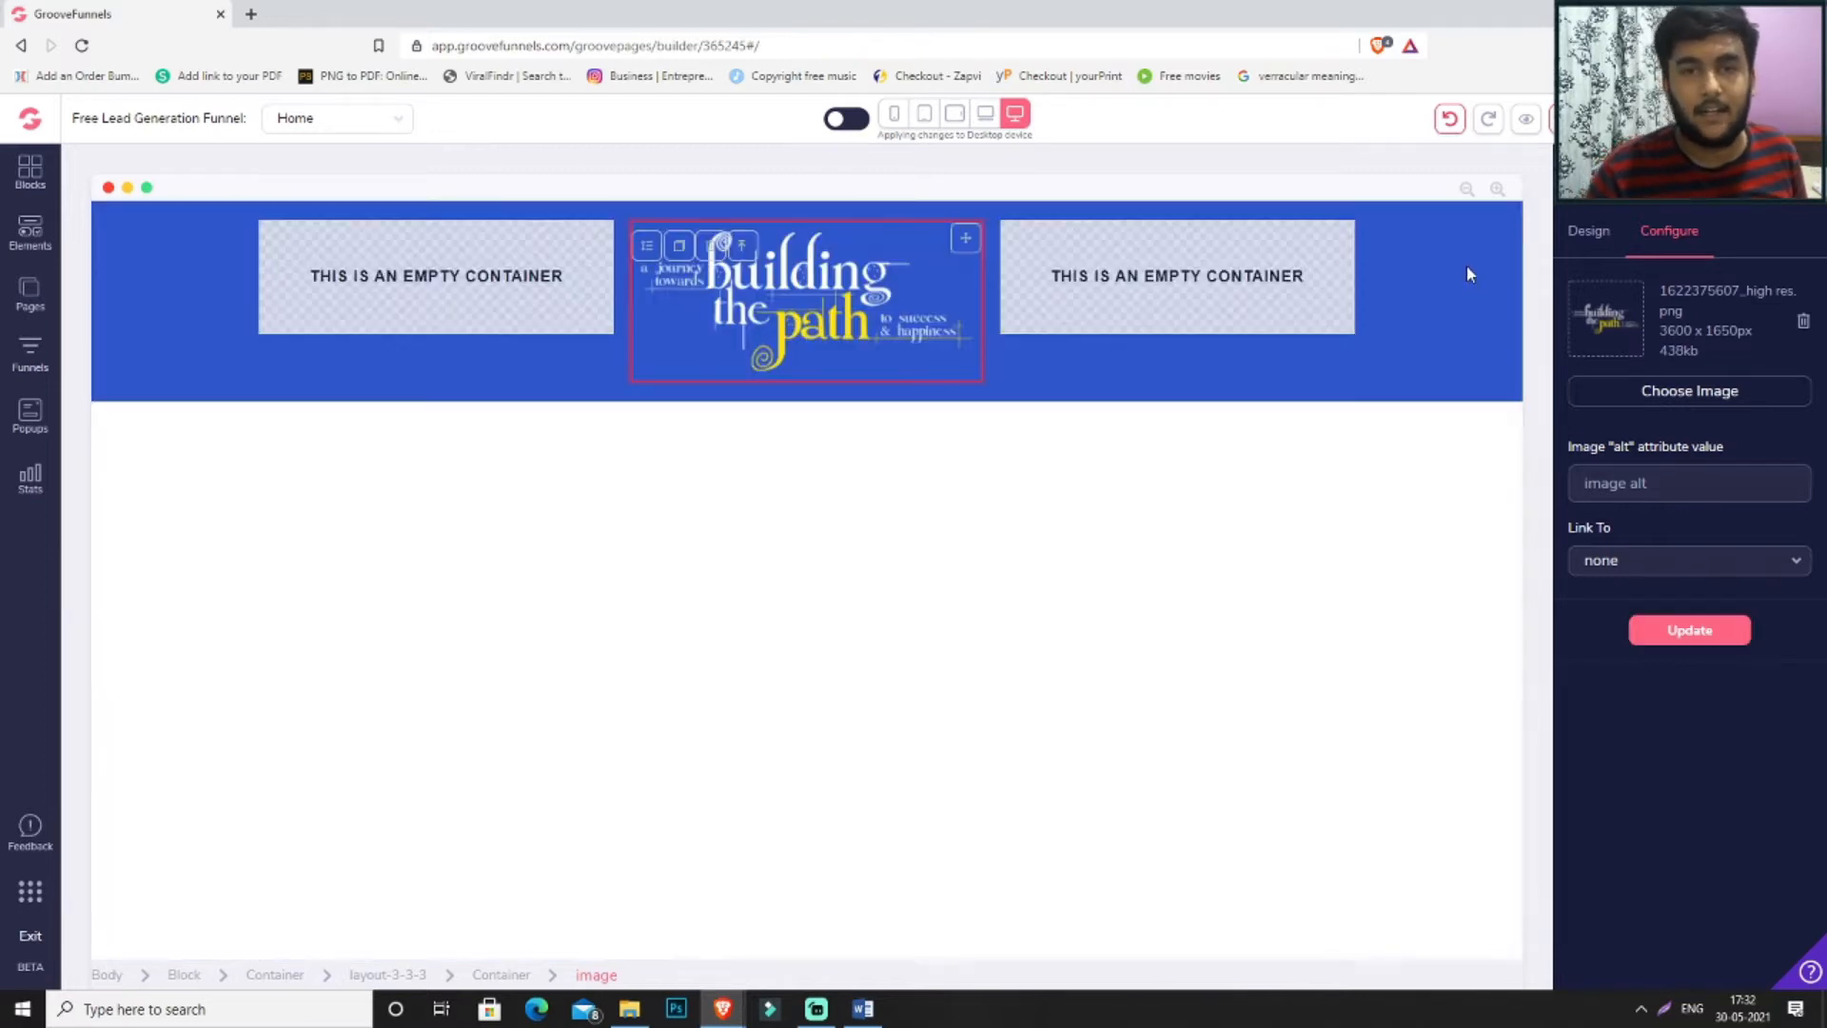
- Change the header block's background color to black
left_click(1464, 271)
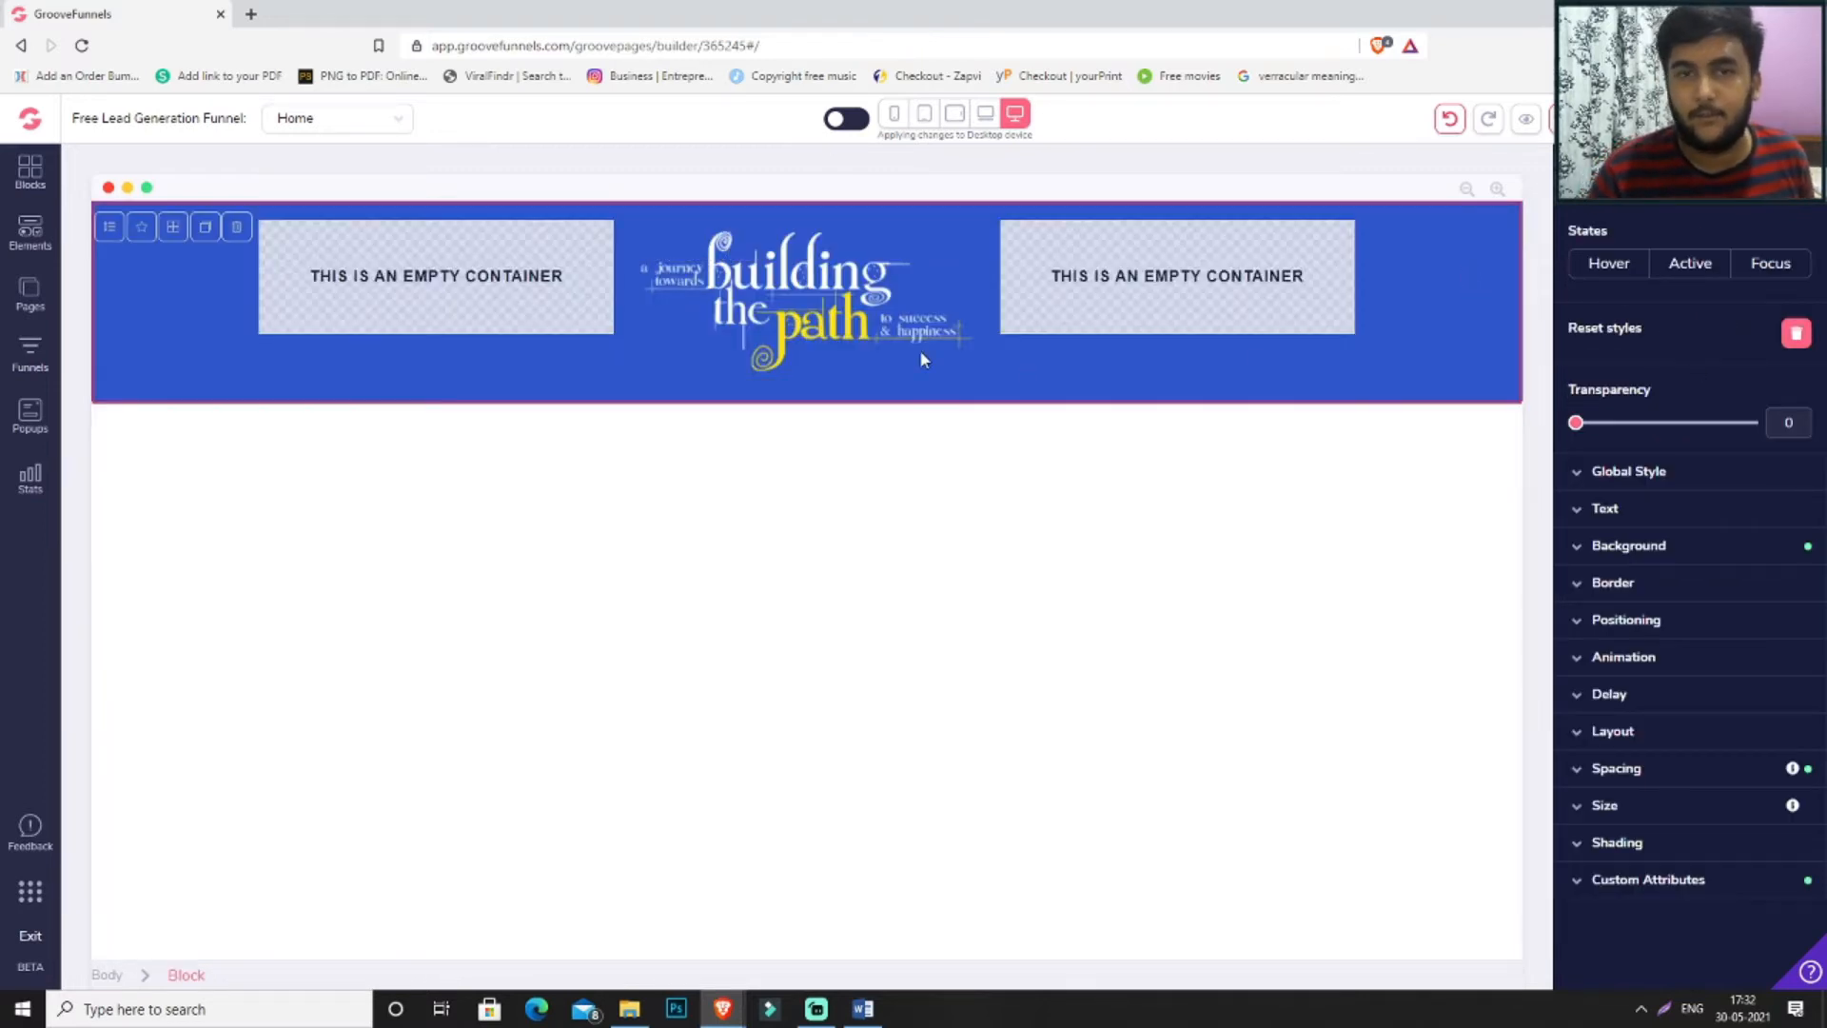
left_click(1693, 552)
left_click(1738, 459)
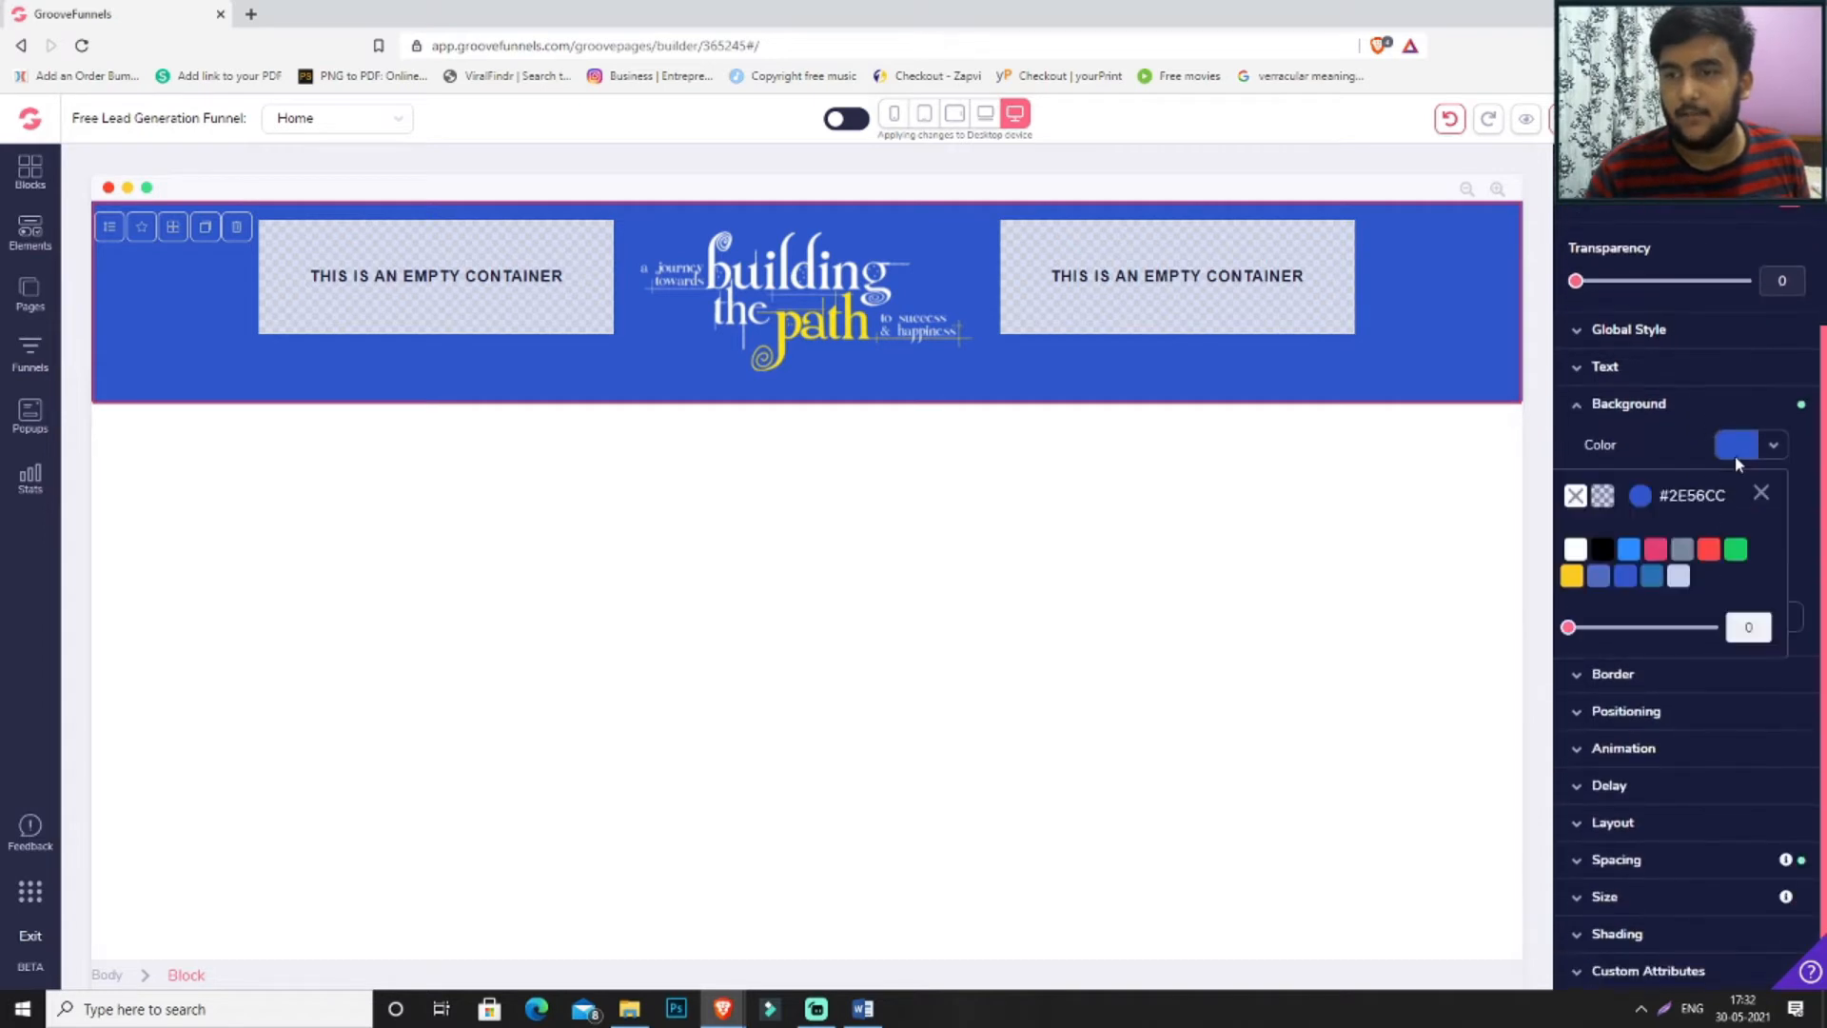
left_click(1602, 549)
left_click(1222, 383)
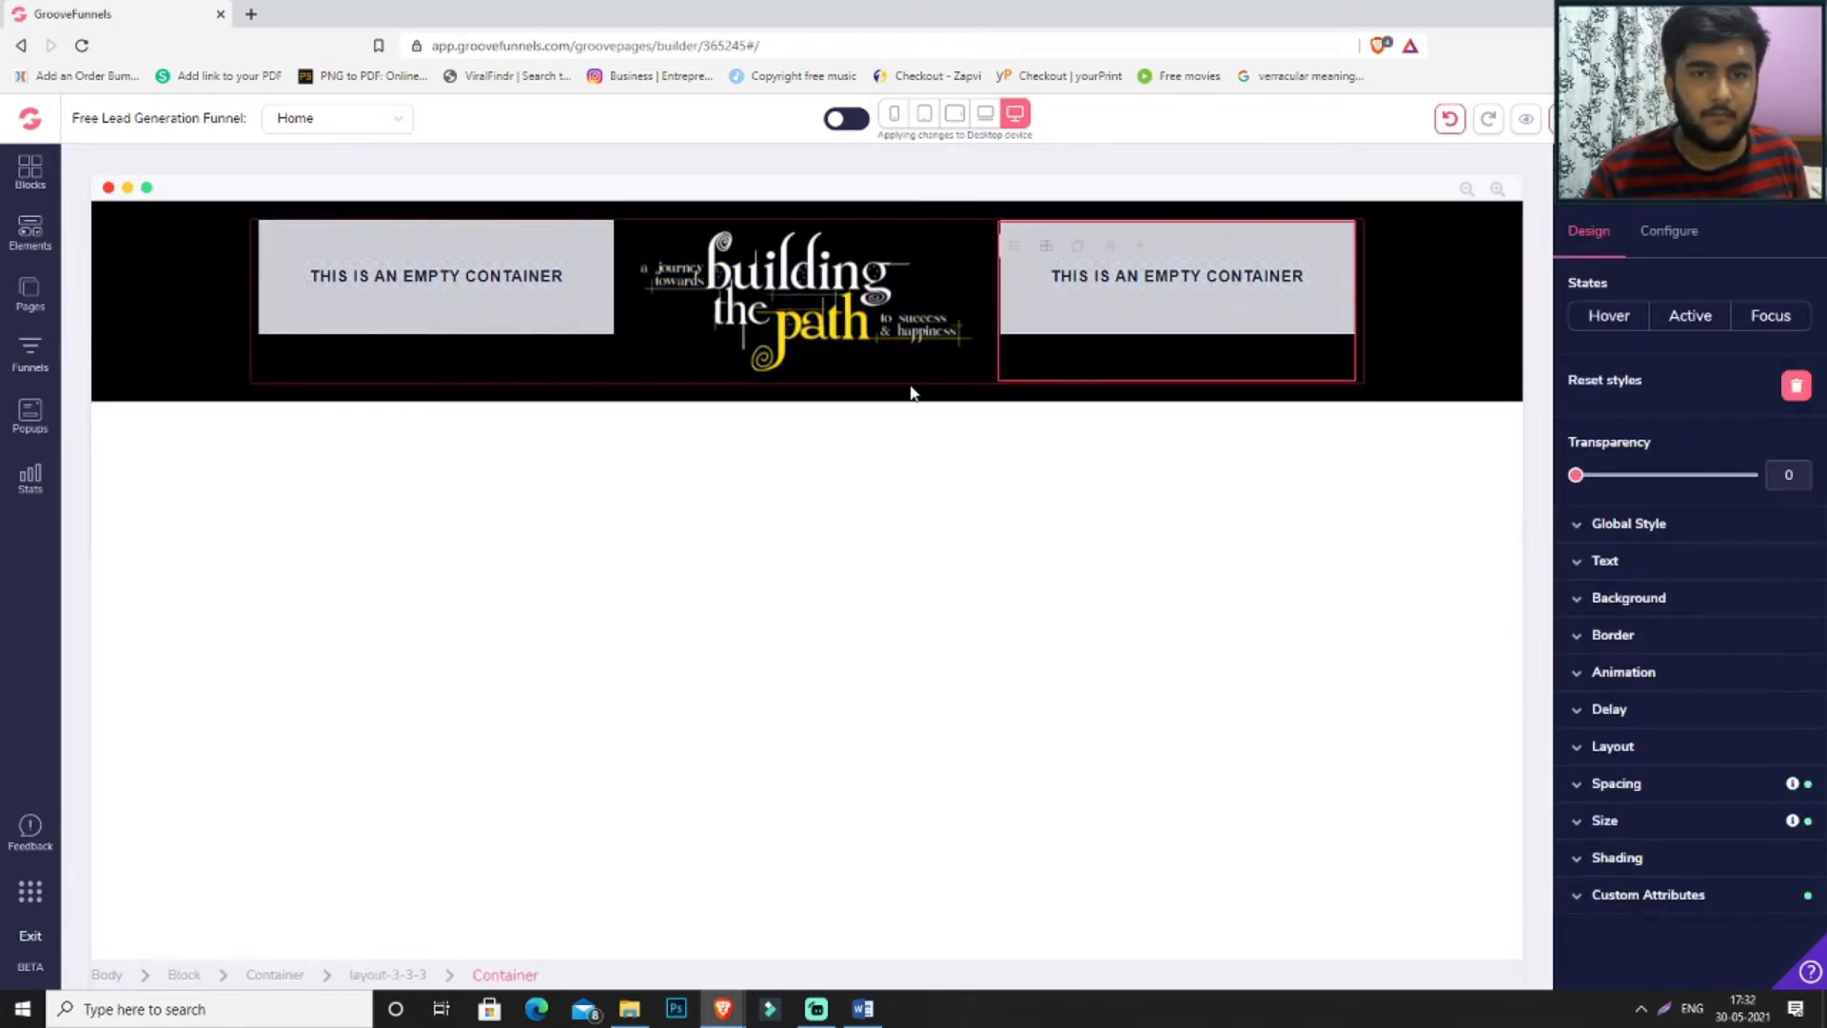
left_click(928, 395)
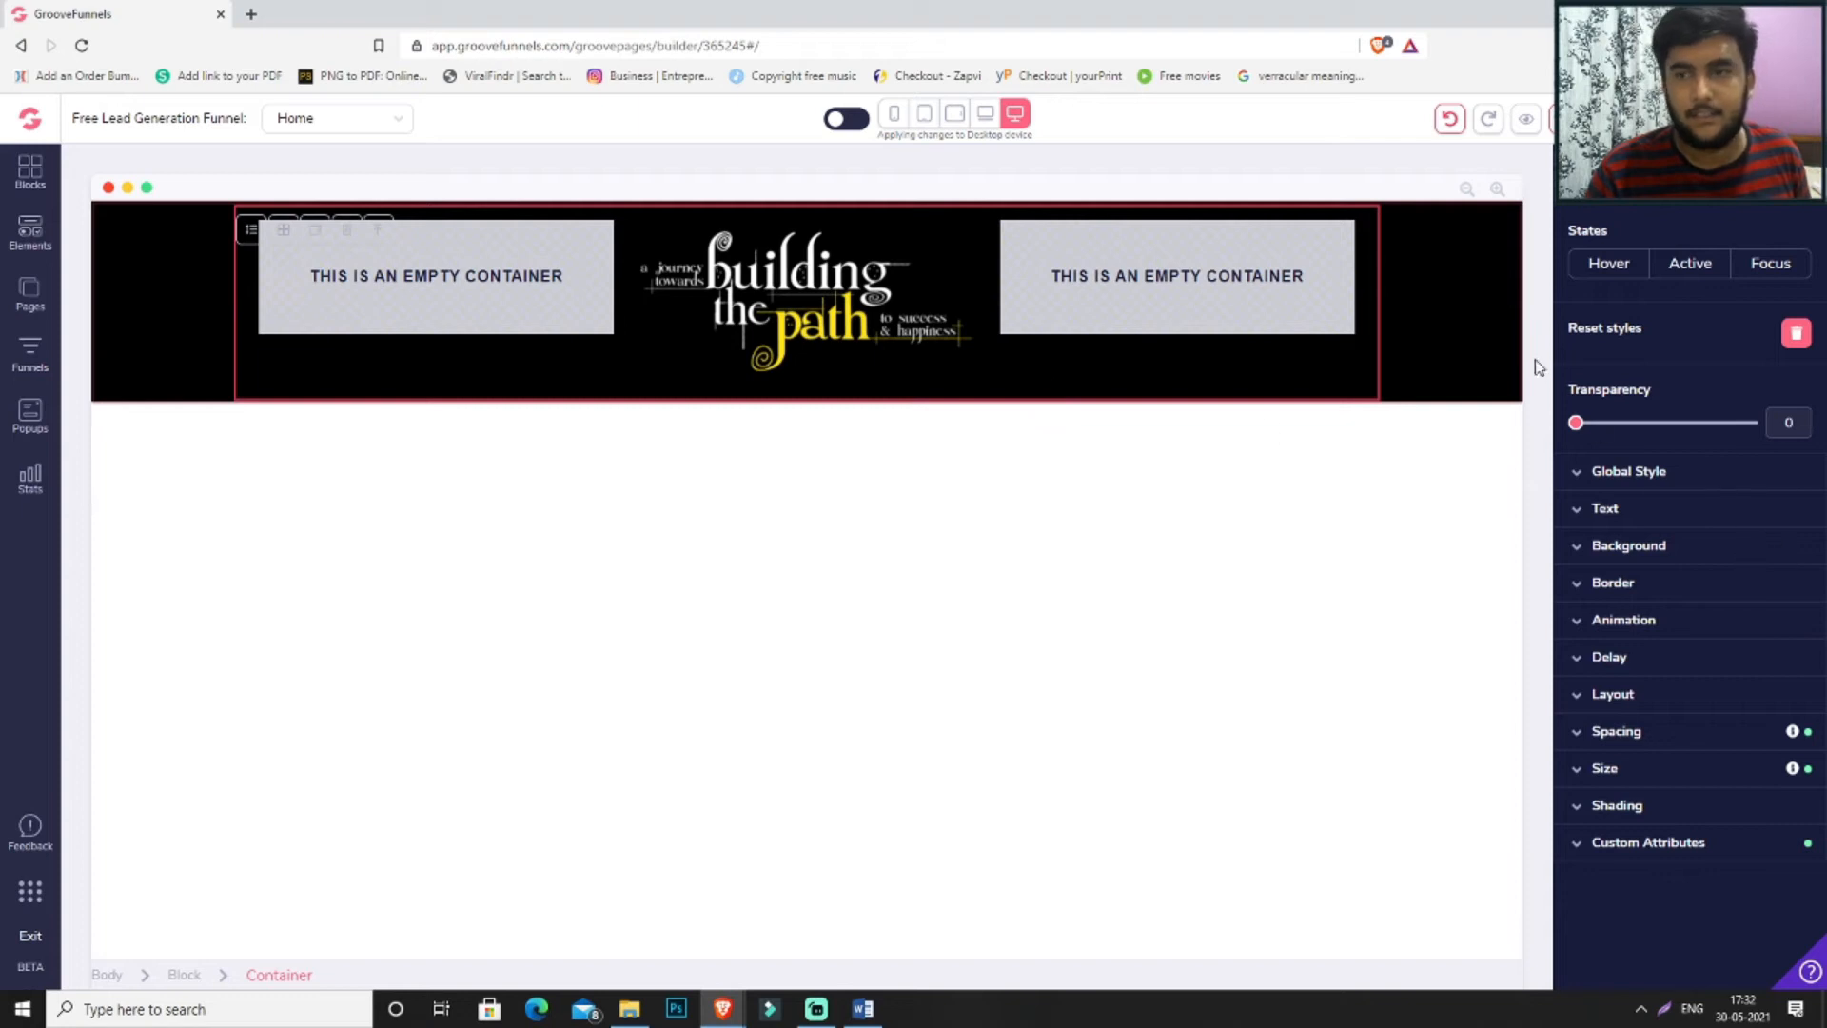
- Give the header block a bottom border 3px wide
left_click(1500, 346)
left_click(1687, 545)
left_click(1654, 545)
left_click(1637, 586)
scroll(1677, 583, "down", 3)
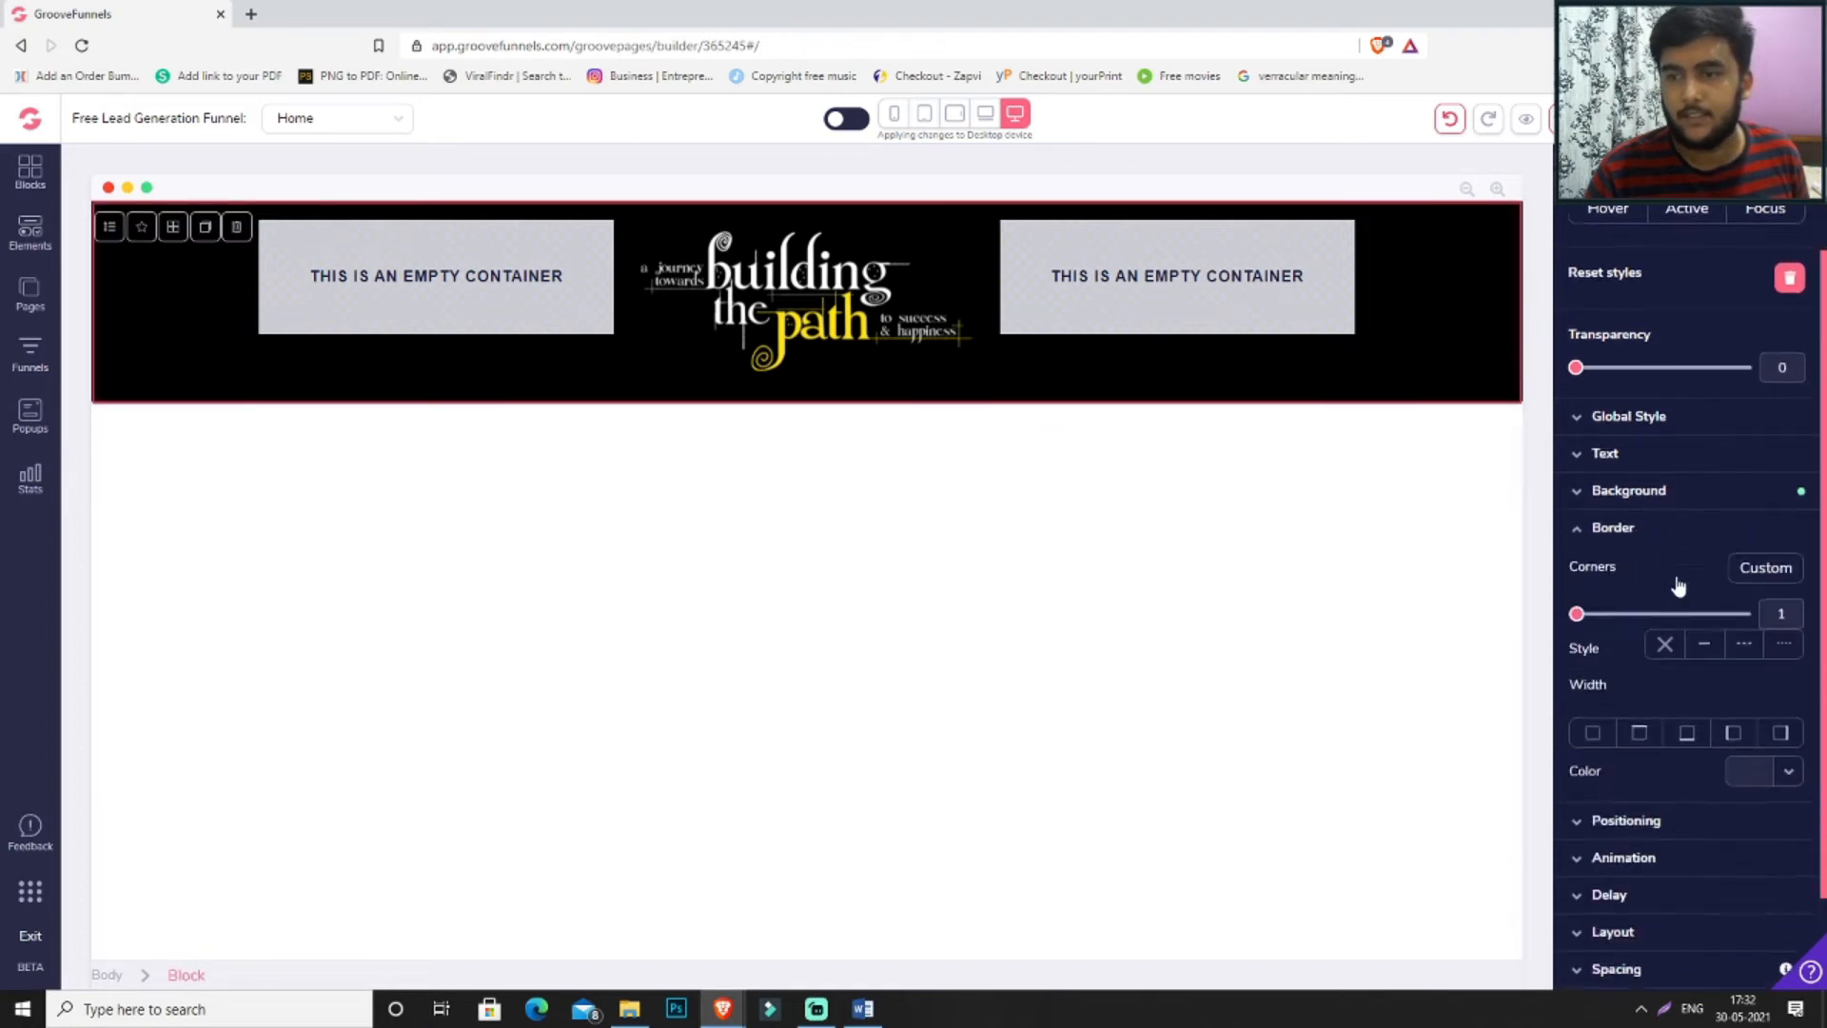
left_click(1688, 624)
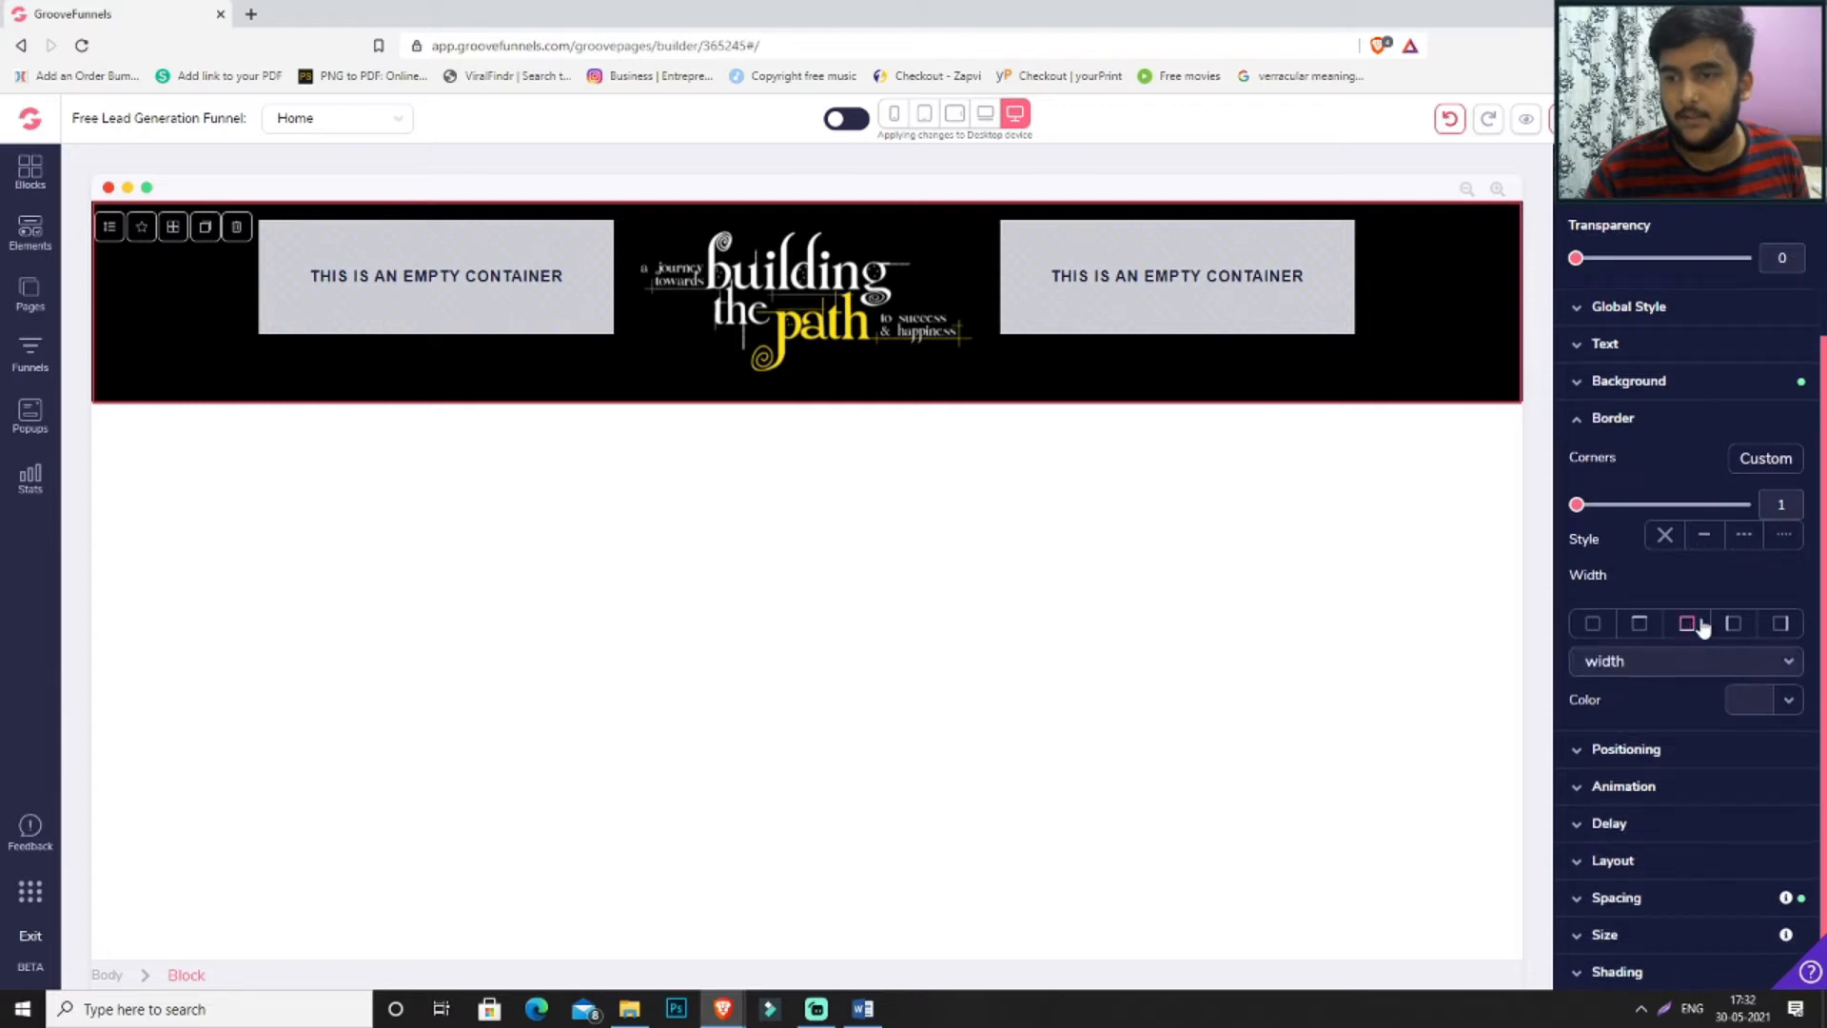
left_click(1649, 668)
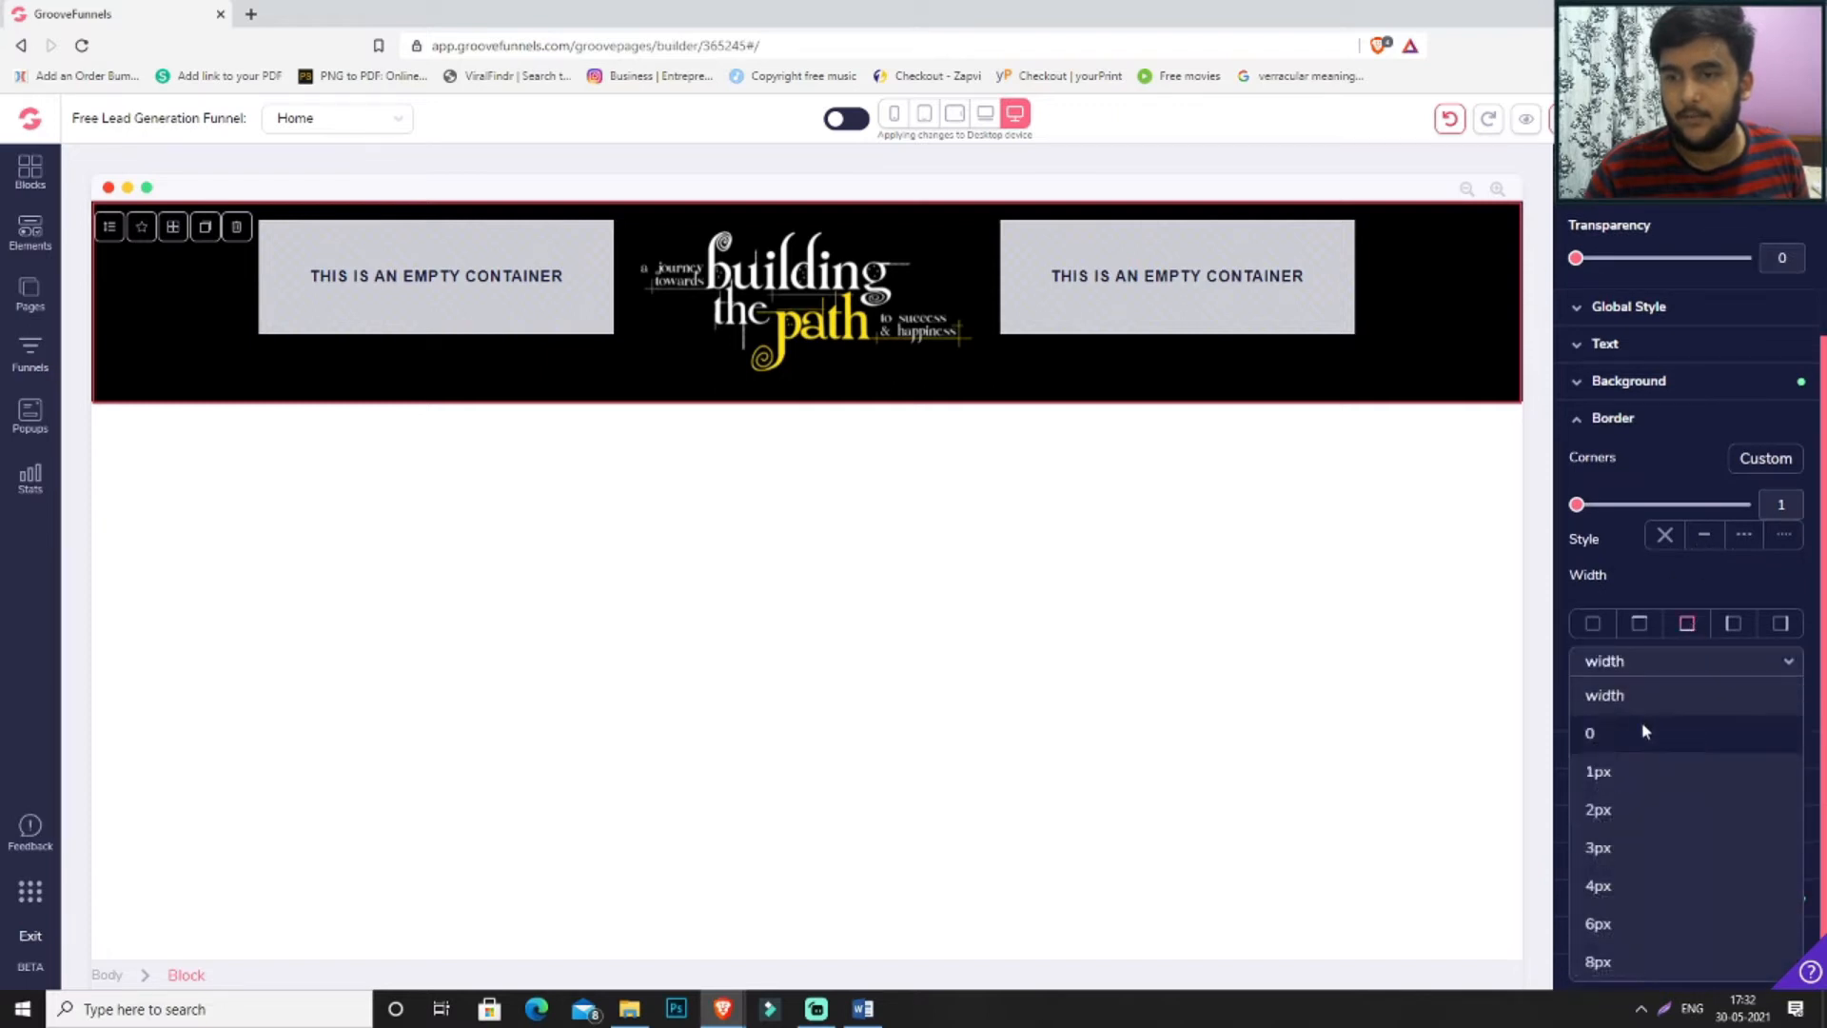
left_click(1660, 837)
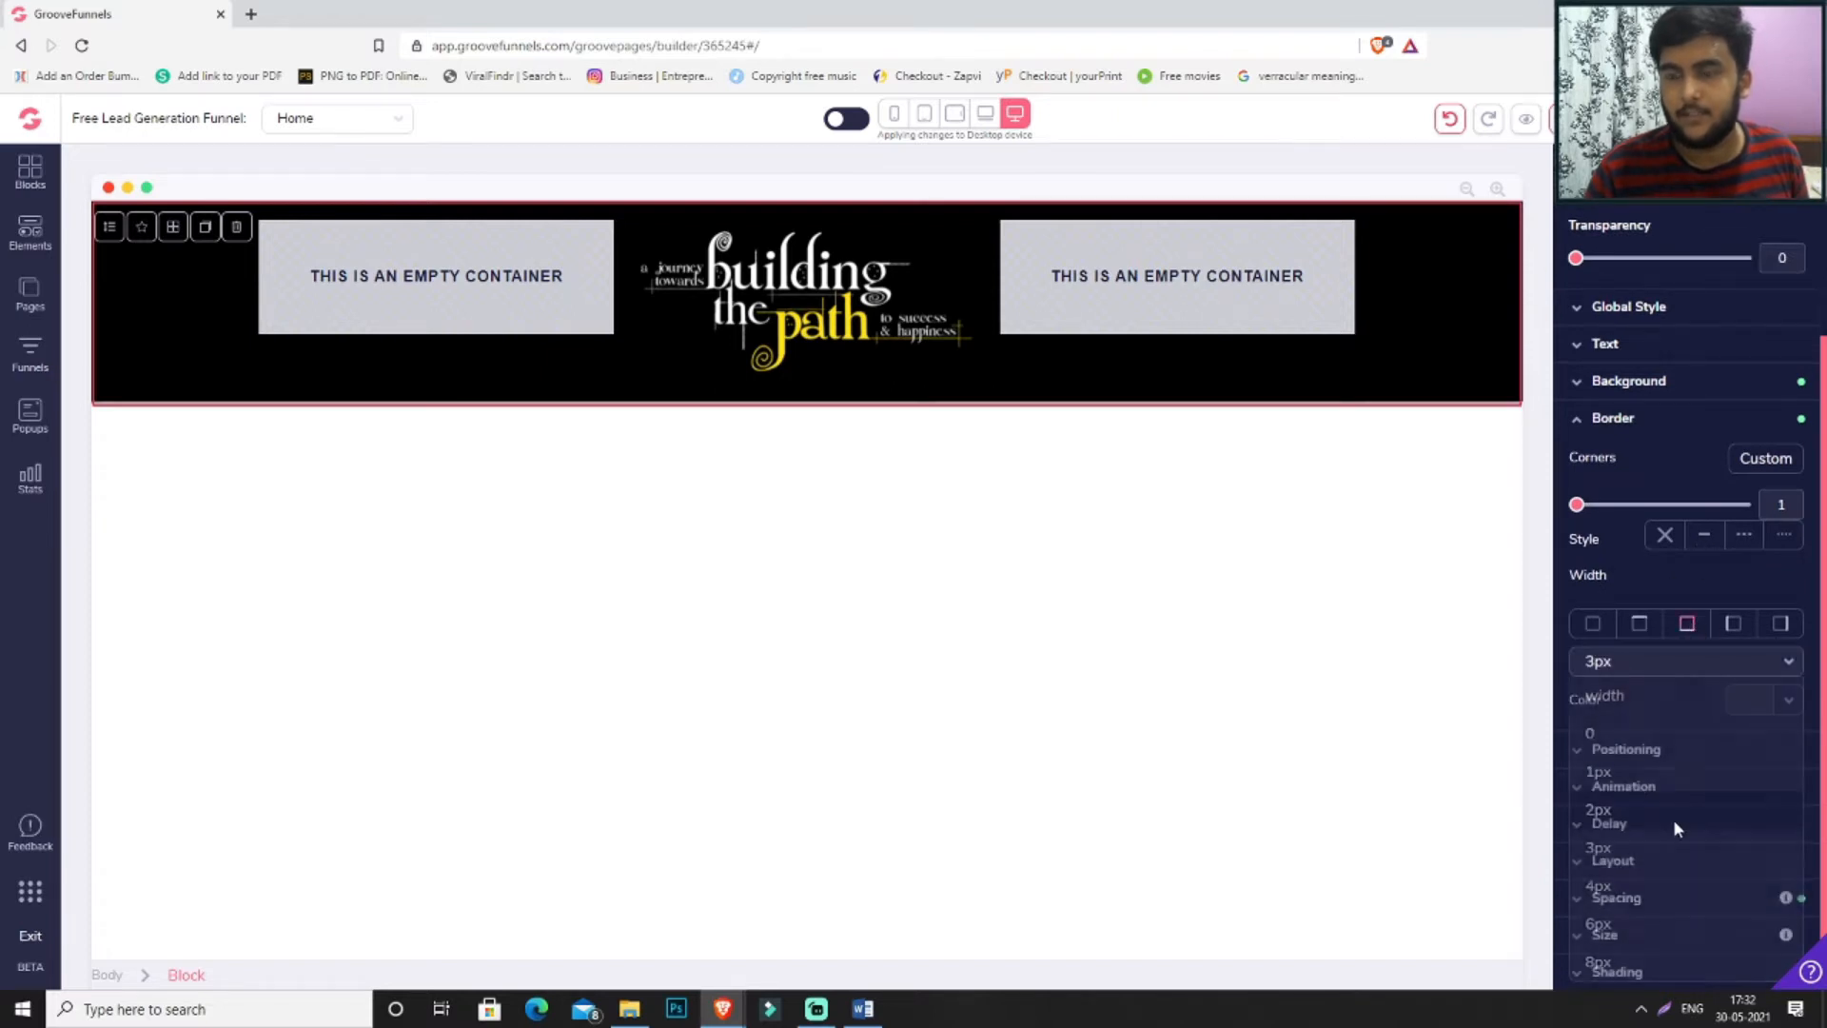
- Set the header block's bottom border color to #ffe610
left_click(1749, 704)
left_click(1653, 754)
scroll(1675, 881, "down", 1)
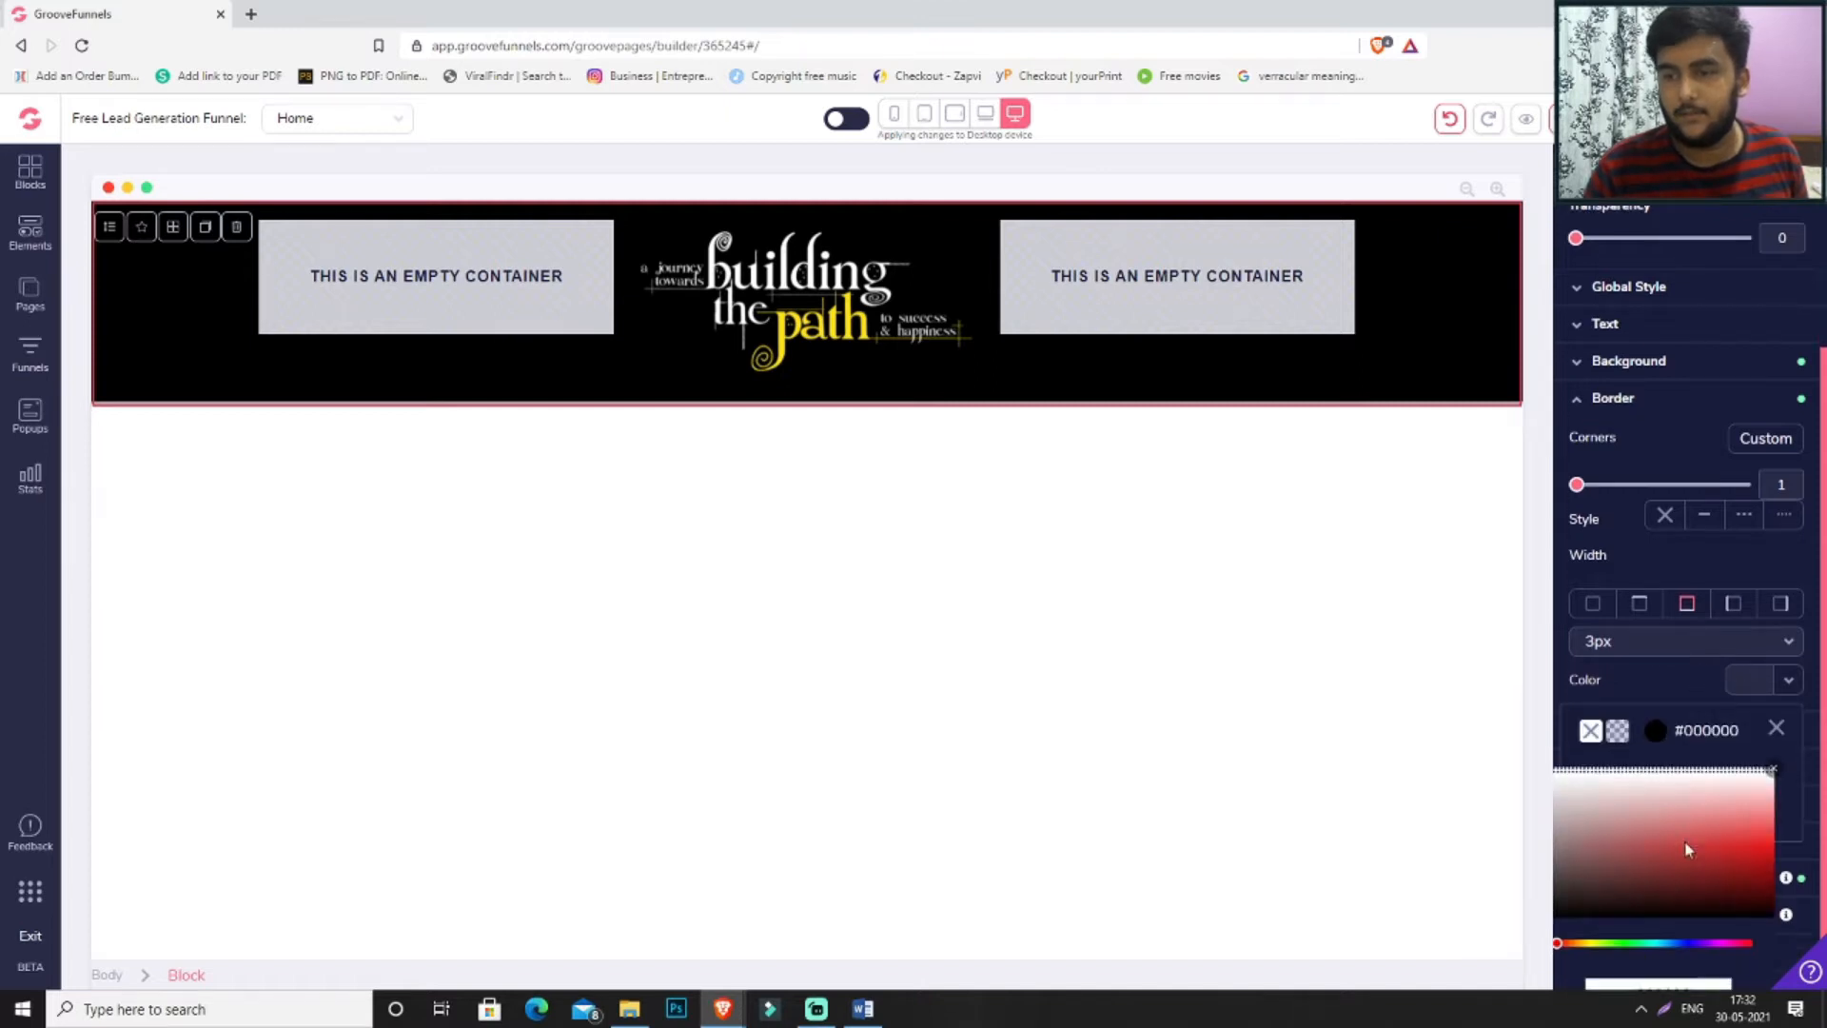
left_click(1670, 943)
key("ctrl+a")
type("#ffe610")
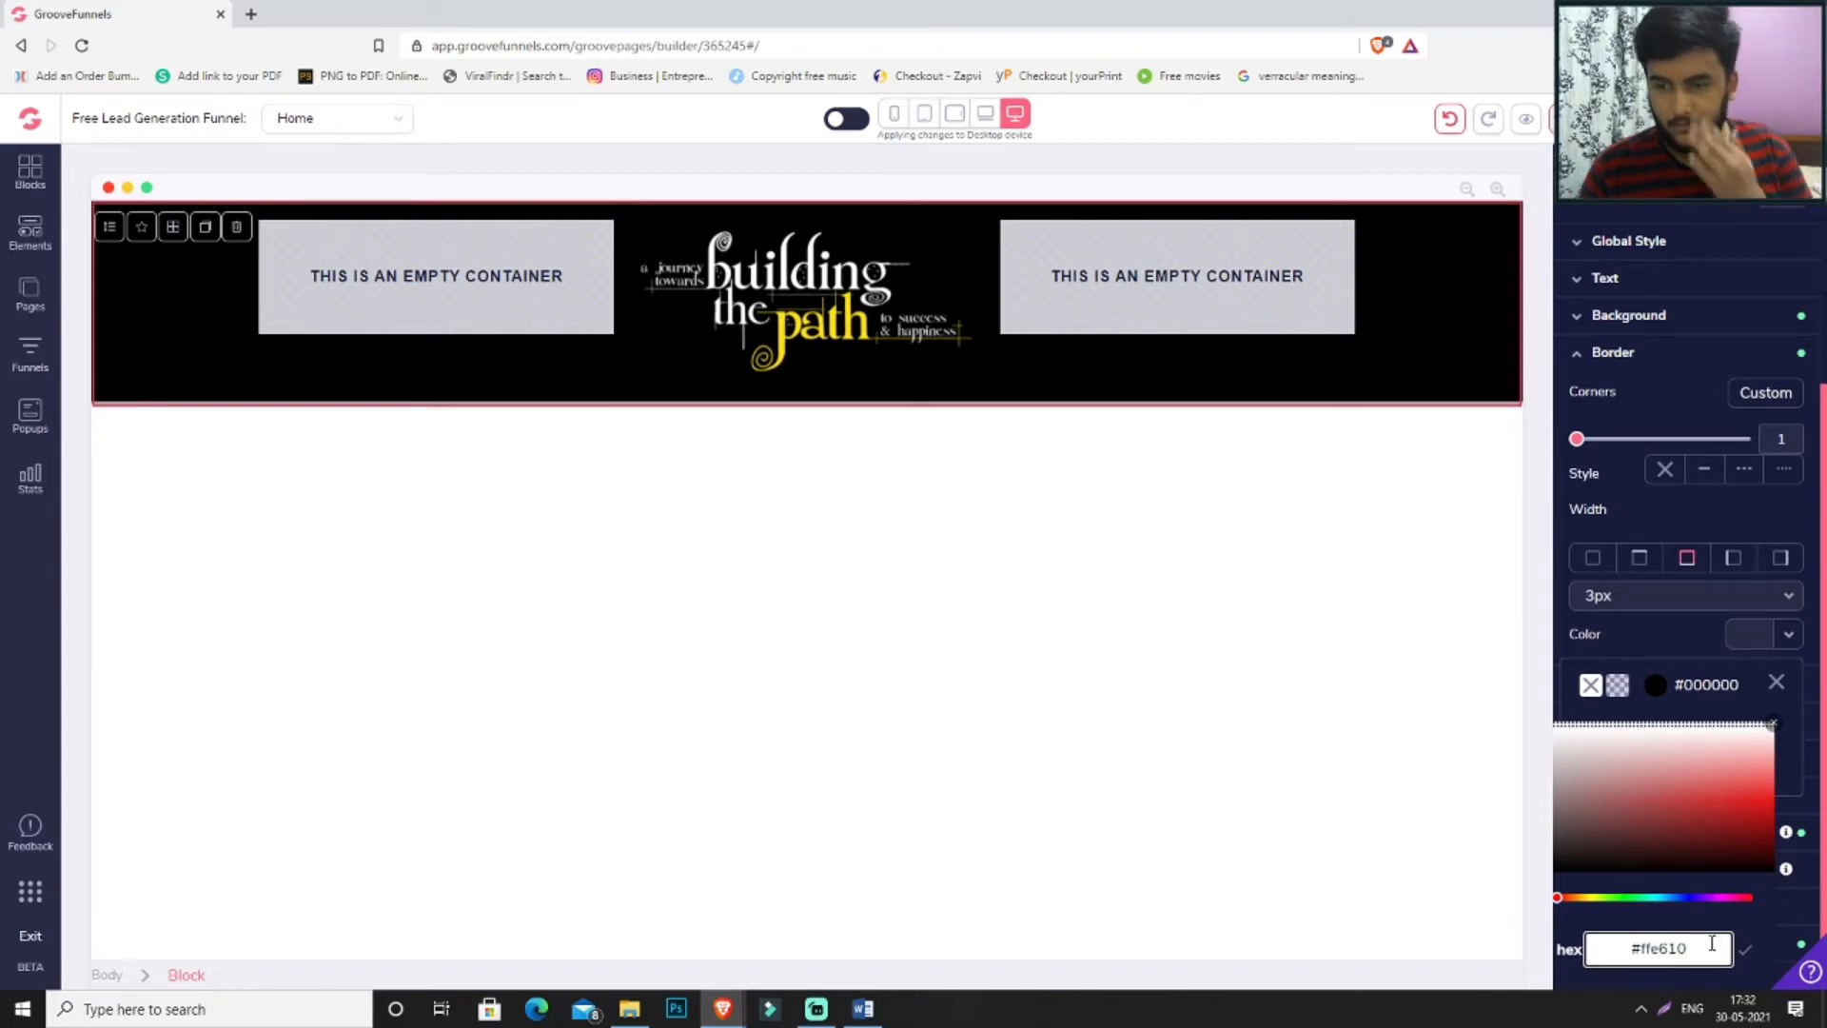
left_click(1745, 949)
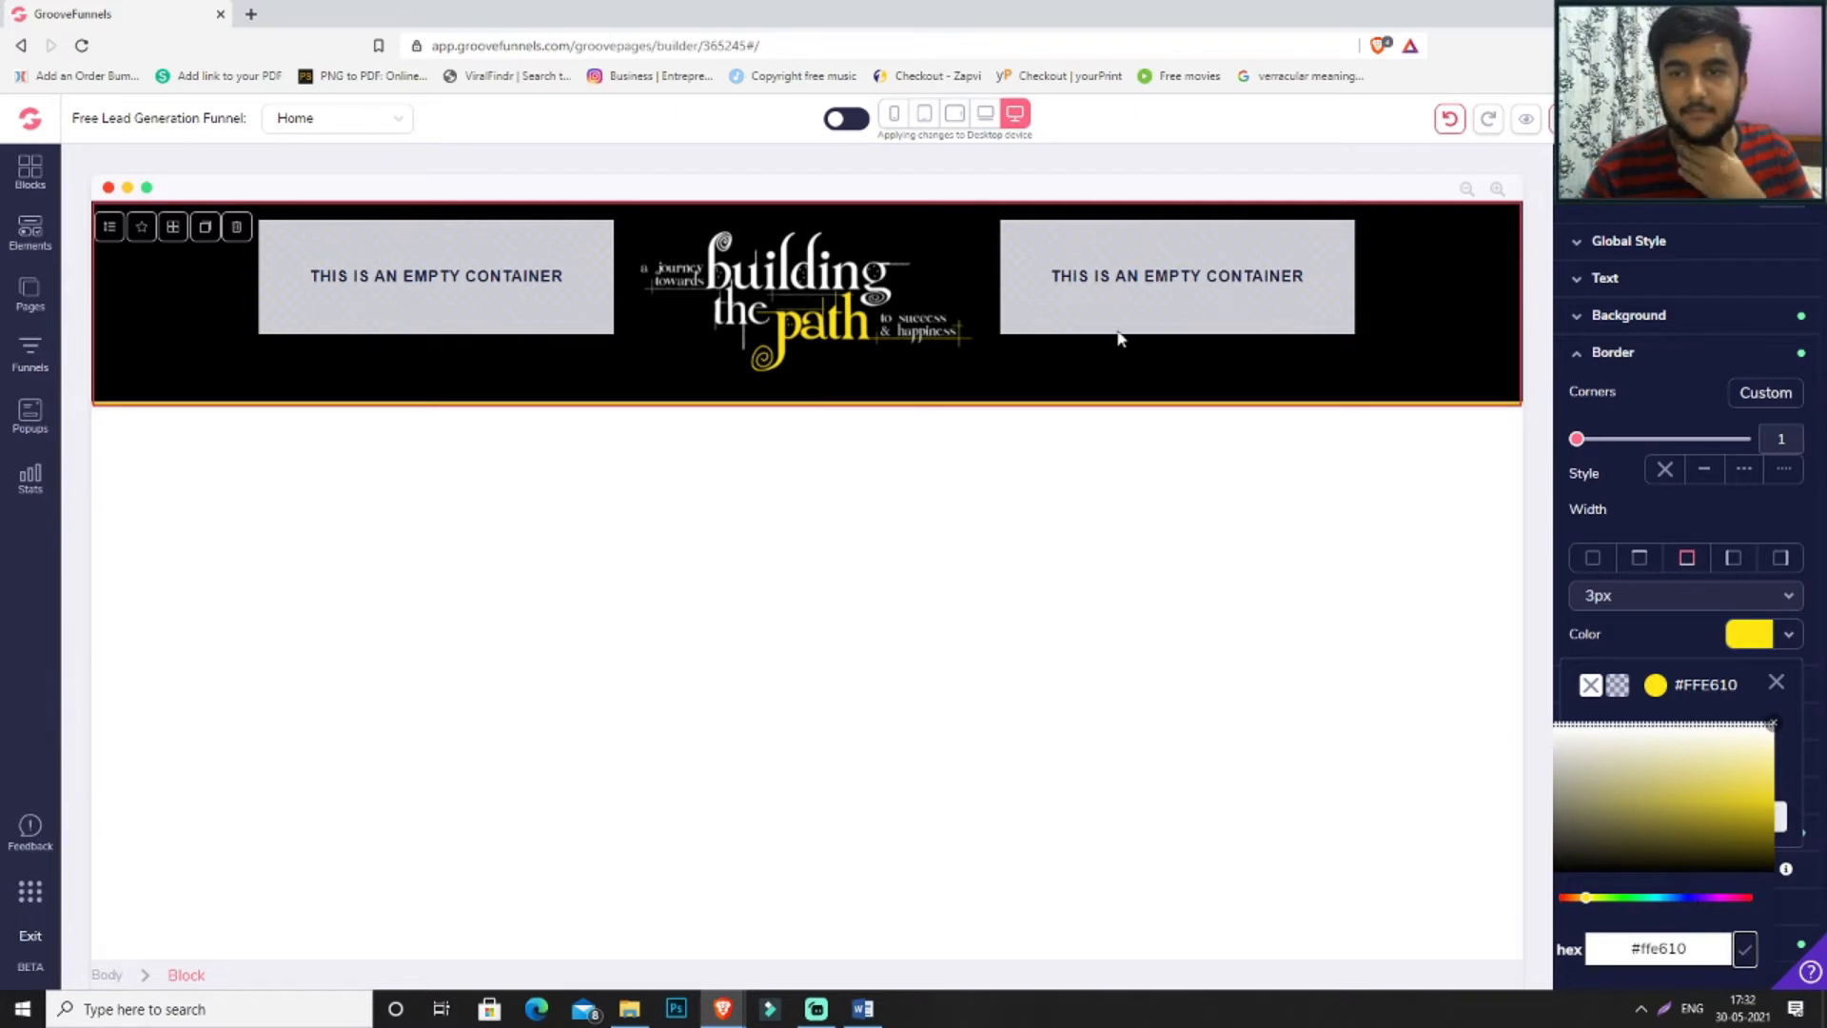
- Switch the logo image's width to px and set it to 9
left_click(775, 293)
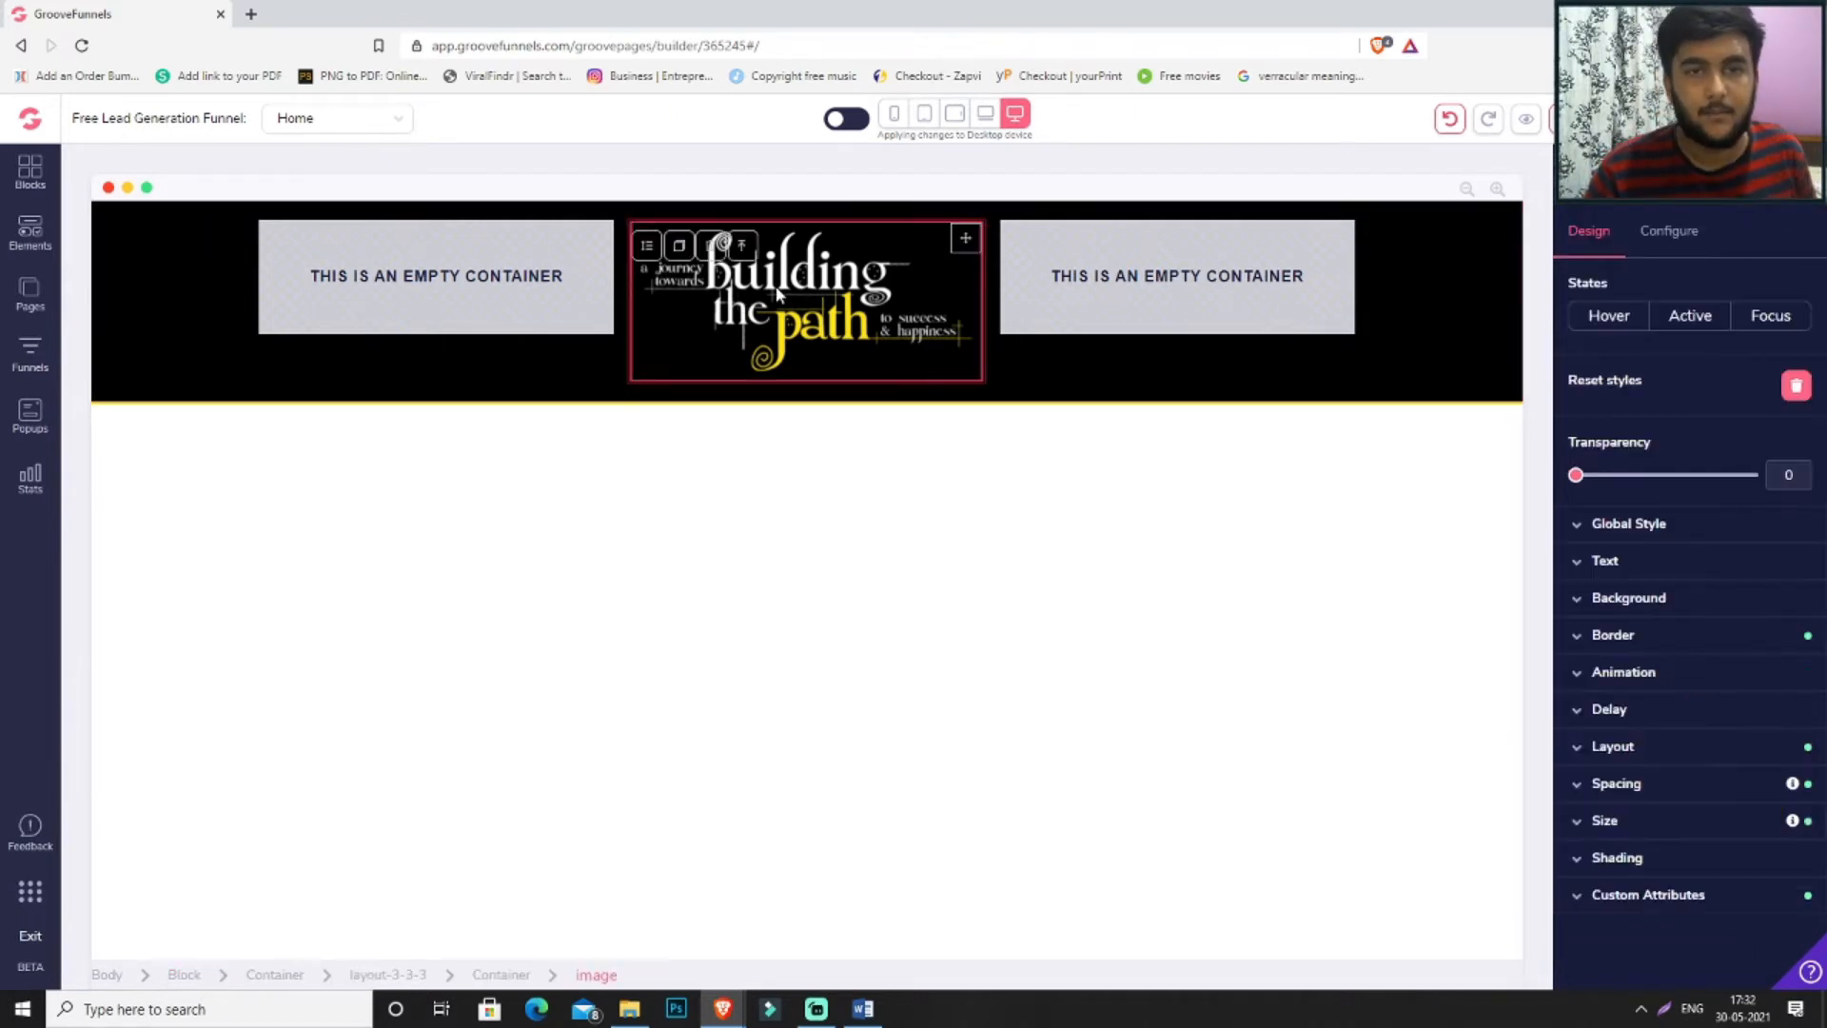
left_click(1636, 824)
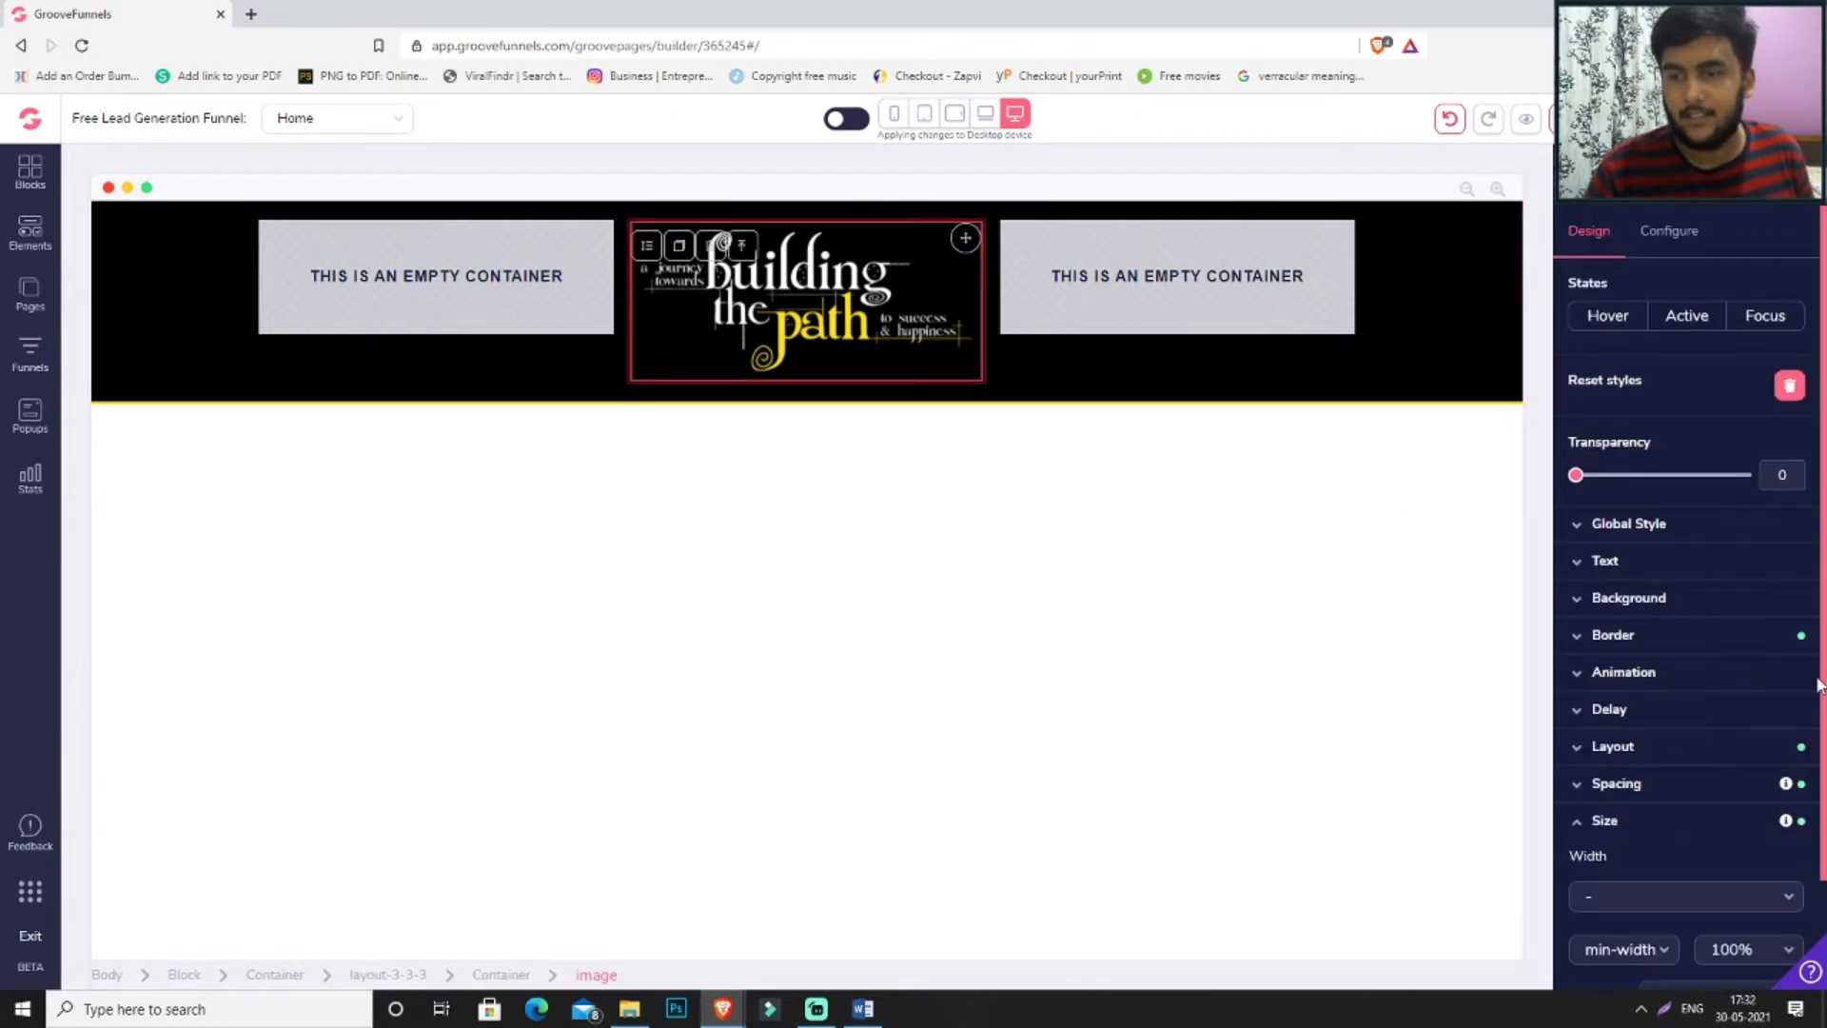
scroll(1728, 740, "down", 1)
left_click(1730, 771)
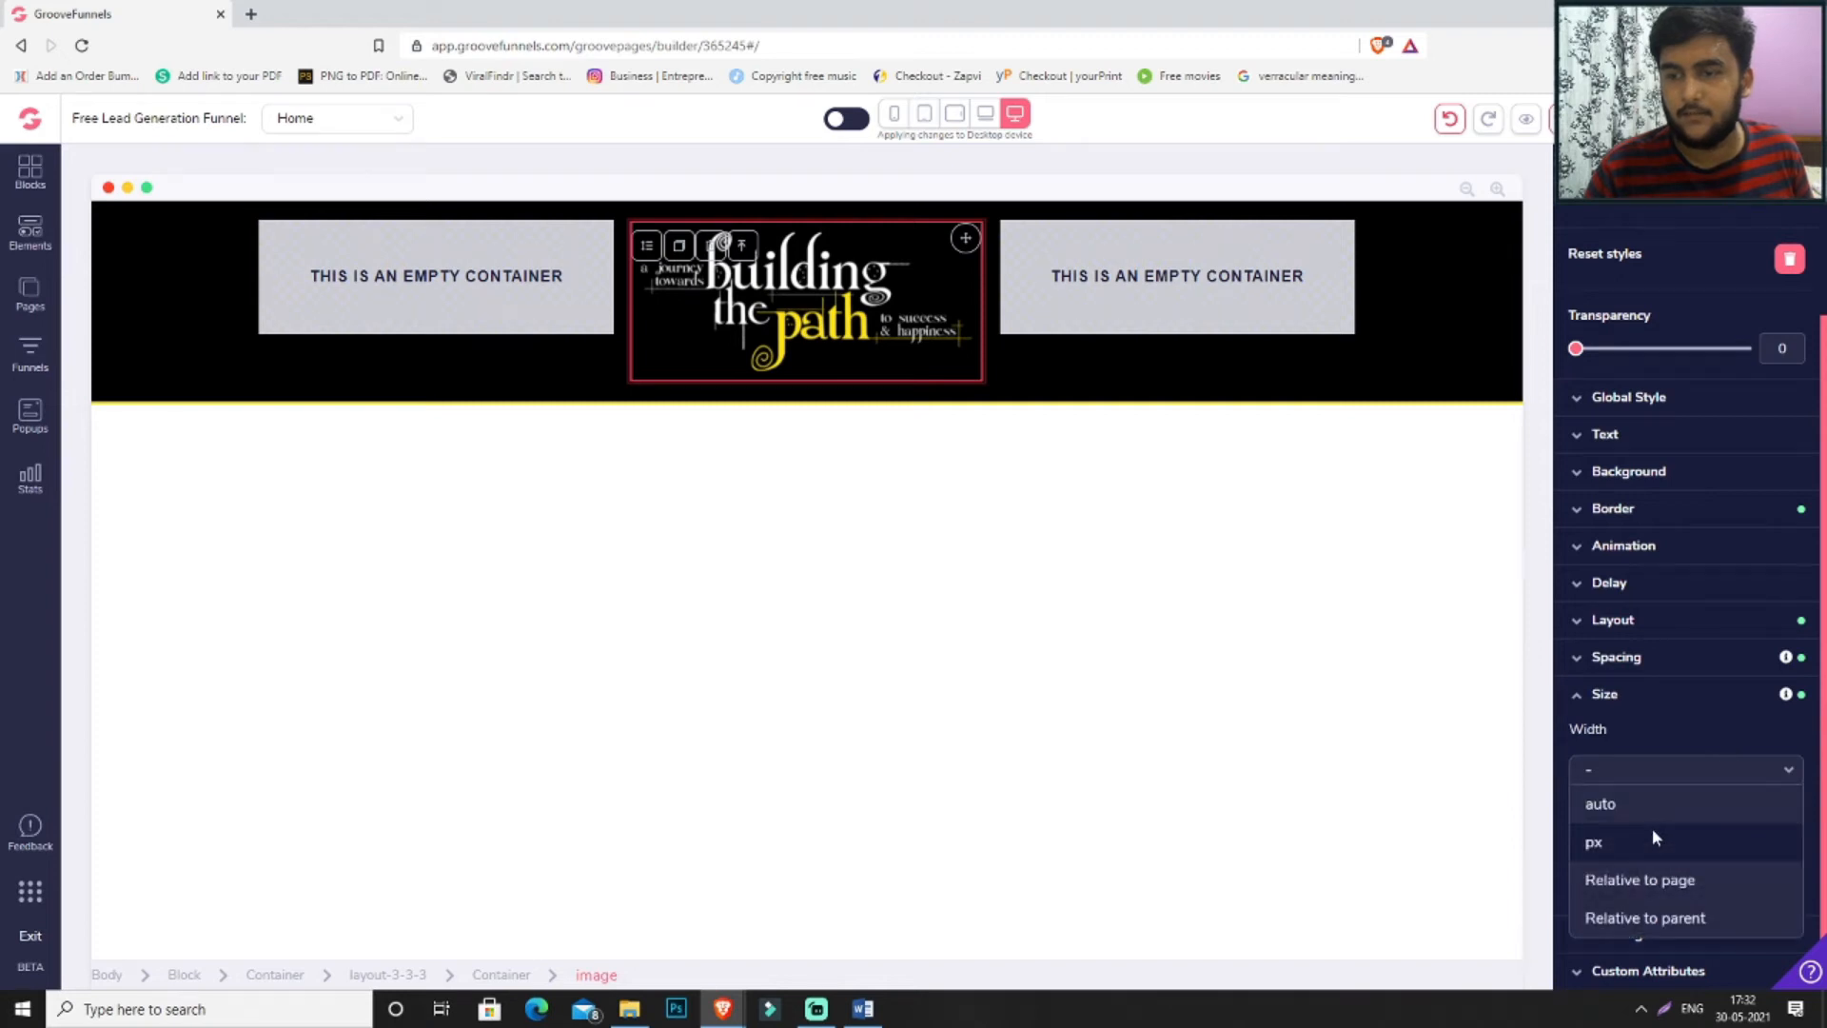
left_click(1651, 826)
left_click_drag(1578, 772, 1639, 776)
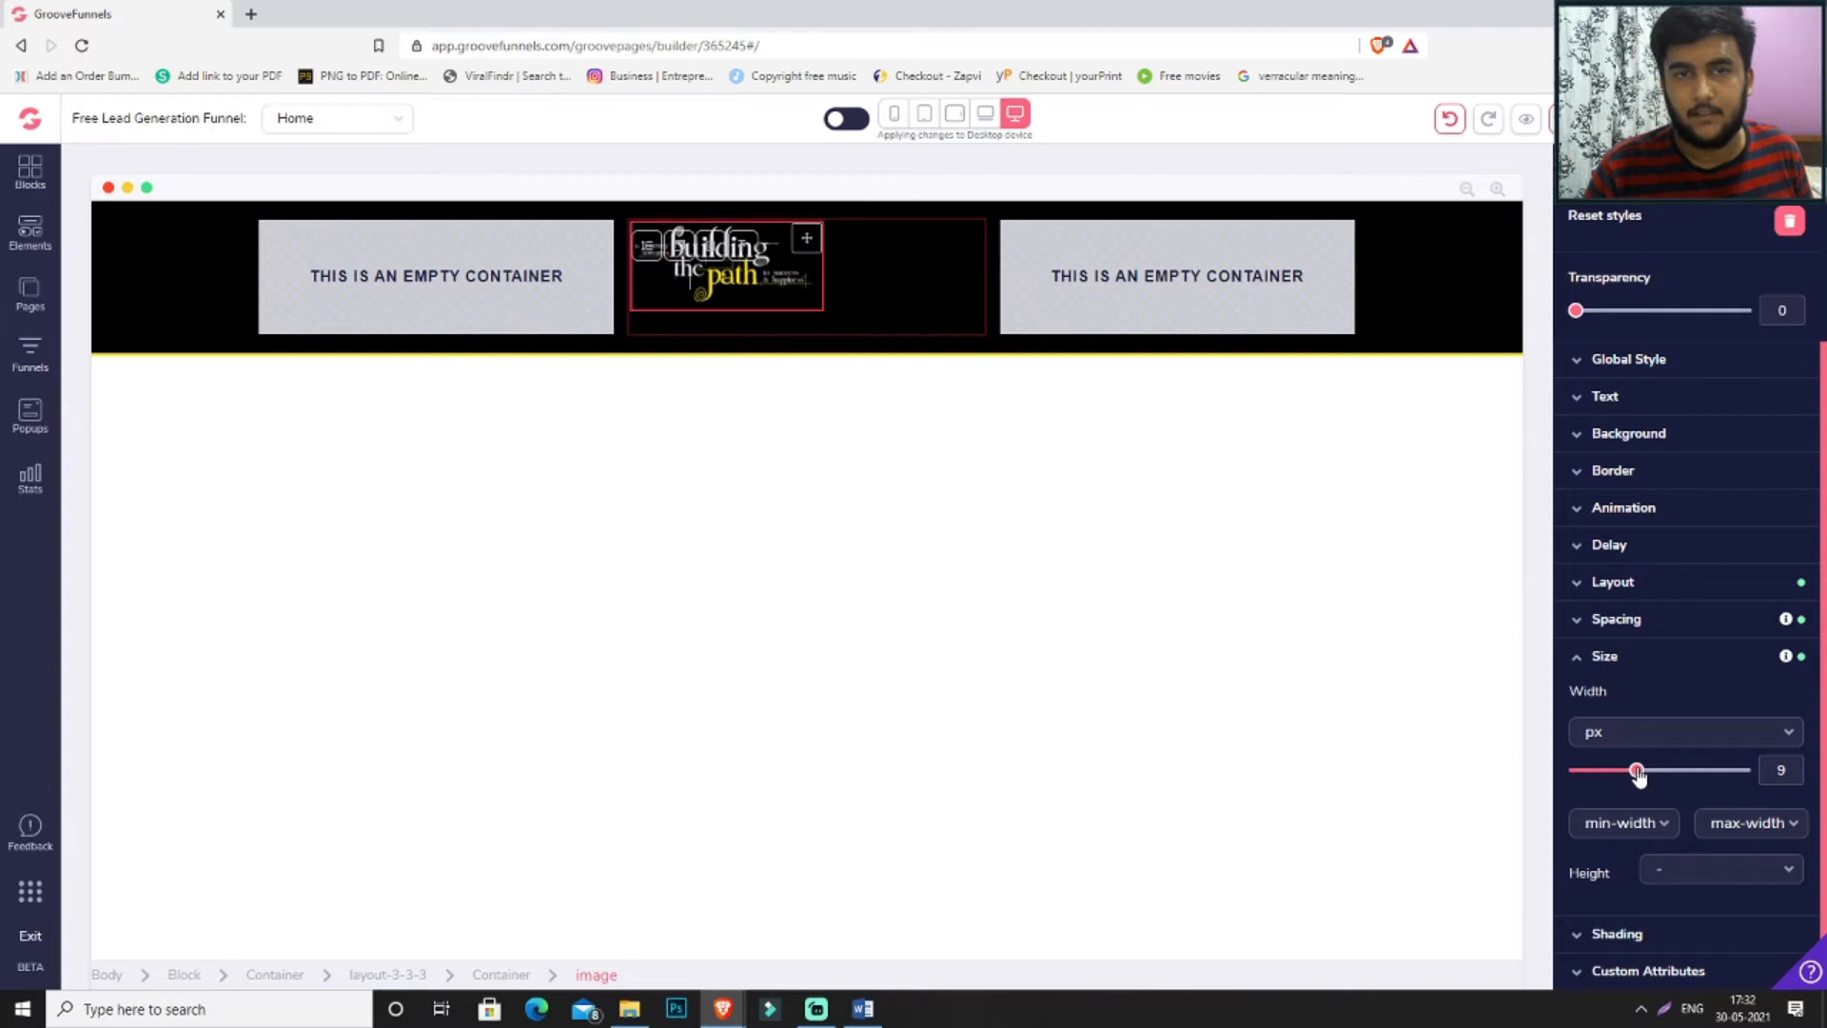
- Set the logo image's left margin to 100
left_click(1675, 592)
left_click(1627, 583)
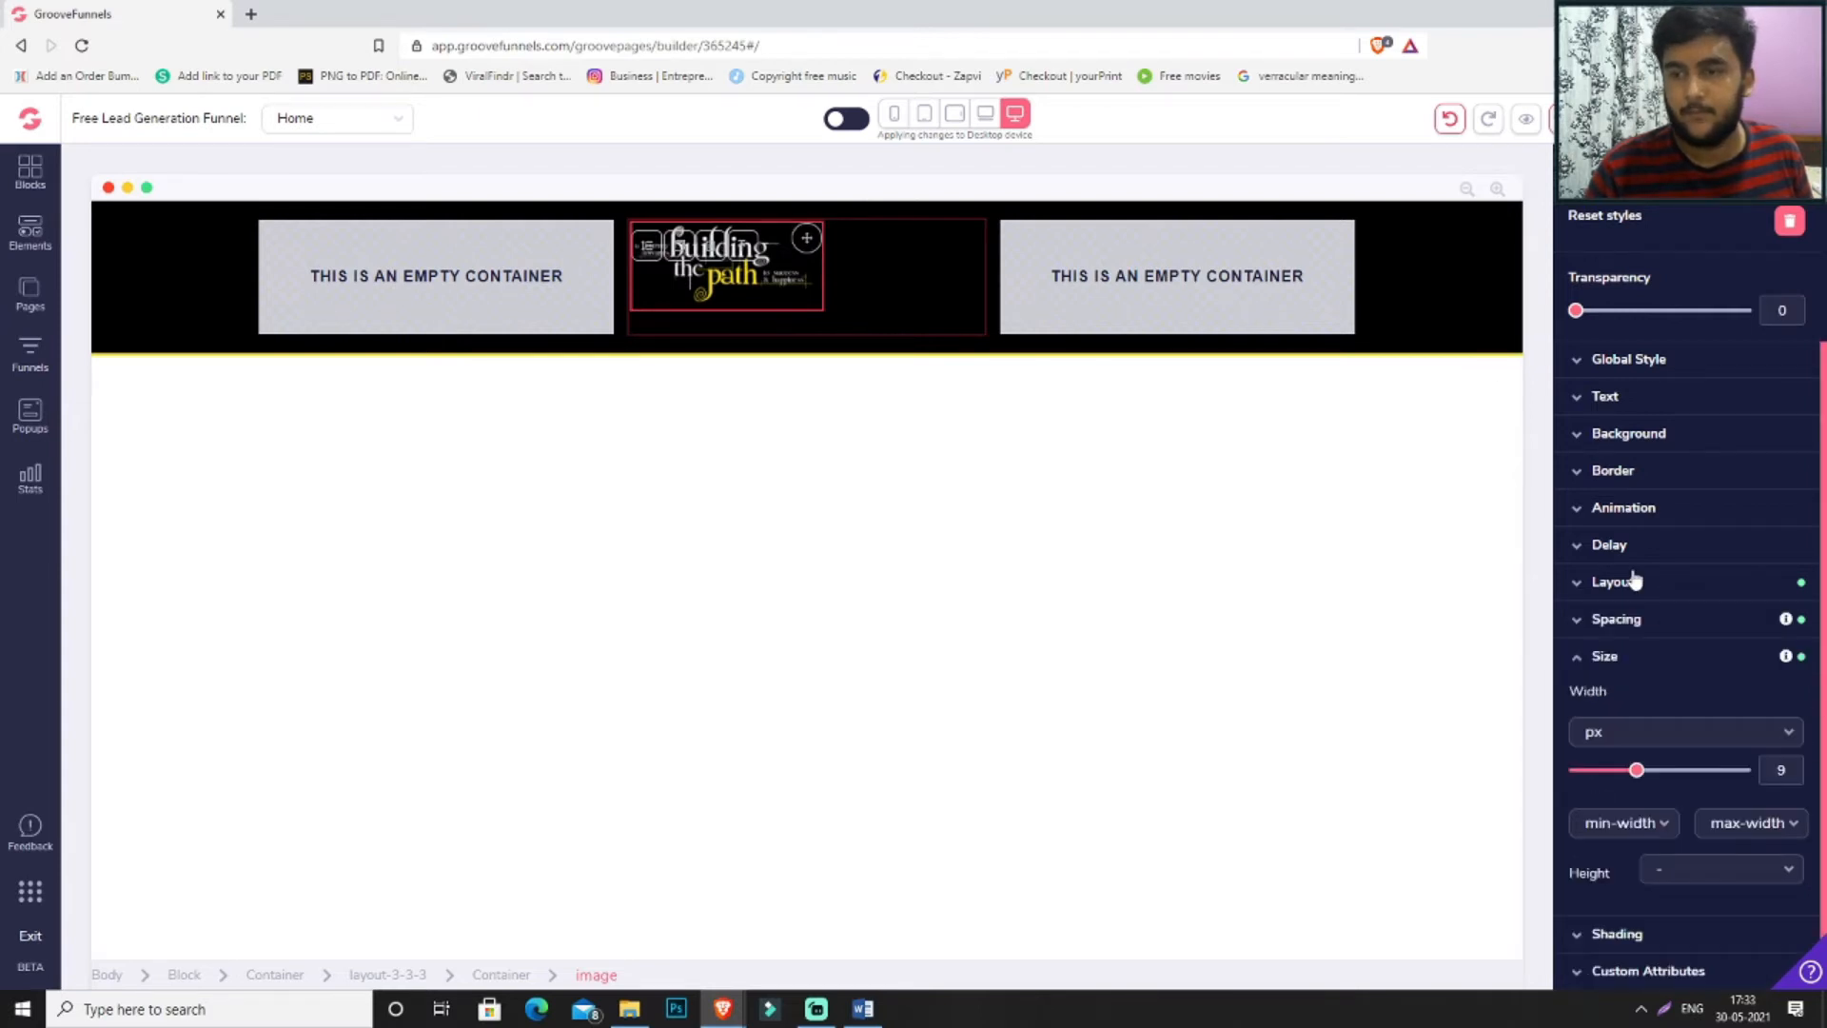
left_click(1629, 617)
scroll(1676, 586, "down", 2)
left_click(1634, 532)
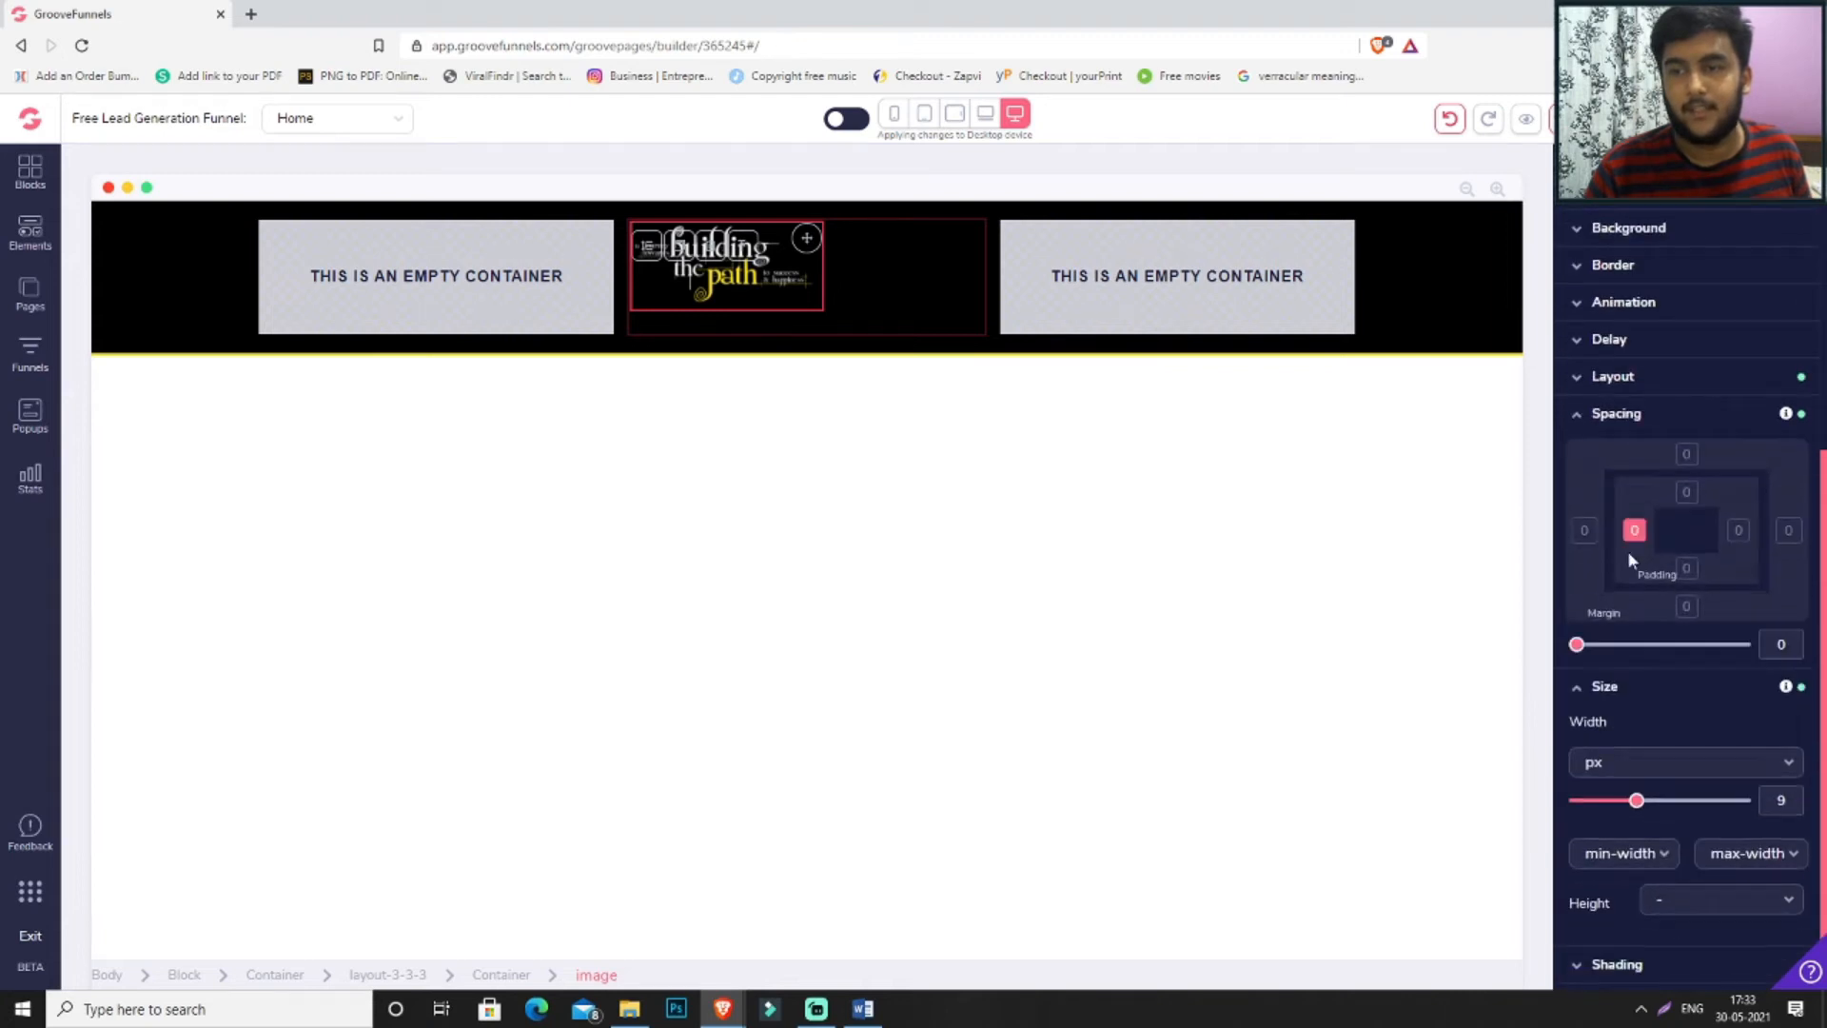
left_click_drag(1576, 644, 1517, 640)
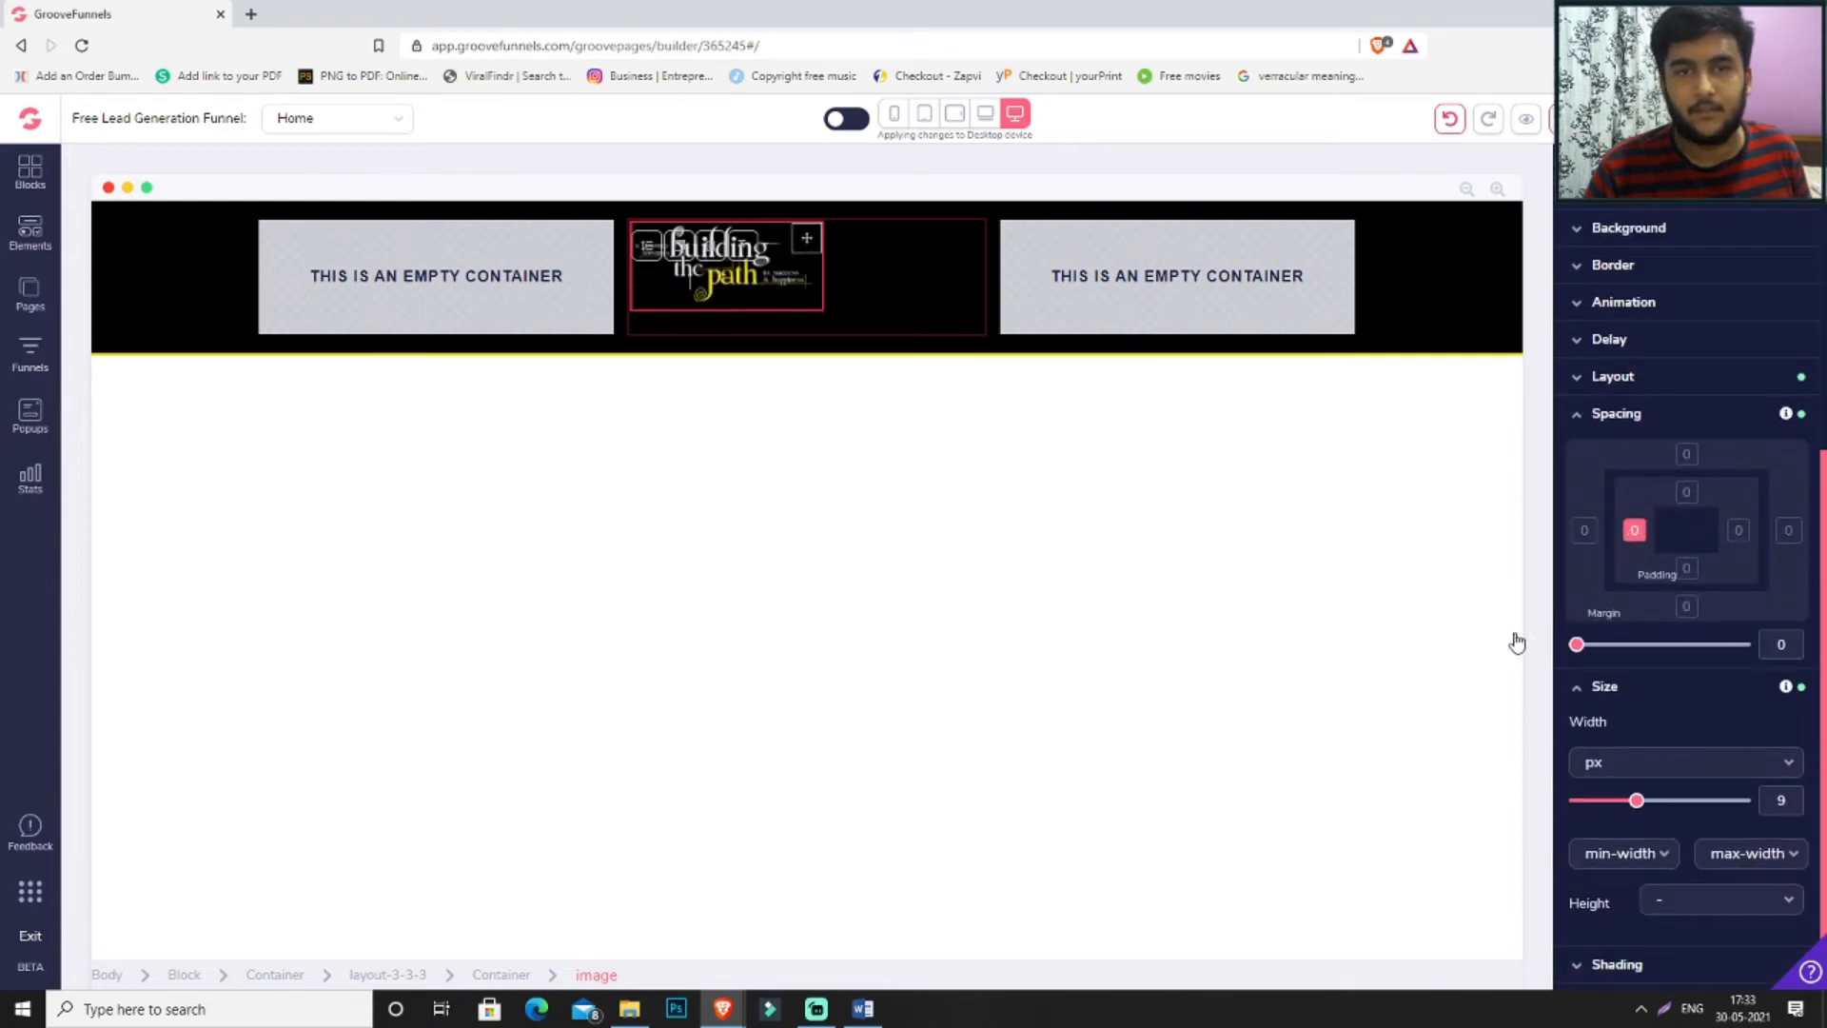
left_click(1584, 530)
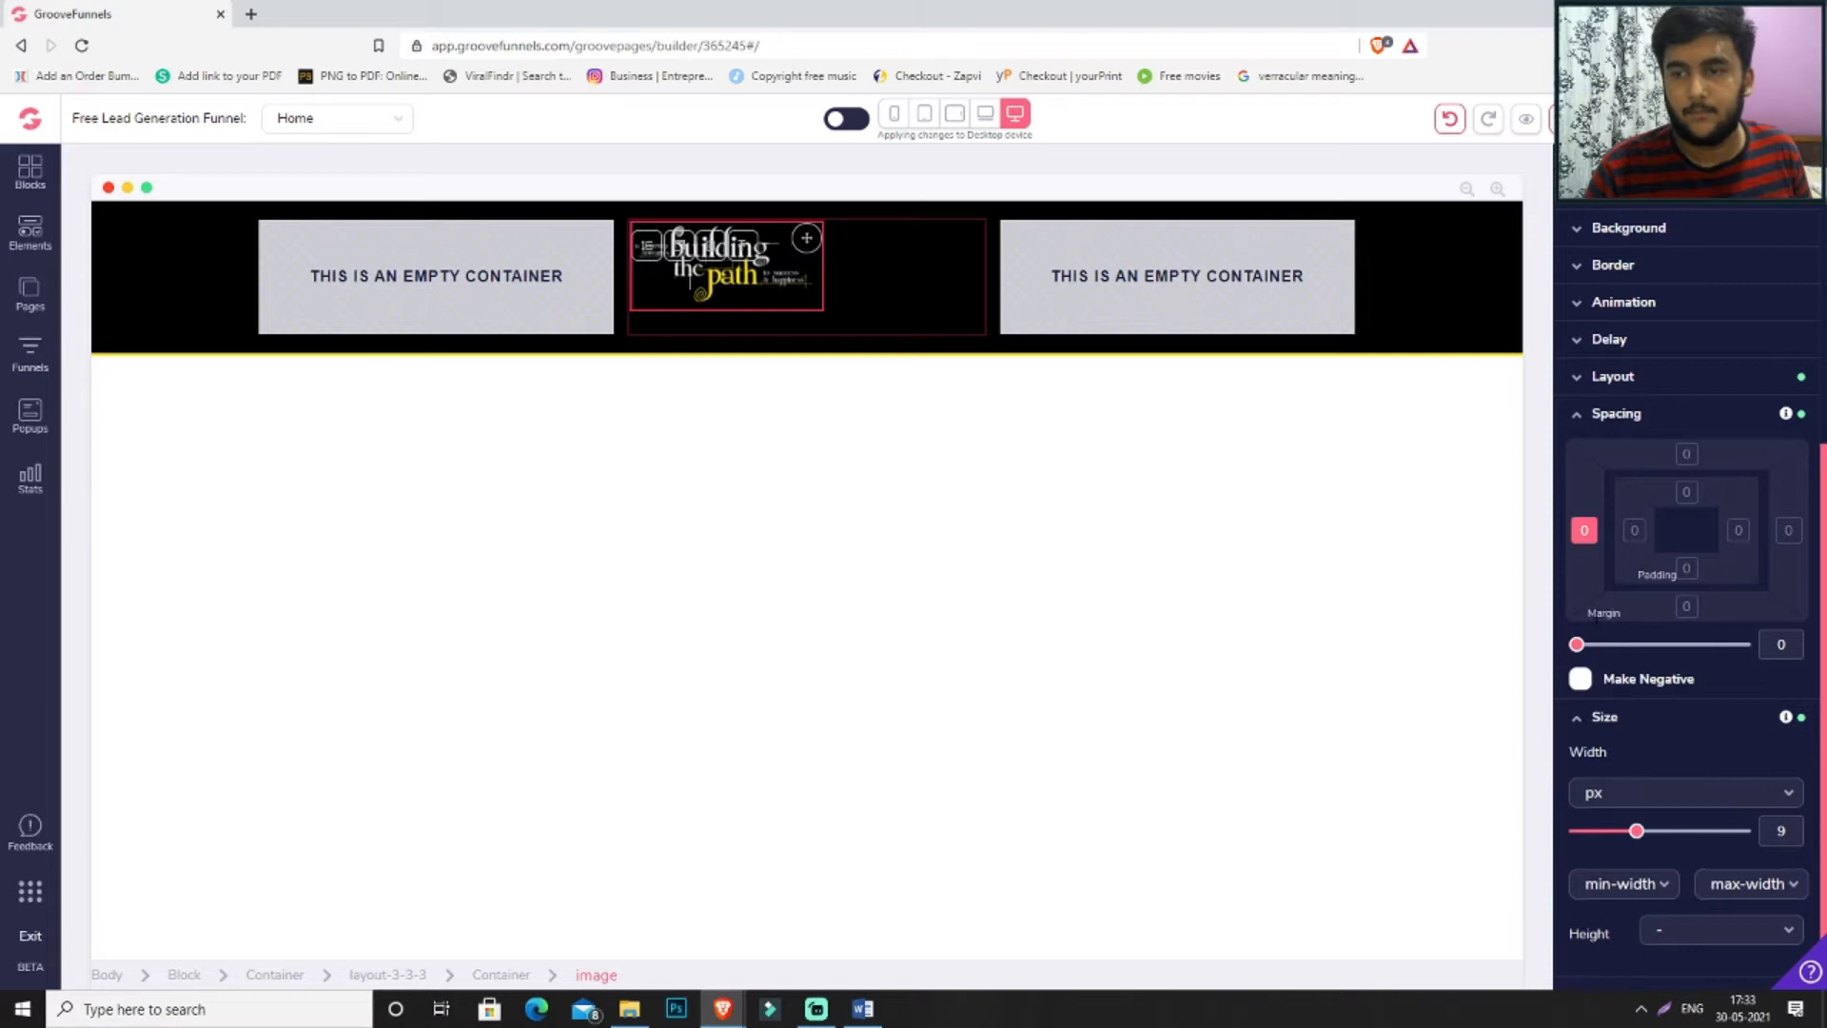
left_click_drag(1615, 642, 1765, 666)
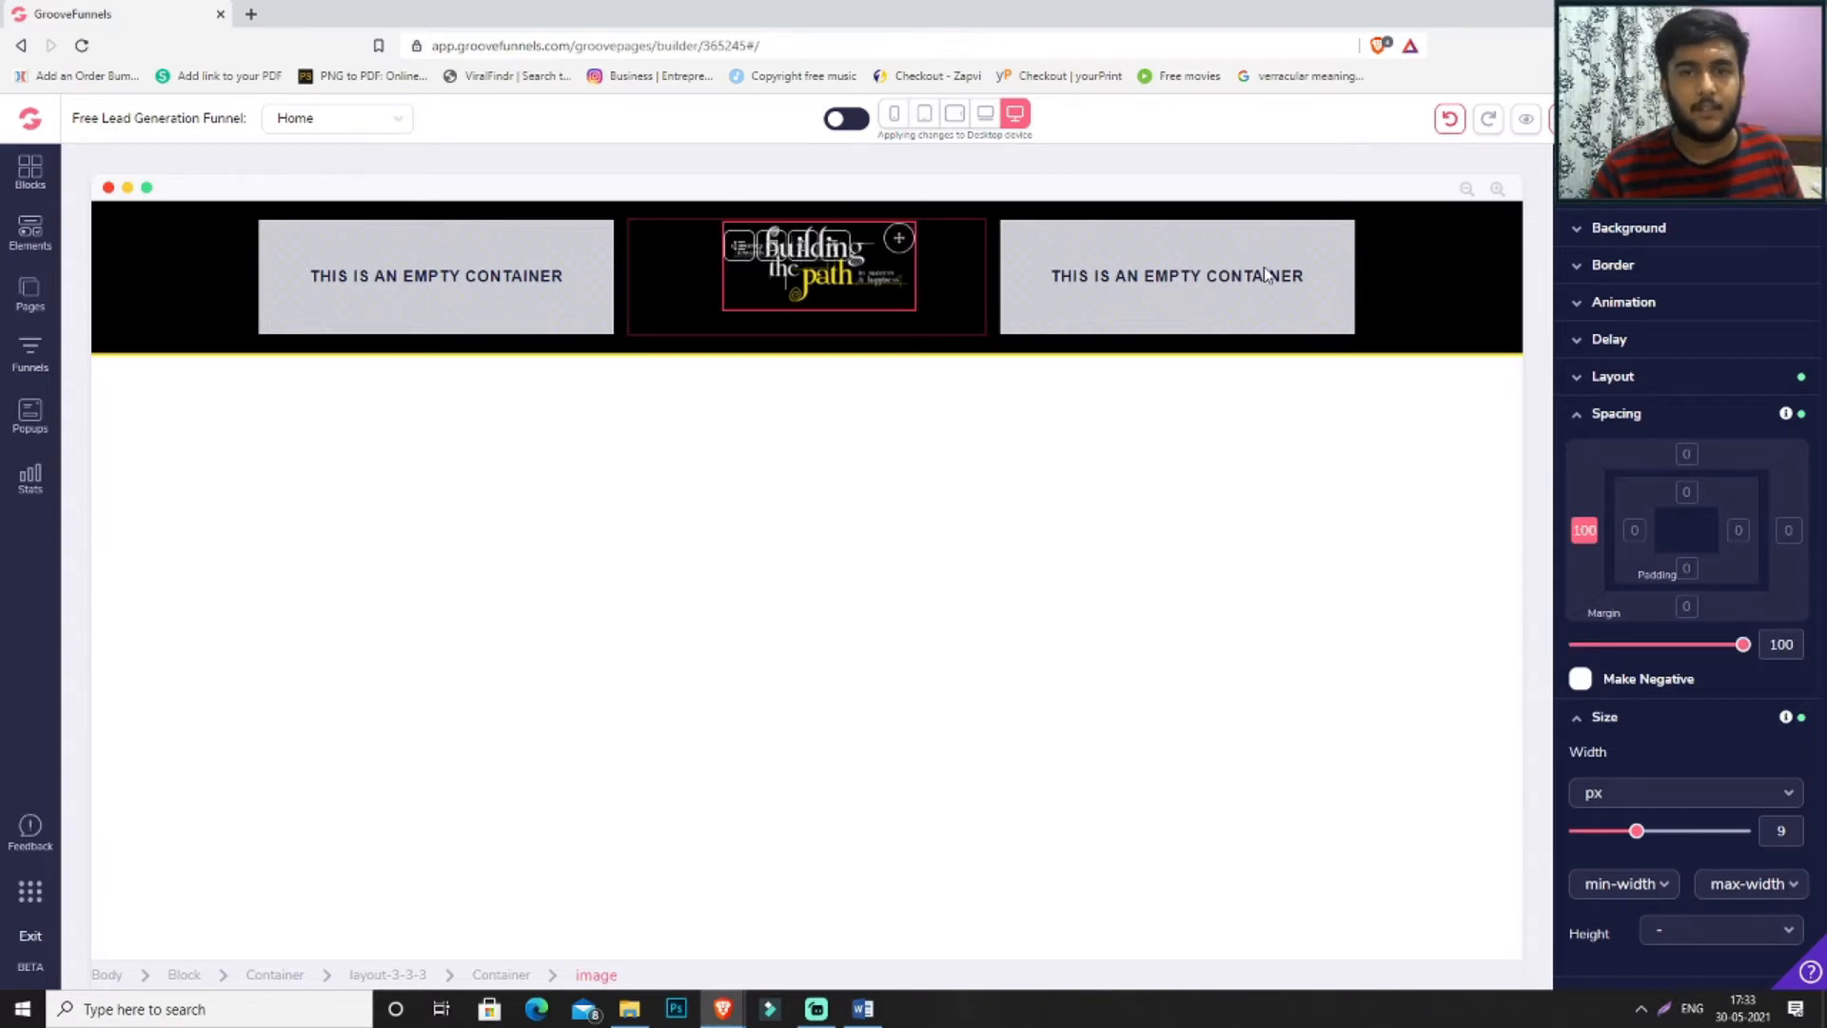
- Duplicate the header block and delete the three-column layout inside the lower copy
left_click(1297, 260)
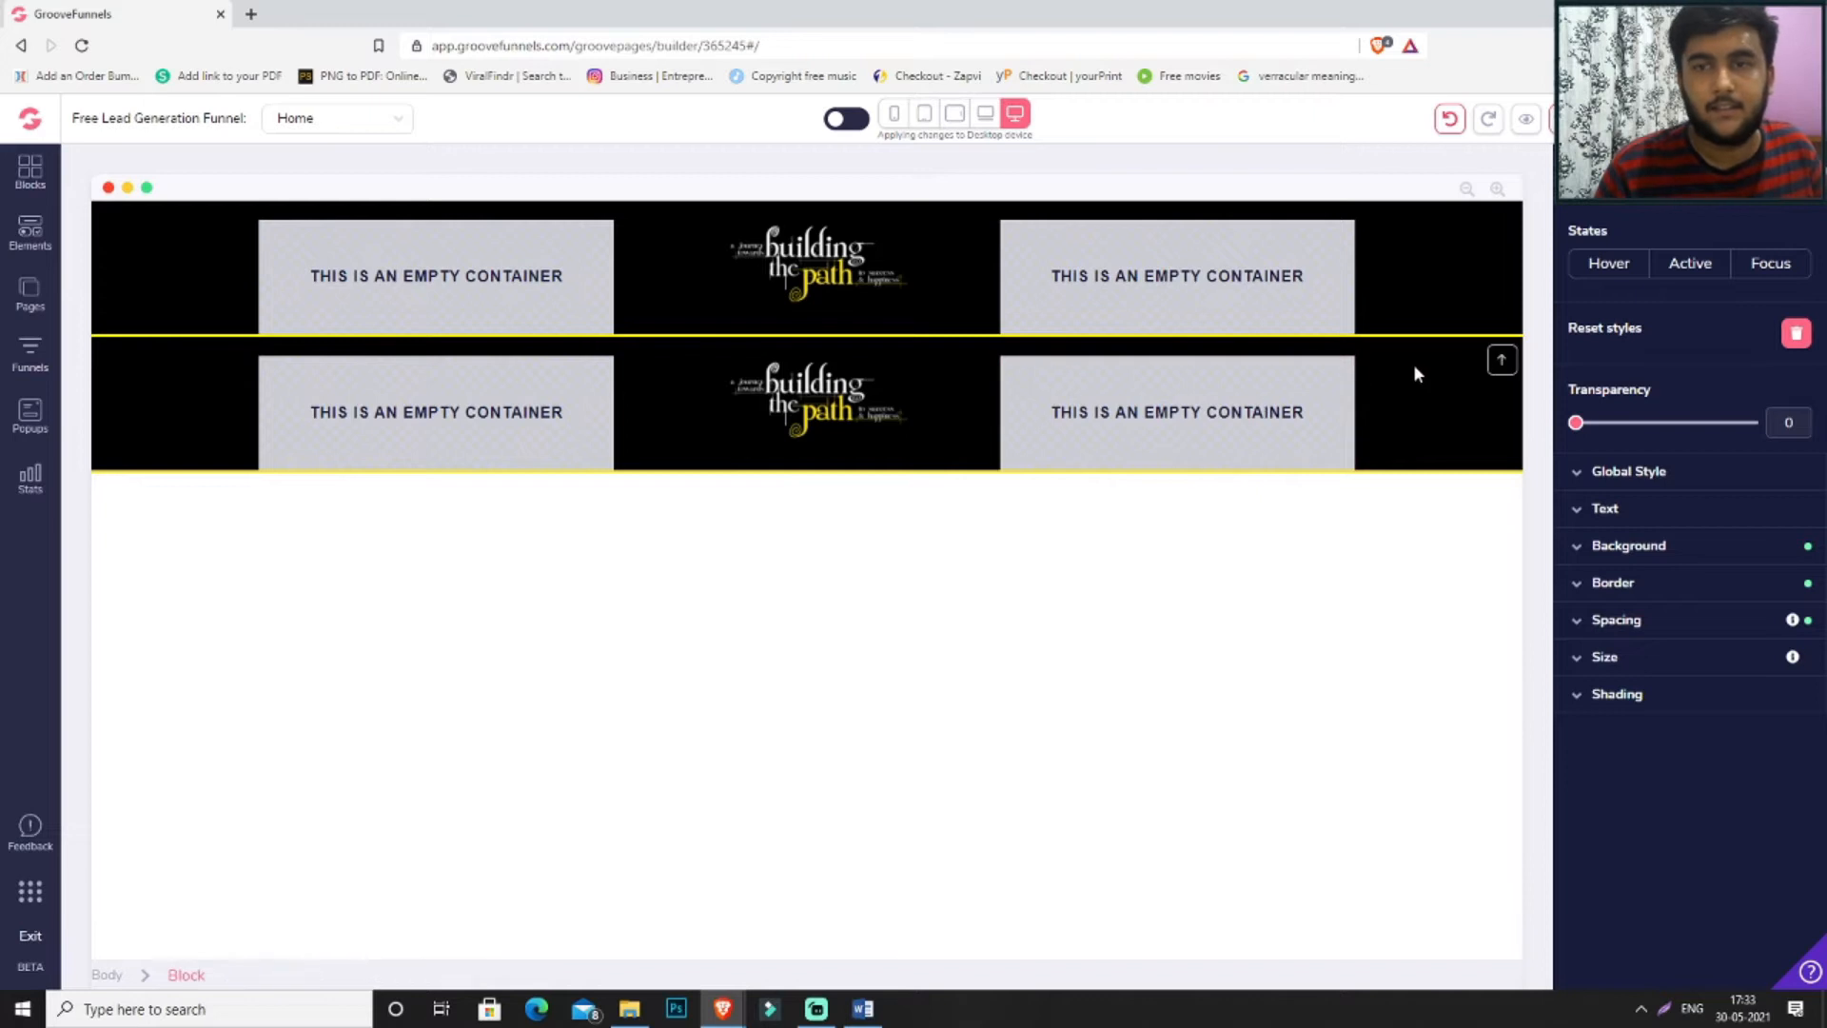
left_click(1417, 366)
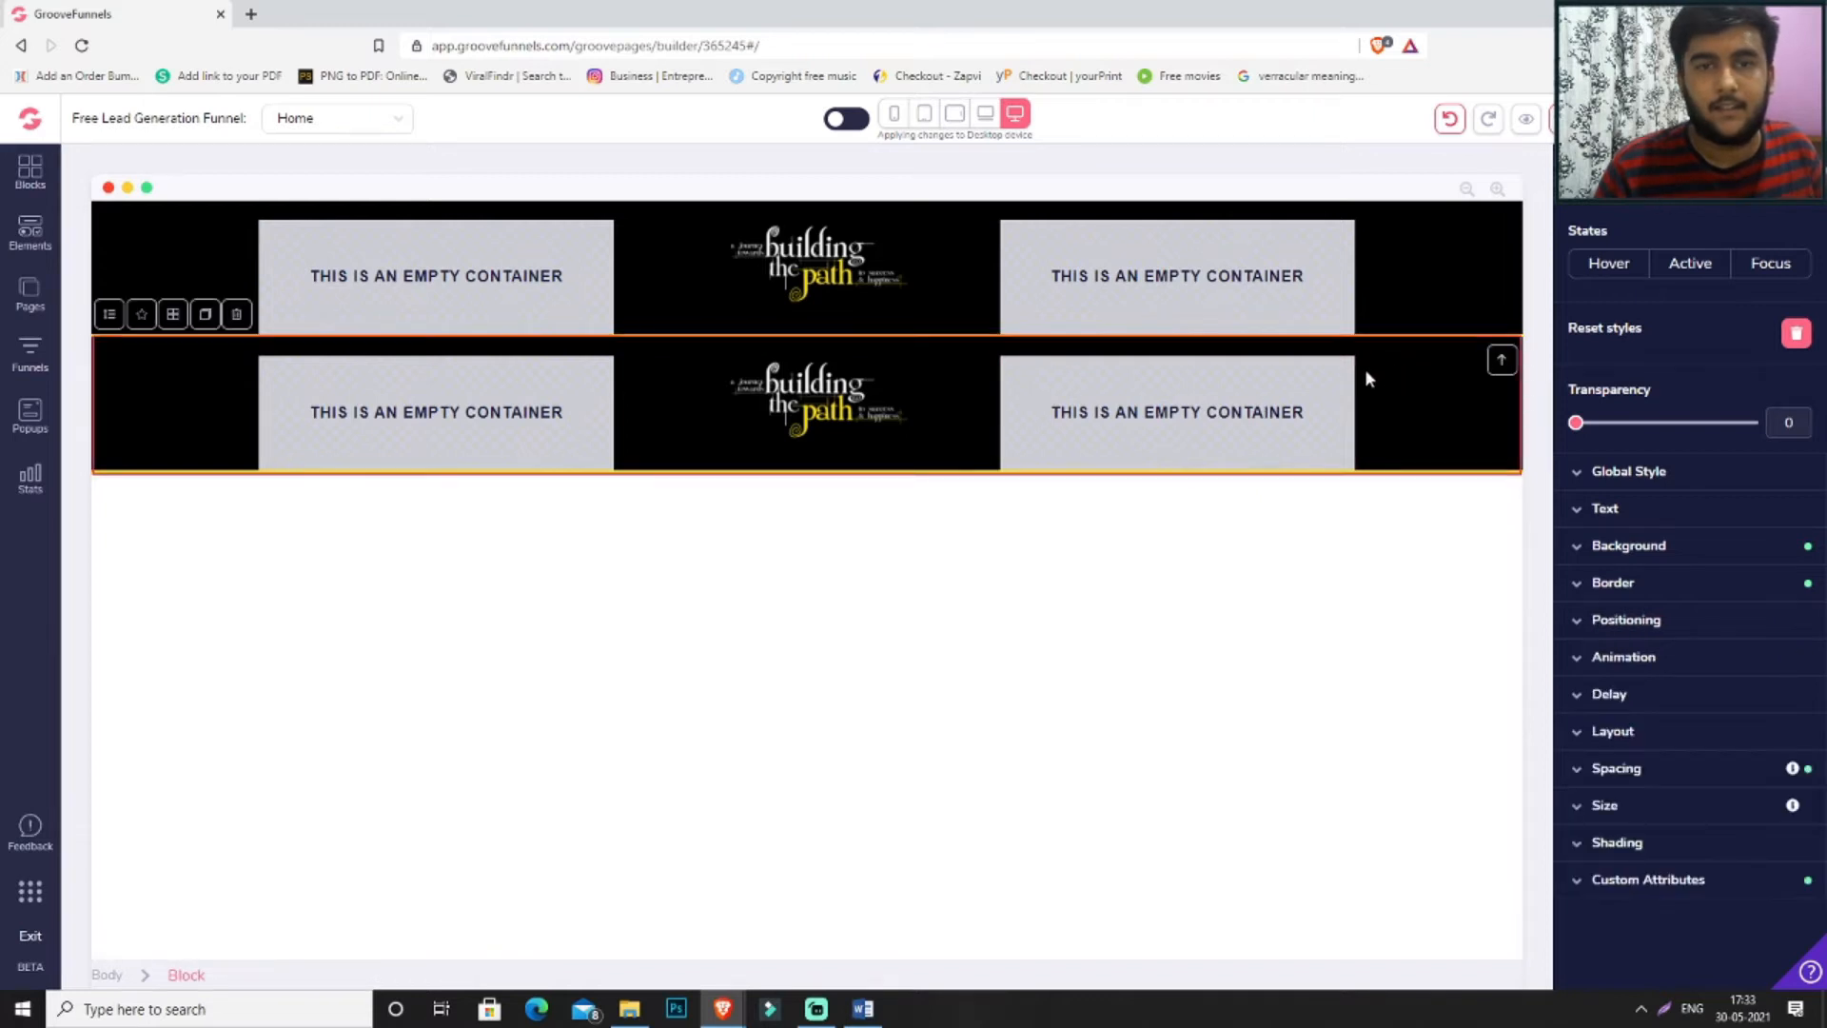
left_click(1072, 407)
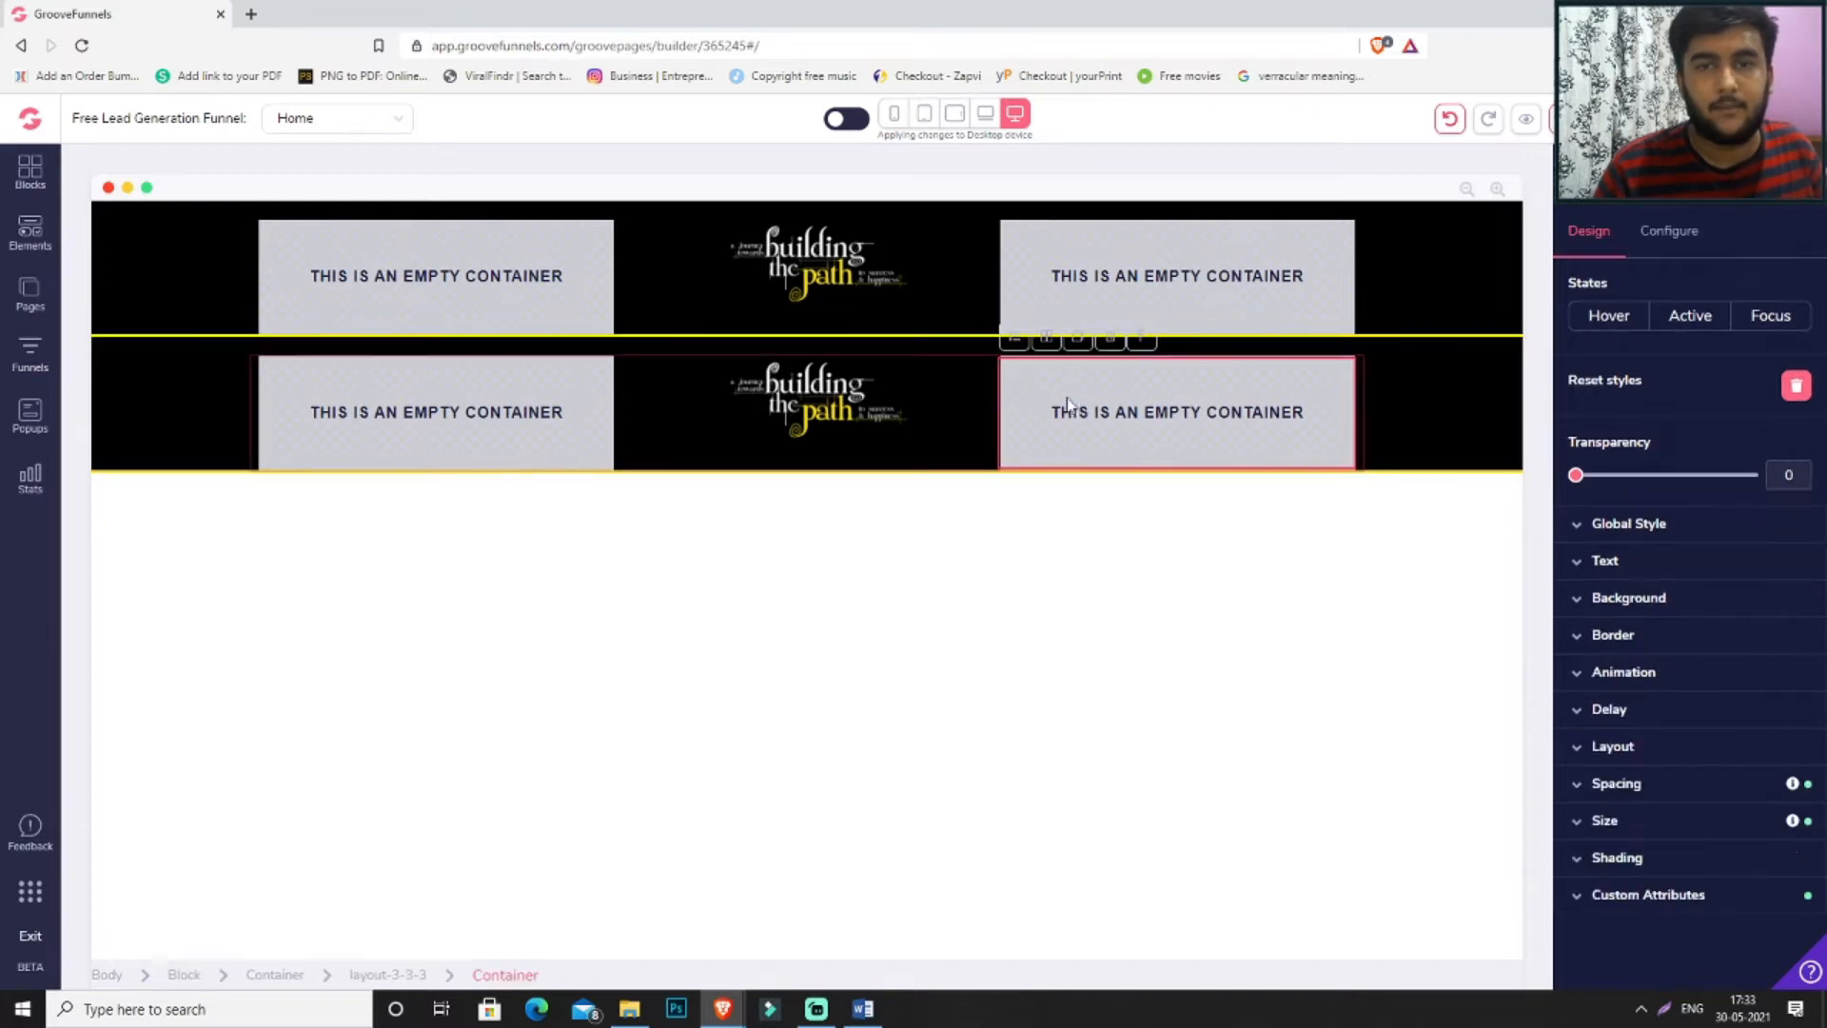
left_click(989, 366)
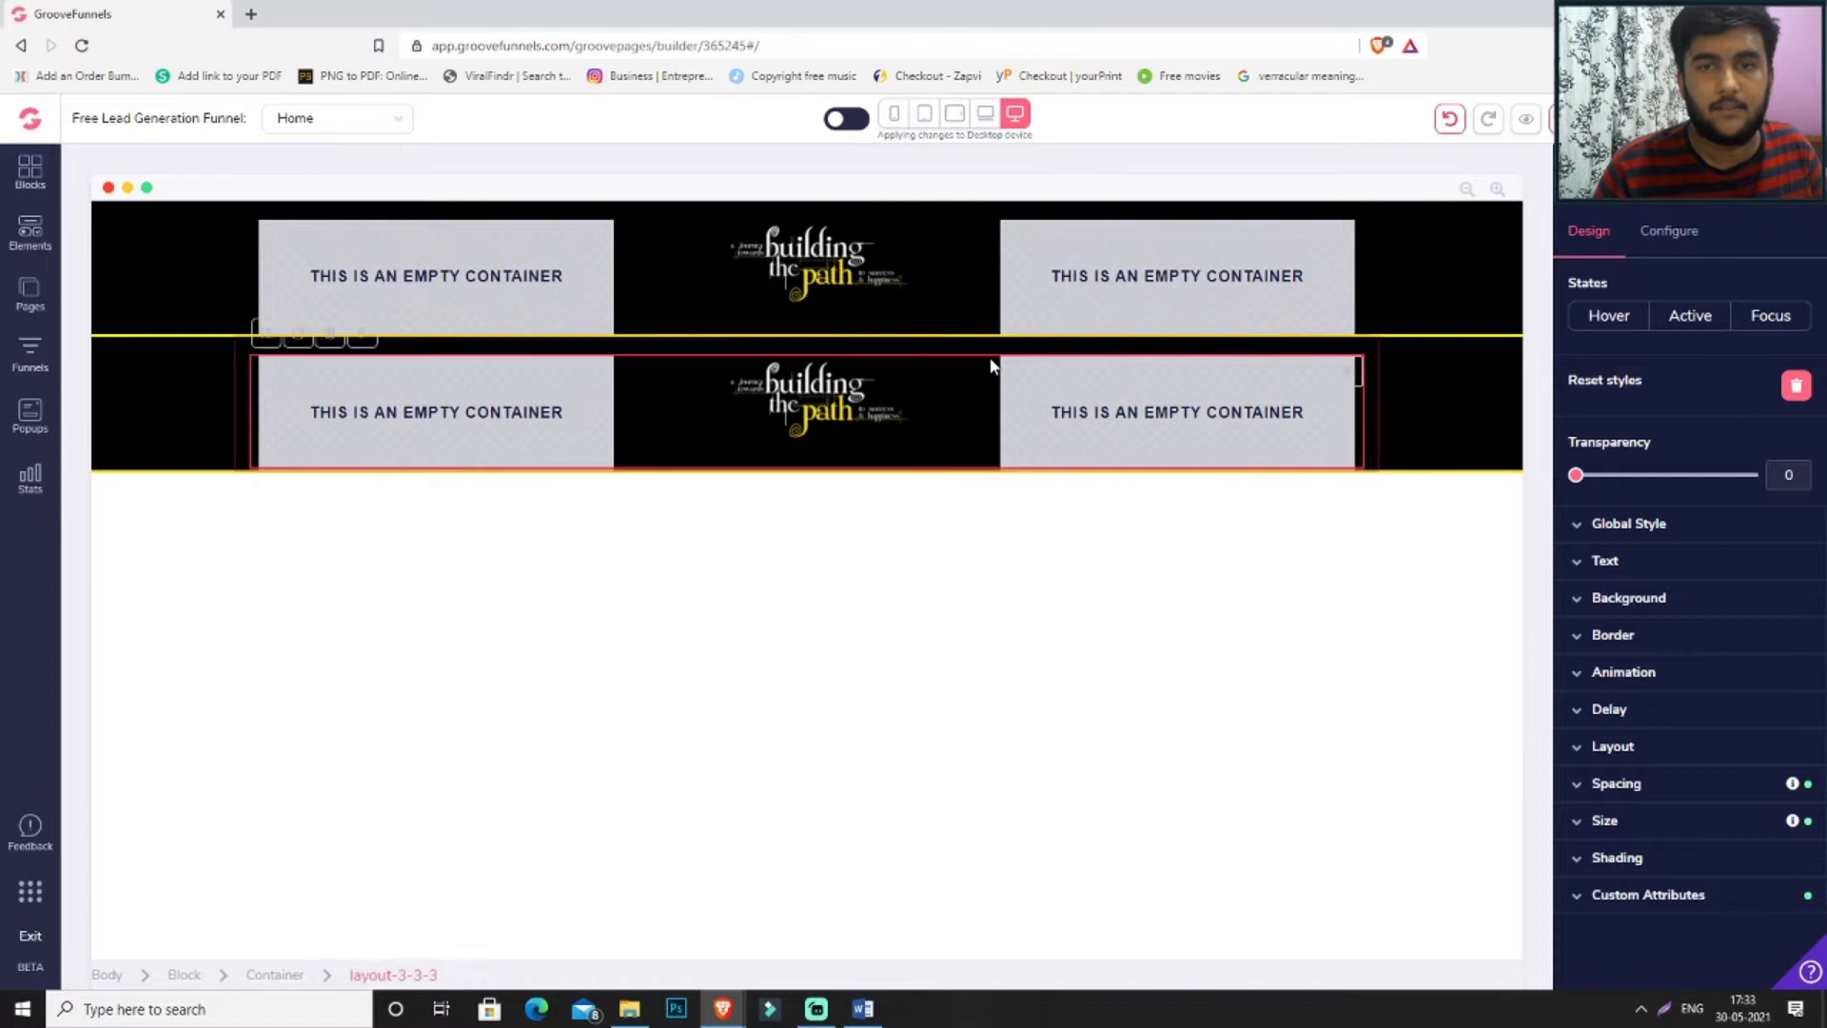
left_click(328, 336)
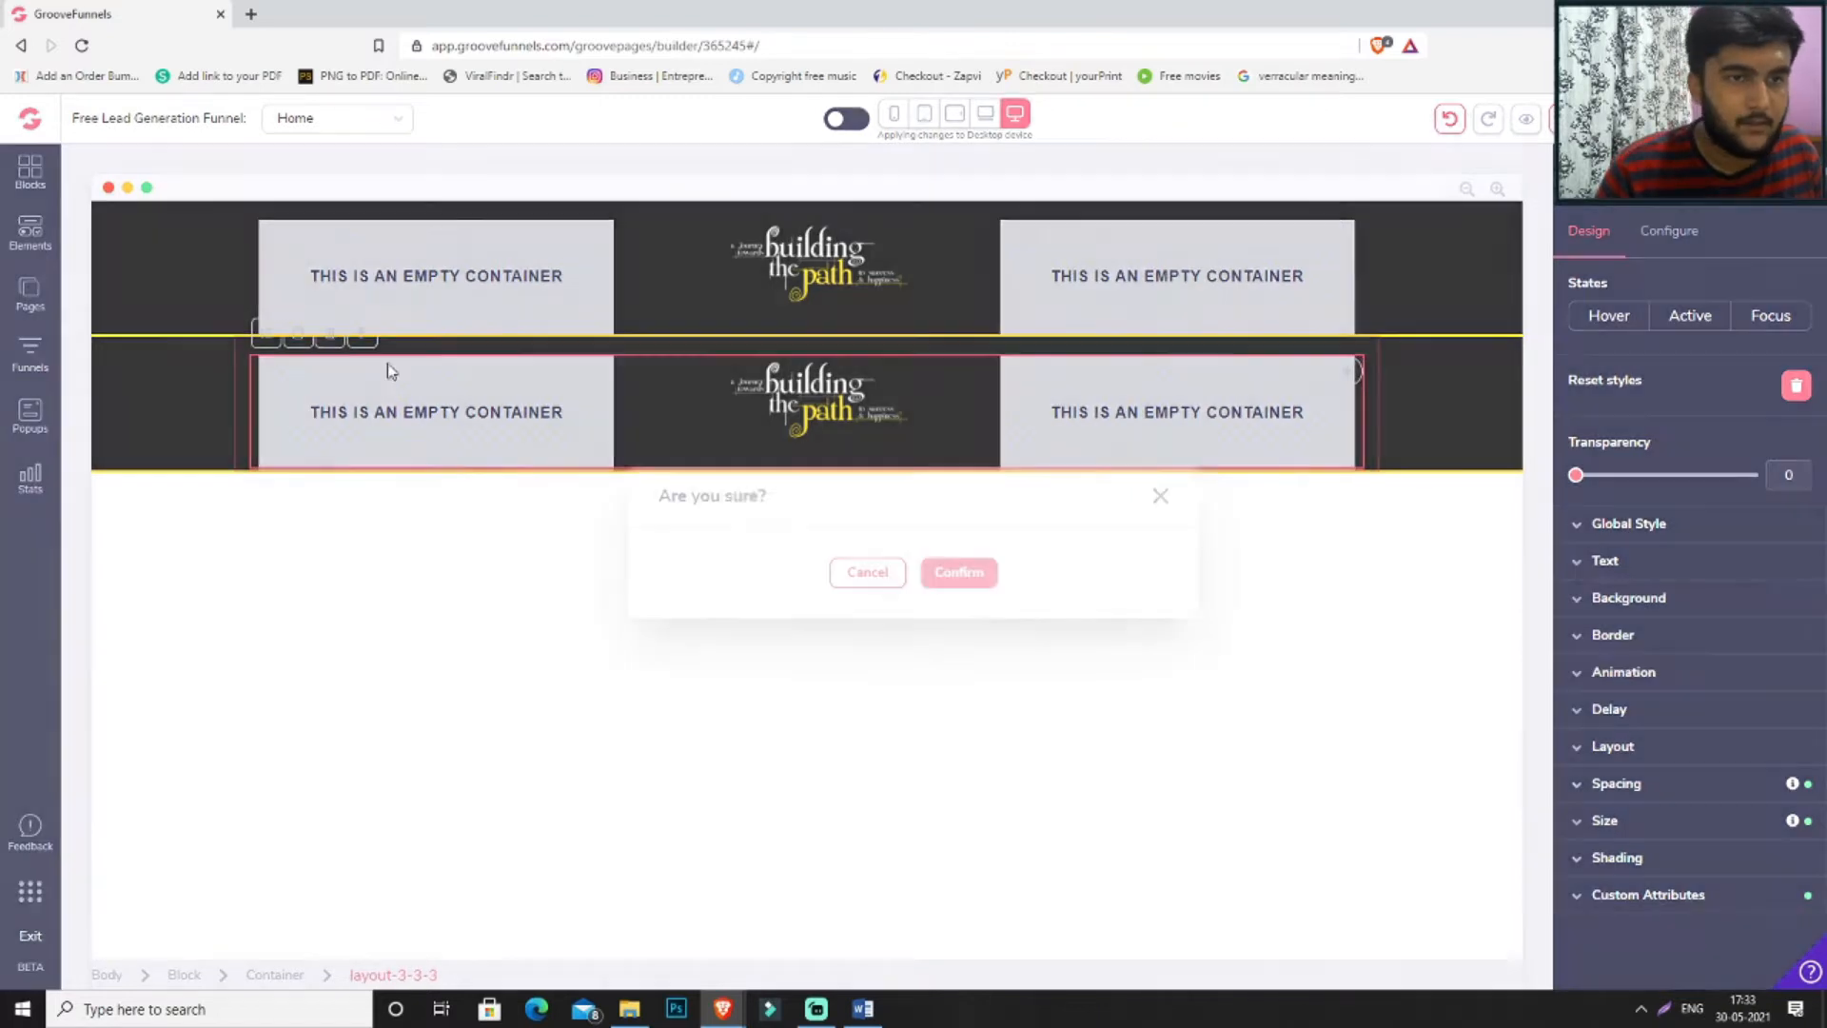
left_click(978, 578)
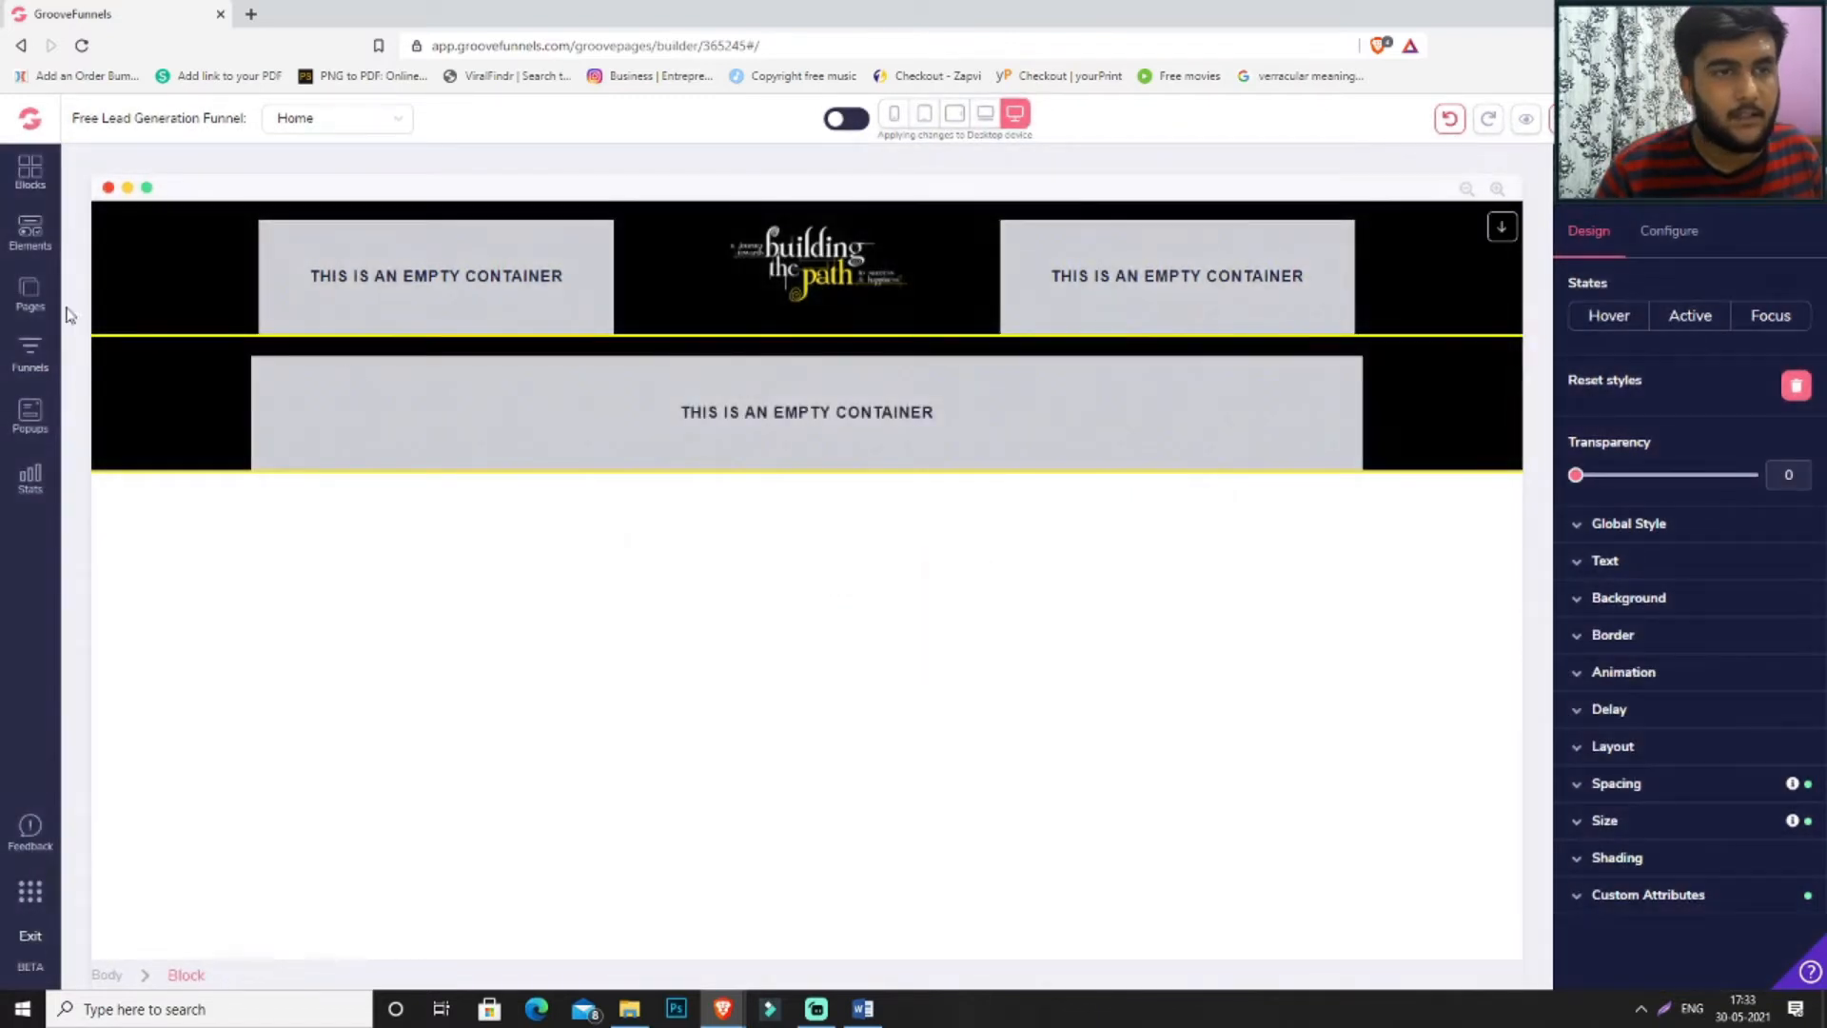
- Place an H1 heading element in the empty container of the second block
left_click(31, 249)
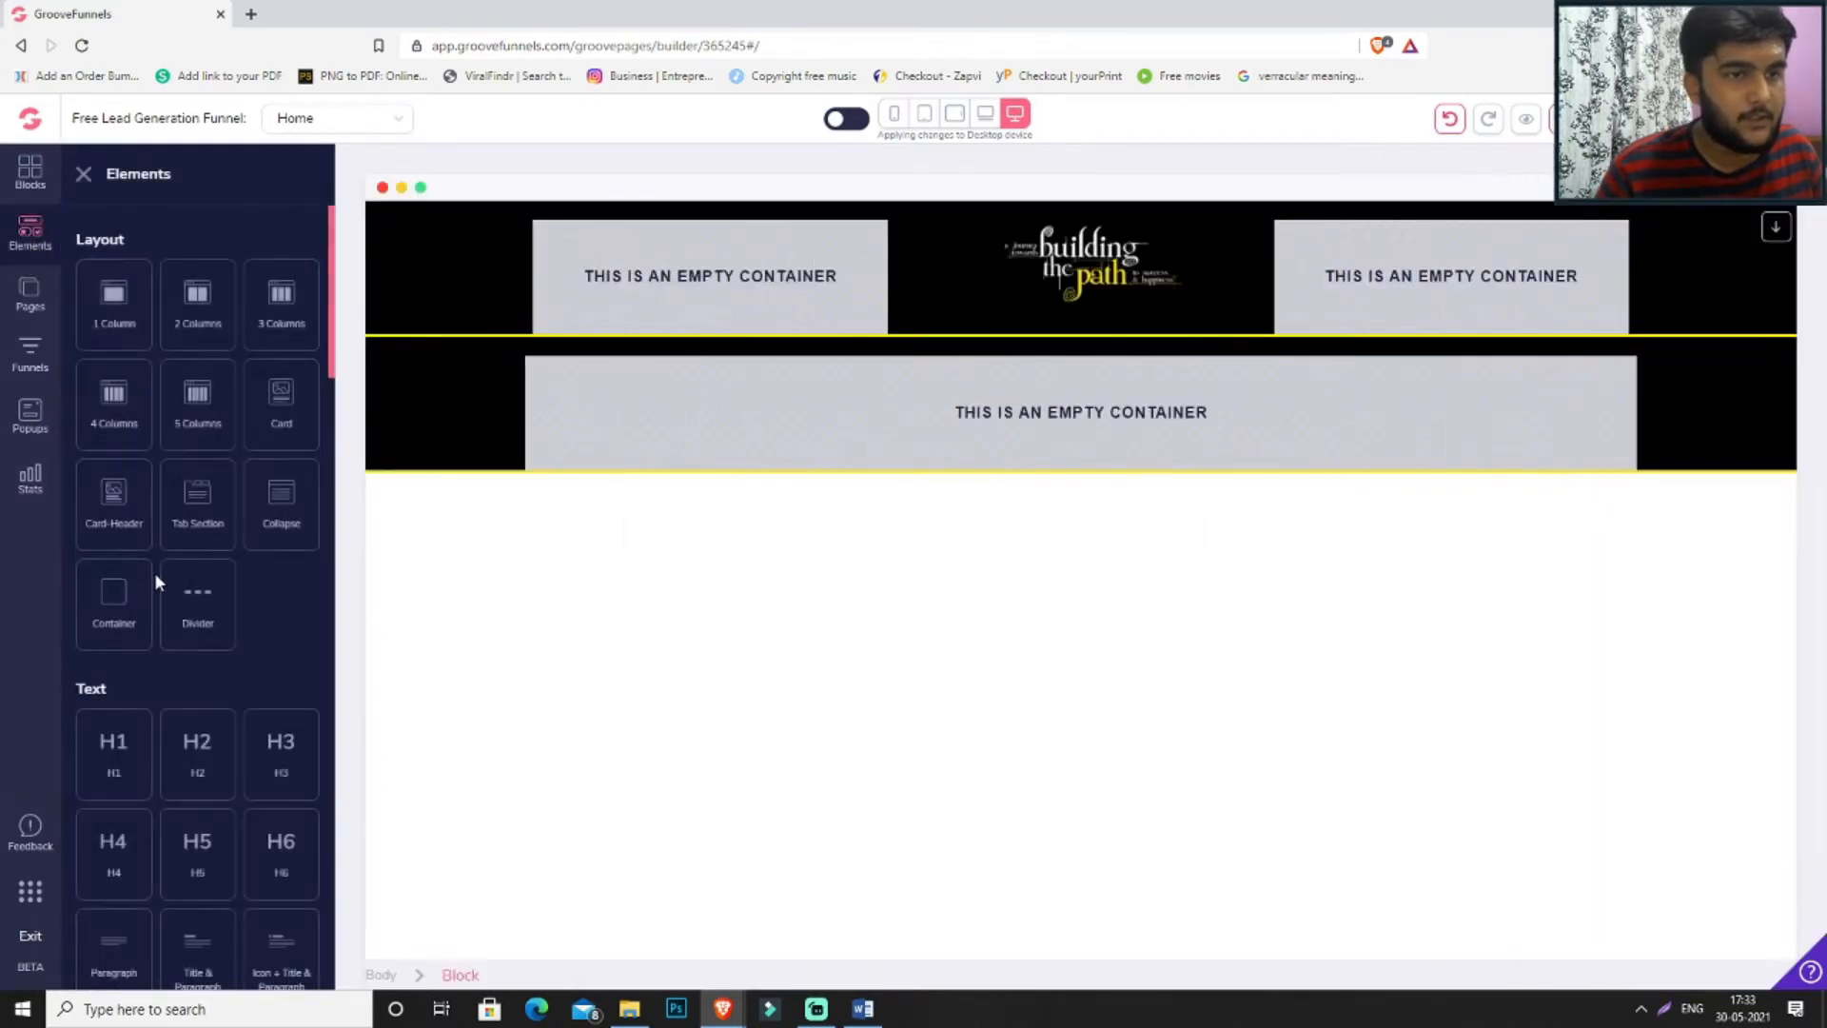
scroll(154, 572, "down", 4)
left_click_drag(119, 363, 1047, 369)
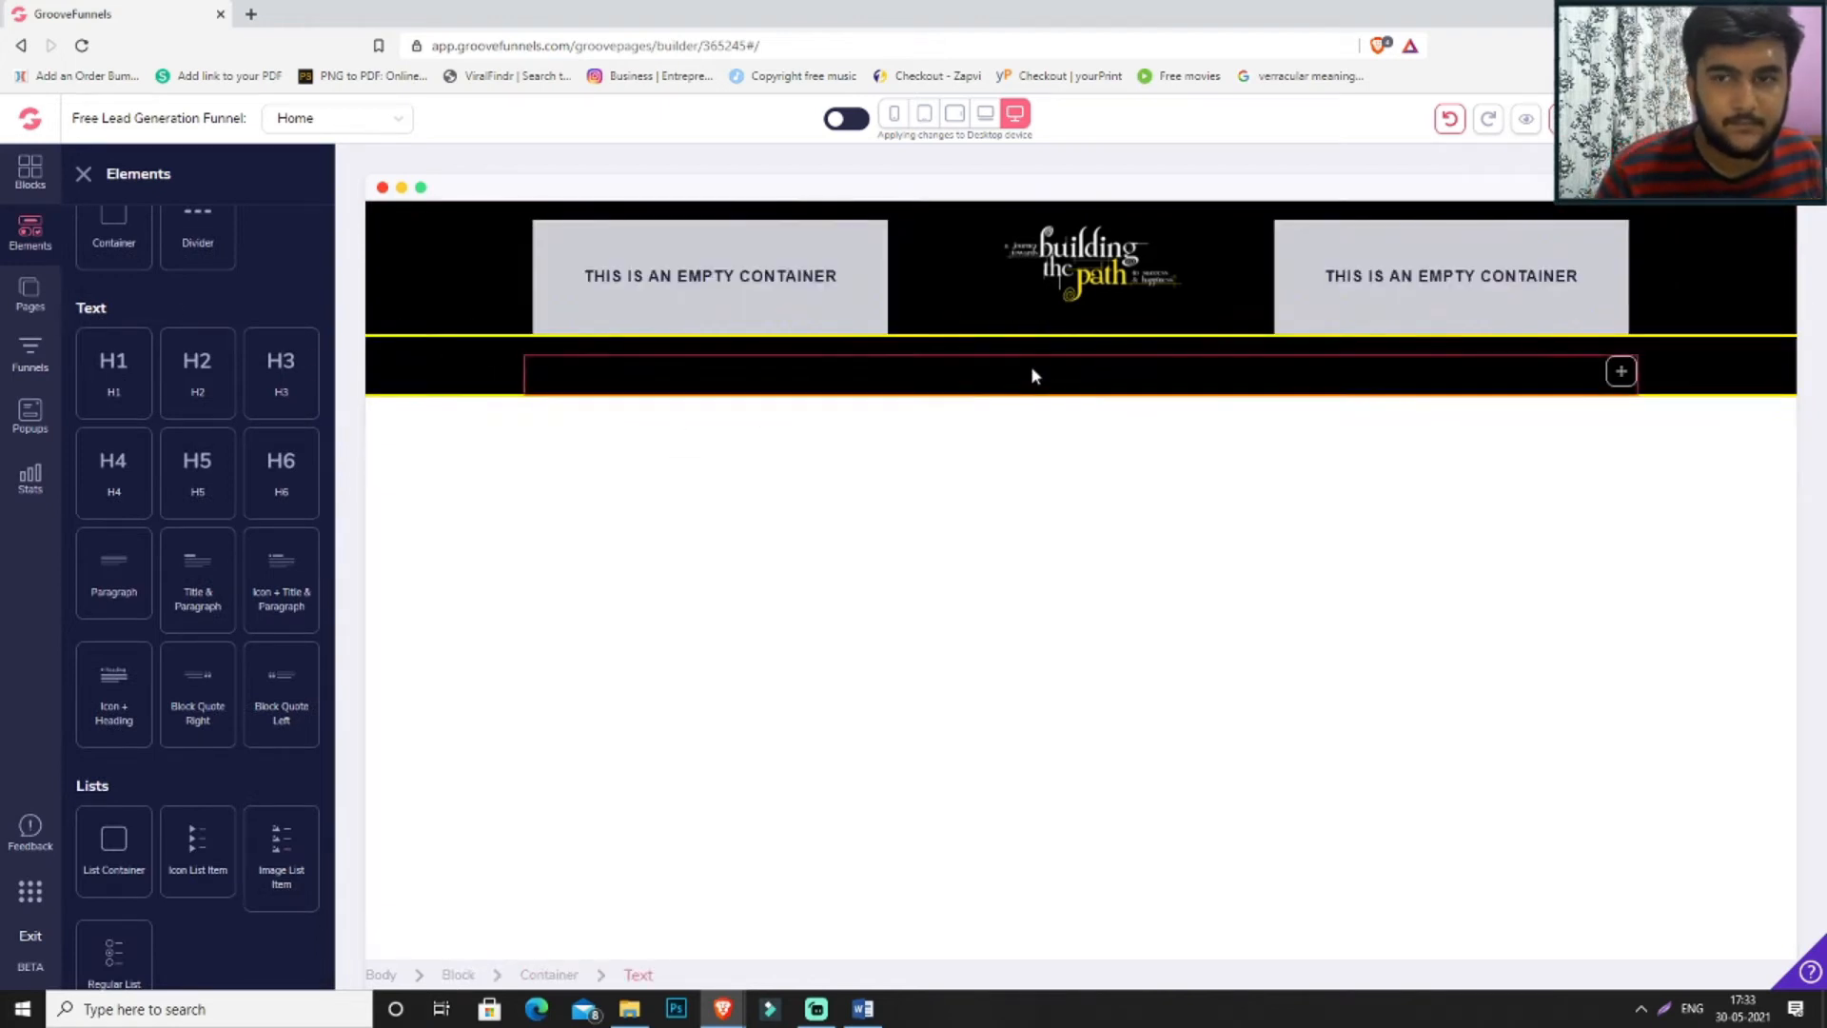
- Set the new heading's text color to white (#FFFFFF)
left_click(1031, 365)
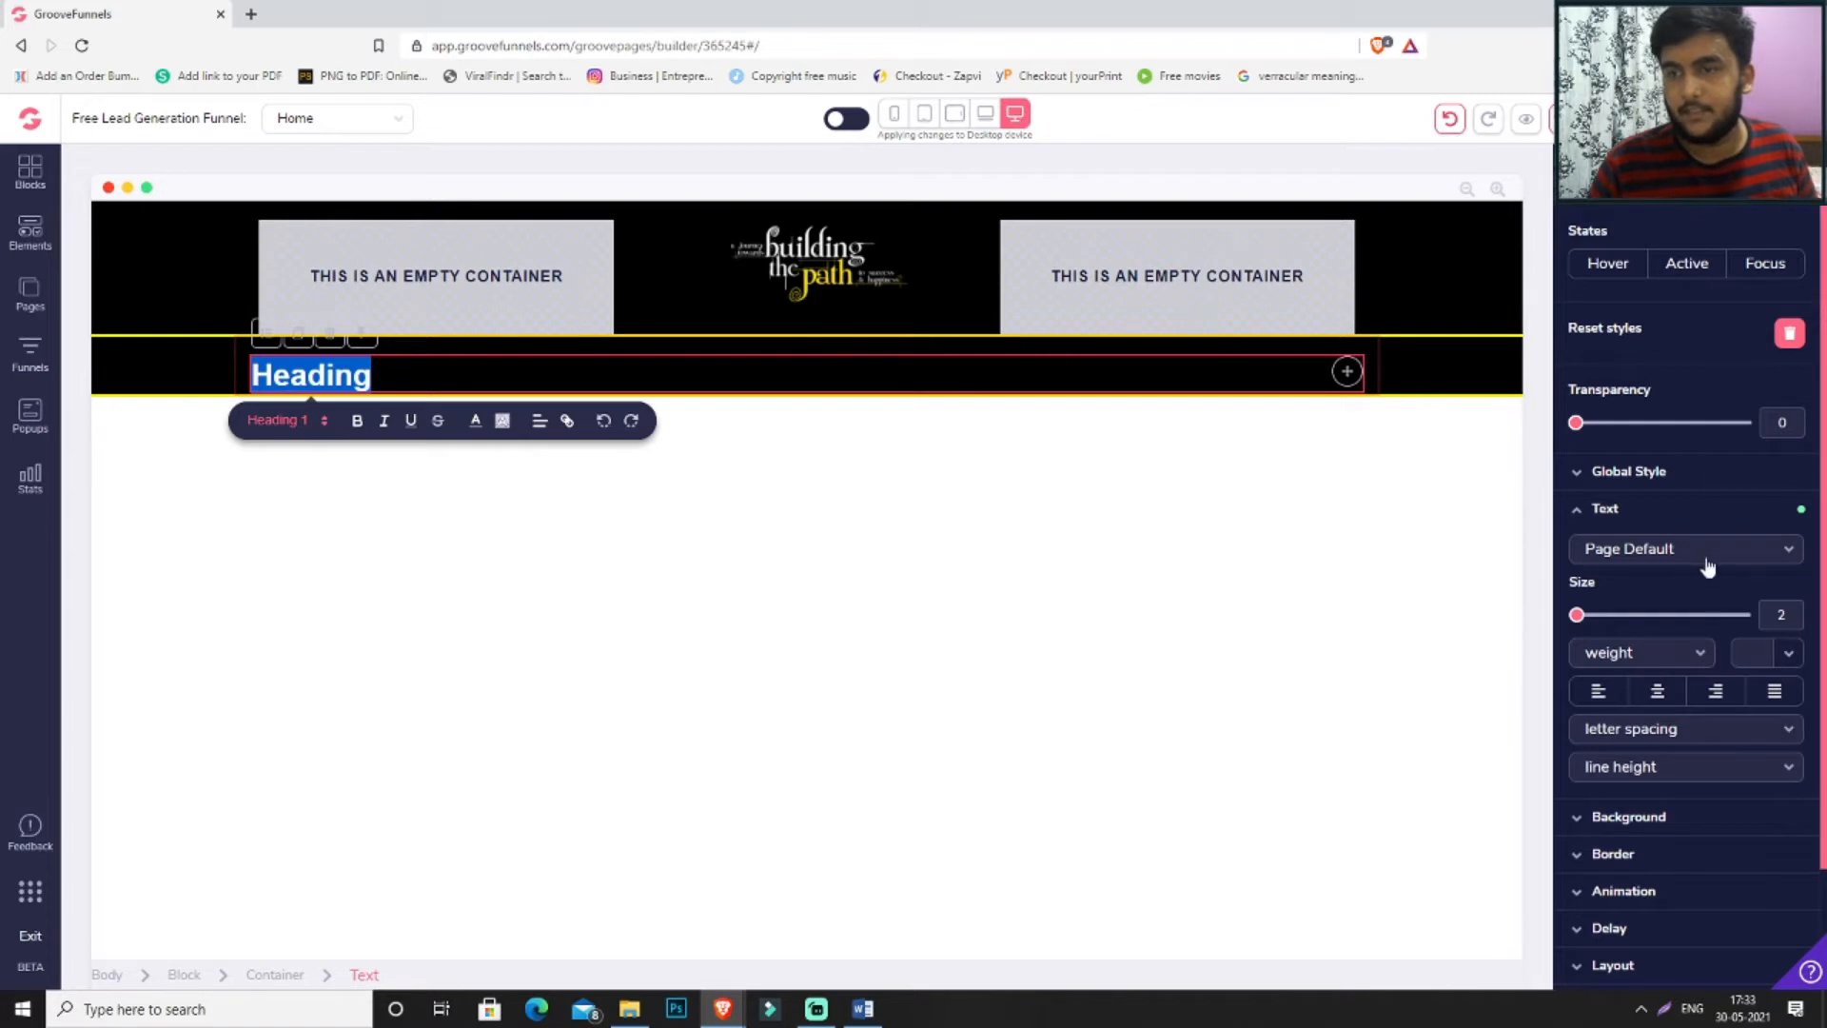
scroll(1728, 571, "down", 1)
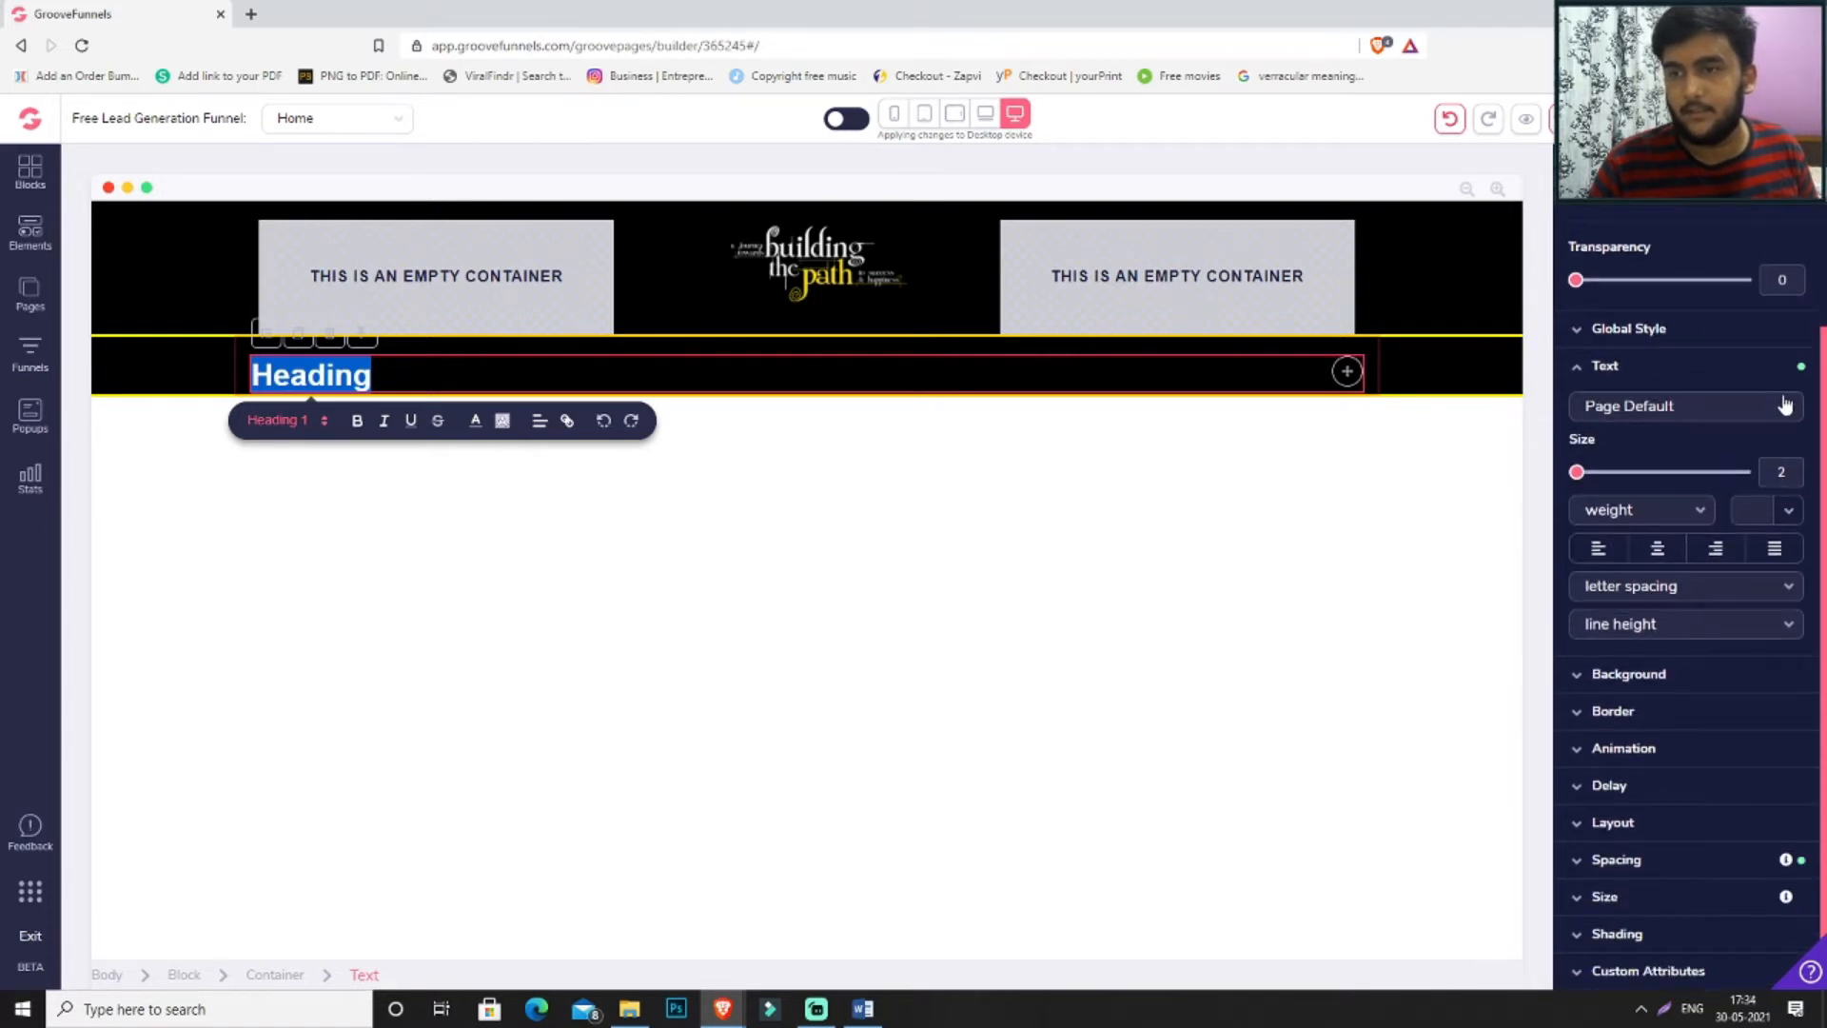
left_click(1755, 509)
mouse_move(1598, 647)
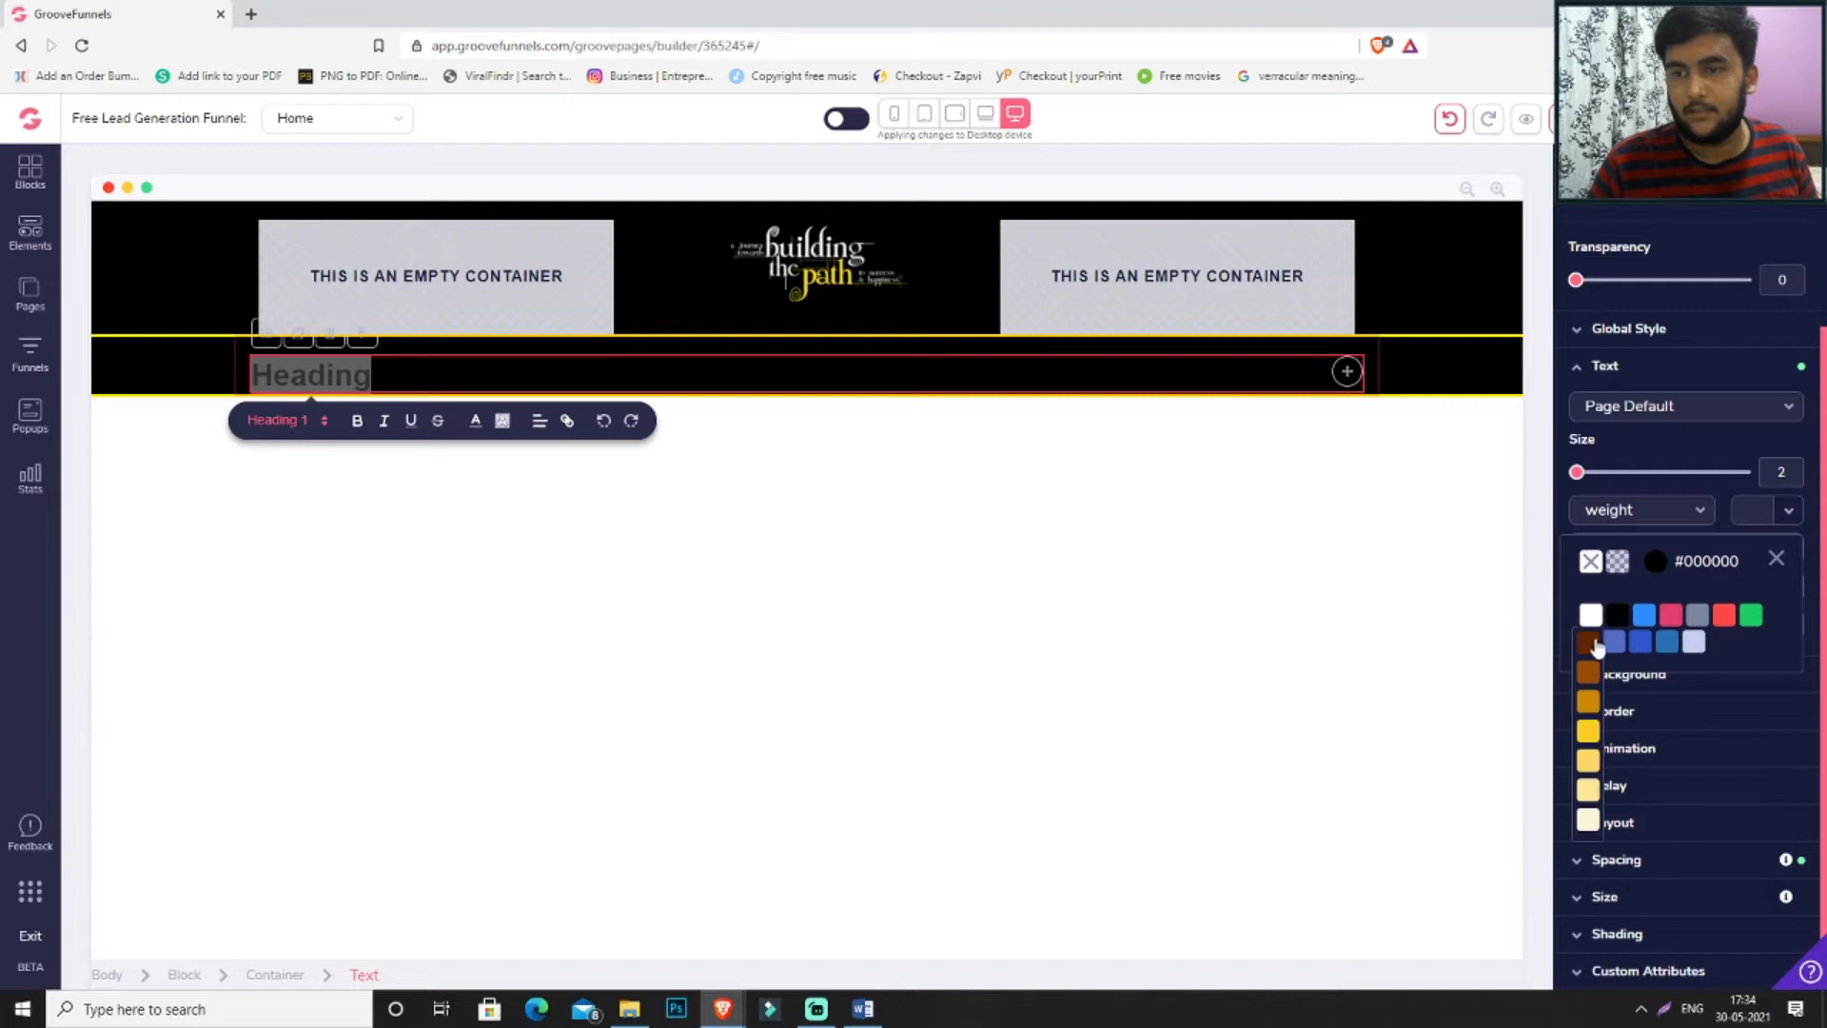
left_click(1590, 615)
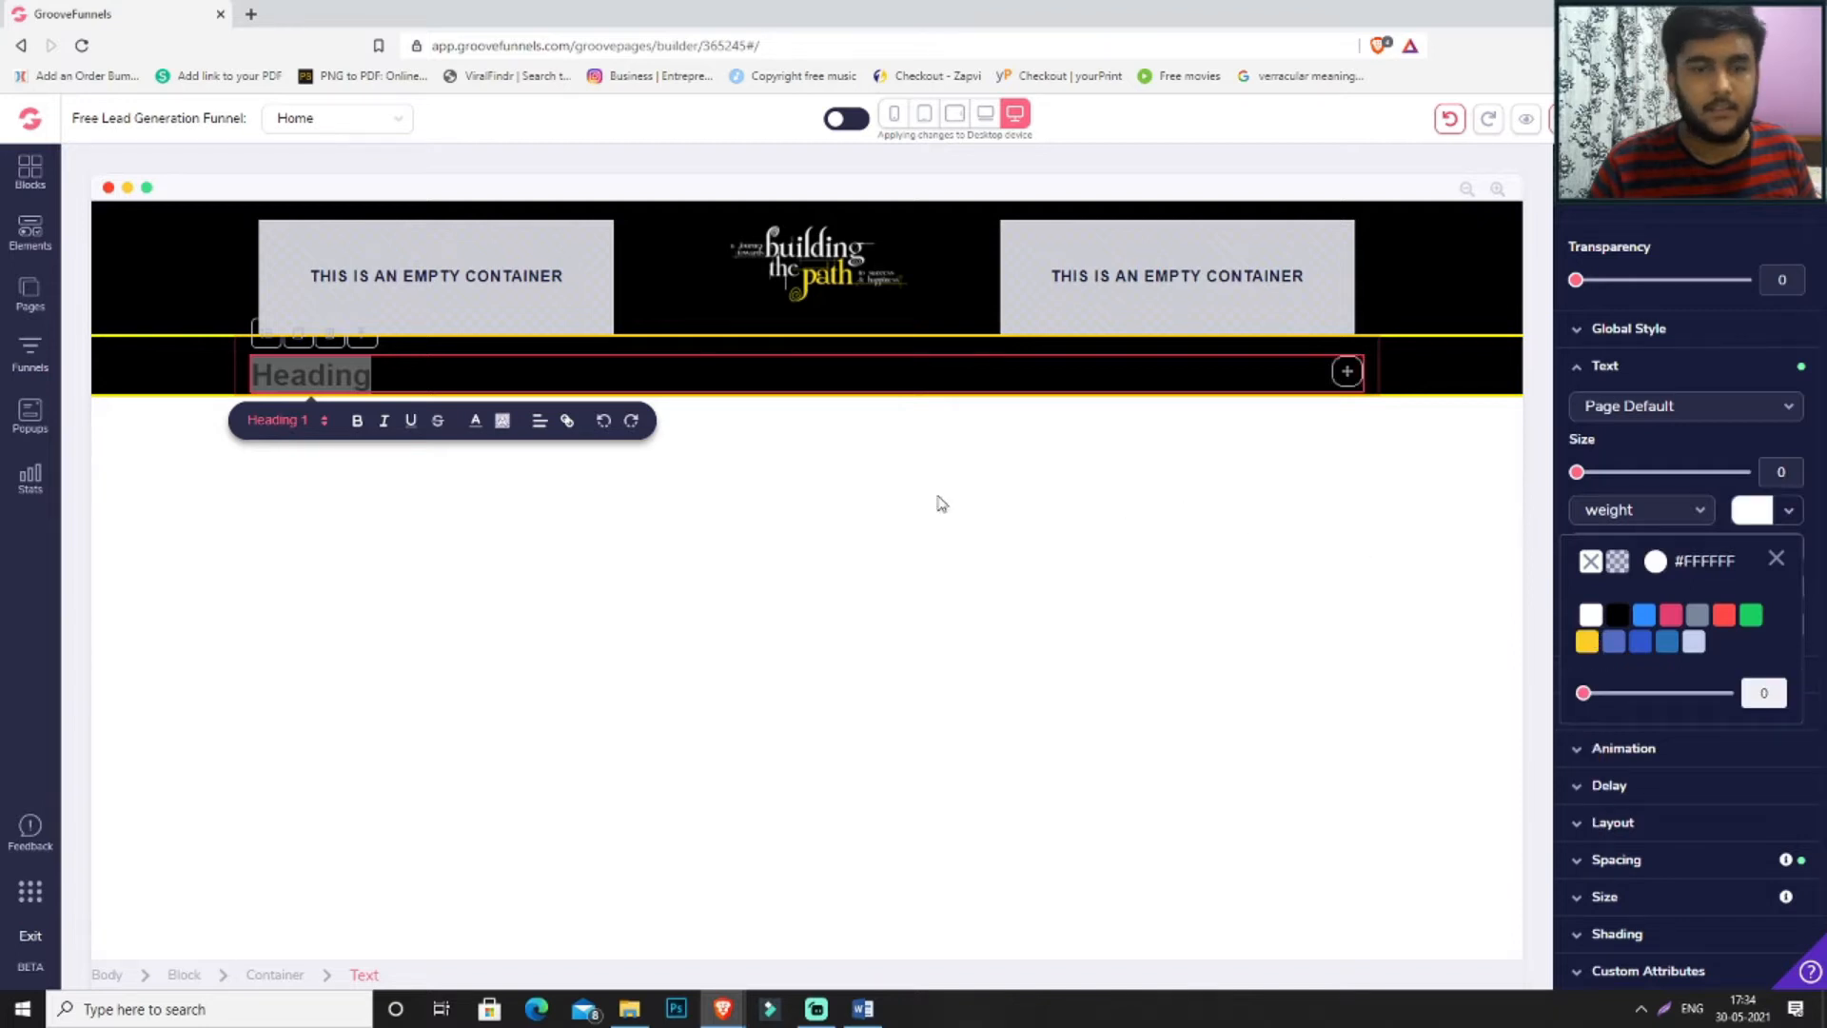
- Switch to the Word document and copy the opt-in page title that starts with "This FREE eBook Reveals"
left_click(864, 1009)
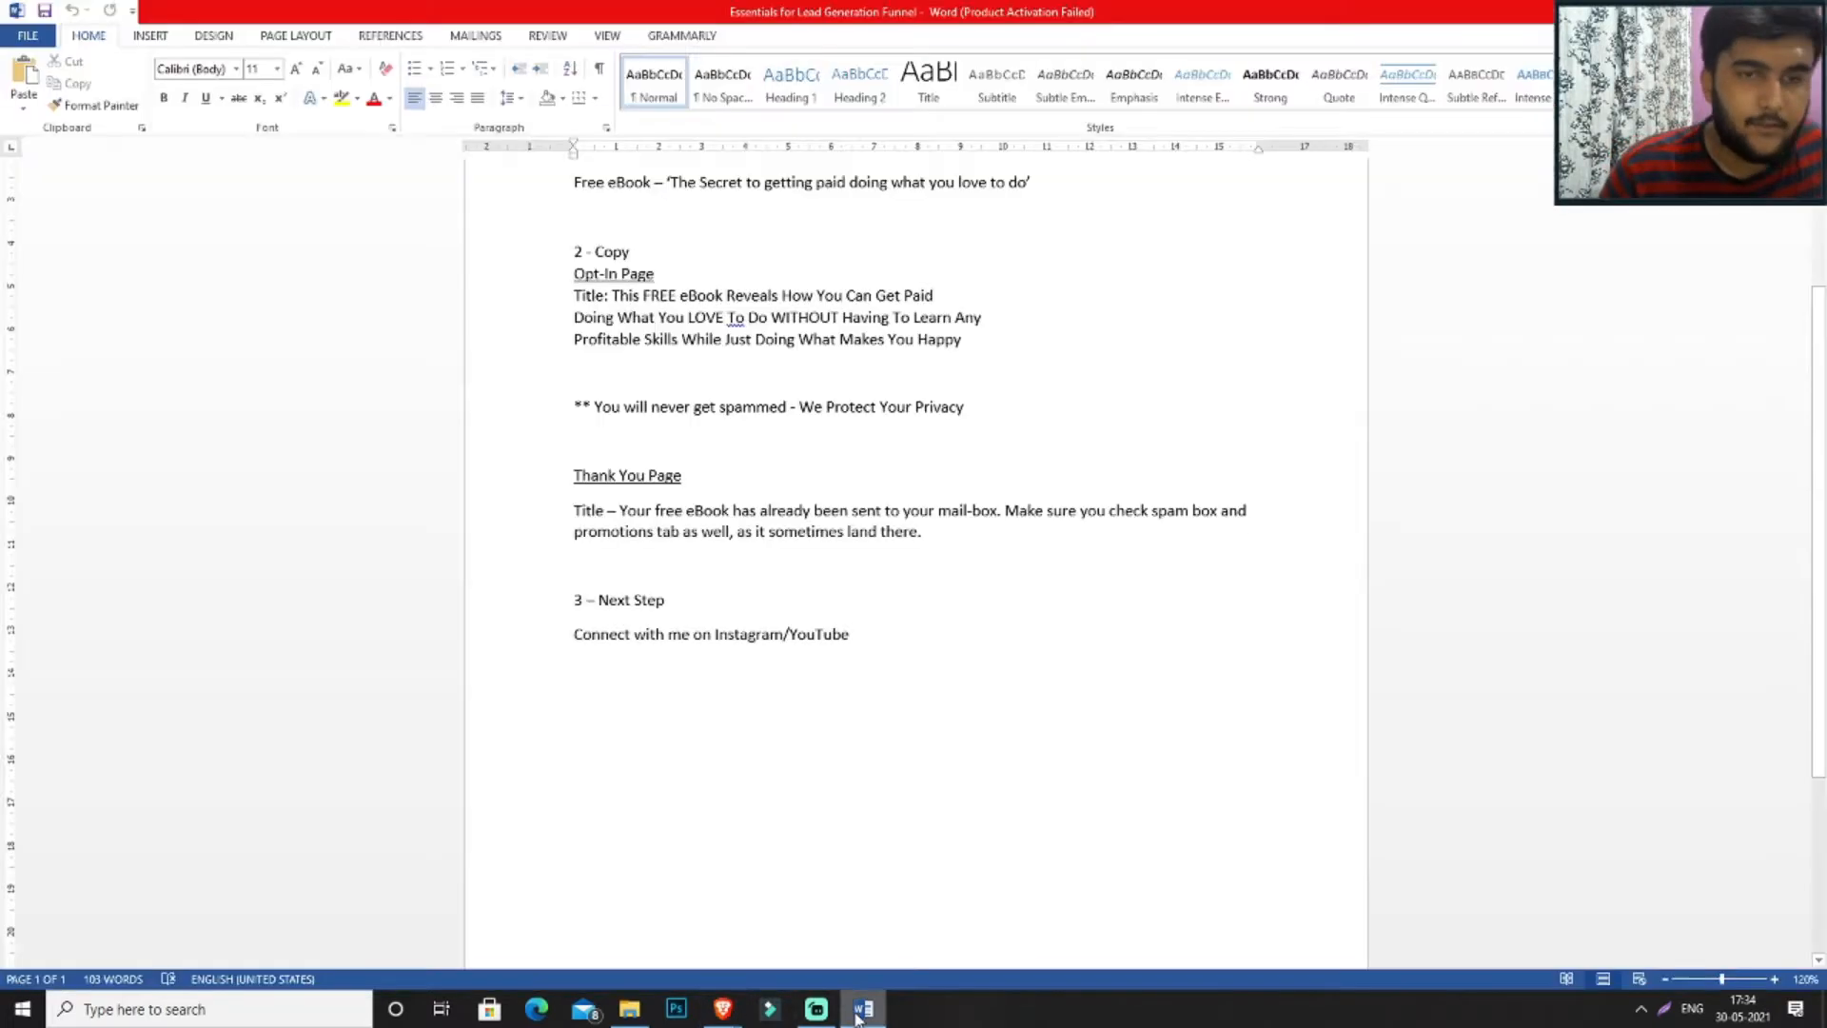
left_click_drag(964, 339, 604, 292)
key("ctrl+c")
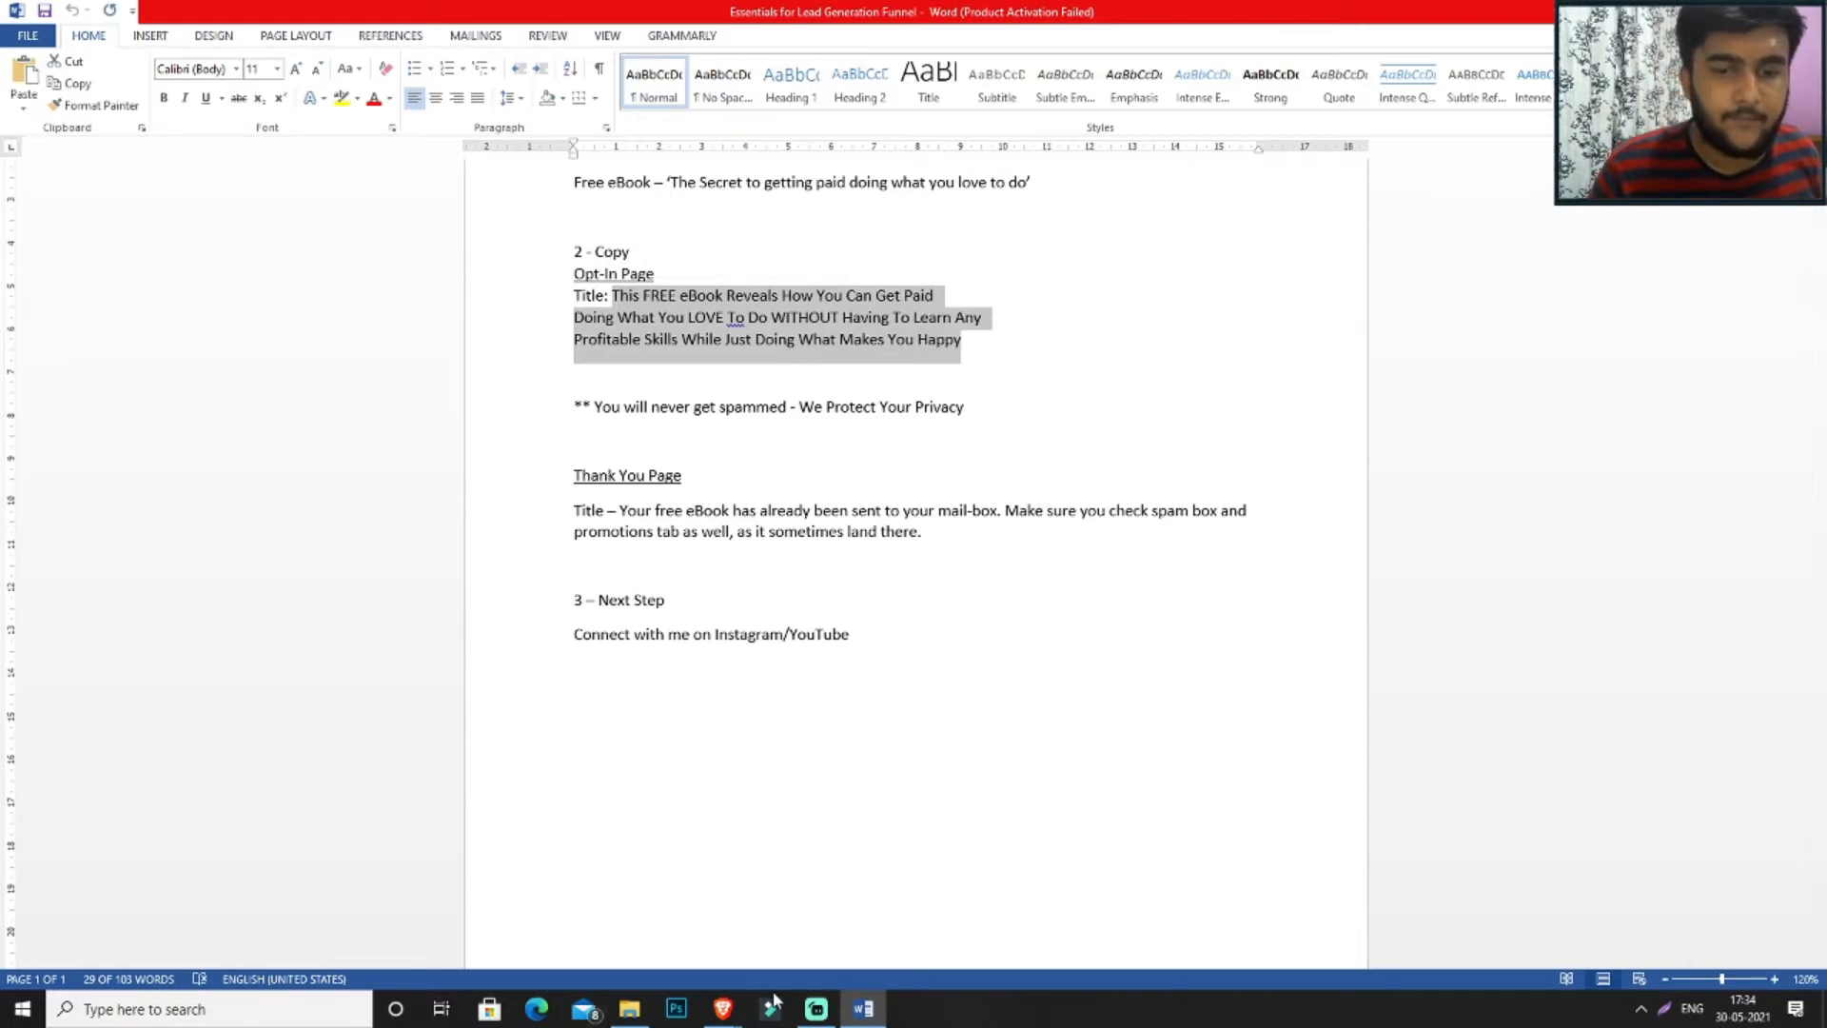
- Return to the GrooveFunnels window in Brave and replace the placeholder heading with the copied title
mouse_move(723, 1010)
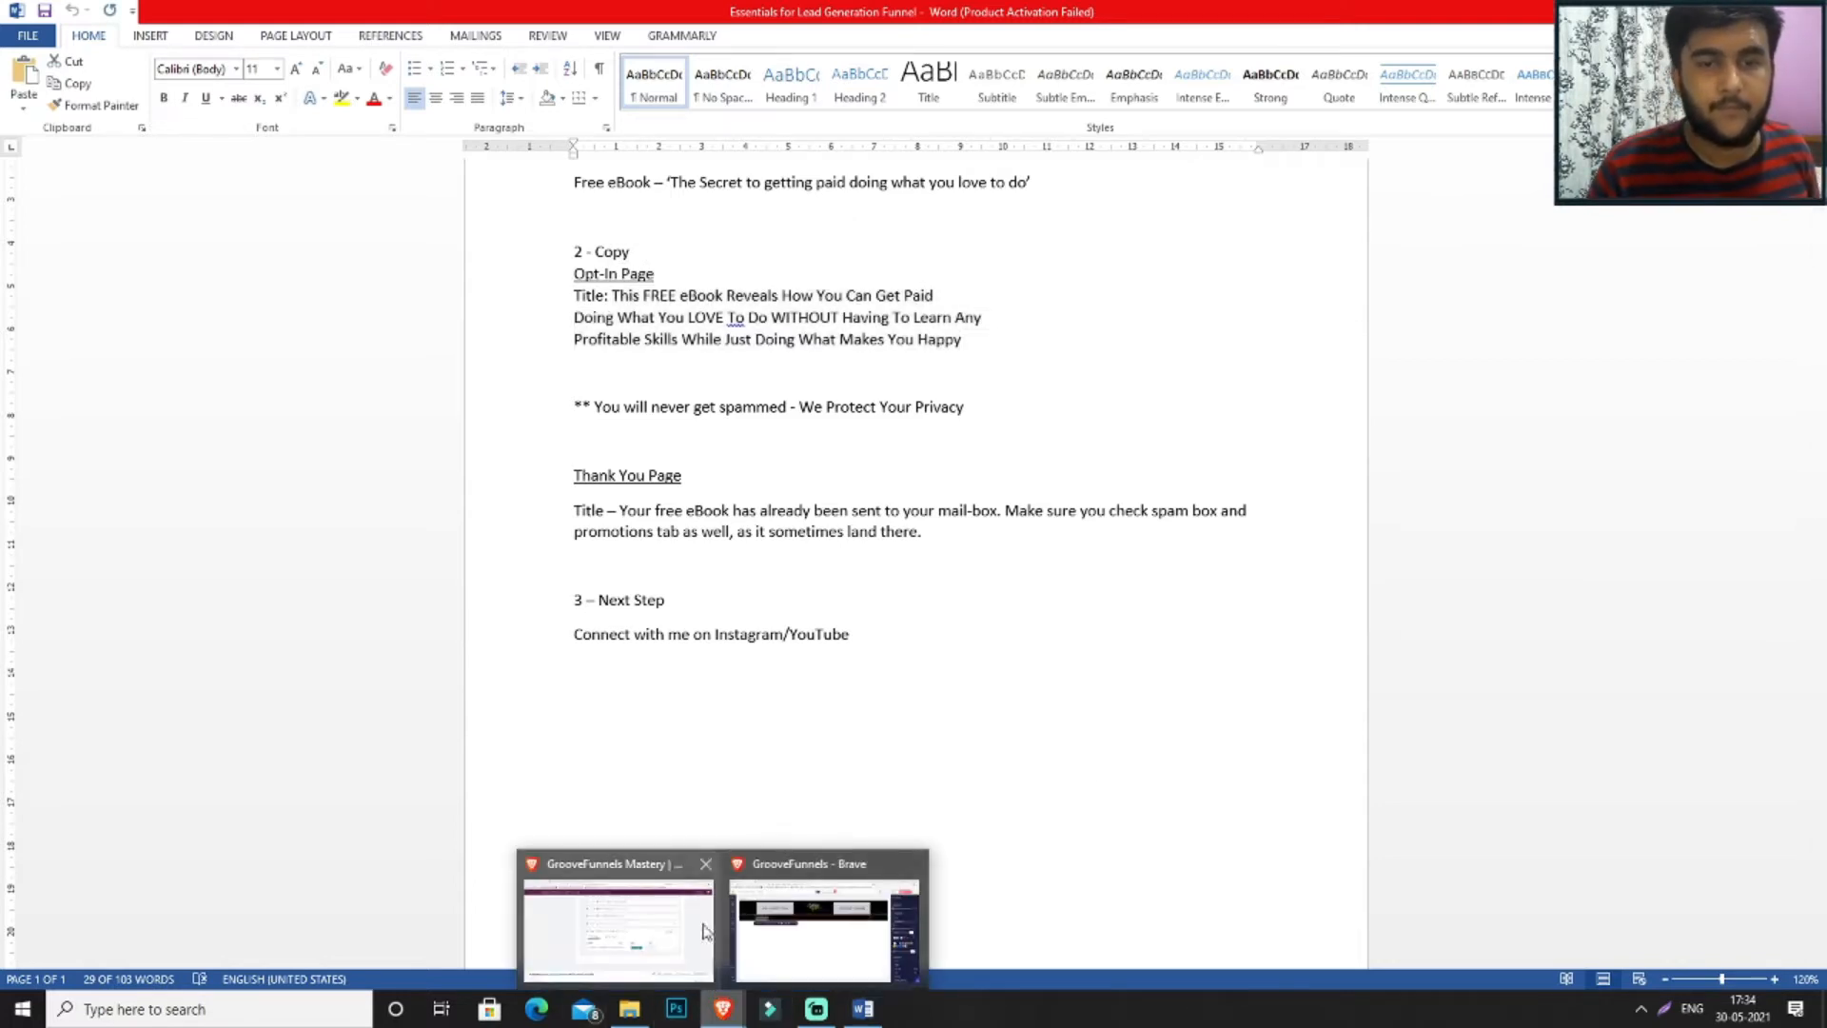
left_click(815, 968)
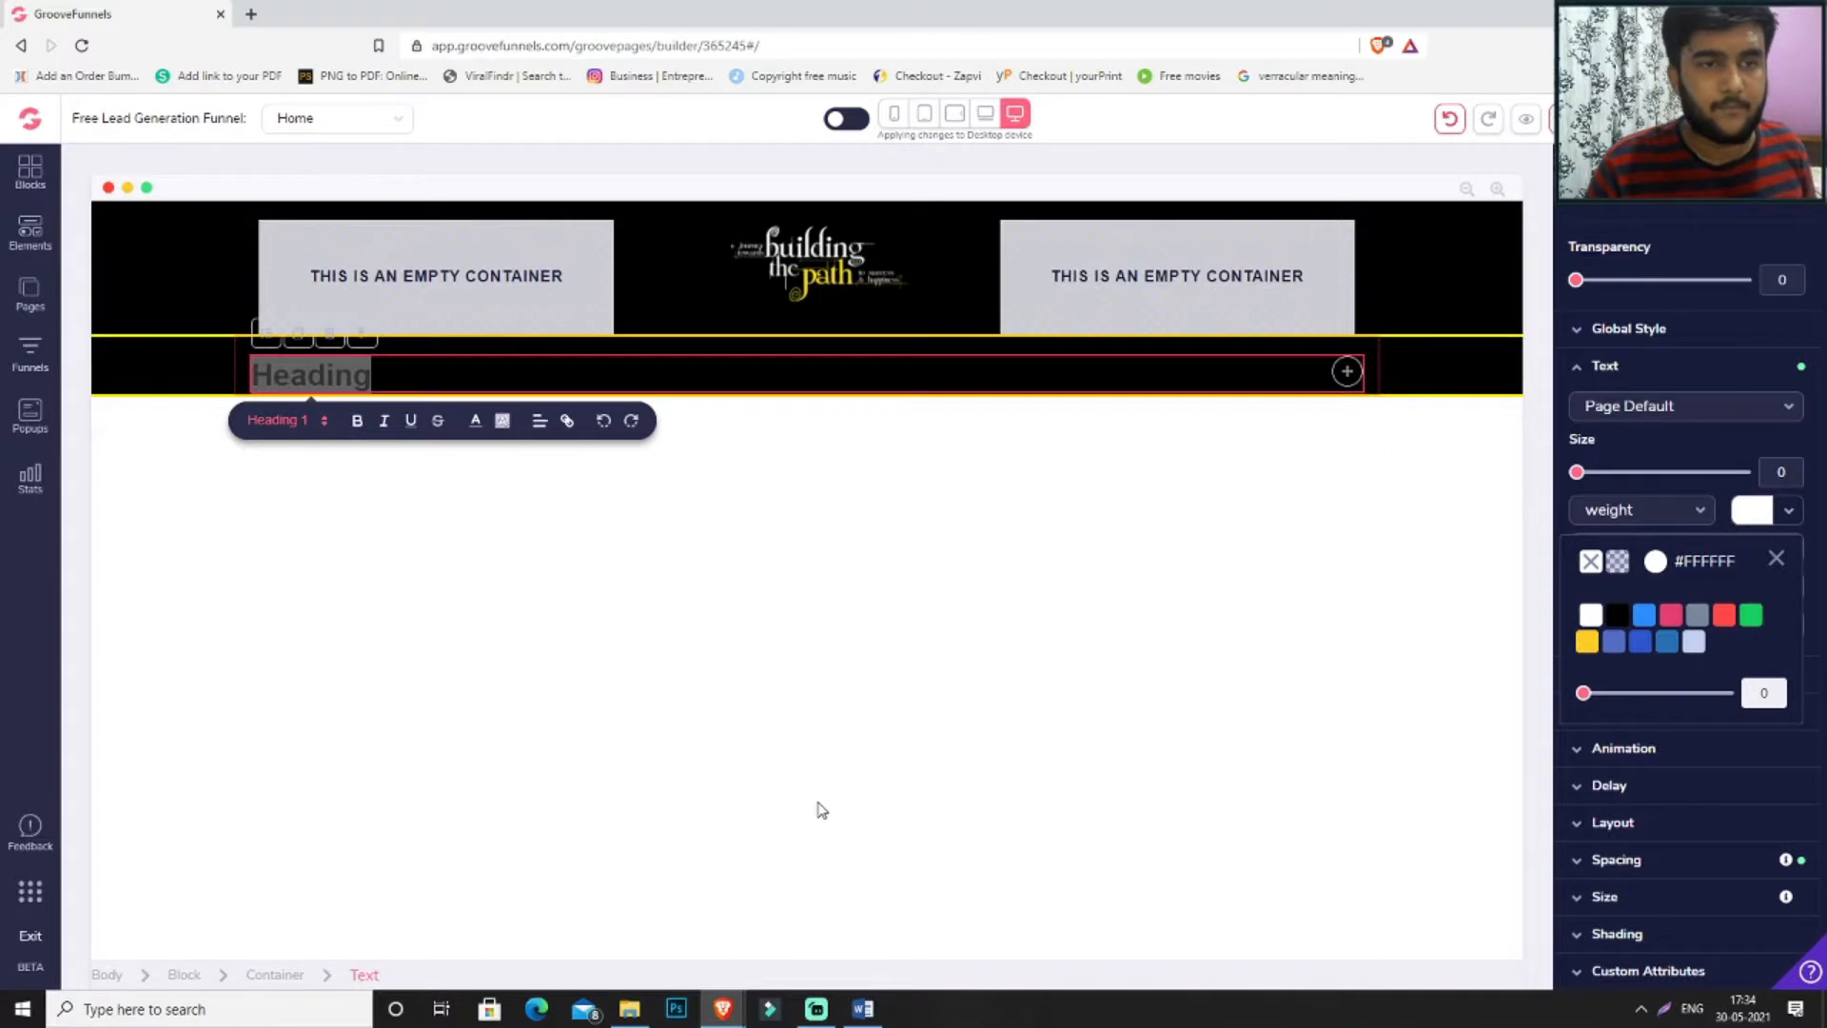
left_click(830, 369)
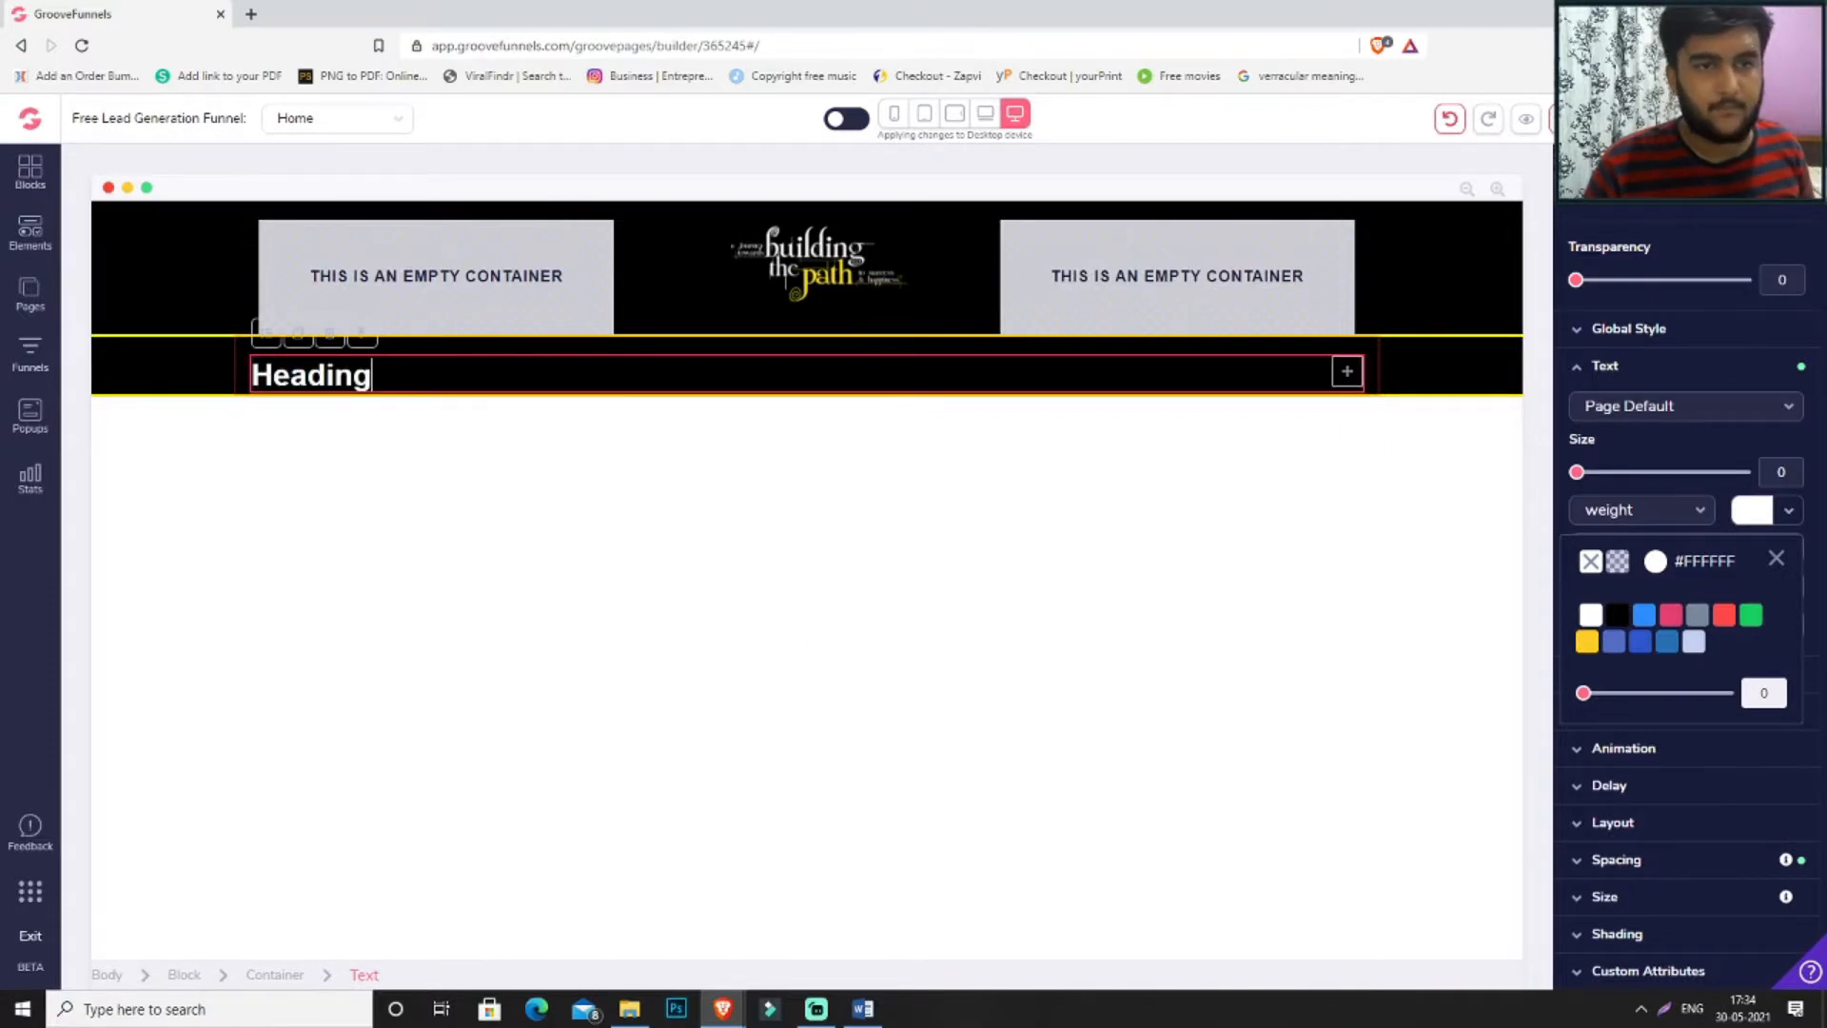
key("ctrl+a")
key("ctrl+v")
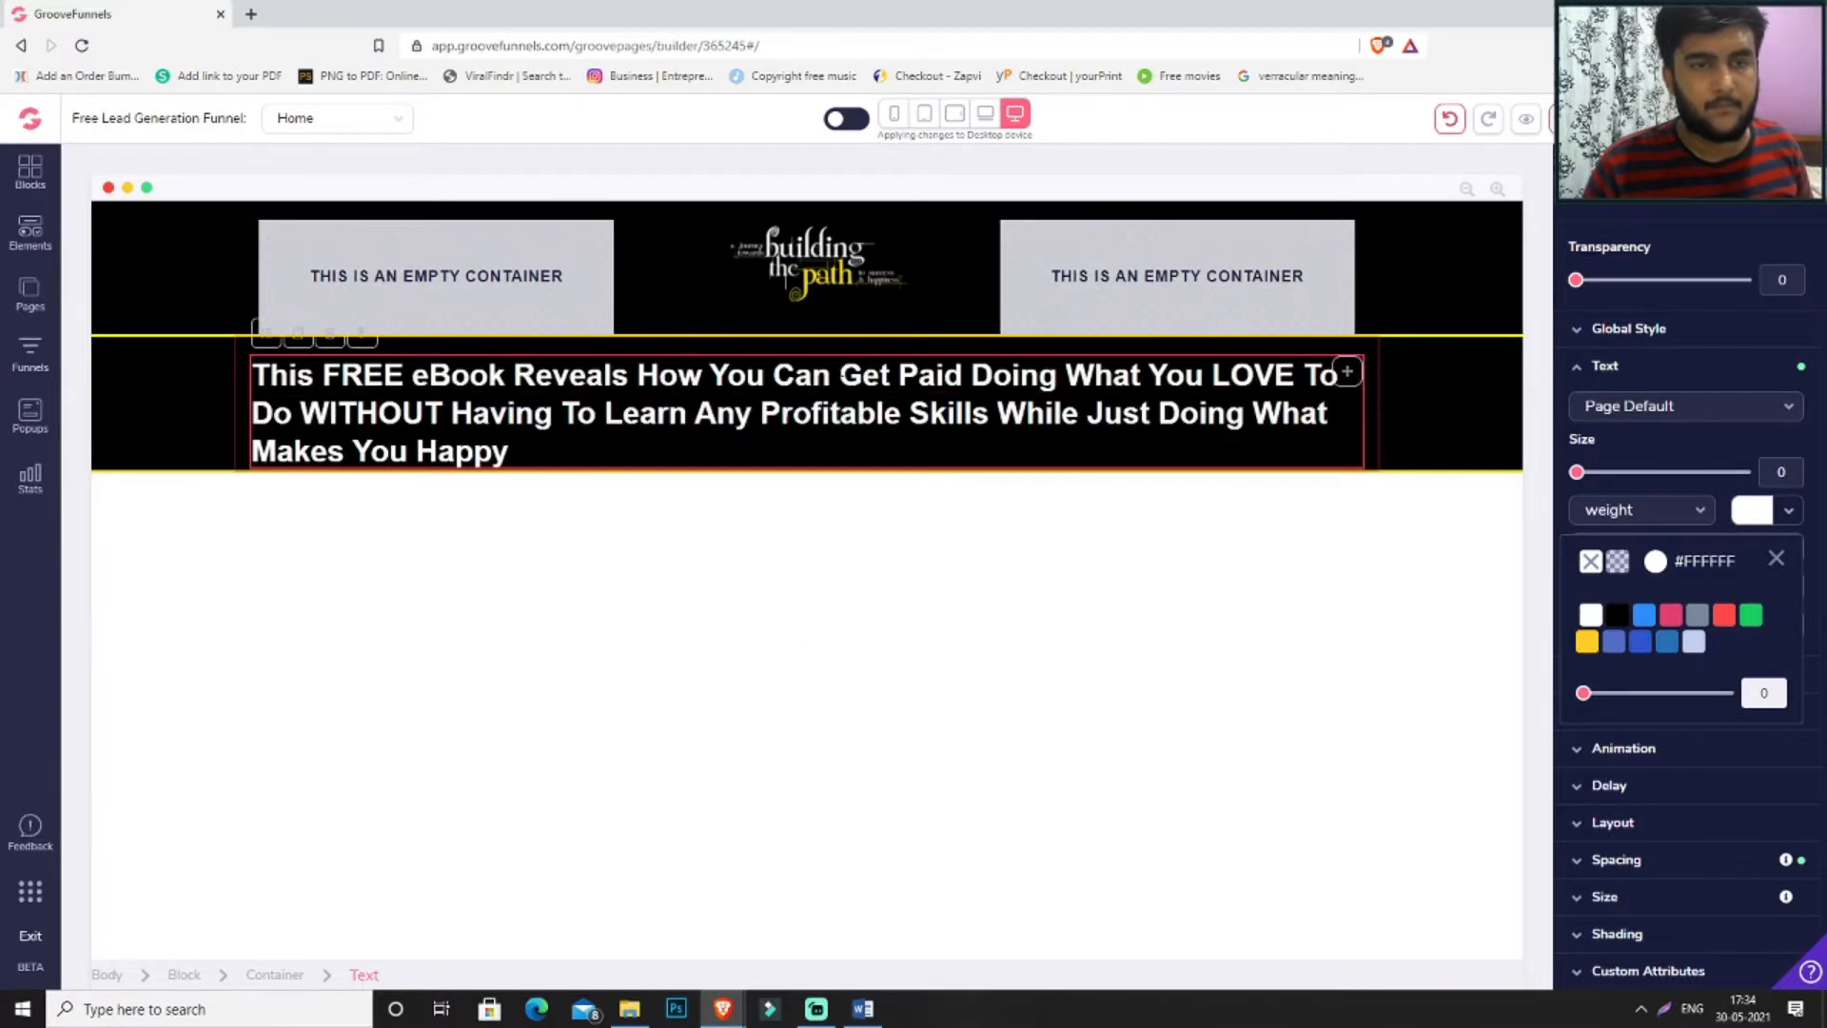
- Center-align the whole heading text
key("ctrl+a")
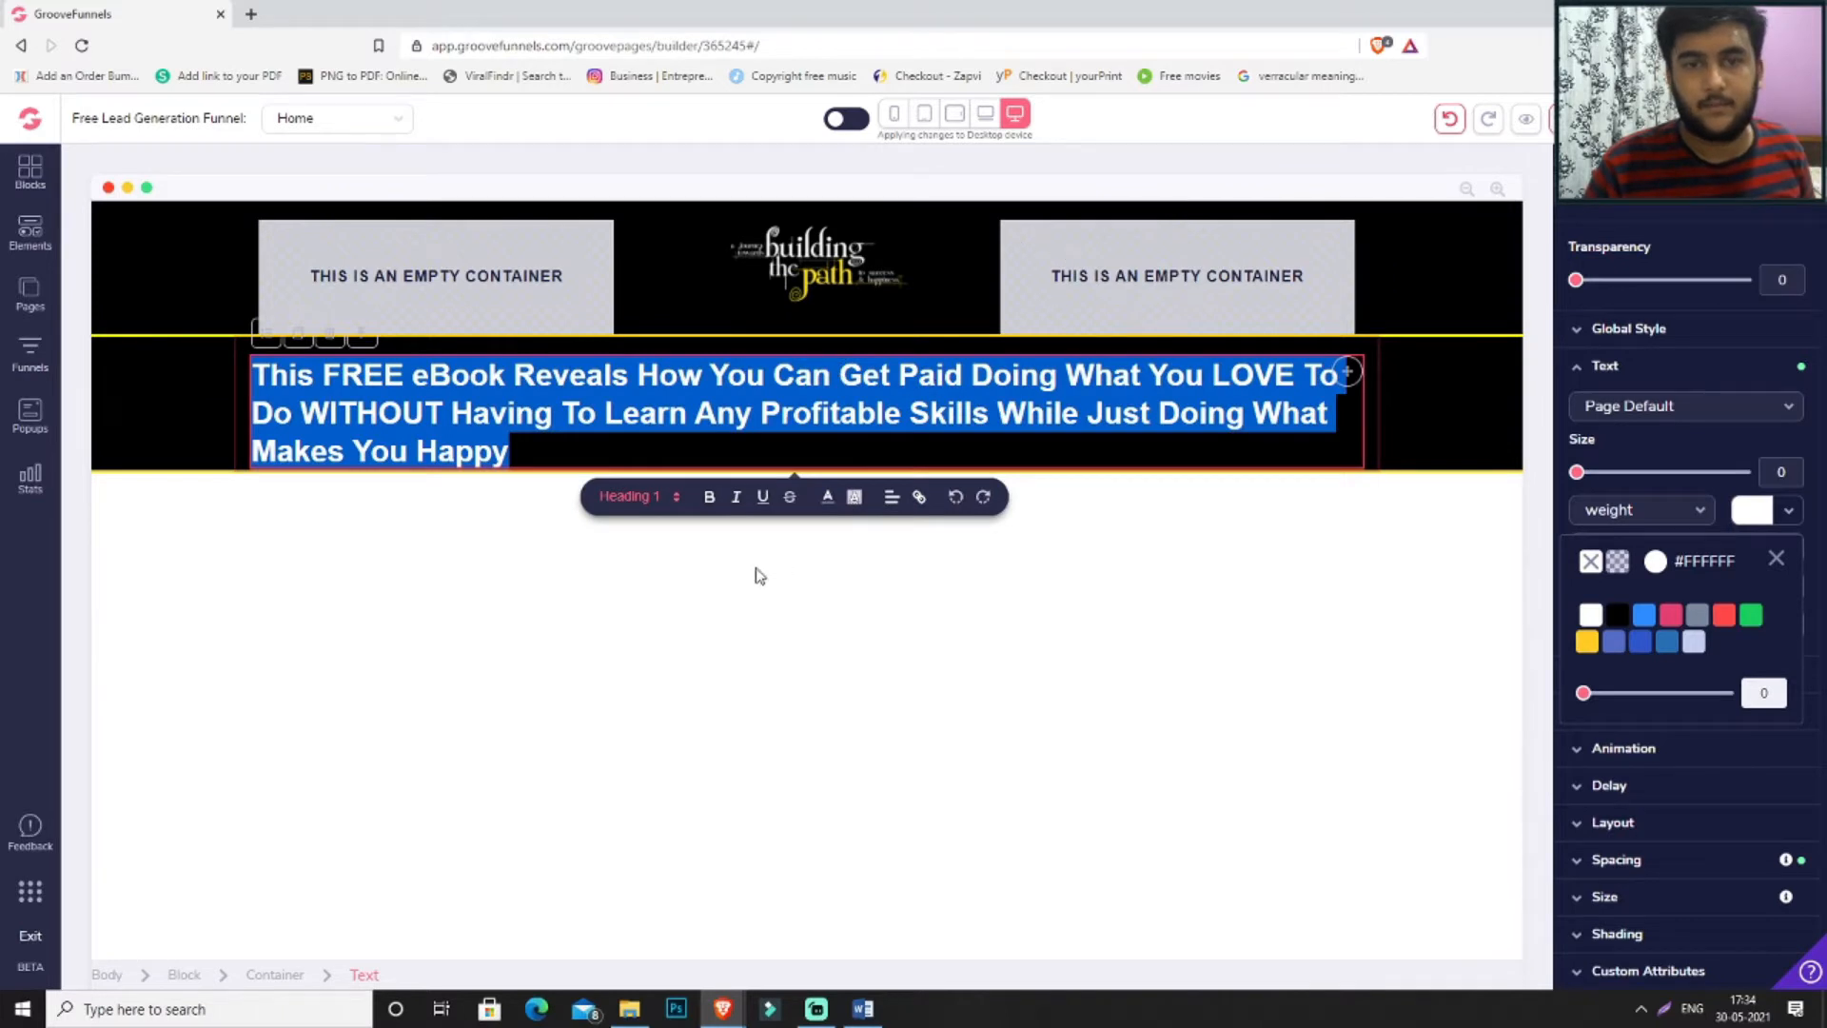
left_click(893, 499)
left_click(894, 554)
- Change the heading's font to Lato
left_click(1683, 408)
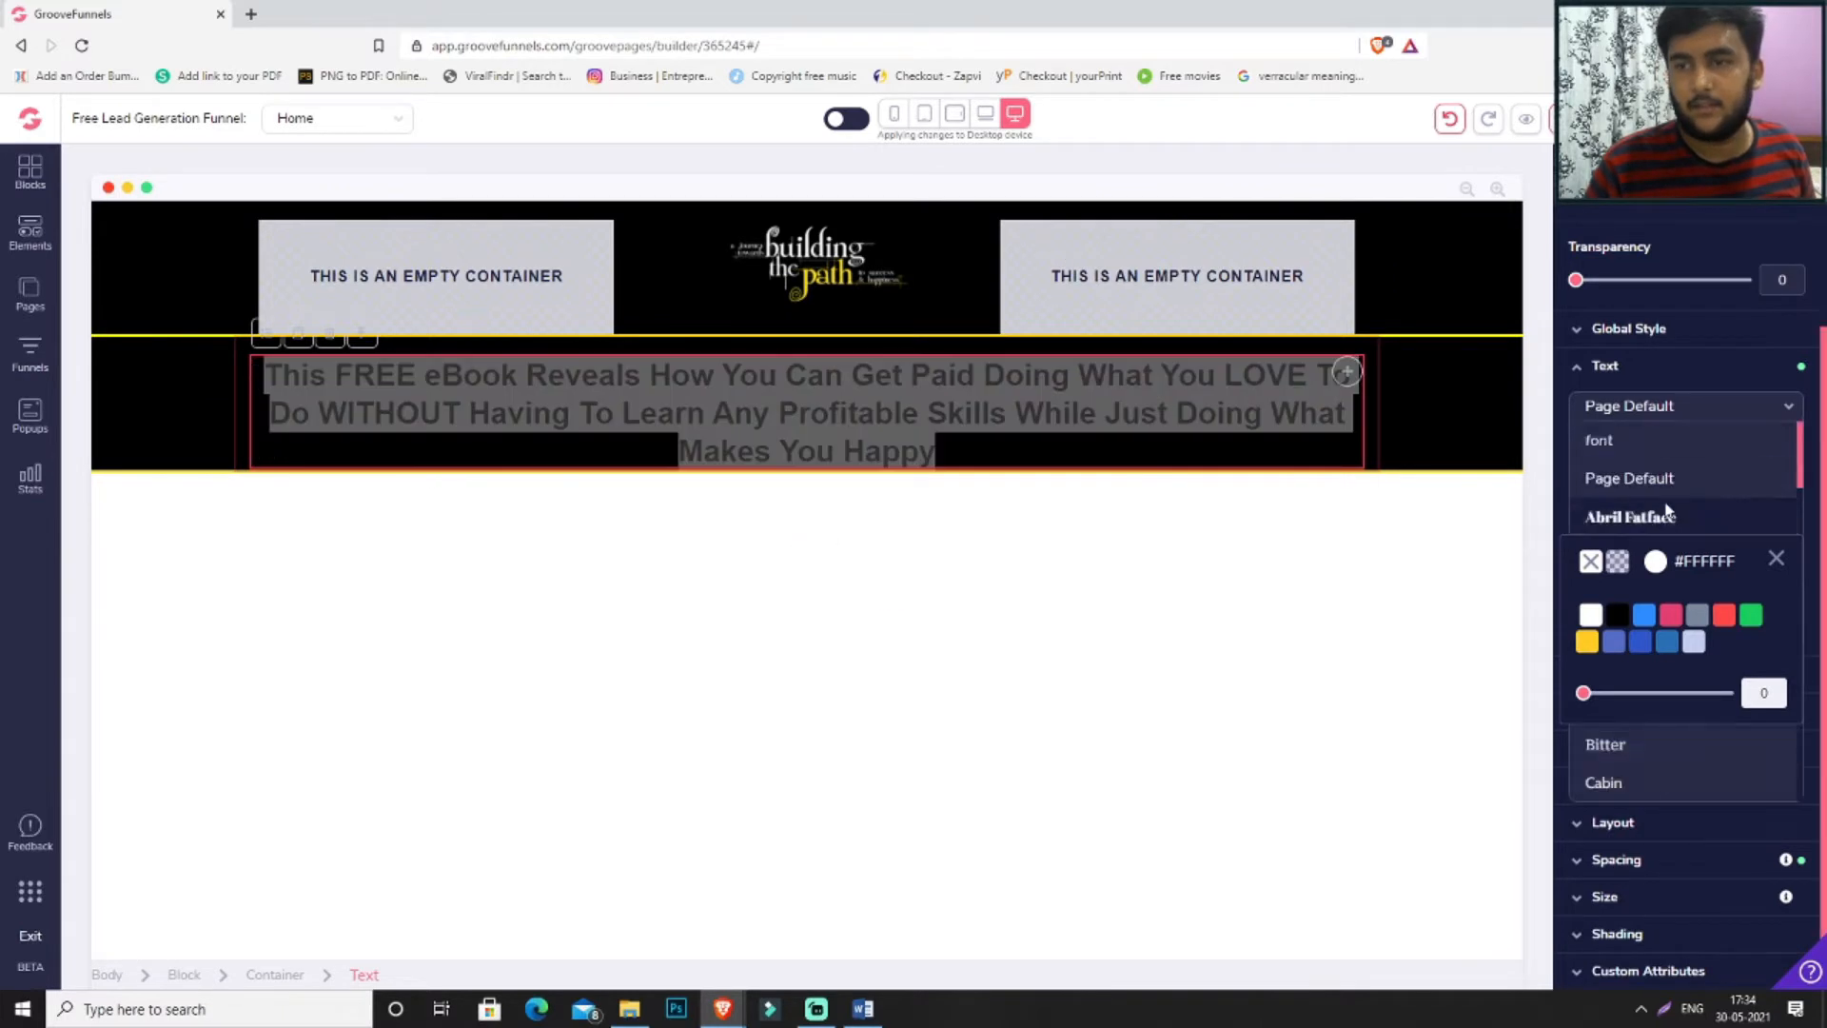
left_click(1776, 558)
left_click(1761, 408)
scroll(1758, 490, "down", 12)
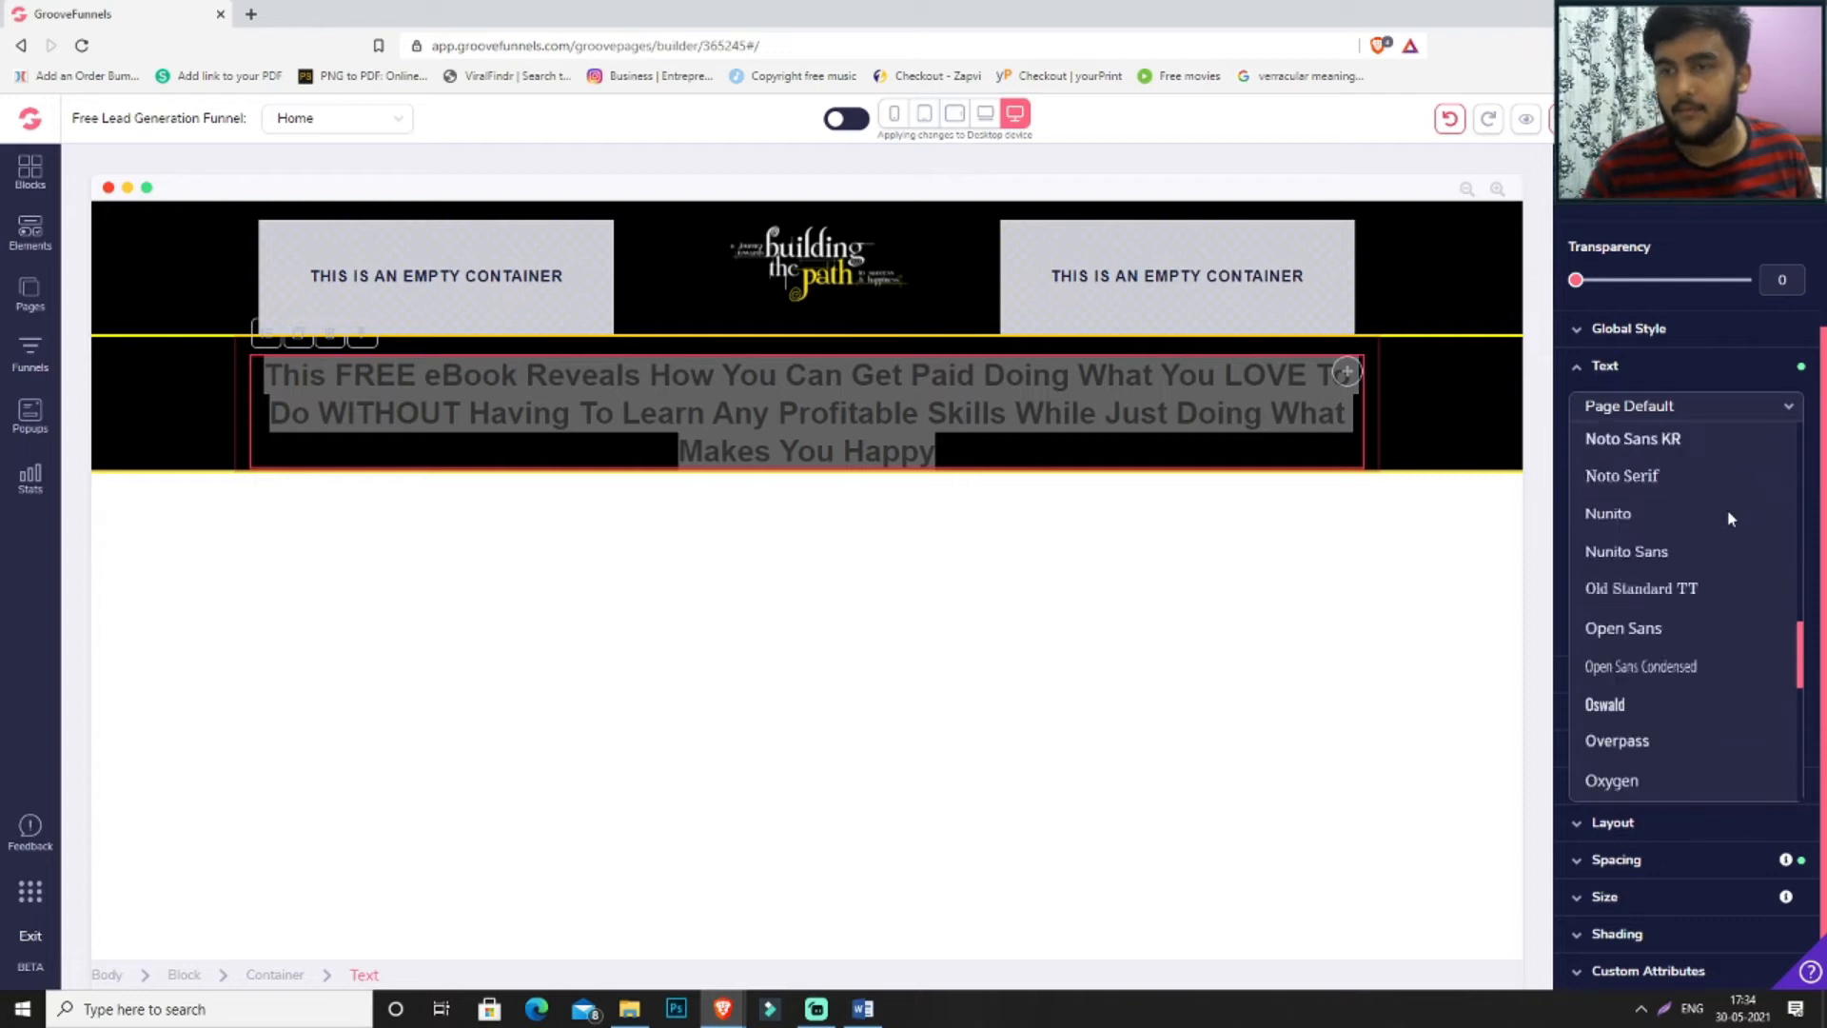
scroll(1727, 510, "up", 5)
left_click(1675, 685)
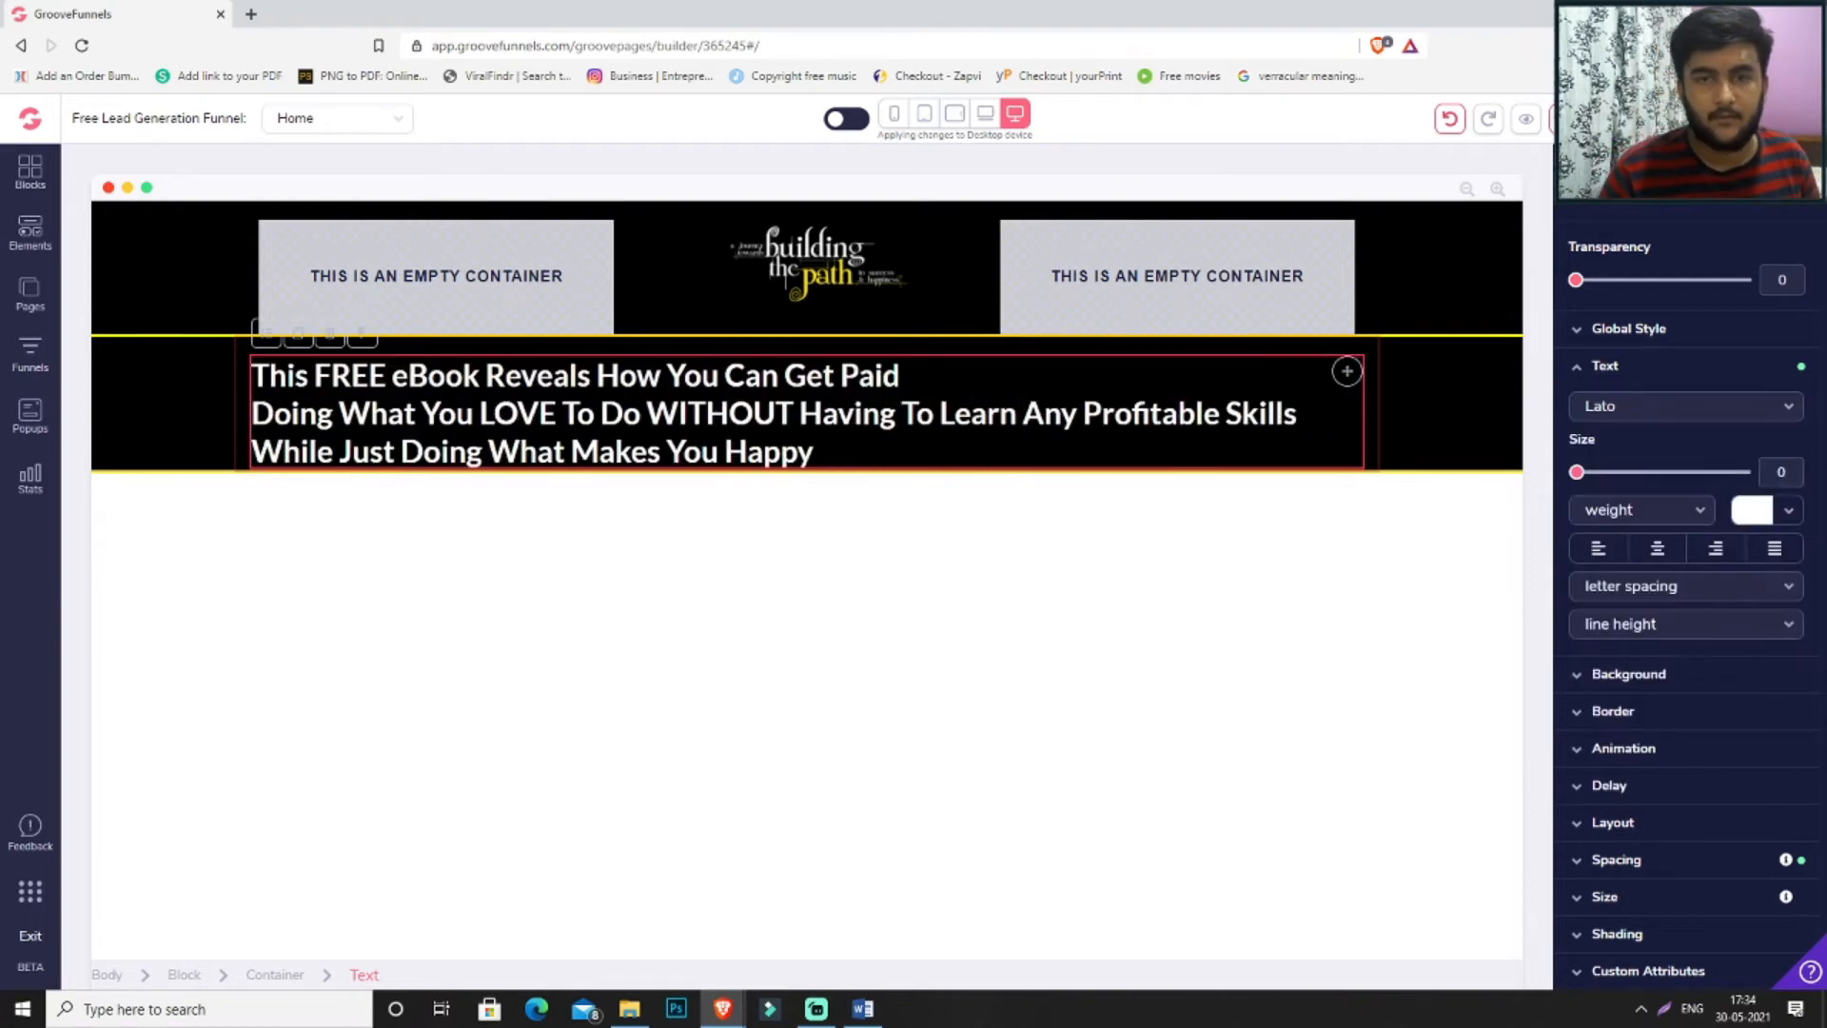
- Rearrange the heading's line breaks so its first line ends at "Doing What" and its second at "Profitable Skills"
key("Return")
key("Right")
key("Up")
key("Left")
key("BackSpace")
key("Right")
key("Right")
key("Right")
key("Right")
key("Right")
key("Right")
key("Right")
key("Right")
key("Right")
key("Right")
key("Right")
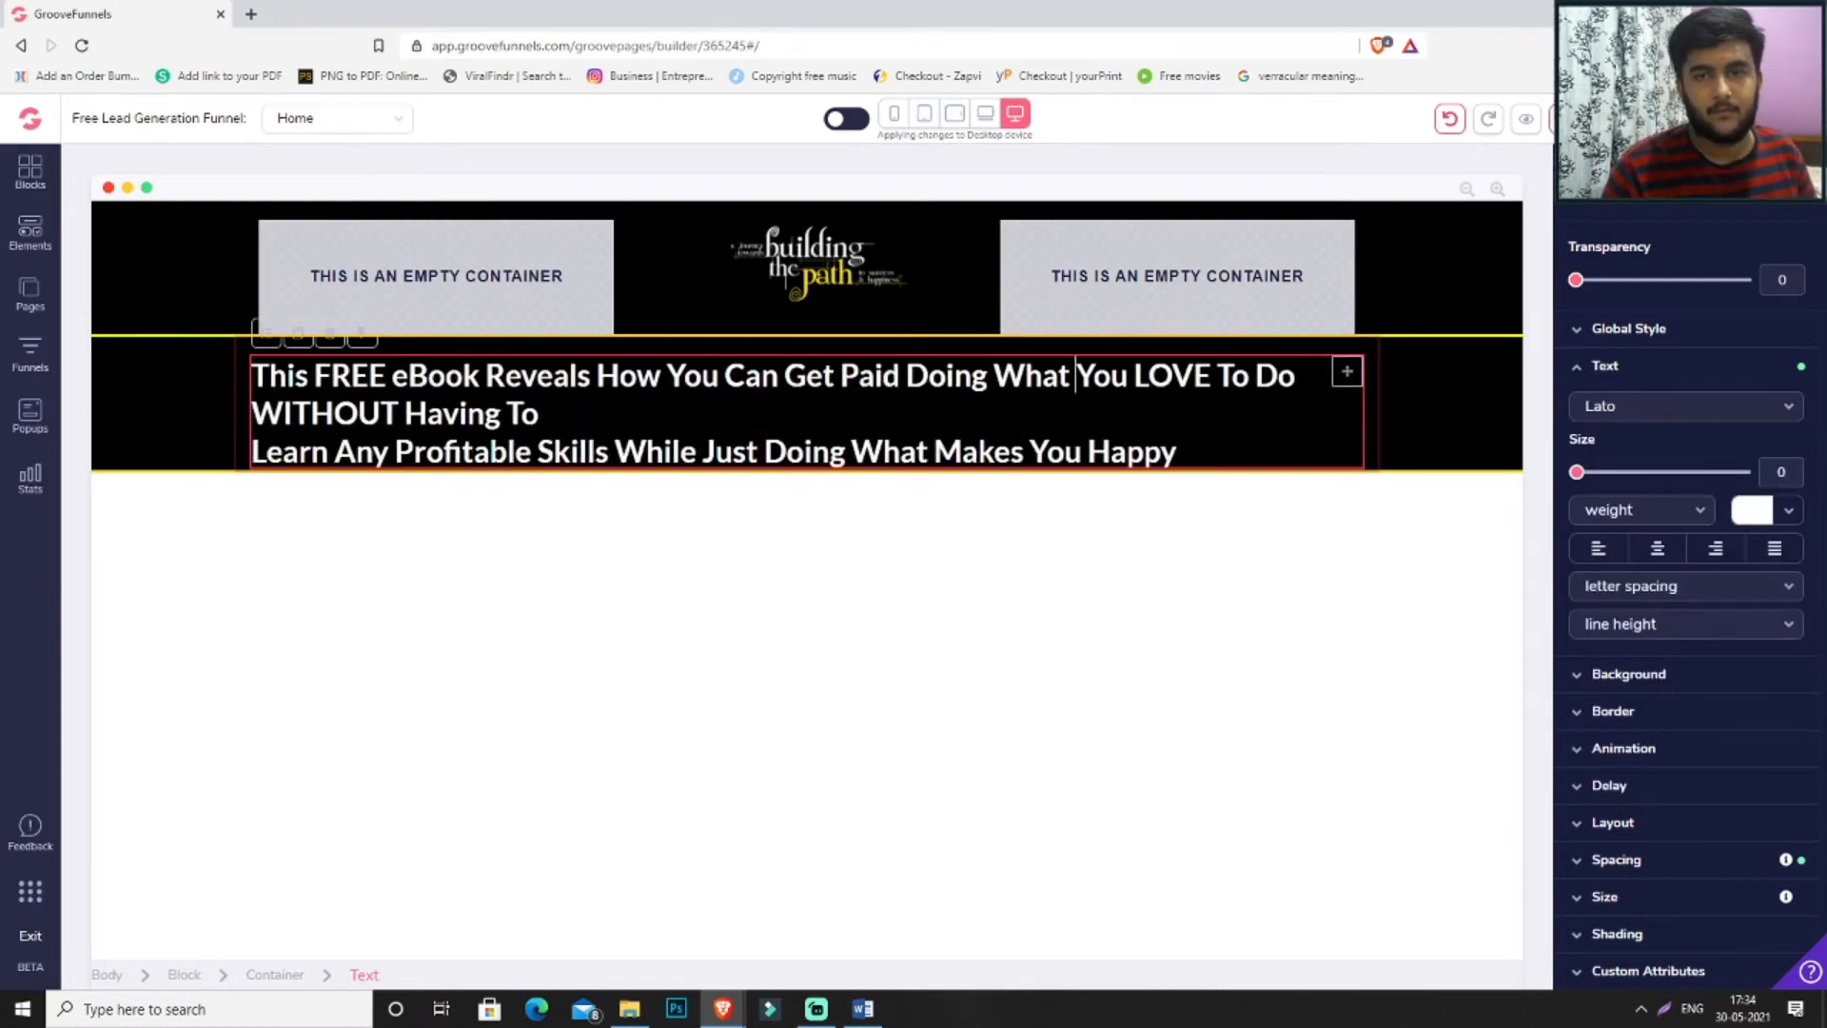
key("Return")
key("Down")
key("BackSpace")
key("Right")
key("Right")
key("Right")
key("Right")
key("Right")
key("Return")
- Set the whole heading's text size to 40 and center-align it
key("ctrl+a")
left_click(786, 499)
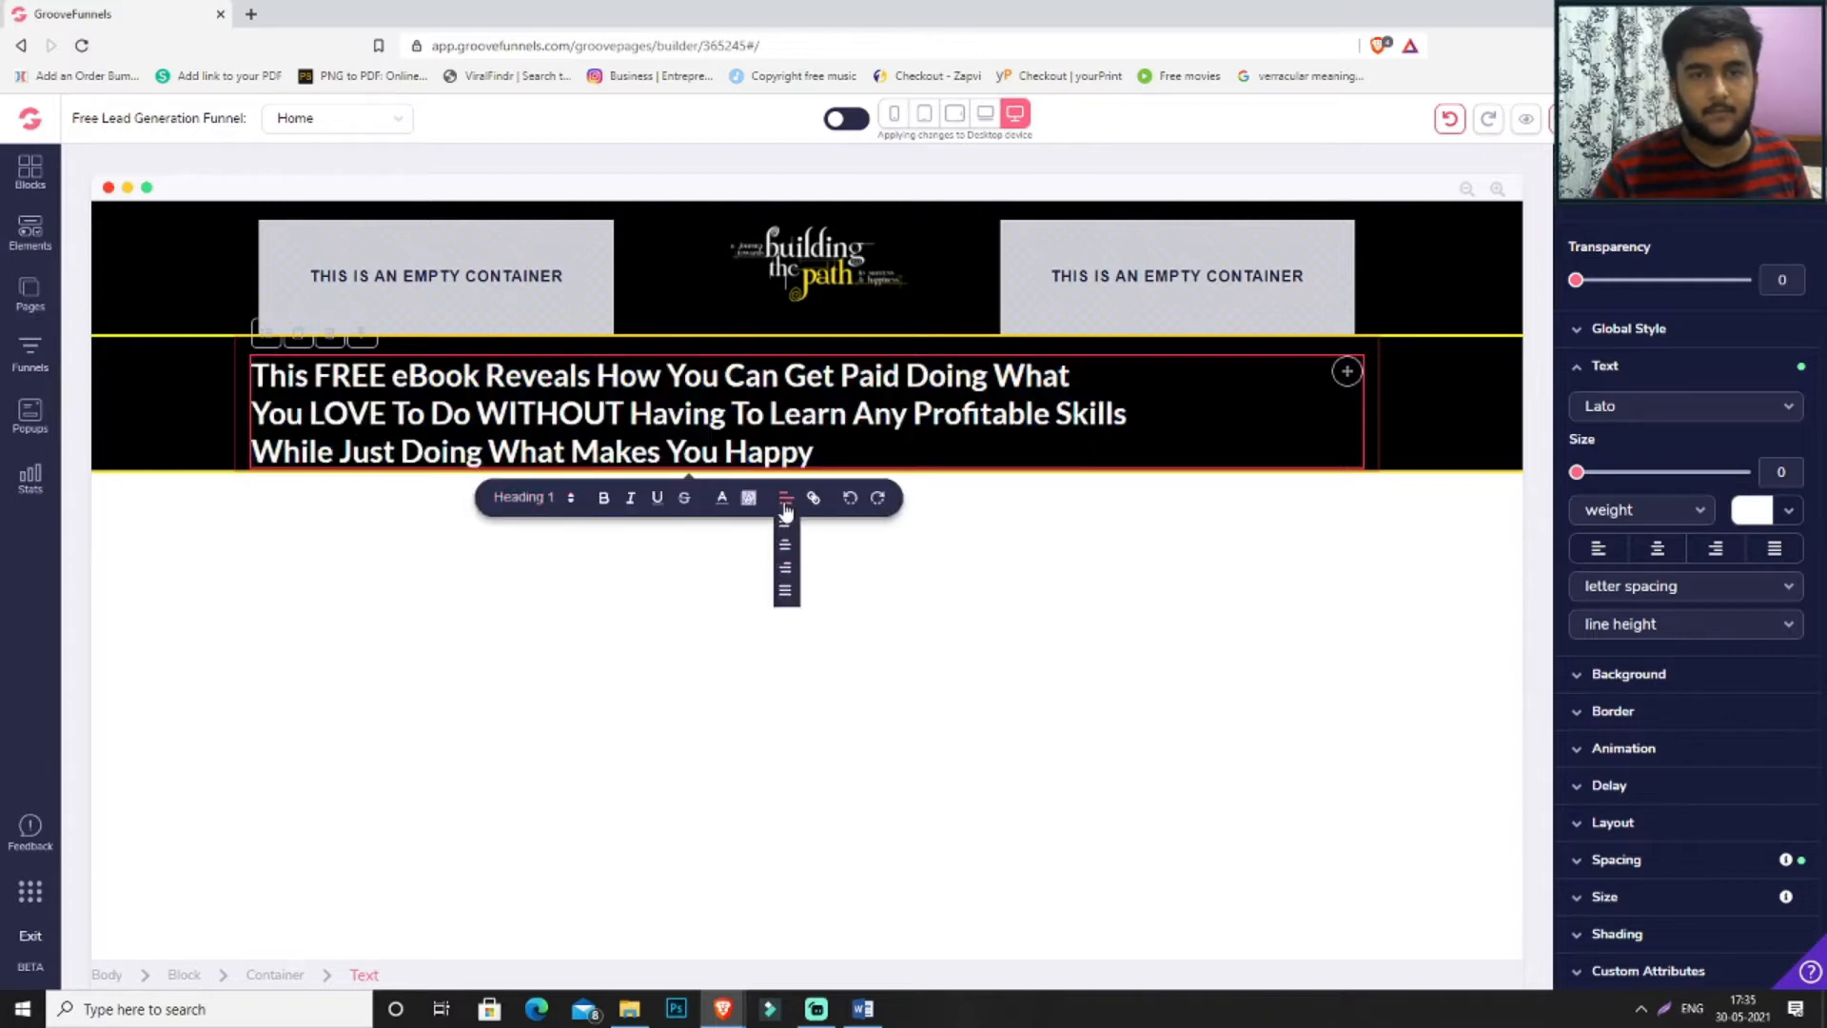
left_click(786, 546)
left_click_drag(1577, 472, 1632, 484)
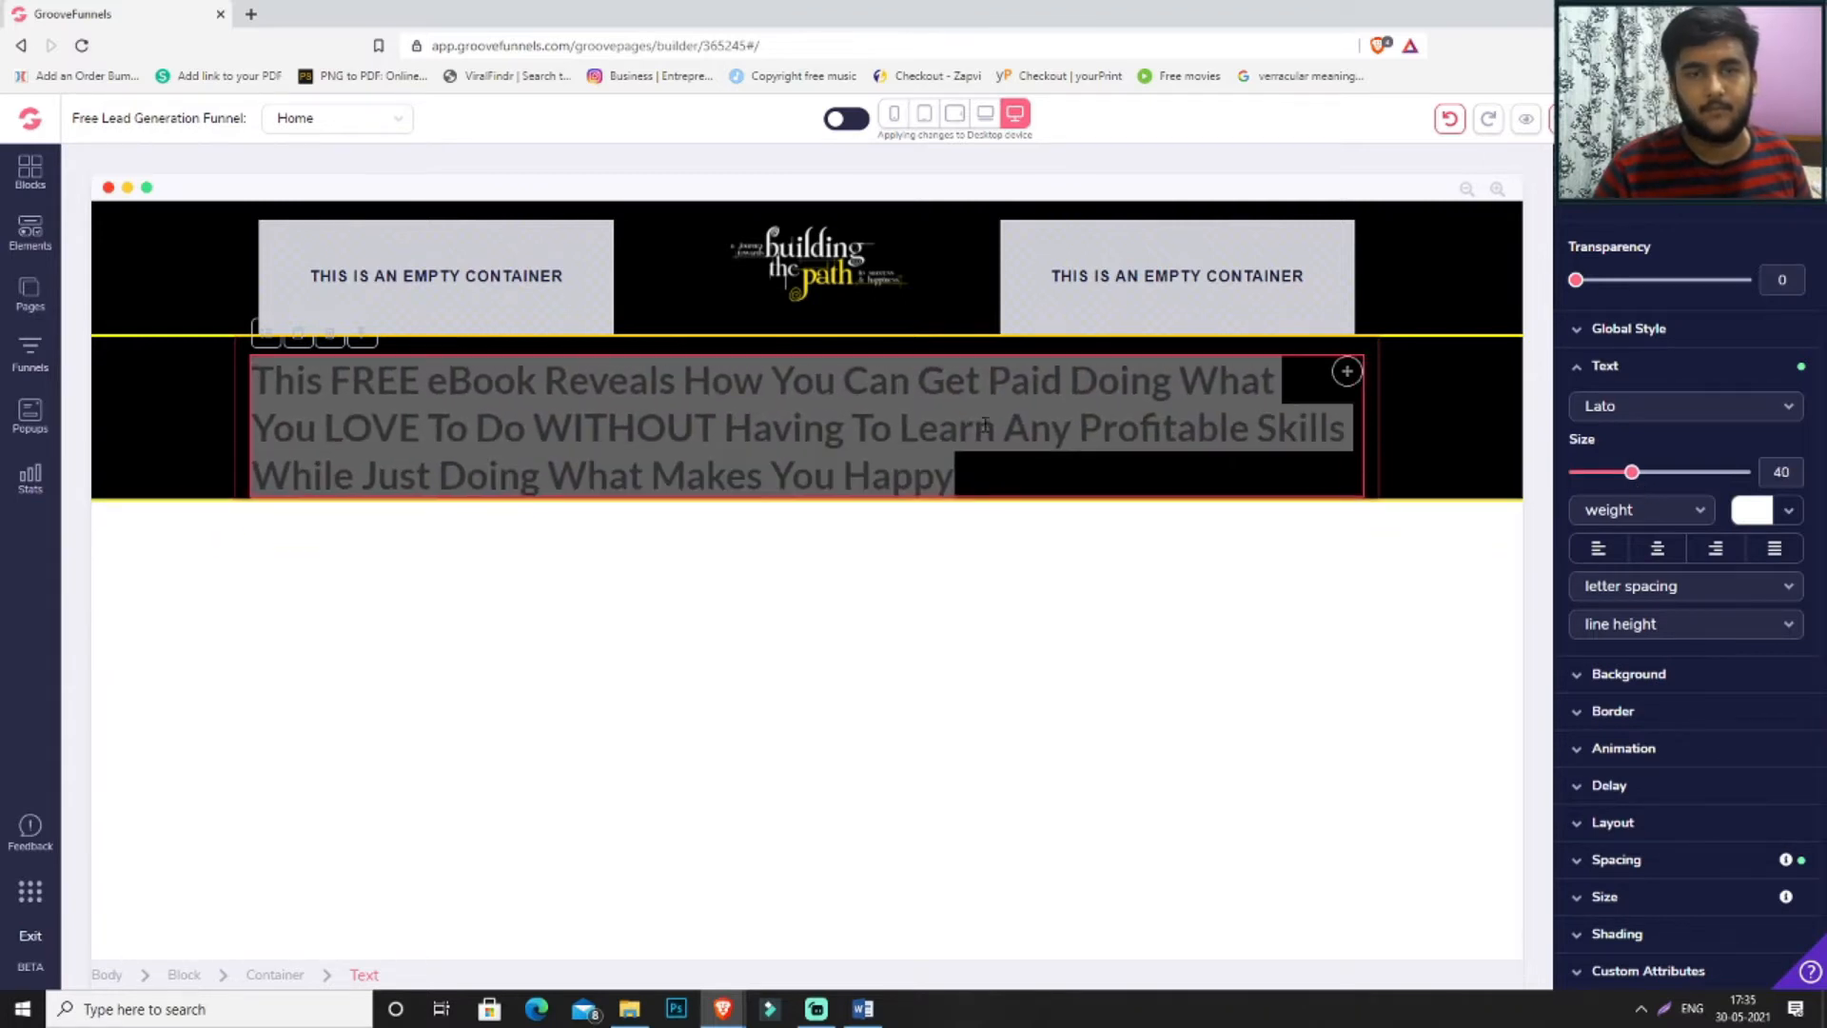
left_click(1657, 548)
left_click(1391, 407)
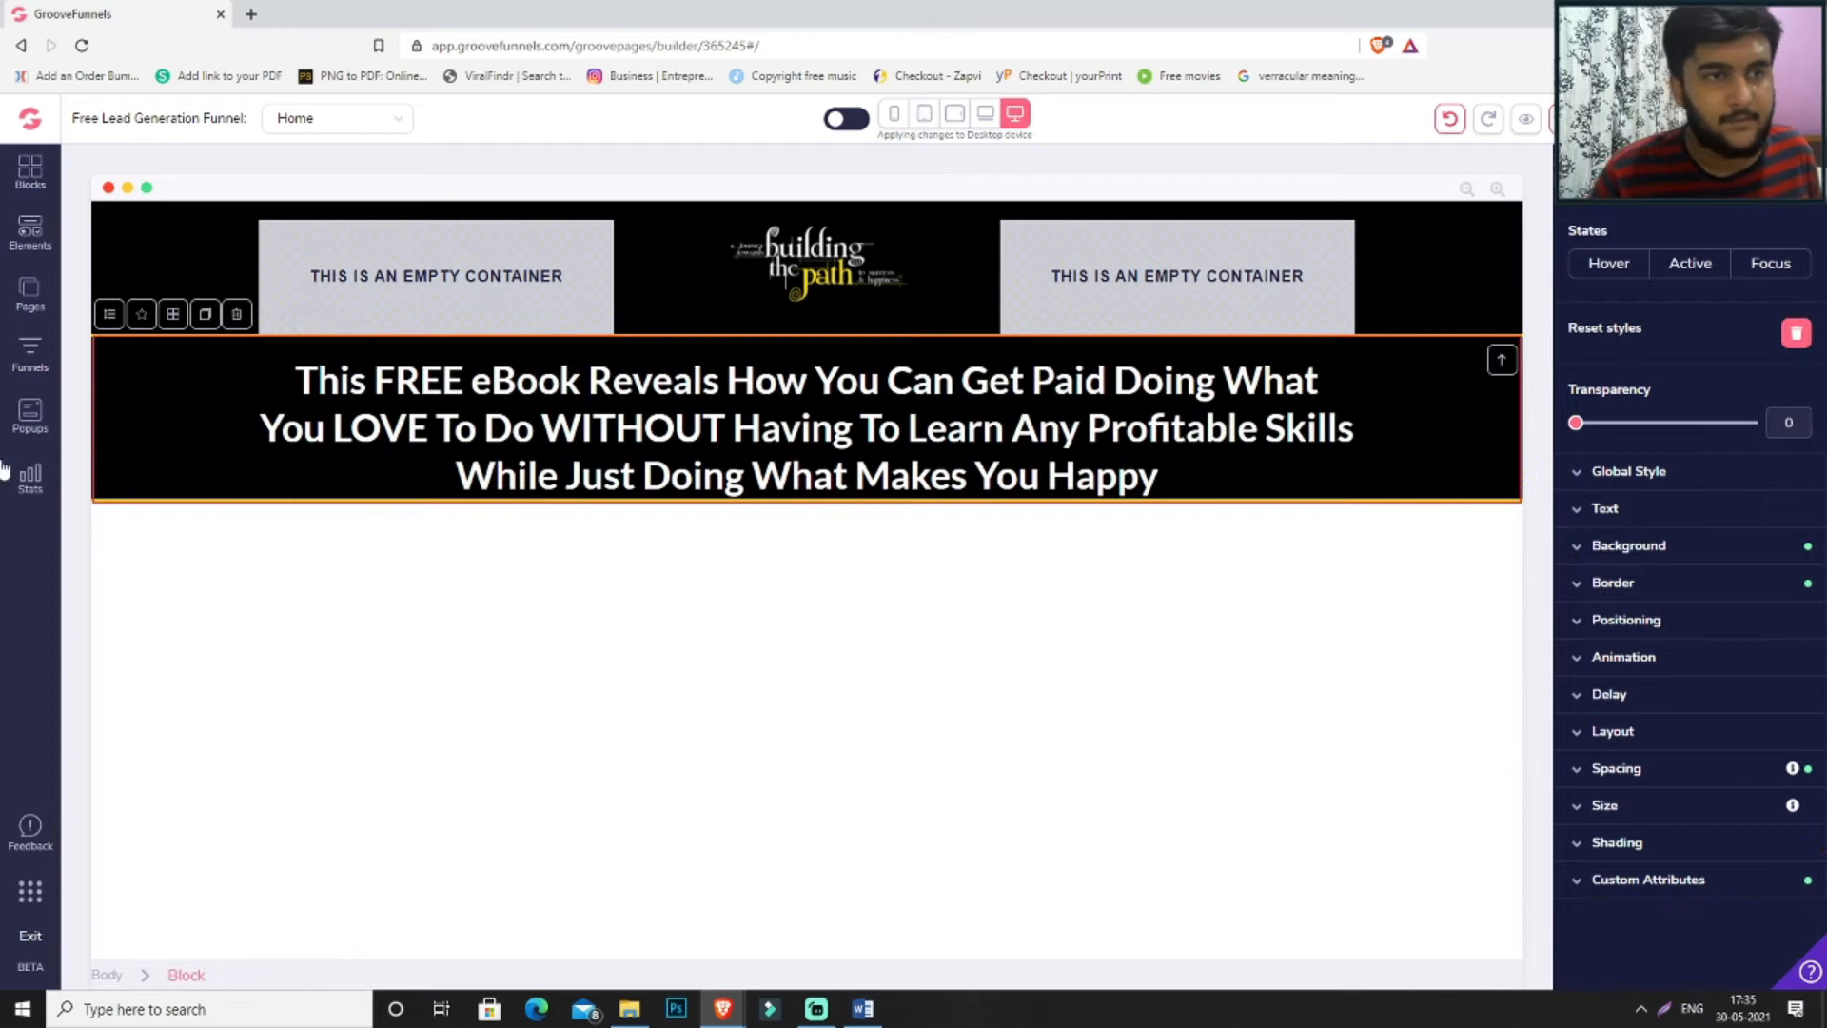
- Add a two-column layout beneath the heading and place an image element in its left column
left_click(36, 231)
left_click_drag(205, 319, 1098, 578)
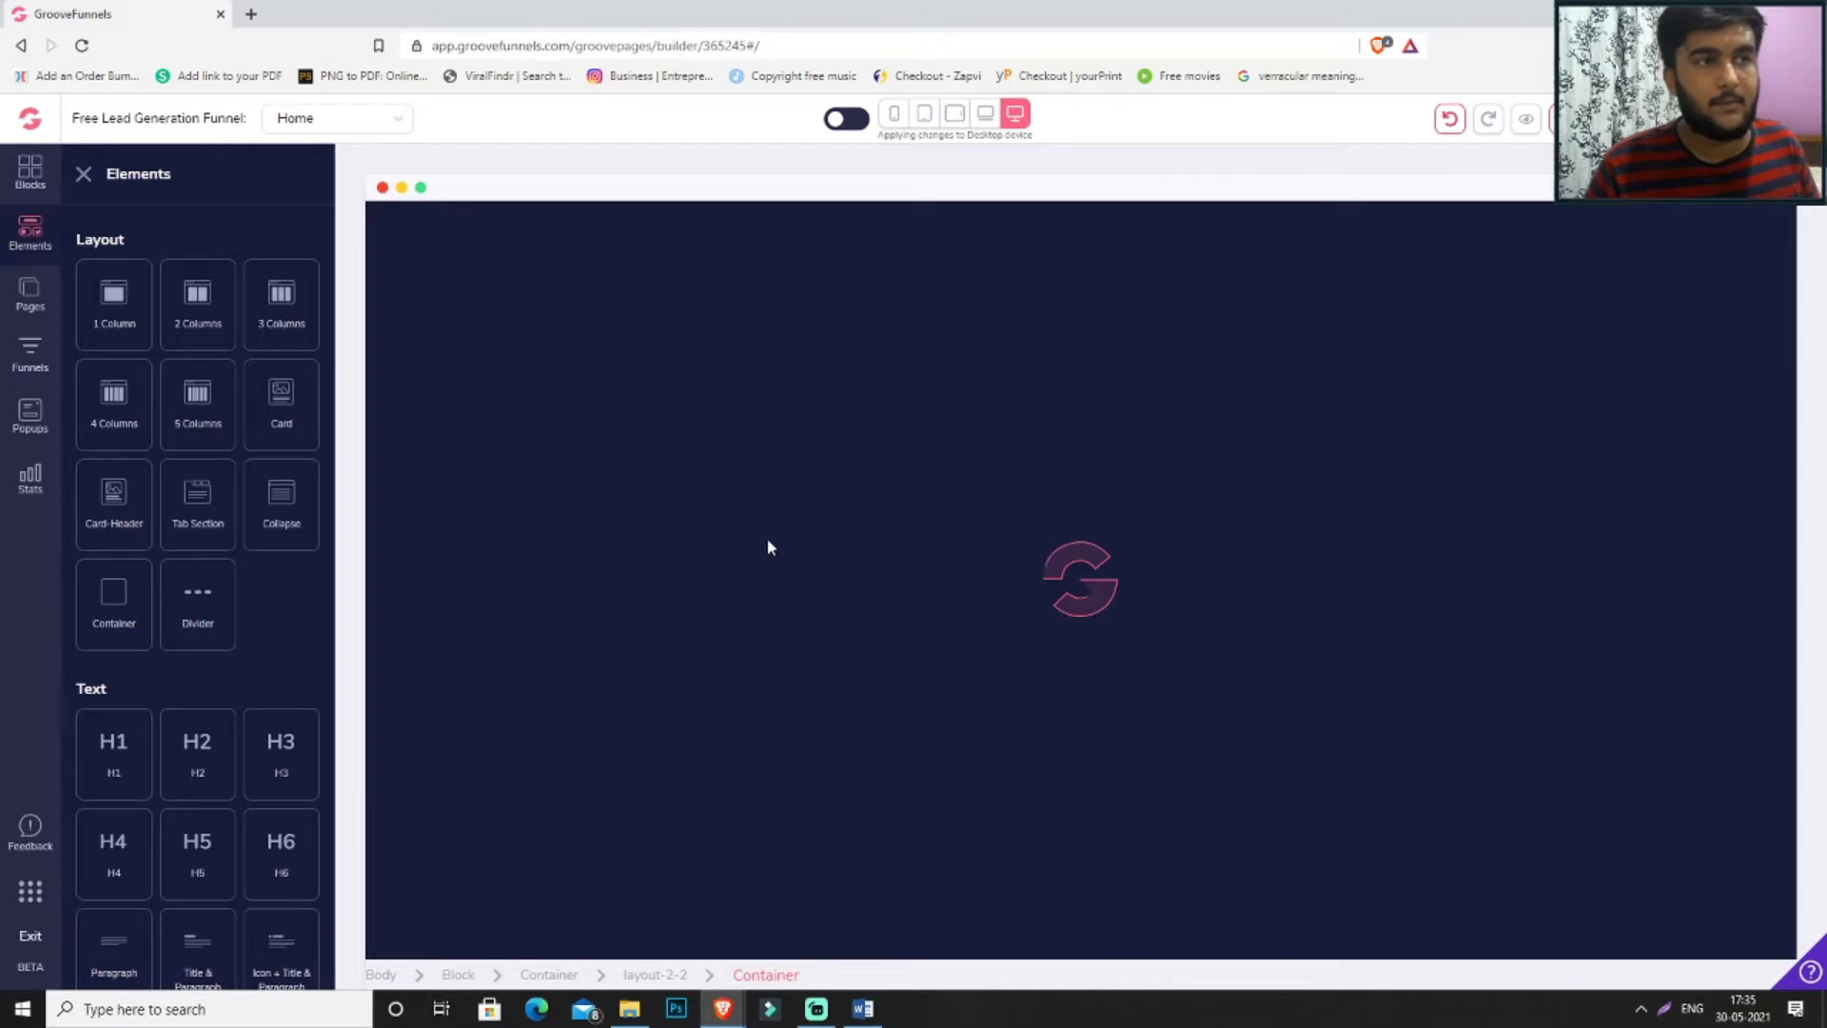
scroll(146, 636, "down", 15)
scroll(146, 637, "down", 1)
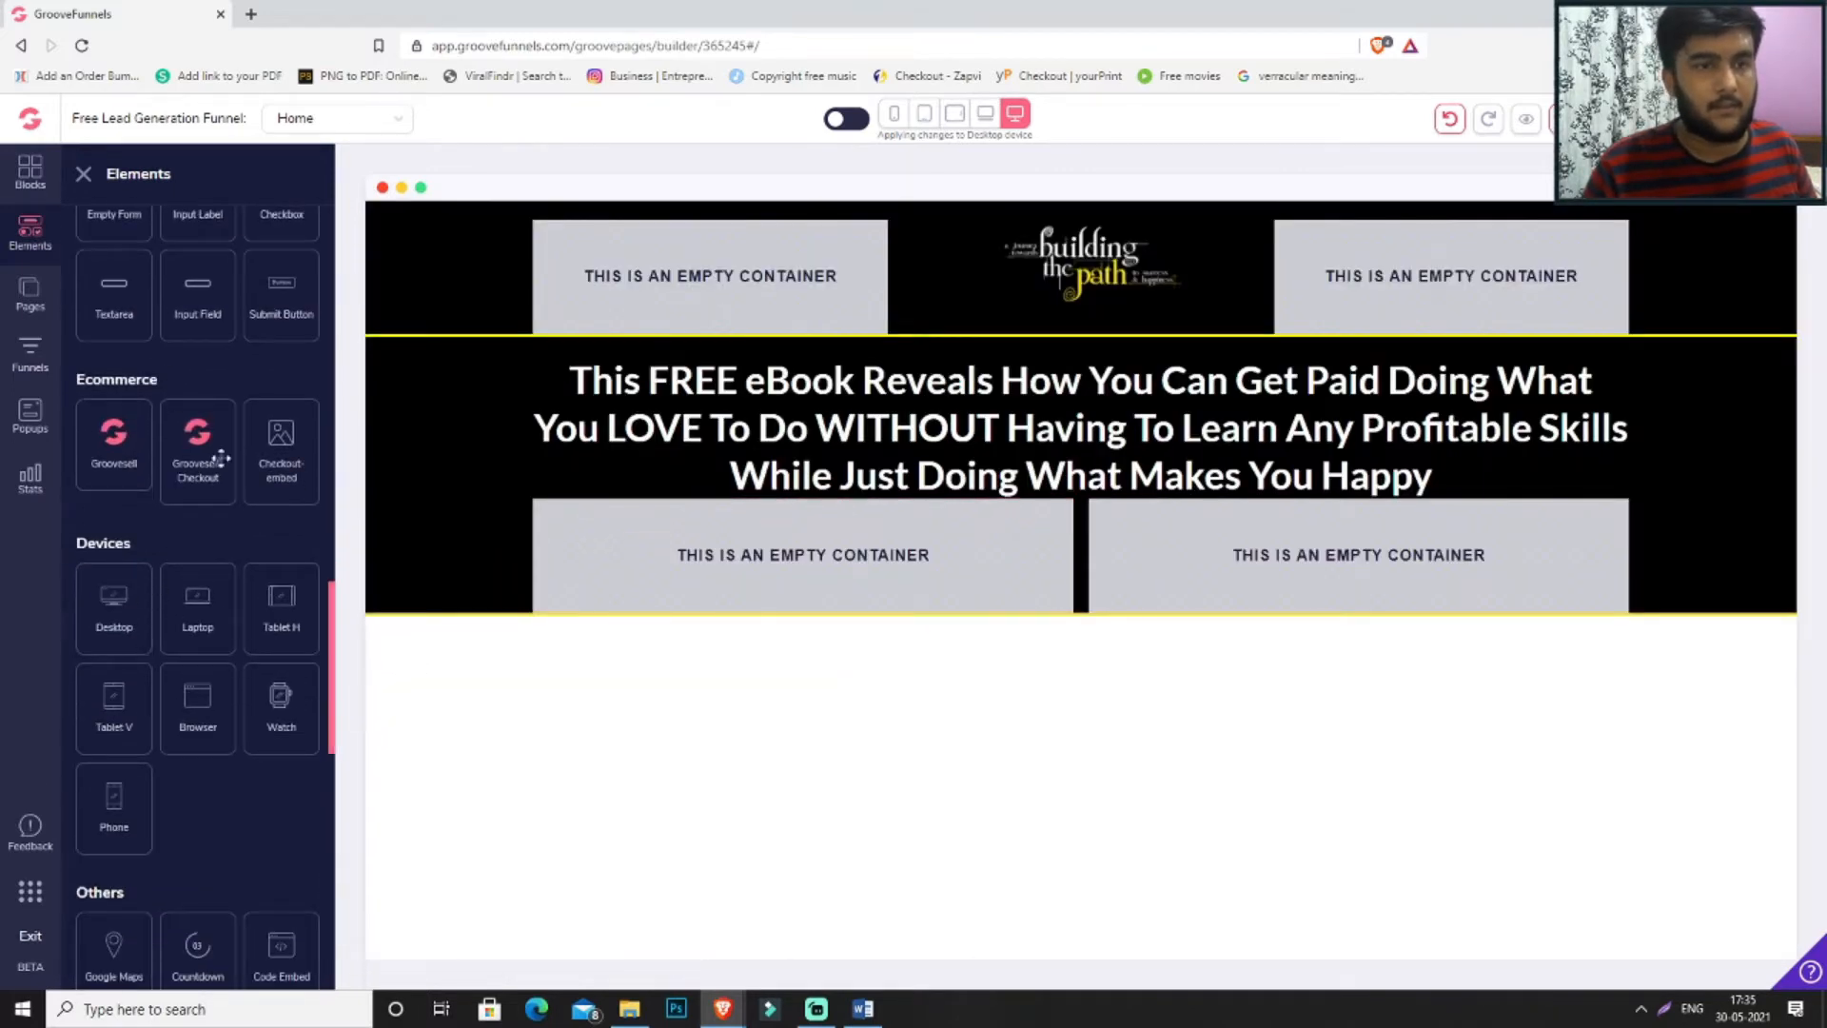
scroll(242, 531, "down", 3)
scroll(201, 546, "up", 2)
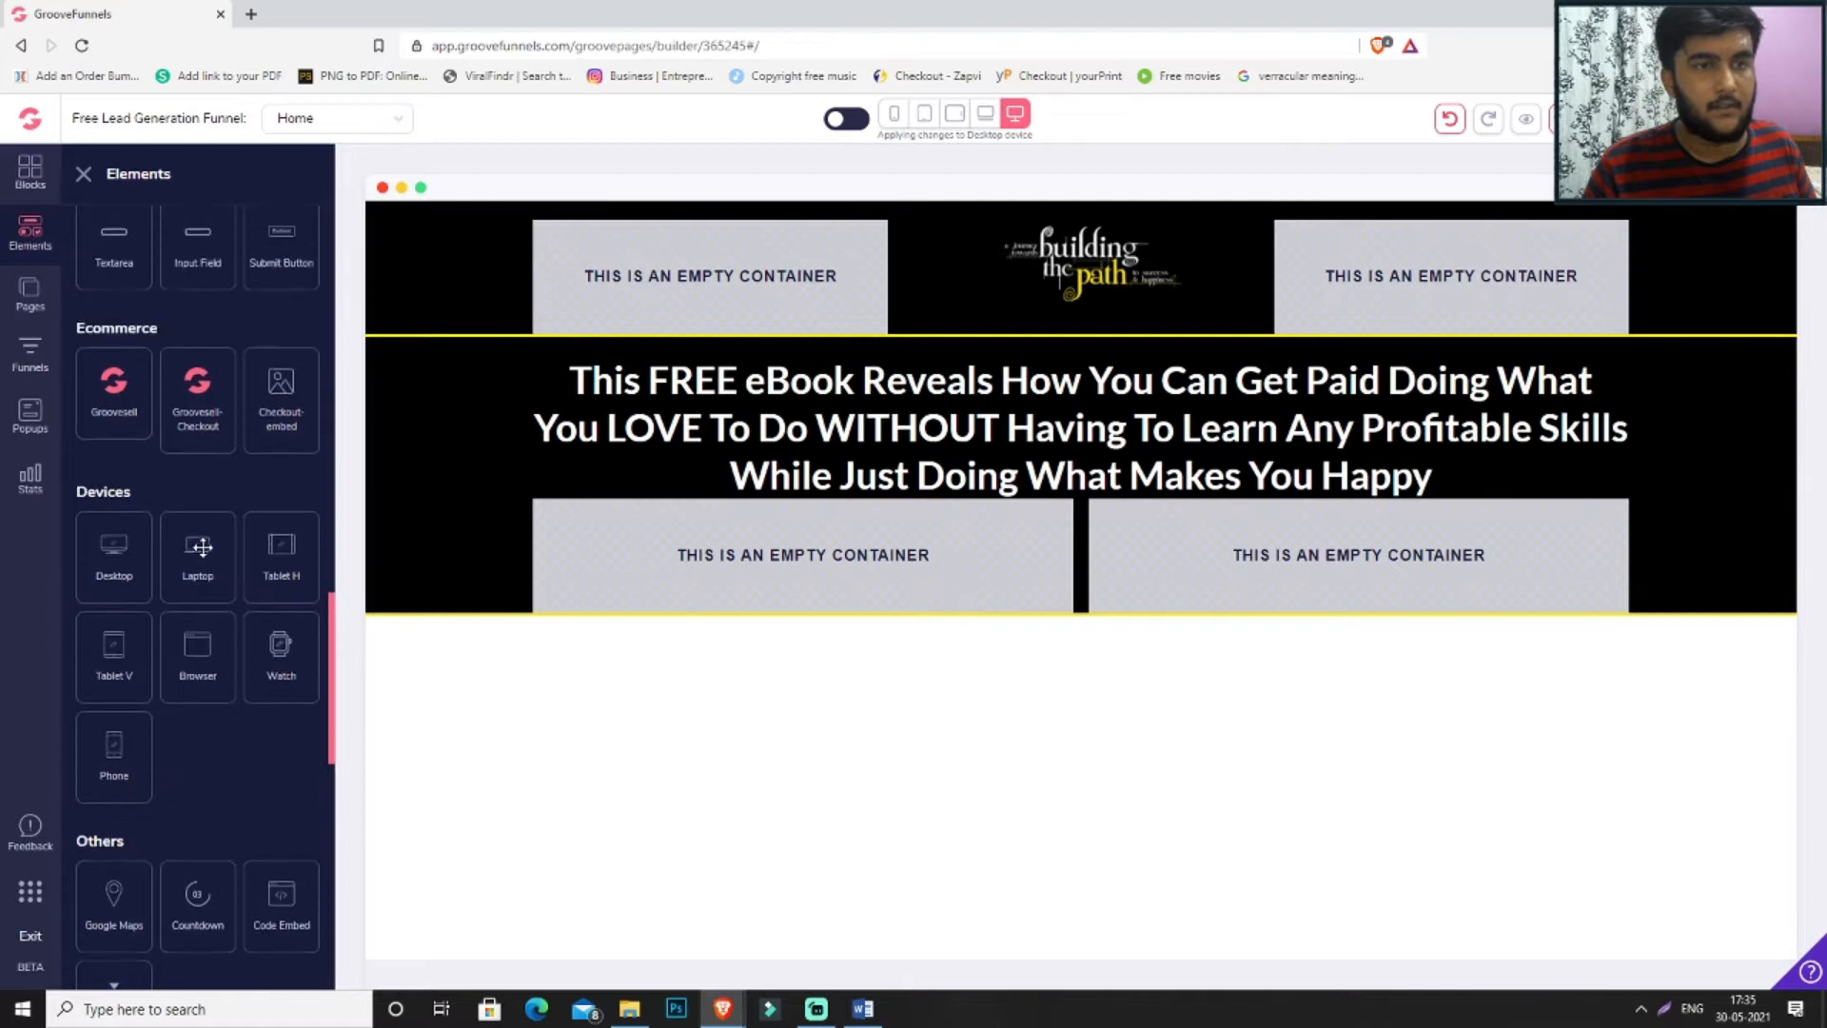
scroll(201, 546, "up", 2)
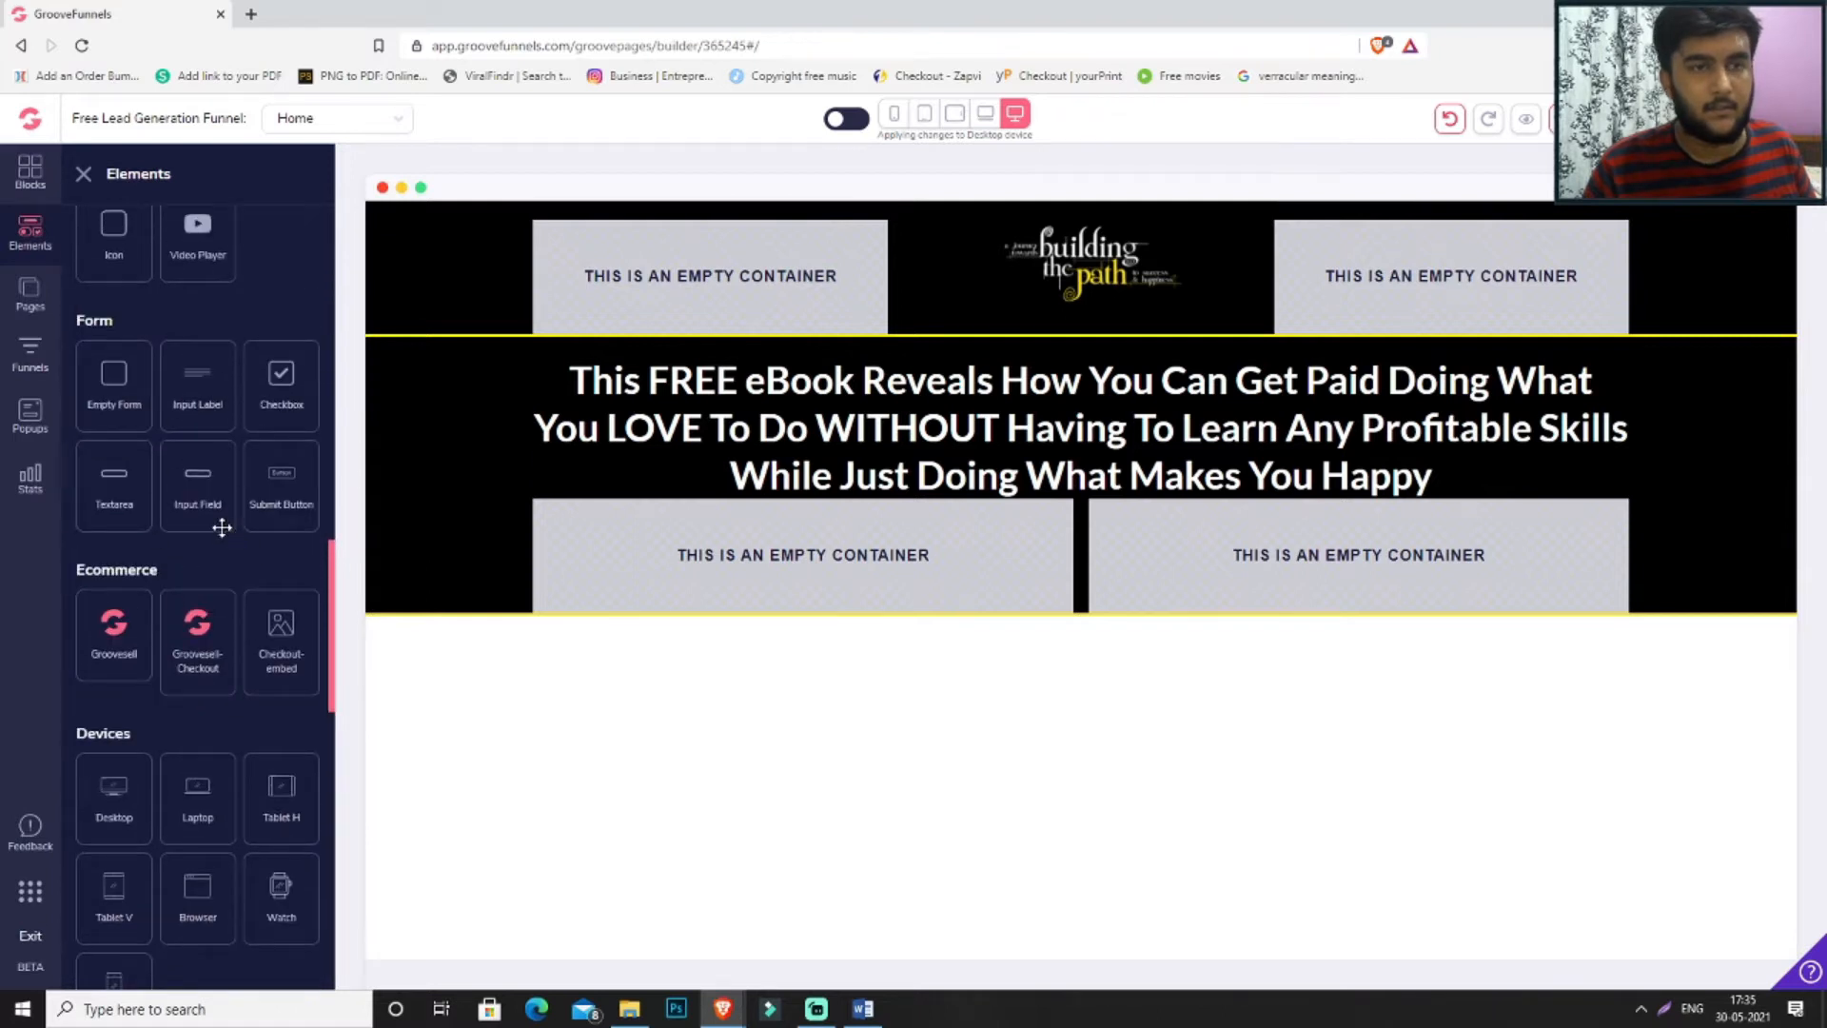
scroll(222, 528, "up", 2)
left_click_drag(118, 342, 699, 576)
left_click(697, 579)
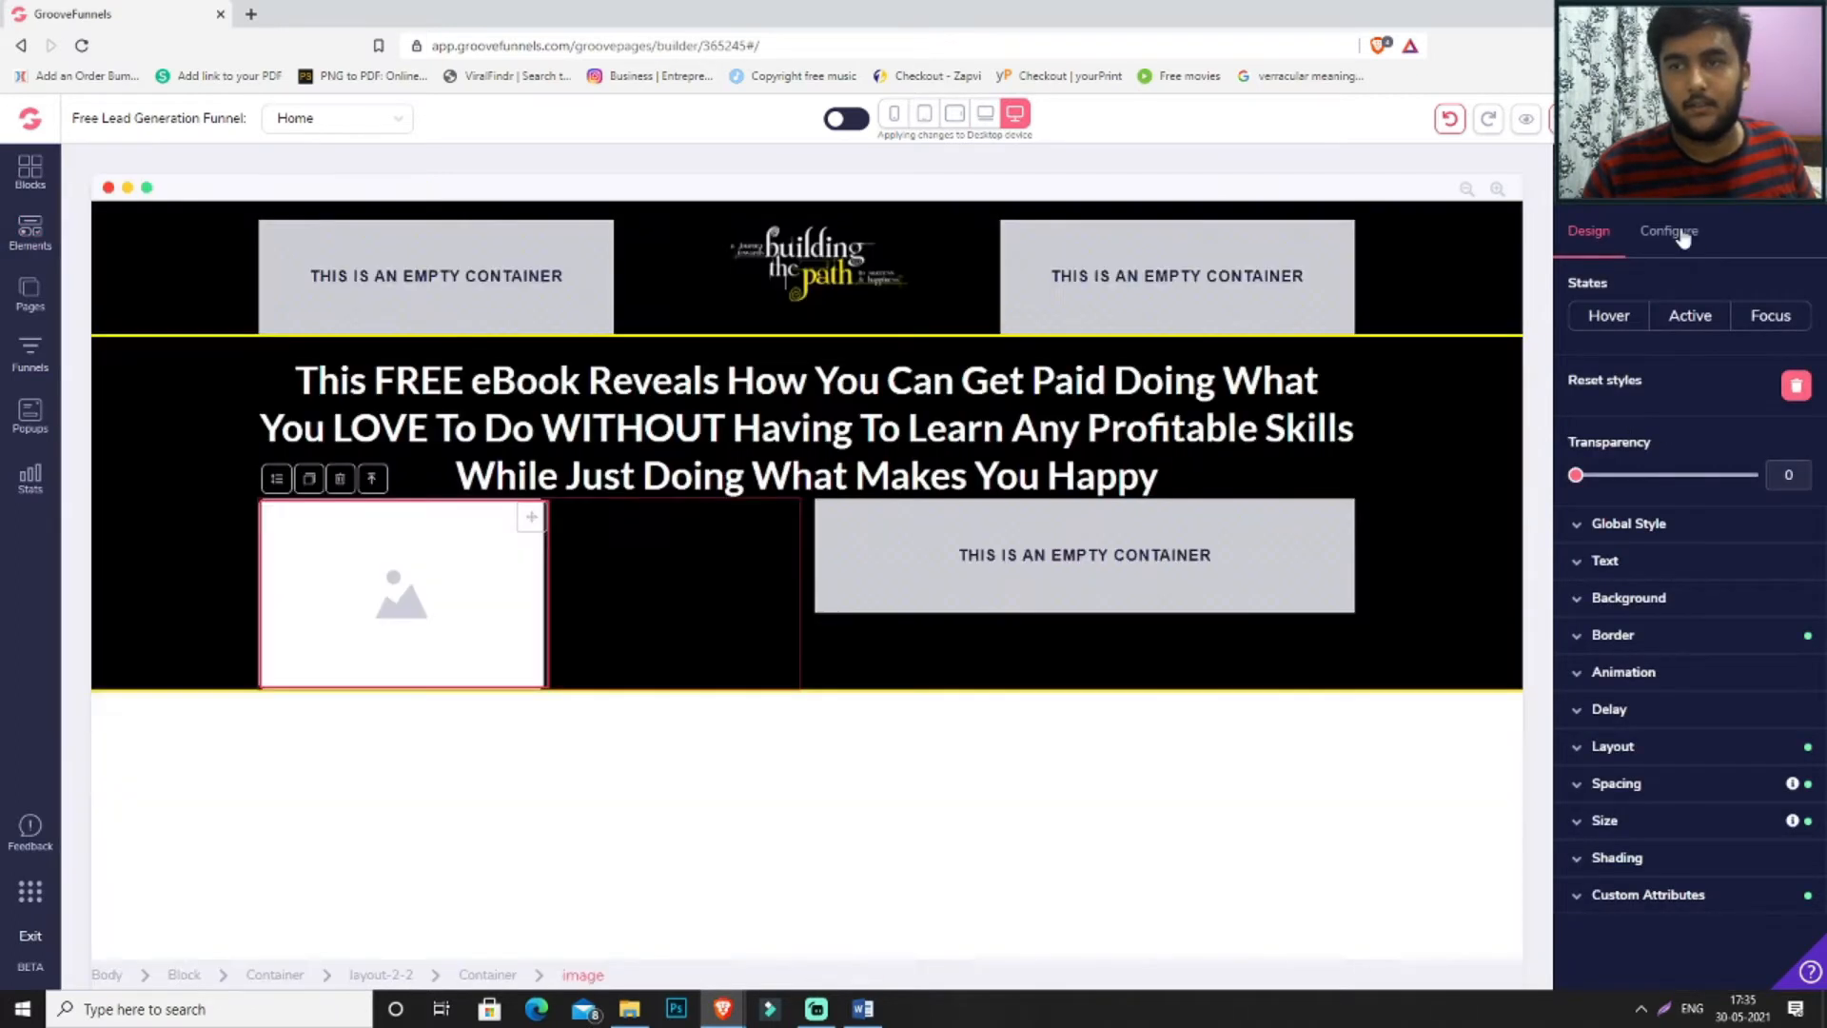
- Set the left column's image to the eBook mockup file "mockup 1.png" and update it
left_click(1671, 233)
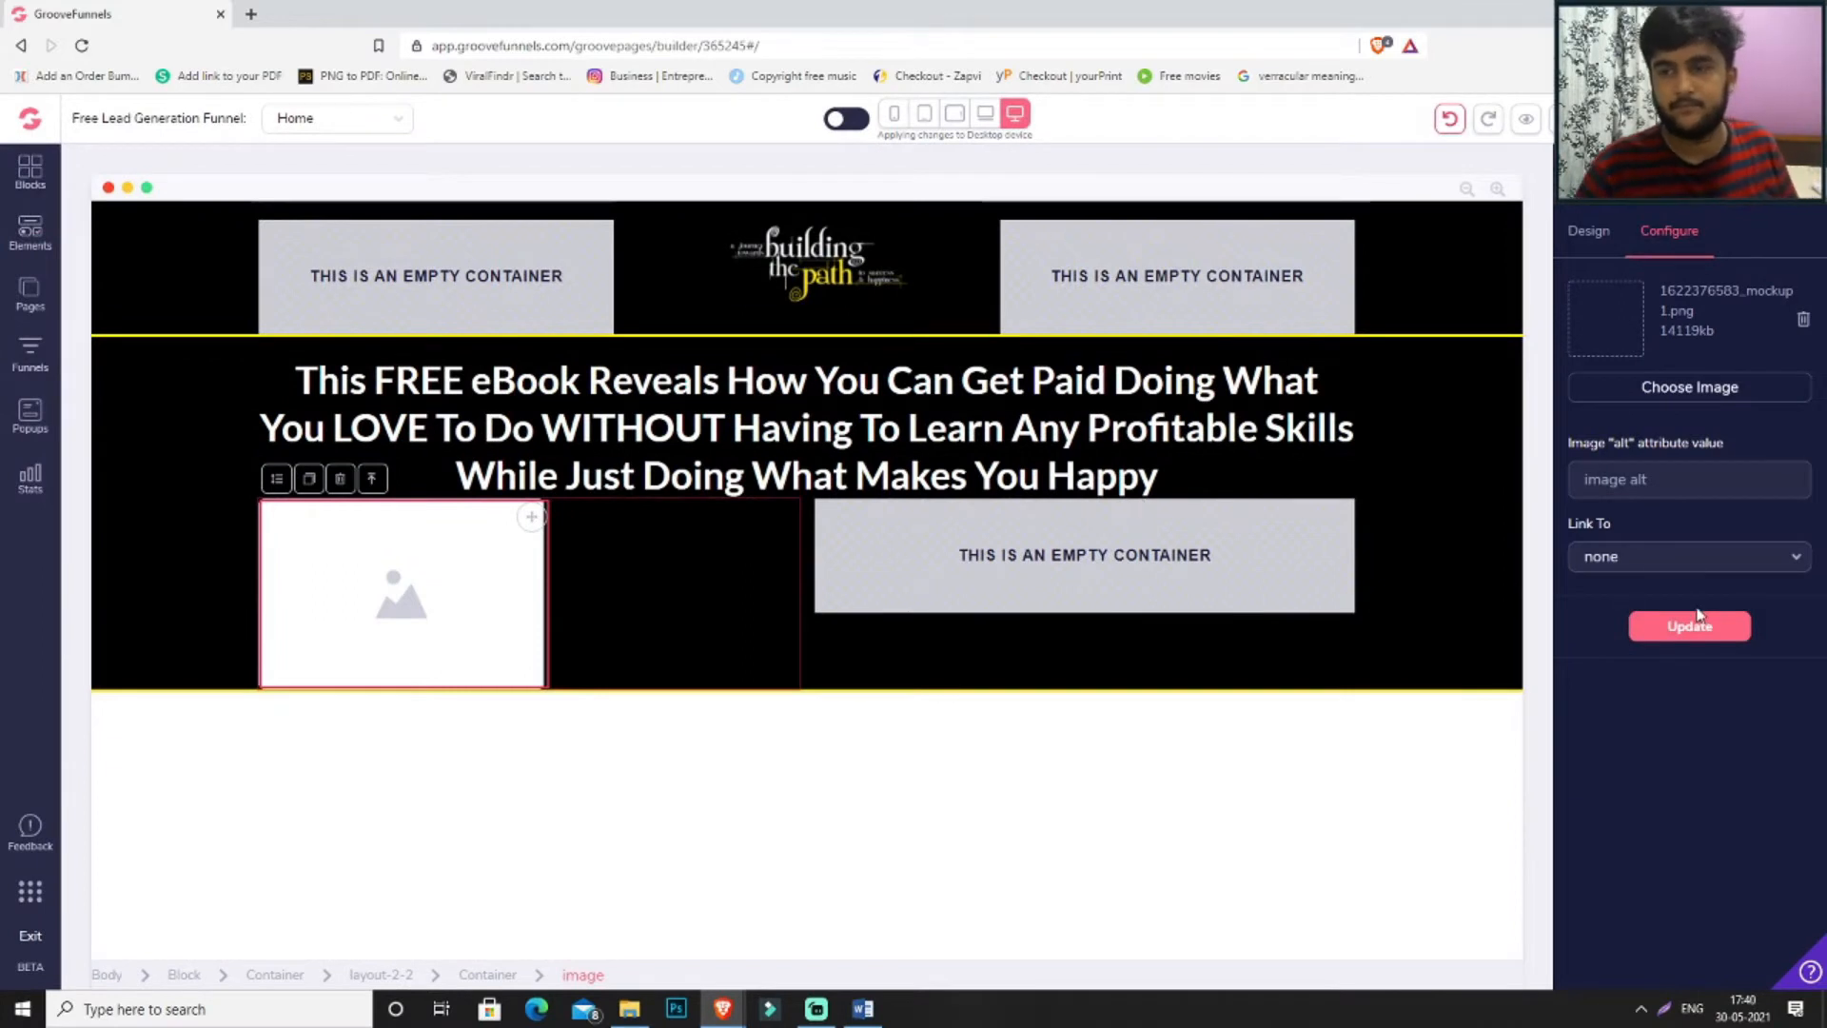
left_click(1698, 619)
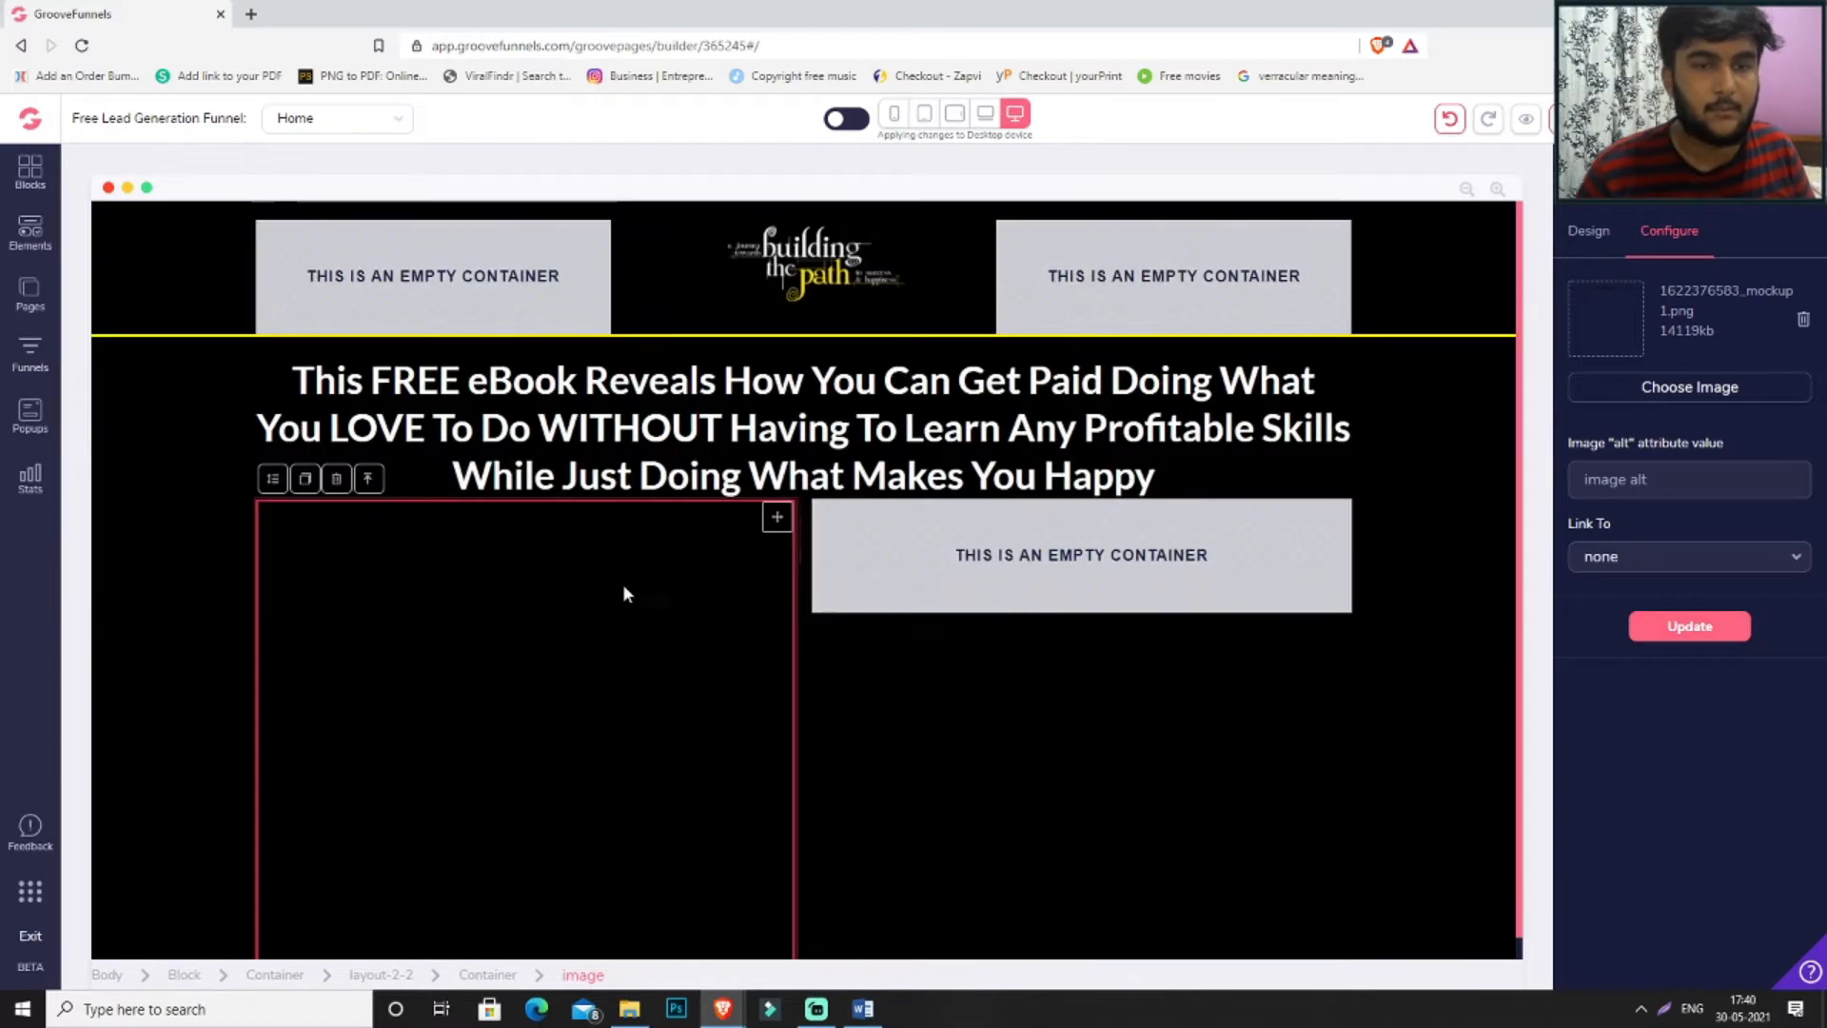
scroll(694, 596, "down", 2)
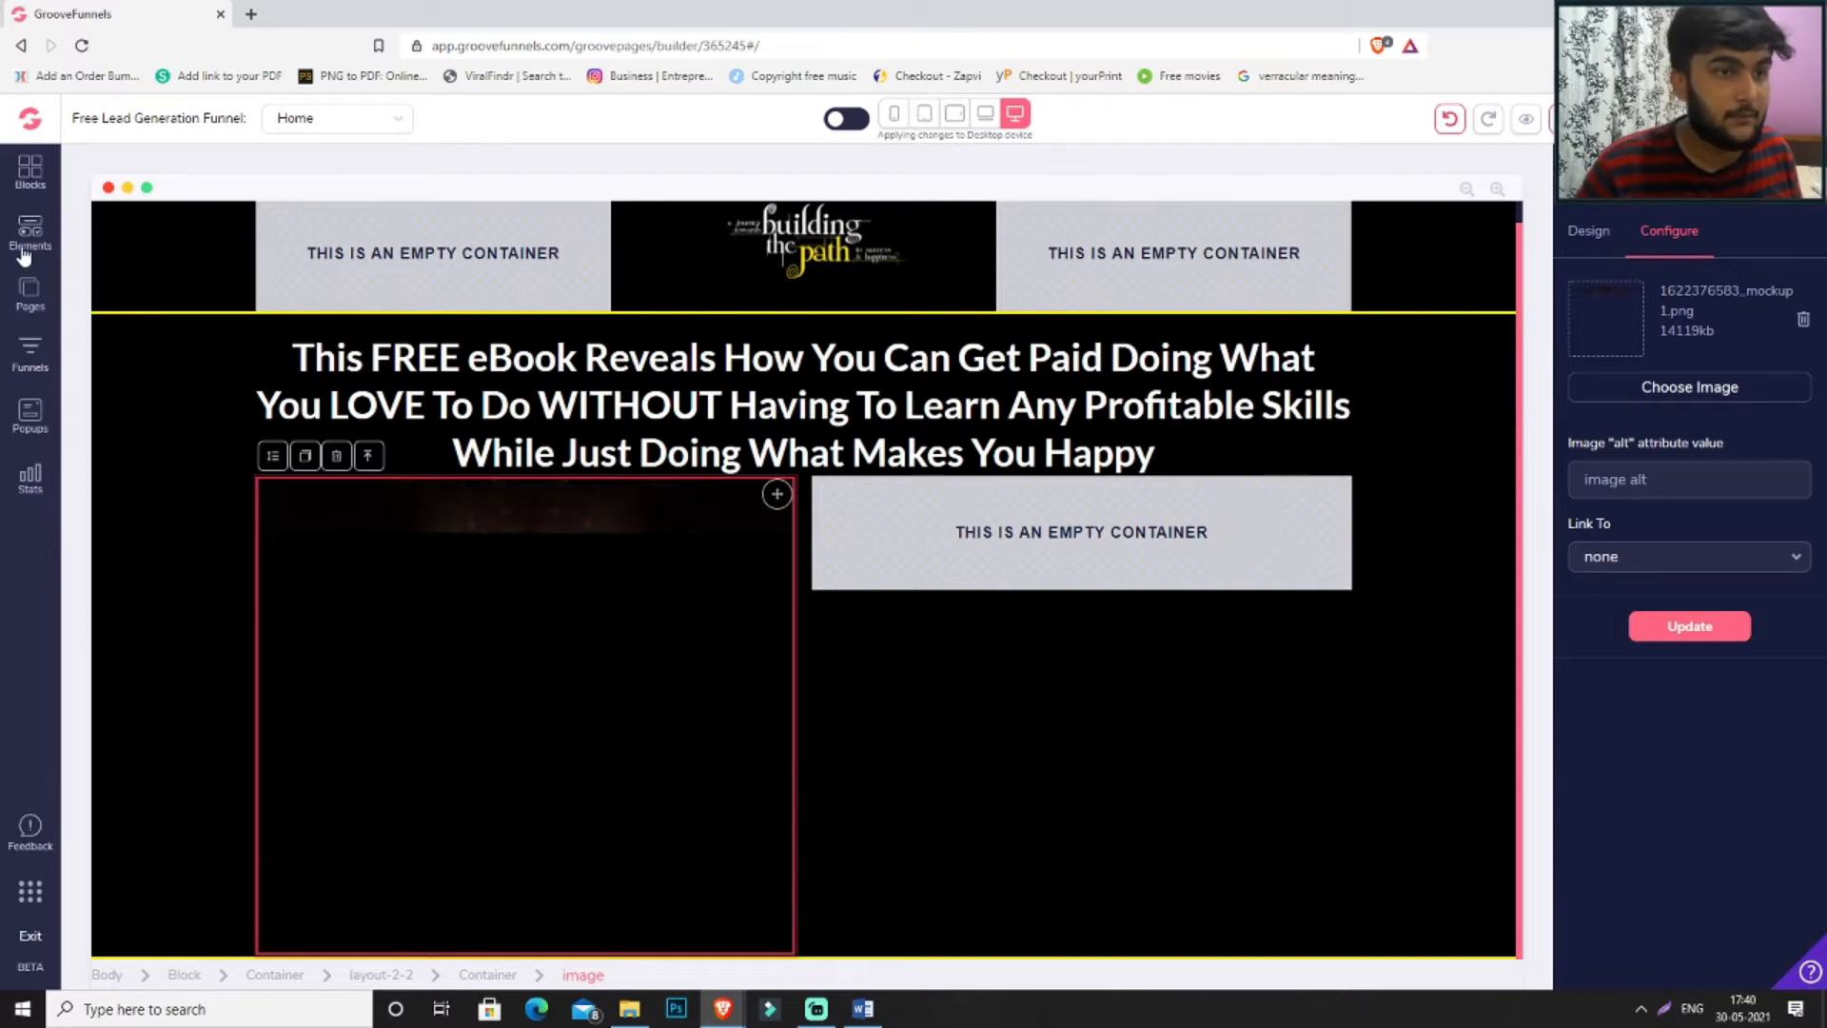
- Insert the pink "Free Lash Extensions with First Booking!" form block between the logo header and the eBook headline block
left_click(30, 172)
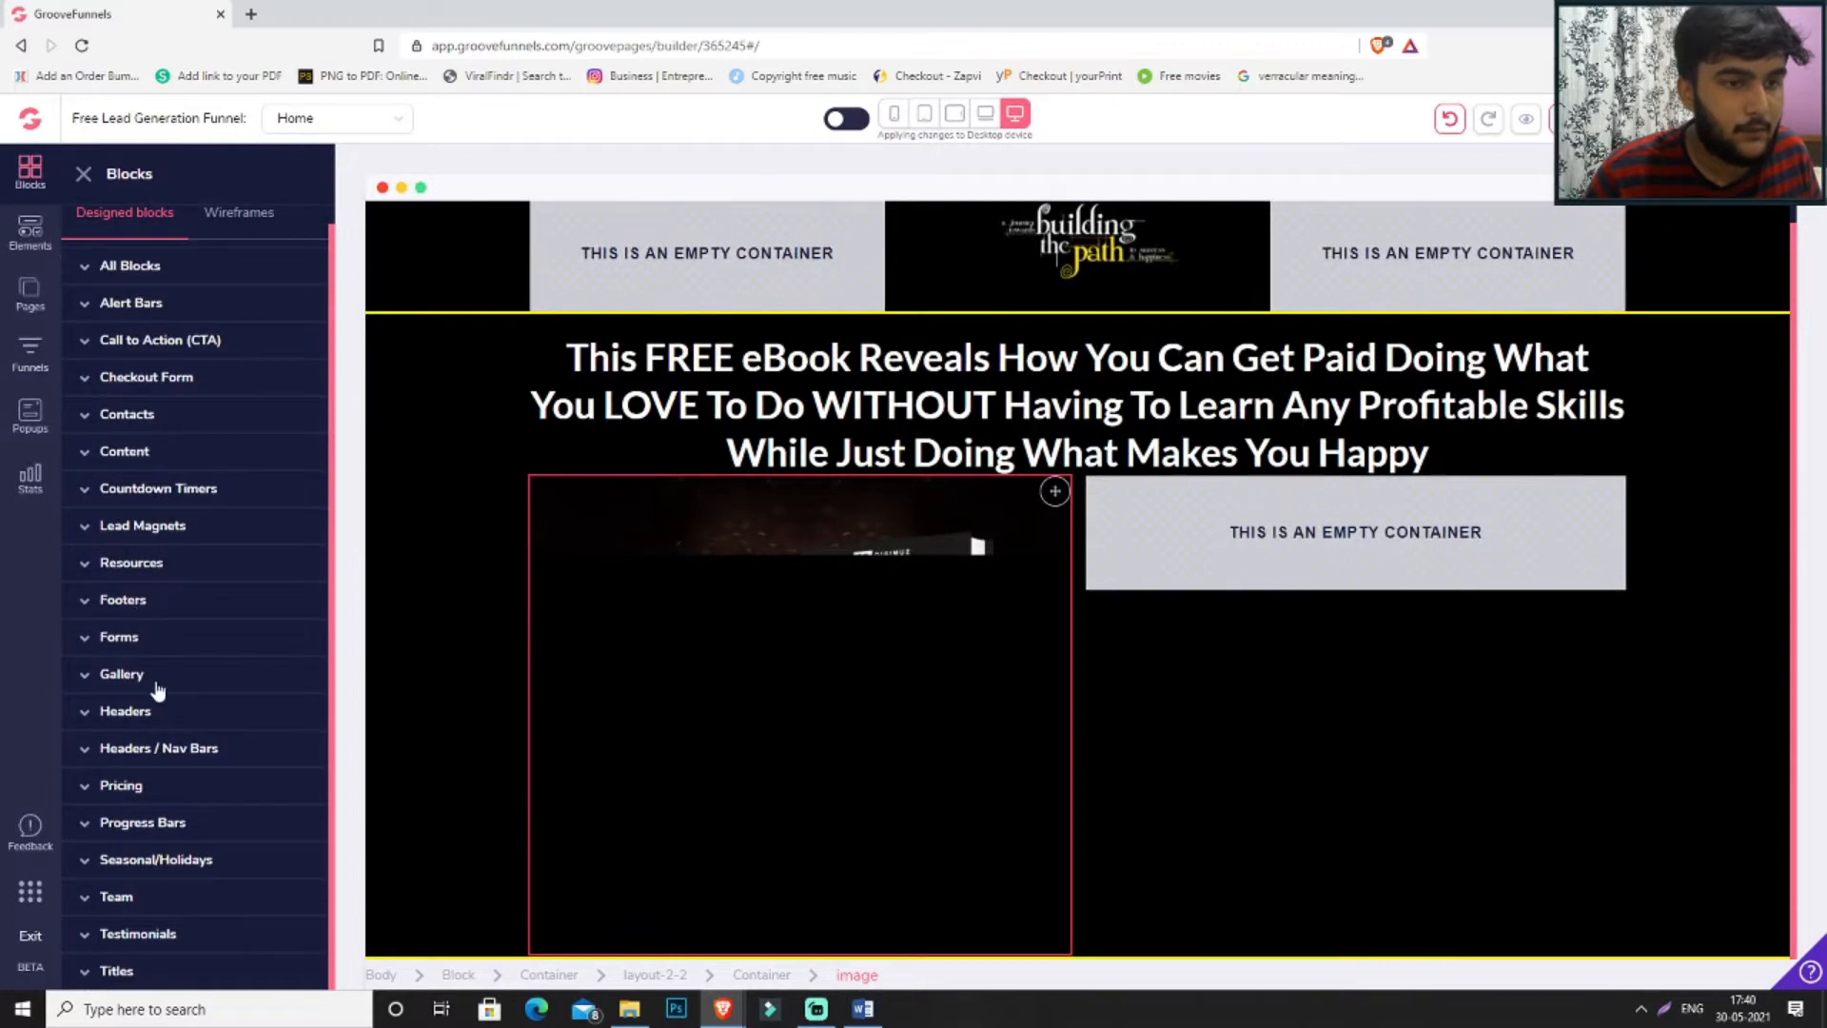
left_click(151, 650)
scroll(277, 539, "down", 5)
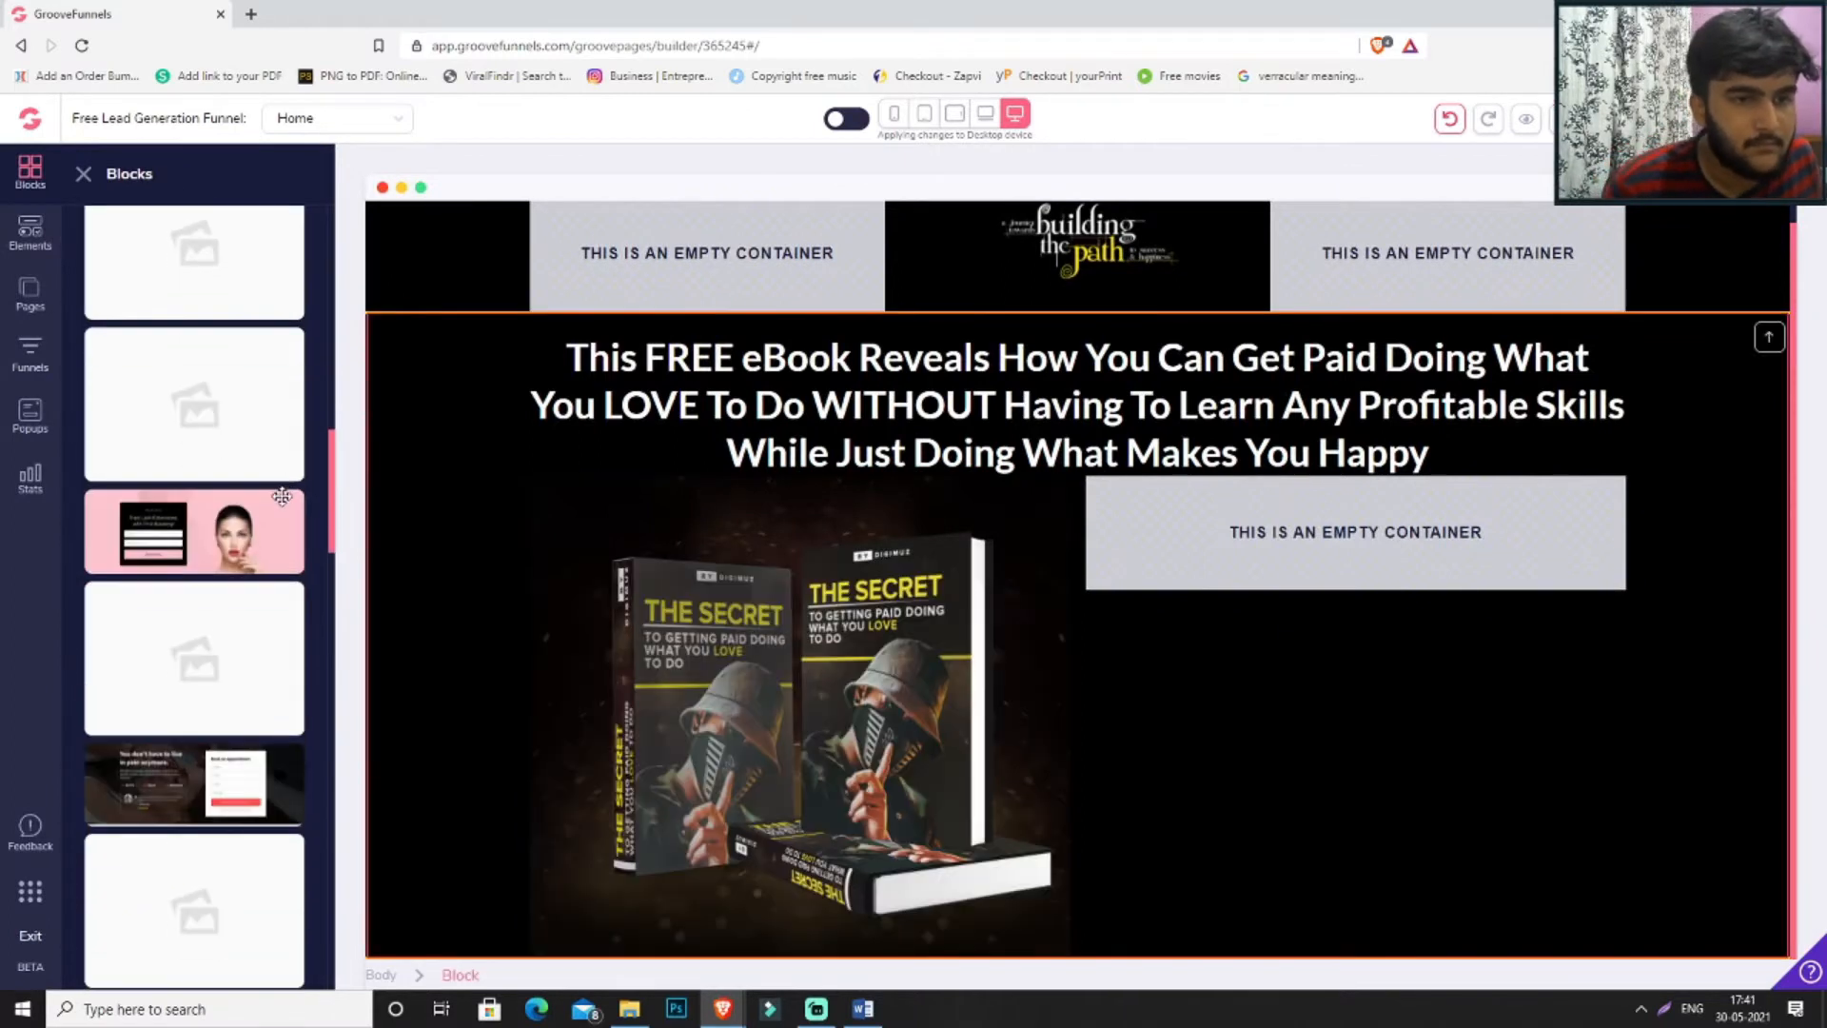
left_click_drag(280, 498, 949, 470)
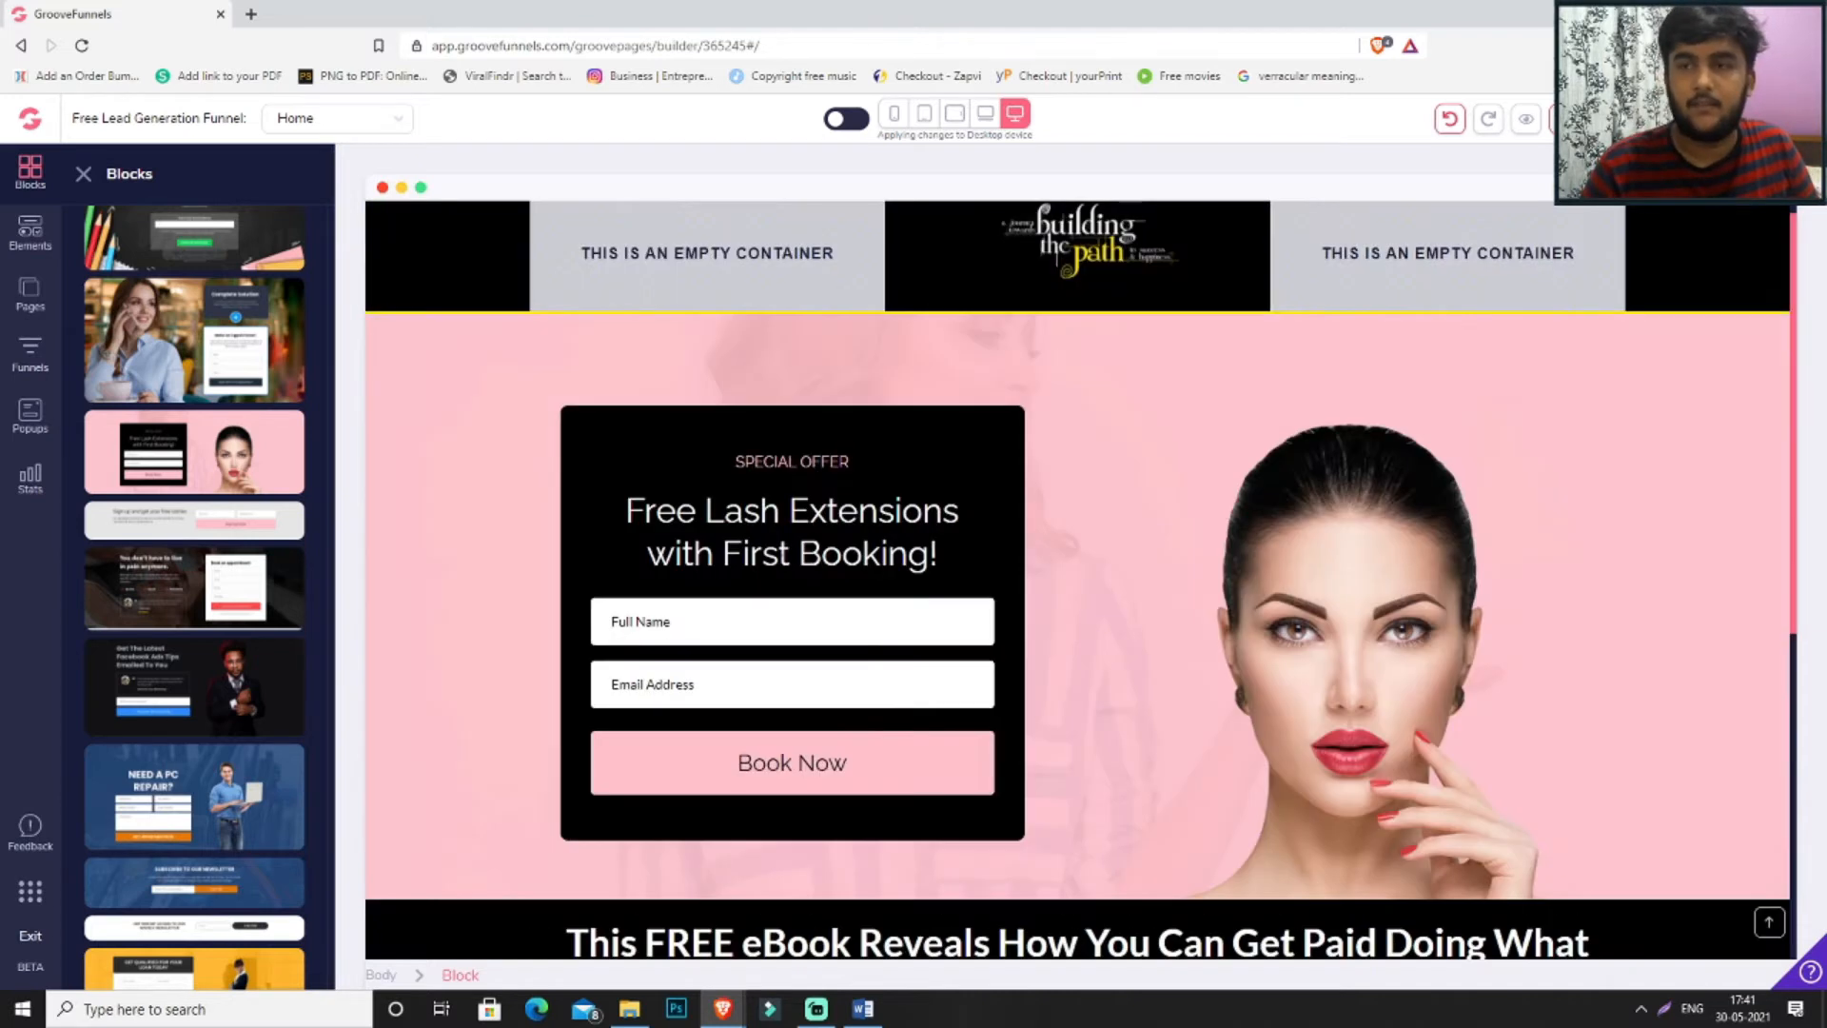
- Move the black form container from the pink block into the empty right column beside the eBook mockup
left_click(751, 664)
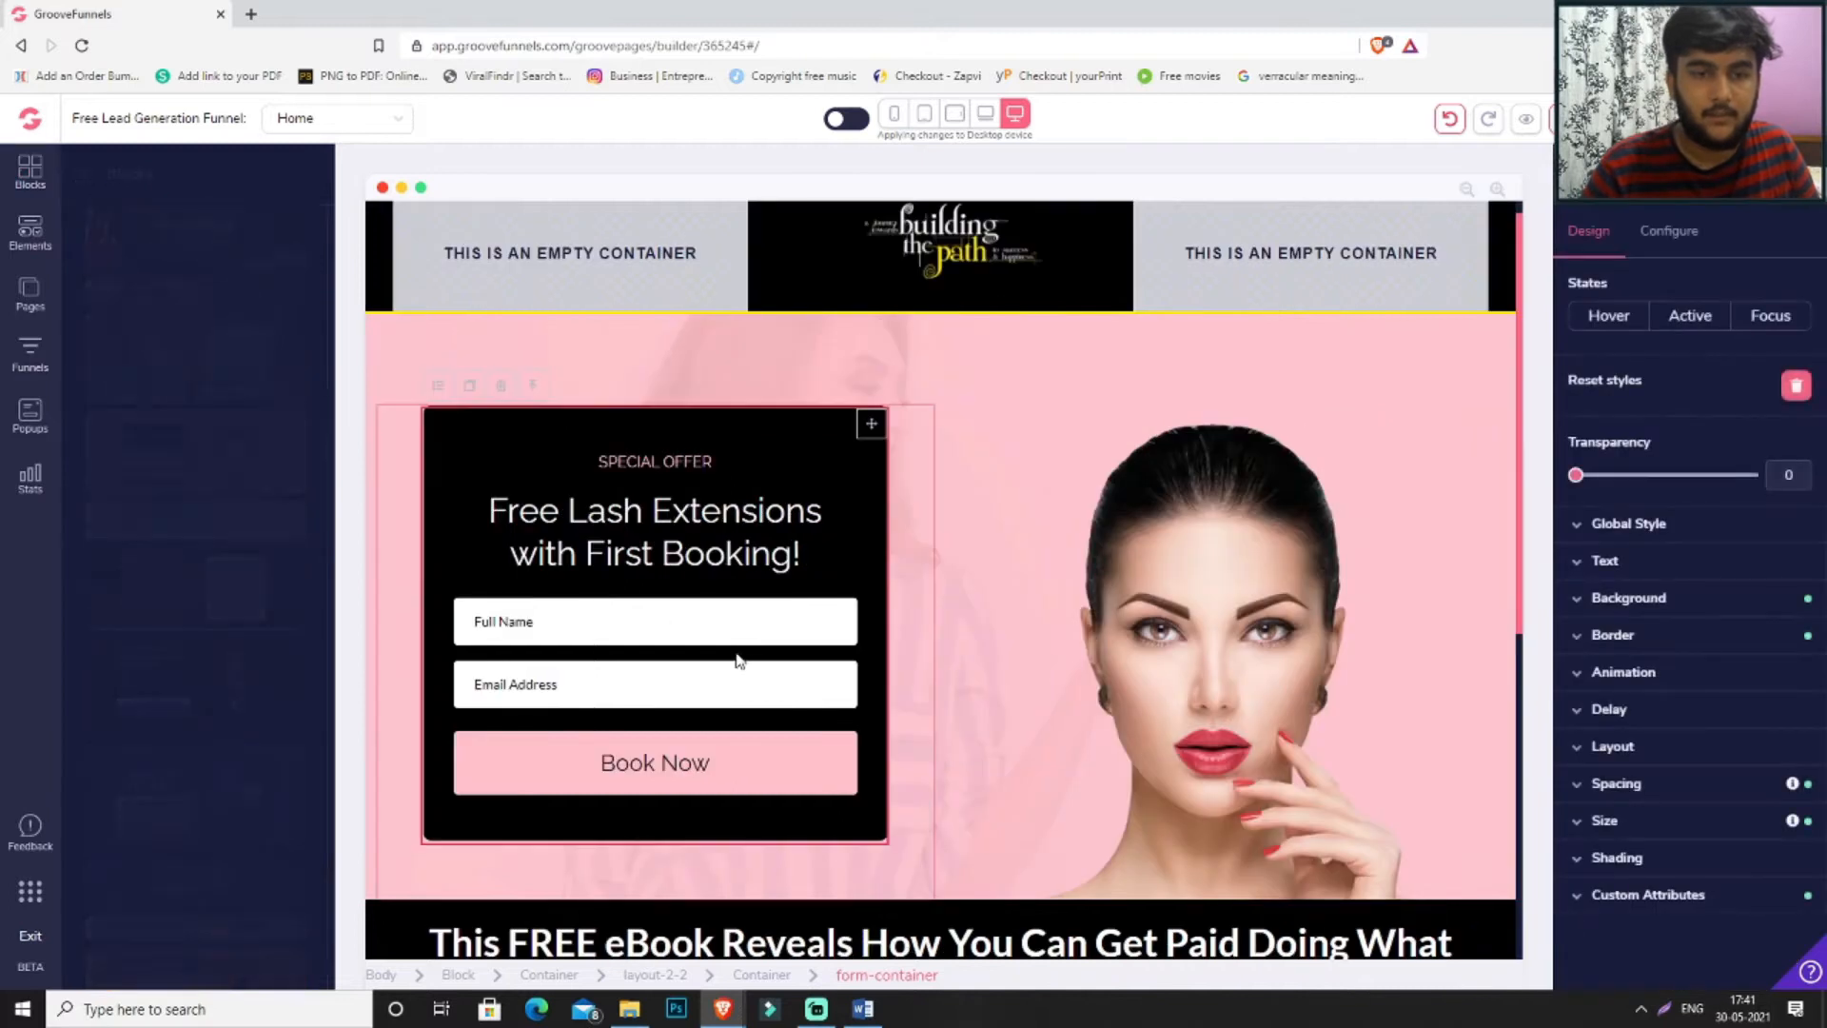
double_click(506, 658)
left_click(507, 658)
left_click(625, 602)
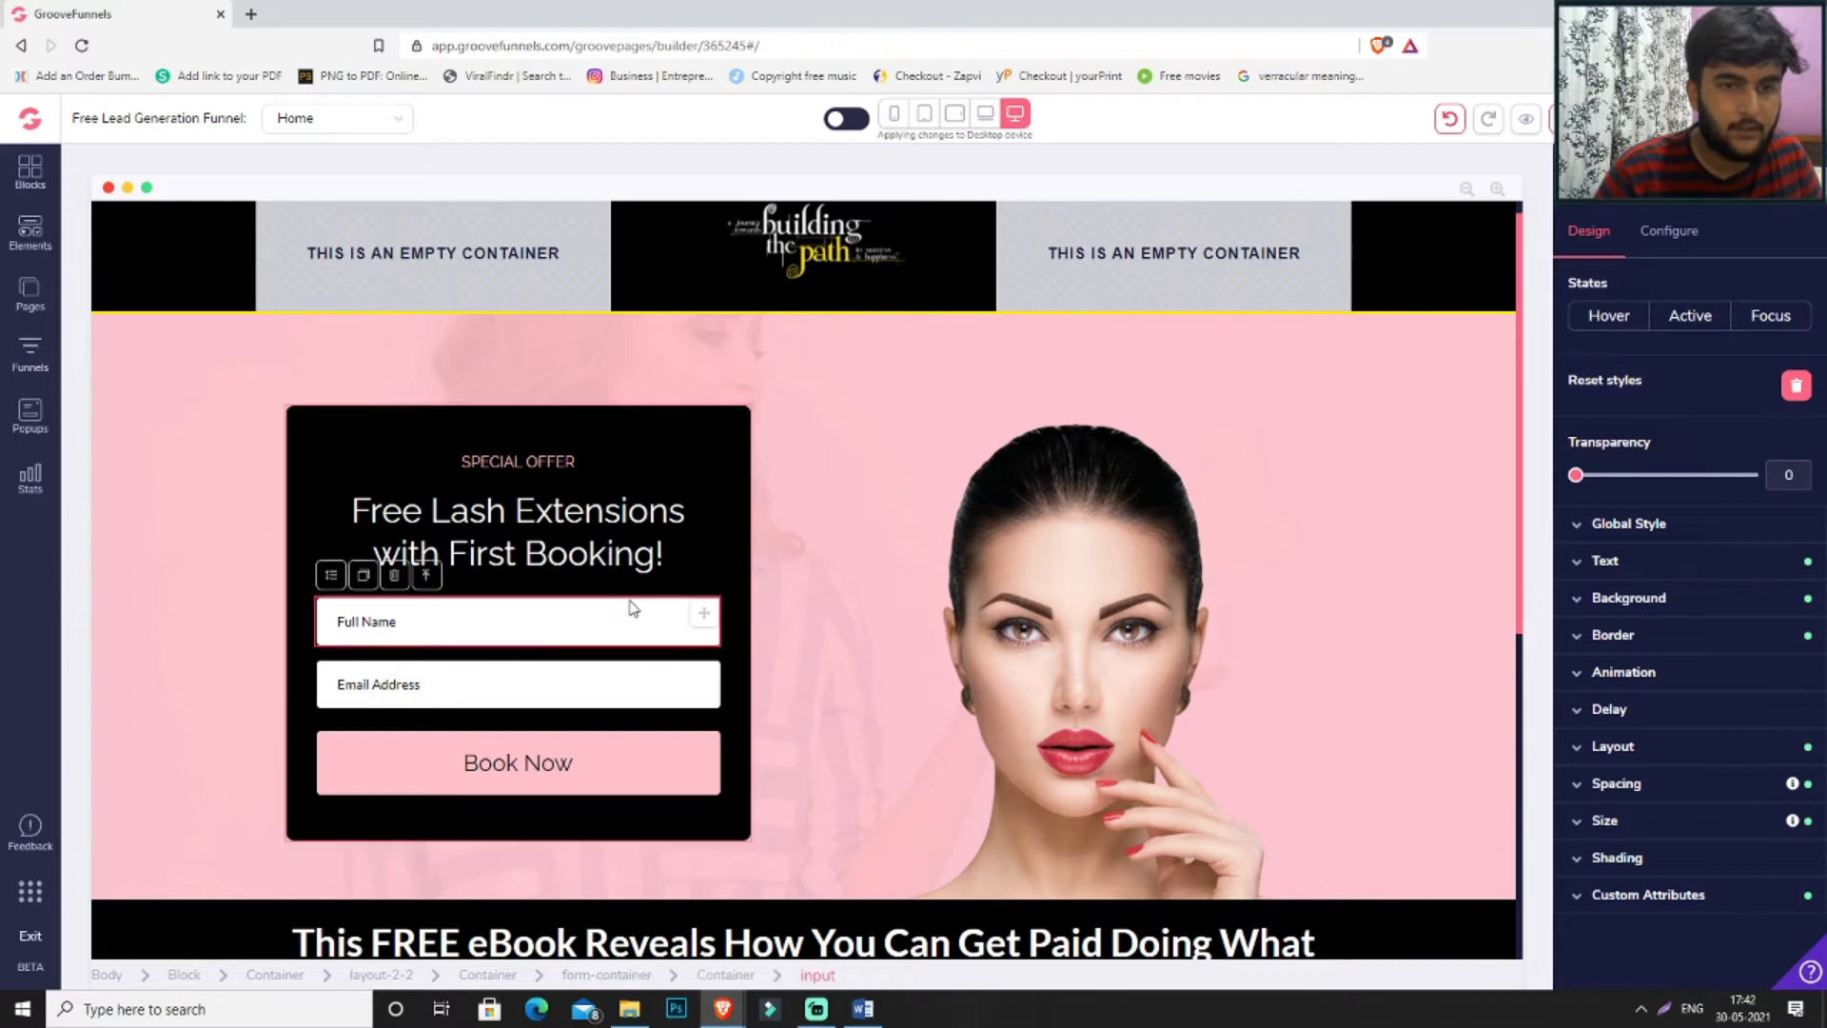
left_click(643, 660)
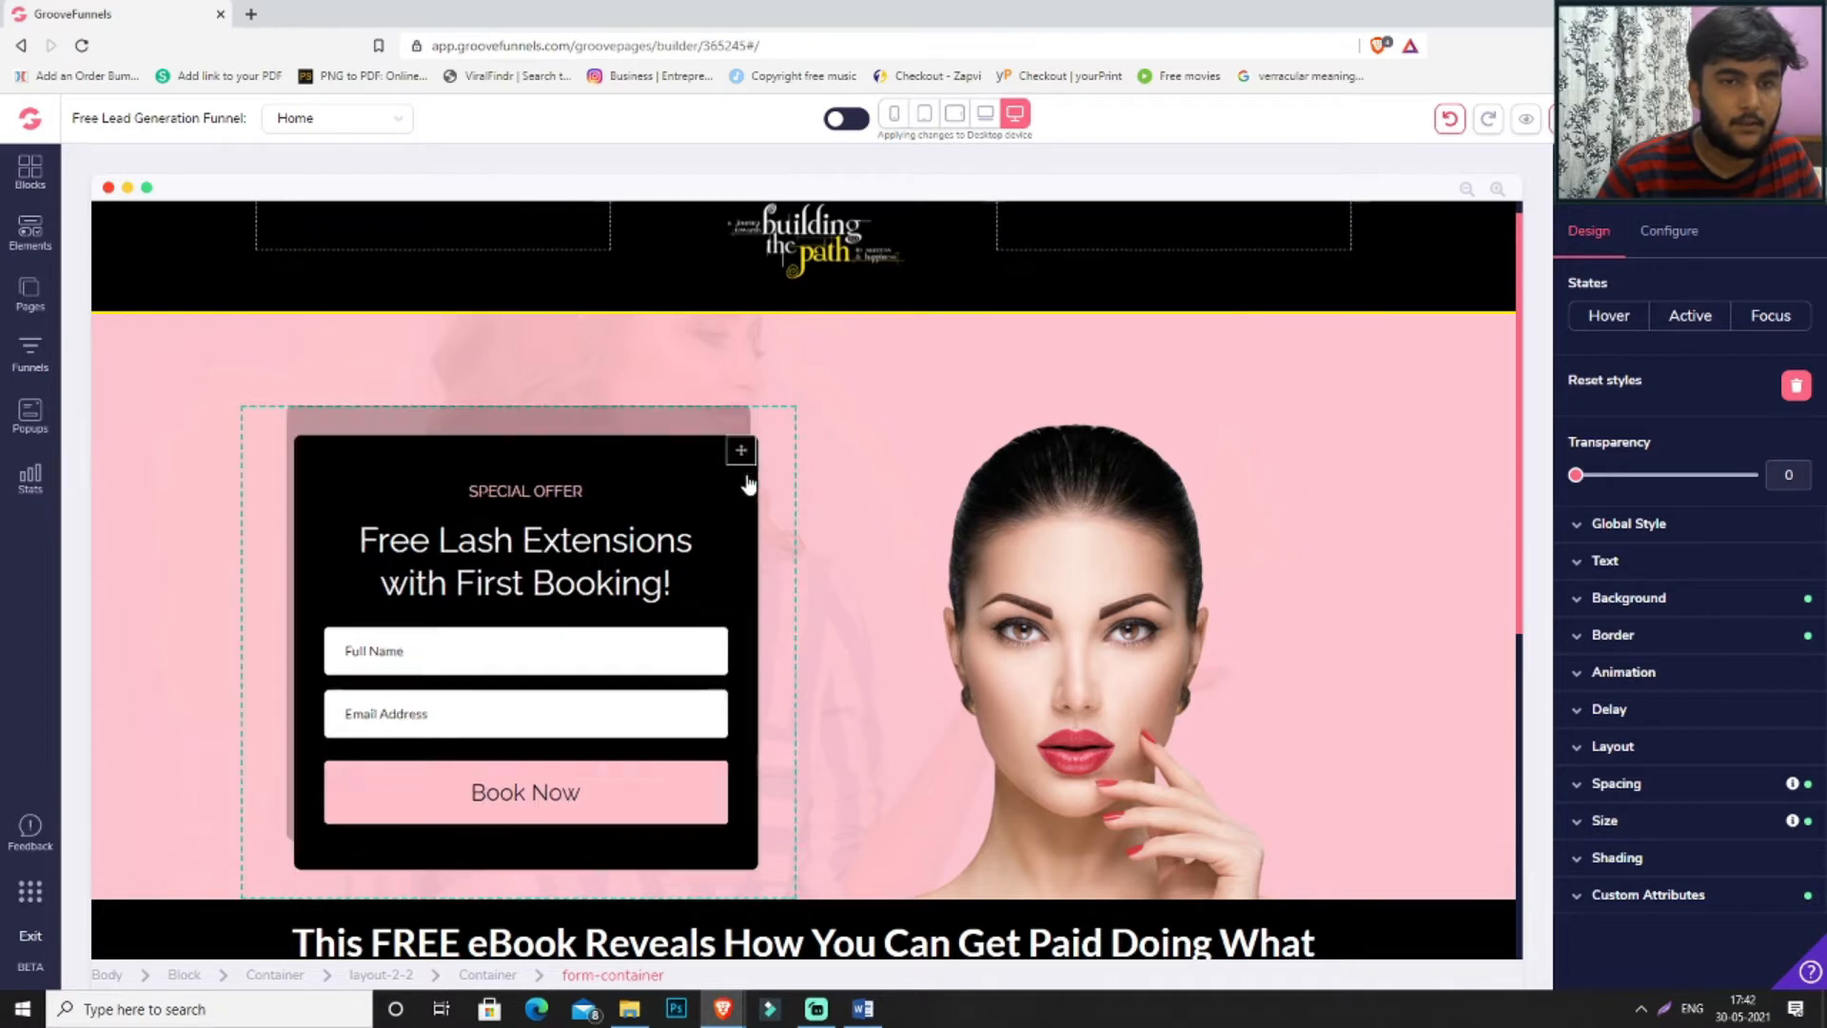
left_click(1199, 851)
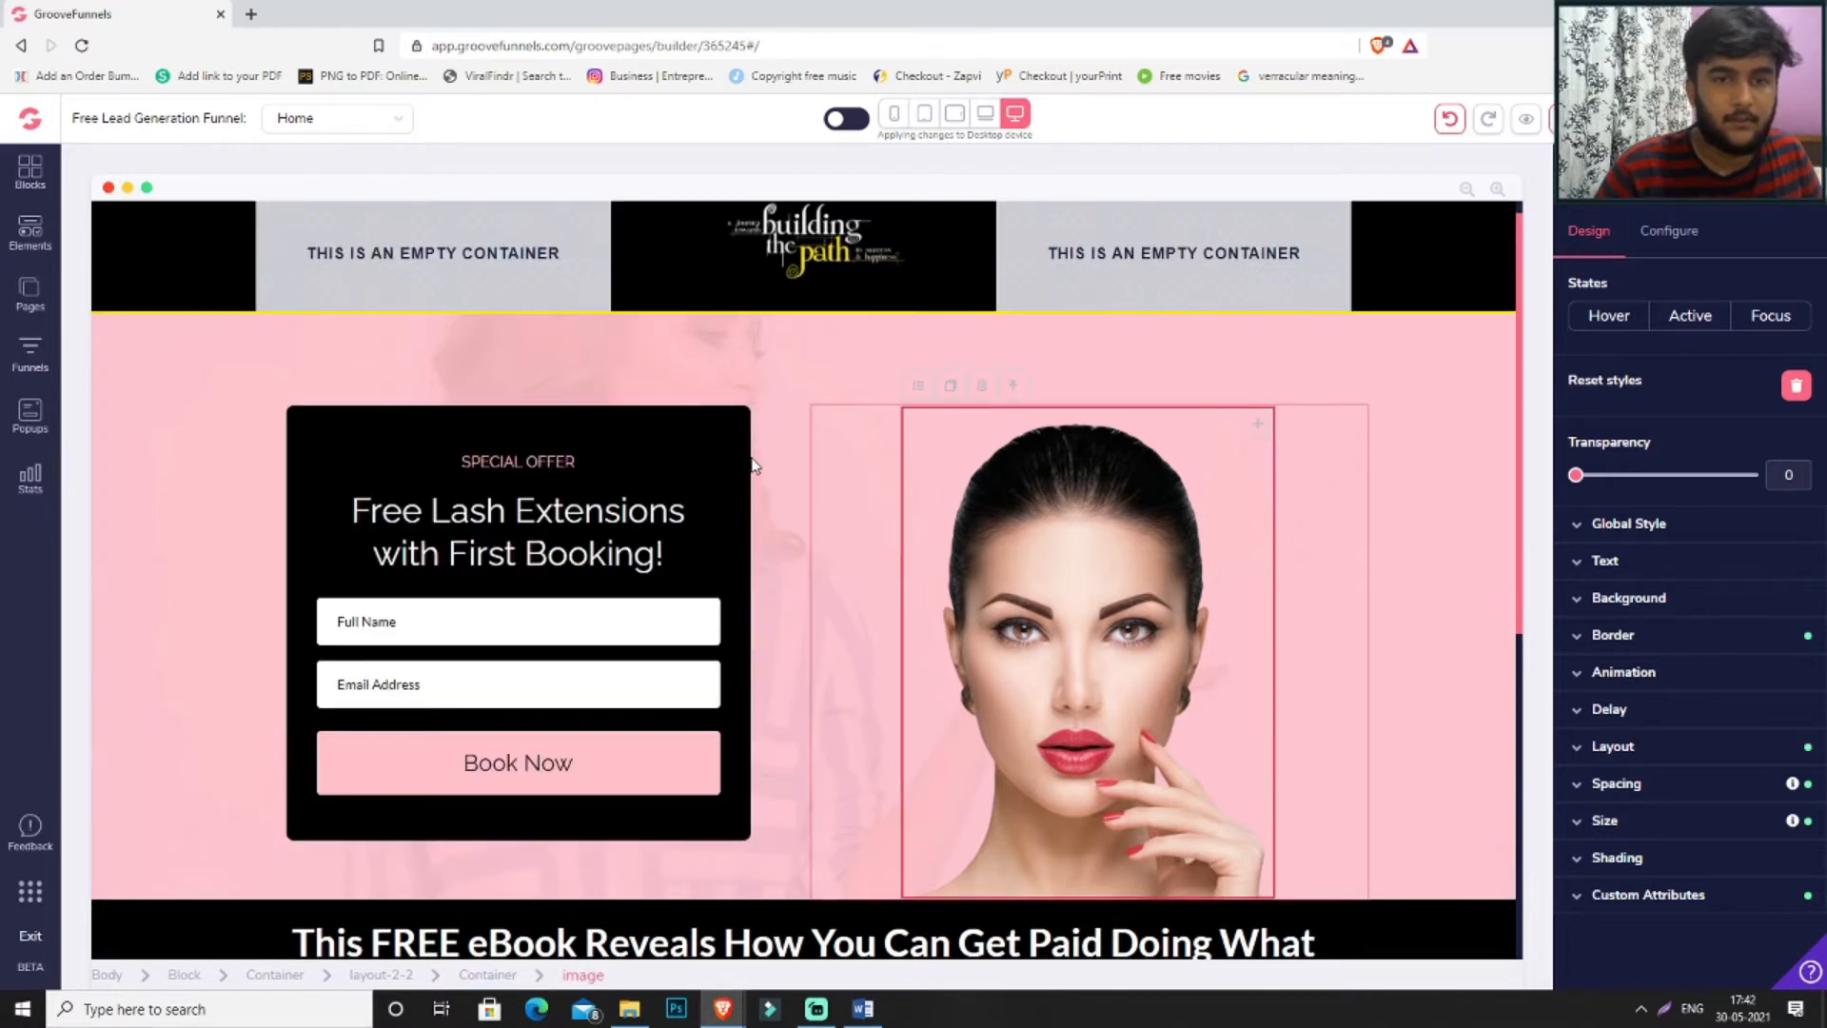
left_click_drag(734, 426, 1095, 667)
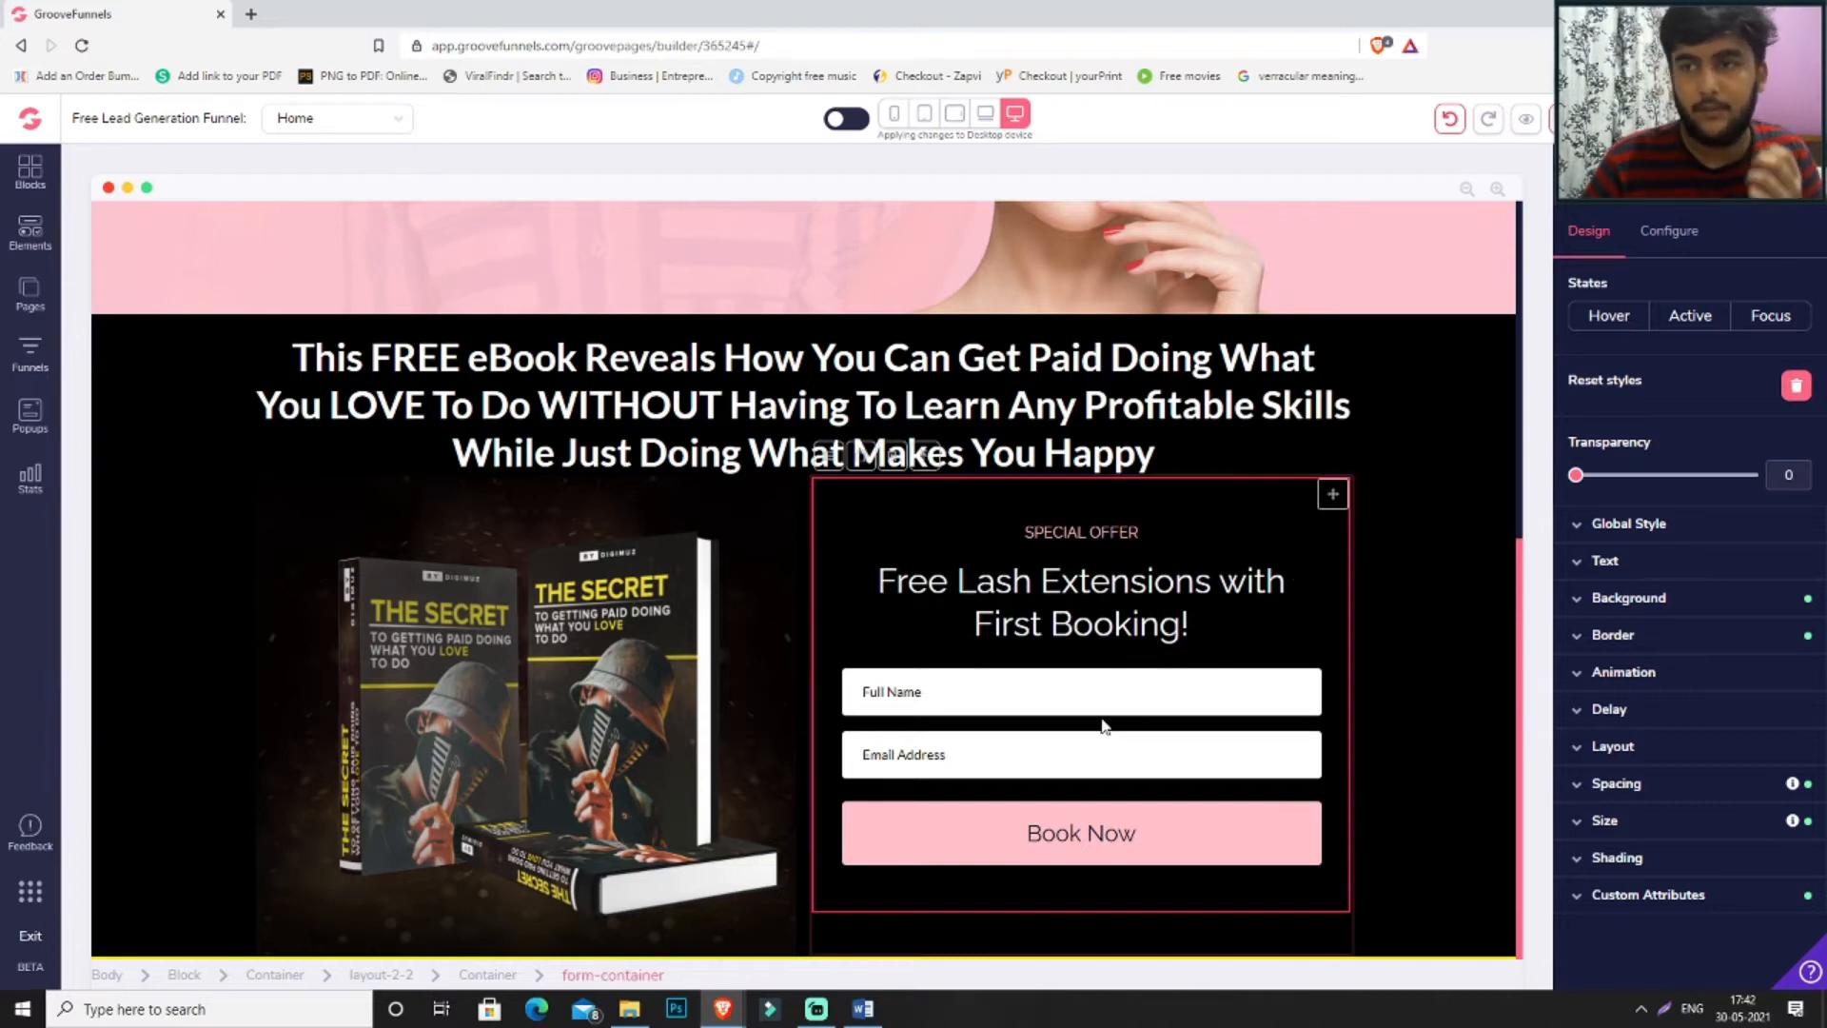
- Delete the "SPECIAL OFFER" text element from the form
left_click(1692, 244)
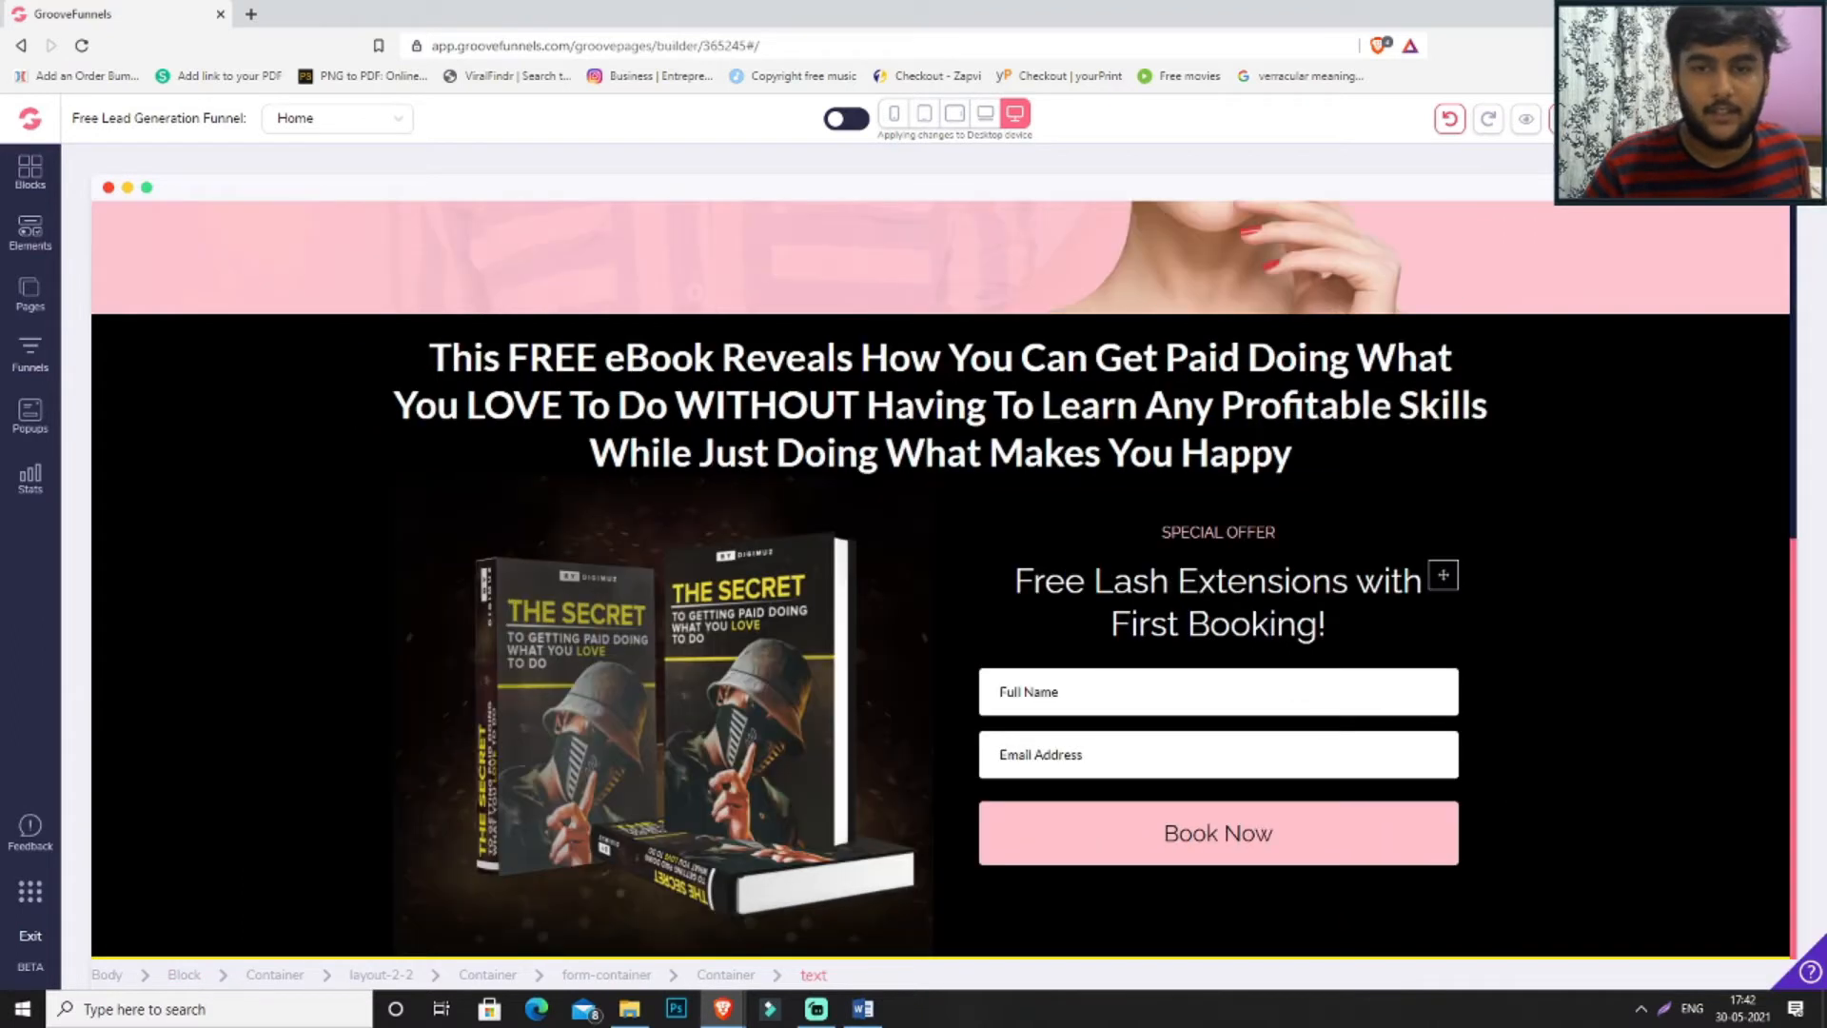
left_click(1294, 533)
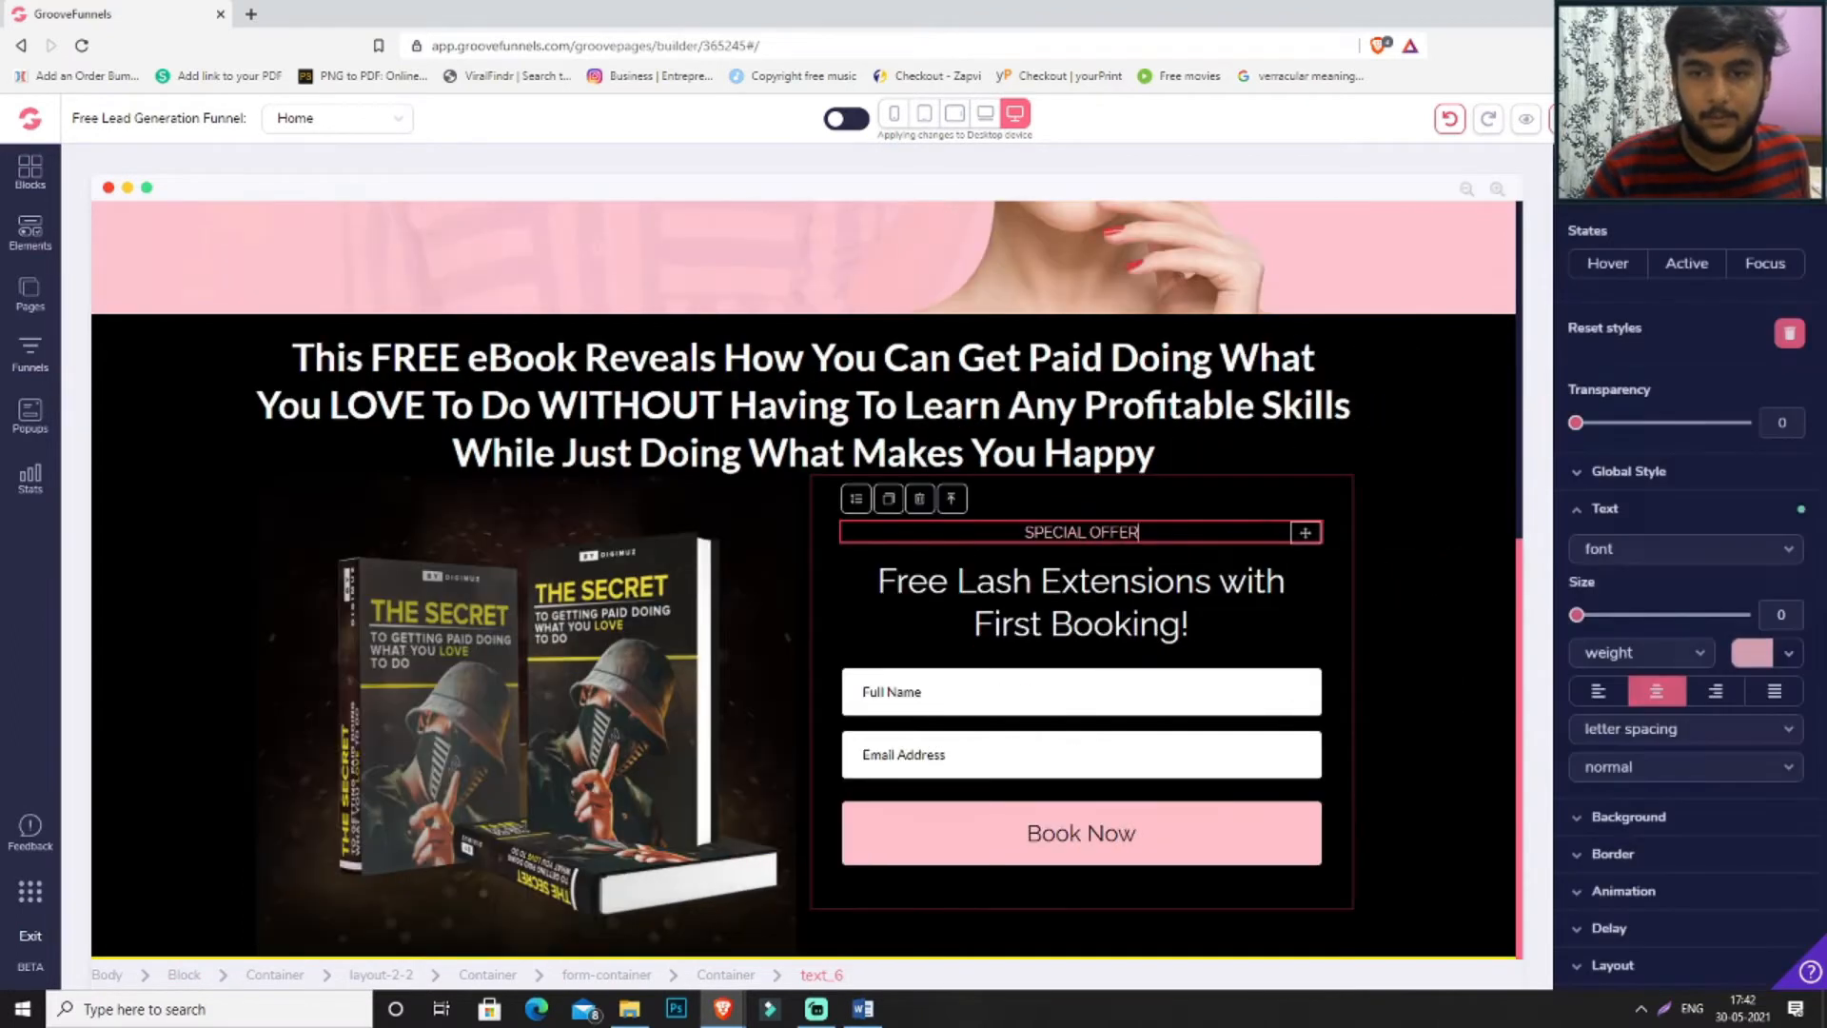
key("ctrl+a")
key("BackSpace")
left_click(919, 499)
- Replace the form's heading with "Where do we deliver this free eBook?"
left_click(1044, 592)
key("ctrl+a")
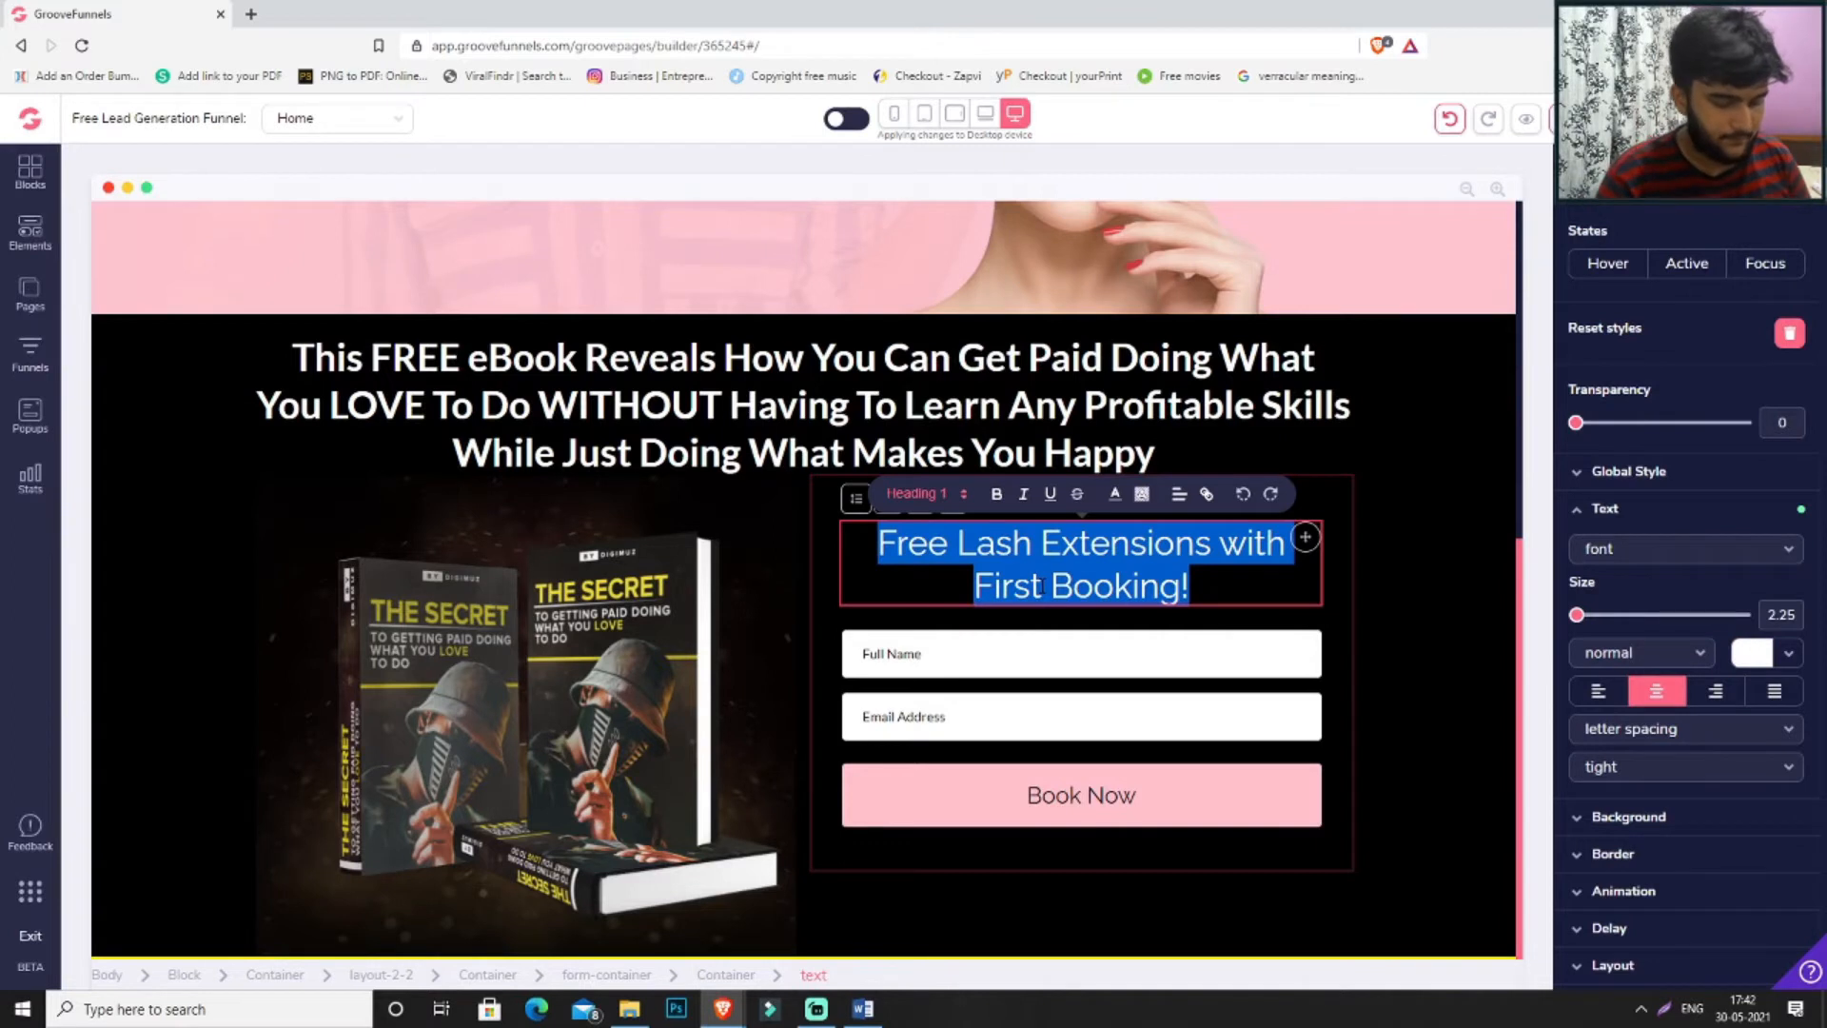
type("Where do we")
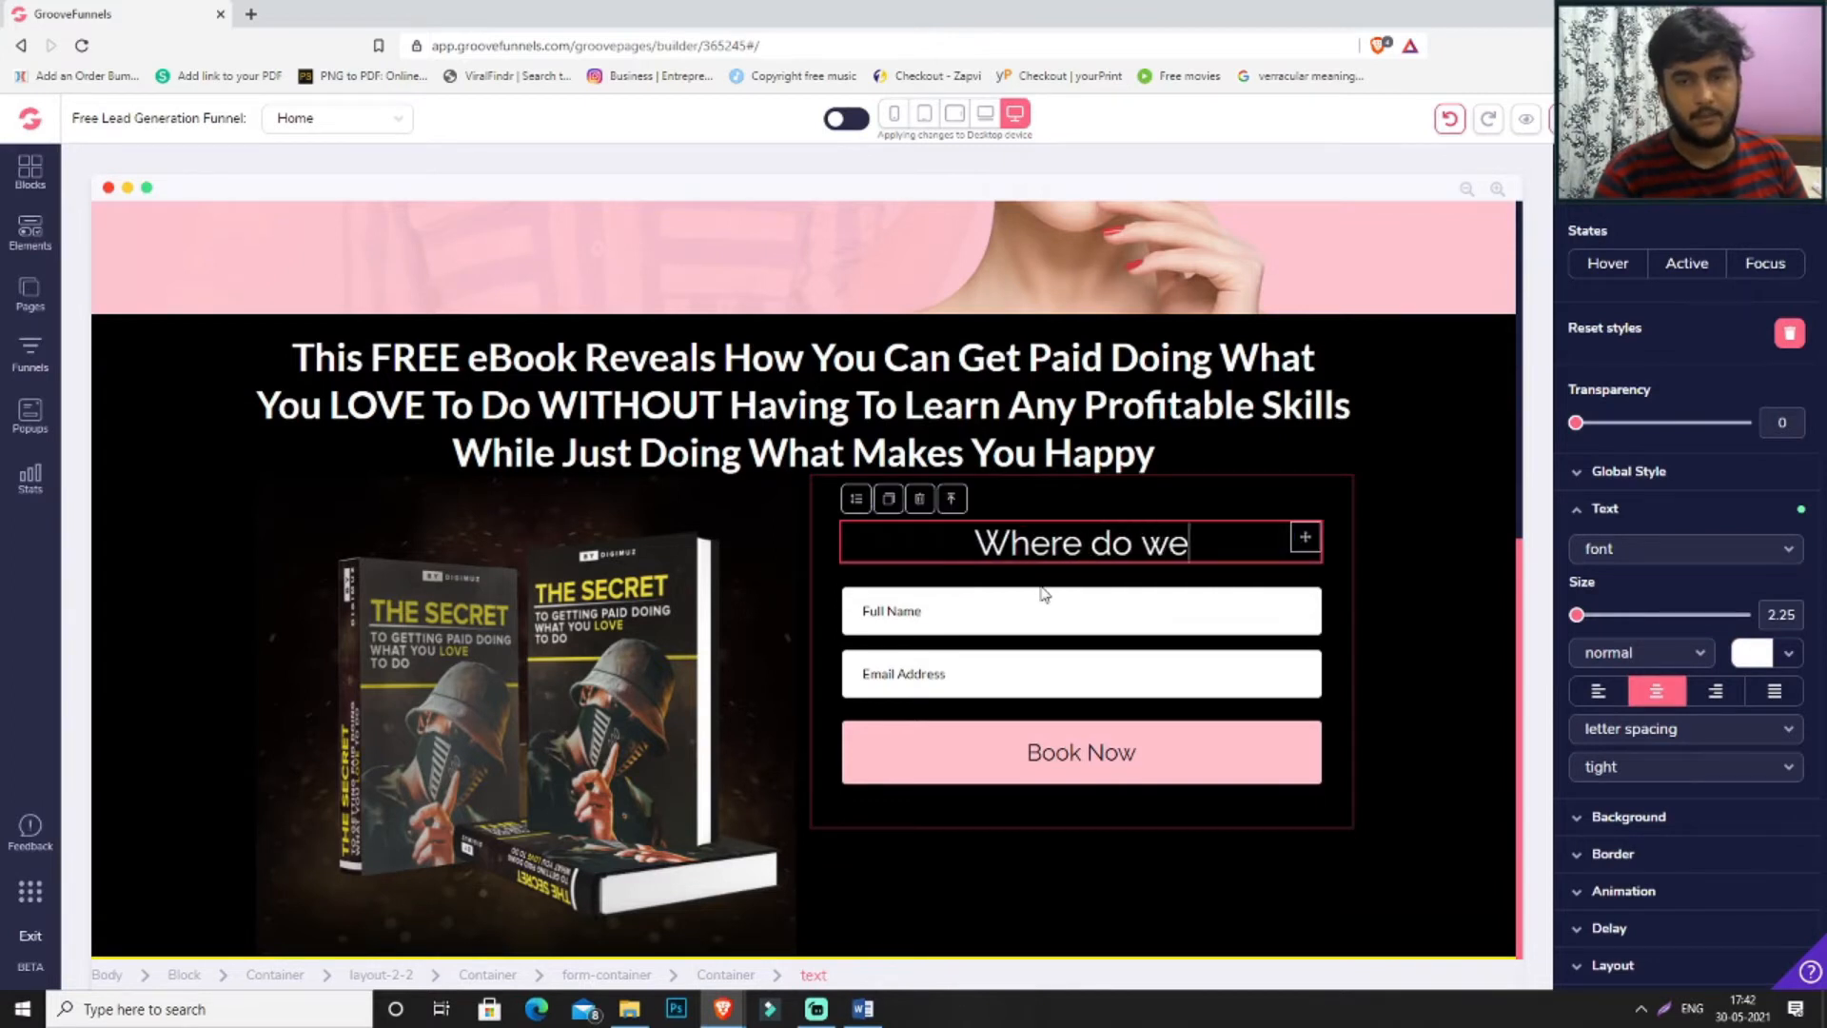
type(" deliver f")
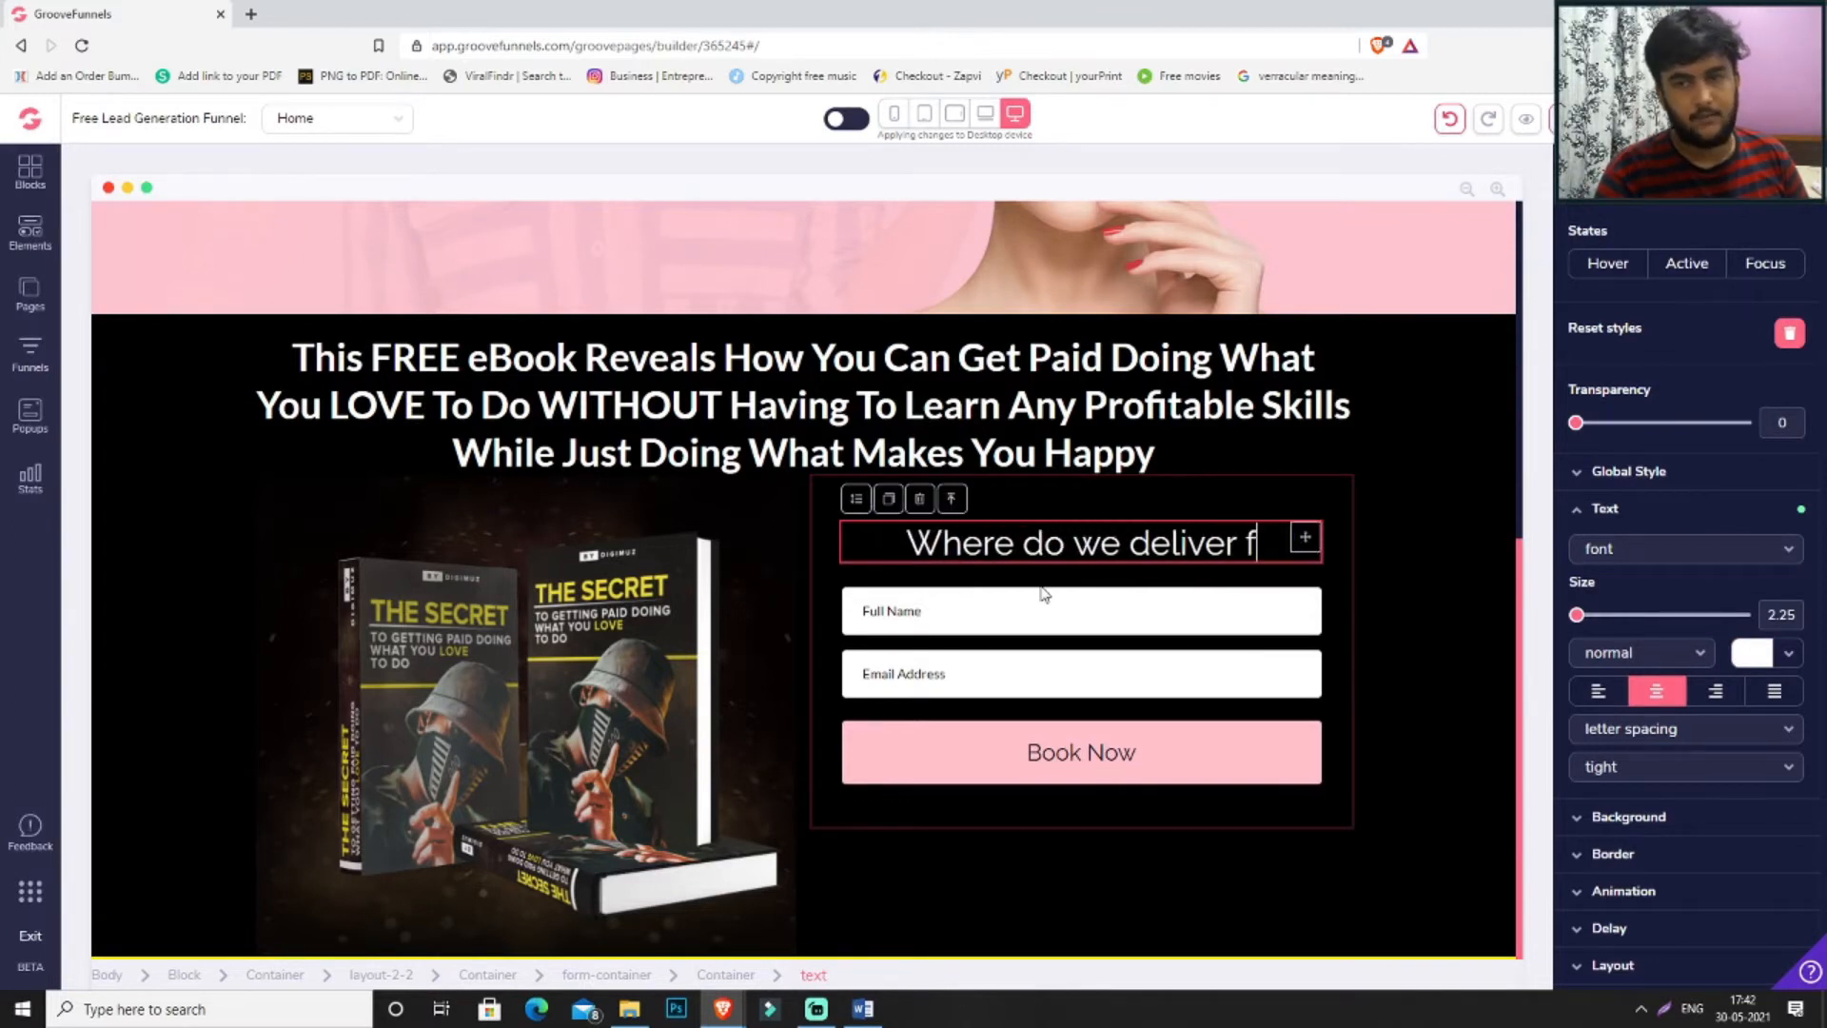
key("BackSpace")
type("this free eBook?")
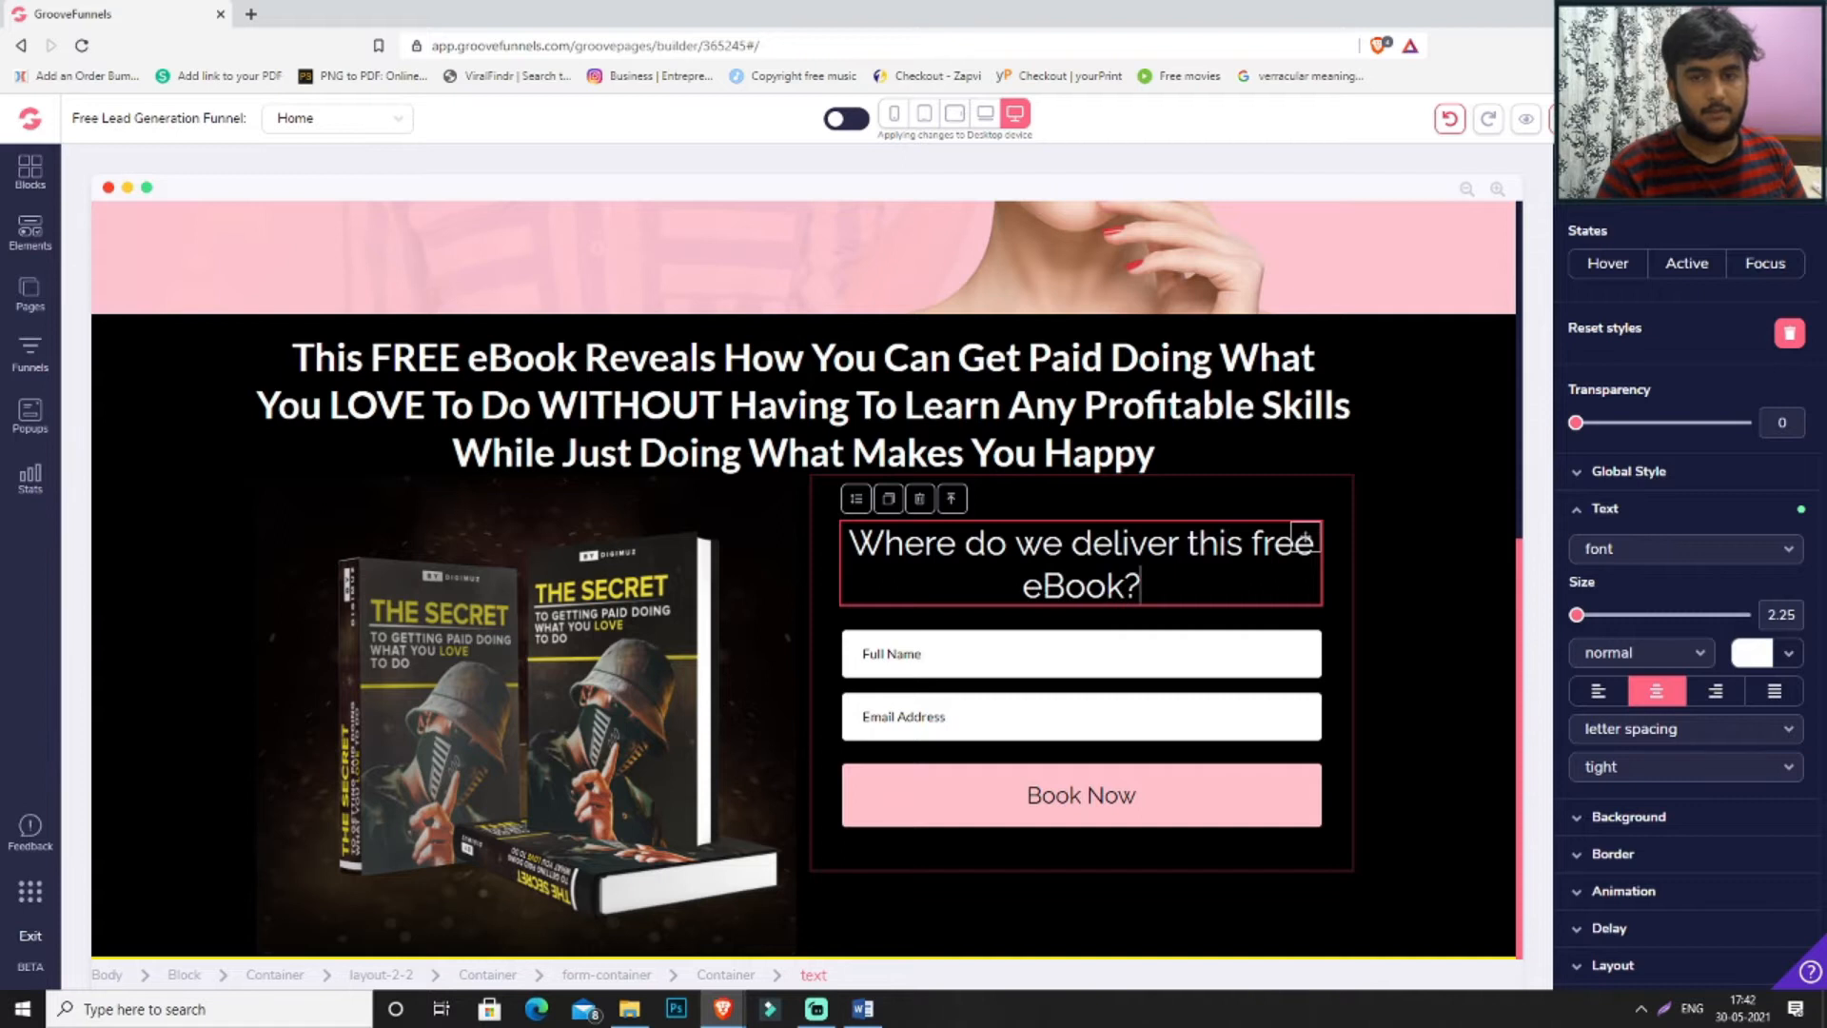
- Set the form heading's text size to 23
key("ctrl+a")
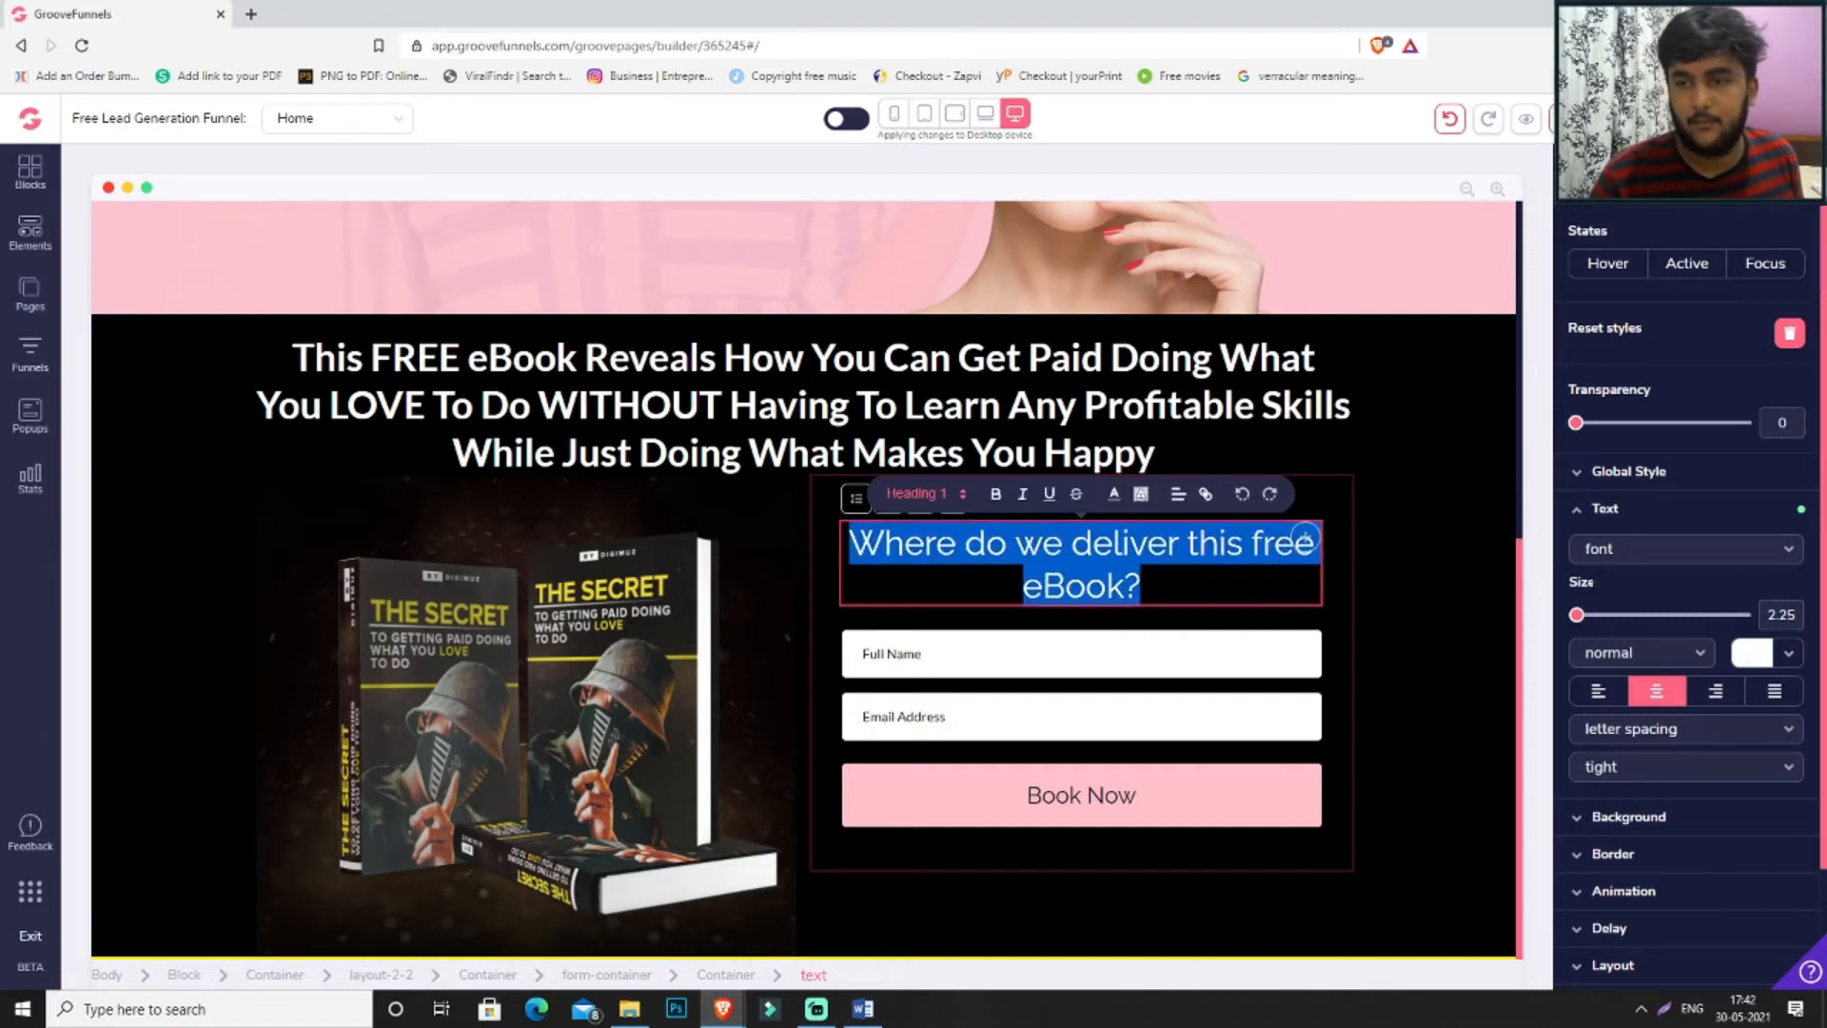
left_click_drag(1586, 617, 1602, 616)
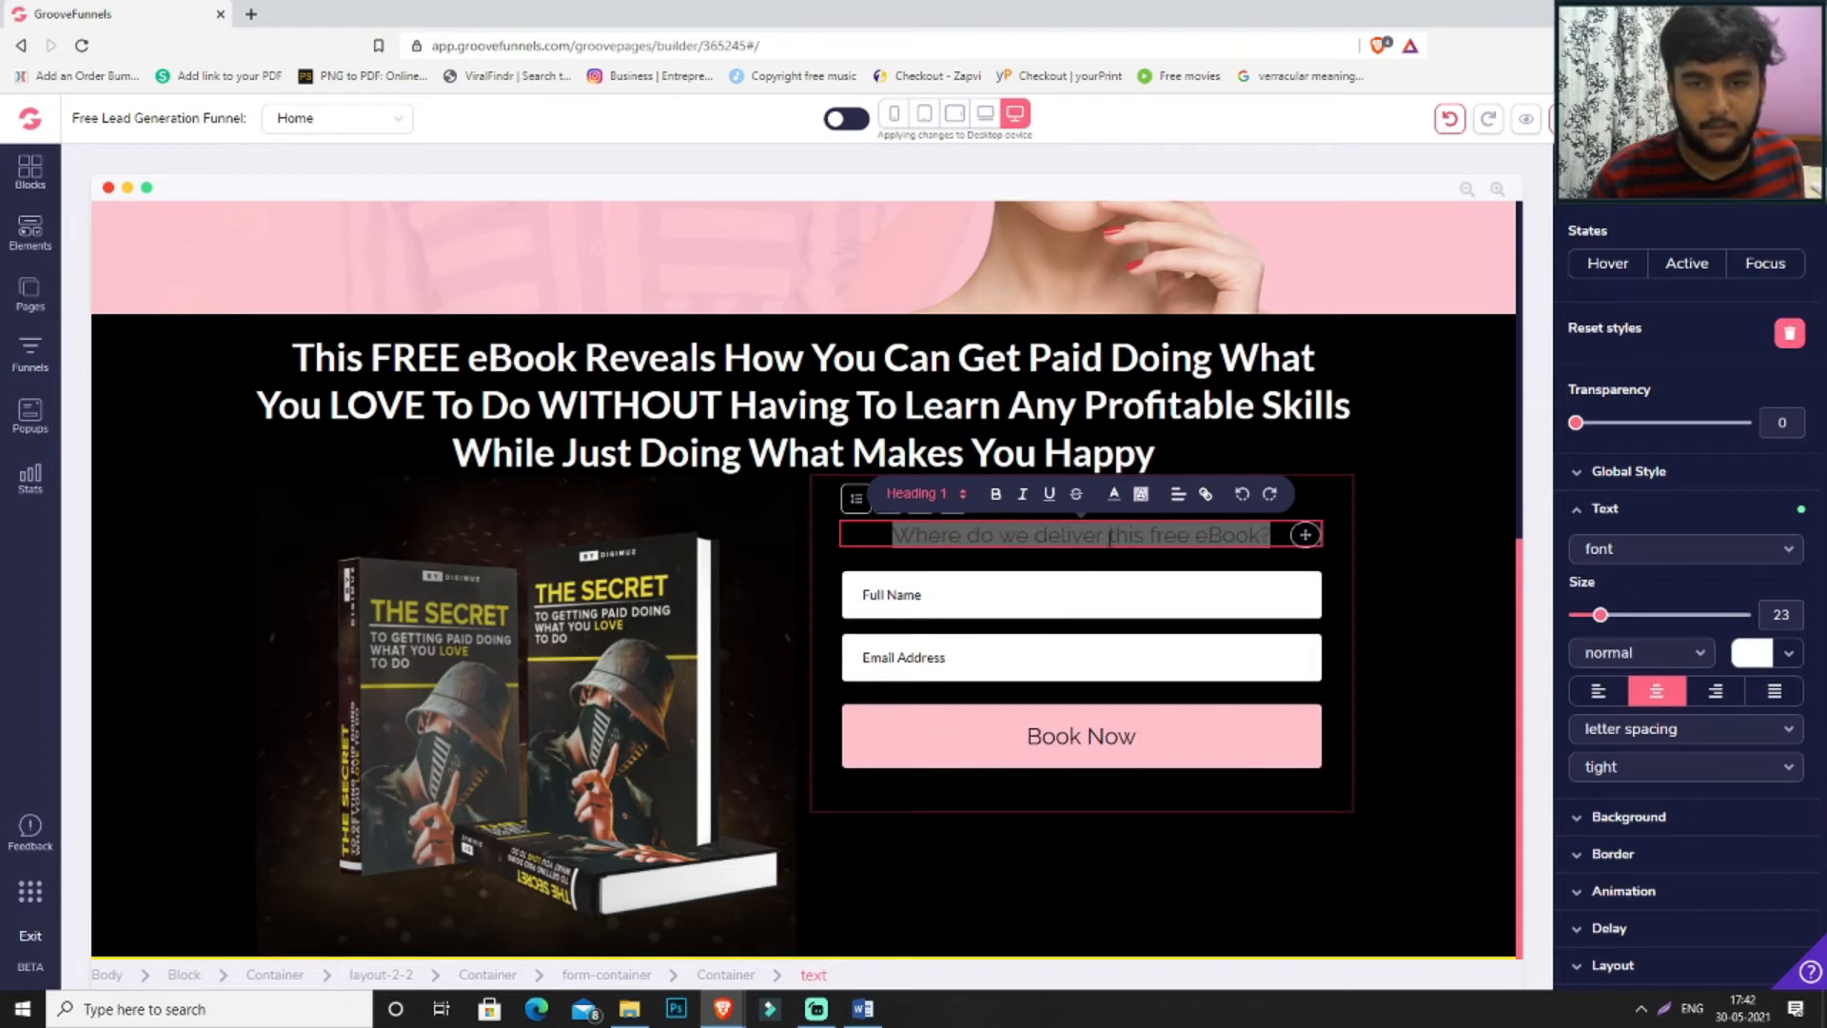
left_click(960, 582)
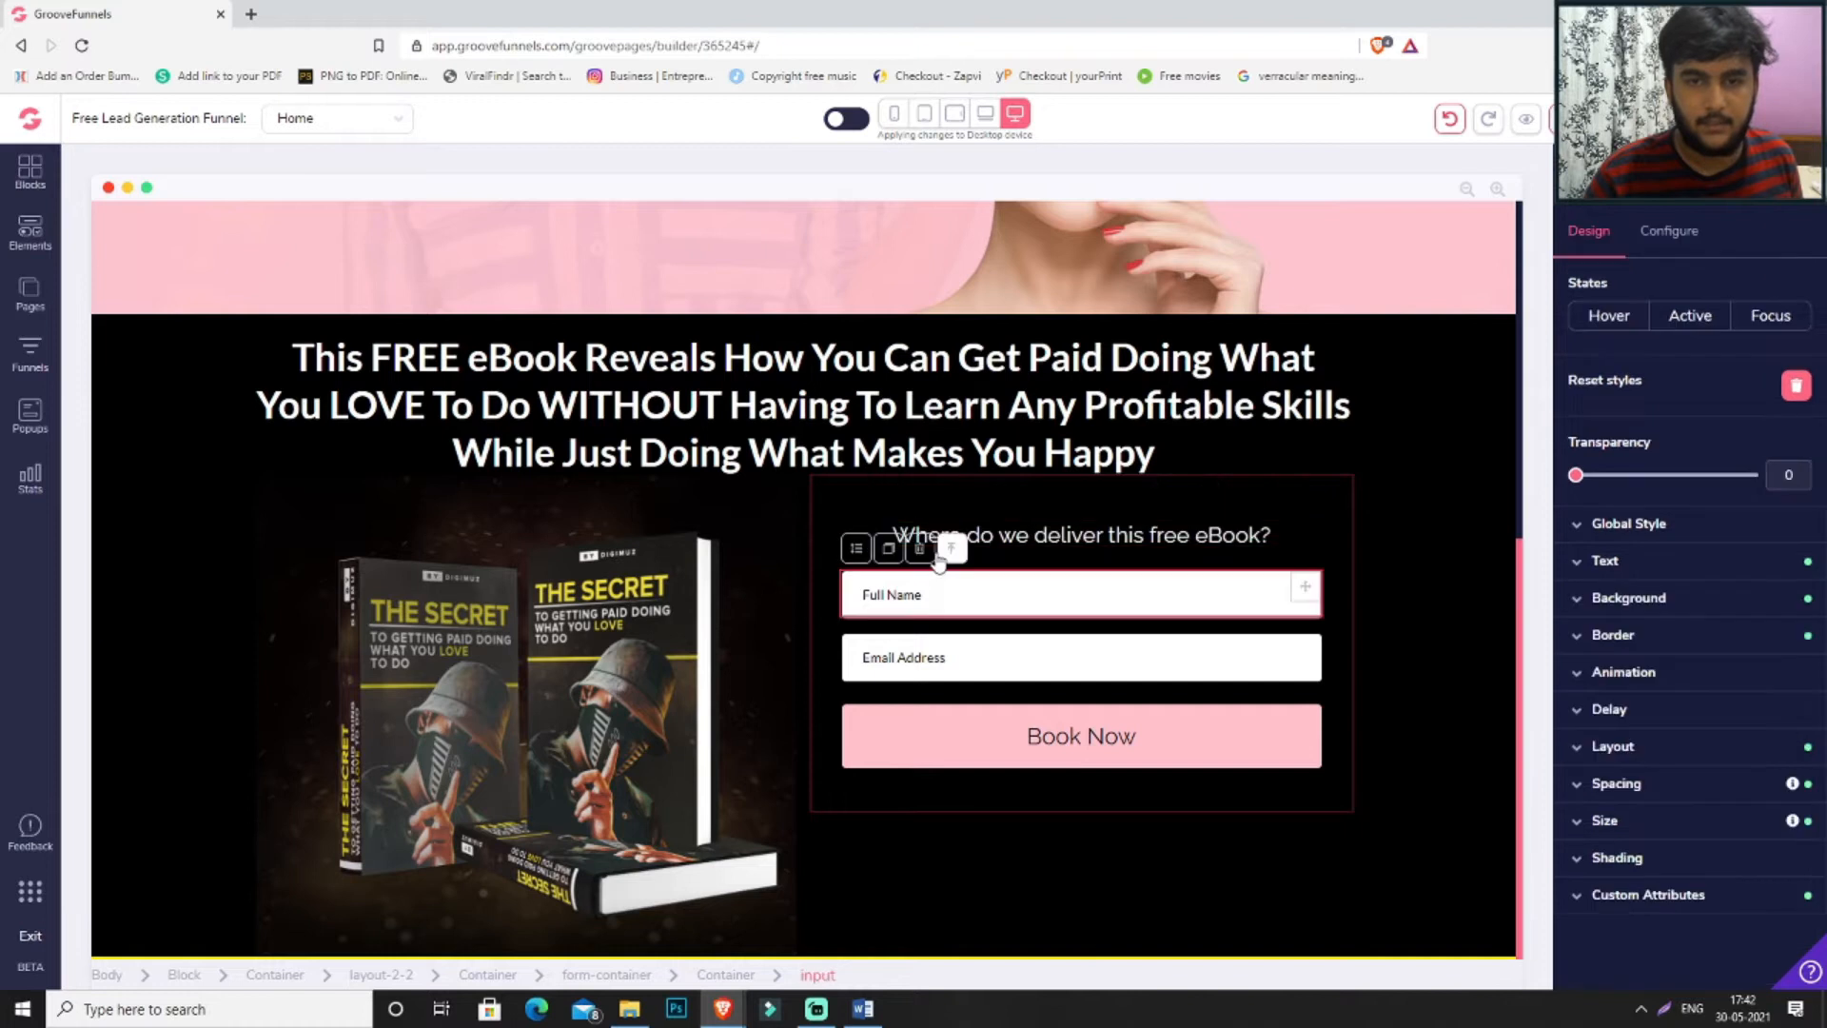
- Duplicate the form heading and move the copy below the "Book Now" button
left_click(970, 537)
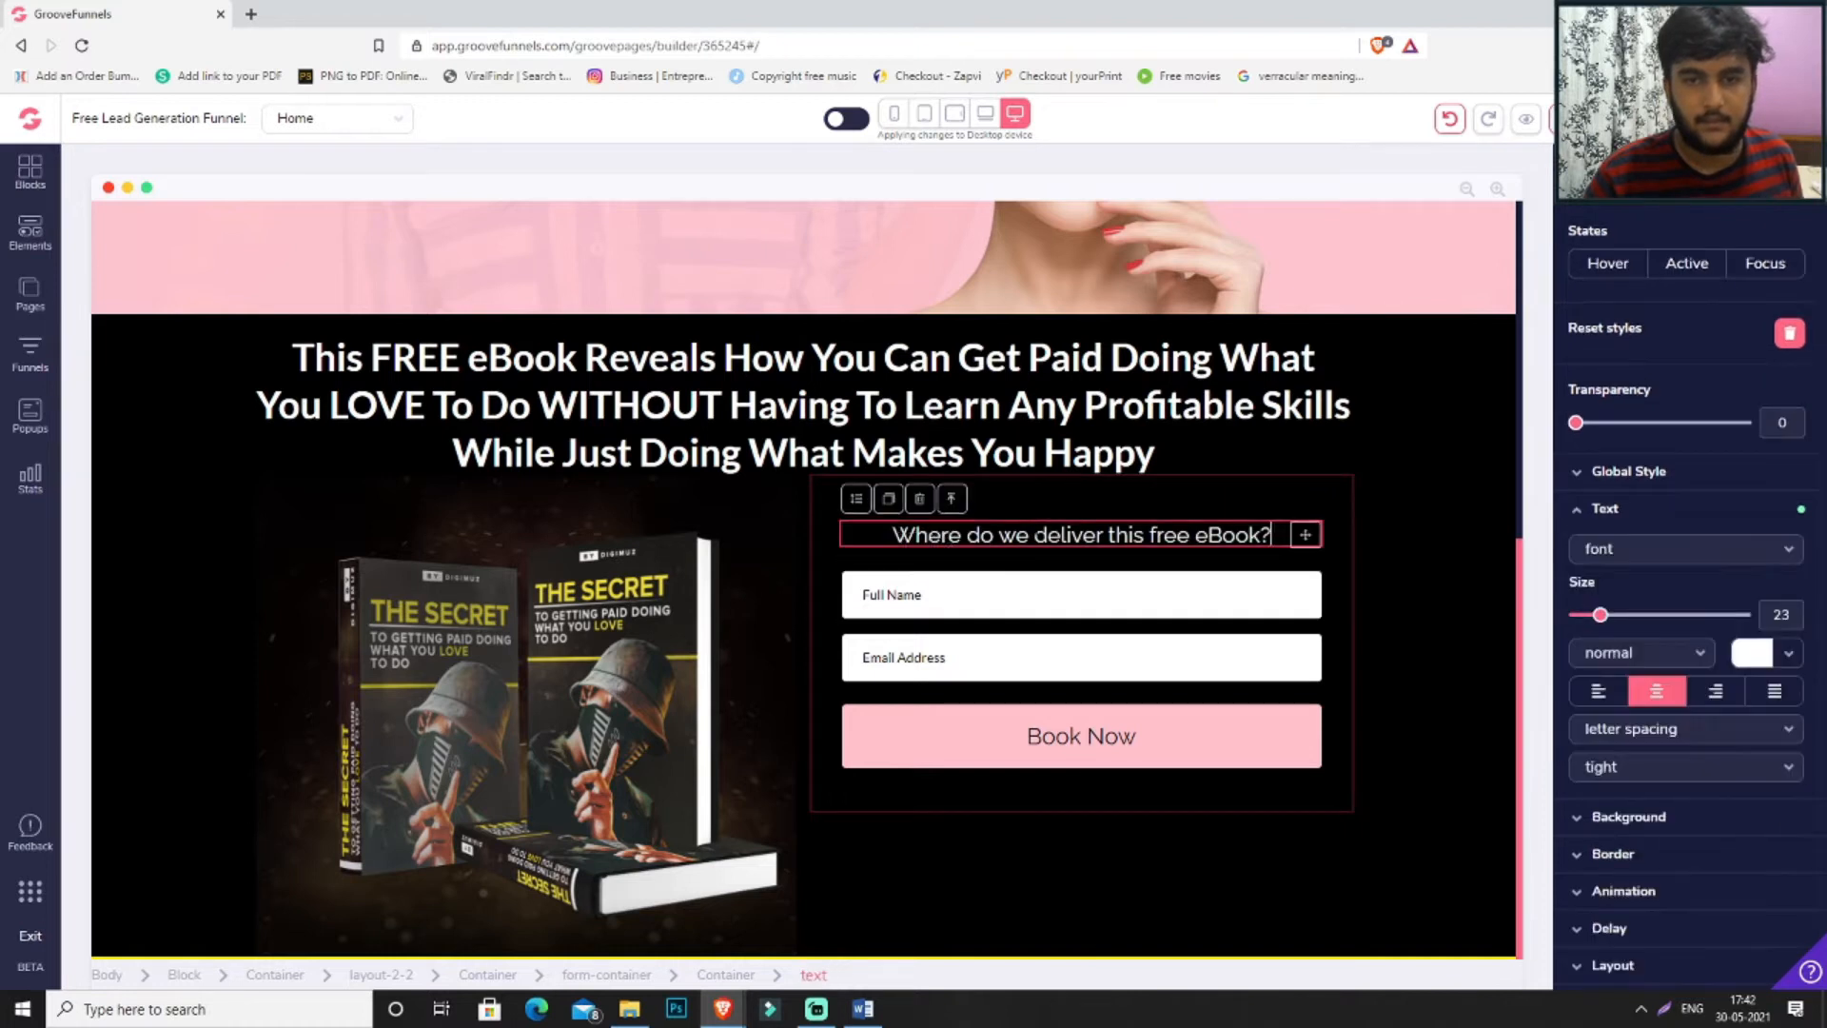
left_click(887, 501)
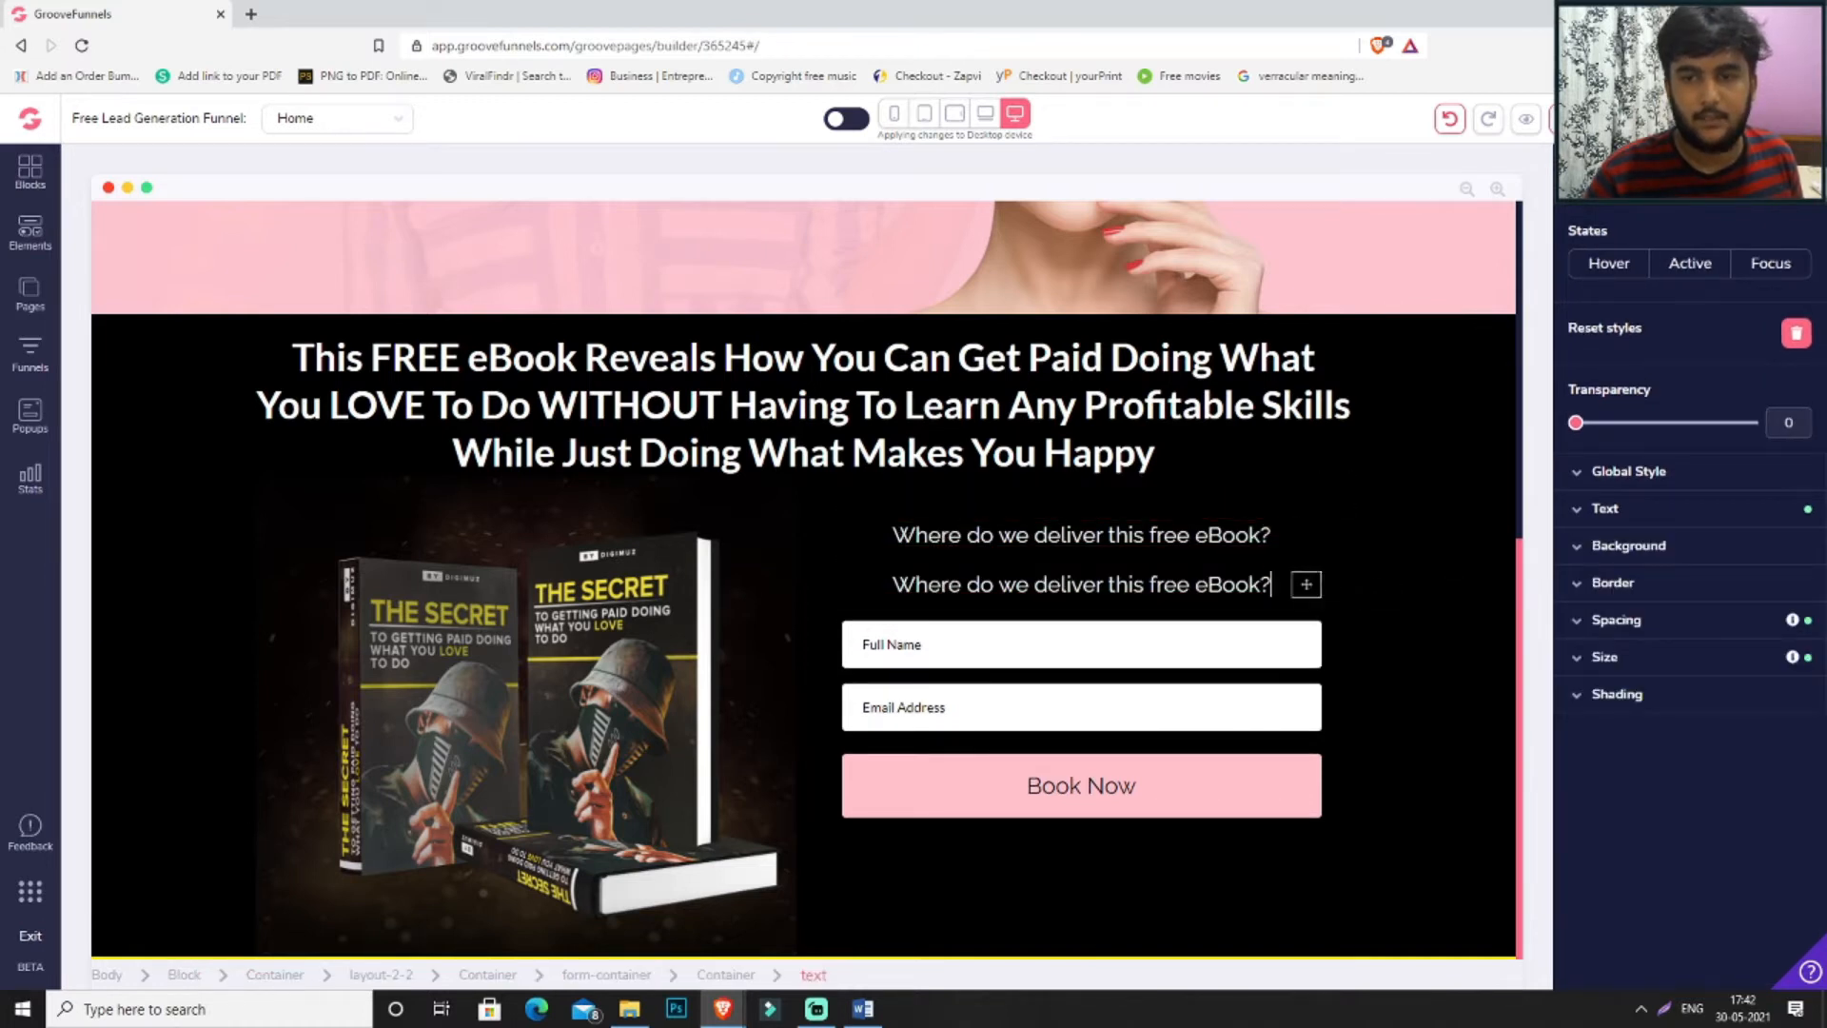
left_click_drag(1292, 592, 1287, 788)
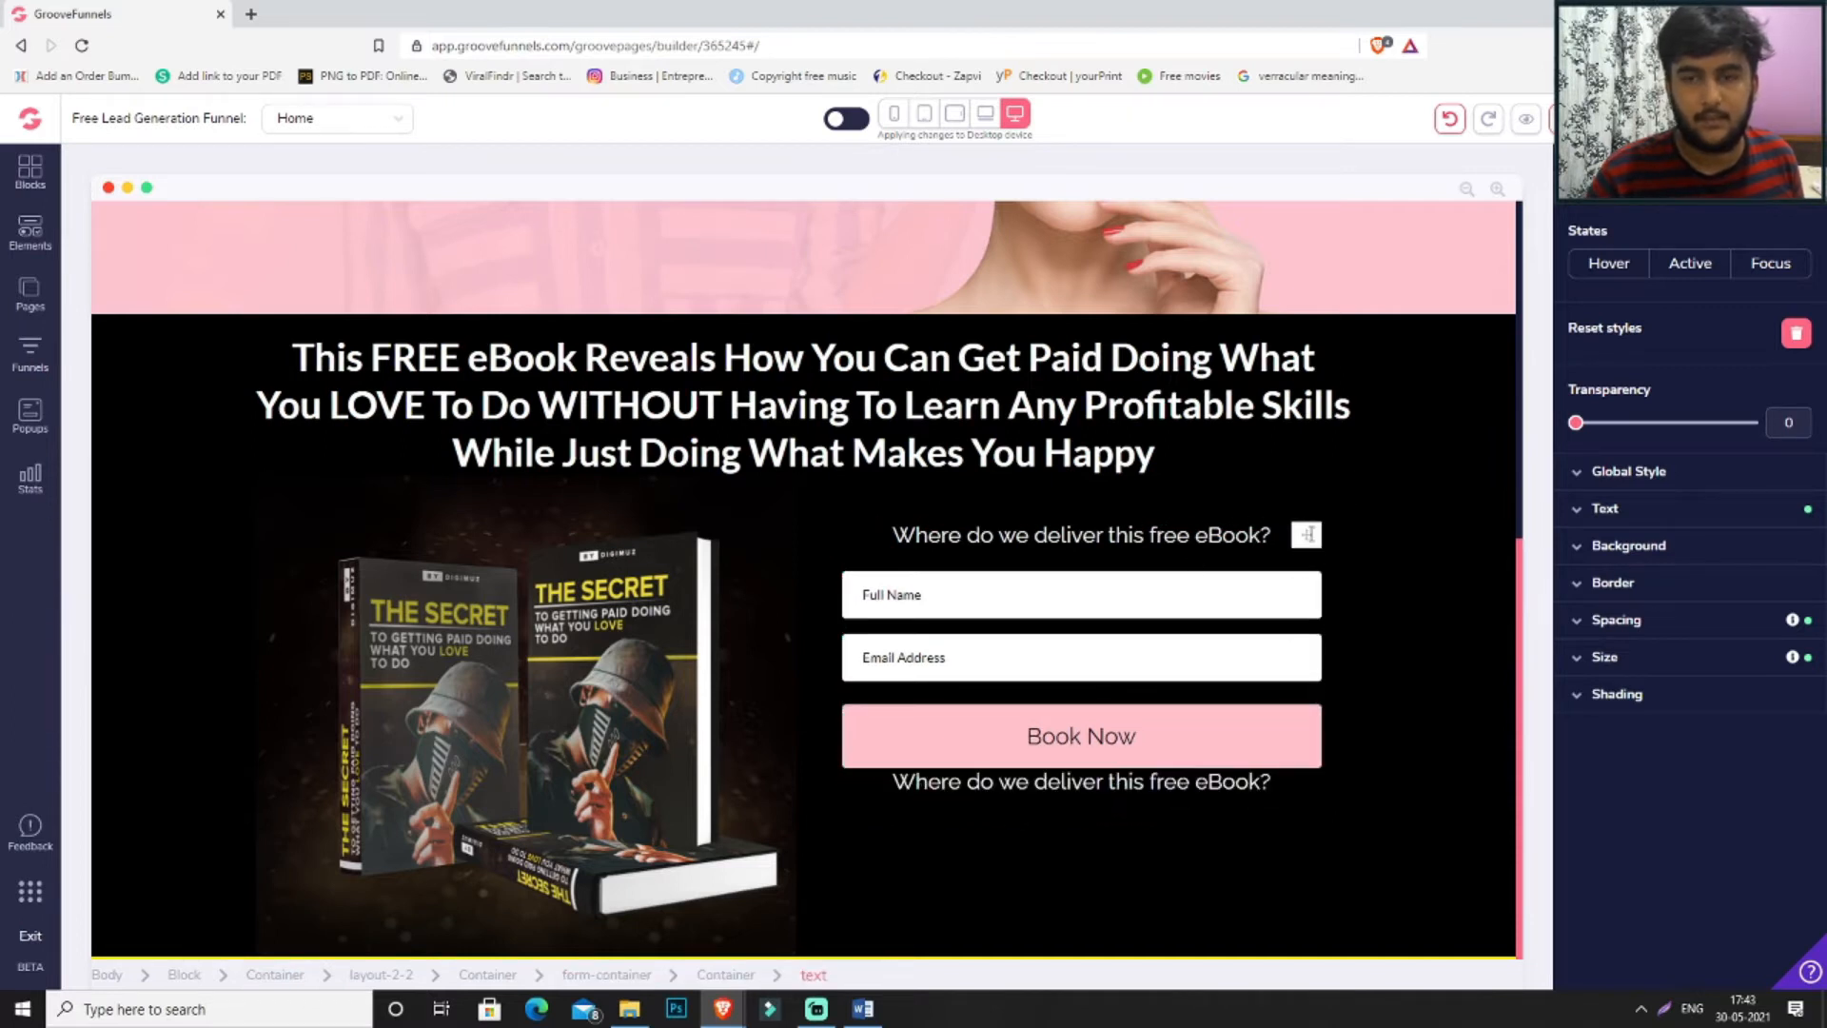
- Replace the duplicated text below the "Book Now" button with "** You will never get spammed - We Protect Your Privacy" copied from the Word document
scroll(1330, 544, "up", 1)
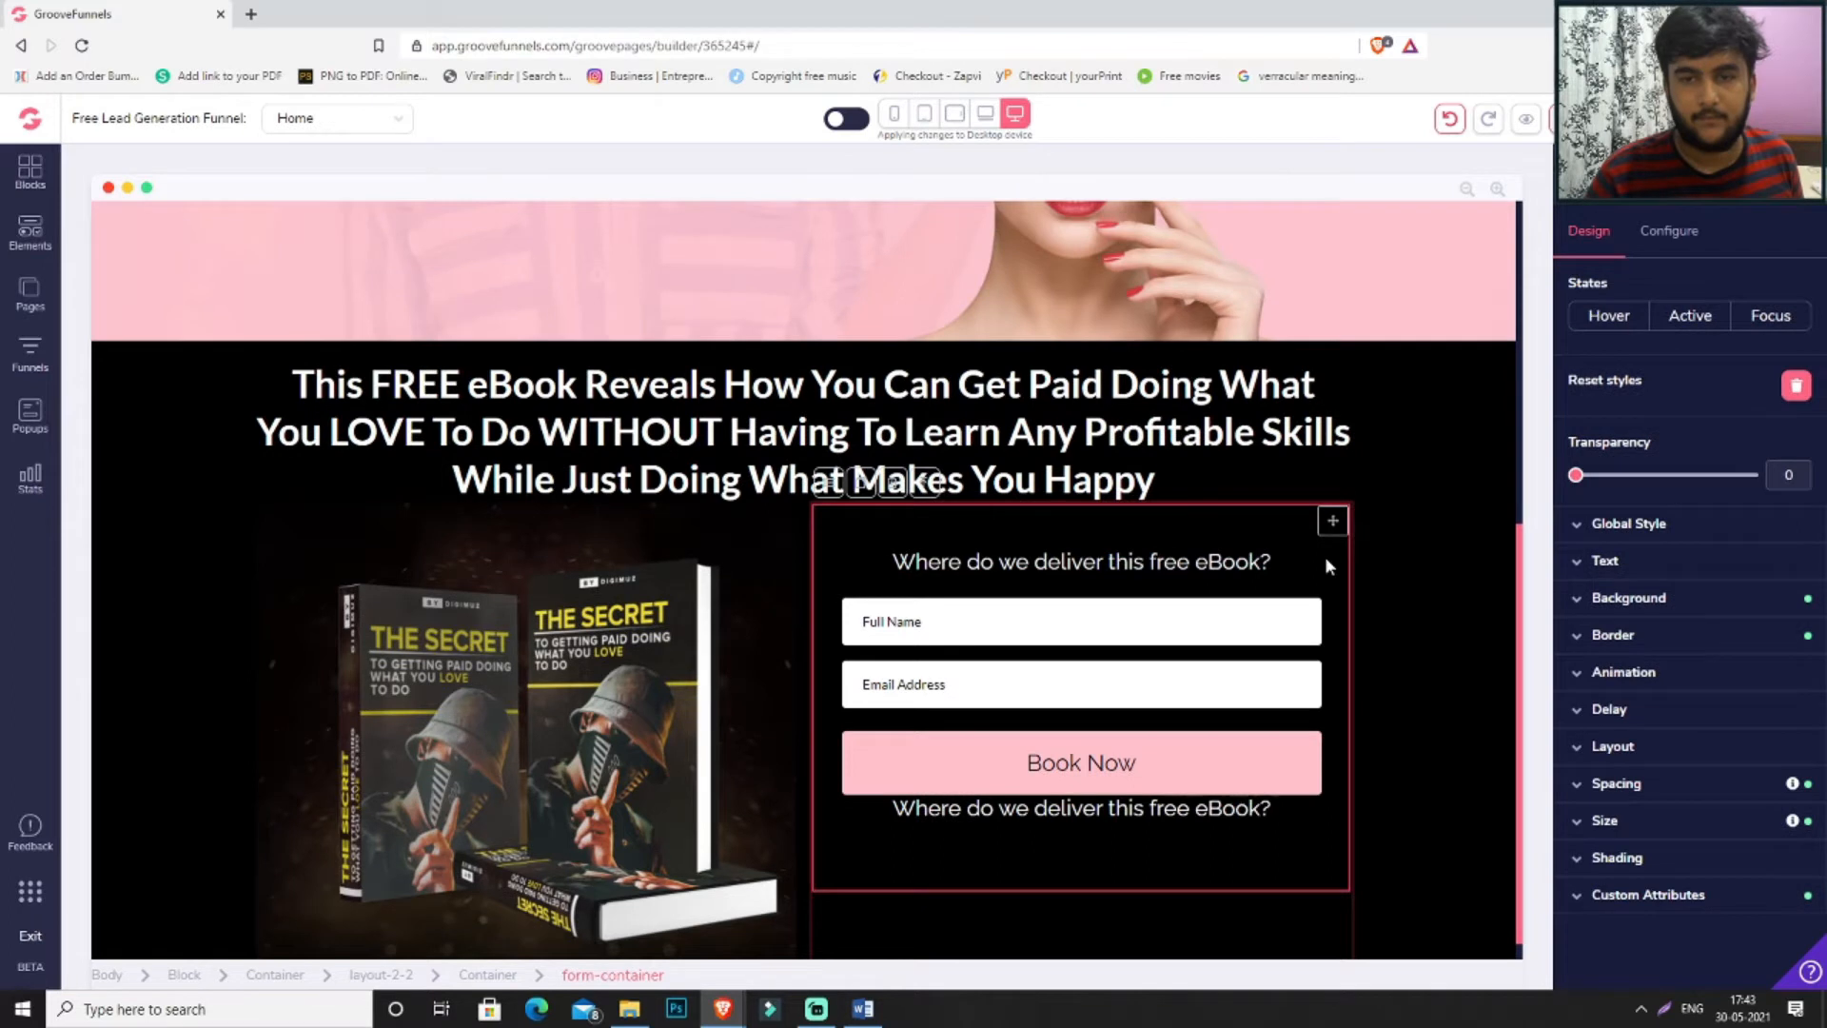
left_click(1321, 561)
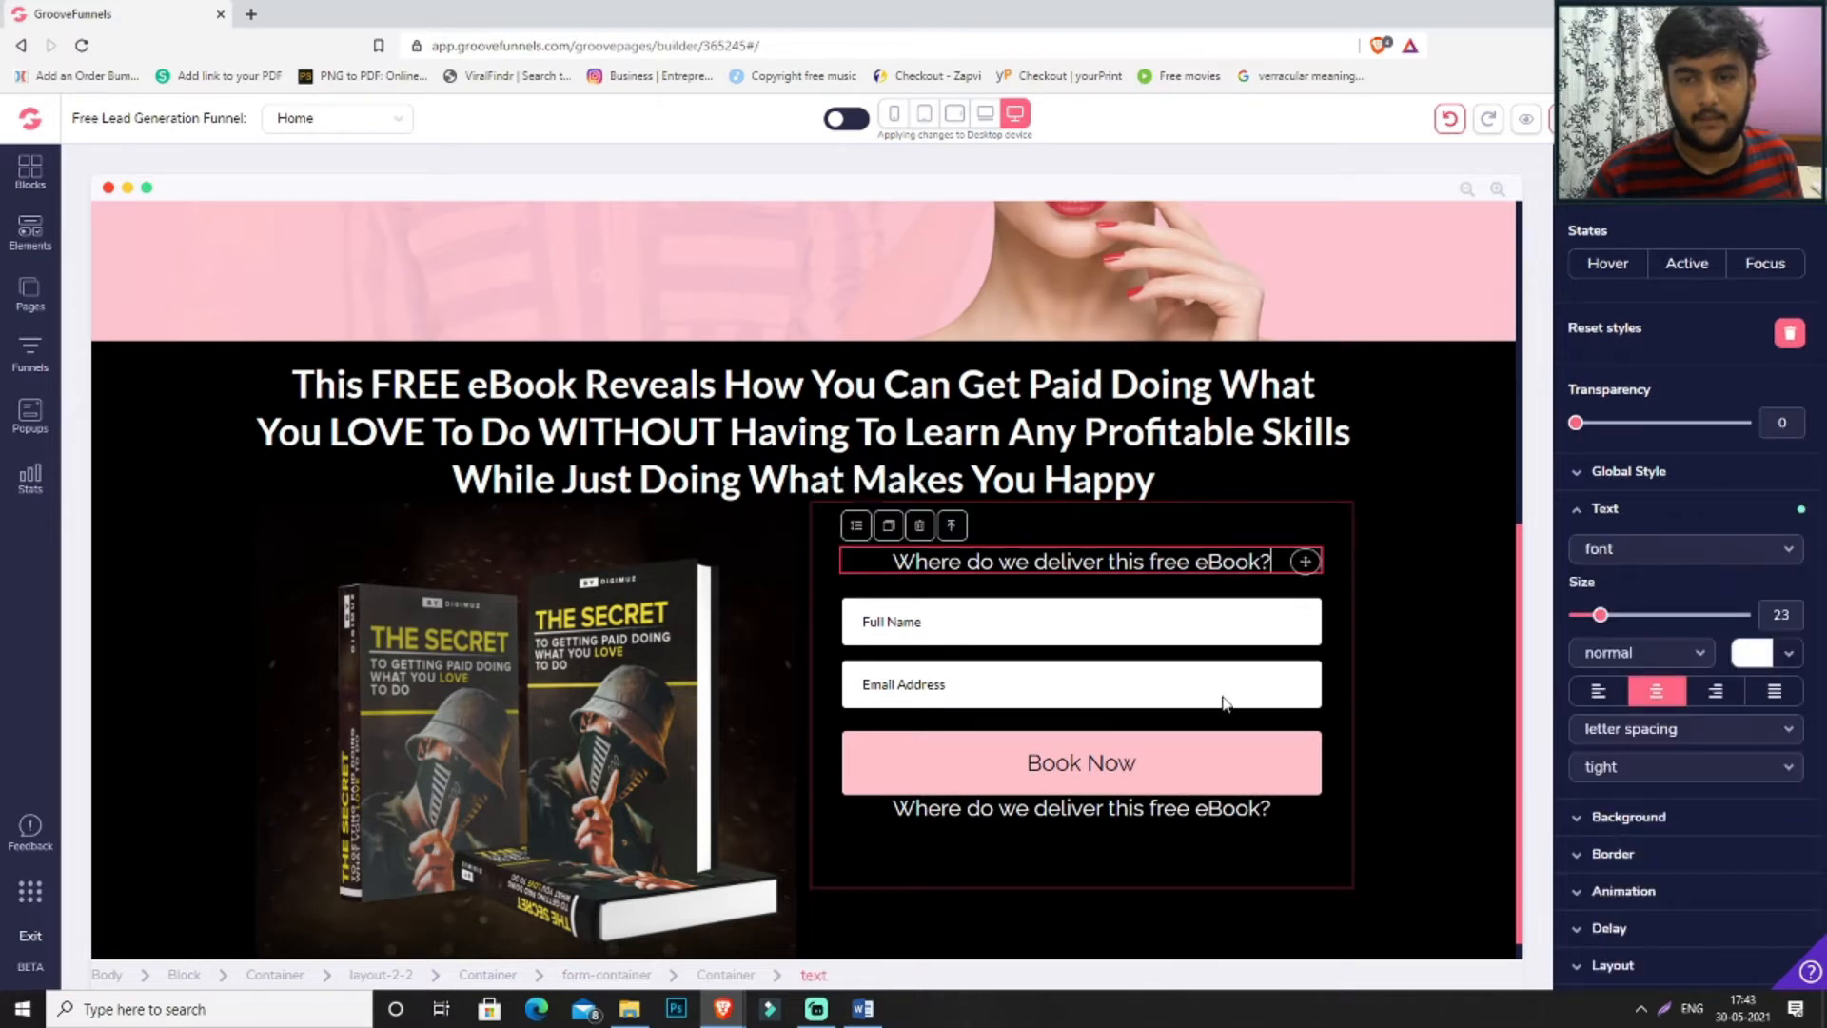
left_click(1202, 793)
double_click(1195, 808)
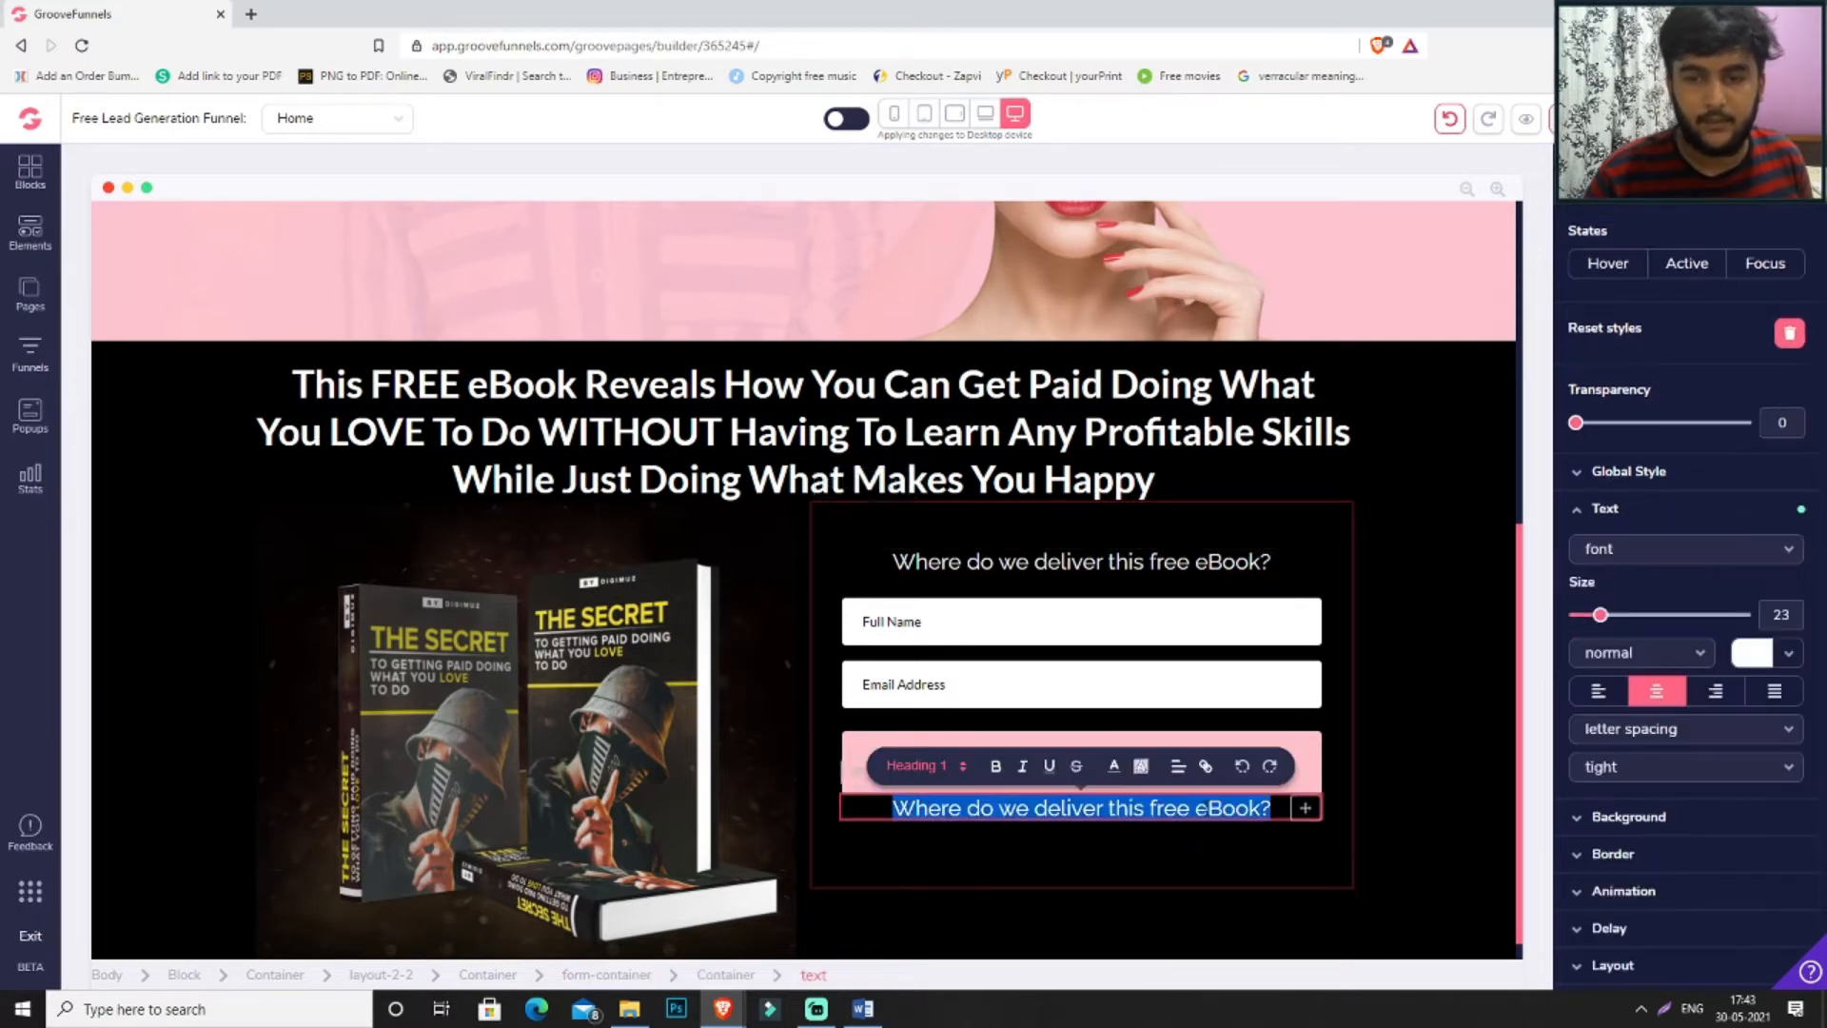
left_click(882, 1018)
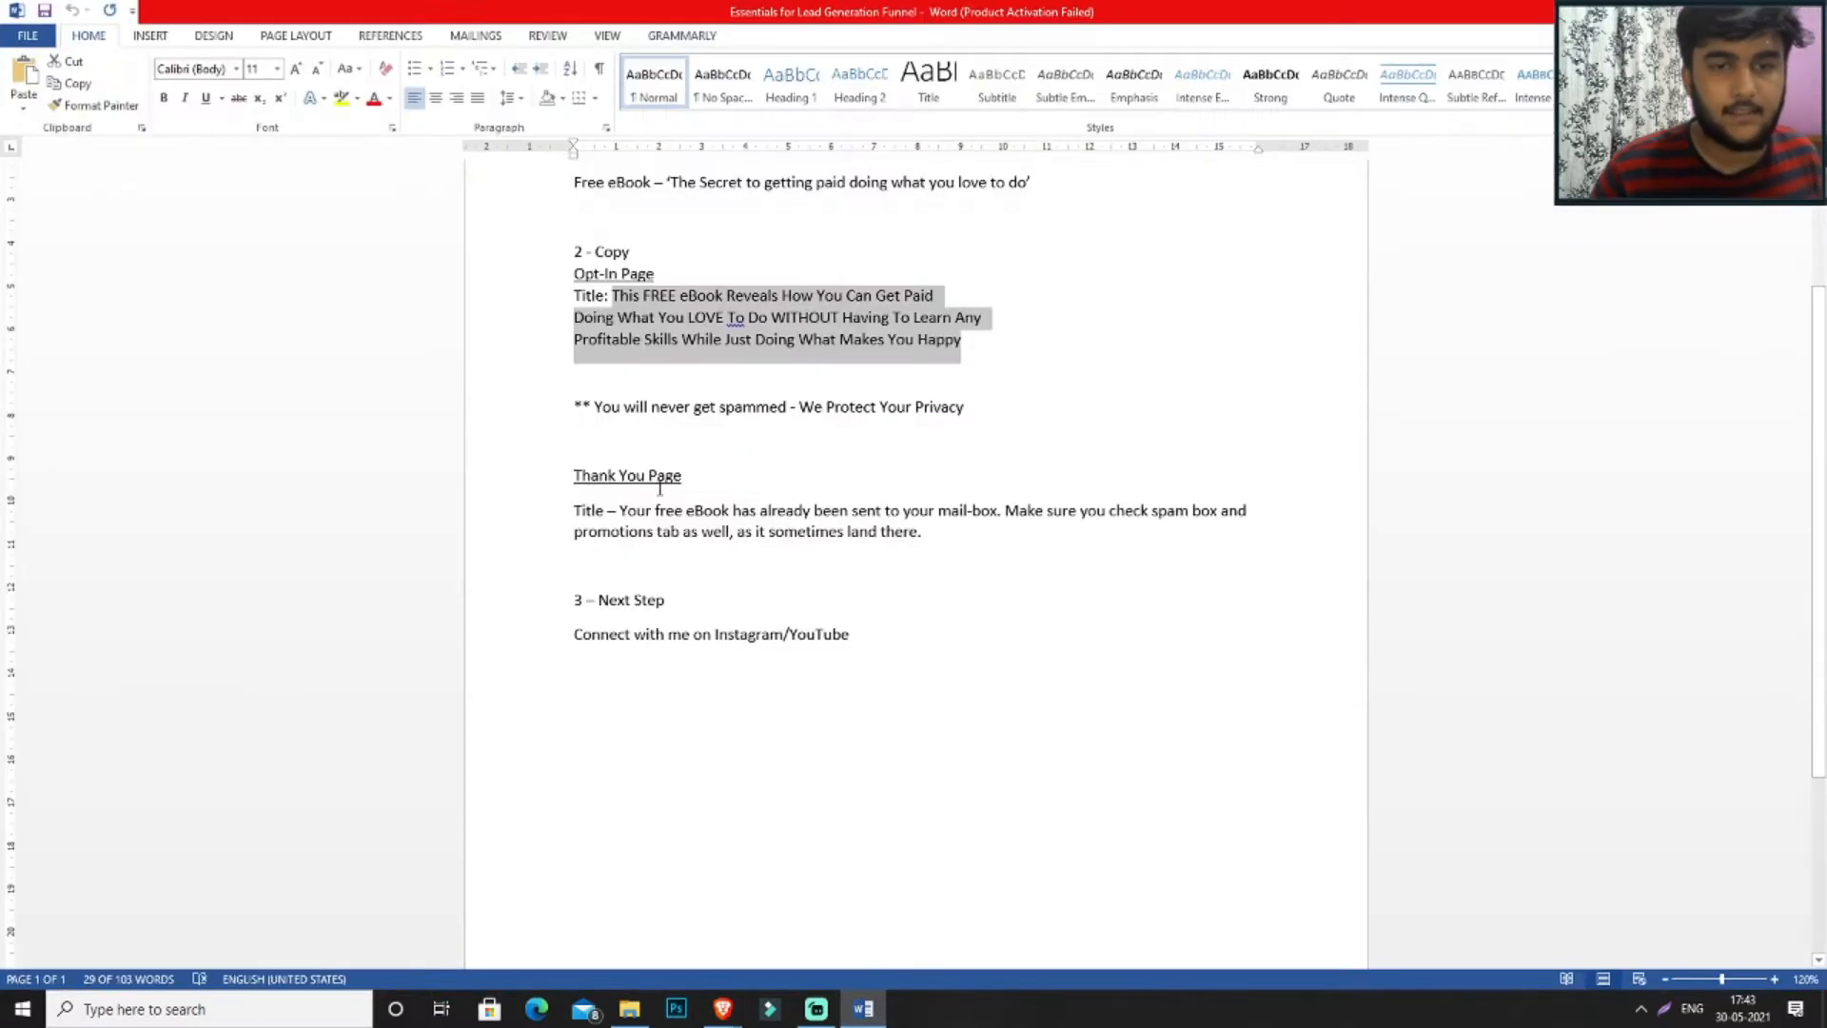
left_click_drag(569, 406, 964, 404)
key("ctrl+c")
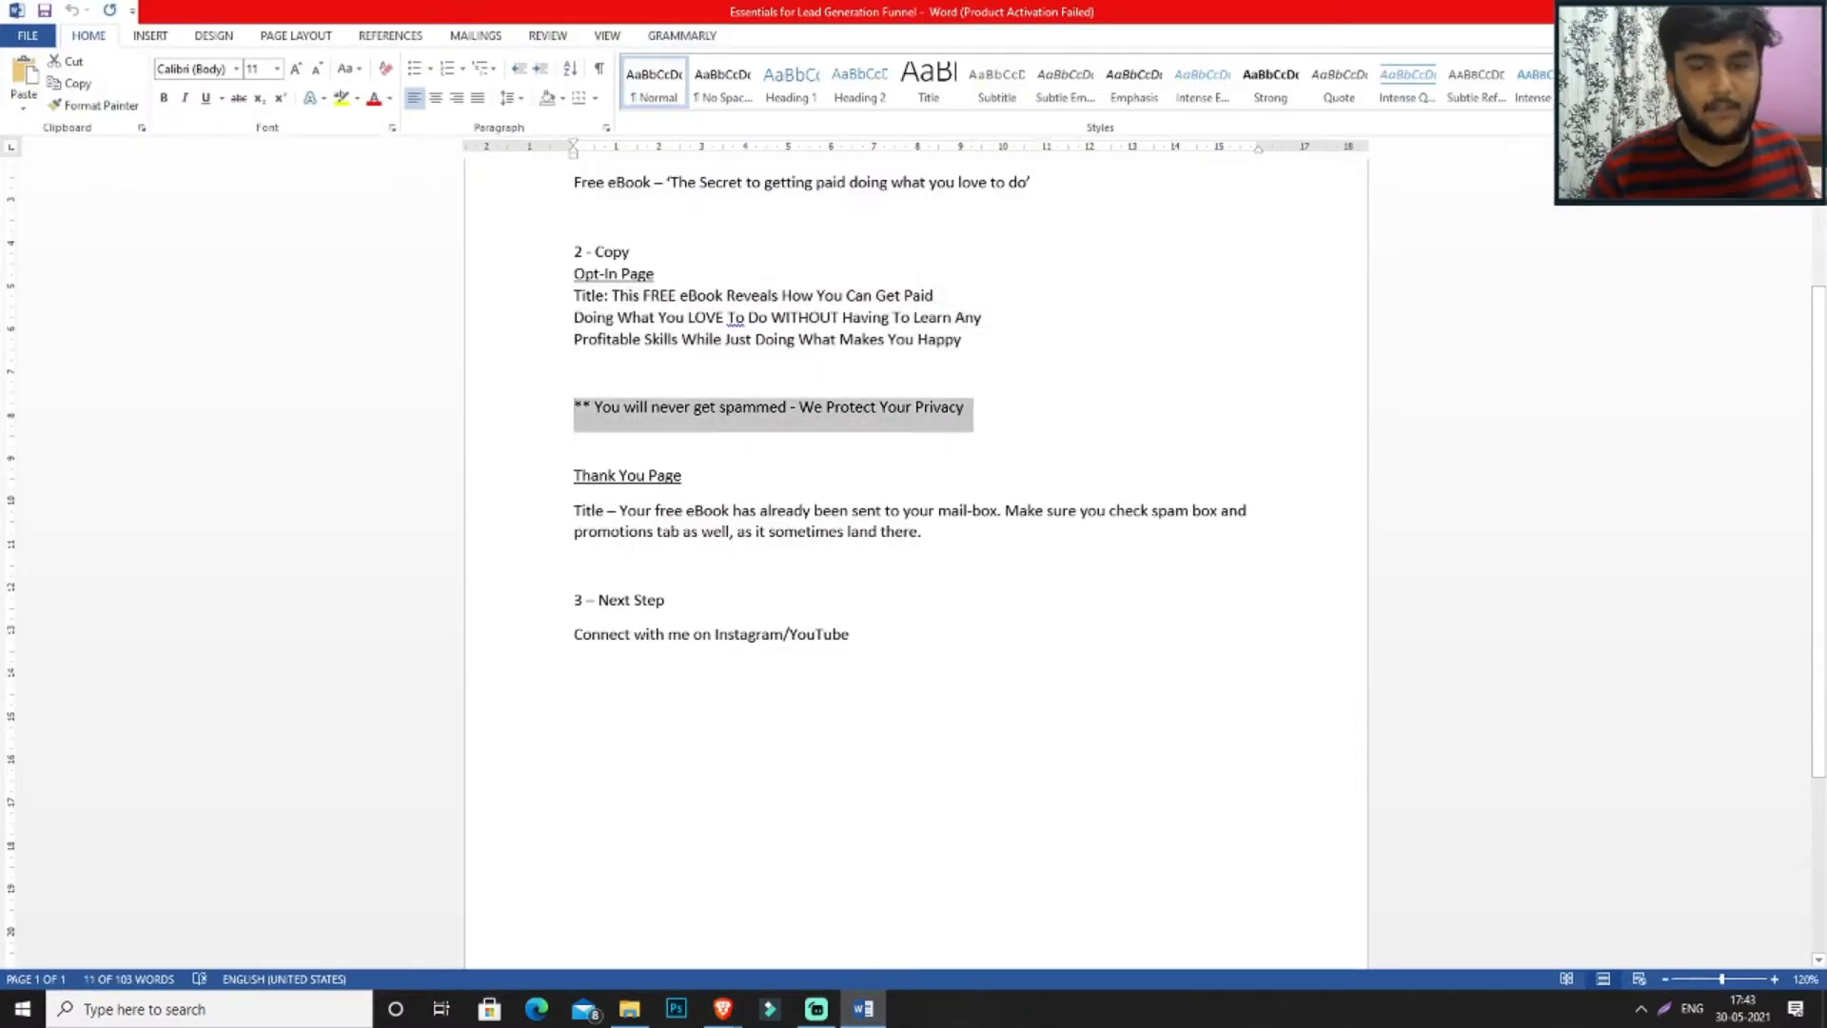
left_click(740, 1007)
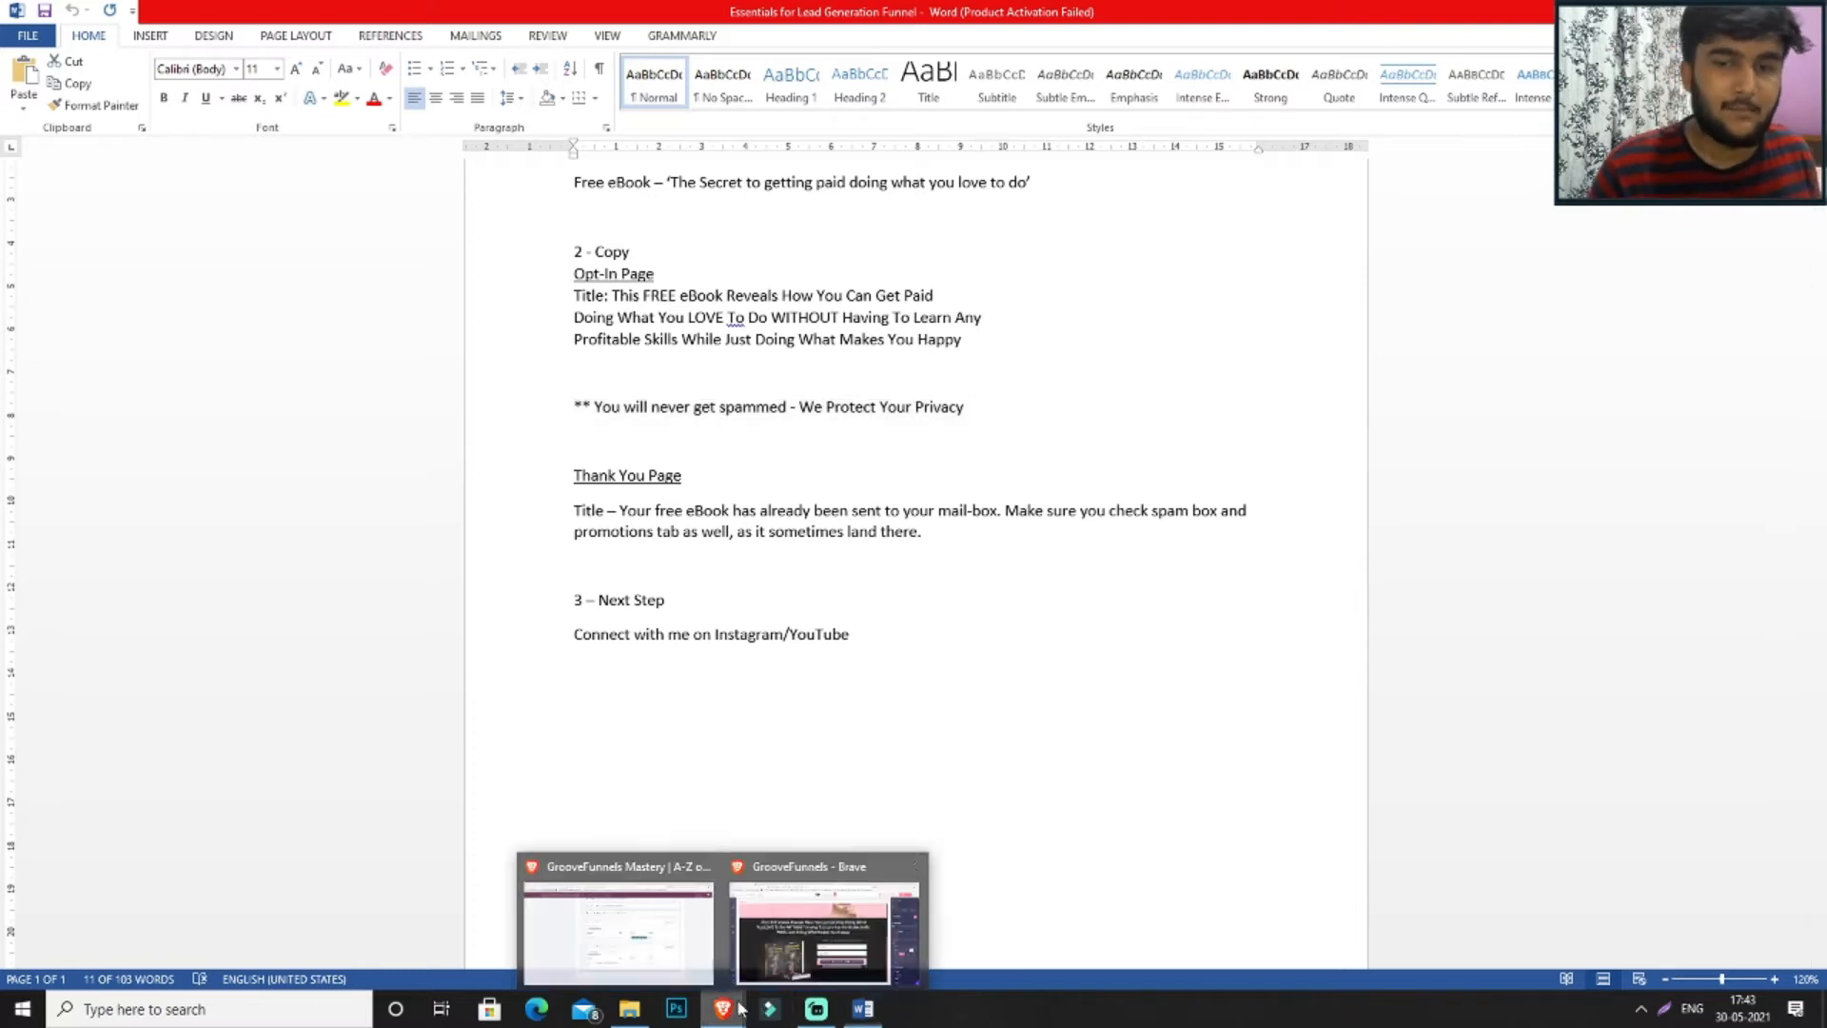
left_click(846, 899)
key("ctrl+v")
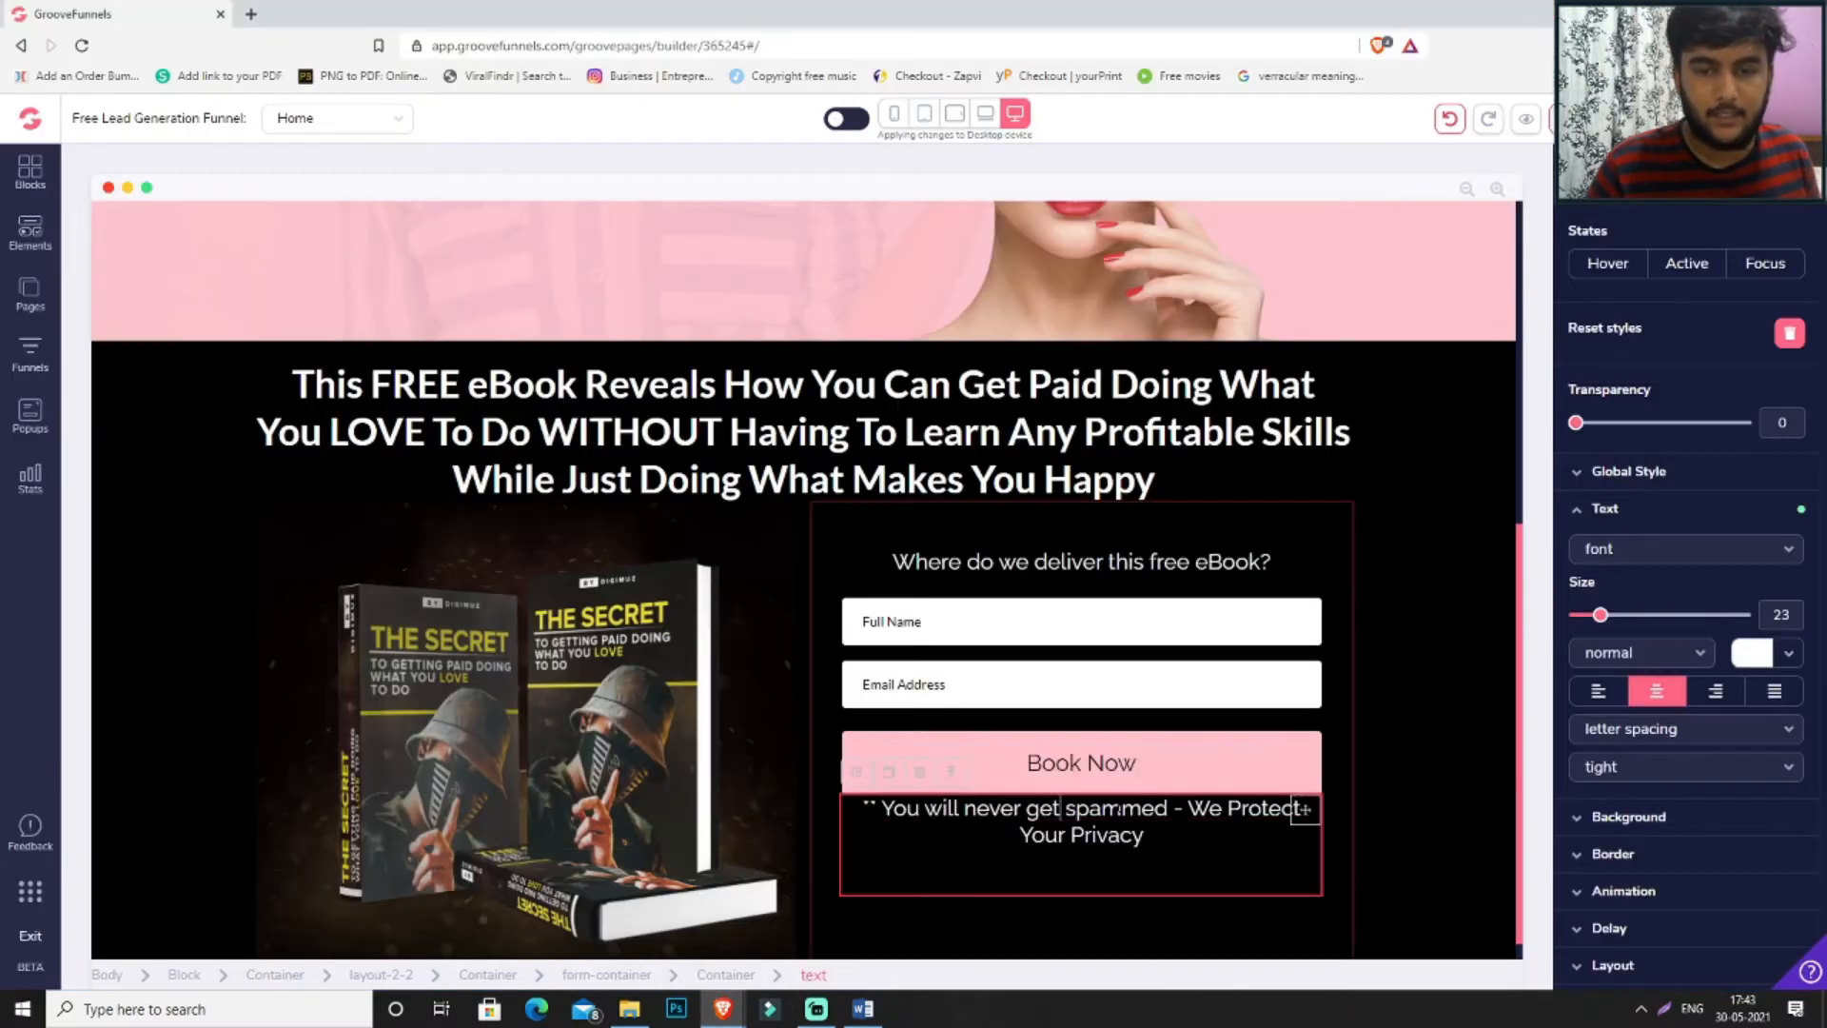
- Set the privacy note's text size to 18 and its top margin to 16
key("ctrl+a")
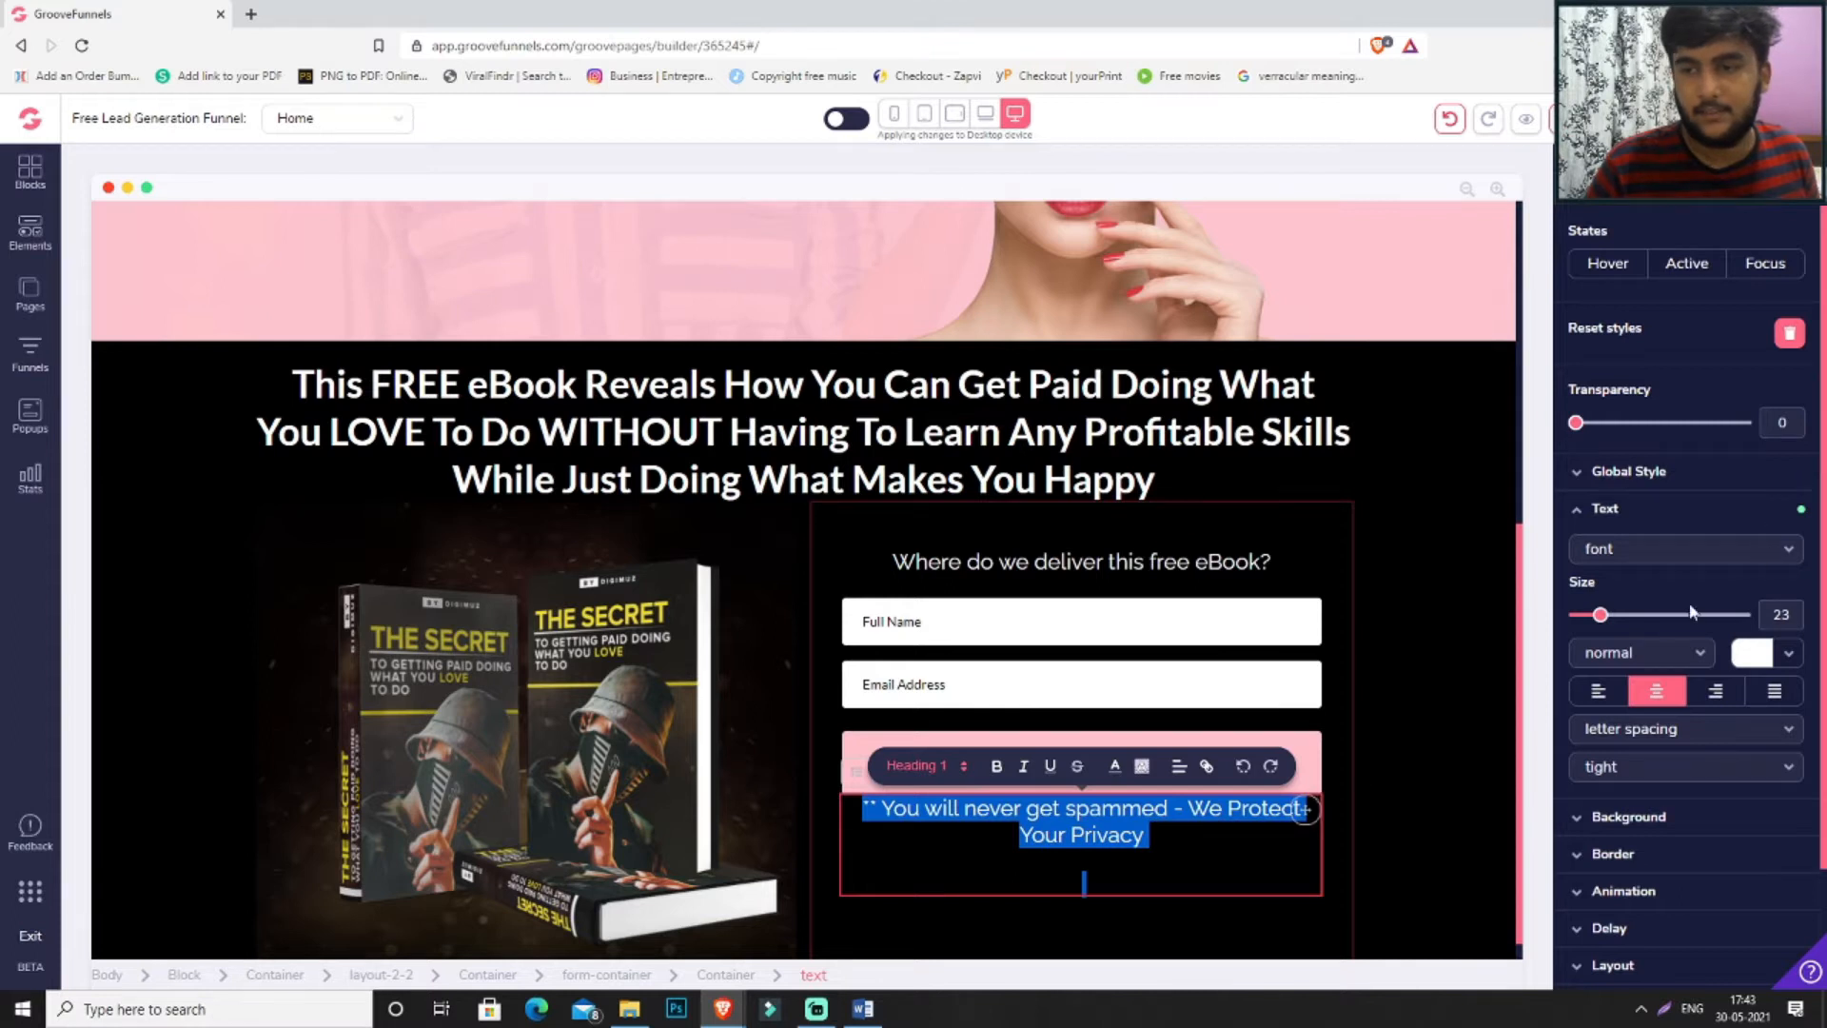
left_click_drag(1600, 615, 1595, 621)
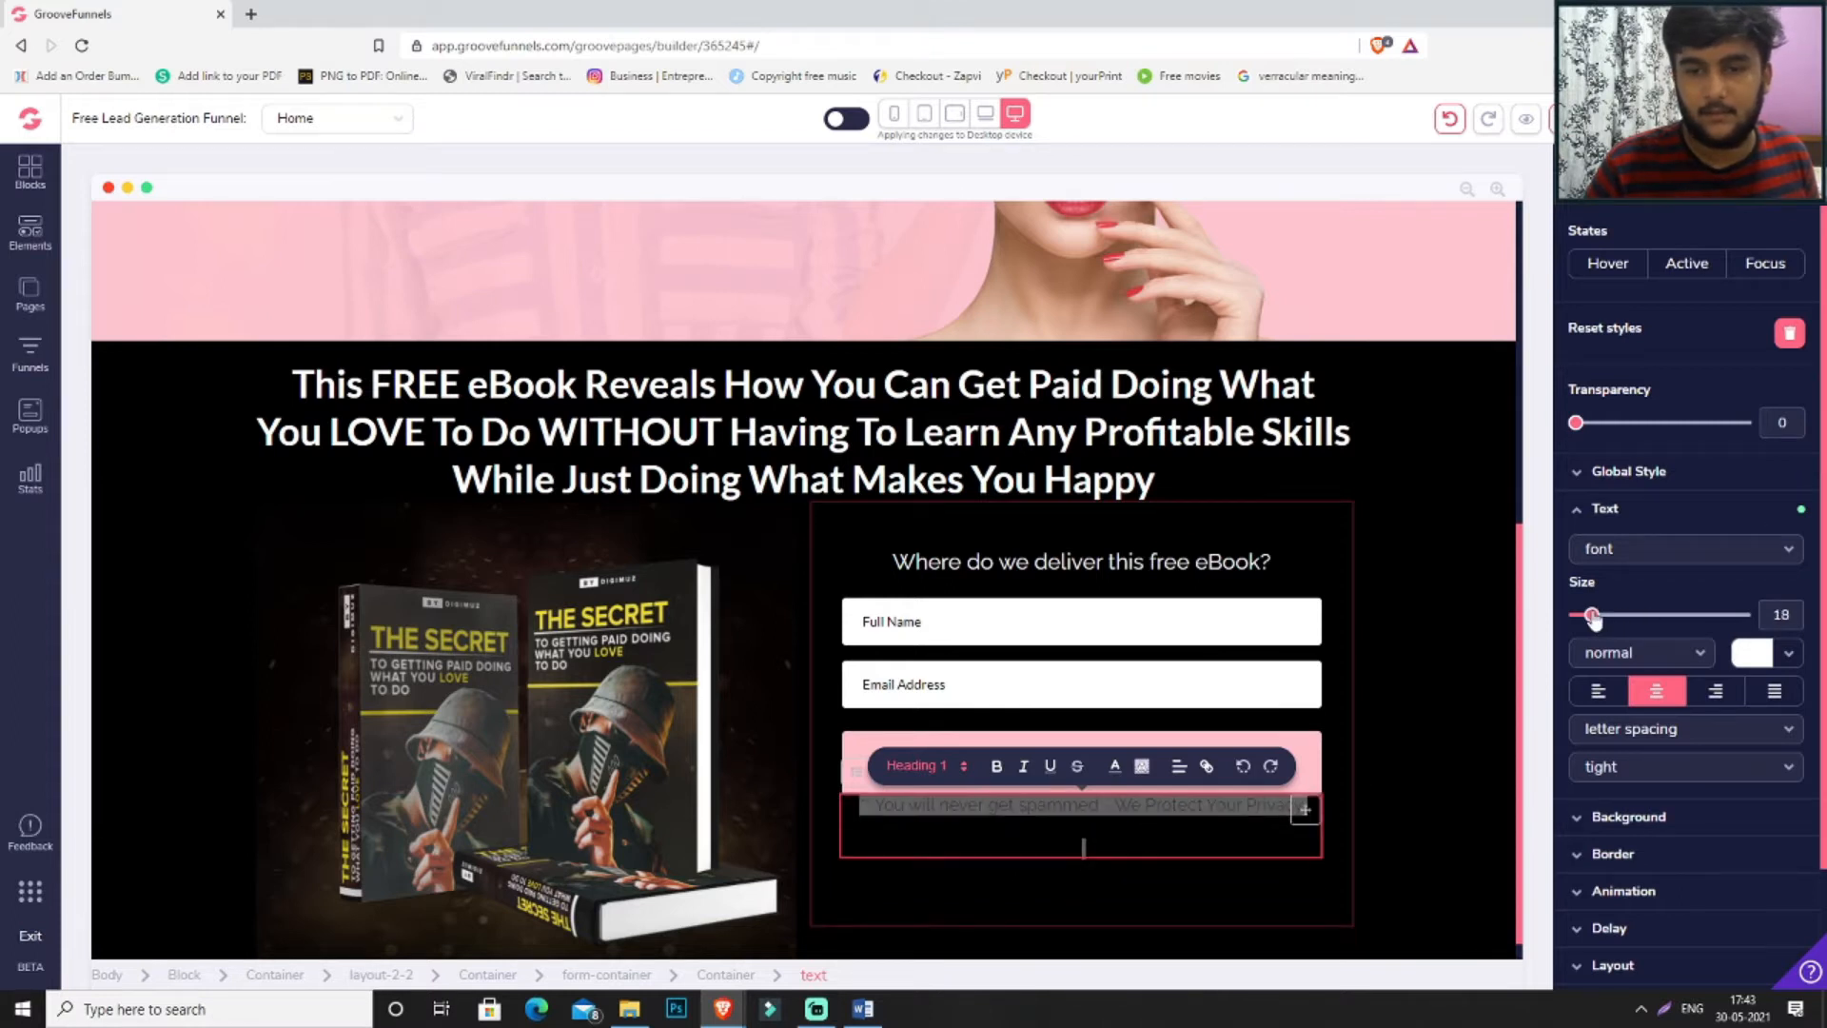
scroll(1638, 628, "down", 2)
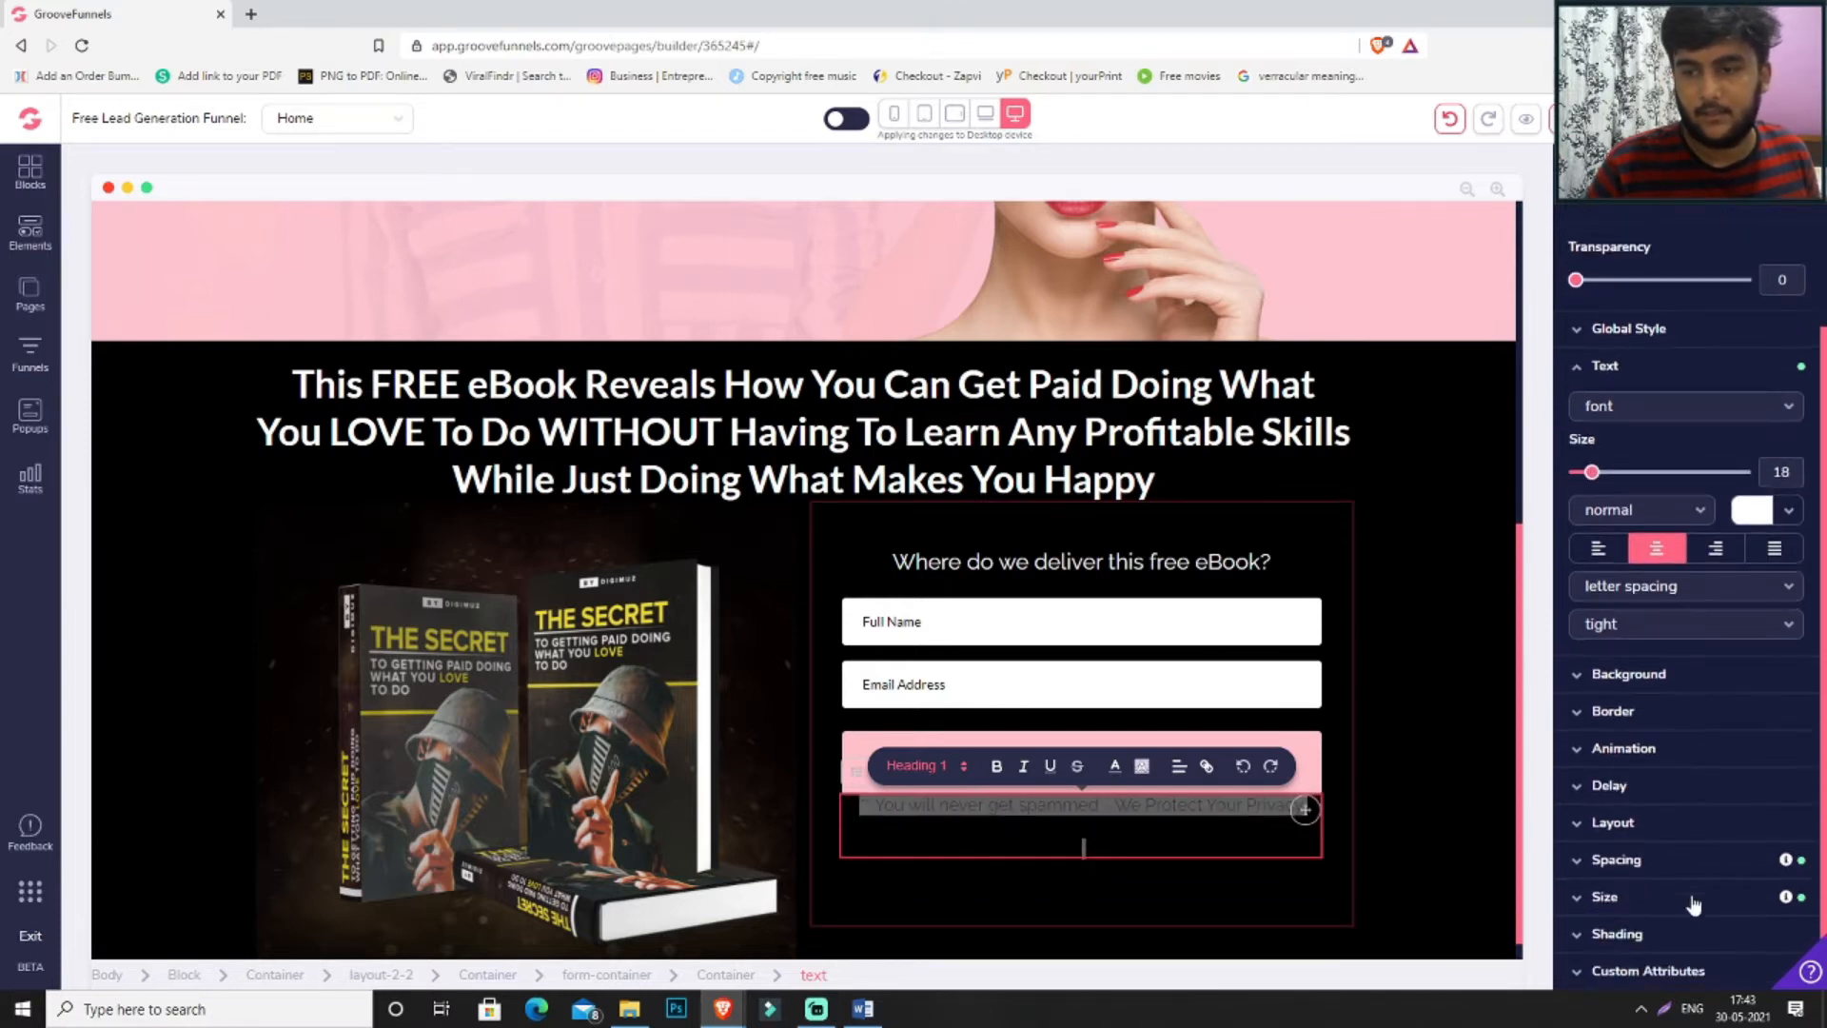
left_click(1672, 861)
scroll(1690, 799, "down", 3)
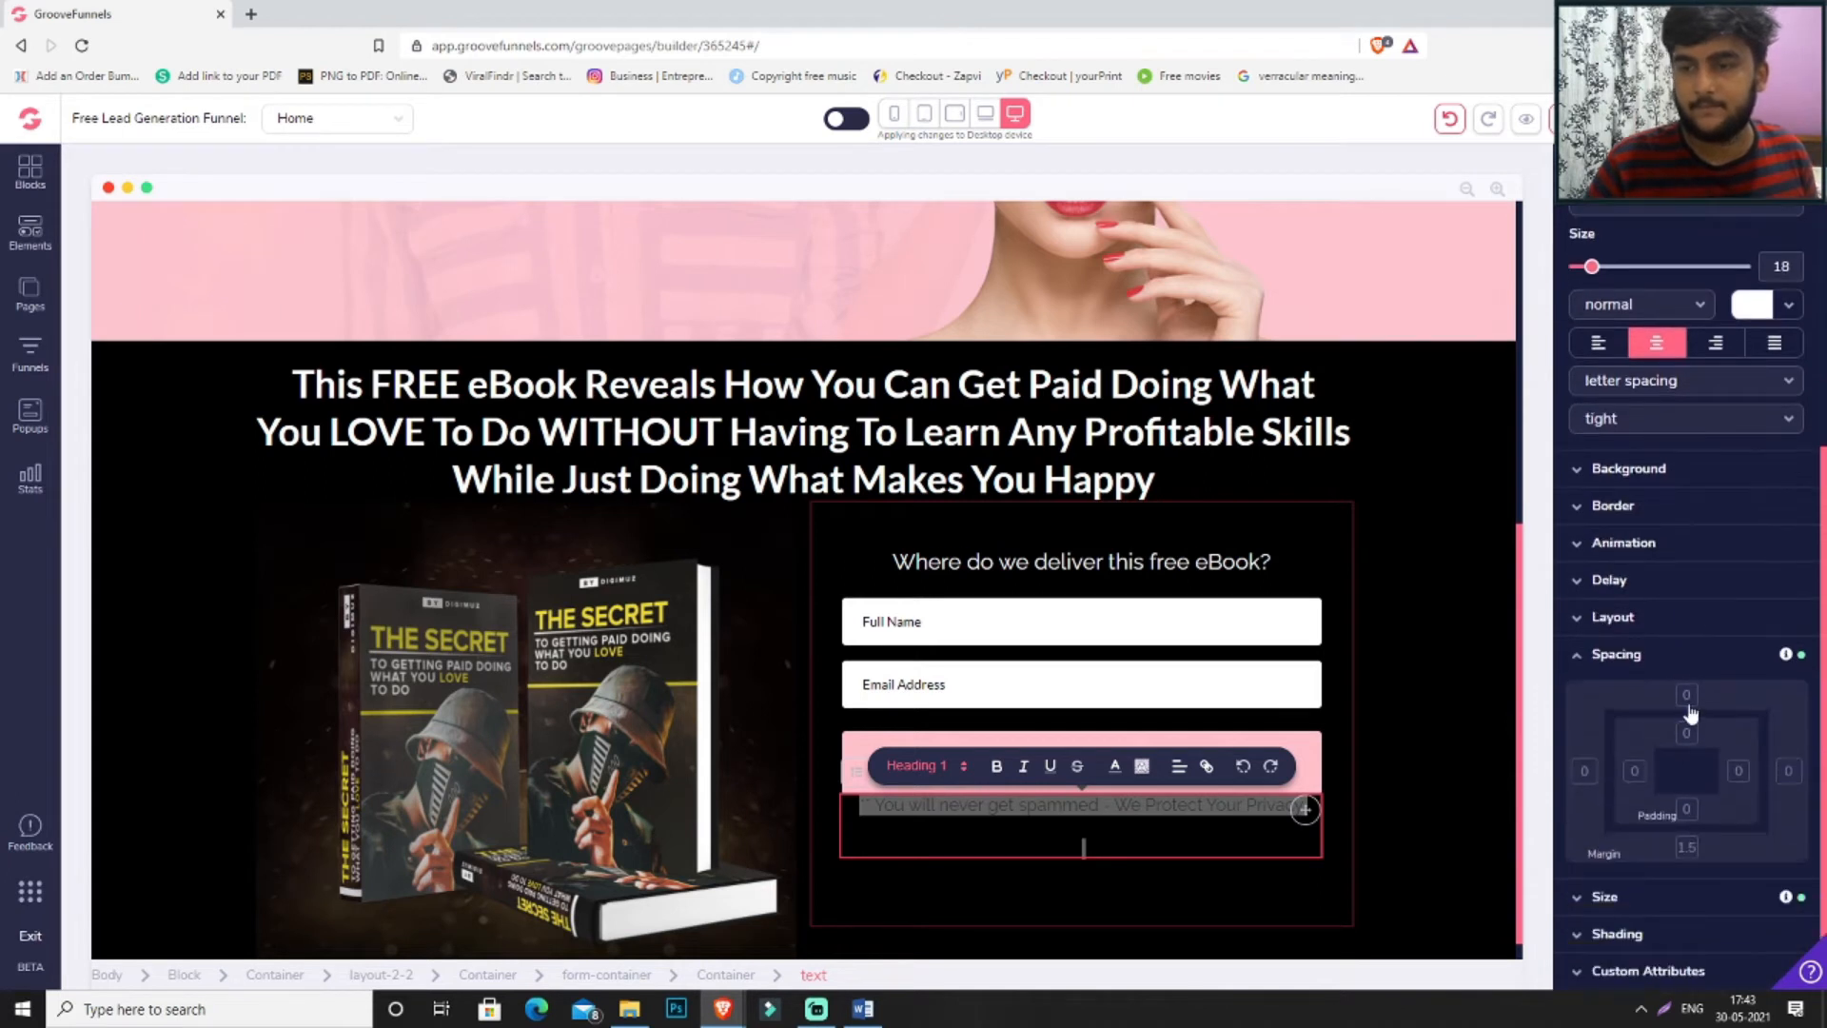
left_click_drag(1598, 881, 1604, 892)
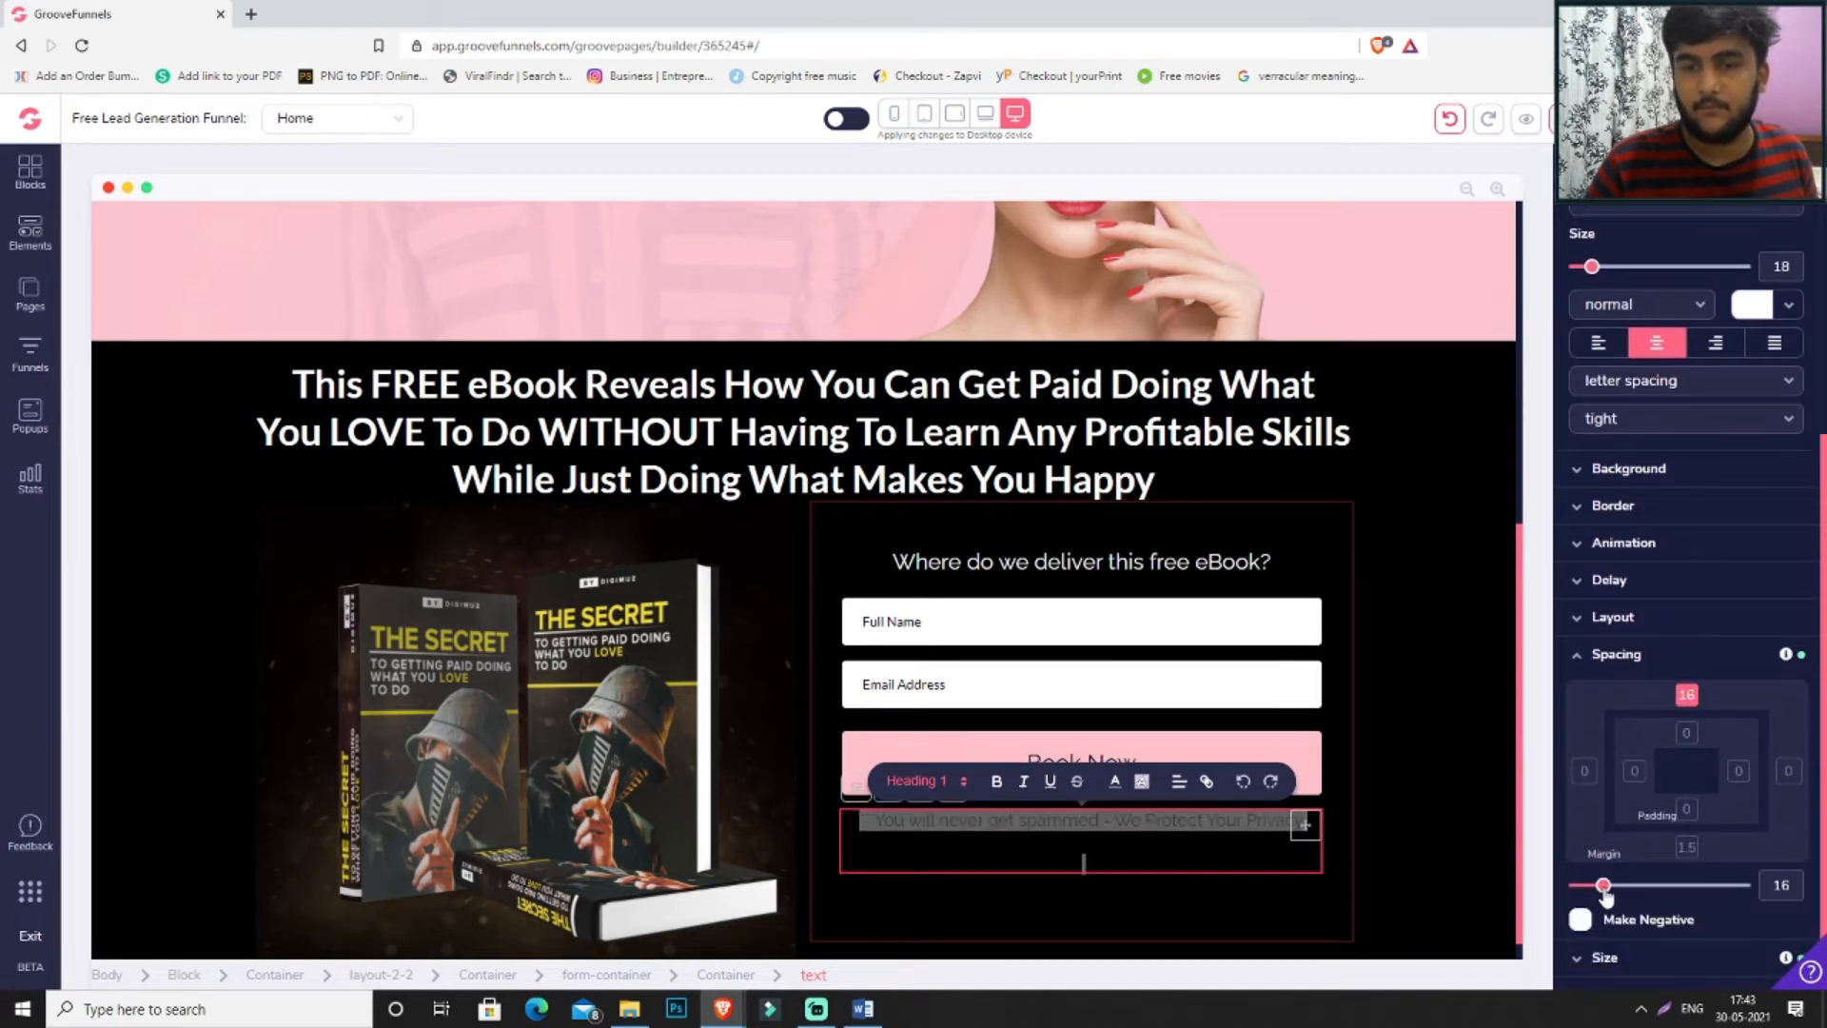
left_click(1304, 782)
left_click(1605, 561)
- Delete the pink block with the woman's photo between the logo header and the eBook headline
scroll(1440, 285, "up", 6)
left_click(1386, 384)
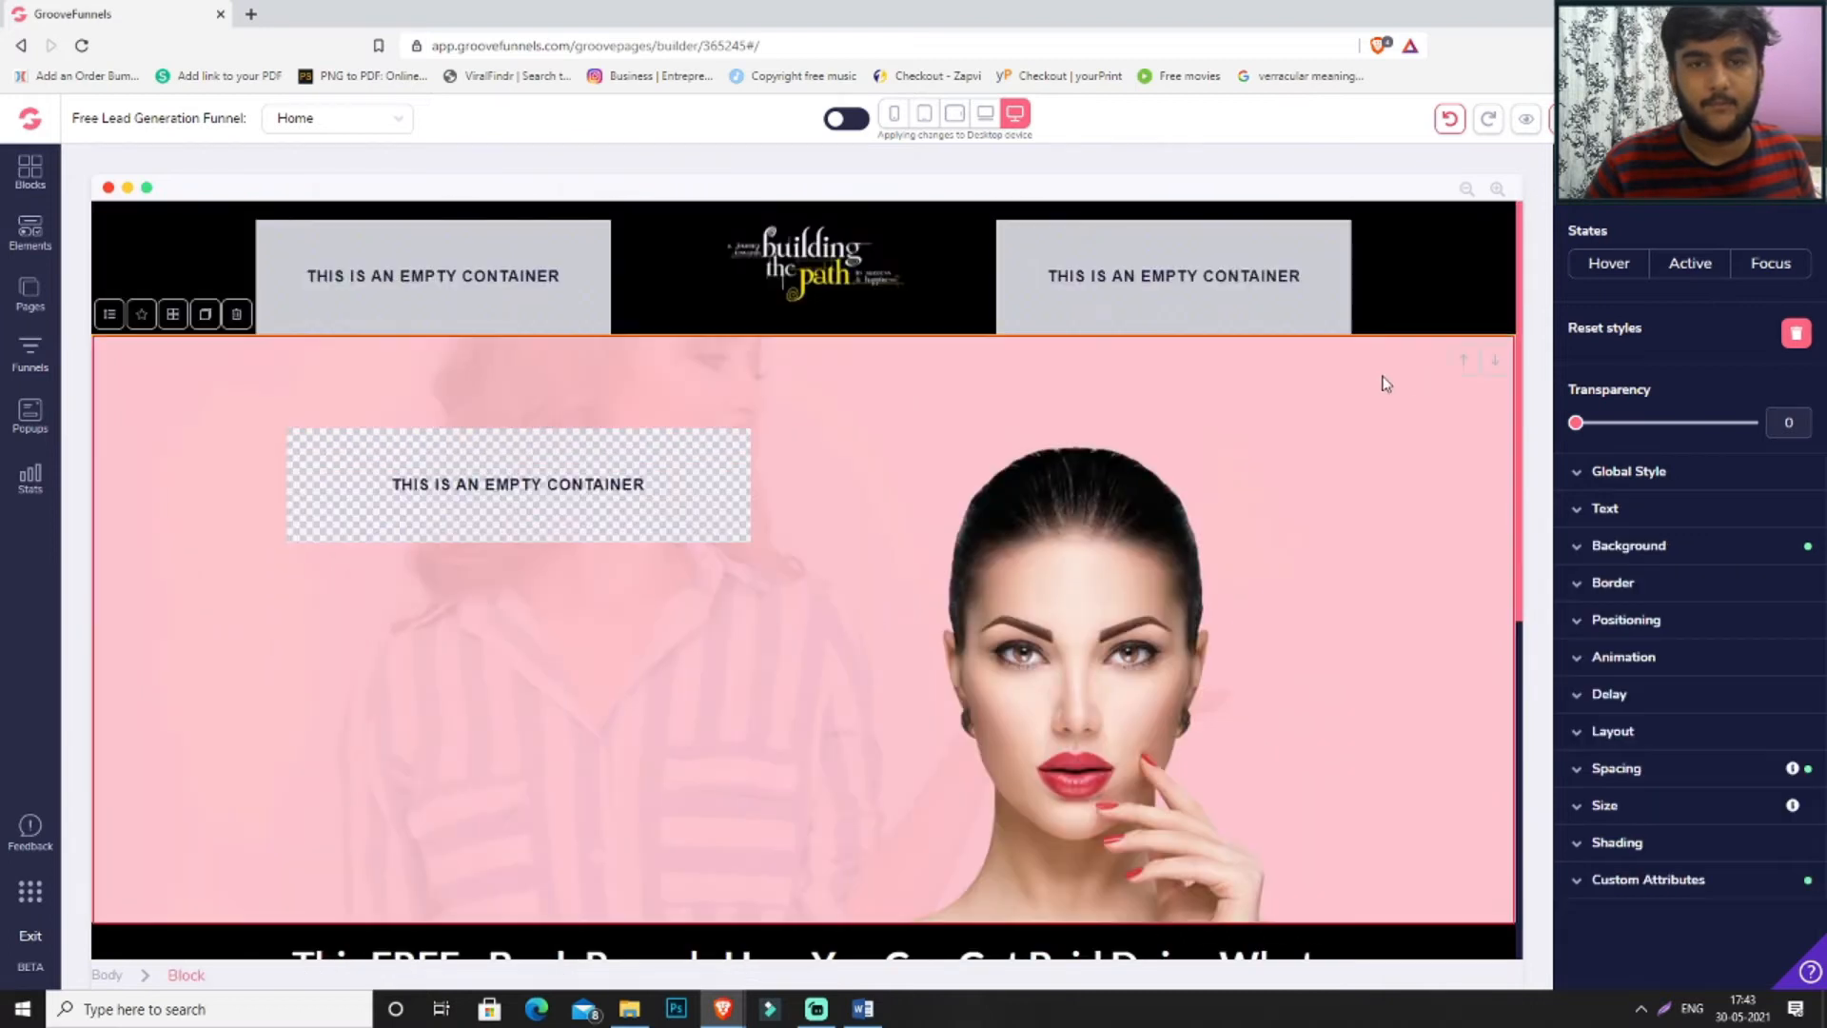
left_click(235, 317)
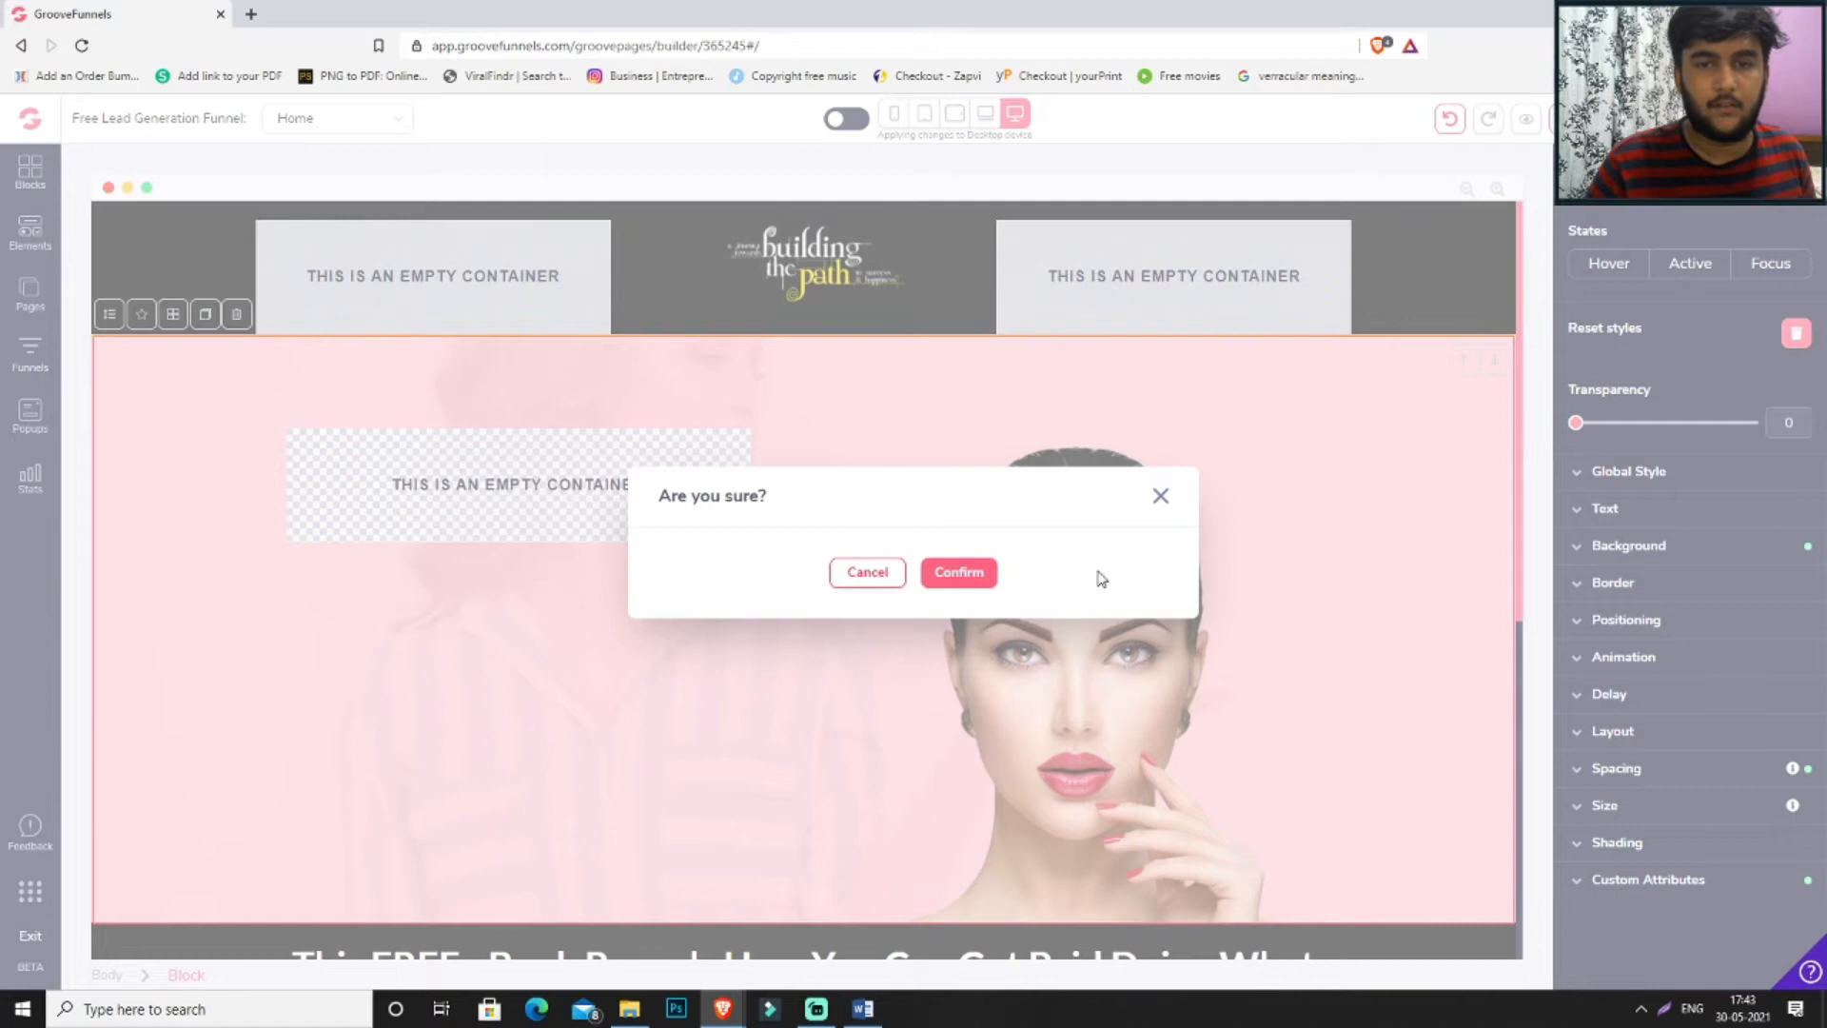
left_click(996, 574)
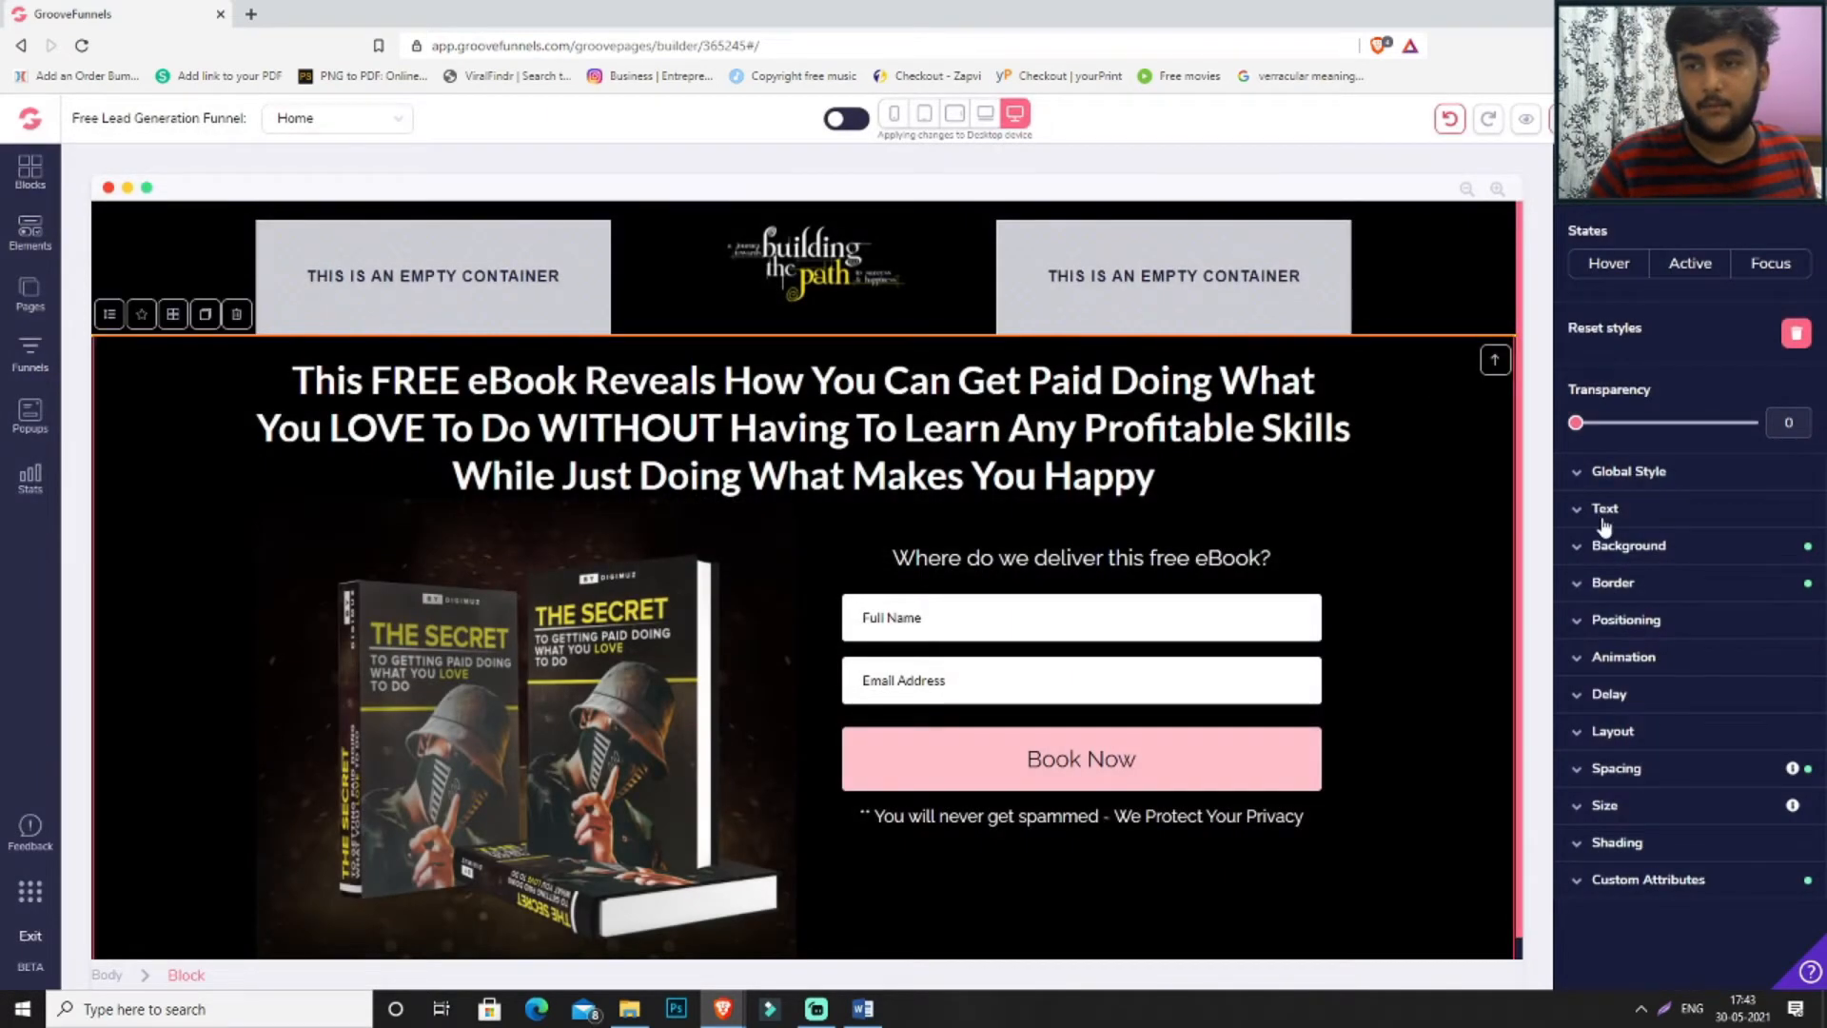
- Set the eBook block's background image to the dark textured picture from the uploaded files
left_click(1623, 547)
scroll(1627, 562, "down", 2)
left_click(1635, 614)
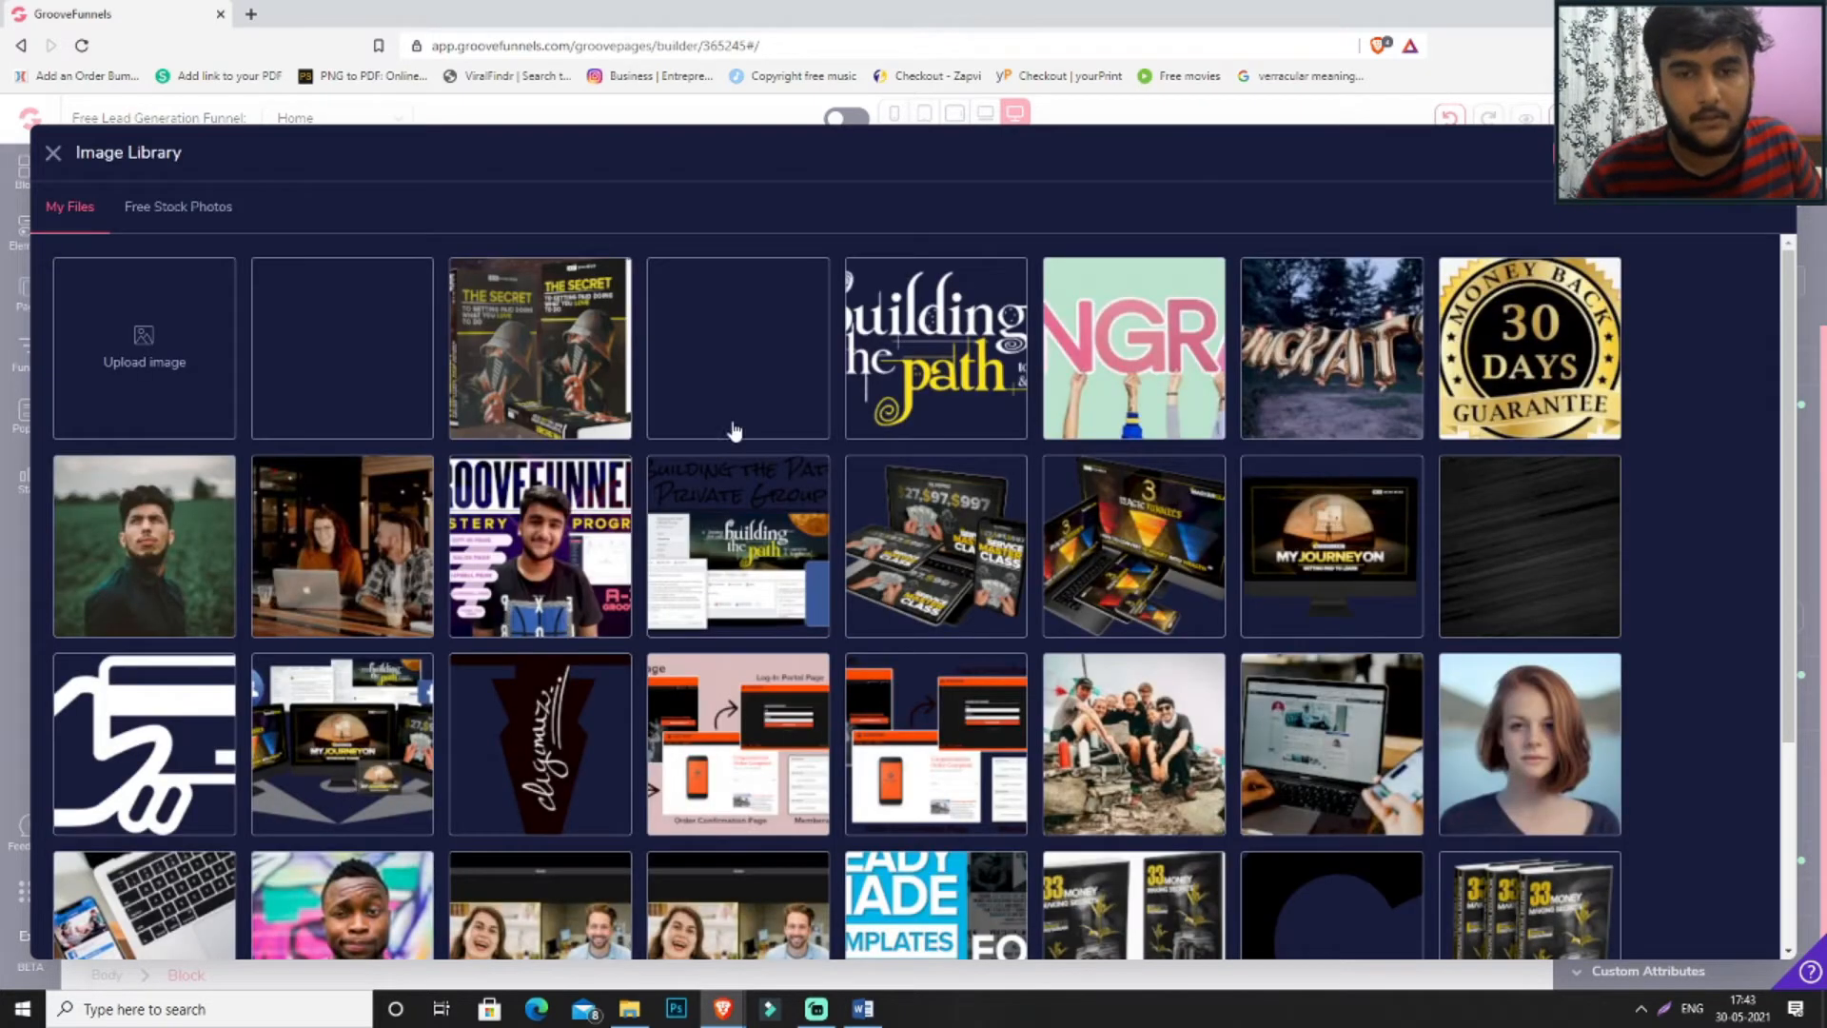
left_click(1497, 563)
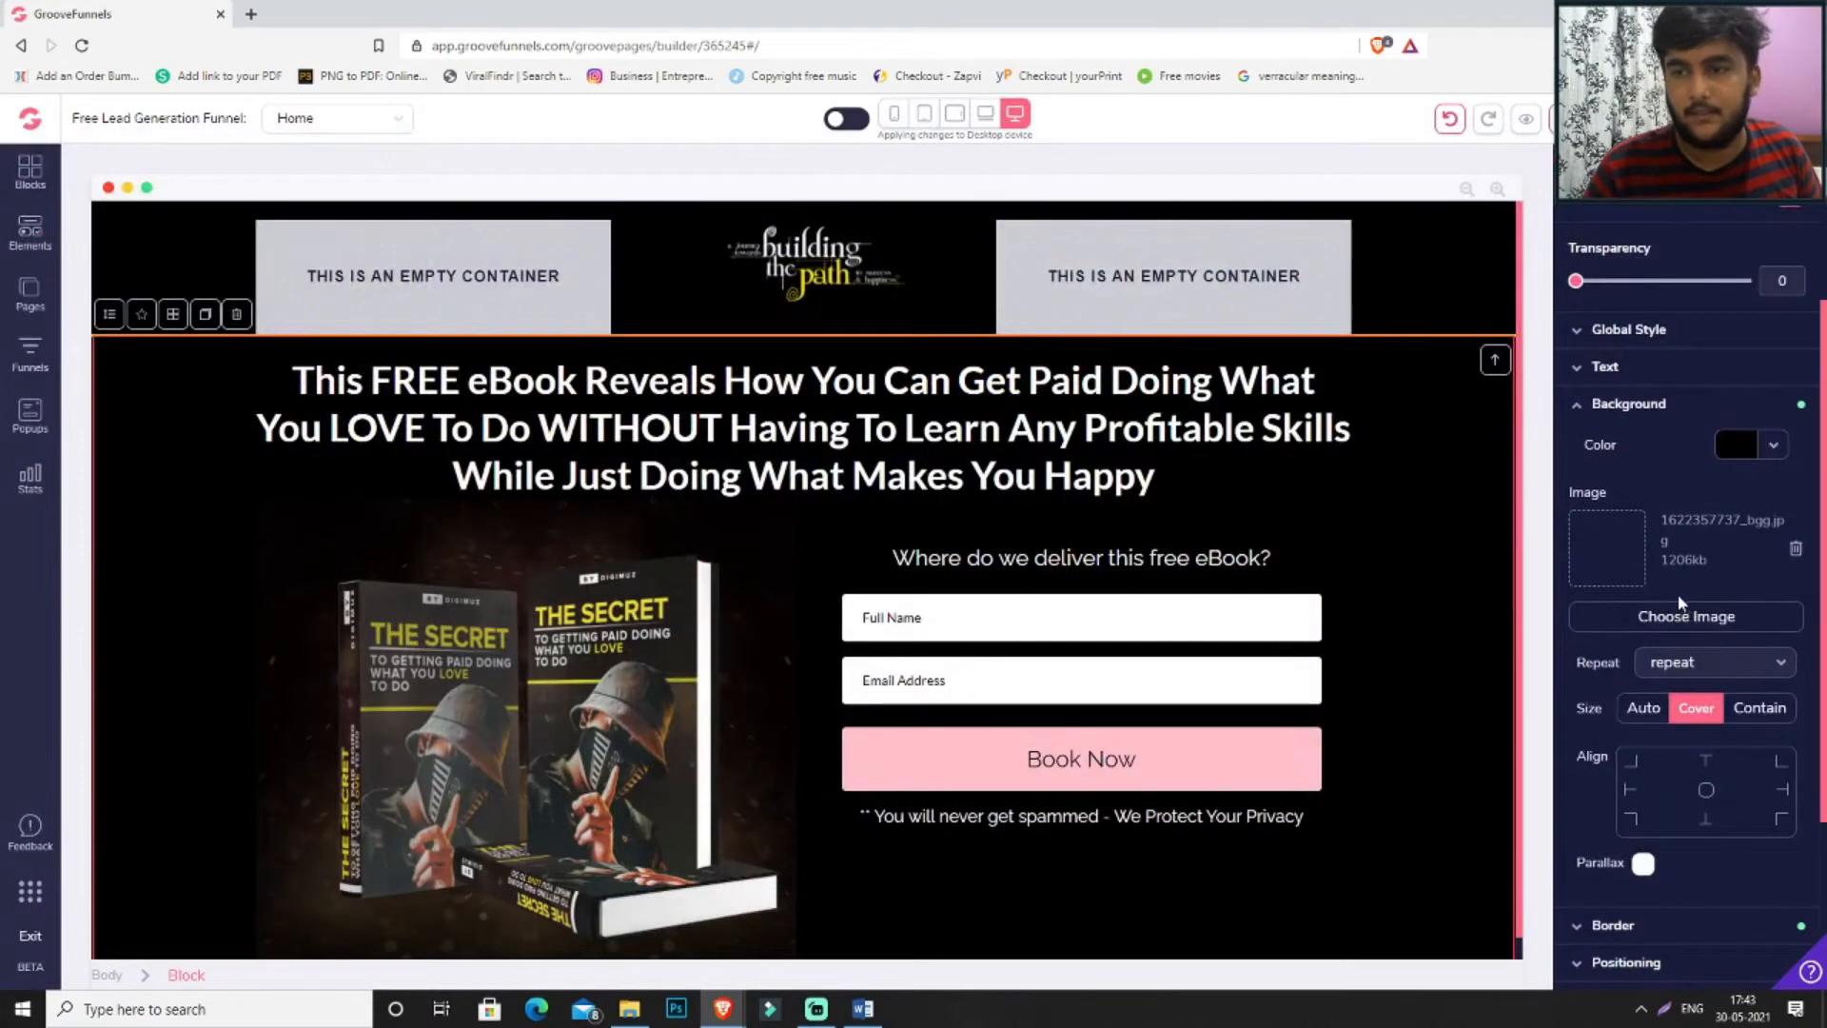
scroll(1304, 561, "down", 1)
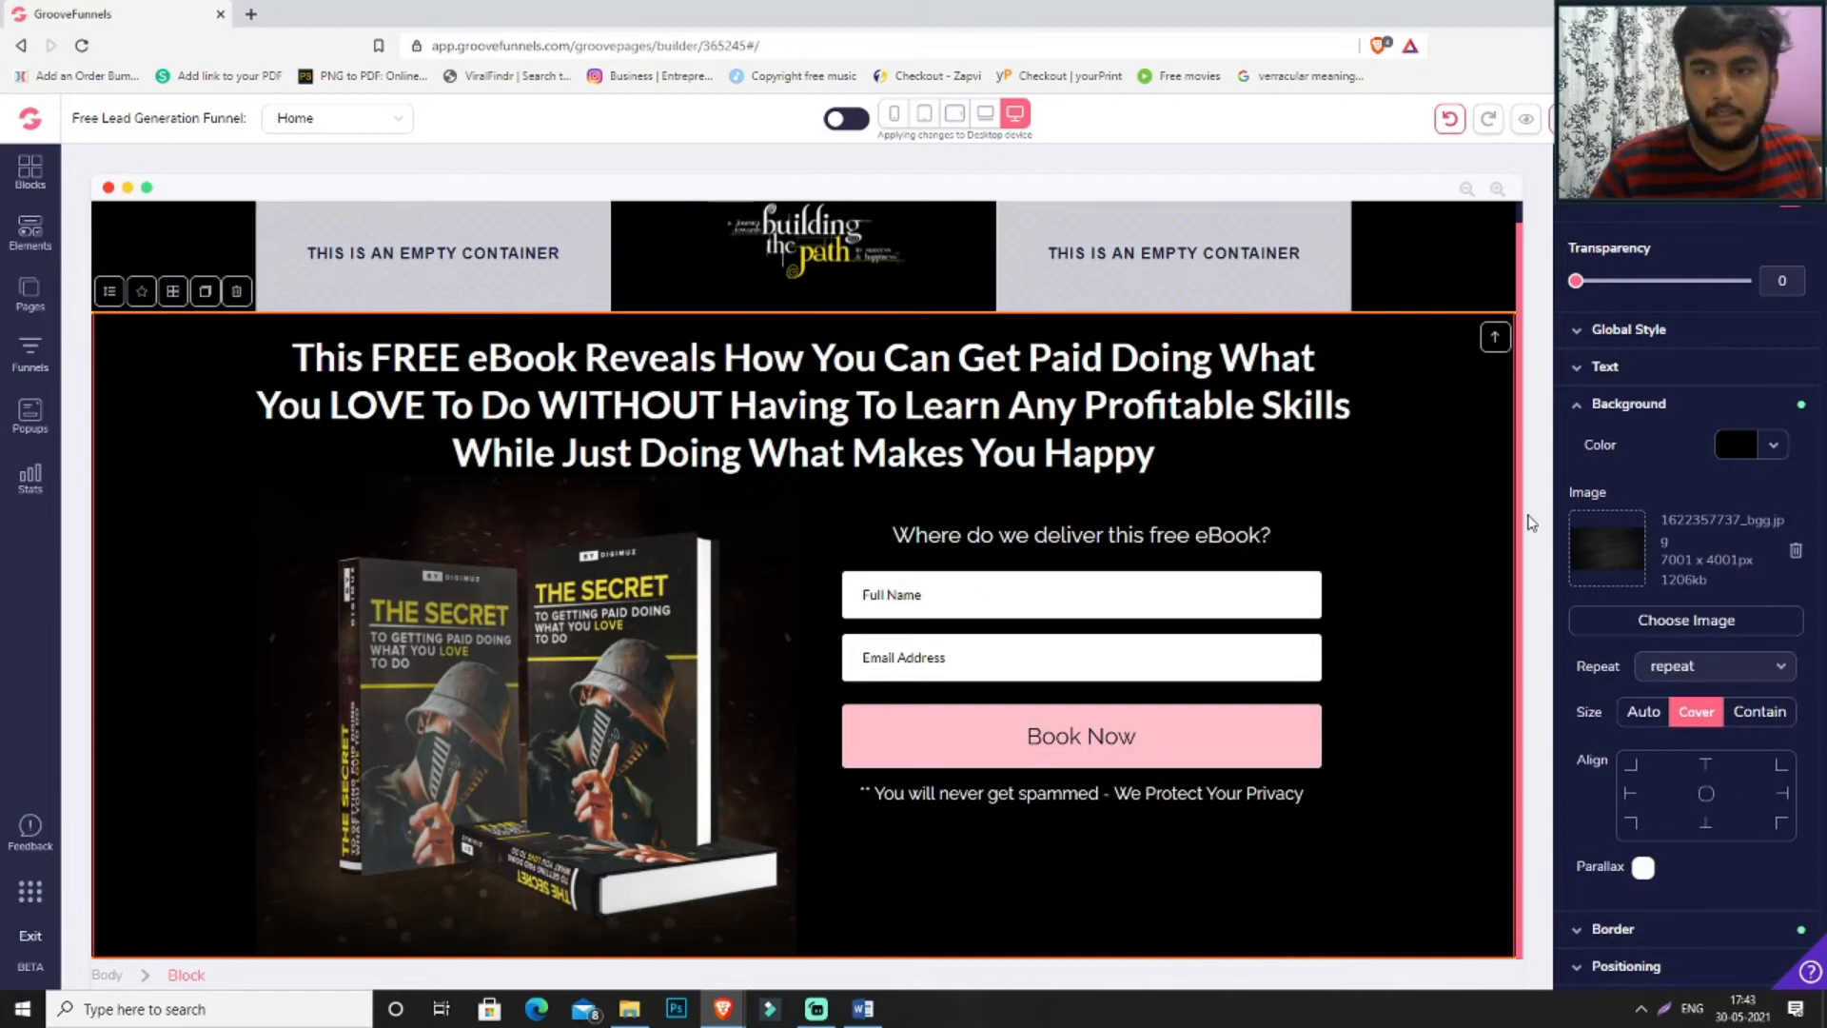
- Set the eBook block's background color to blue #2E56CC
left_click(1716, 449)
left_click(1626, 576)
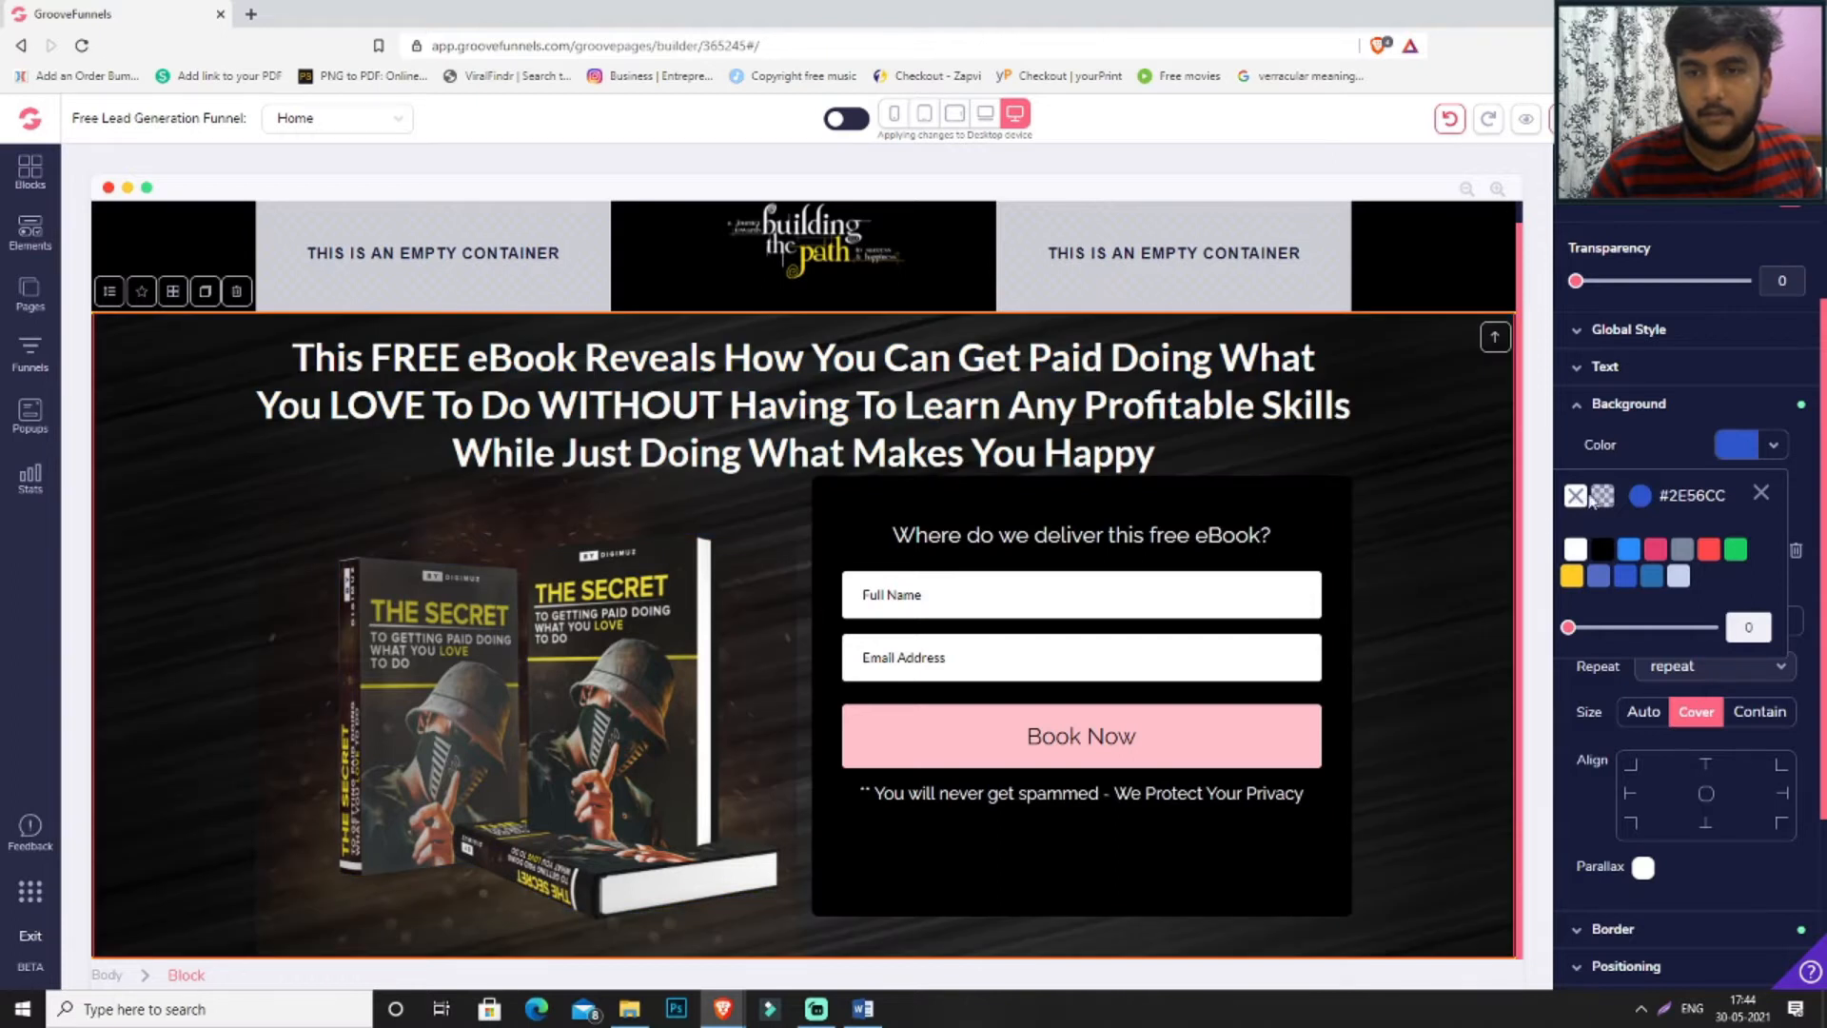
left_click(1738, 443)
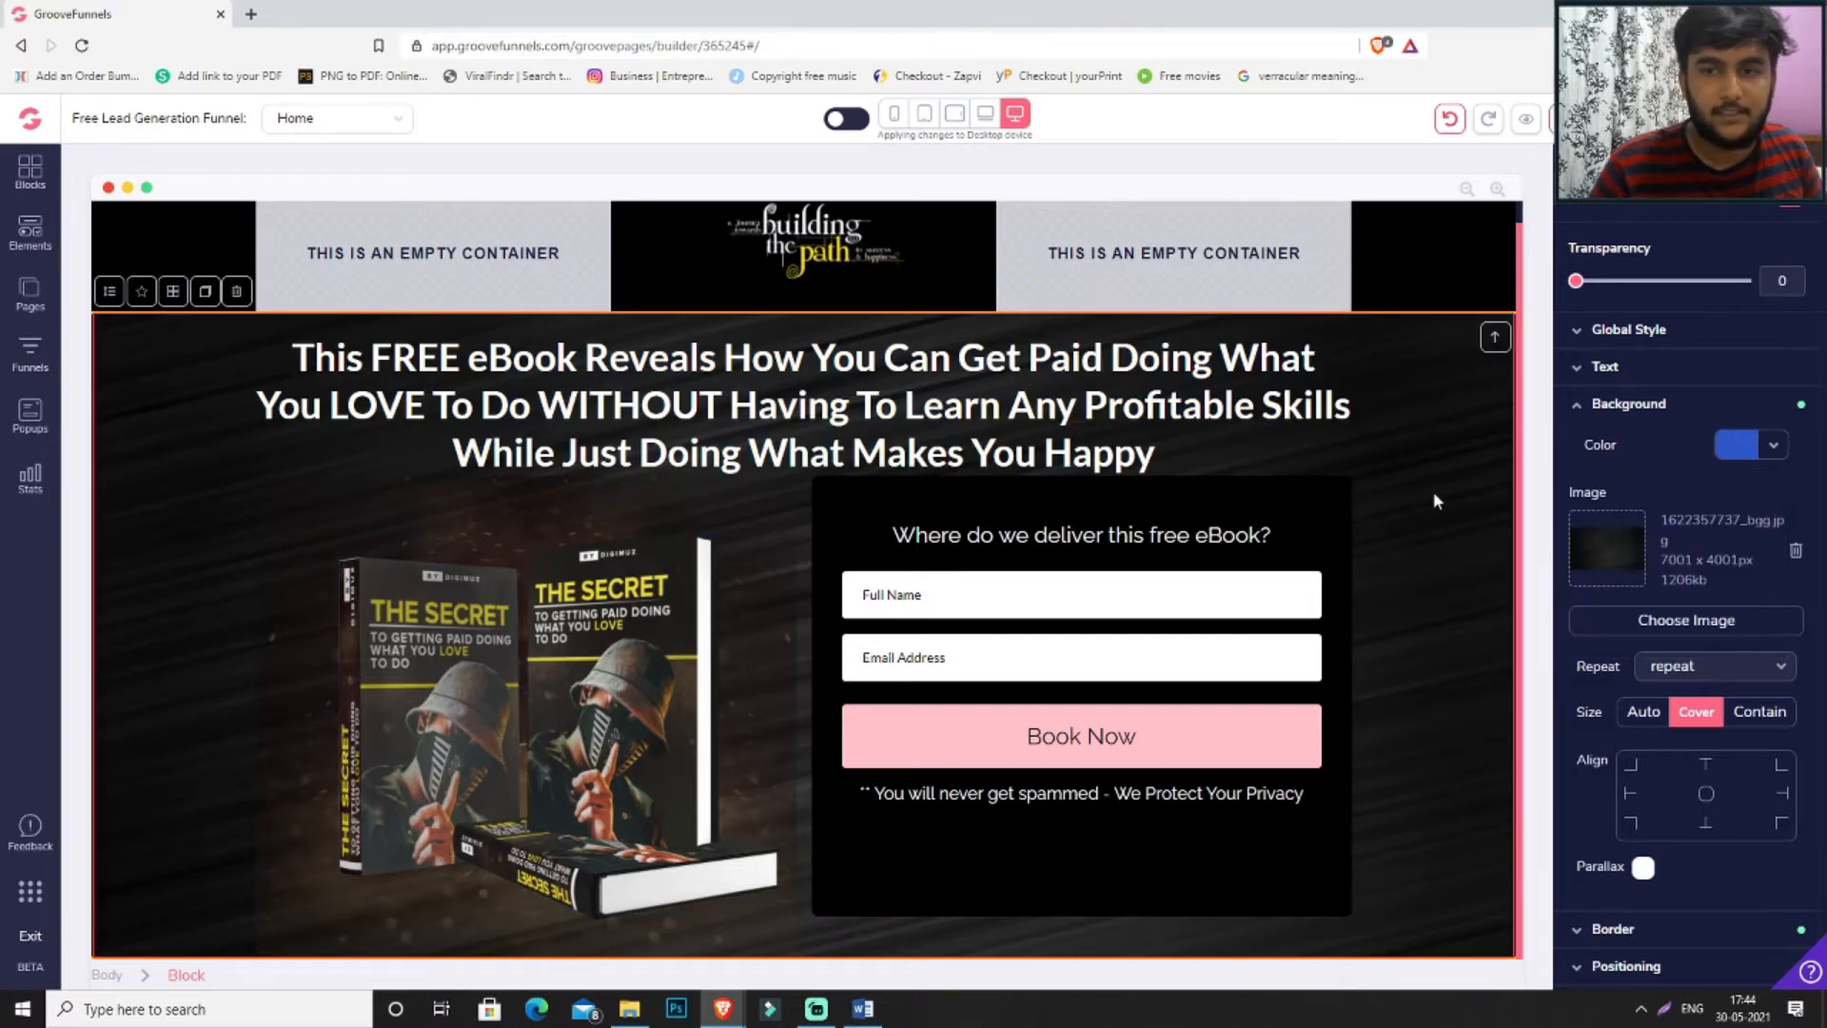
- Remove the black background color from the opt-in form container
left_click(1305, 512)
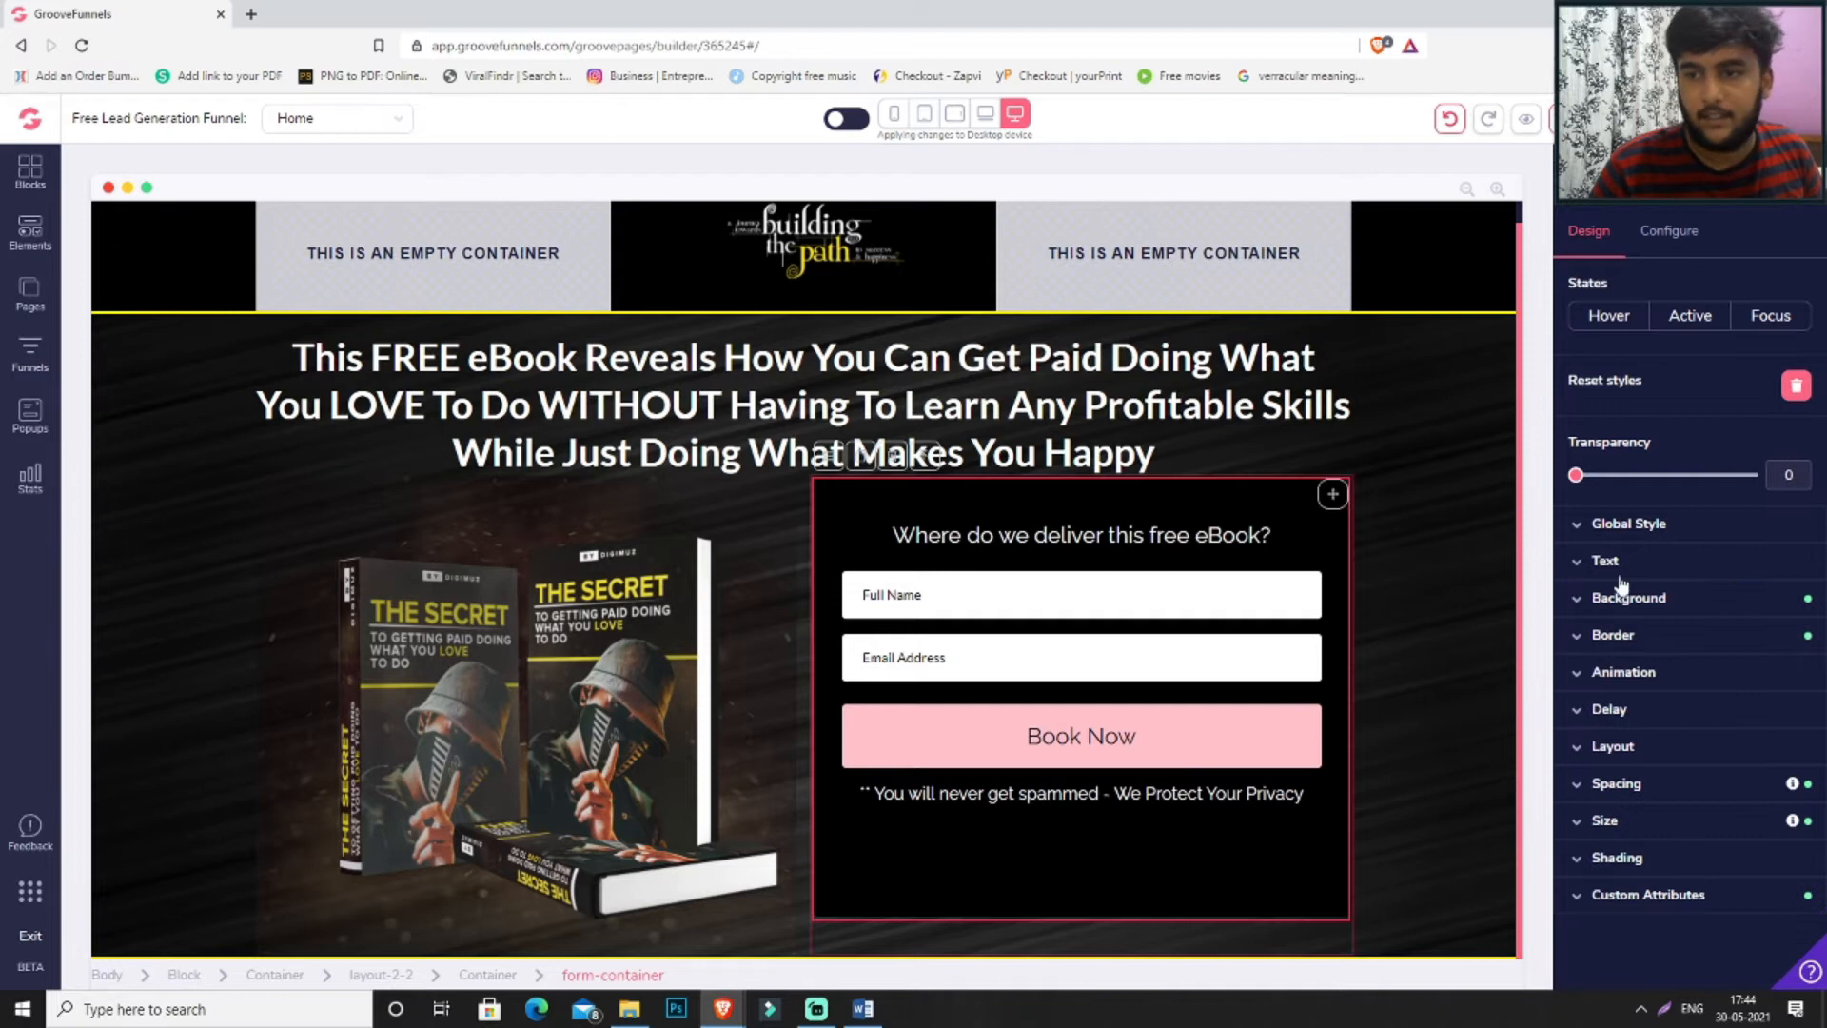
scroll(1734, 533, "down", 2)
left_click(1738, 483)
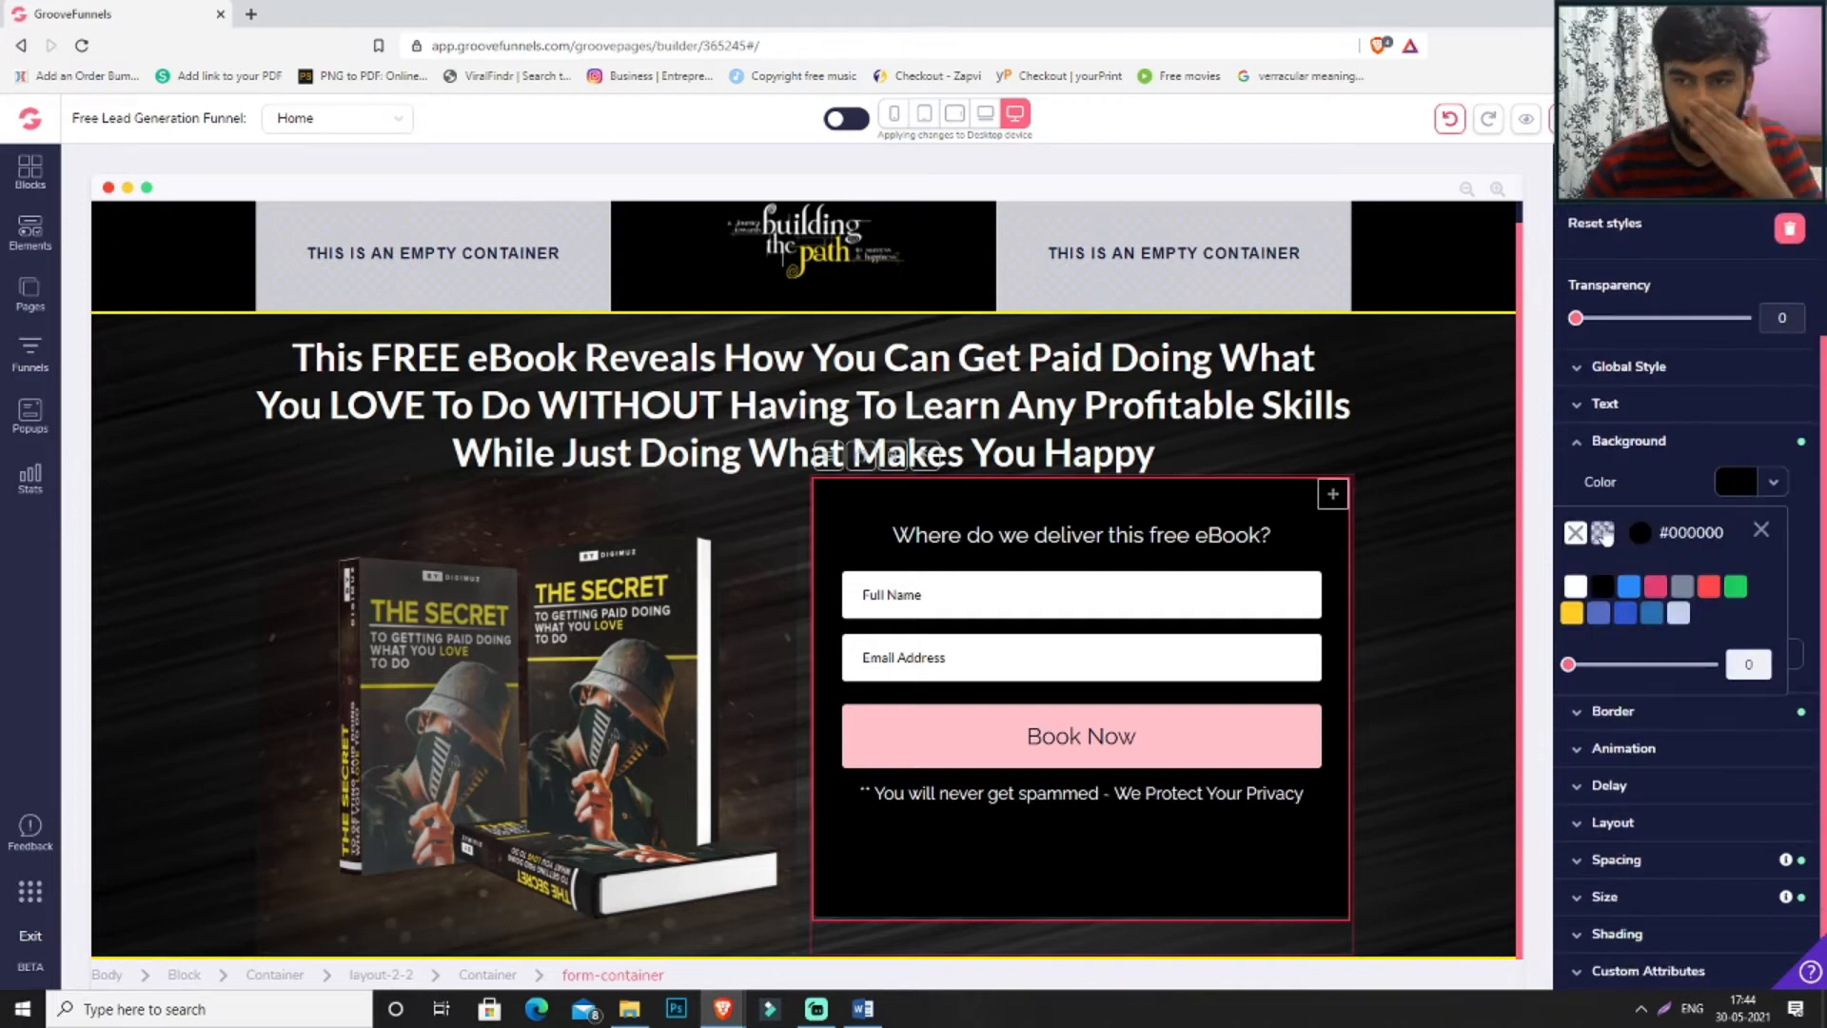
left_click(1575, 534)
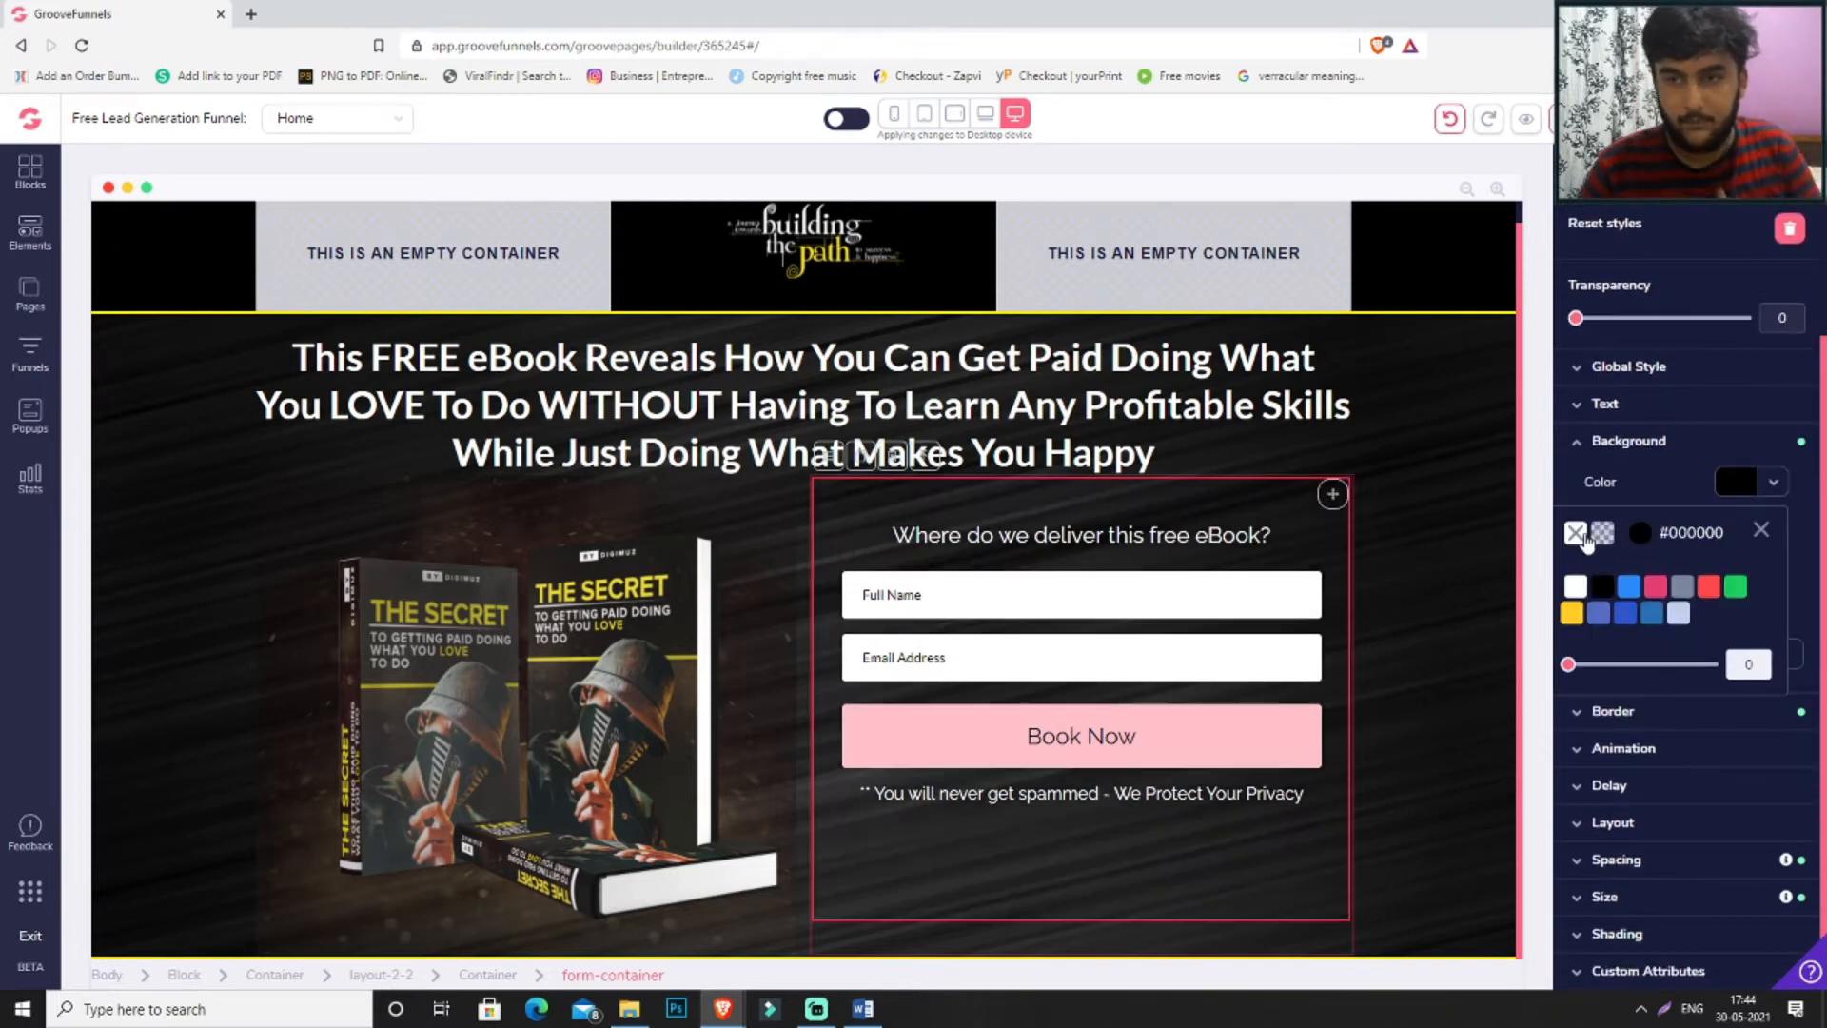
left_click(1483, 537)
- Give the two-column layout holding the eBook mockup and the form a black #000000 background
left_click(1324, 498)
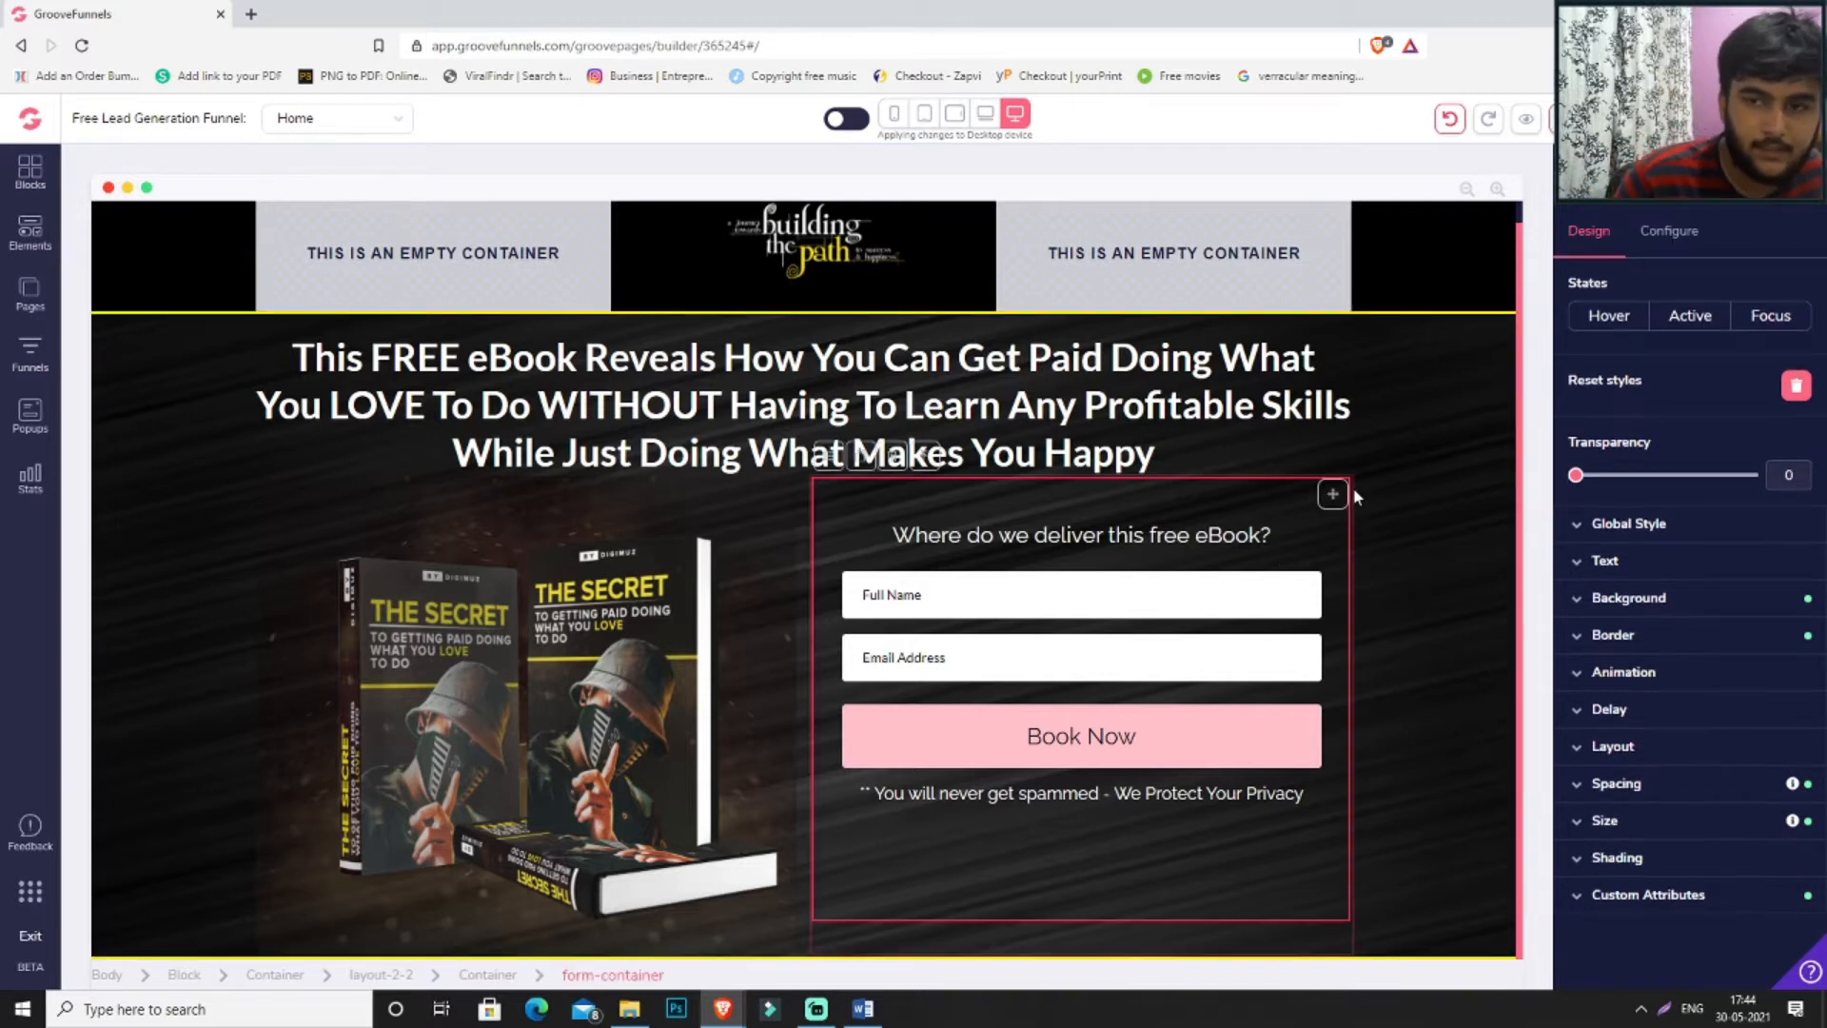
left_click(1332, 492)
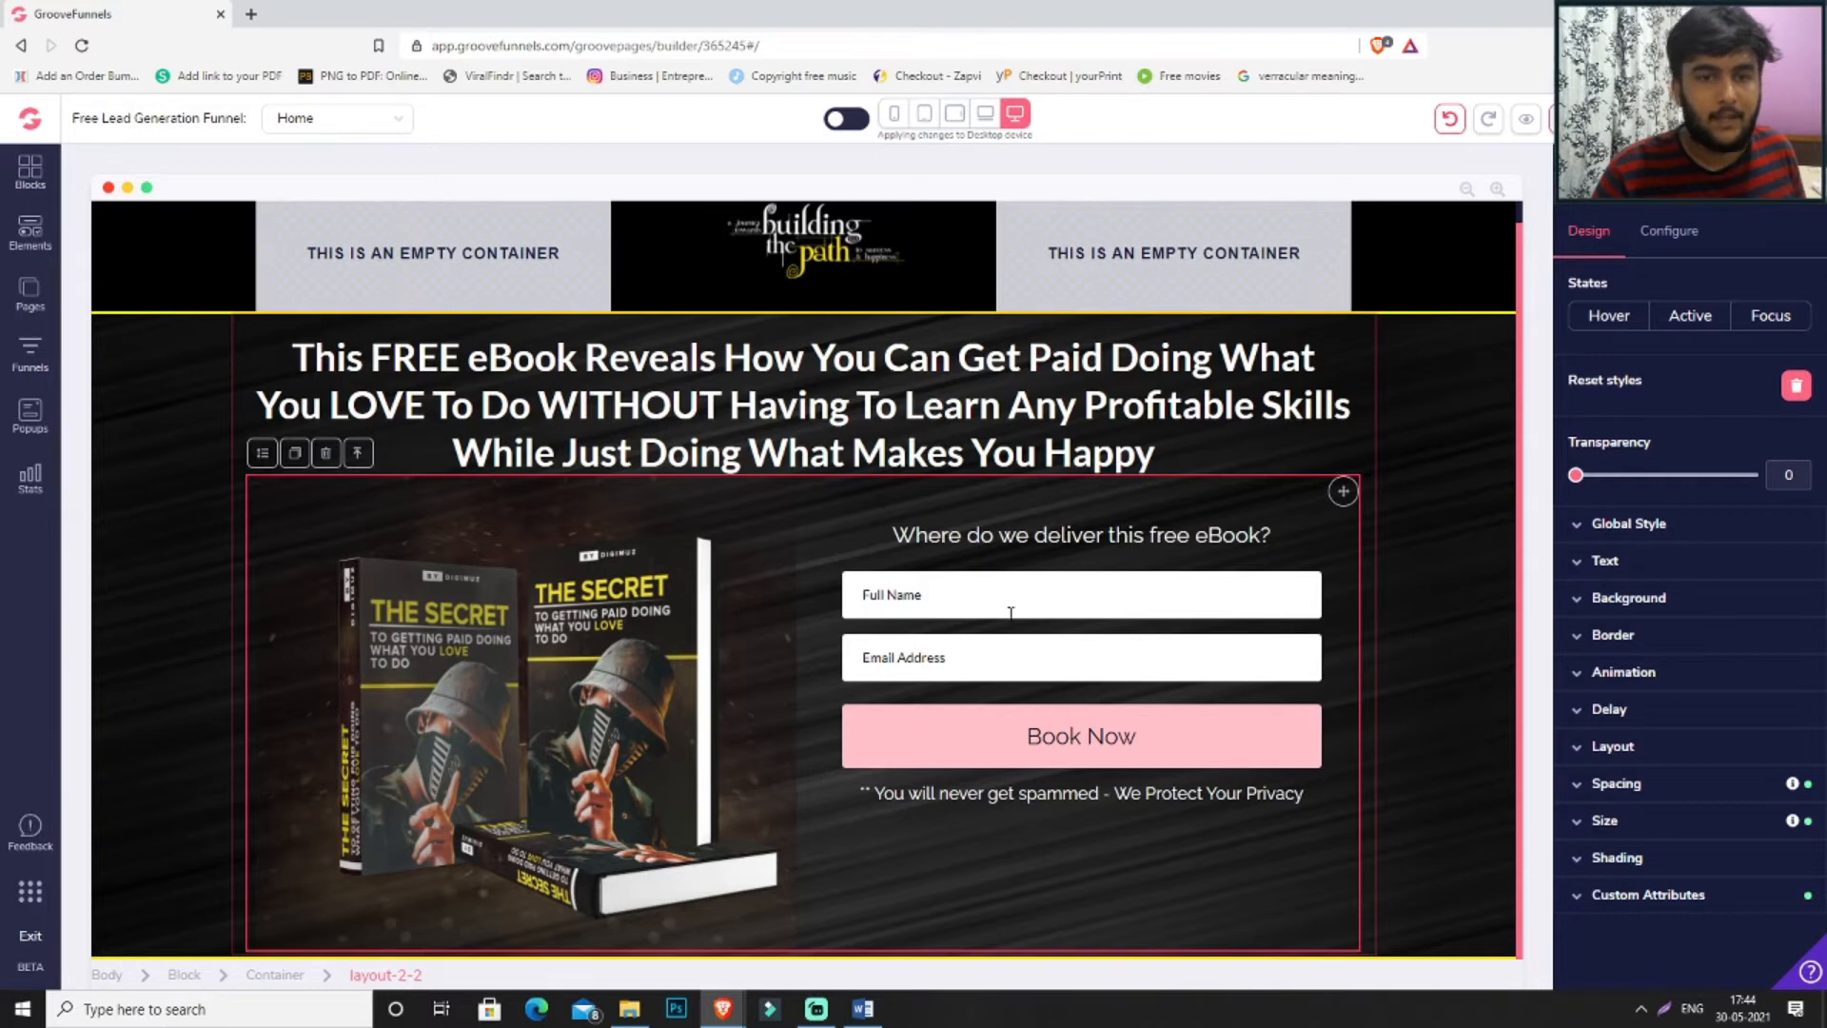
left_click(1639, 597)
scroll(1713, 552, "down", 2)
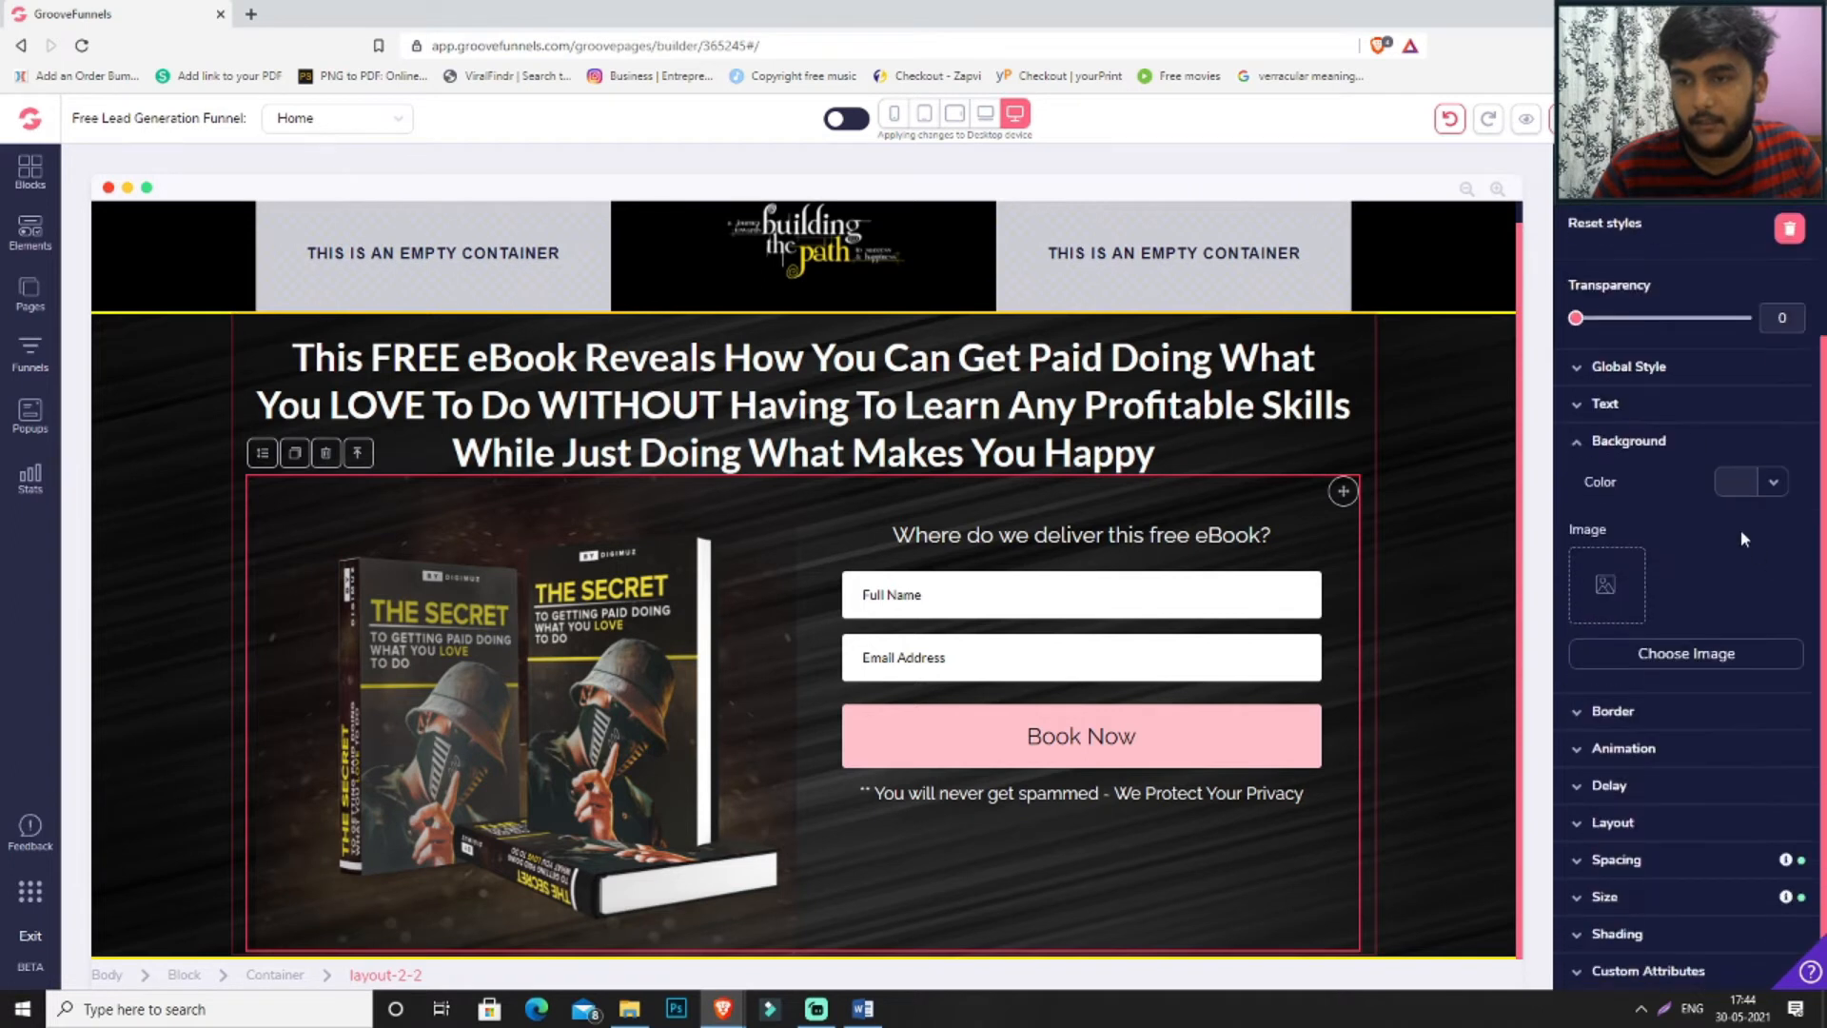
left_click(1725, 476)
left_click(1605, 586)
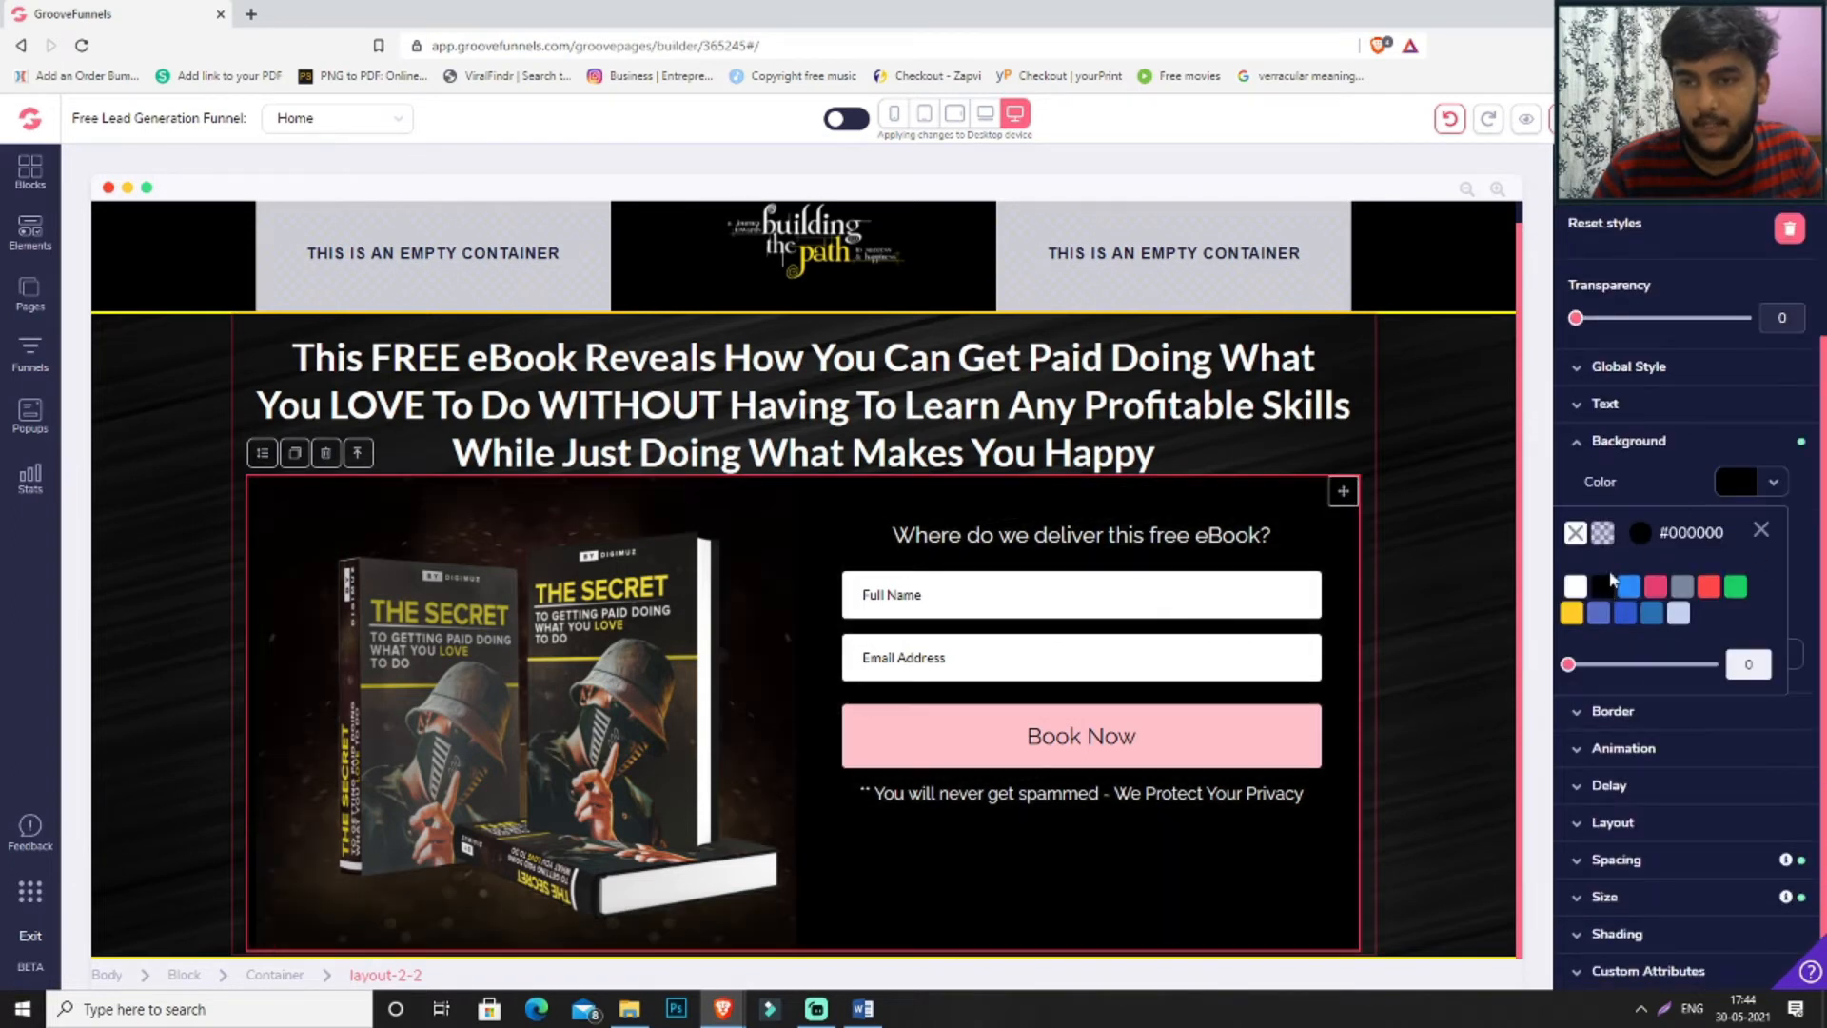
left_click(1704, 503)
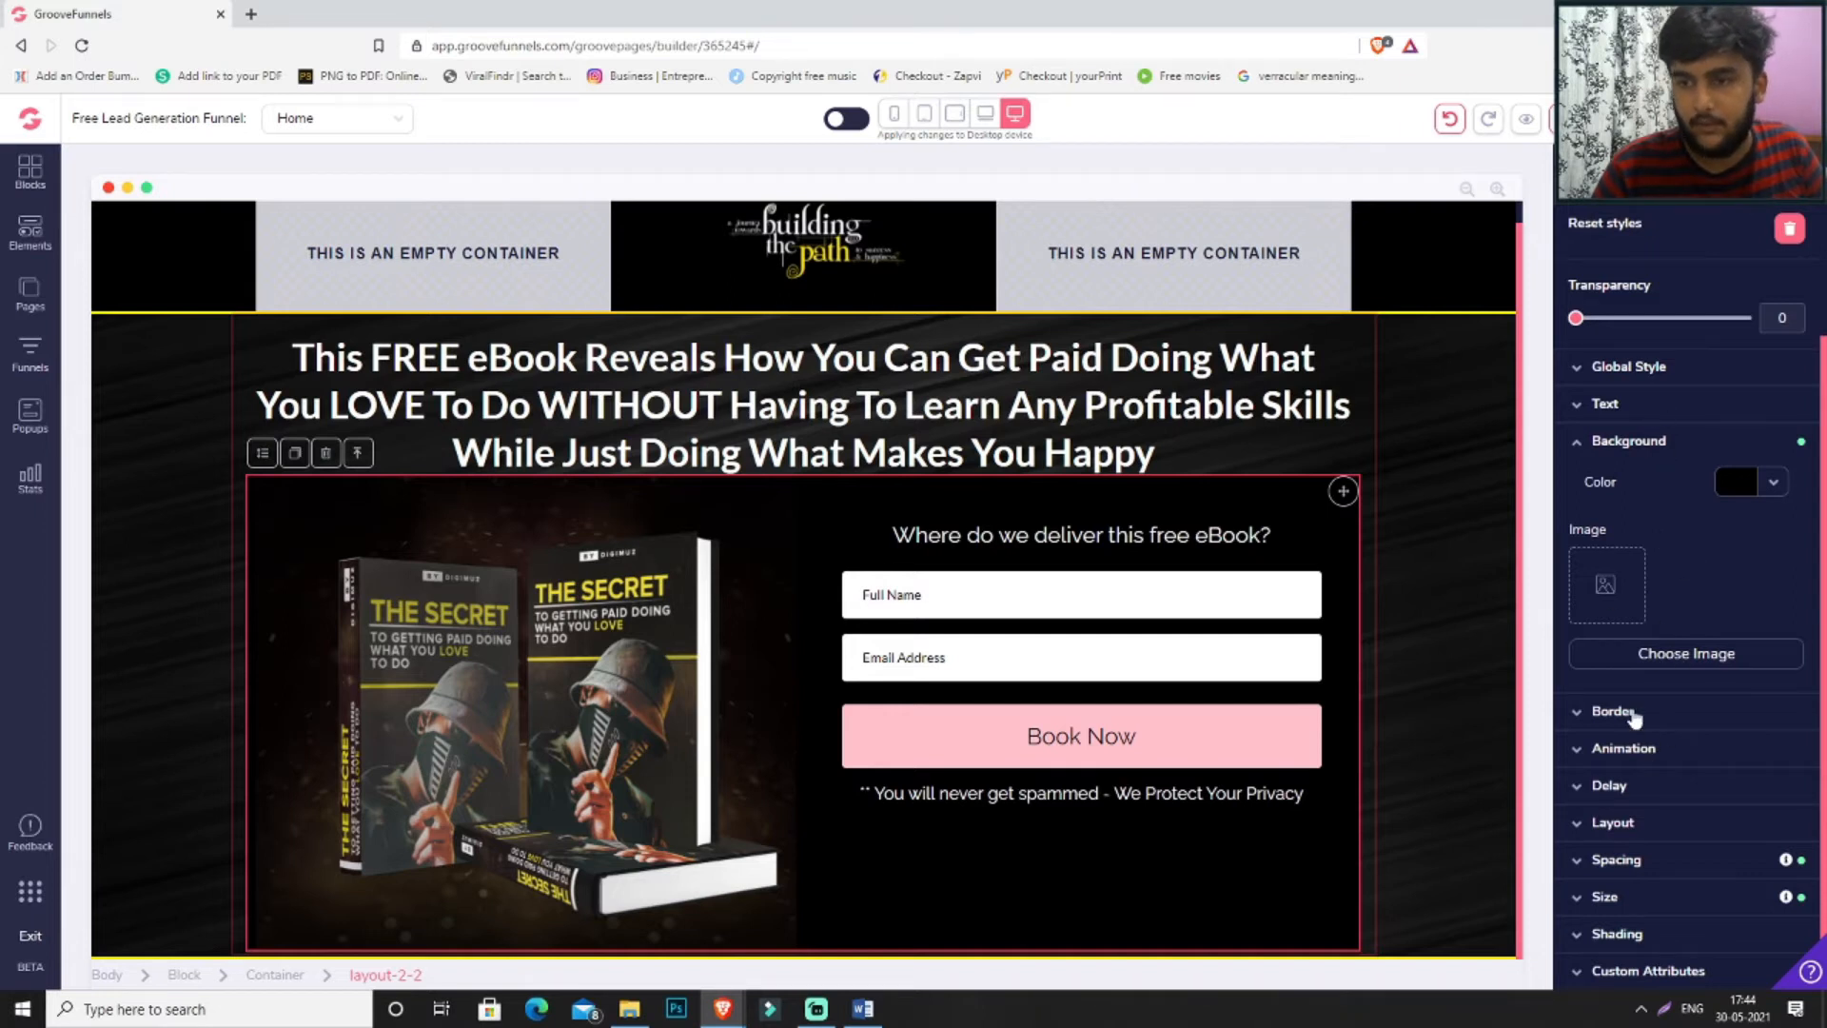
- Add a 3px dashed border around all sides of the two-column layout
left_click(1635, 714)
scroll(1618, 618, "down", 3)
left_click(1605, 666)
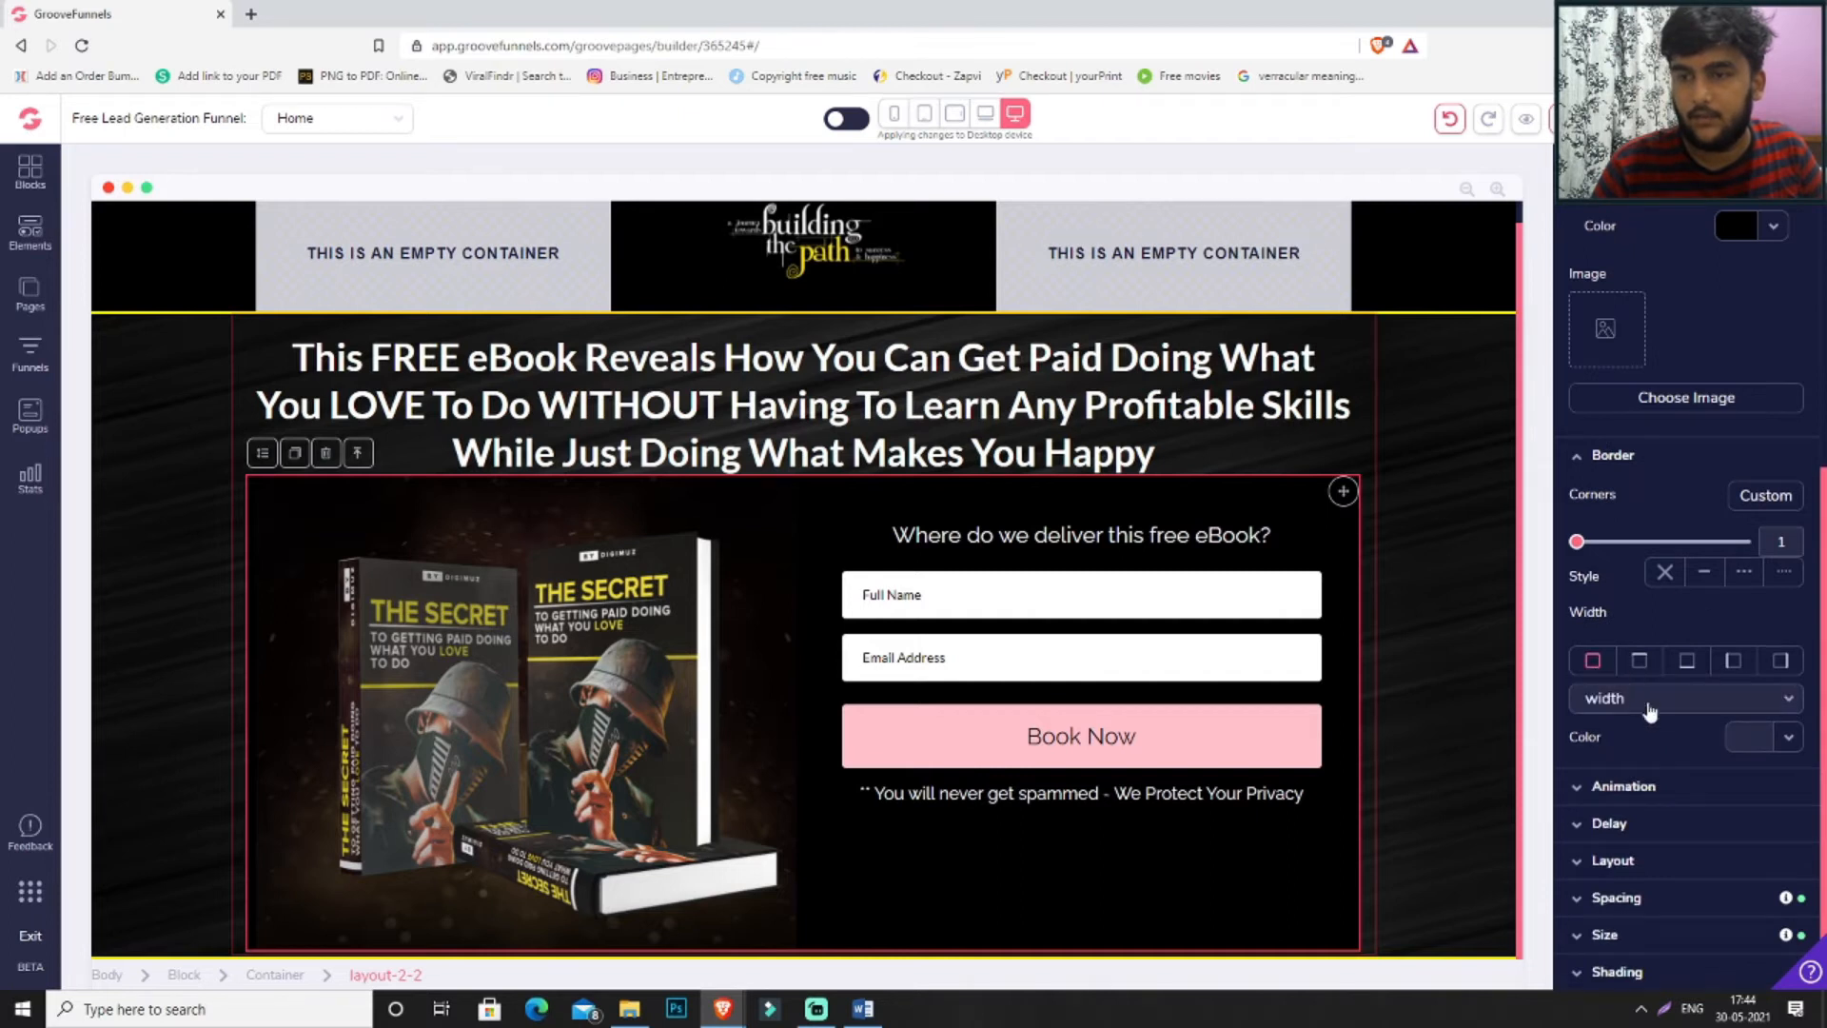
left_click(1656, 703)
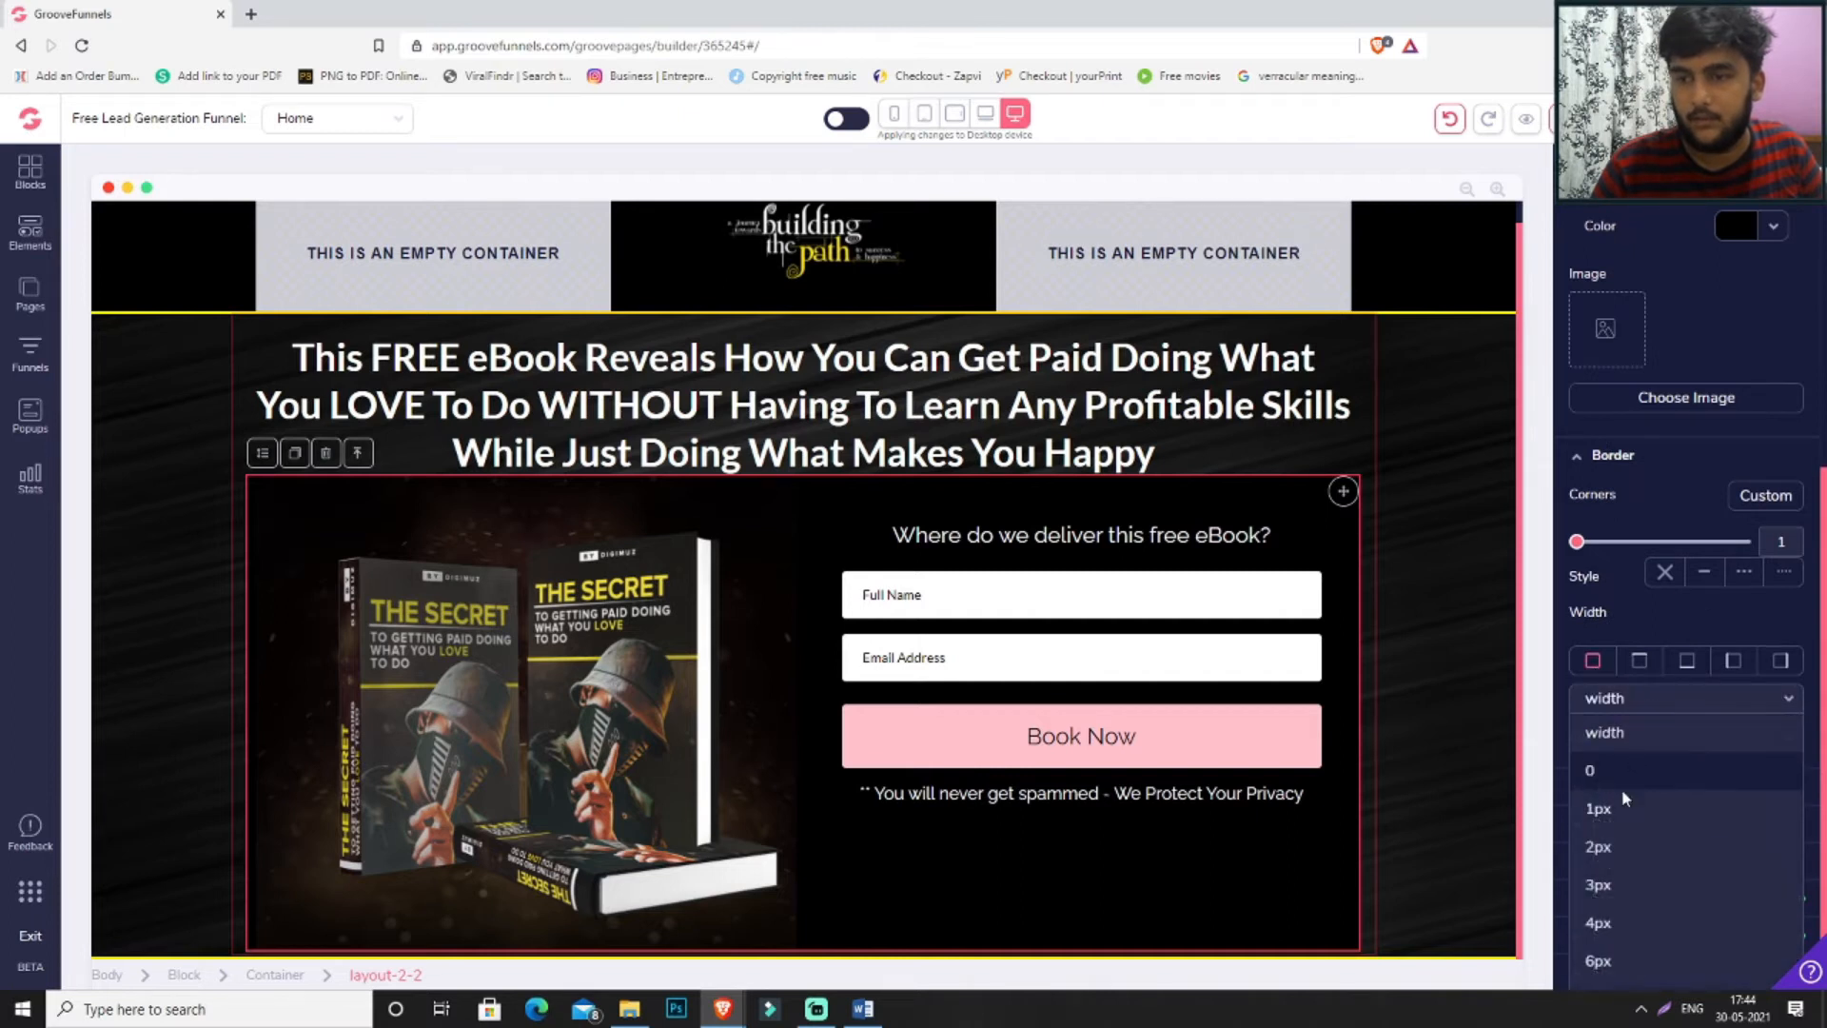
left_click(1632, 873)
left_click(1737, 573)
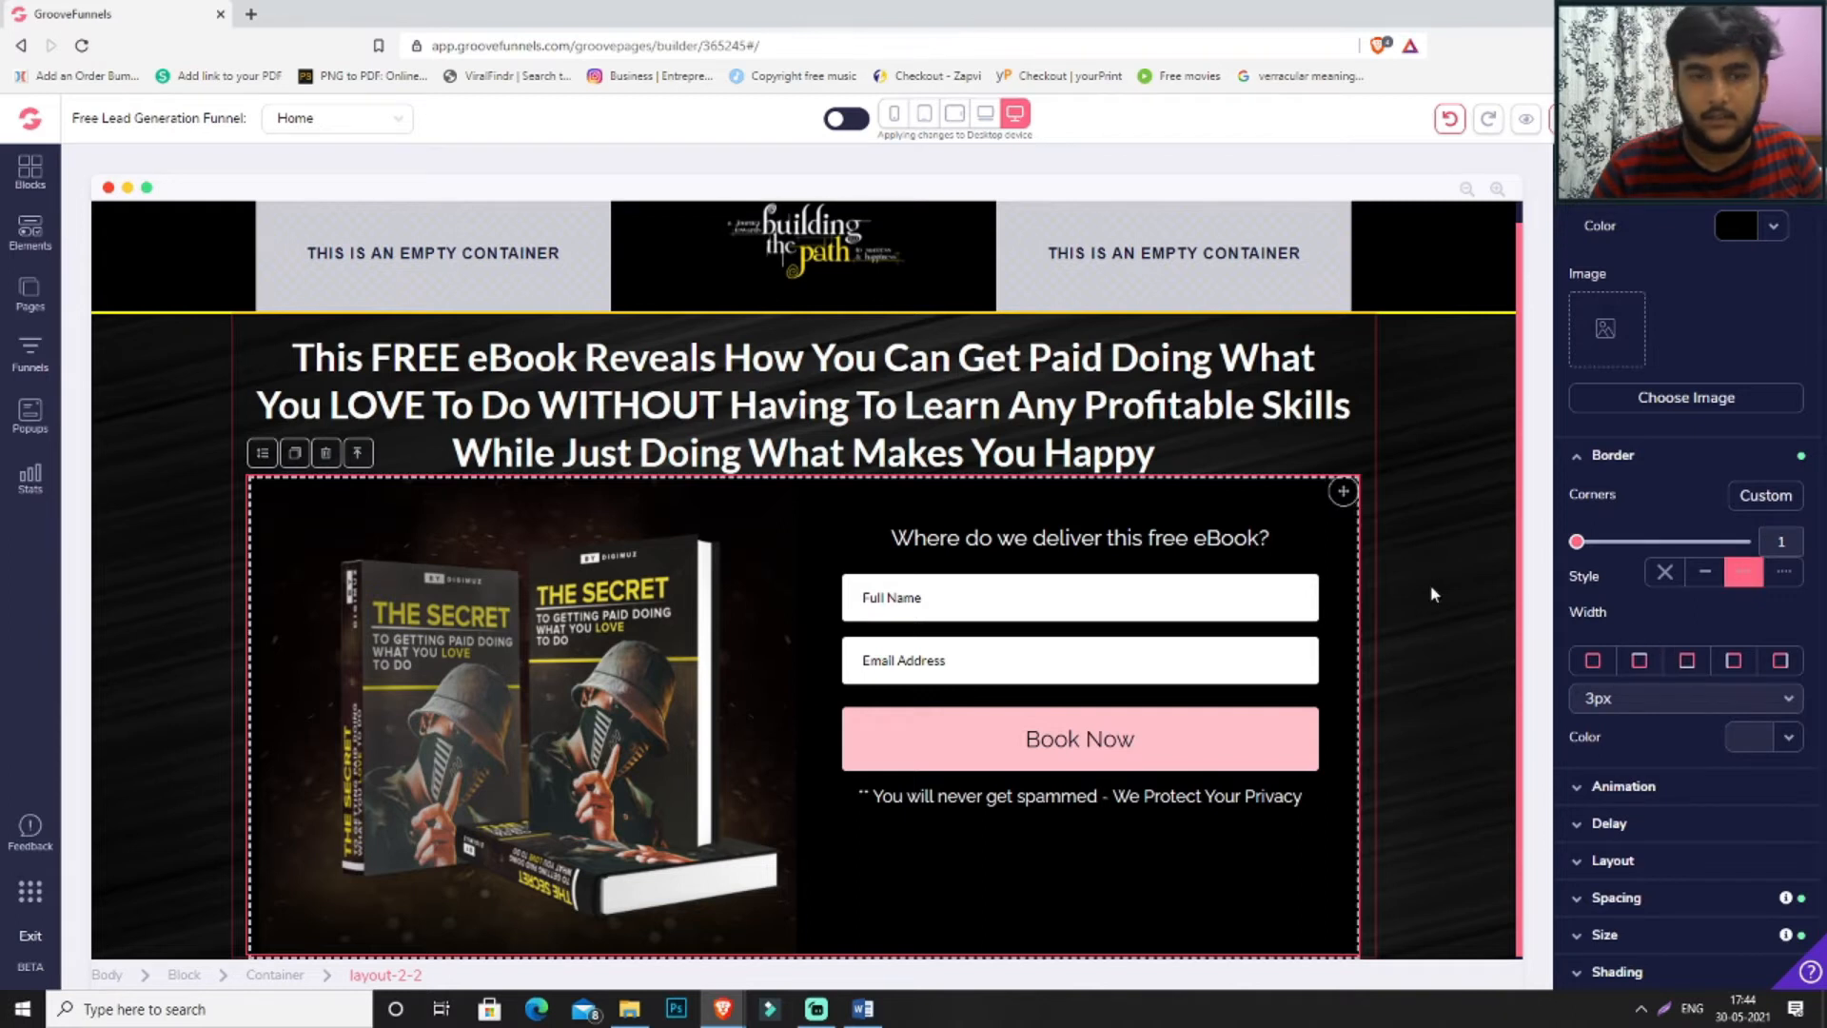
- Set the two-column layout's top margin to 27 to separate it from the headline
scroll(1656, 856, "down", 1)
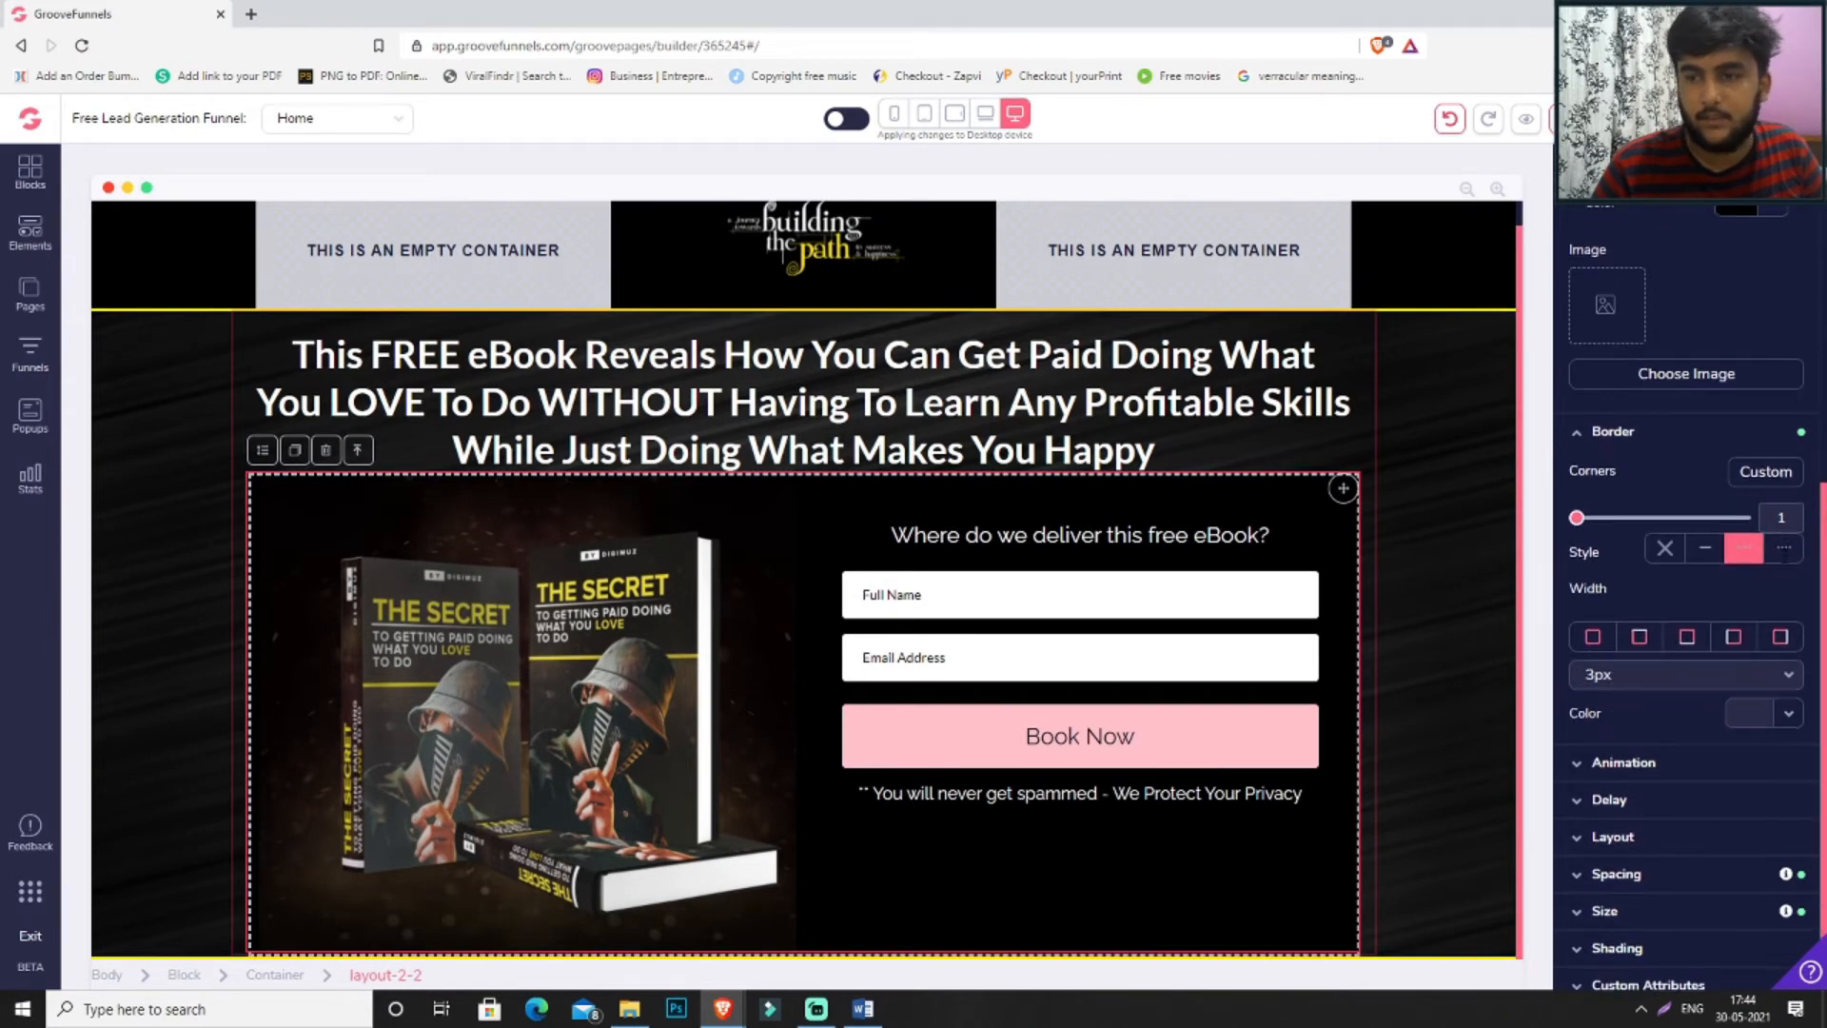
left_click(1662, 862)
scroll(1741, 785, "down", 3)
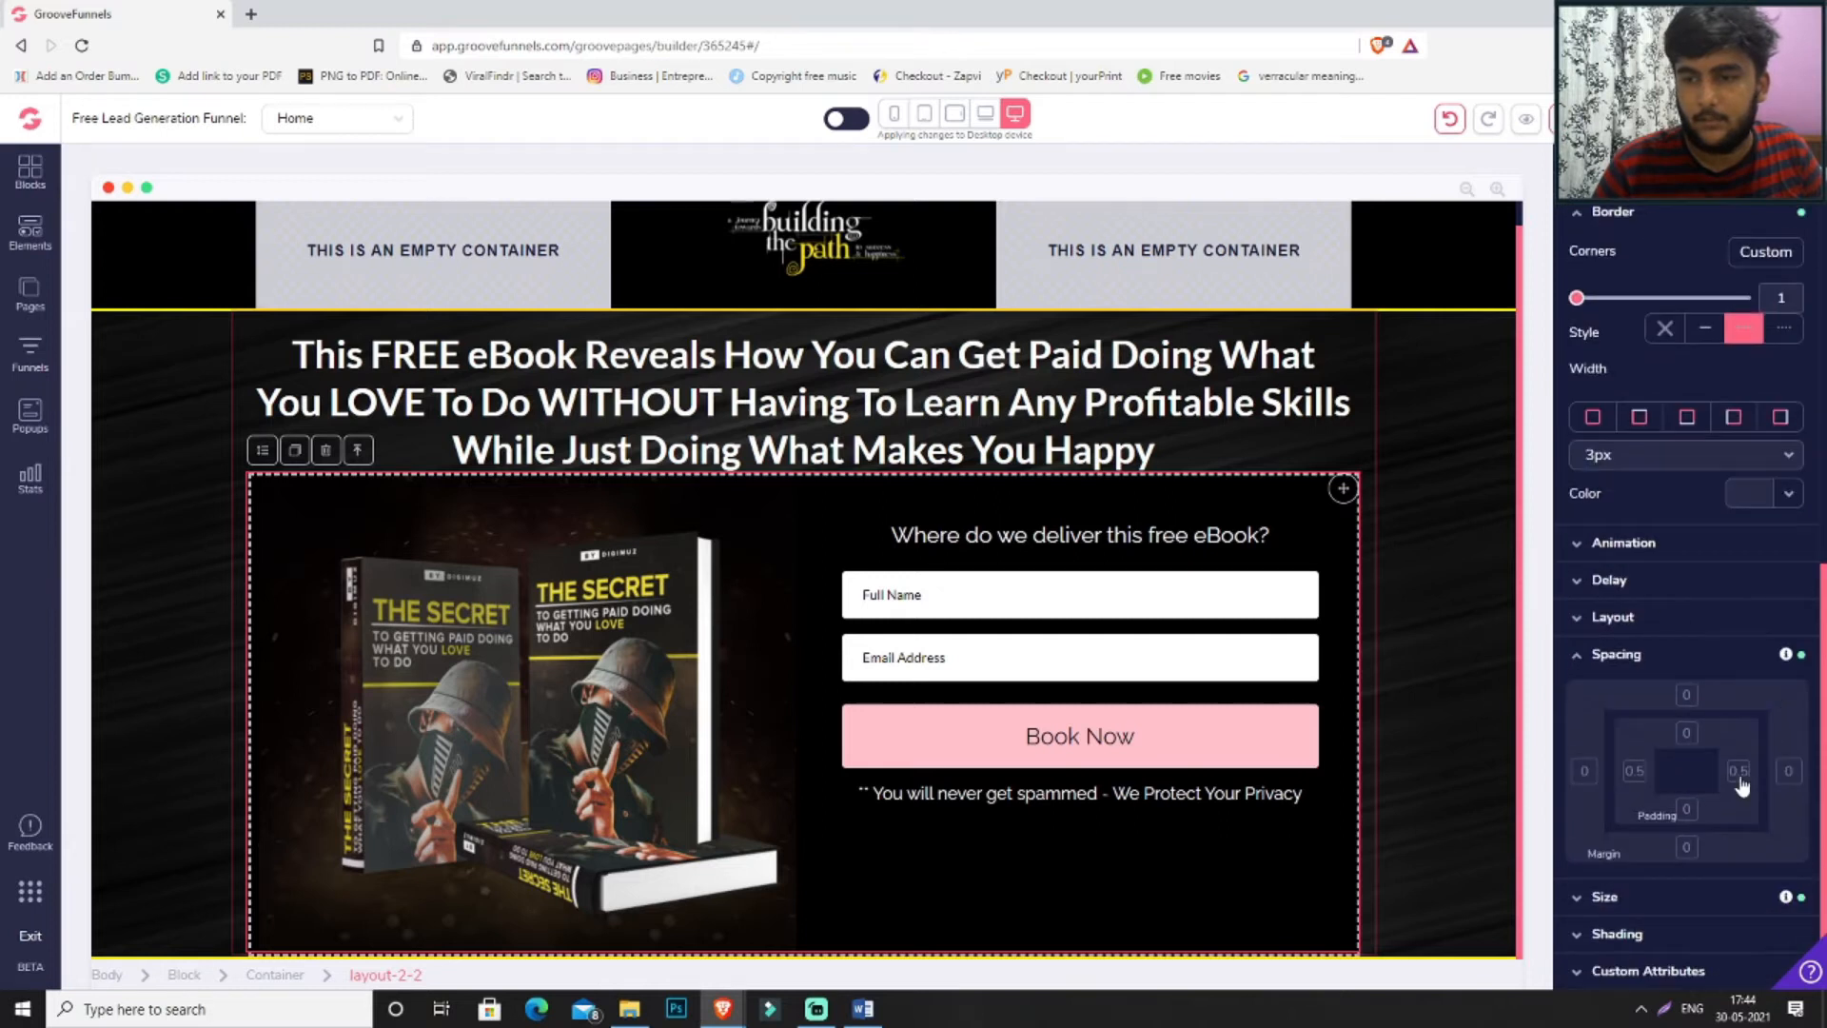
left_click(1687, 695)
left_click_drag(1577, 887, 1621, 885)
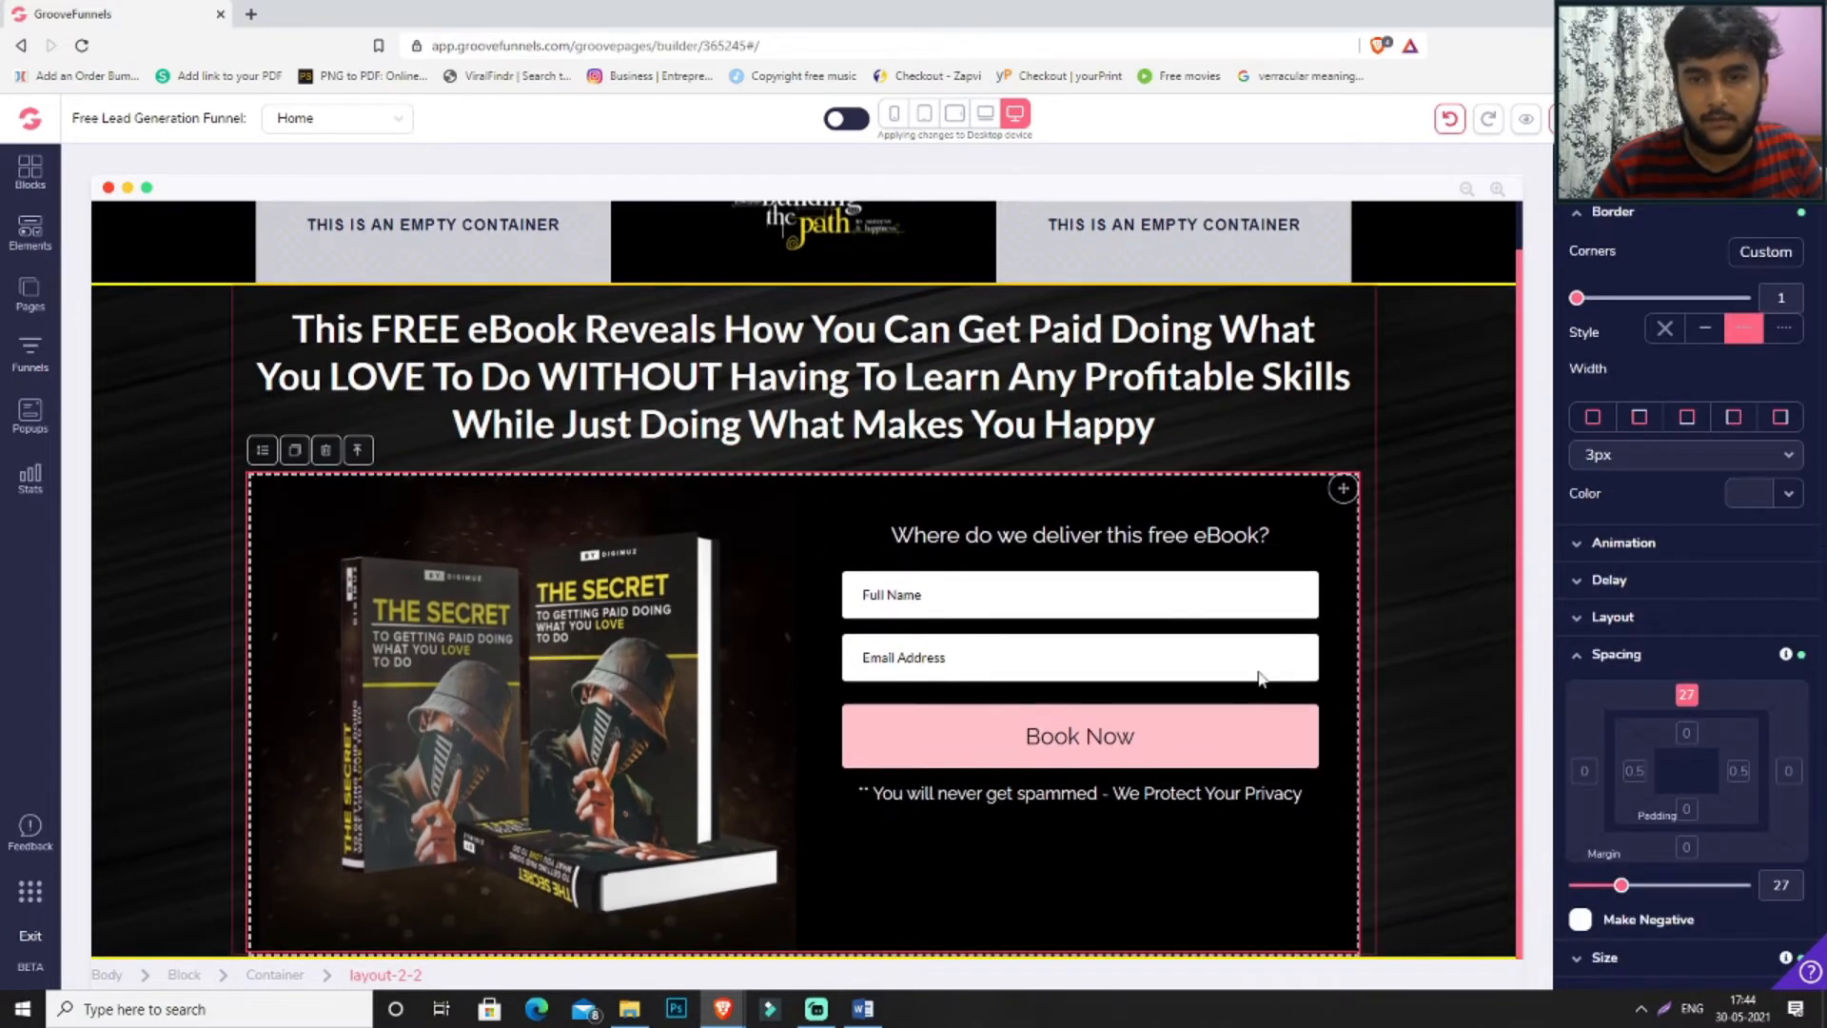
- Set the top margin of the "Where do we deliver this free eBook?" text above the form to 54
left_click(1080, 535)
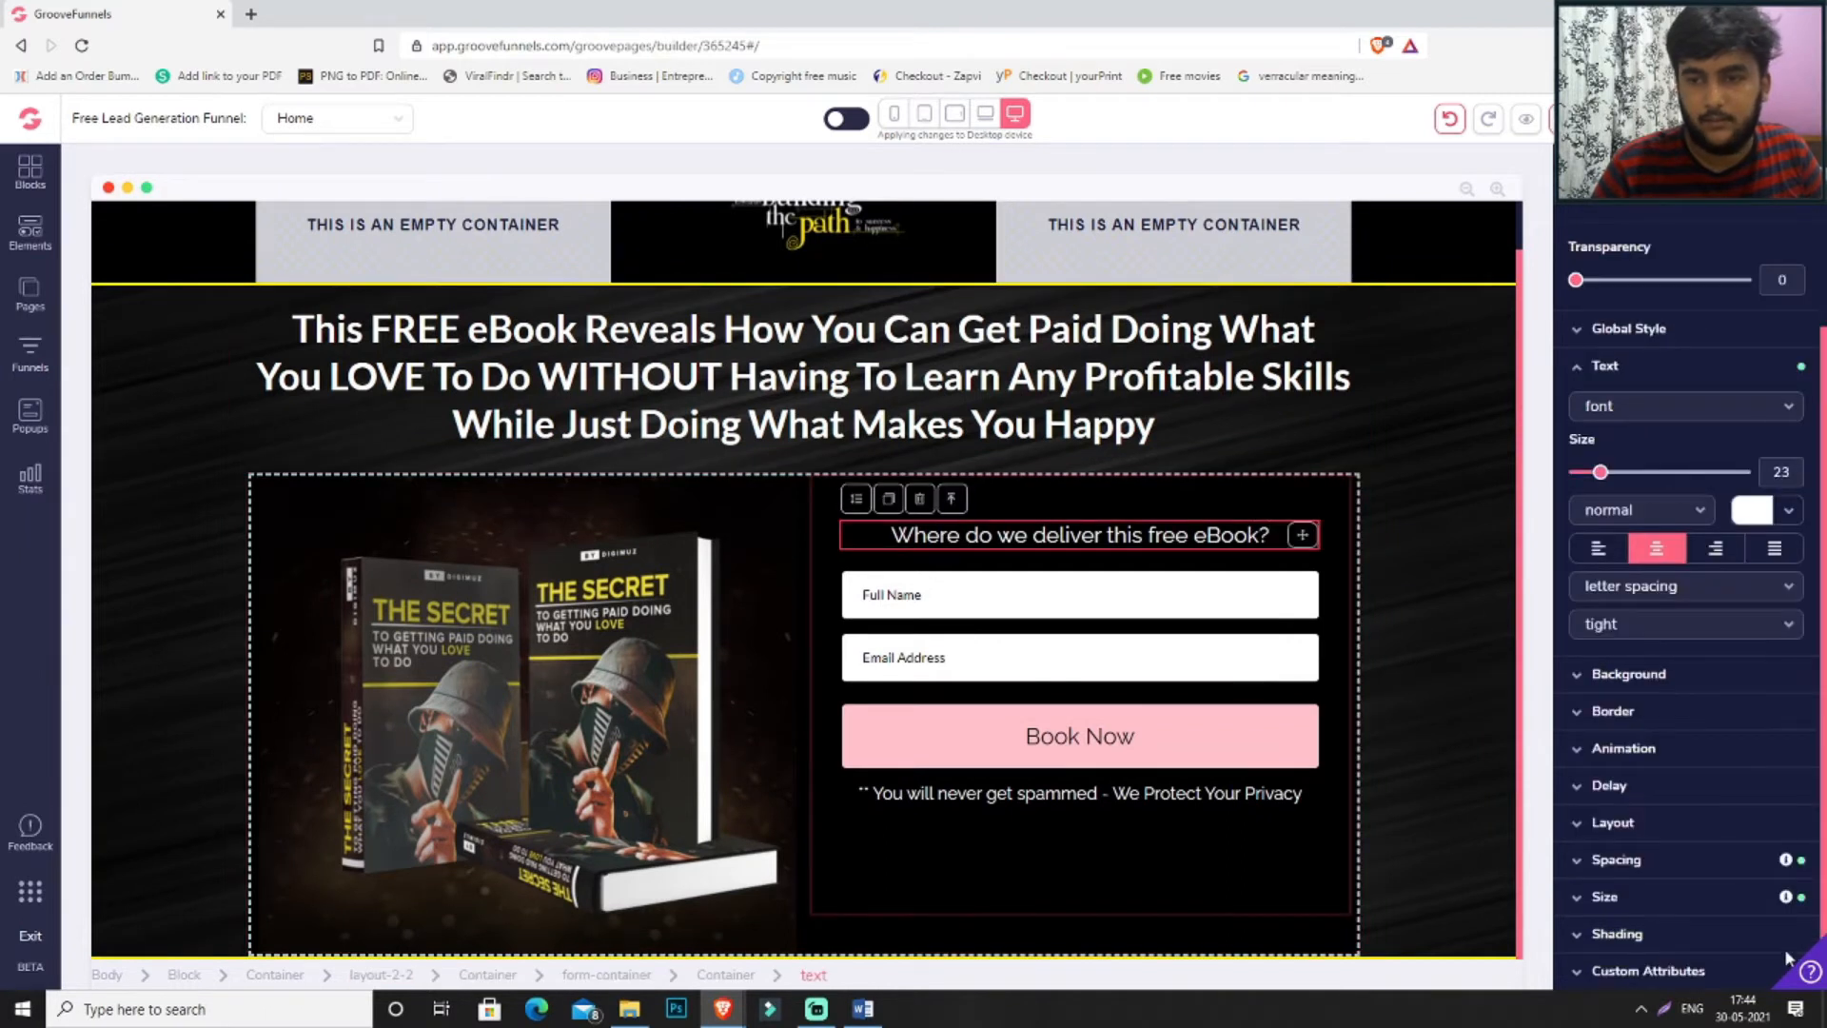
left_click(1592, 861)
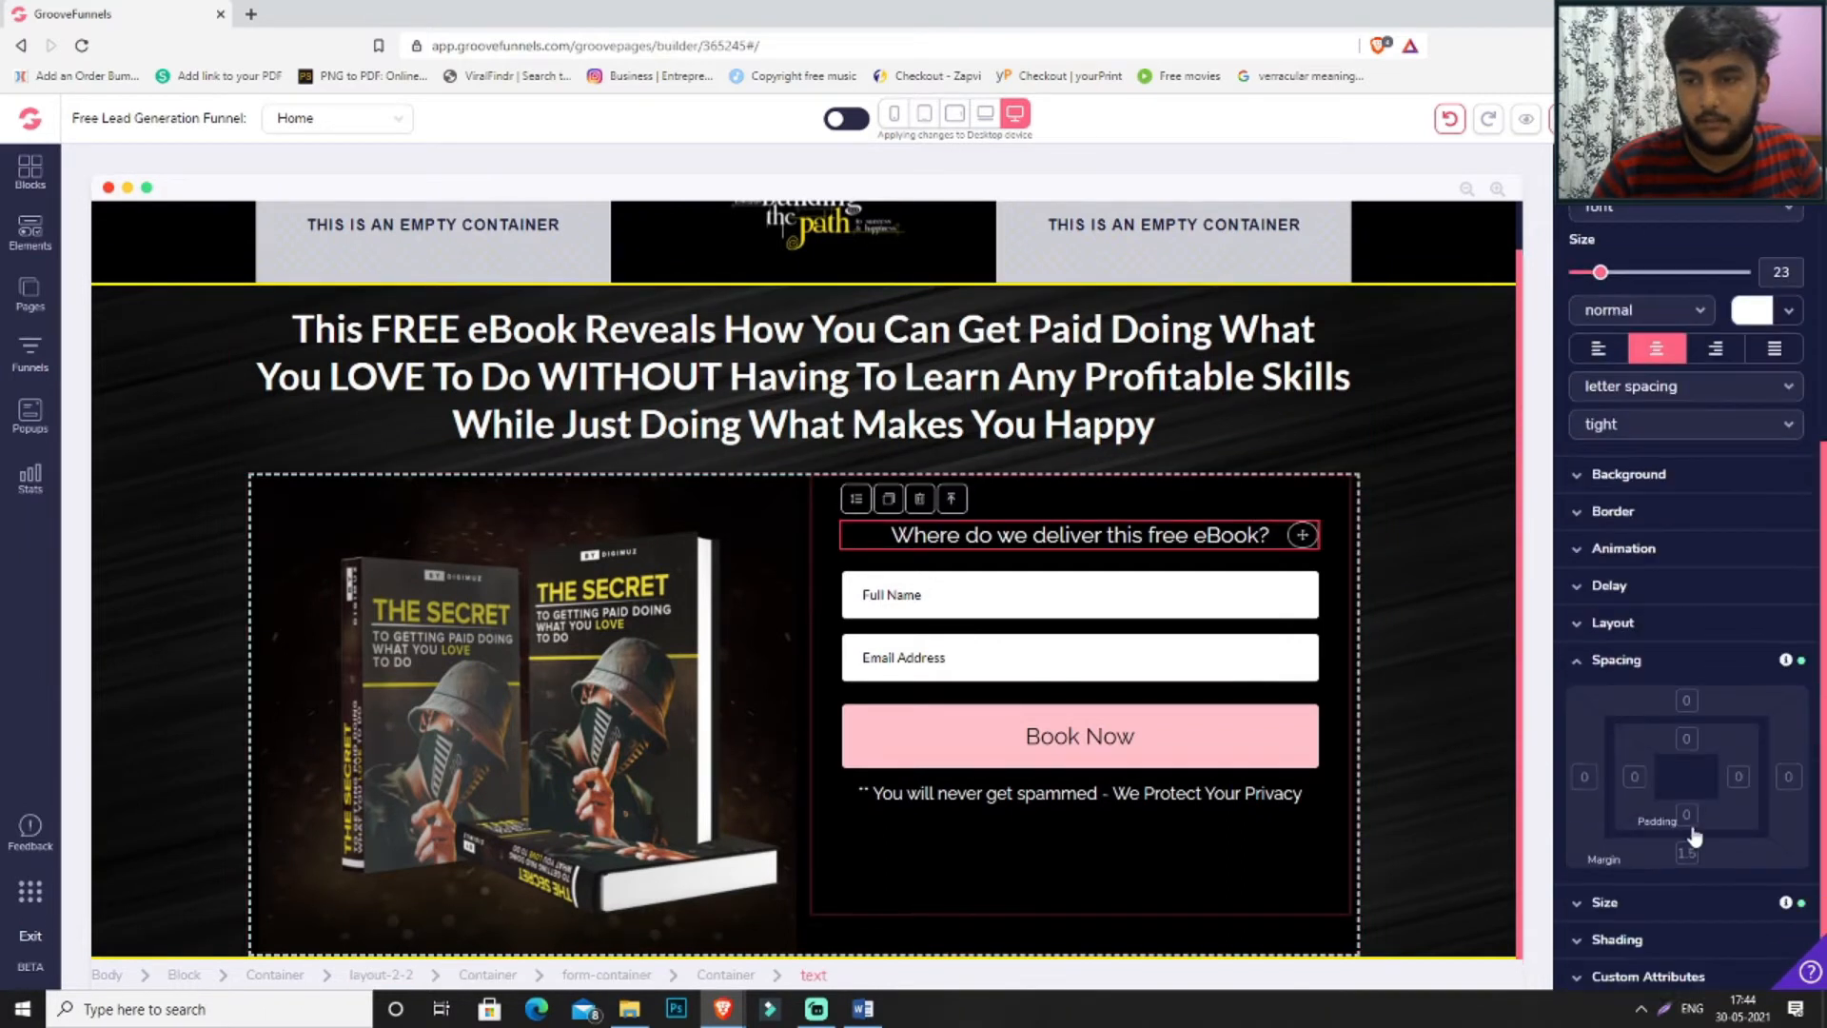
left_click(1687, 695)
left_click_drag(1581, 889, 1668, 895)
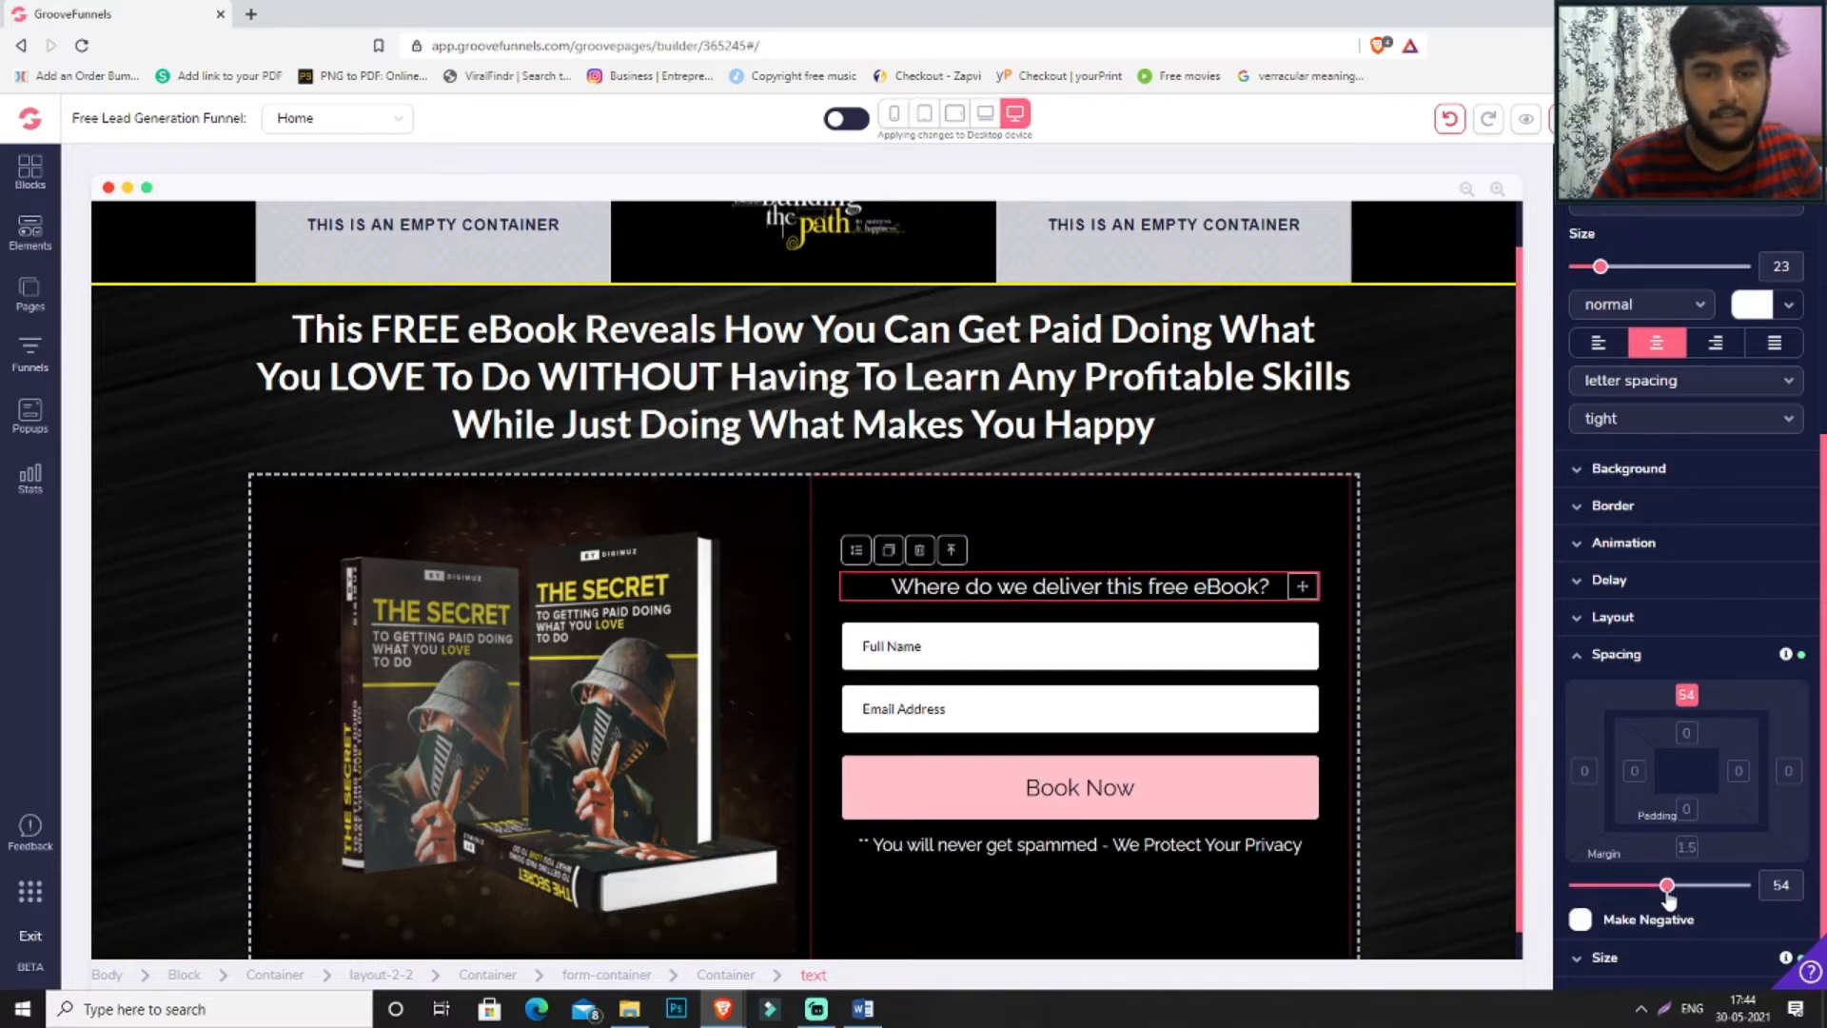
- Change the form's submit button text to "Send me My Free eBook" and update the button
left_click(1292, 758)
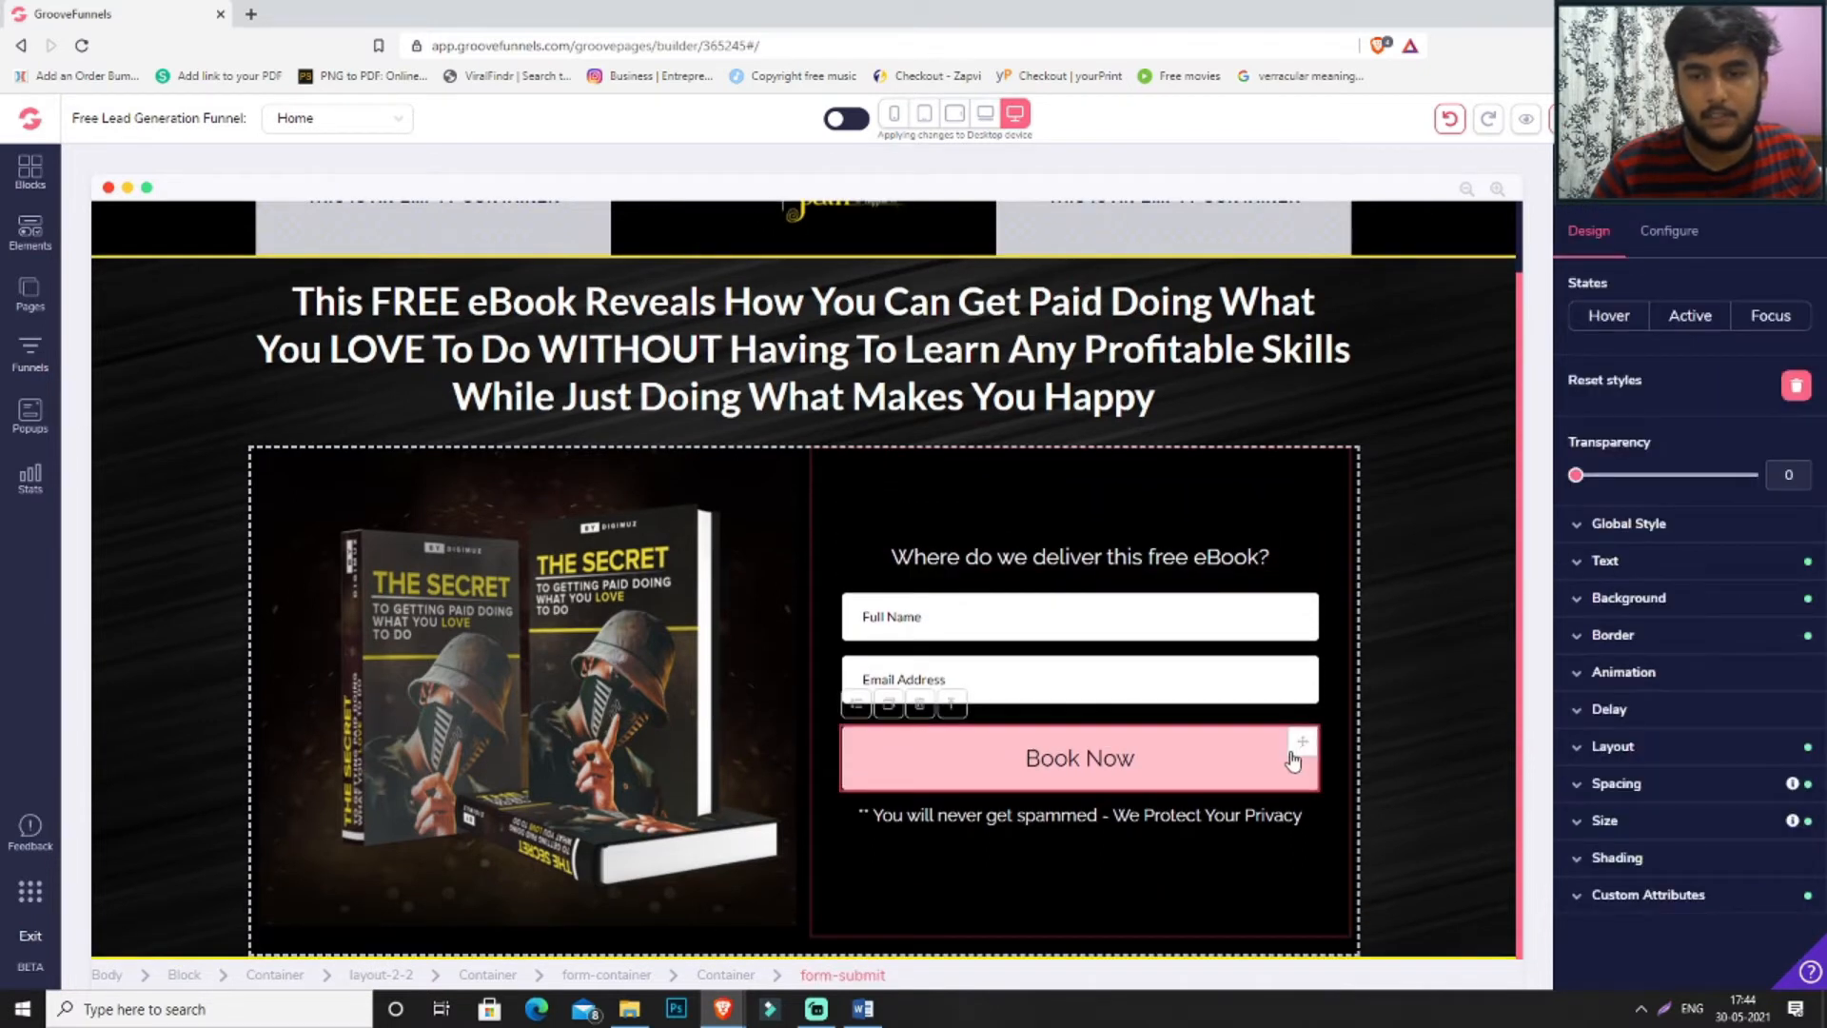
left_click(1677, 244)
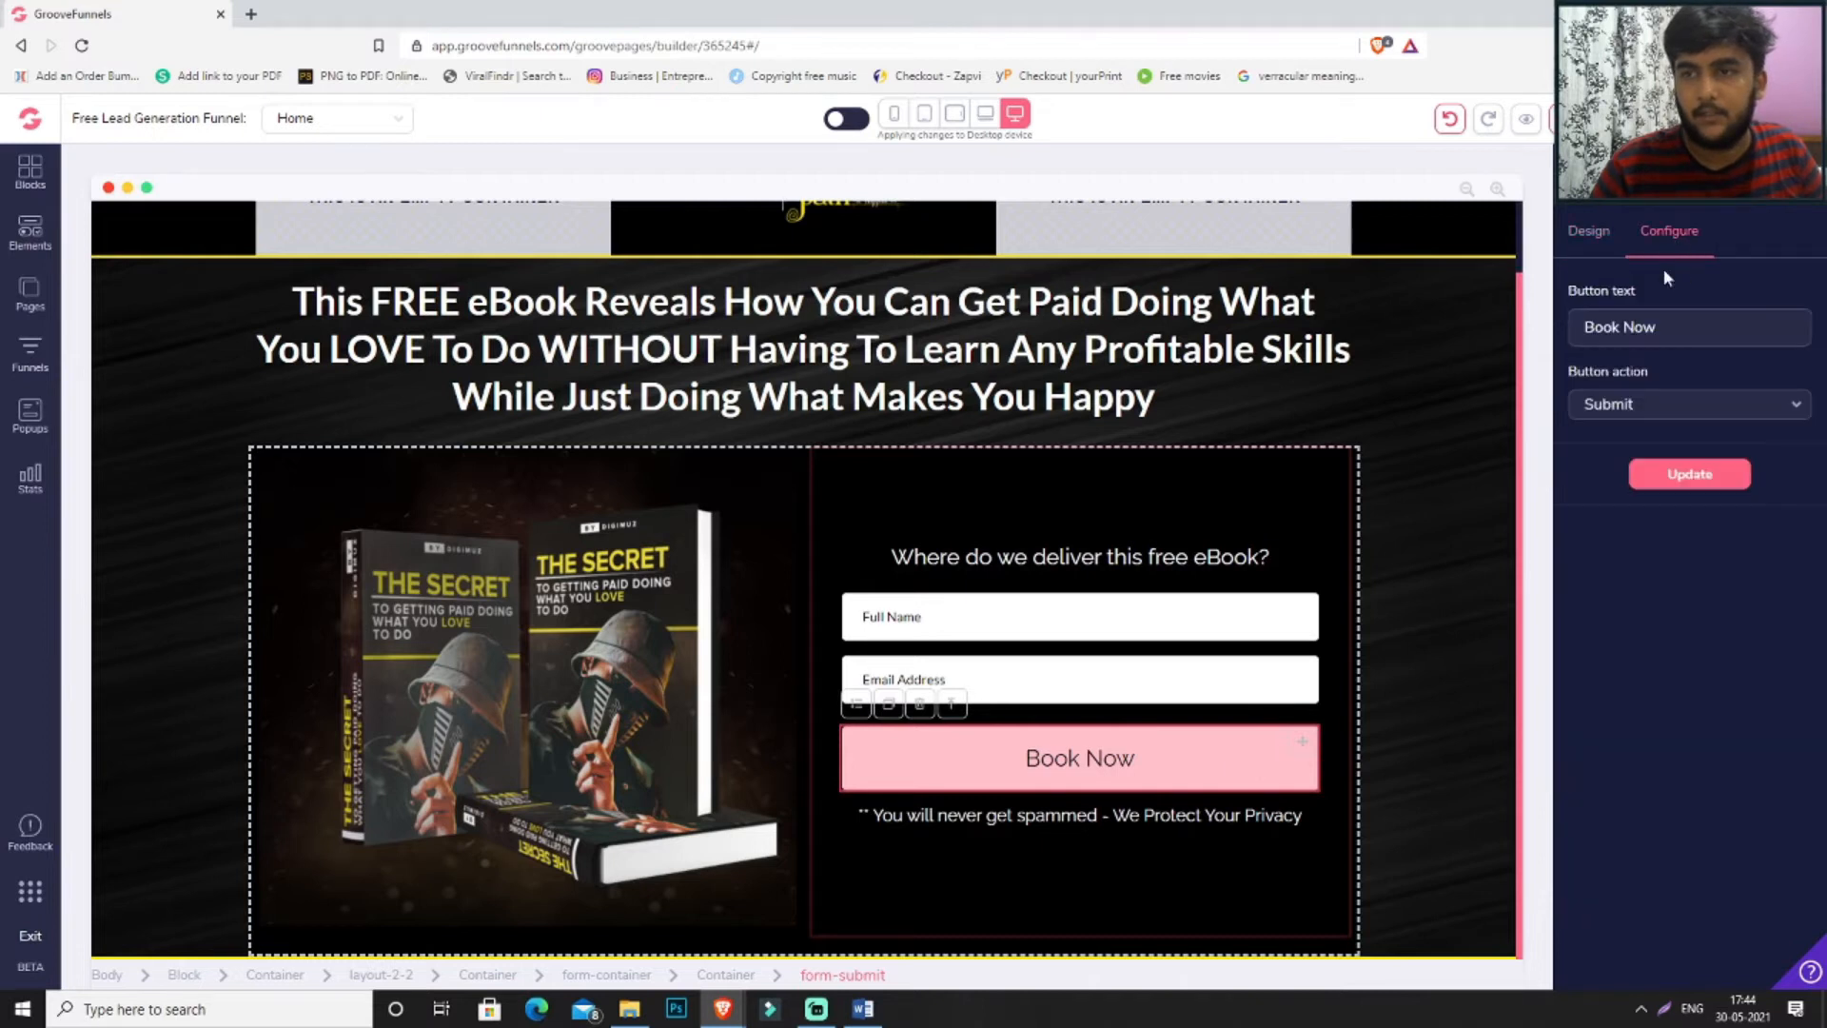
triple_click(1698, 324)
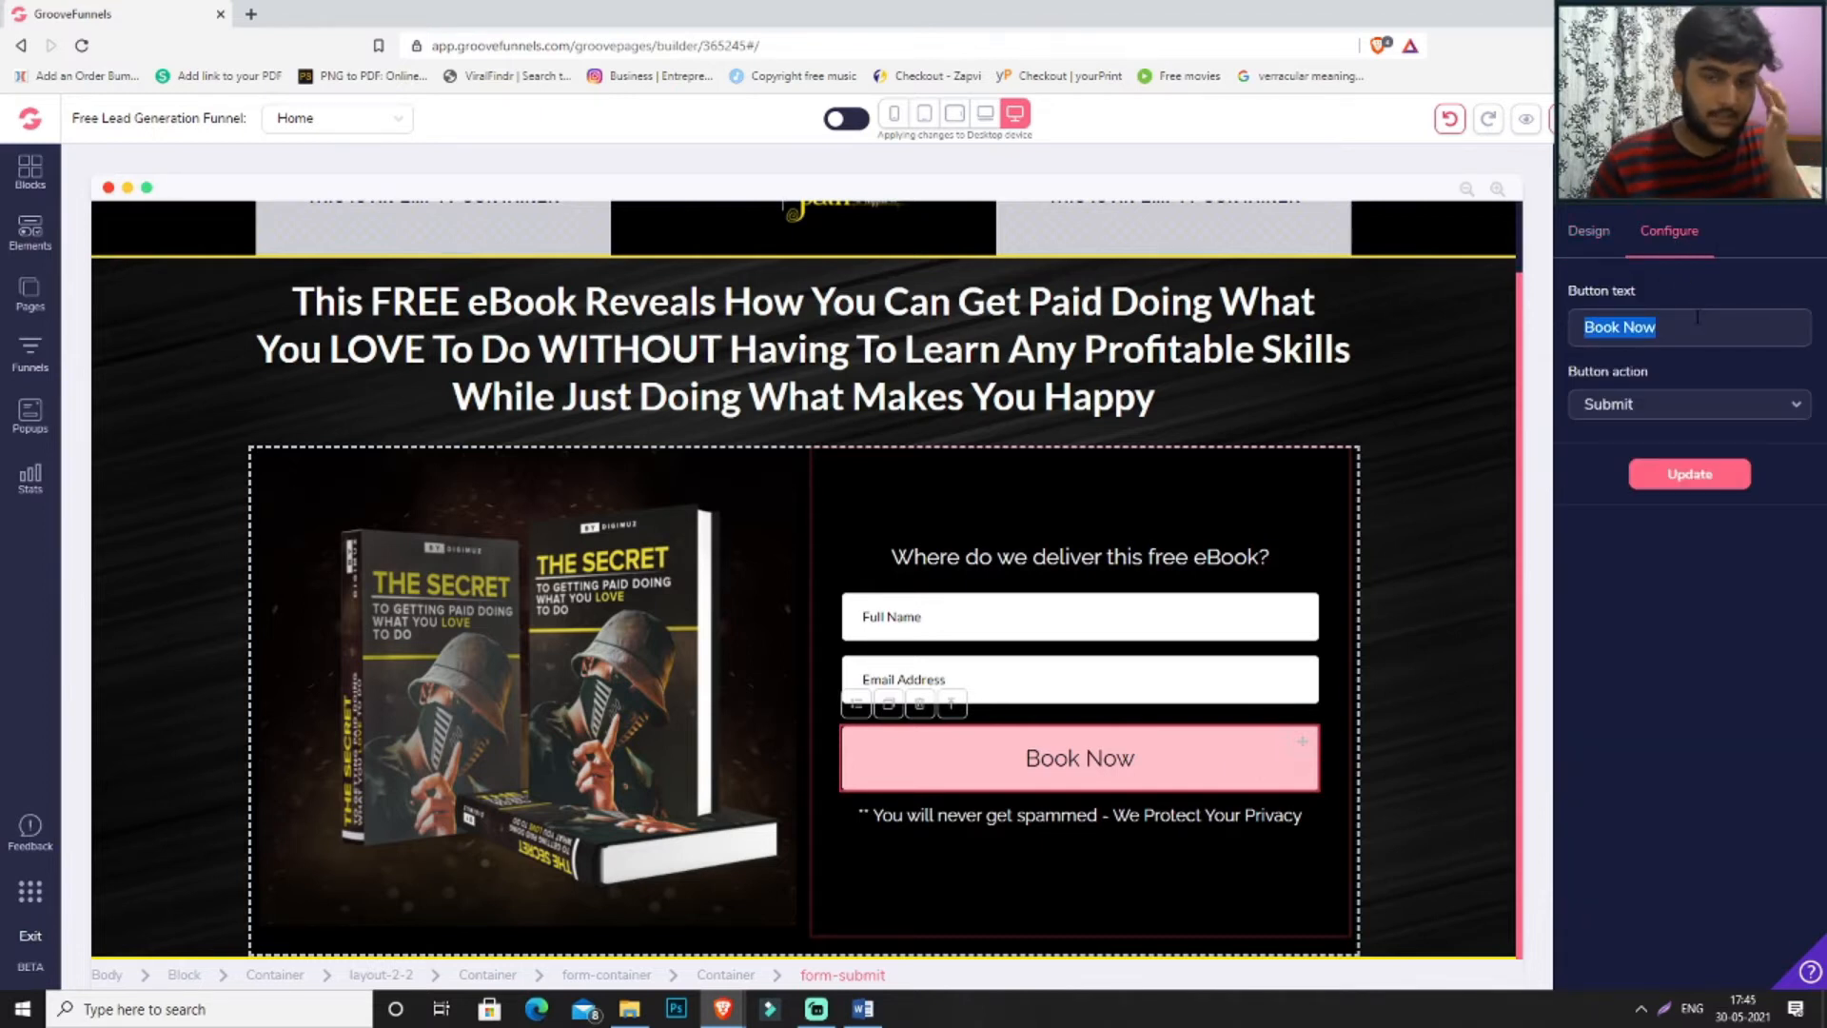
type("S")
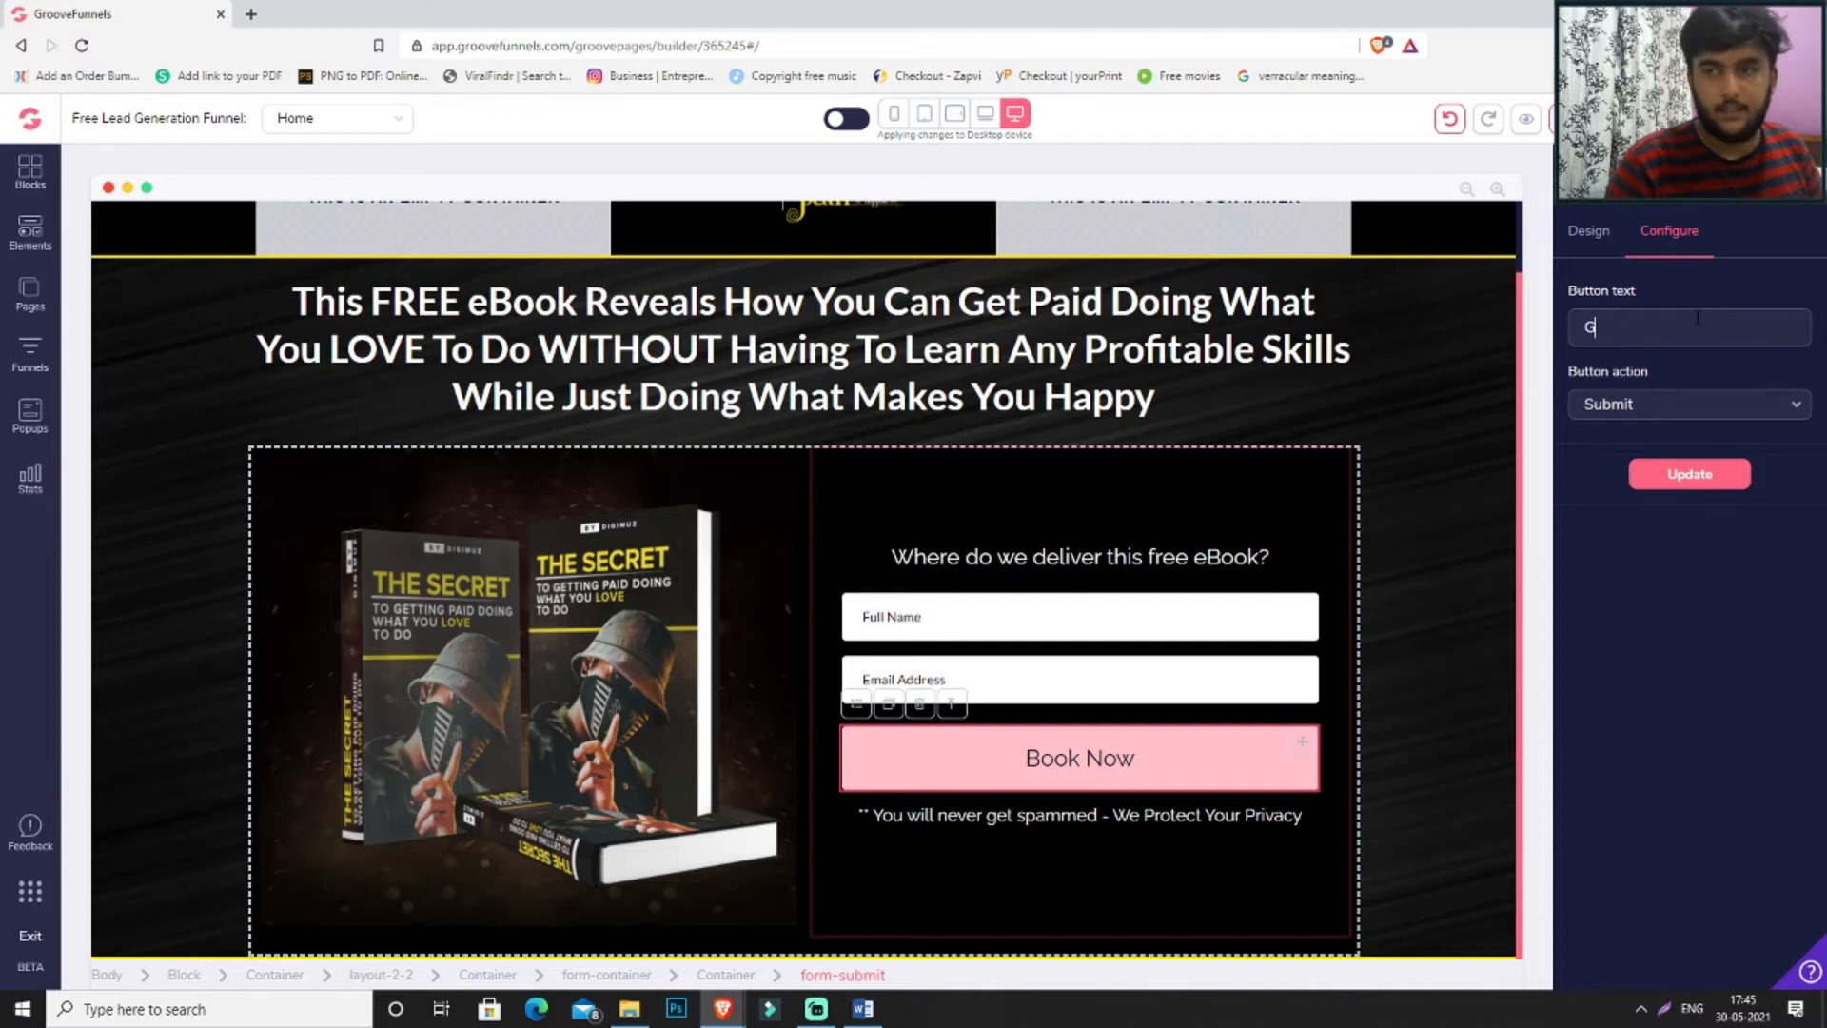
type("end me My Free")
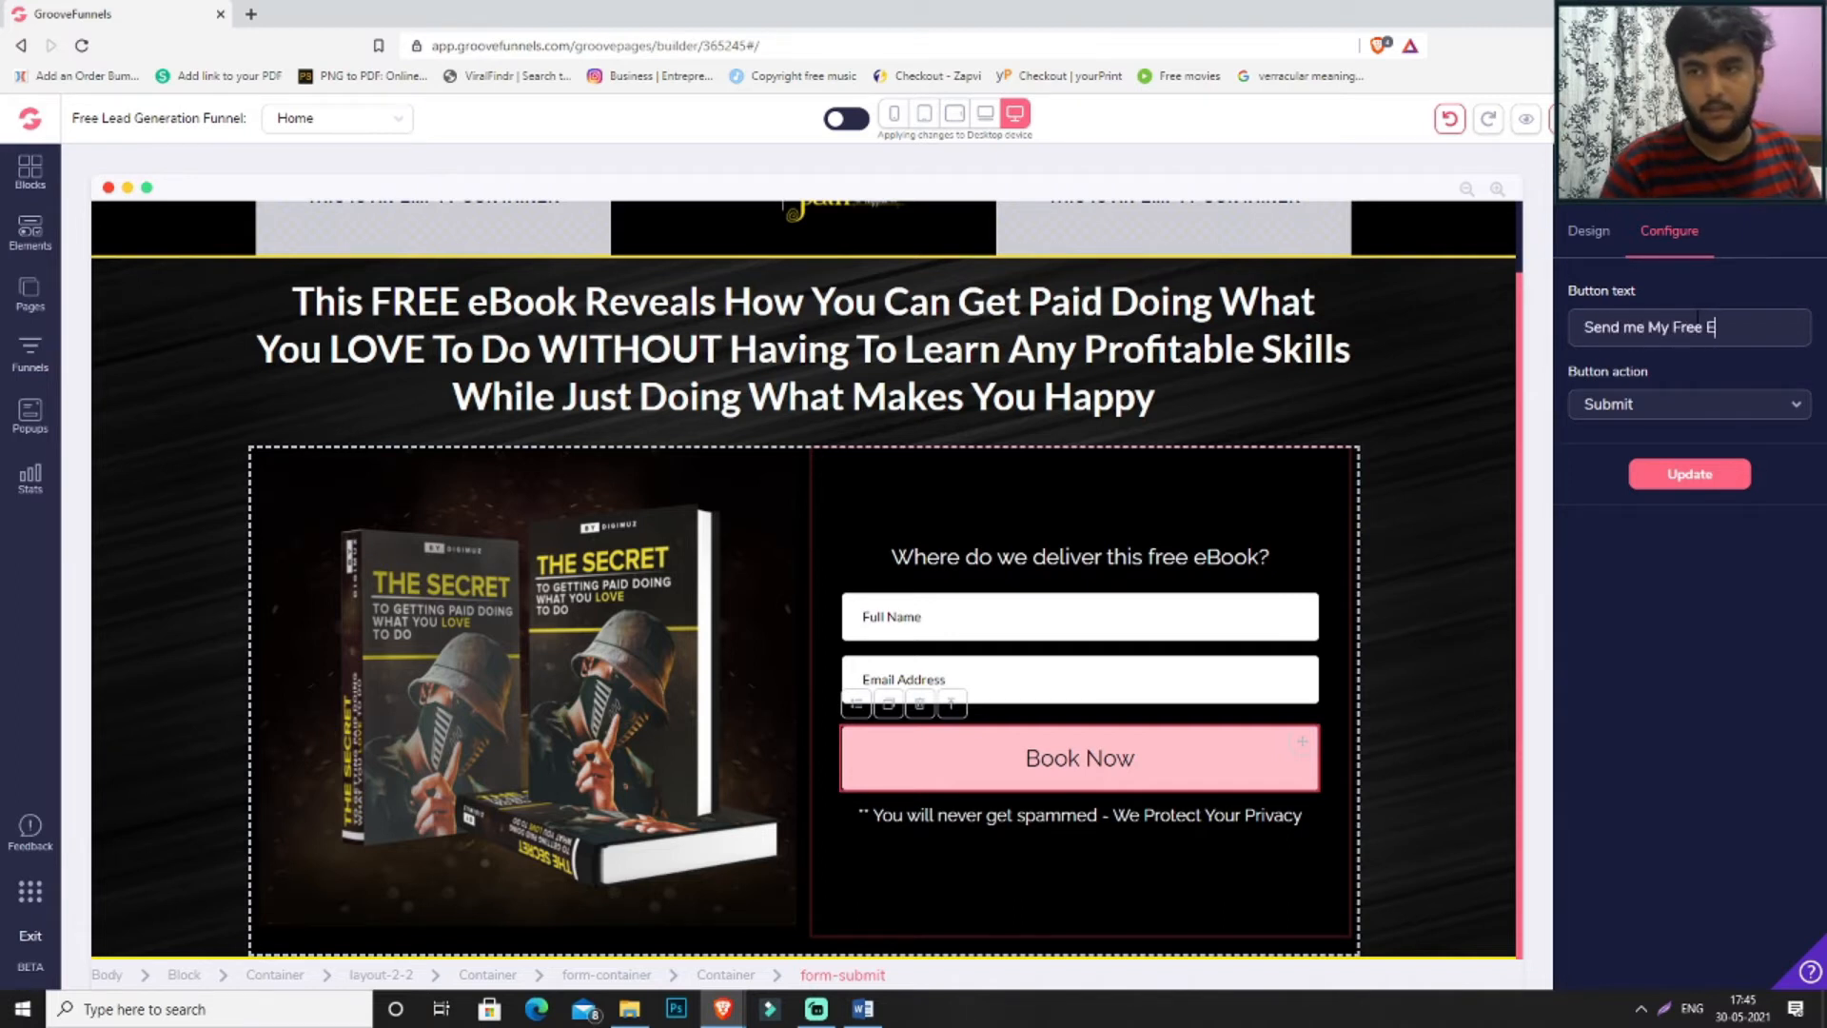
type(" eBook")
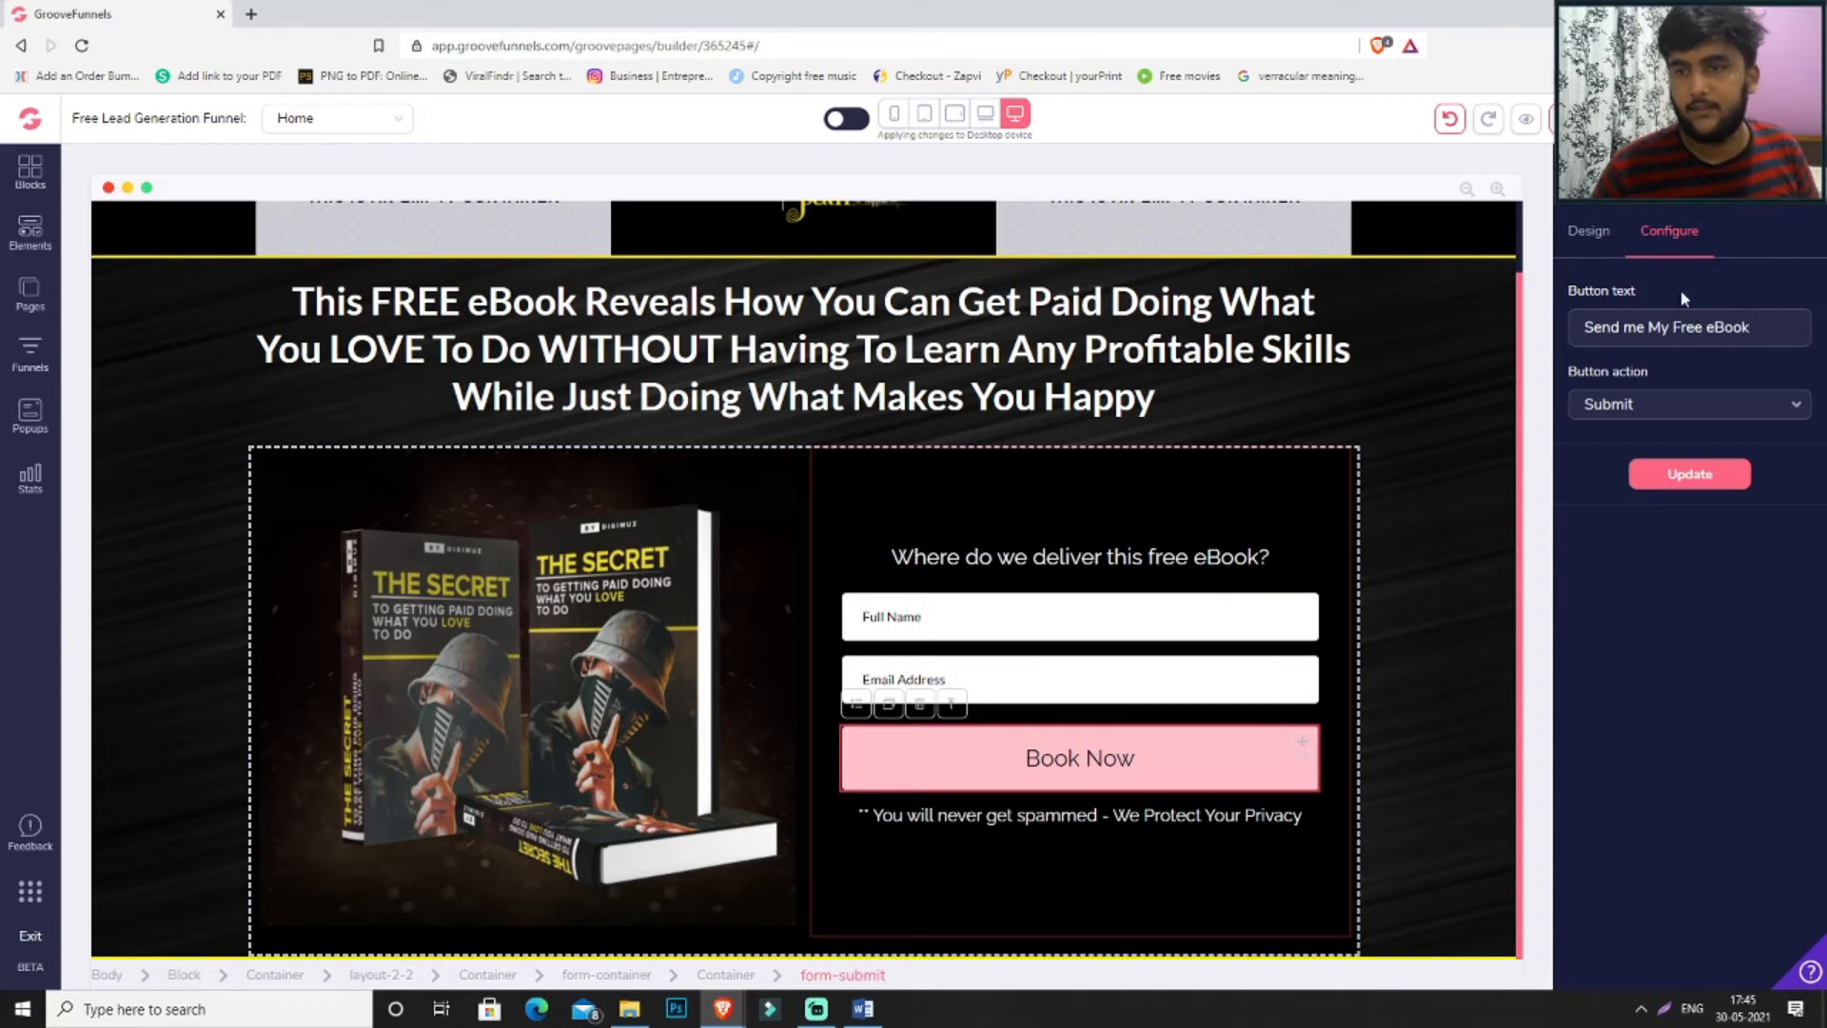
left_click(1691, 474)
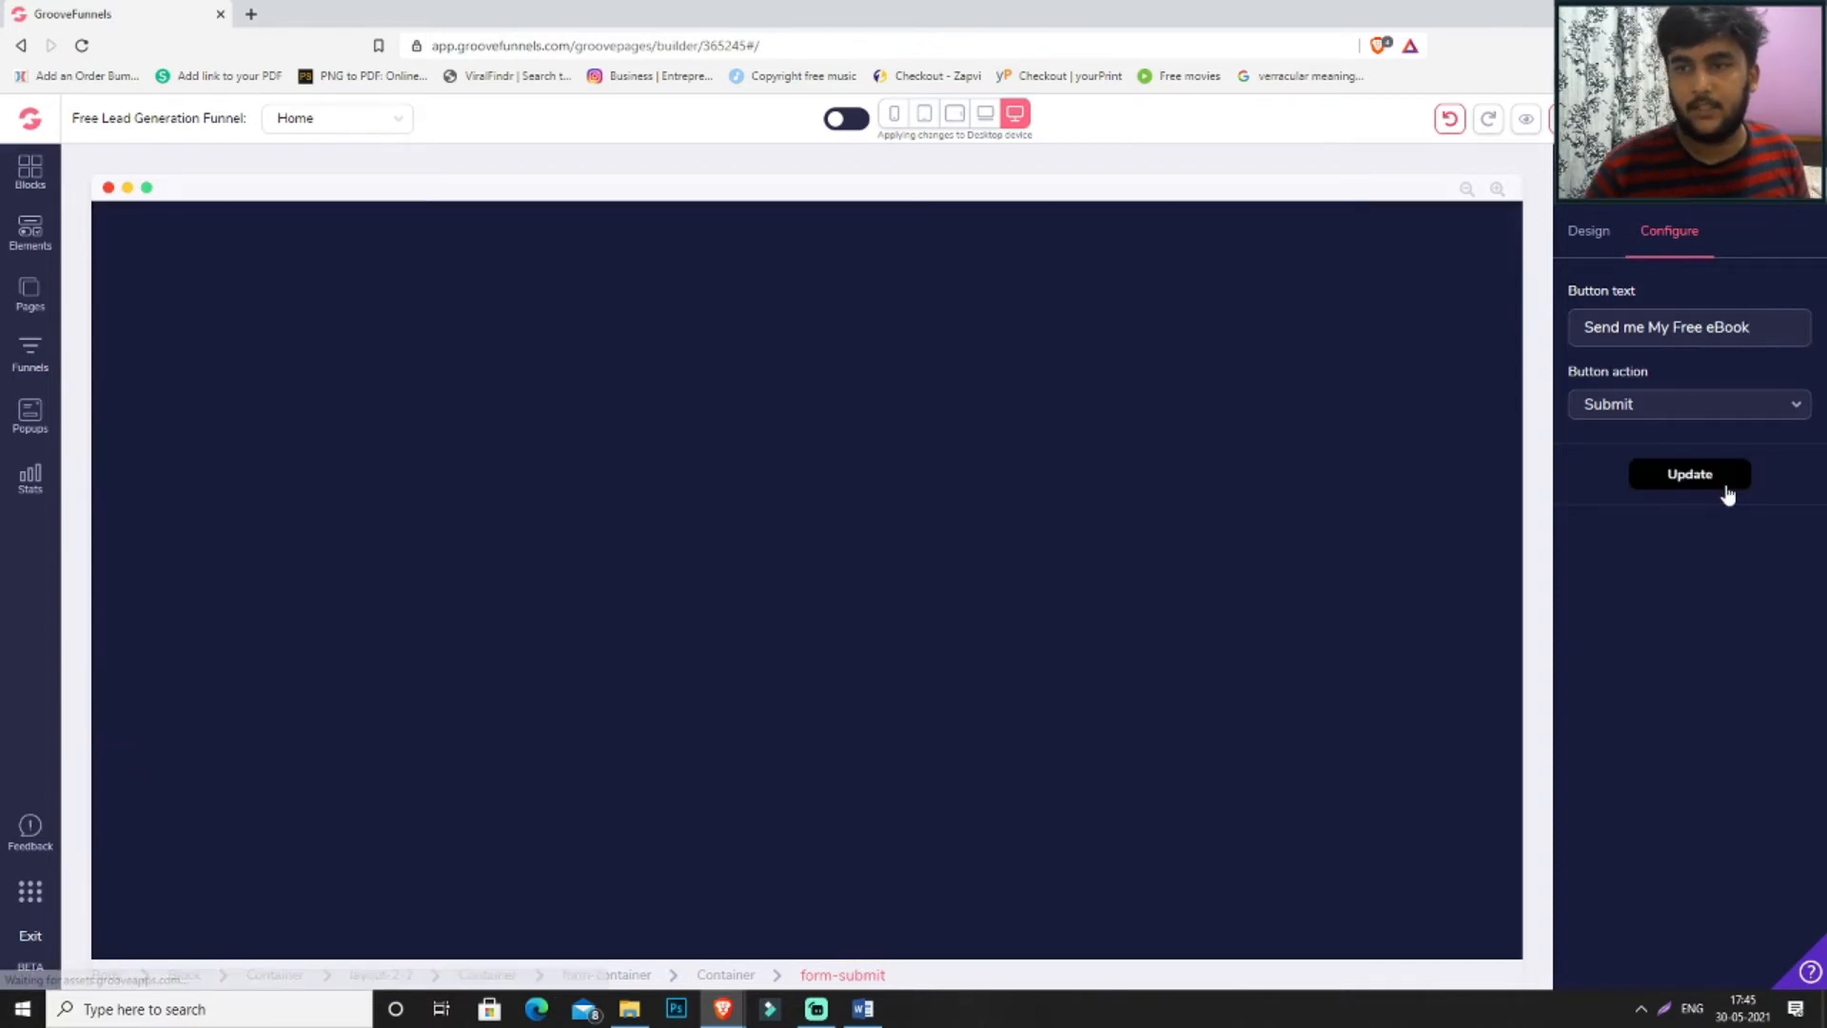
- Give the form's submit button a yellow #FFCC24 background color
left_click(1585, 232)
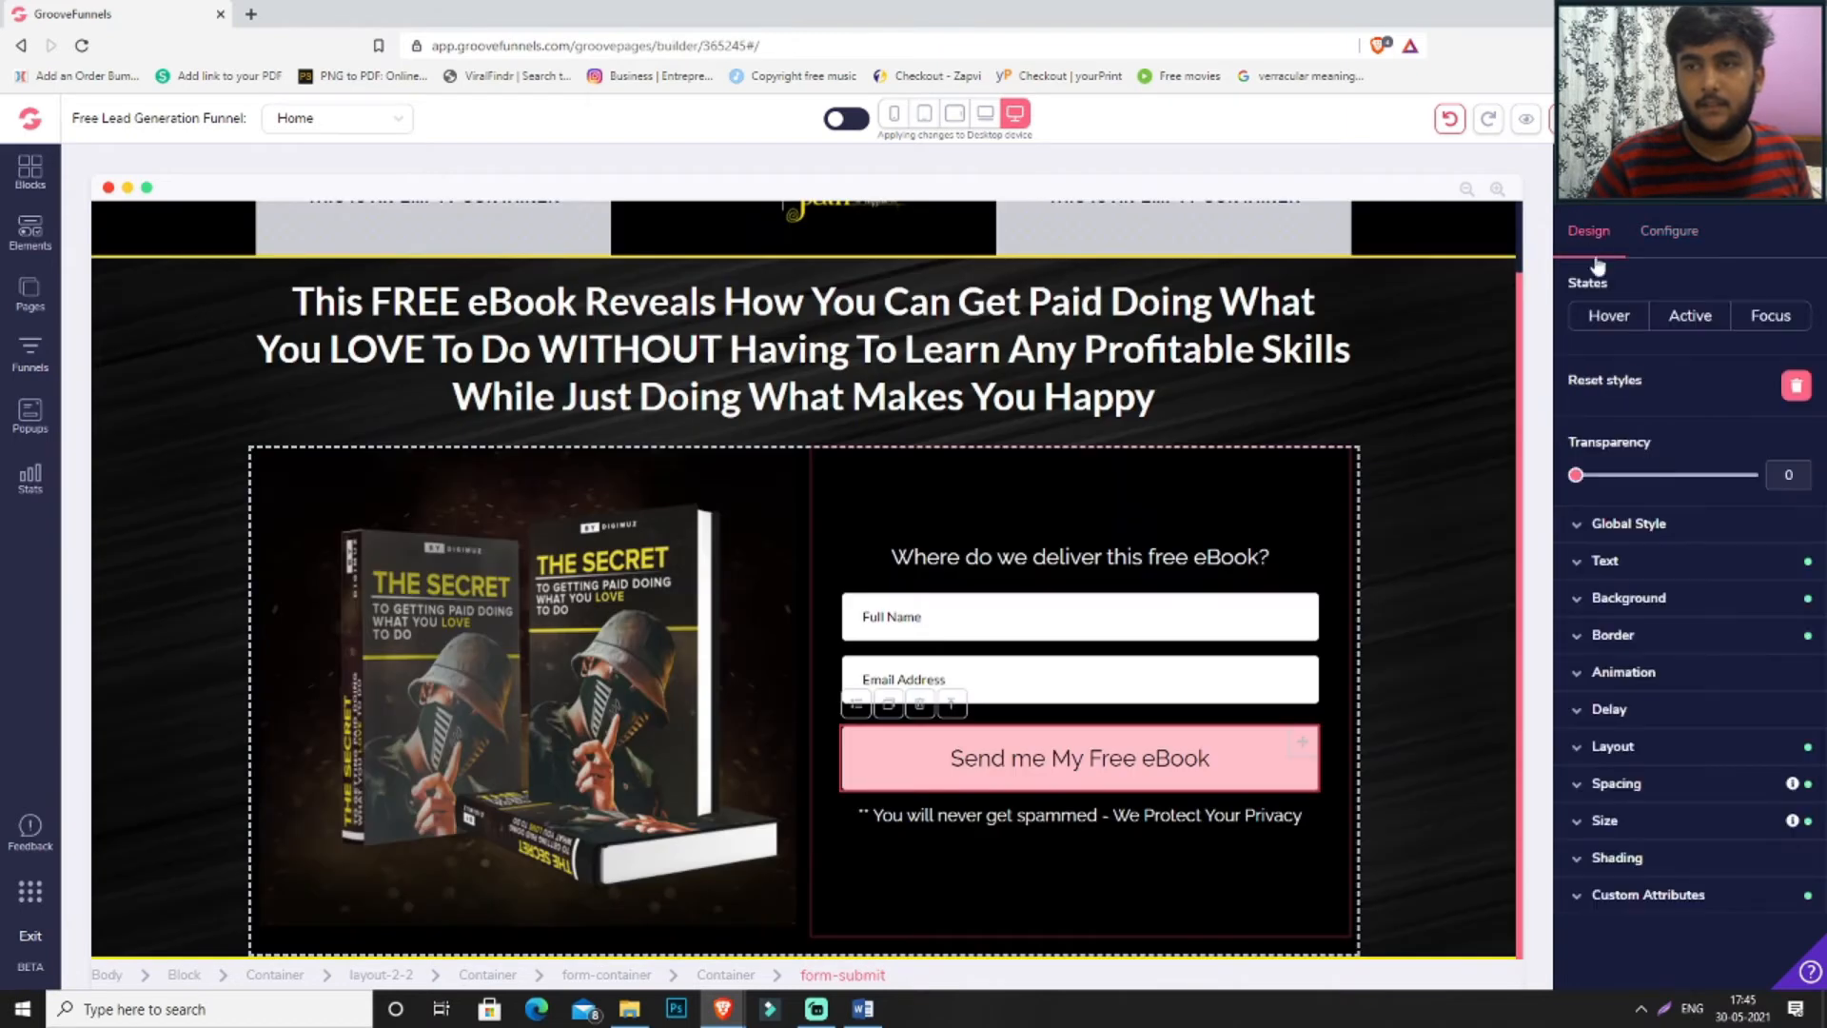
left_click(1644, 612)
left_click(1734, 651)
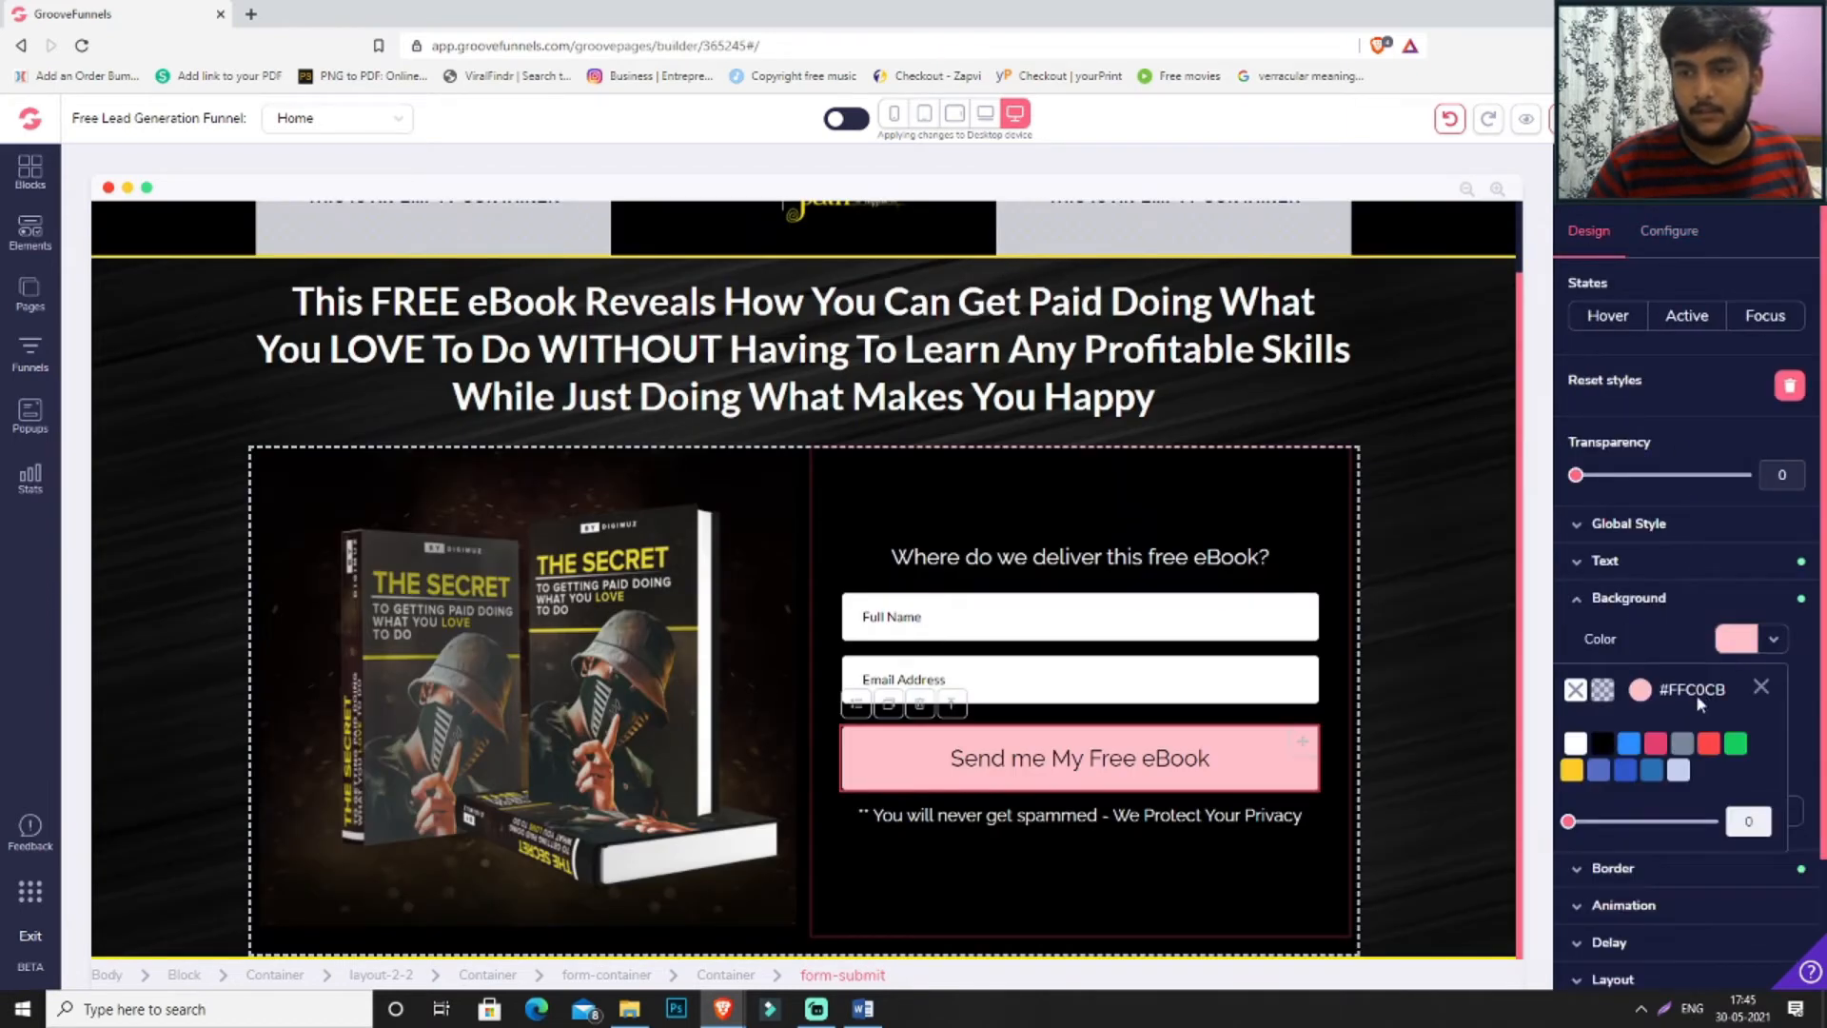
left_click(1577, 776)
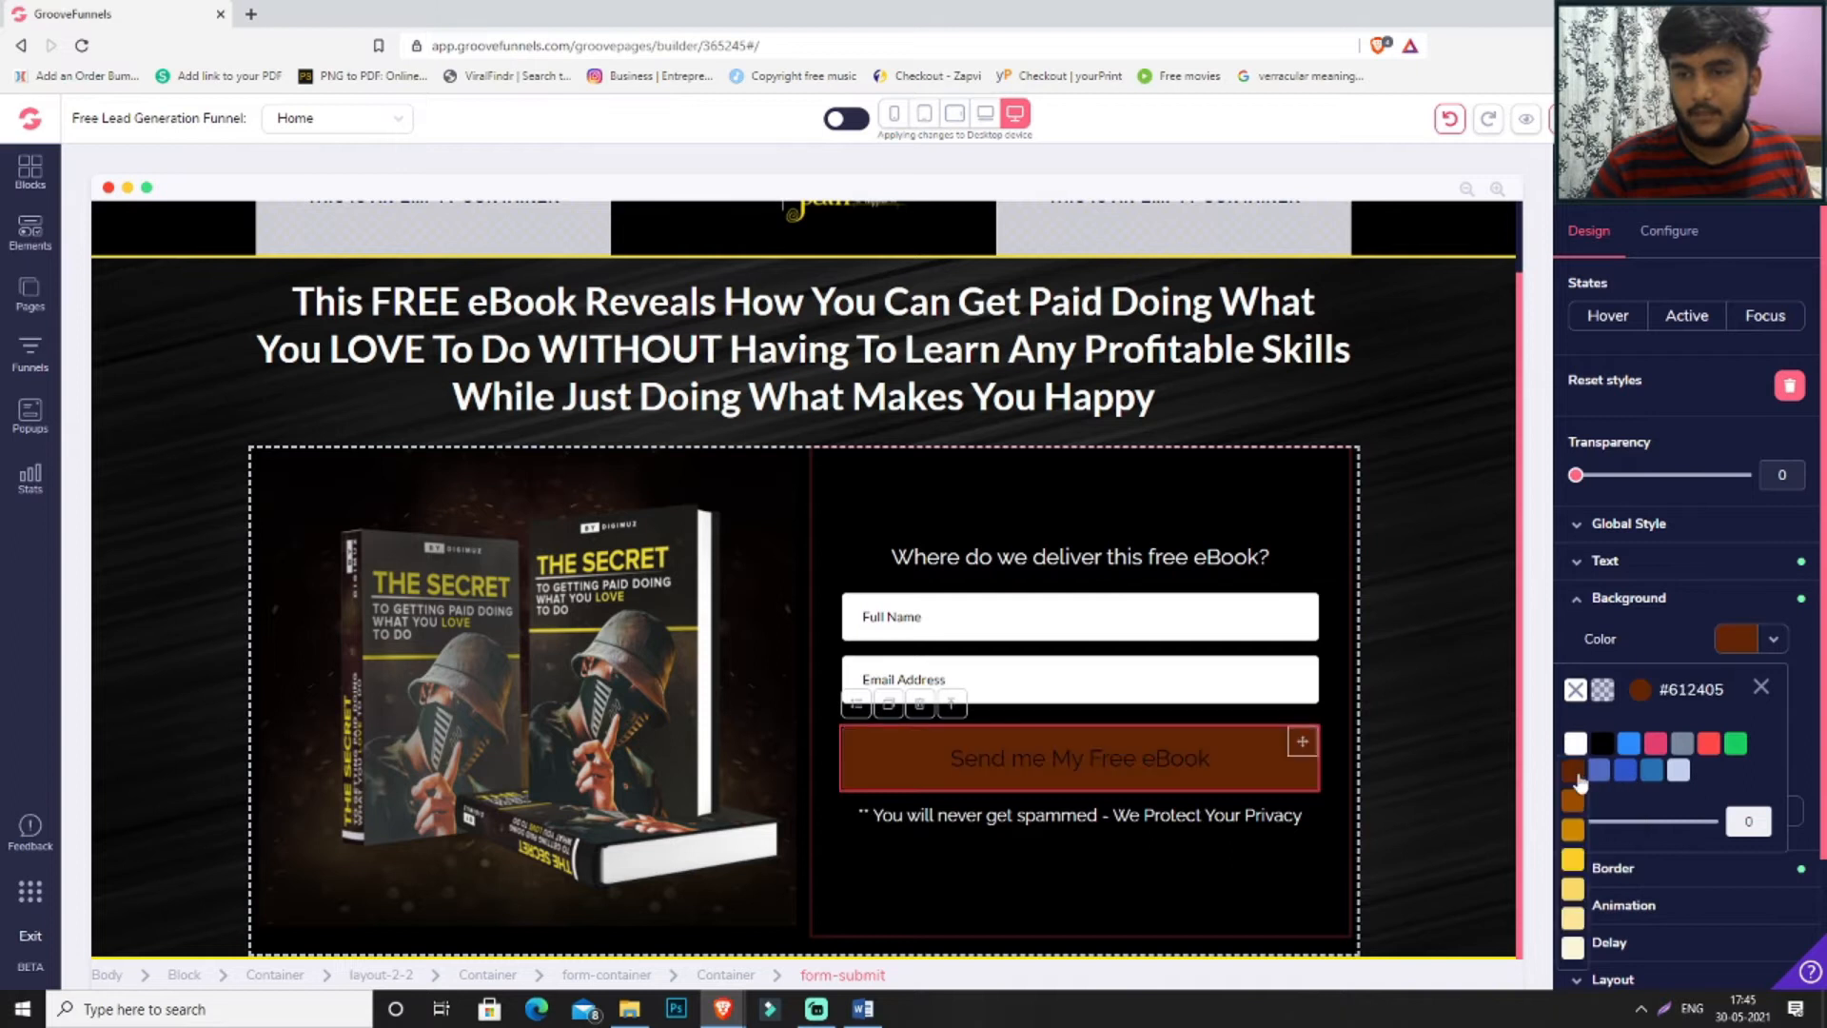
left_click(1573, 859)
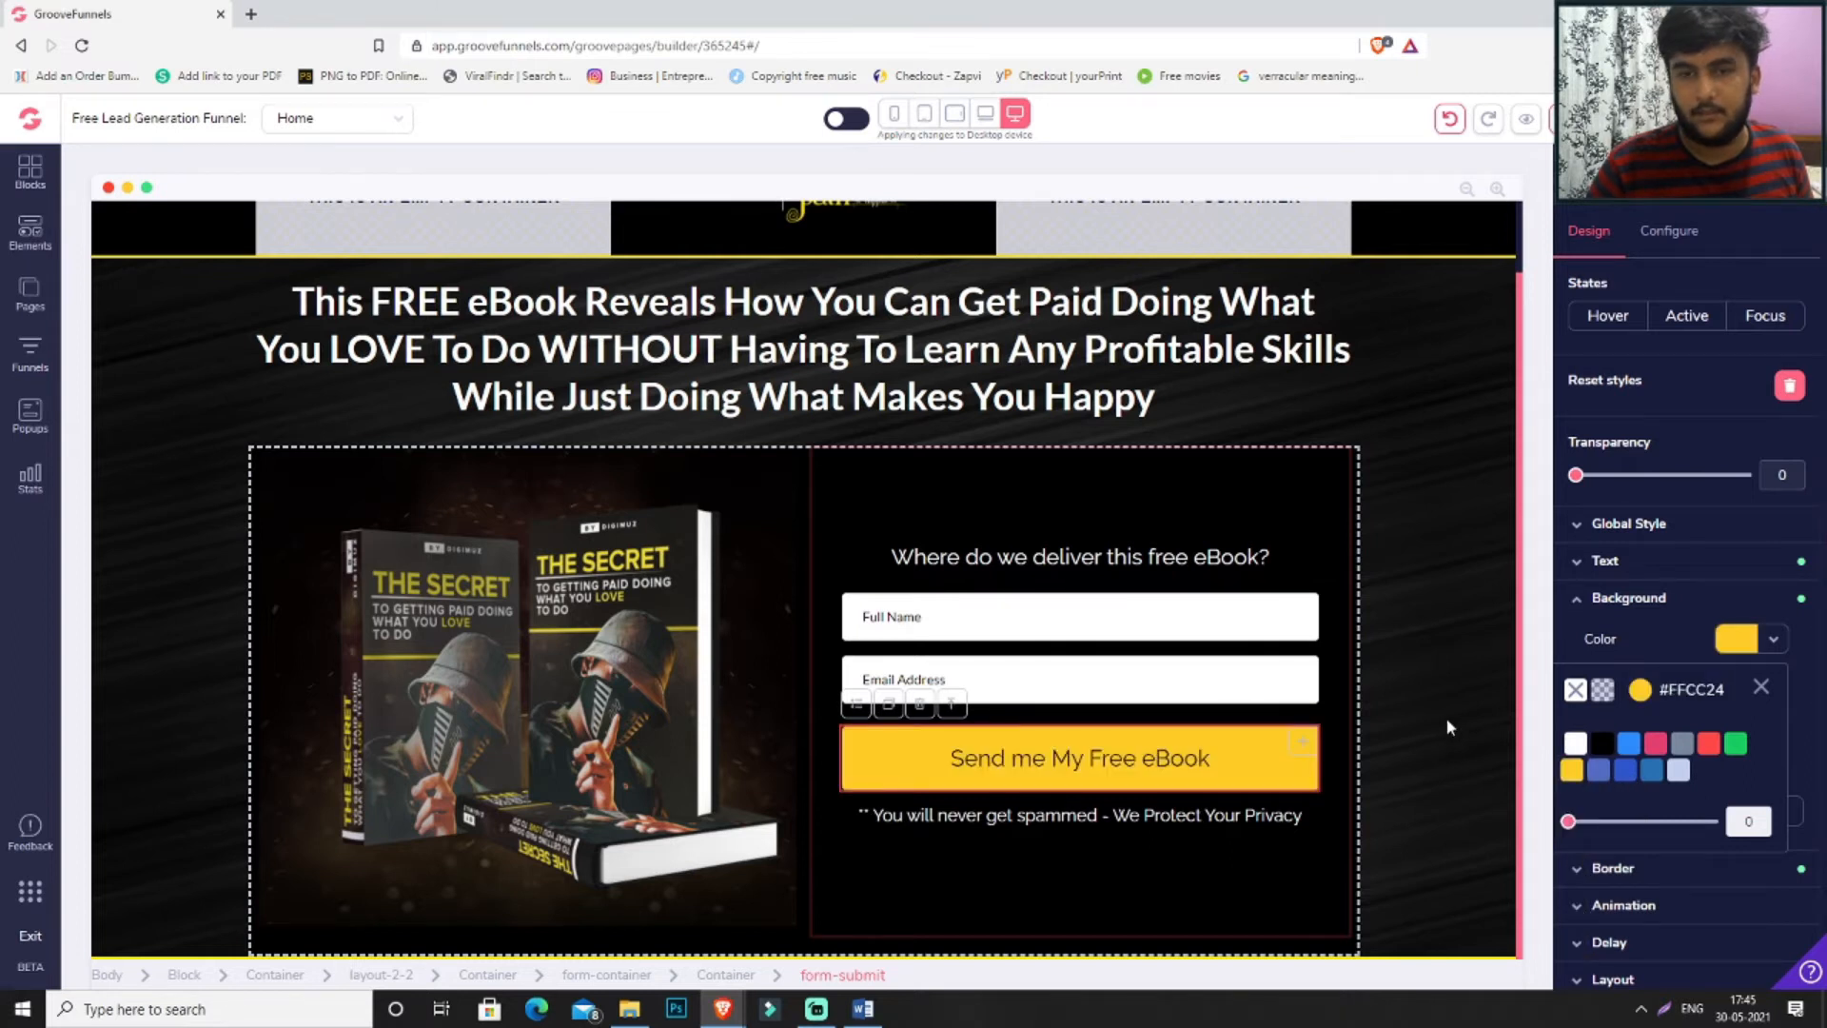
left_click(1425, 502)
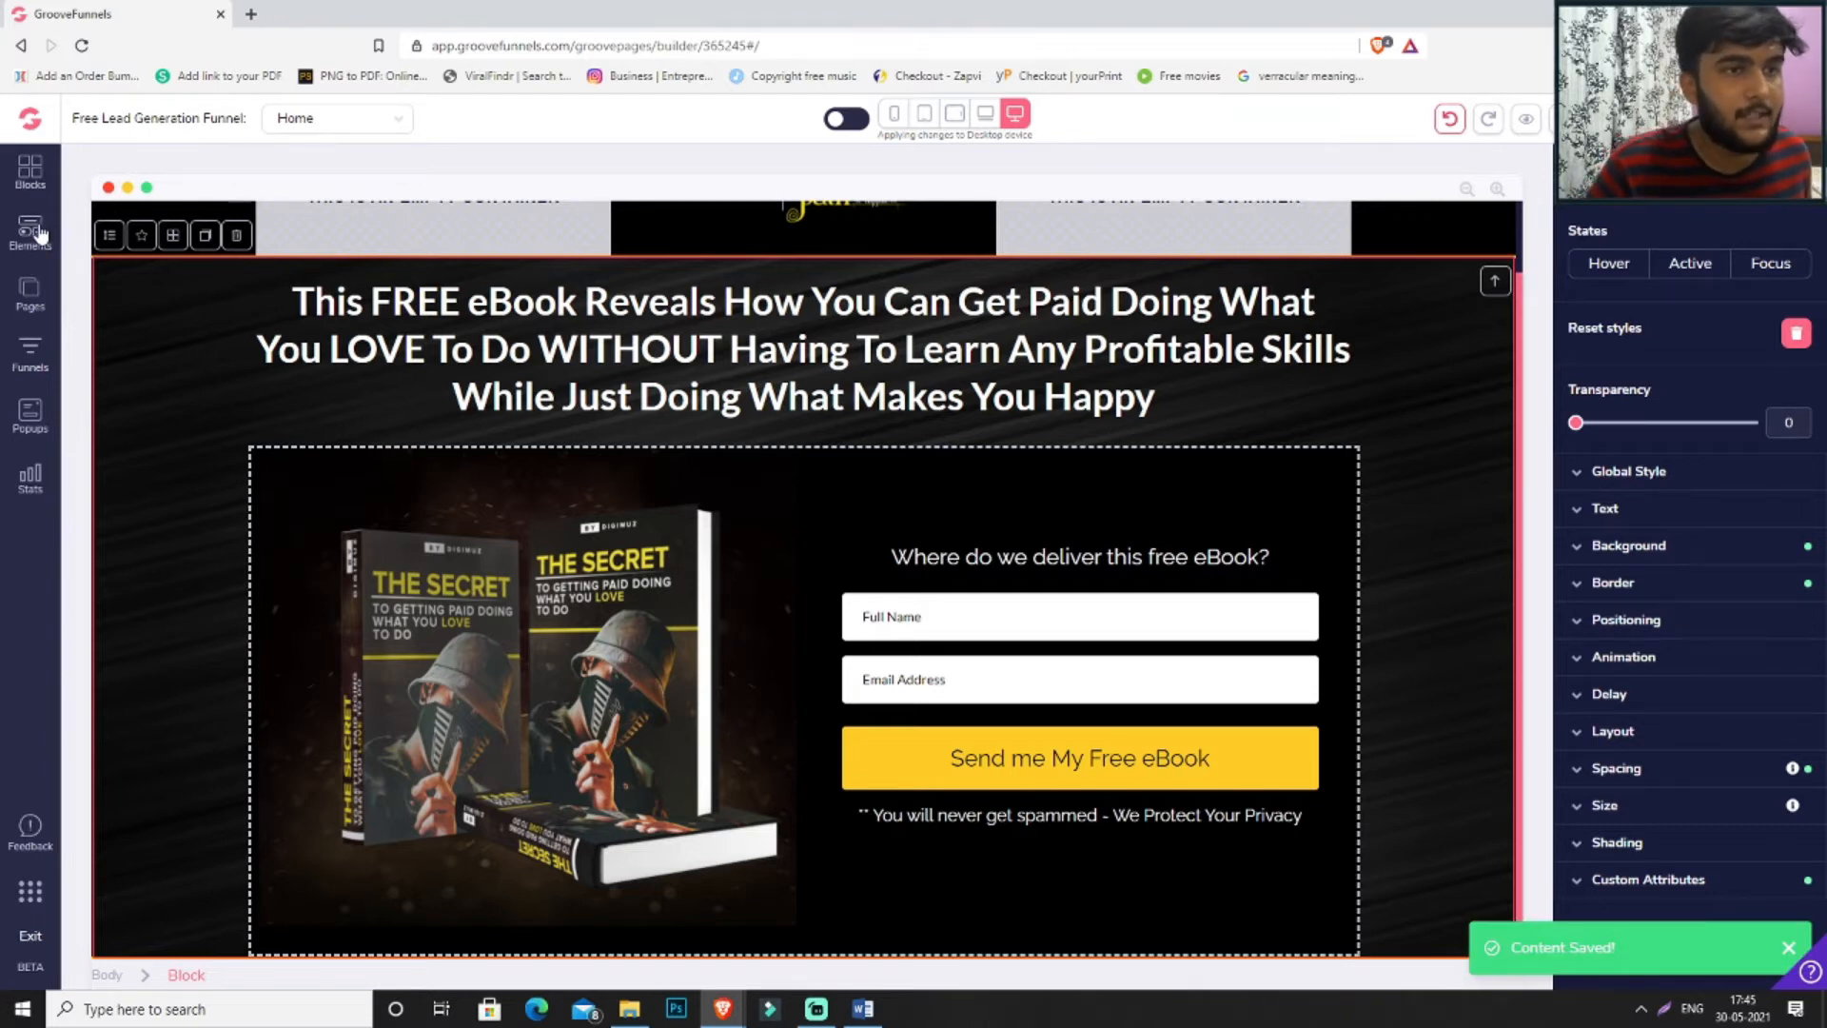
- Add the saved black copyright footer block from the Footers category below the opt-in section
left_click(36, 232)
left_click(30, 174)
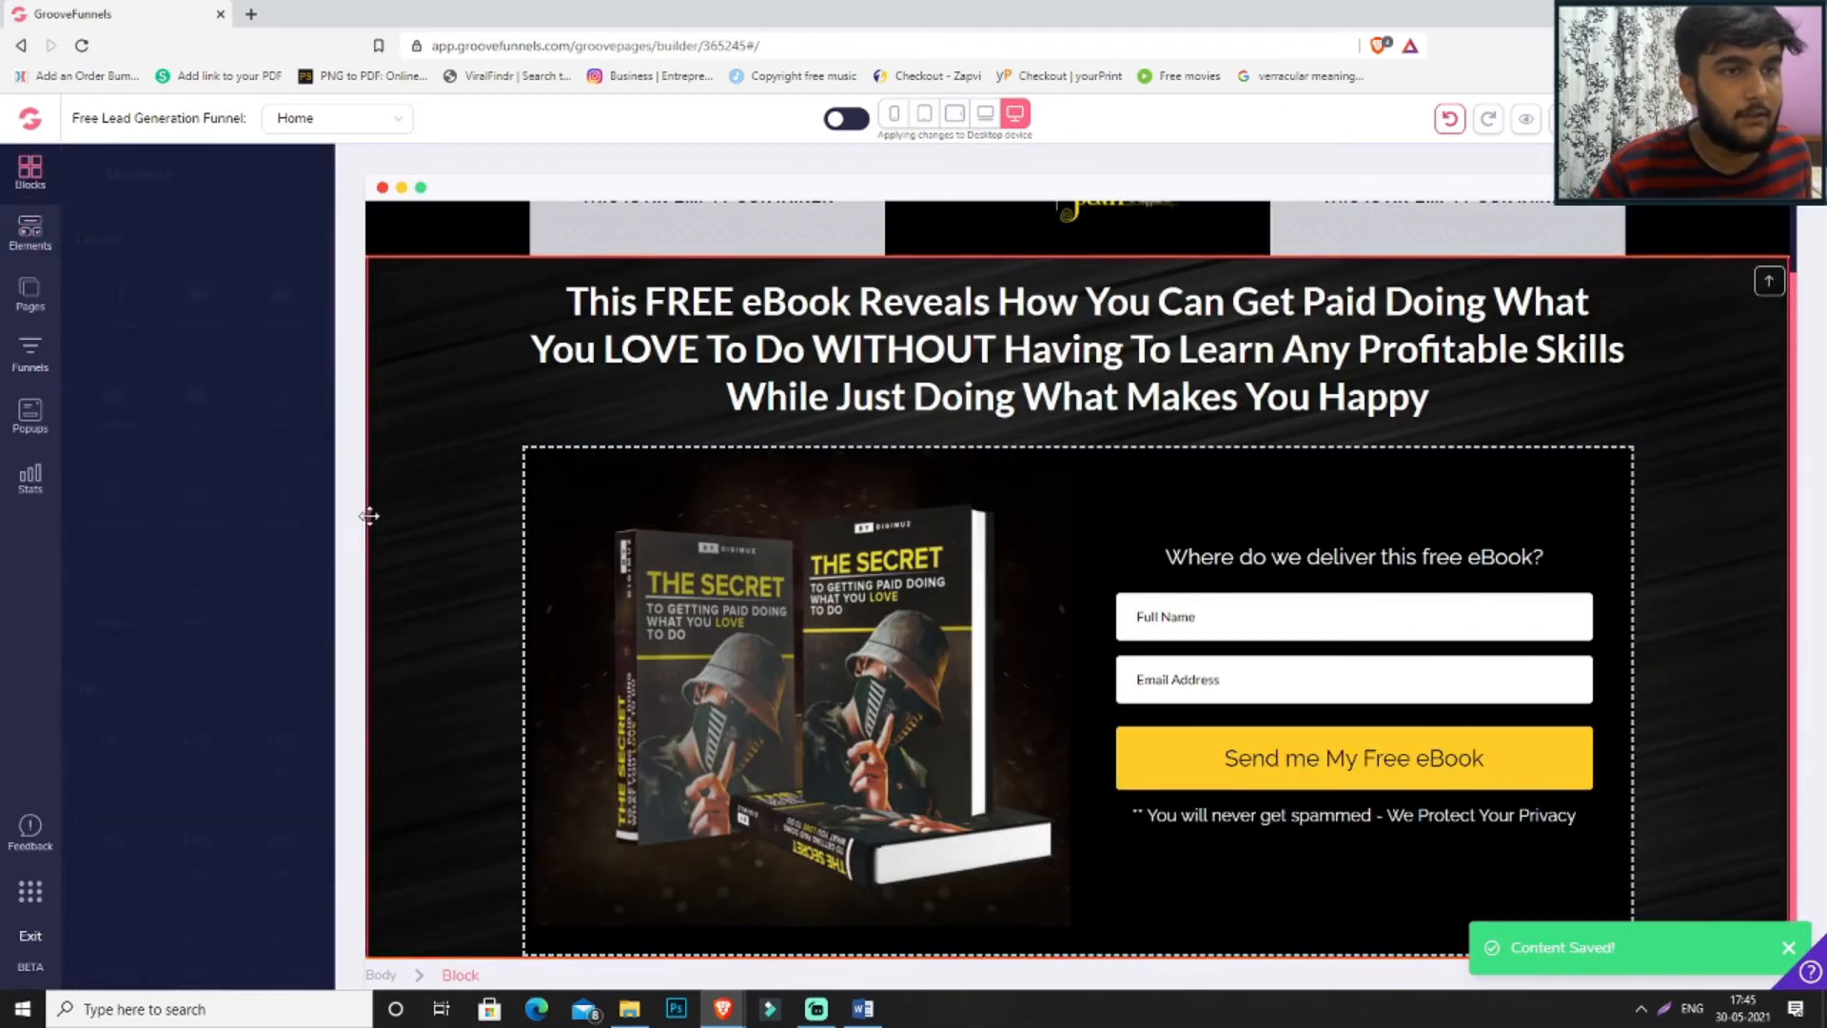
left_click(133, 596)
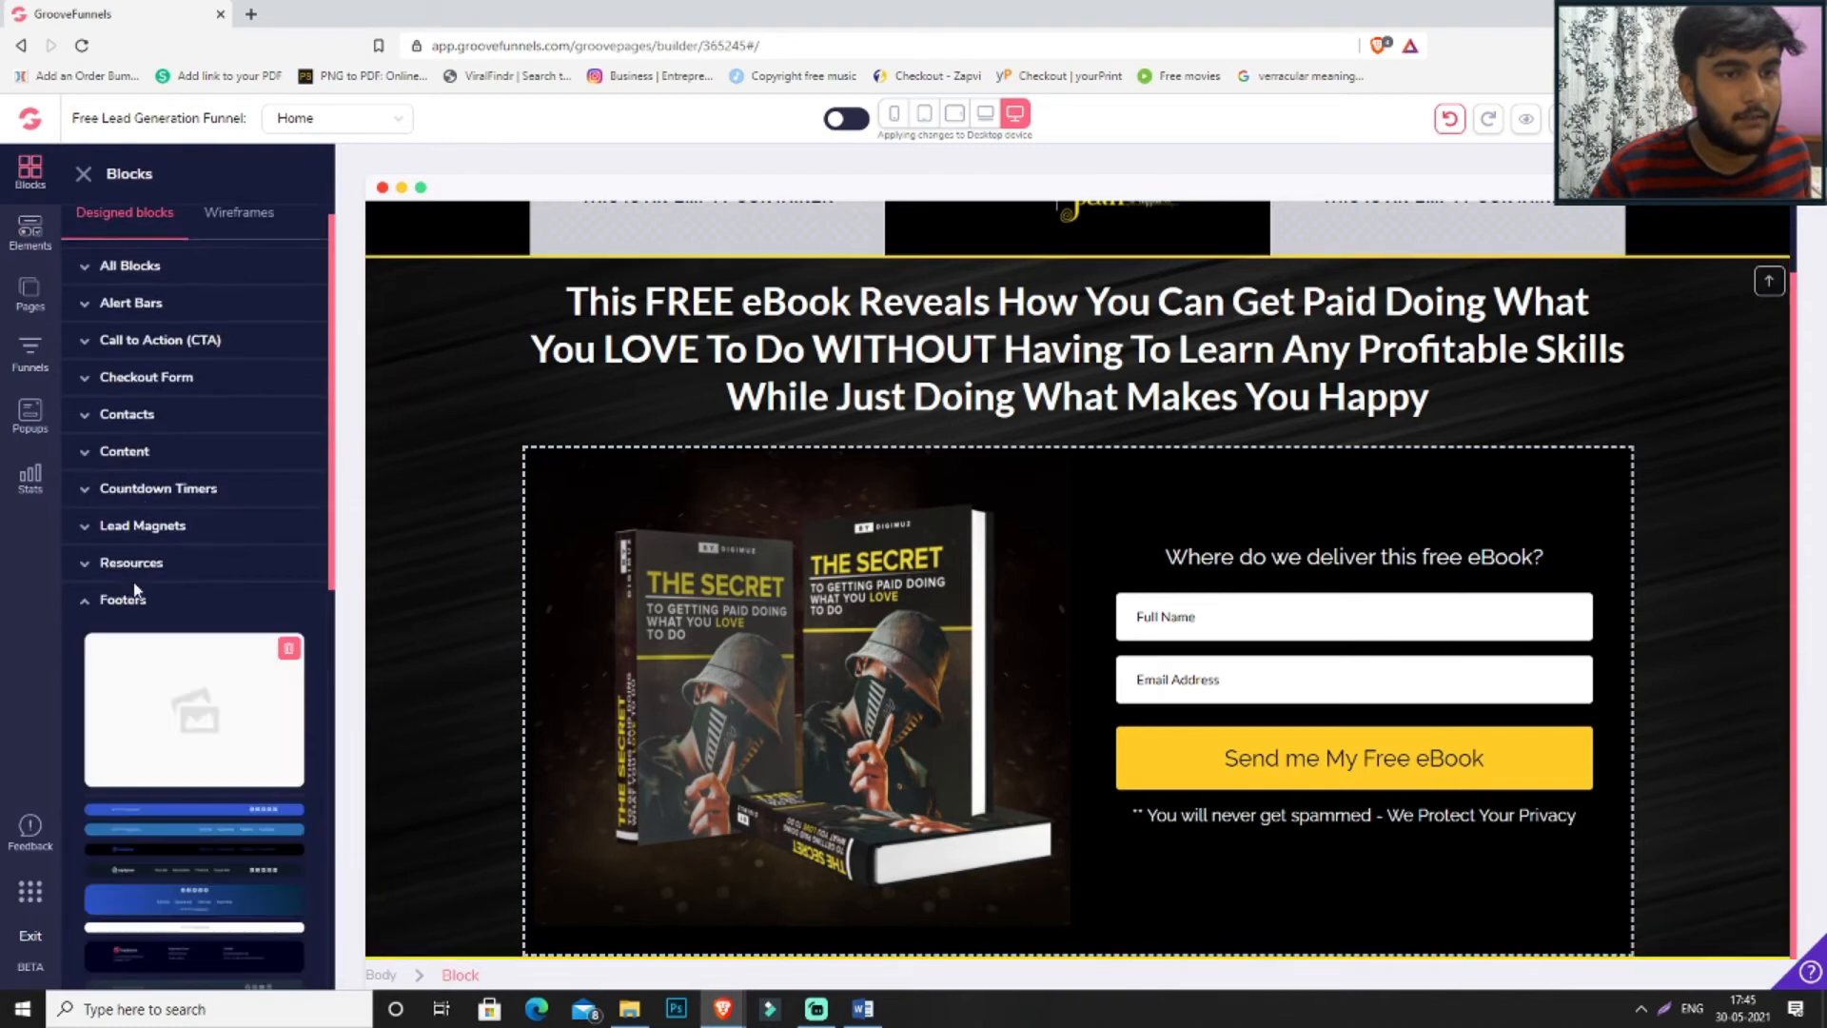
scroll(133, 590, "down", 4)
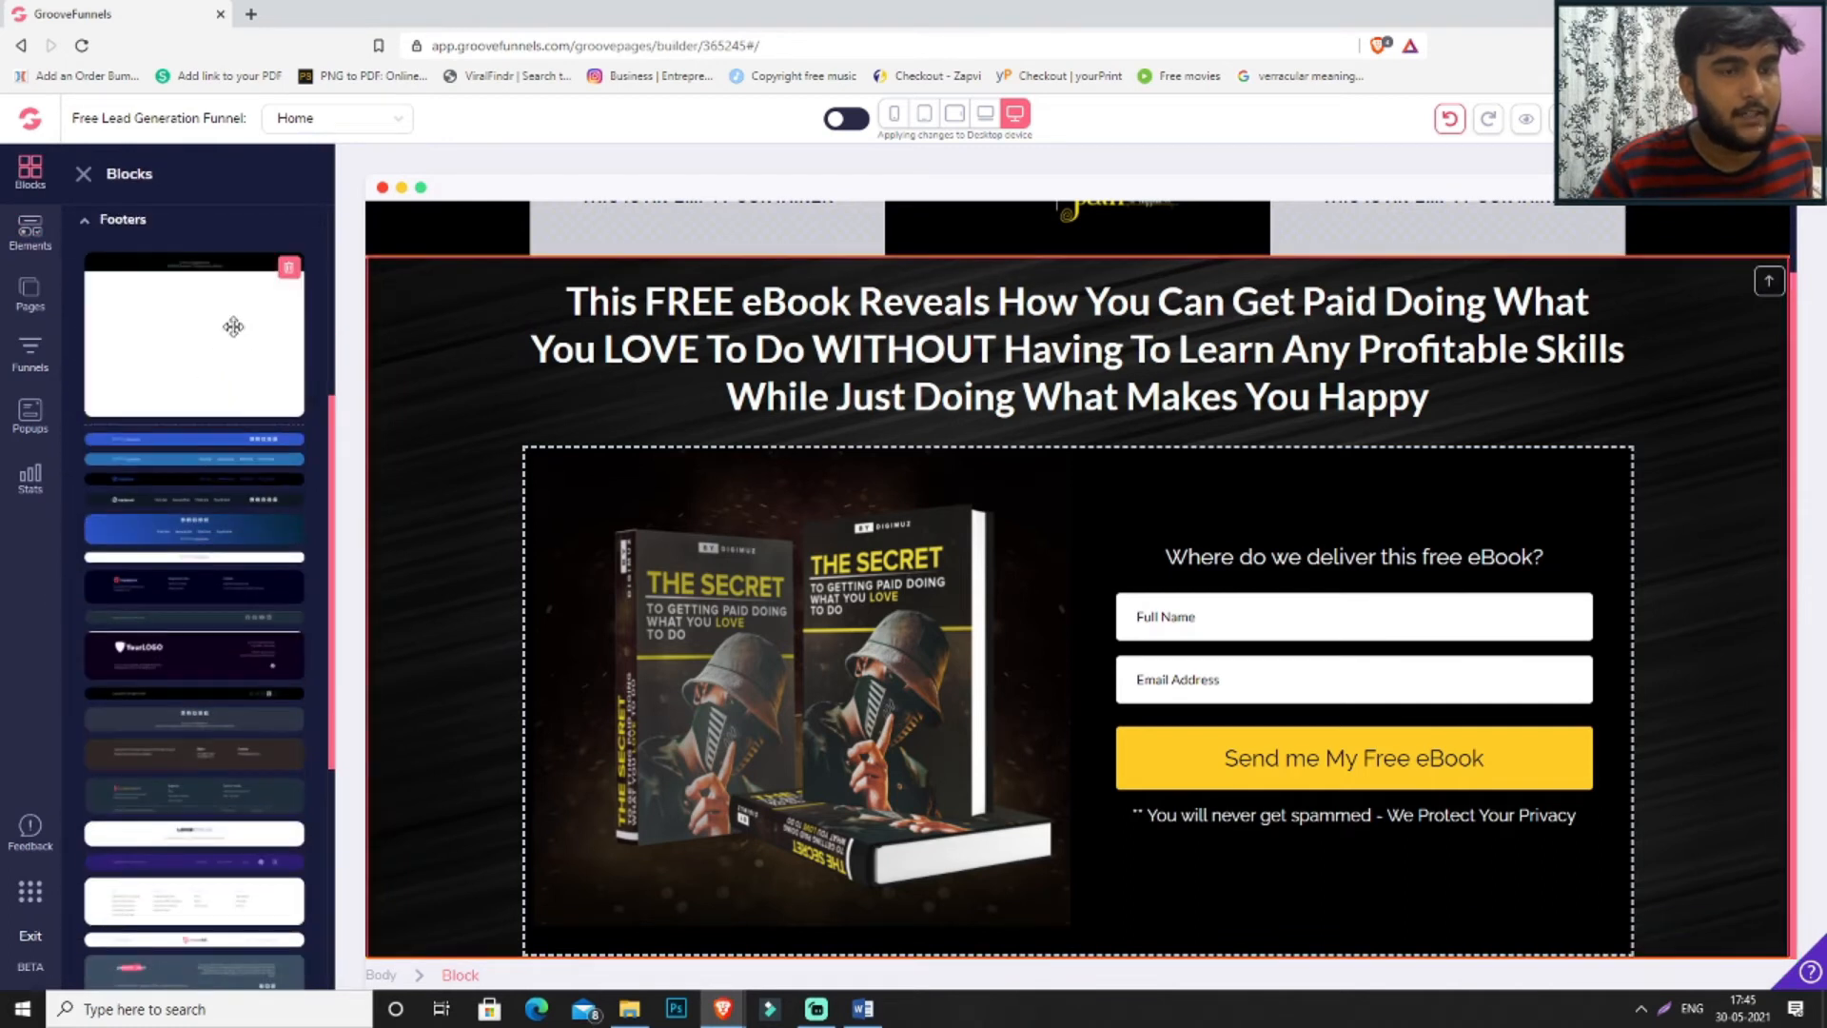
left_click_drag(219, 322, 1353, 904)
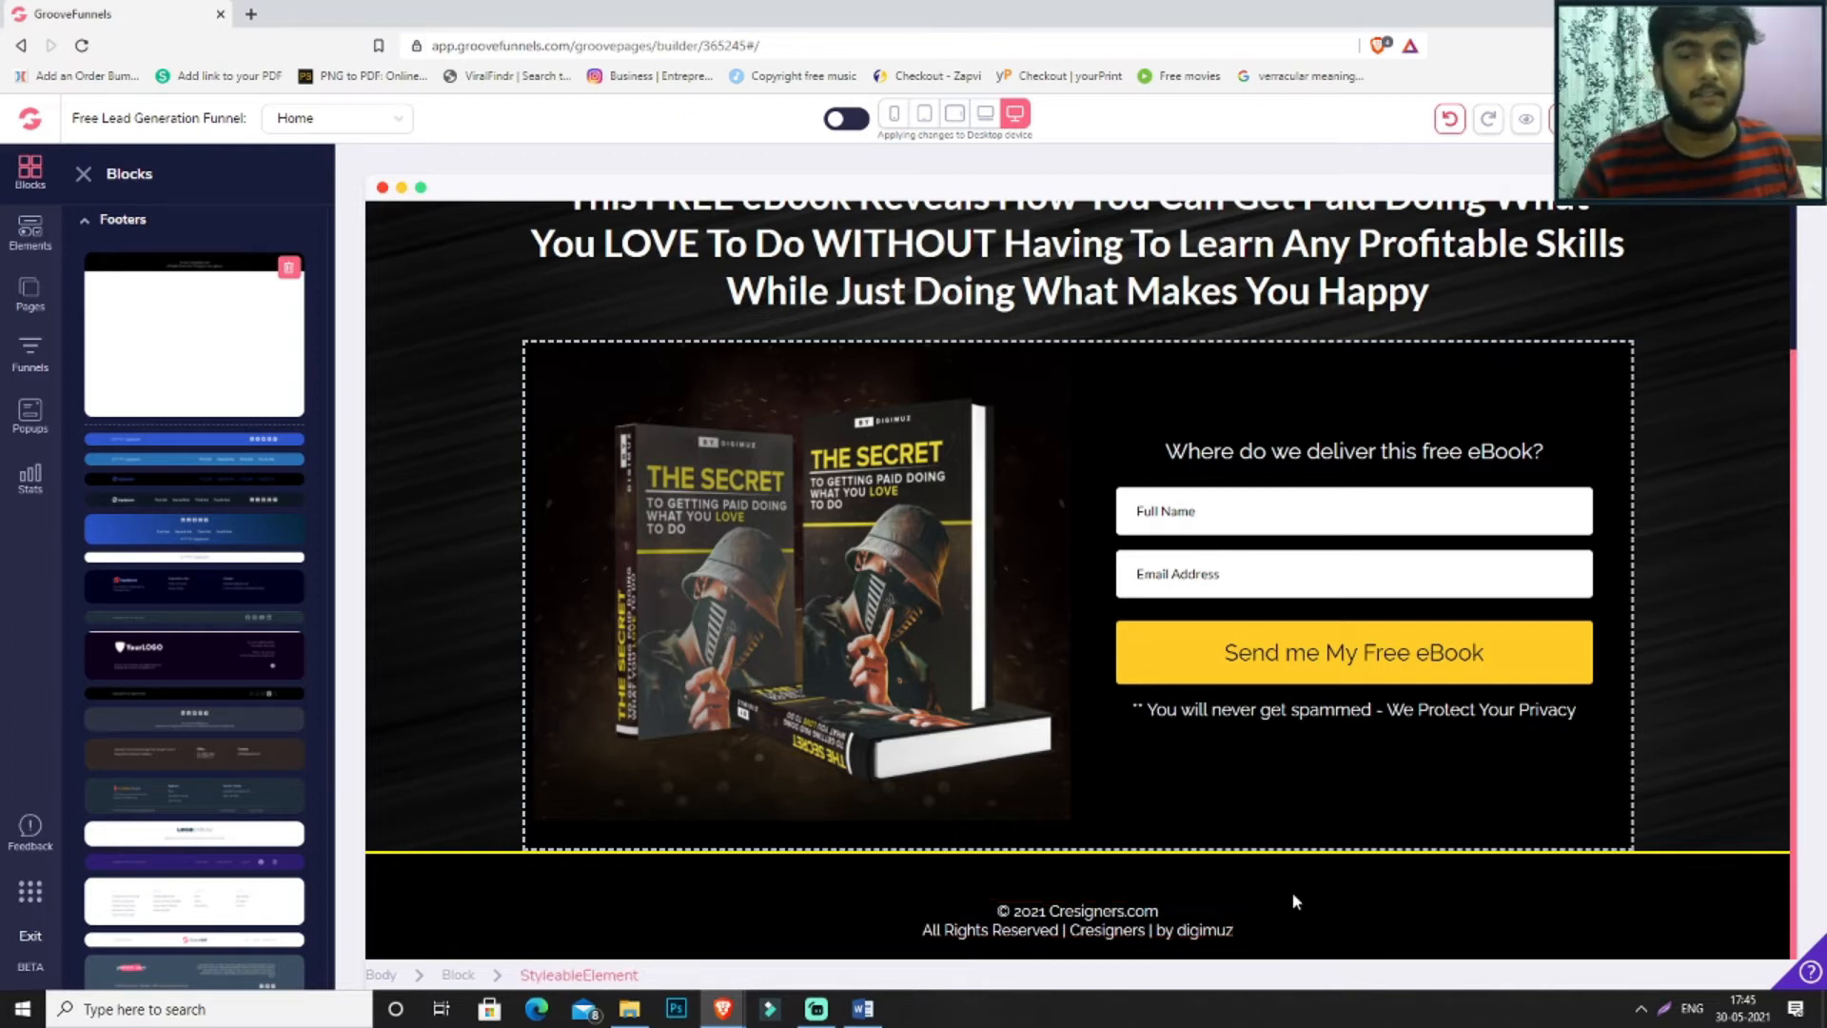
scroll(1741, 628, "up", 3)
scroll(1743, 622, "down", 3)
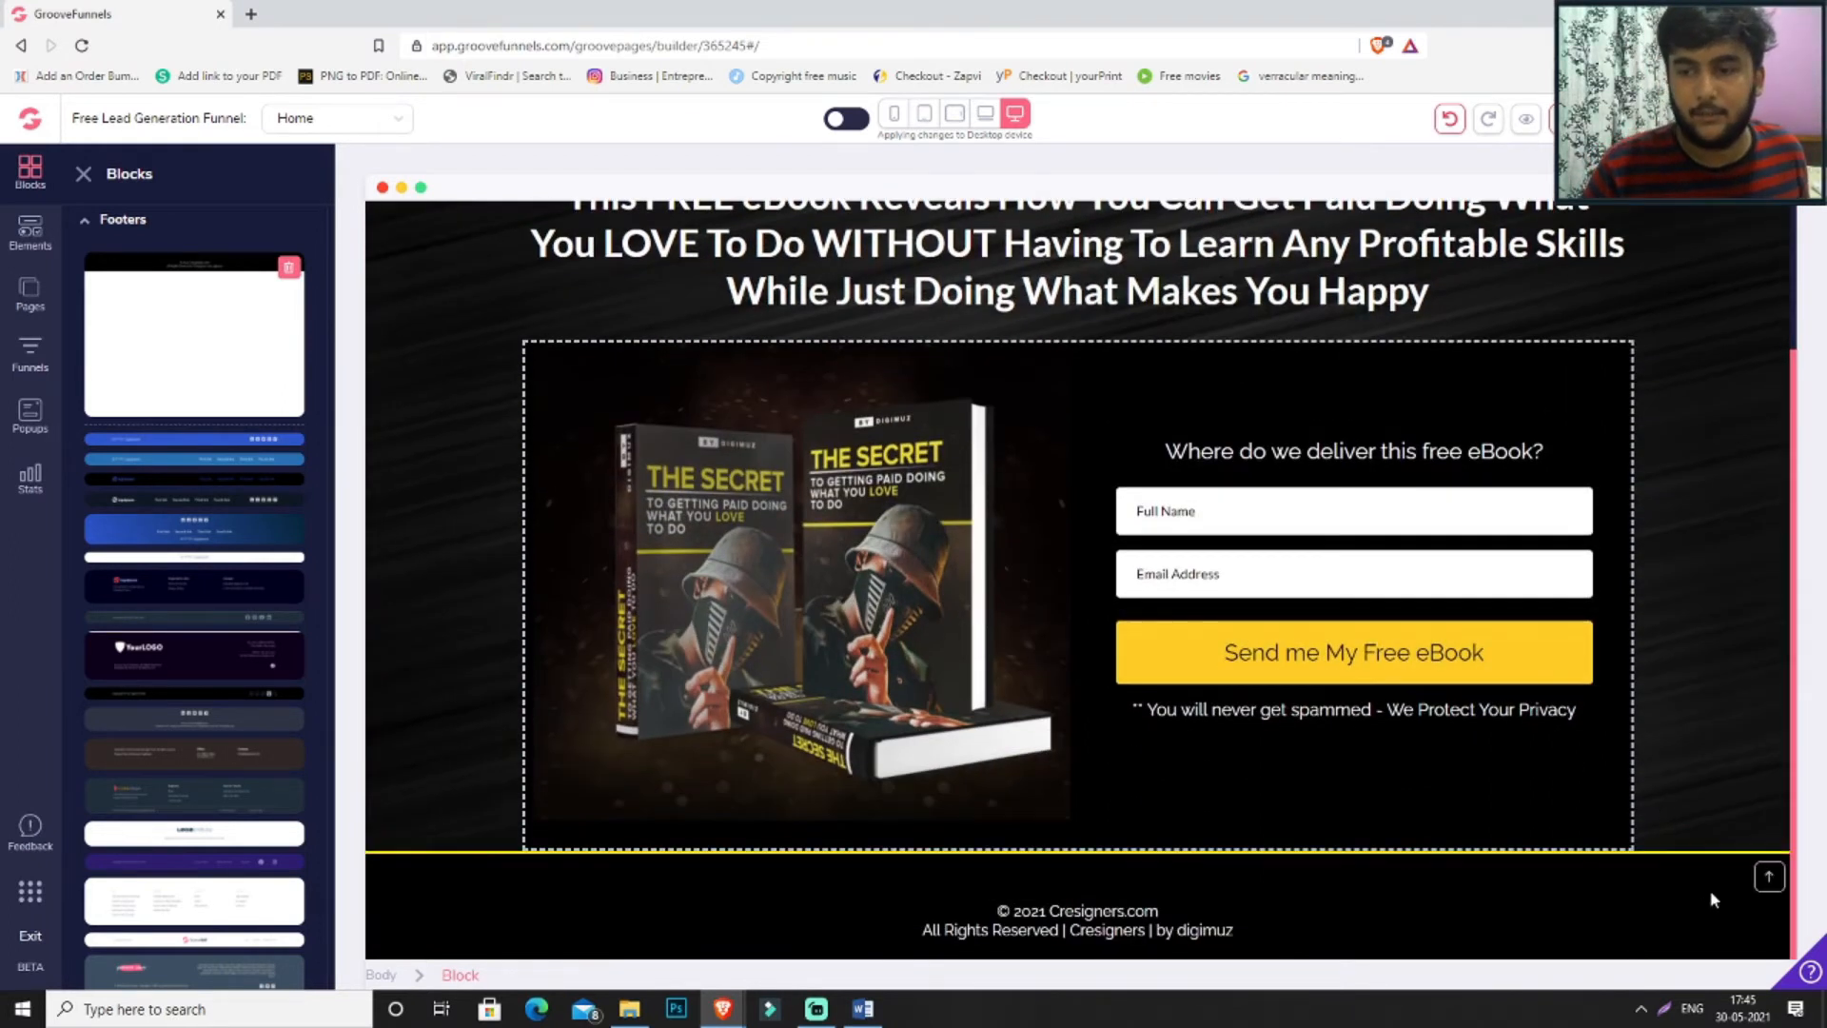
- Set the opt-in block's bottom padding to 23 to leave room below the dashed layout
left_click(1713, 899)
scroll(1677, 792, "down", 1)
left_click_drag(1595, 894, 1615, 887)
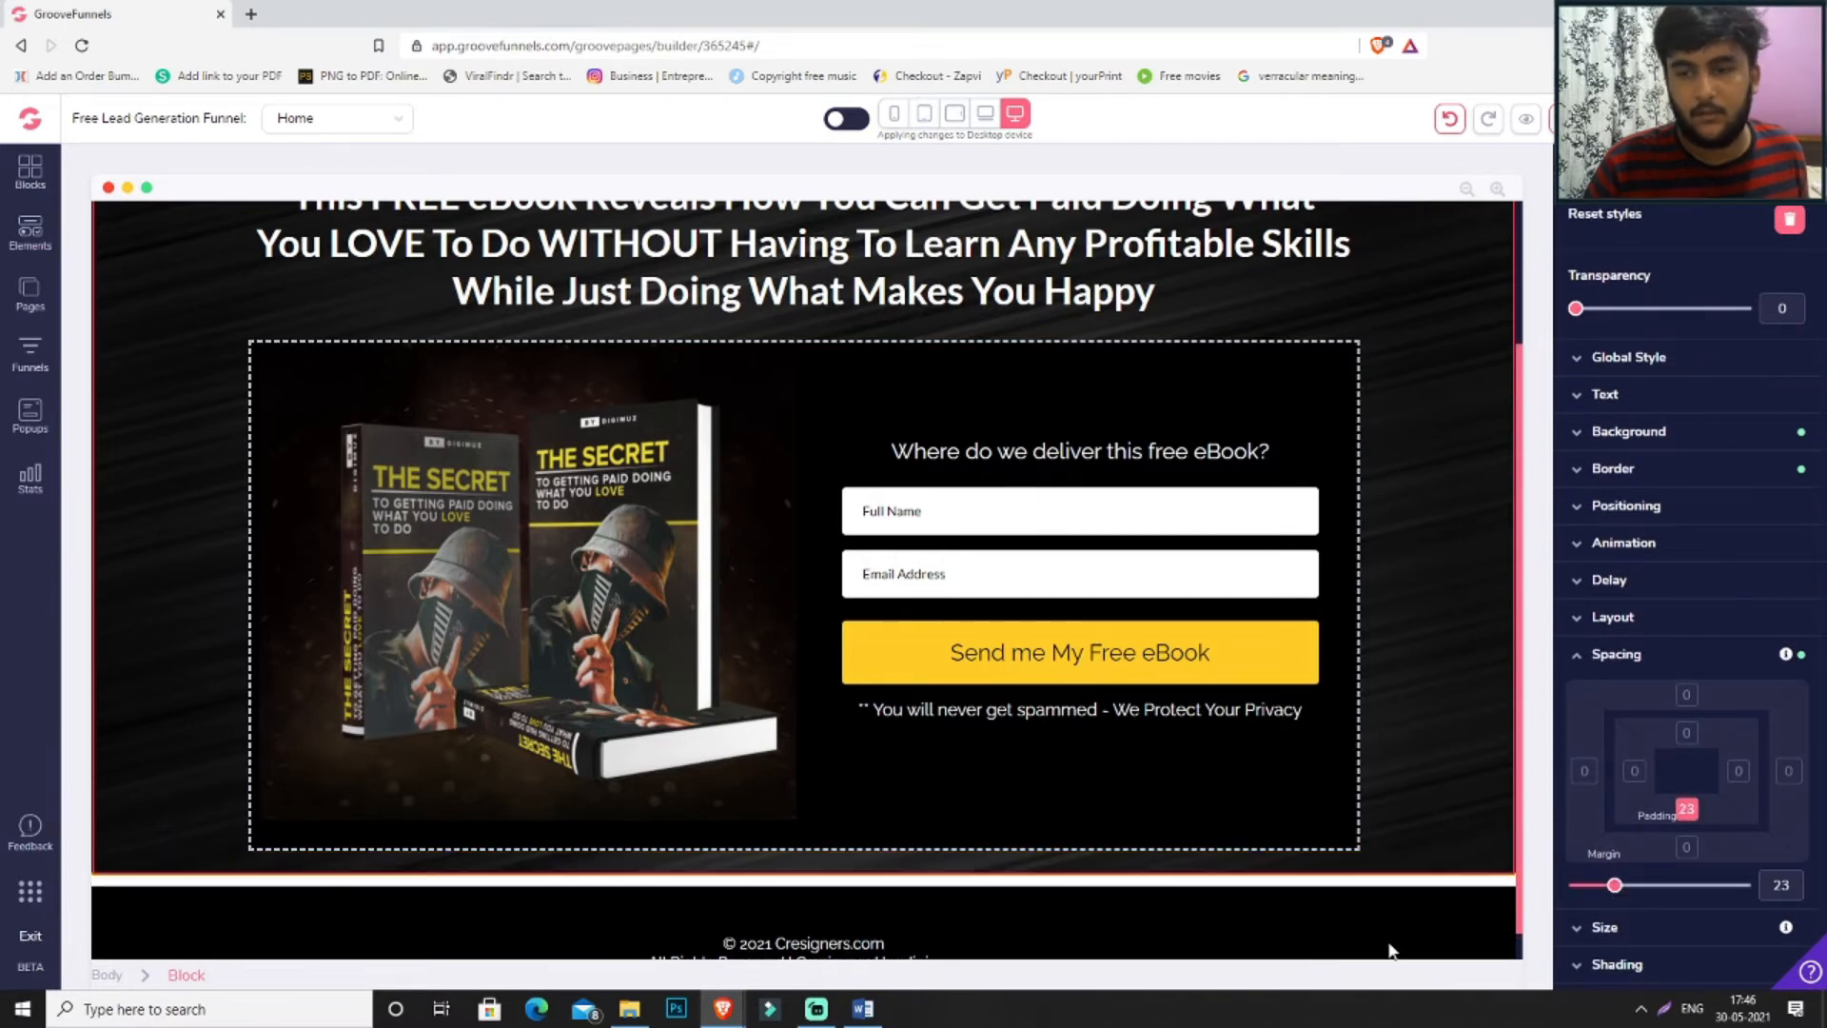
- Set the footer block's top margin to 0 so it sits directly against the opt-in block
left_click(1424, 917)
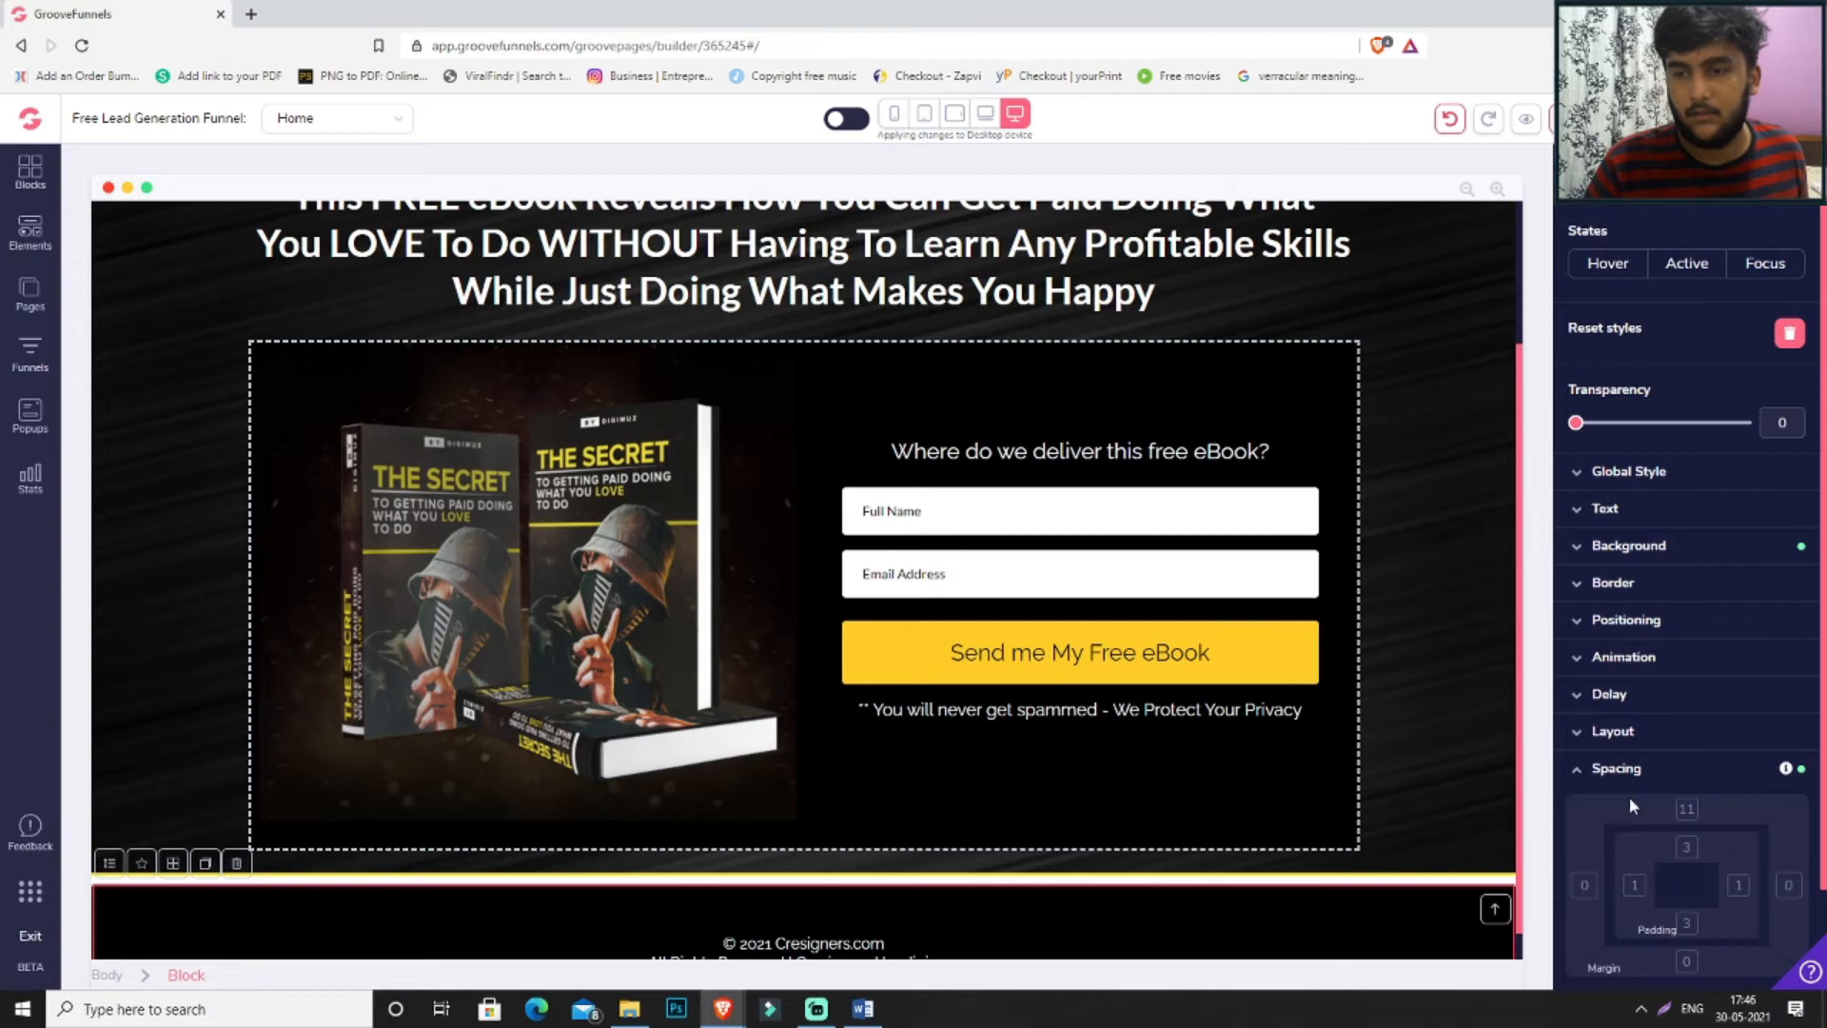
left_click(1687, 808)
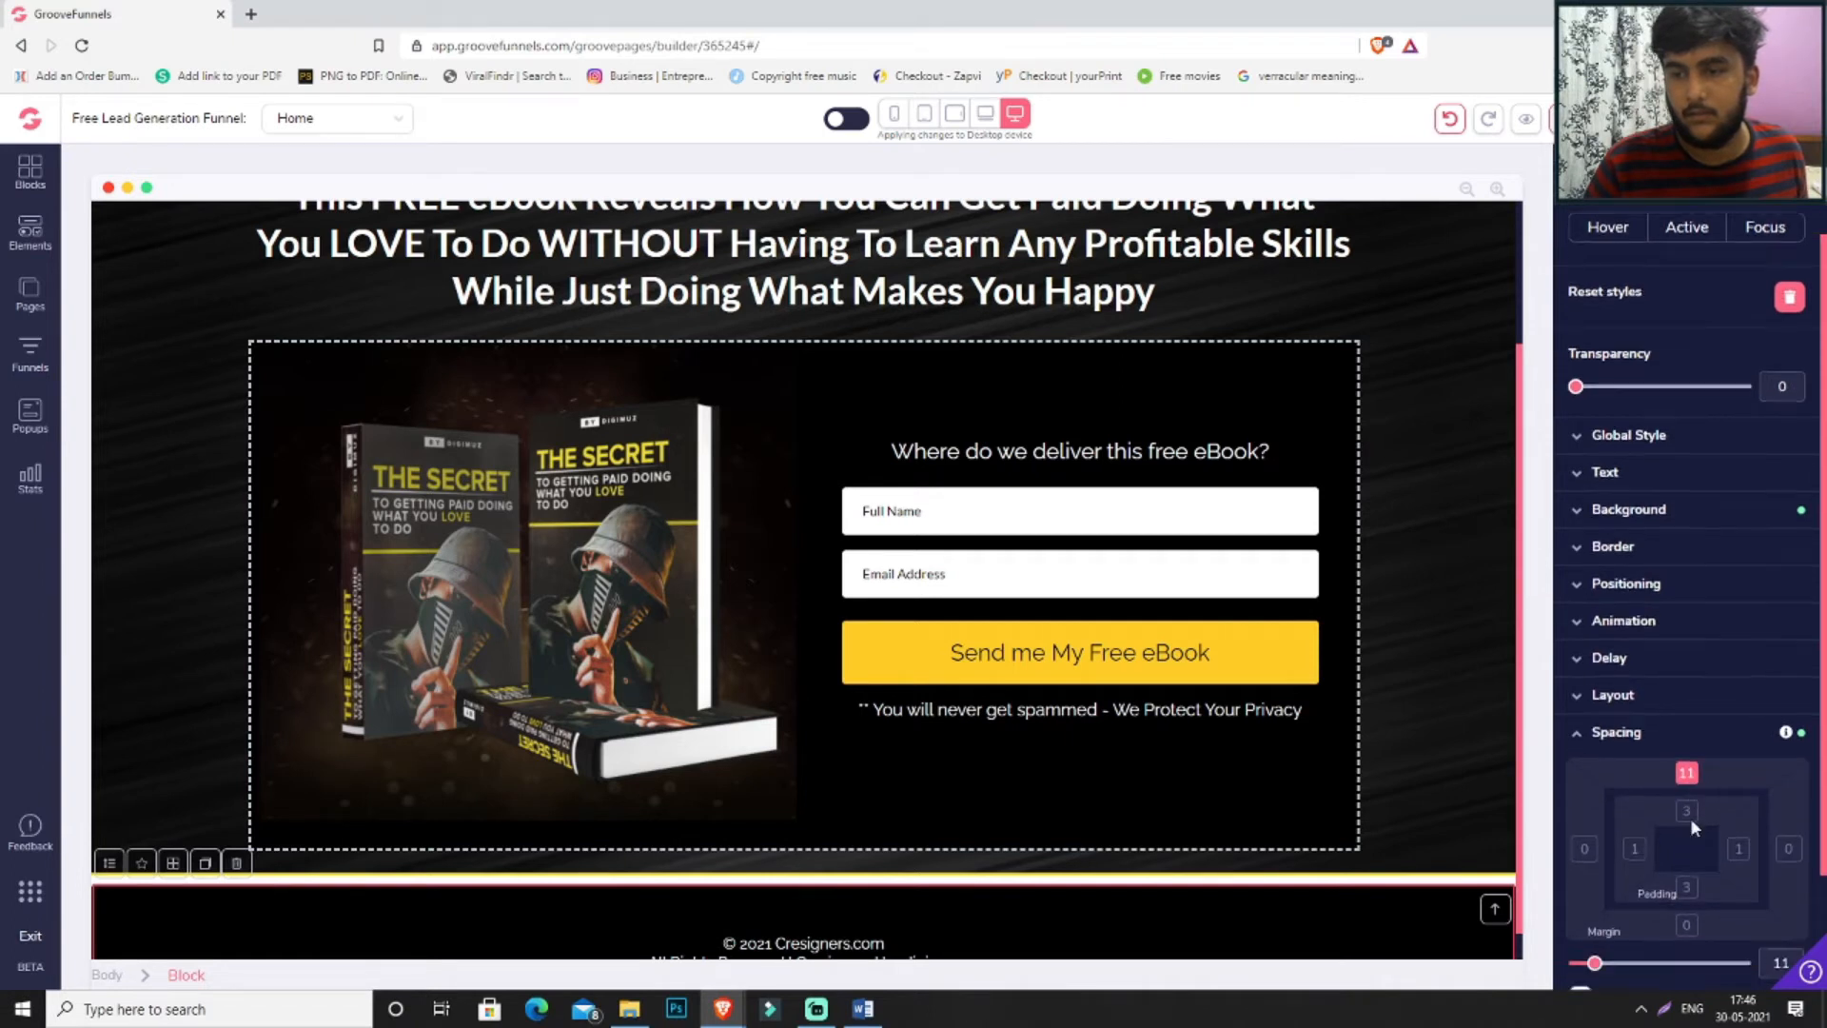
left_click_drag(1625, 826, 1559, 830)
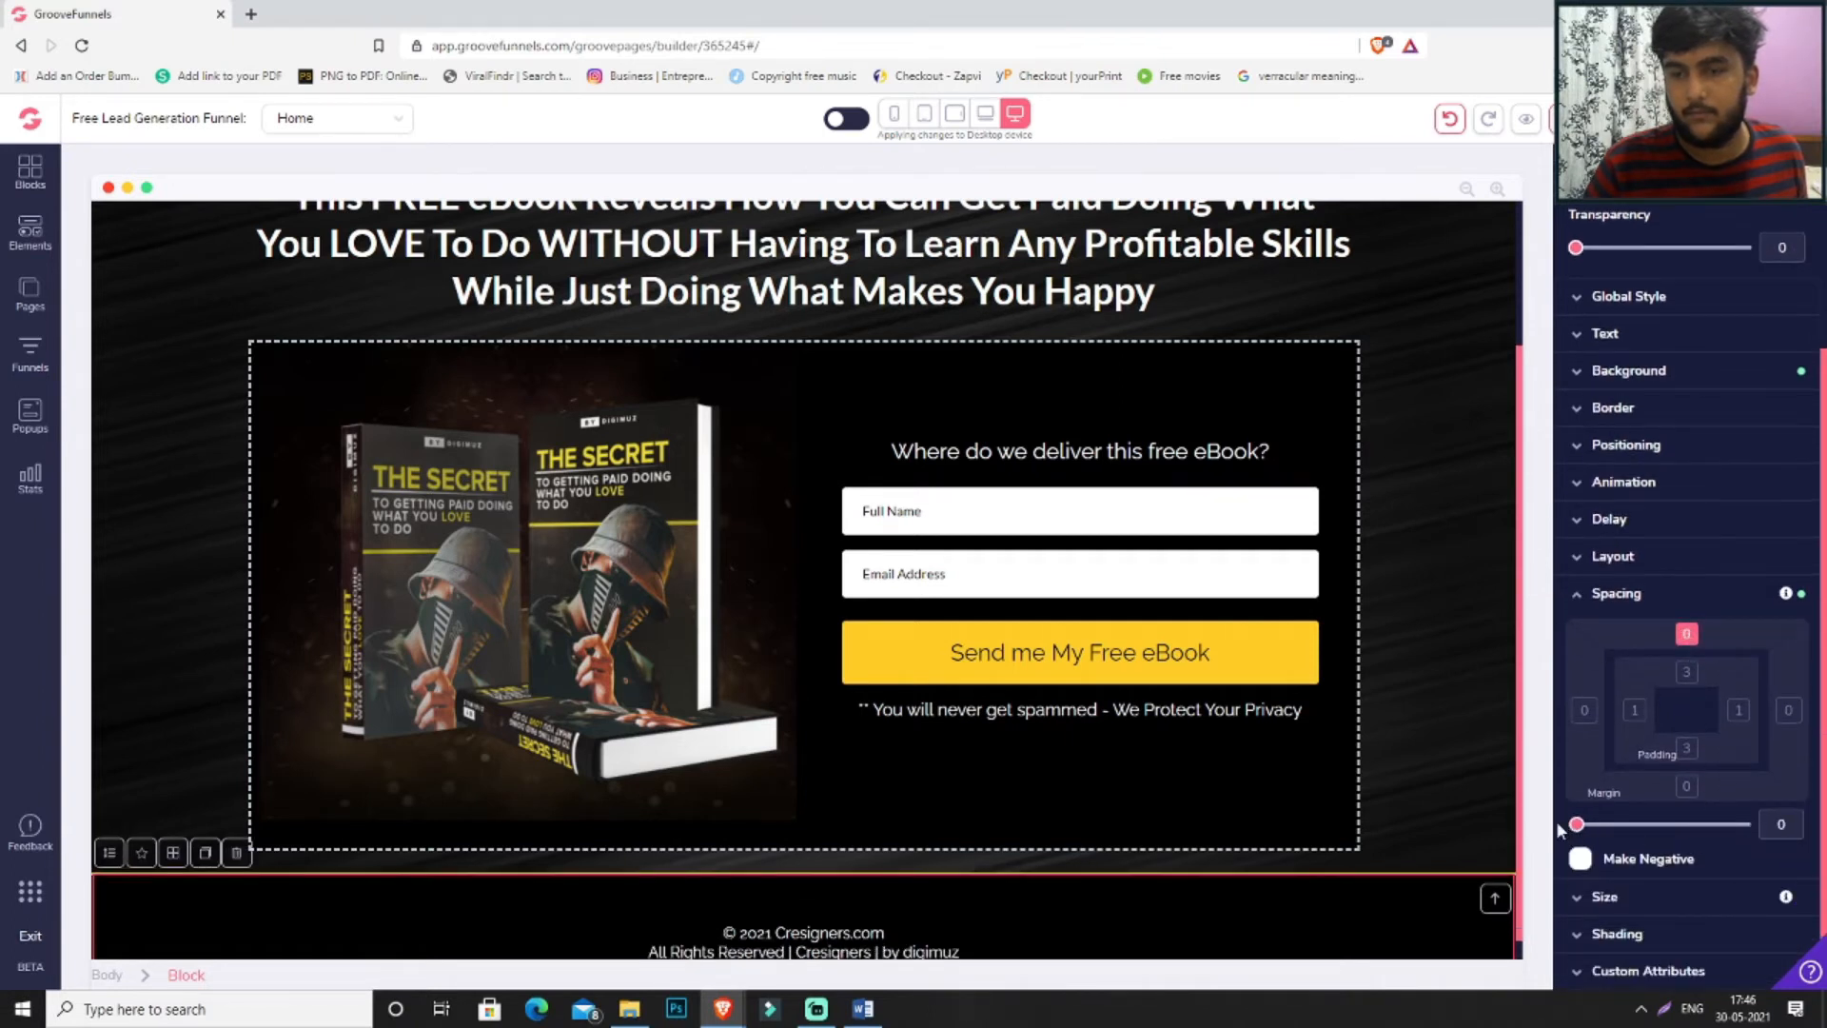
- Review the whole opt-in page from the logo header down to the footer
left_click(1463, 751)
scroll(1379, 609, "up", 2)
scroll(1379, 610, "down", 2)
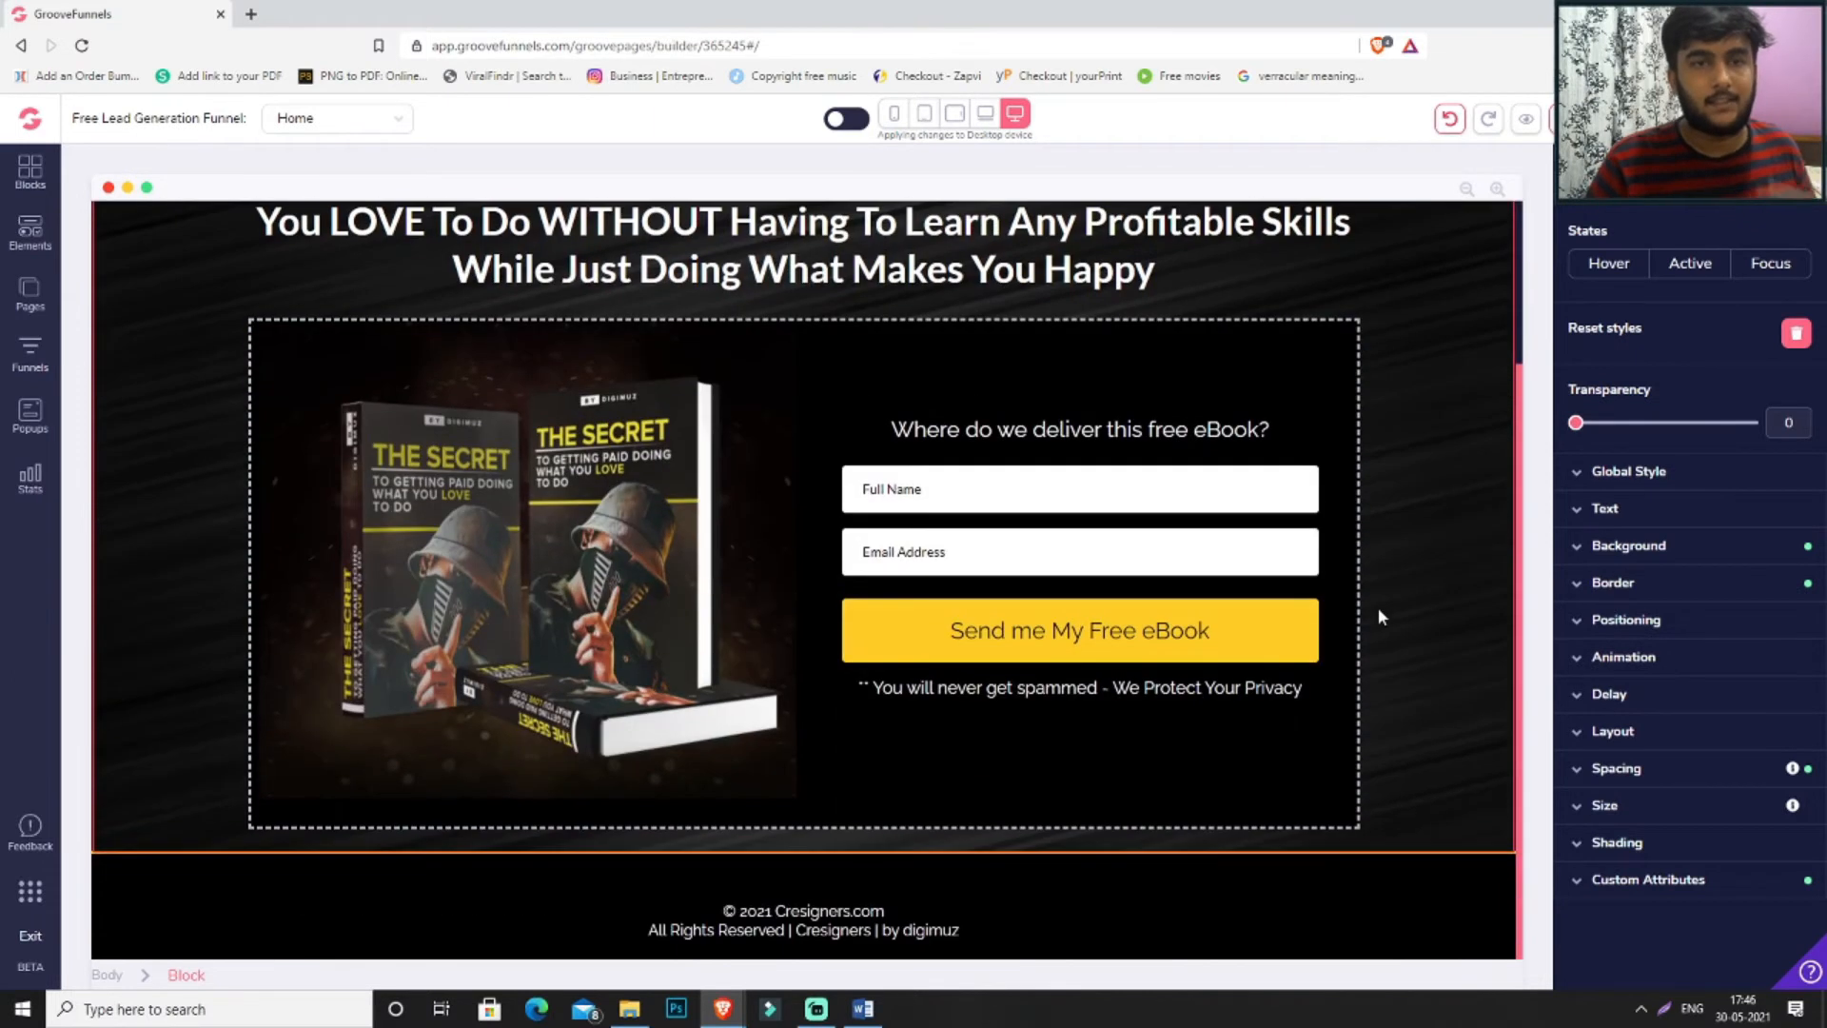
scroll(1362, 531, "up", 2)
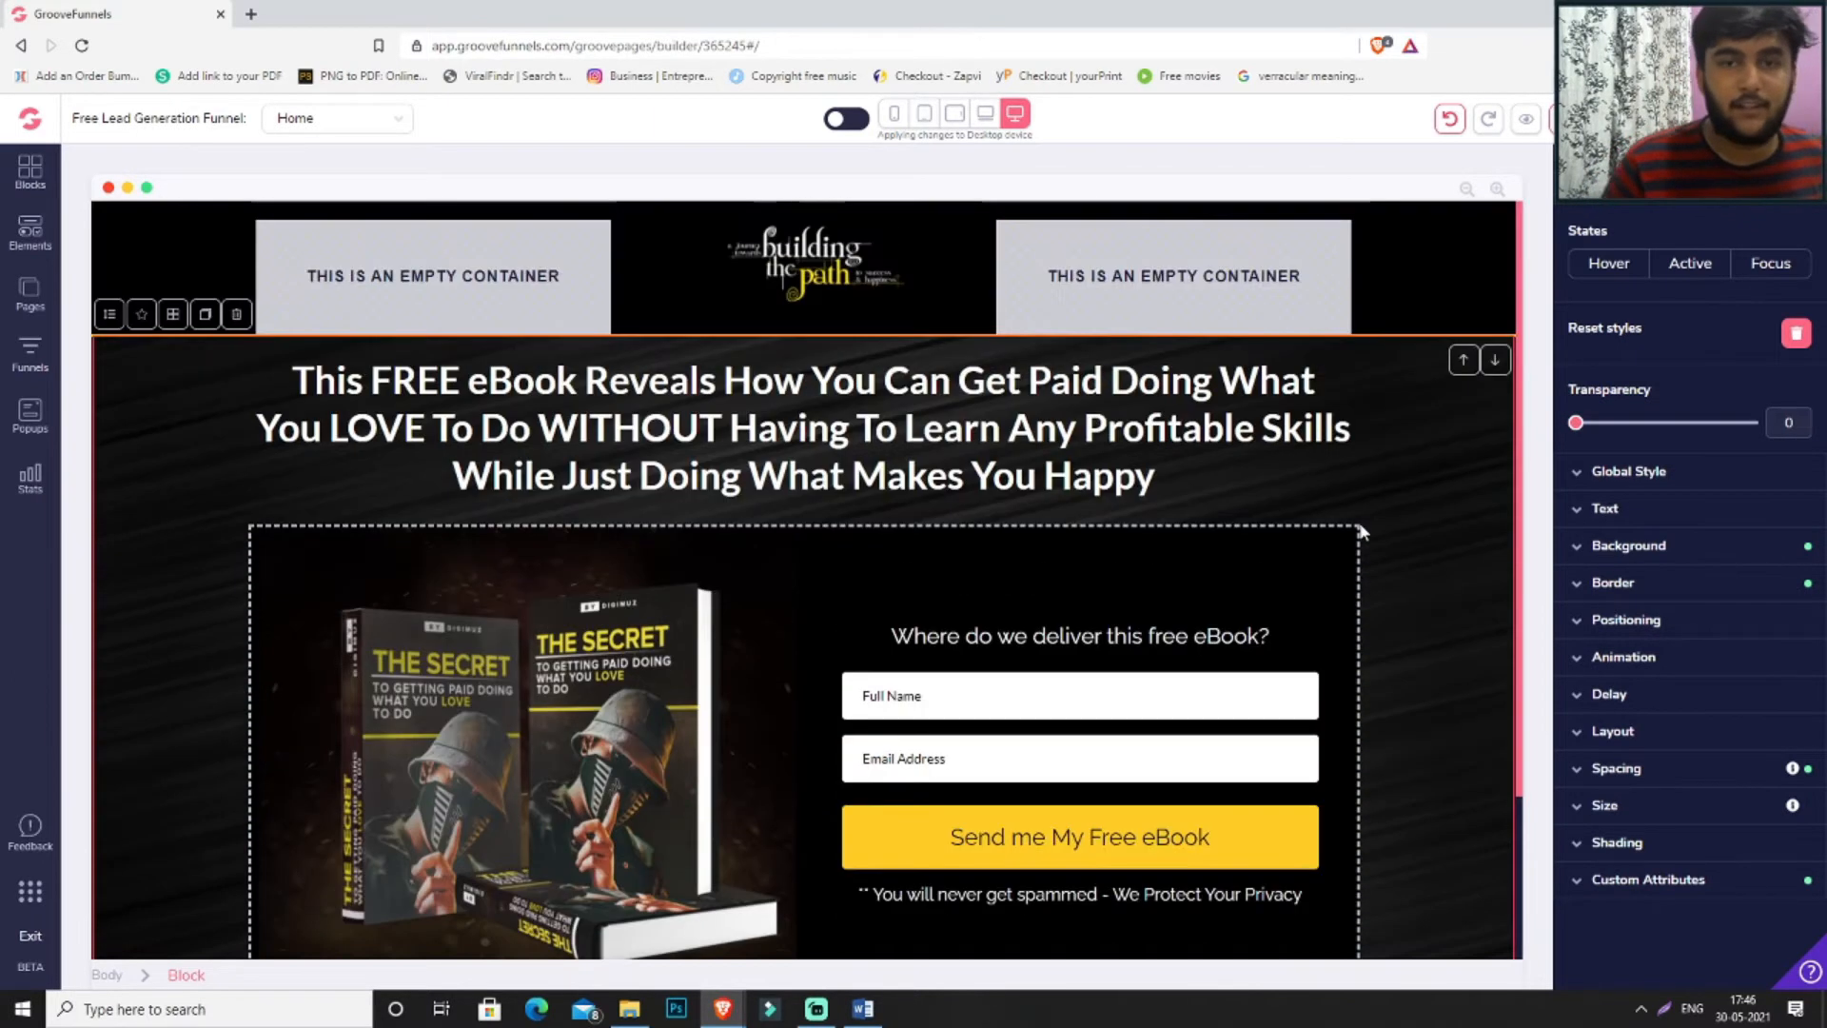
scroll(1428, 523, "down", 2)
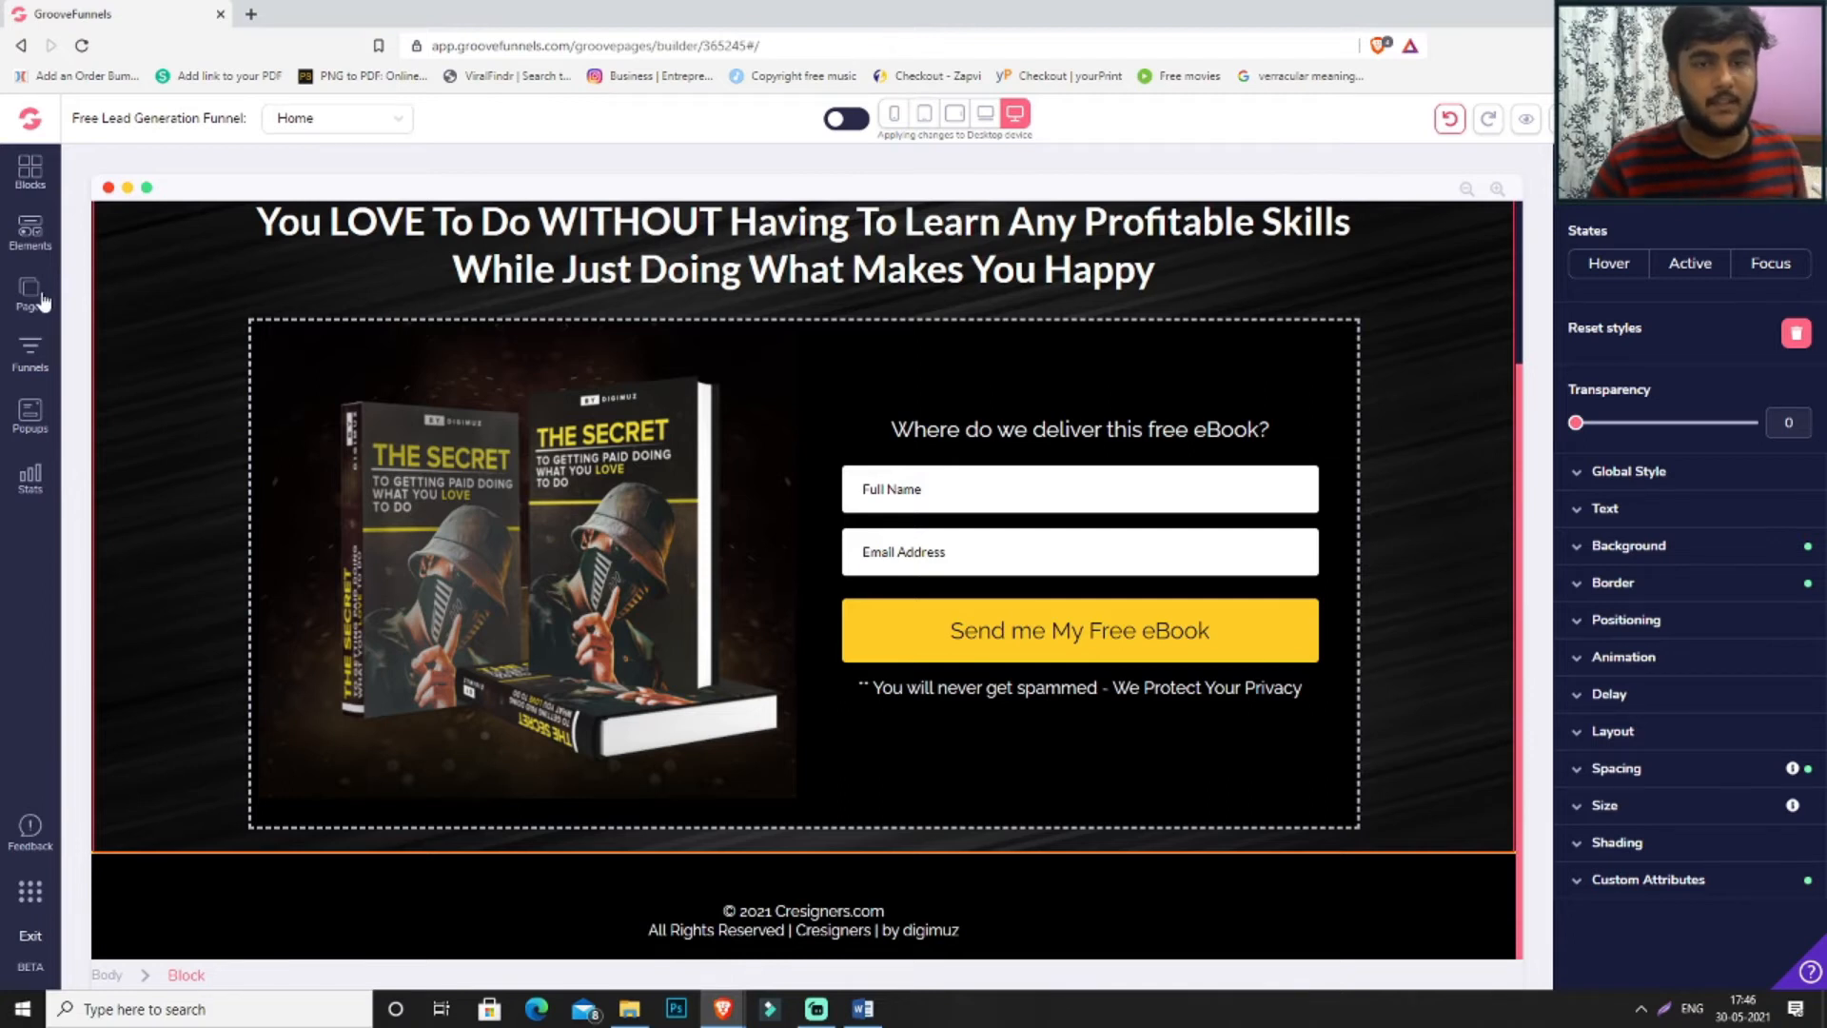
scroll(790, 431, "up", 2)
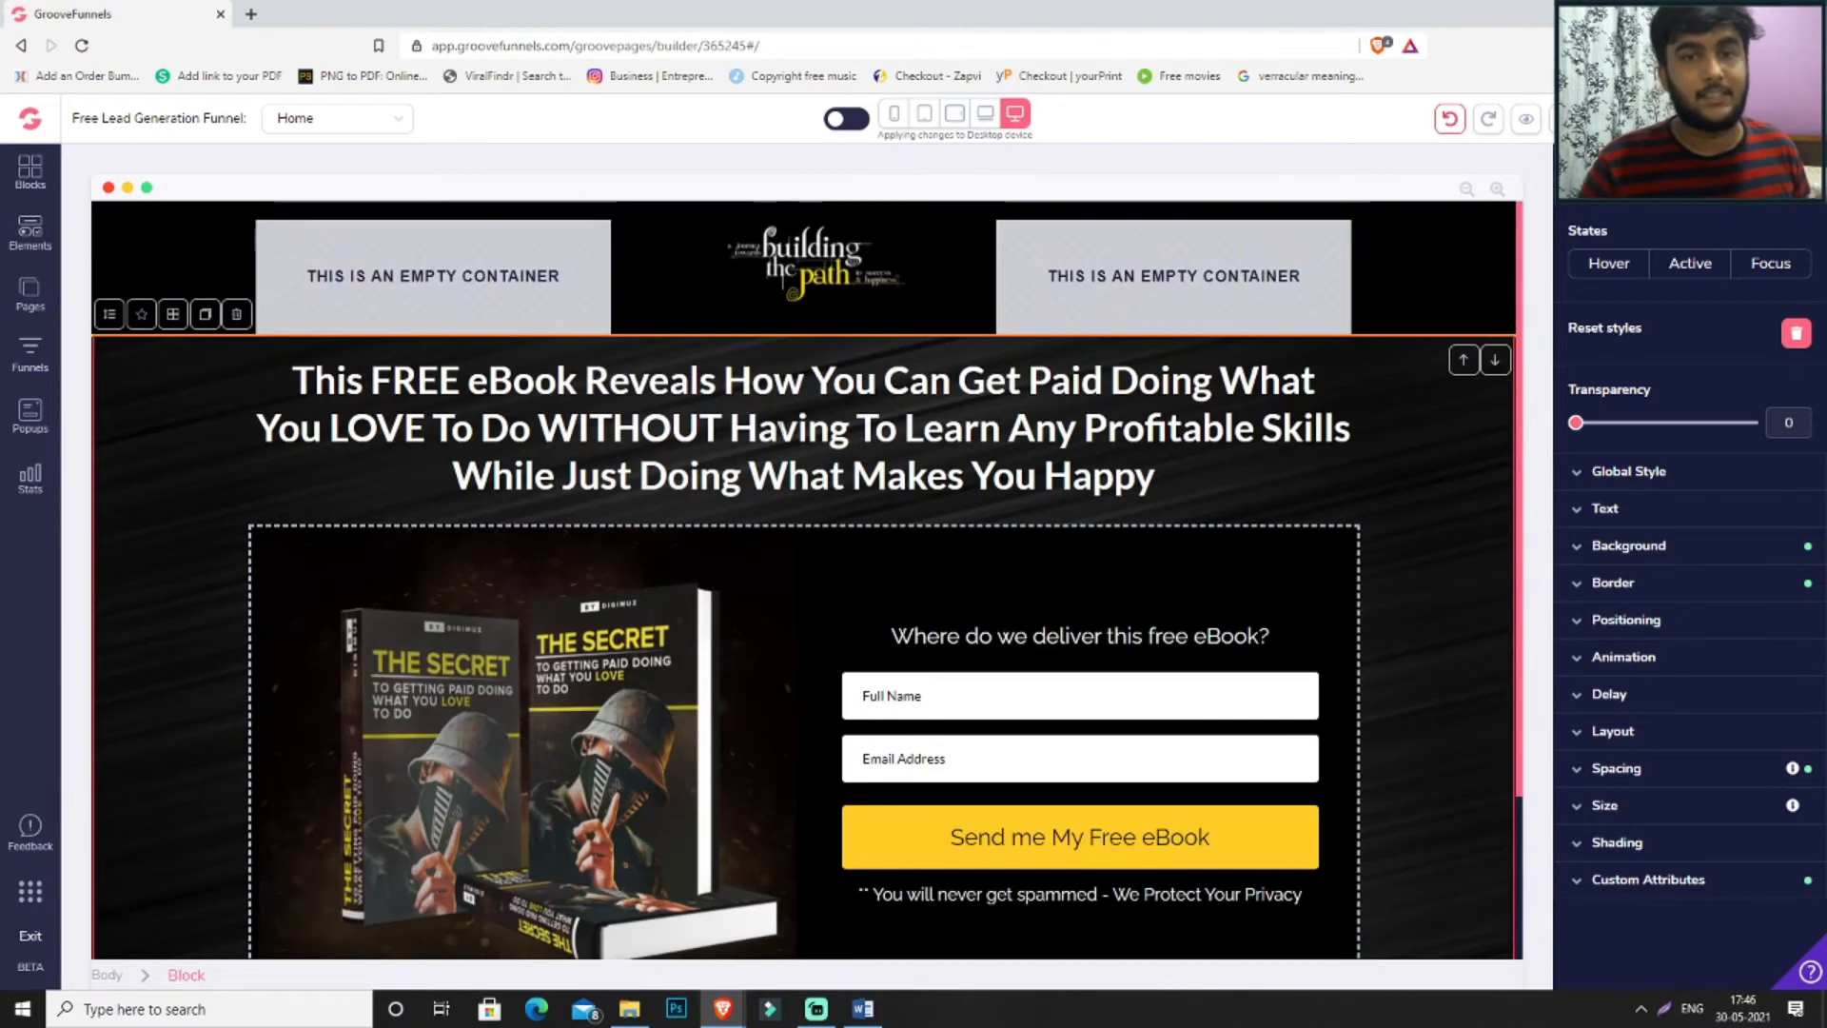
scroll(132, 309, "down", 1)
- Add a new page to the funnel from the Blank Template
left_click(43, 310)
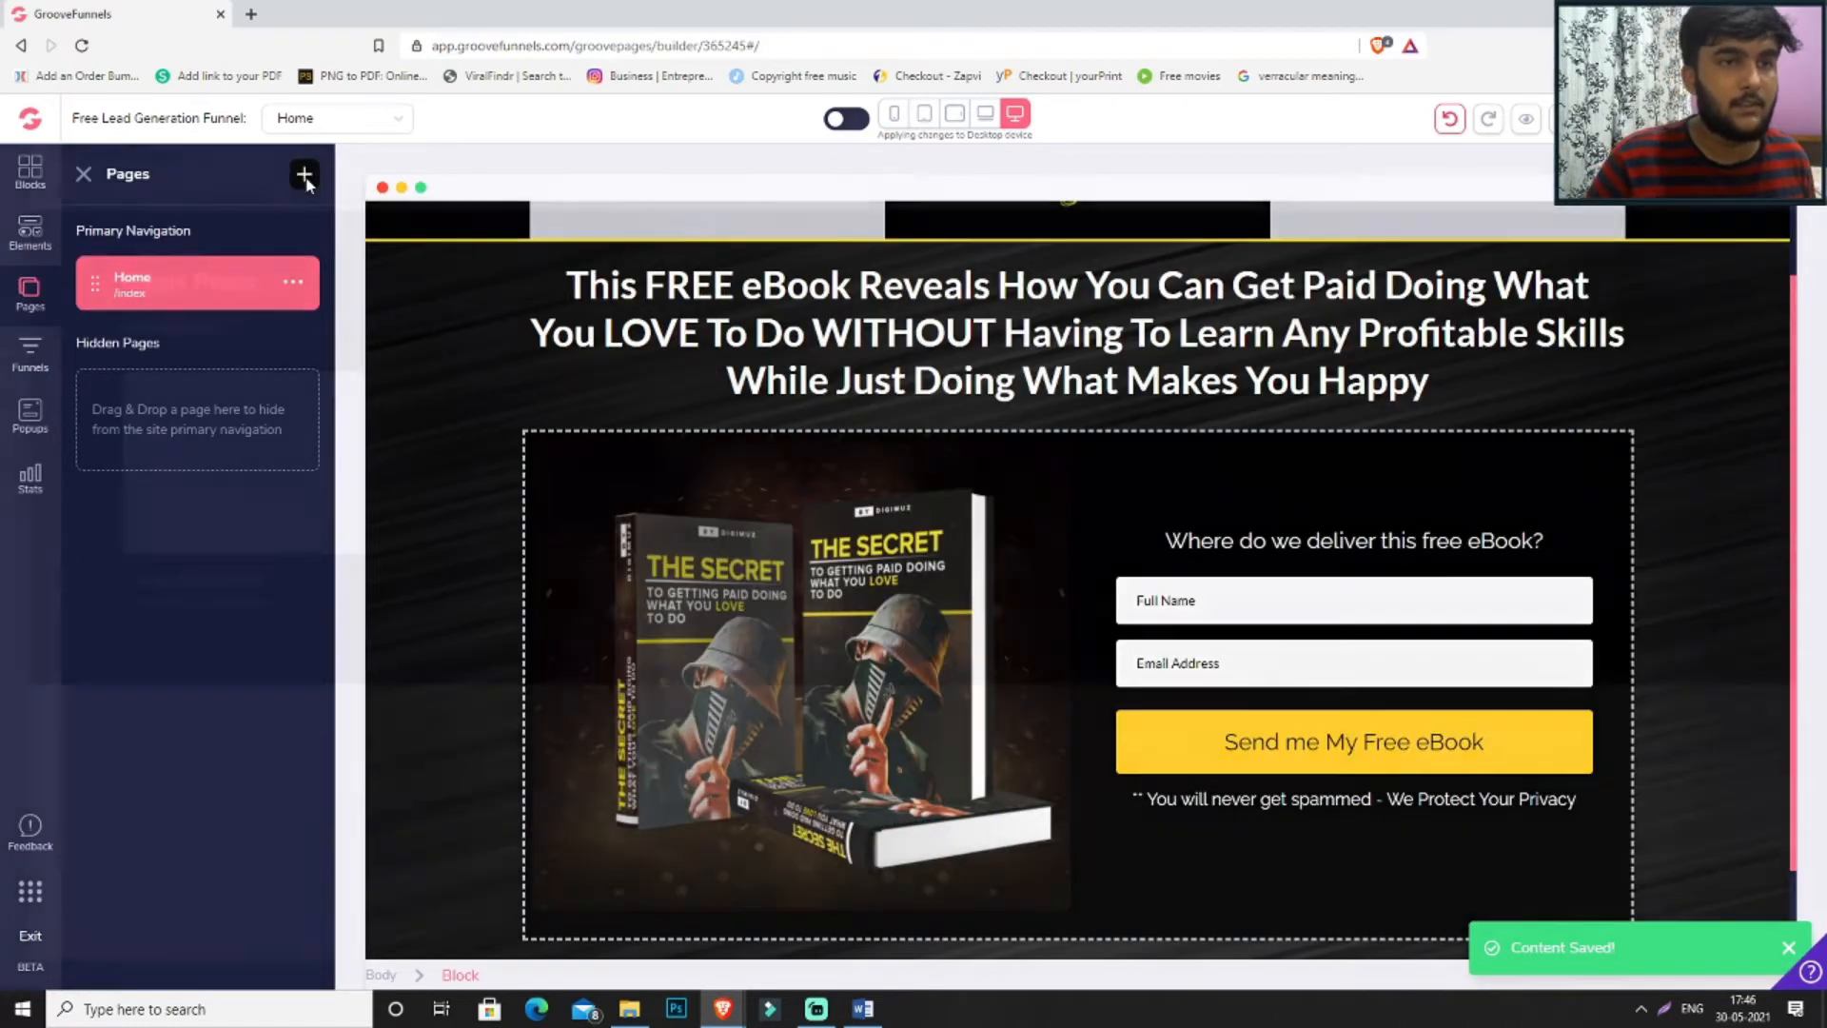
left_click(304, 175)
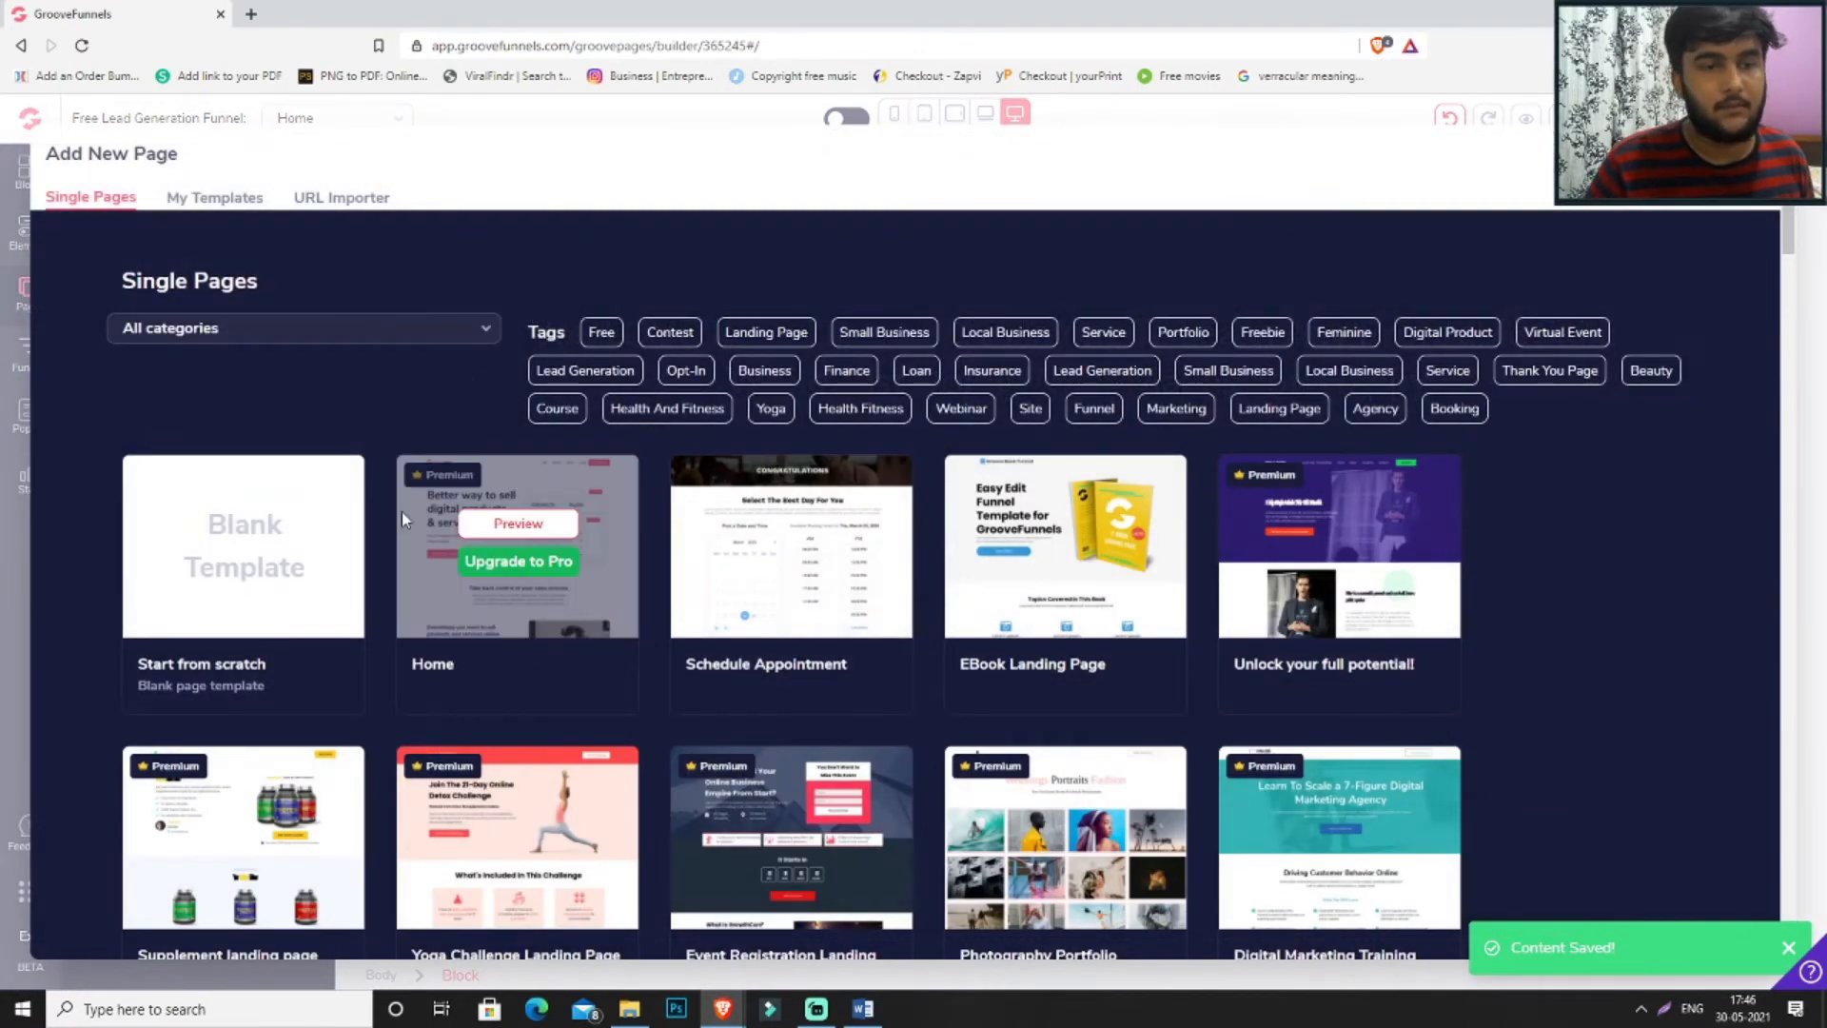
left_click(276, 590)
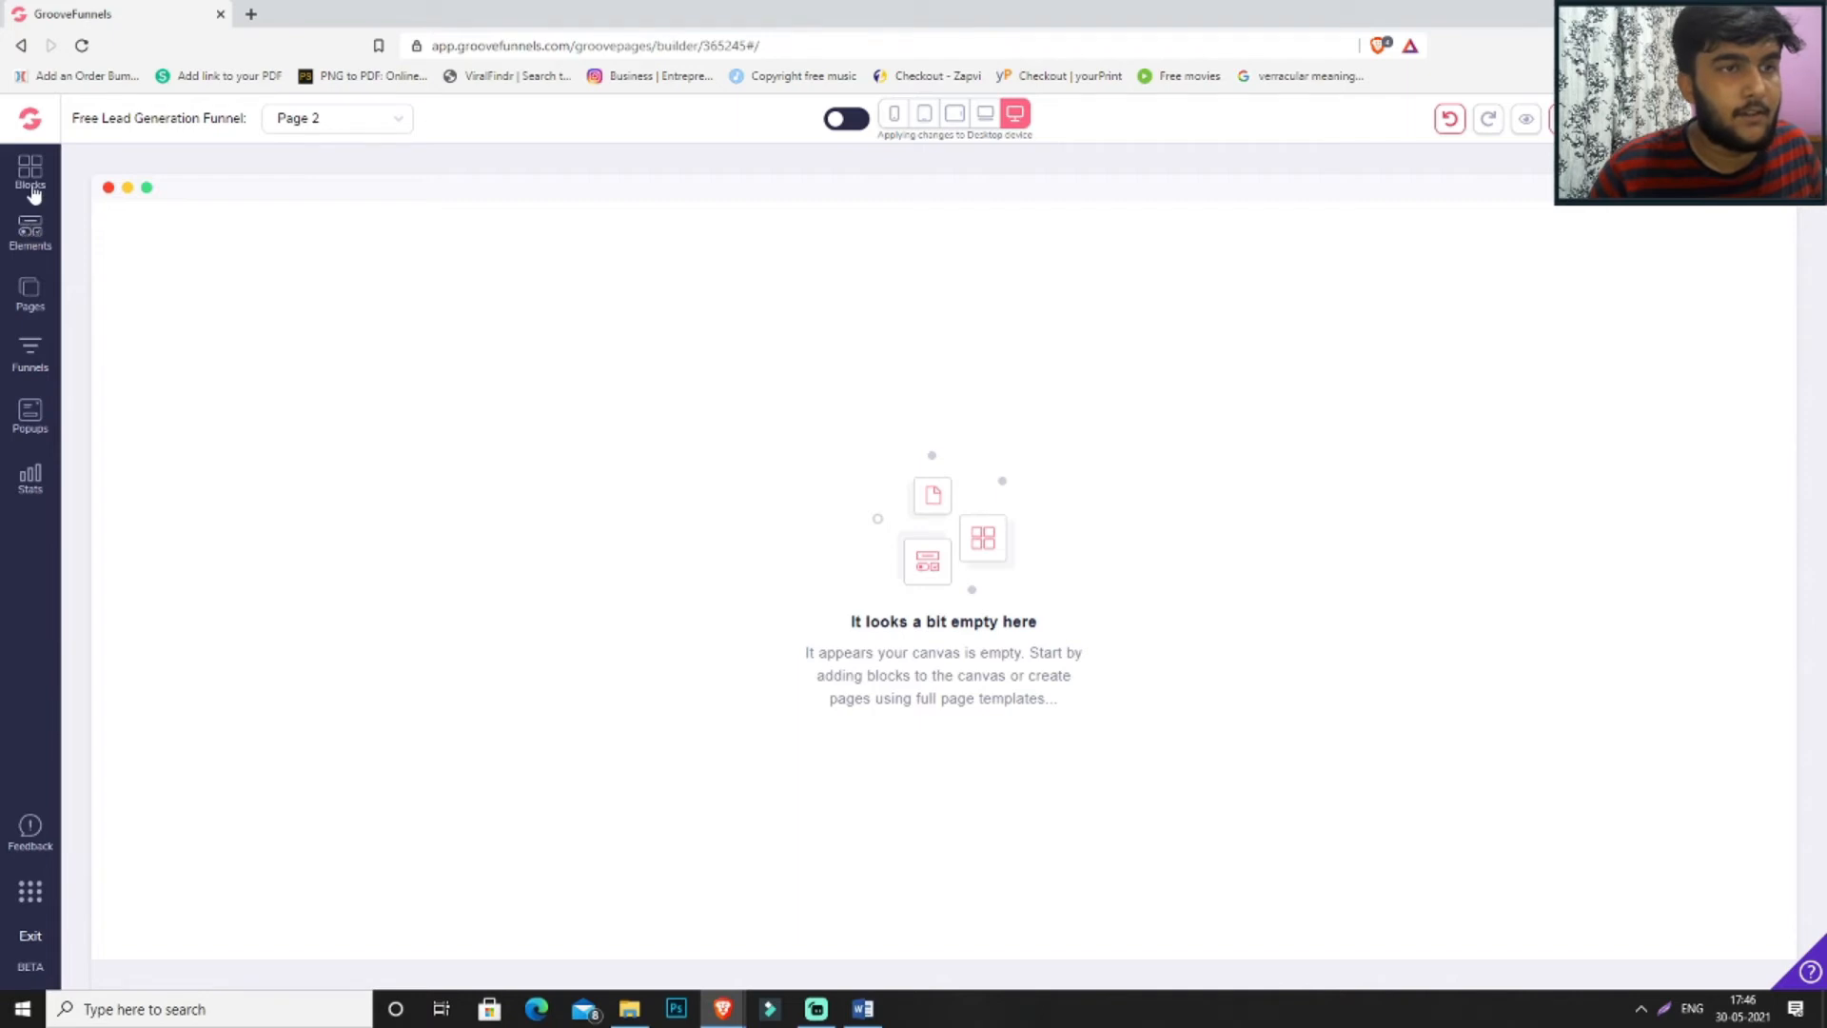
- Add the plain blue alert bar block to the top of the blank Page 2
left_click(31, 187)
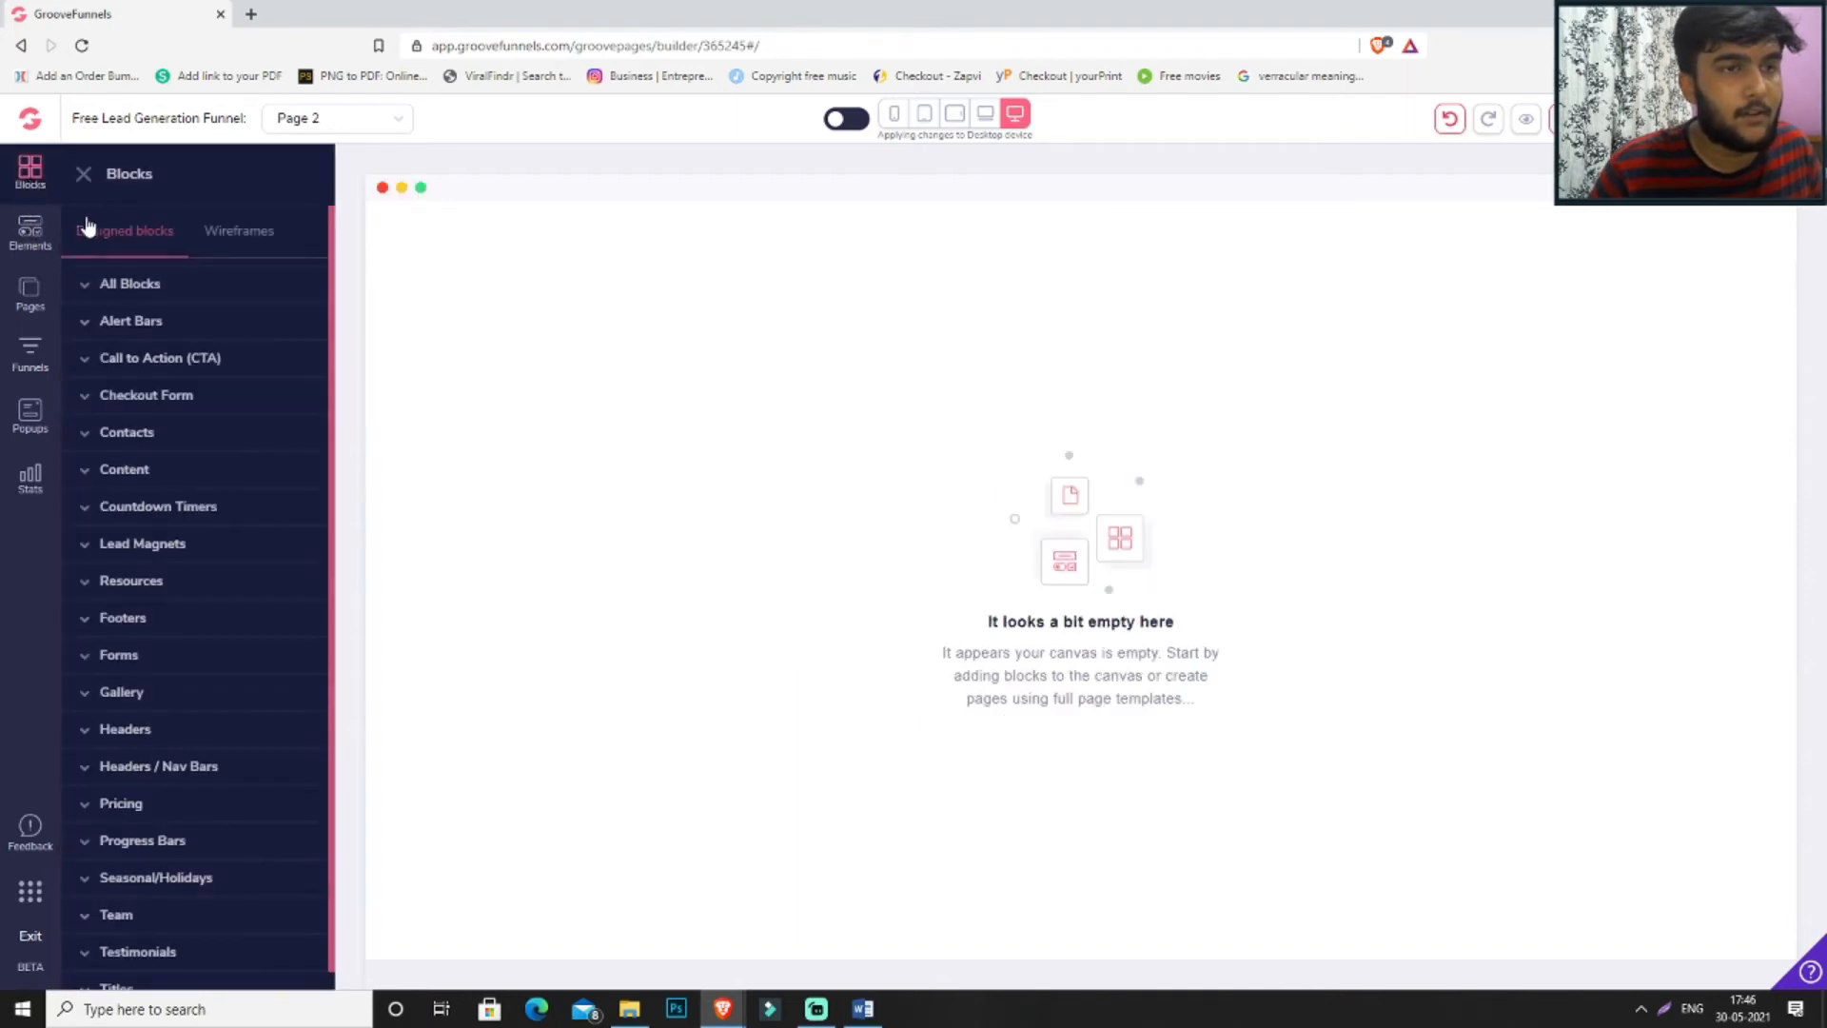
left_click(137, 324)
left_click_drag(232, 354, 1009, 290)
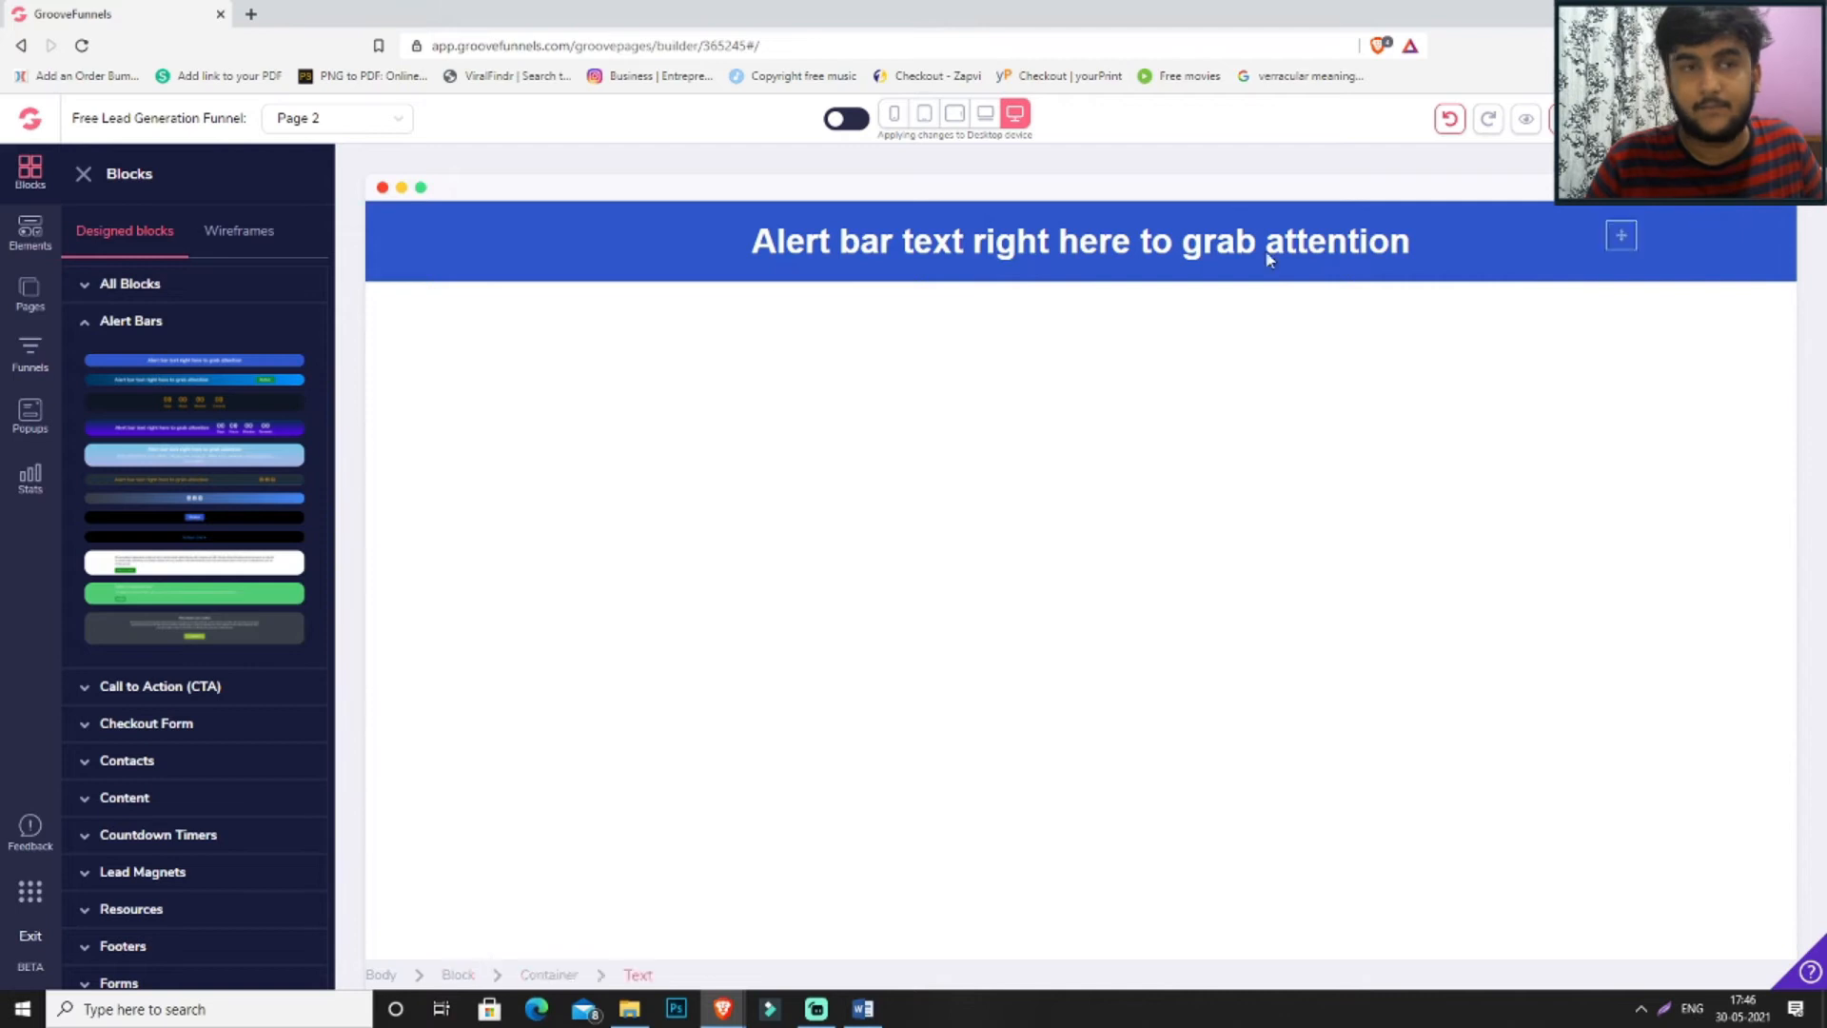
- Switch back to the Home page of the funnel
left_click(29, 291)
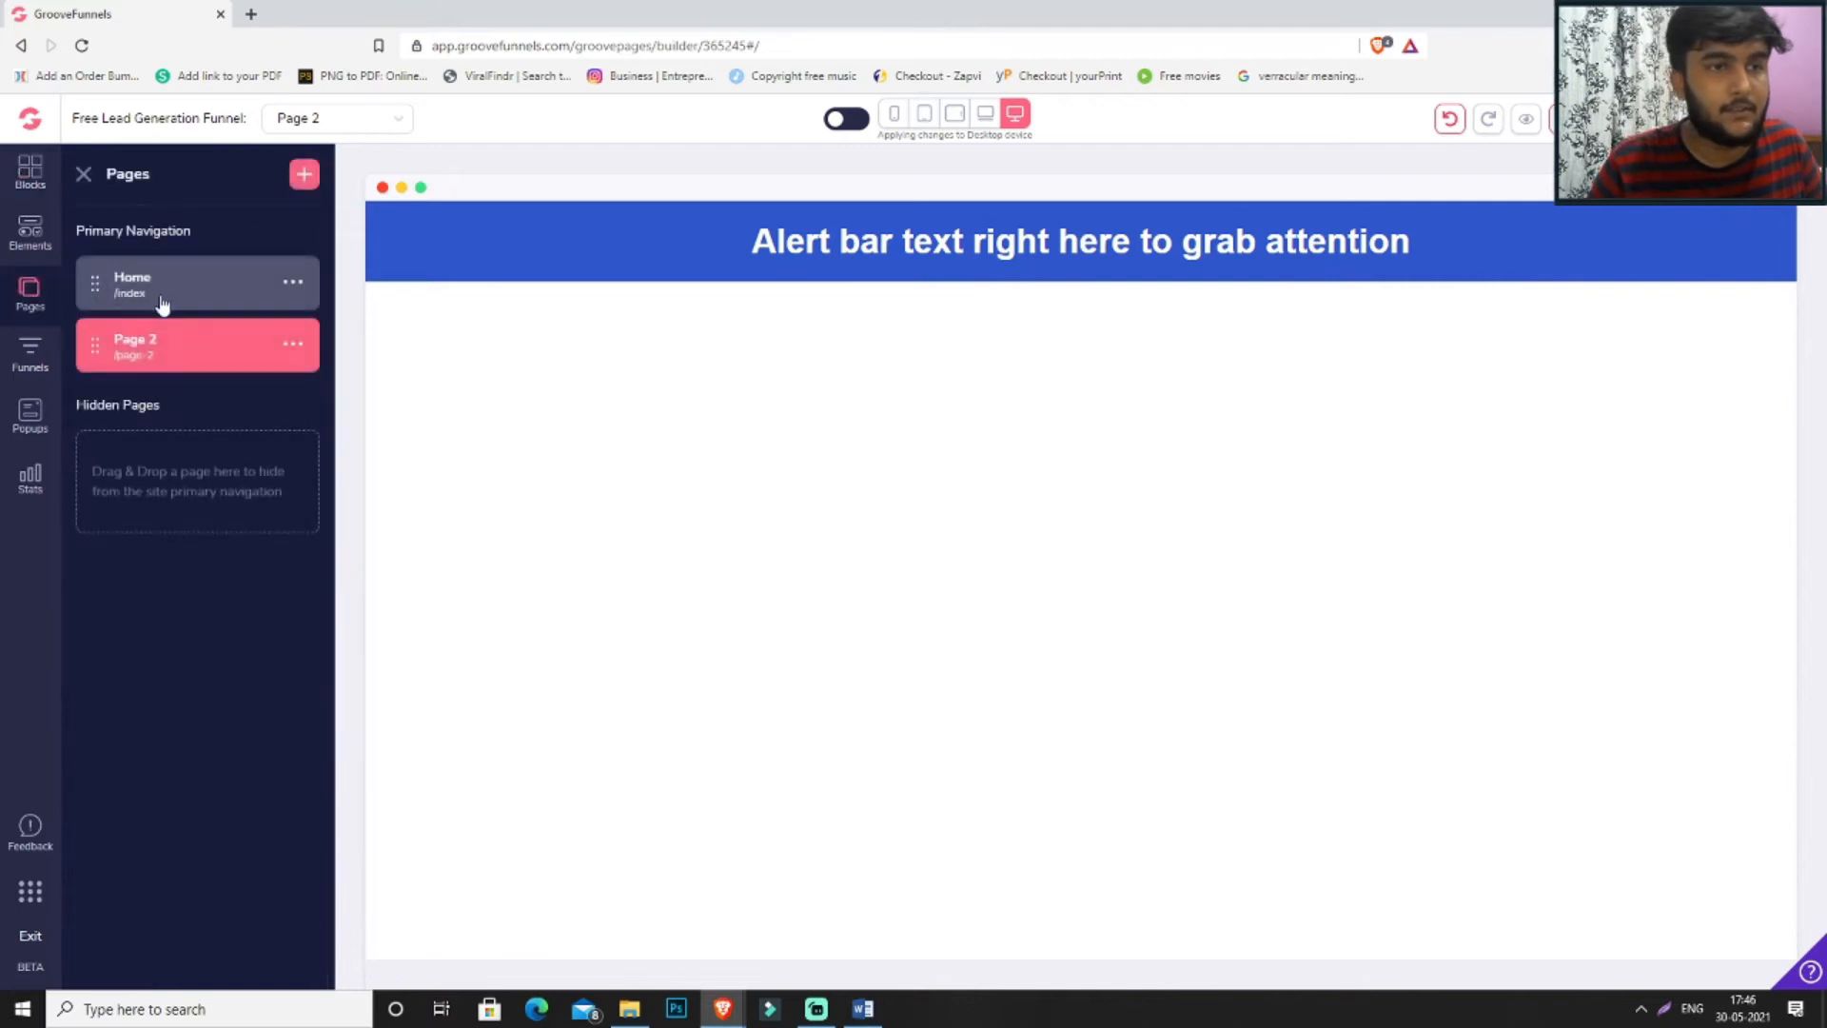
left_click(277, 282)
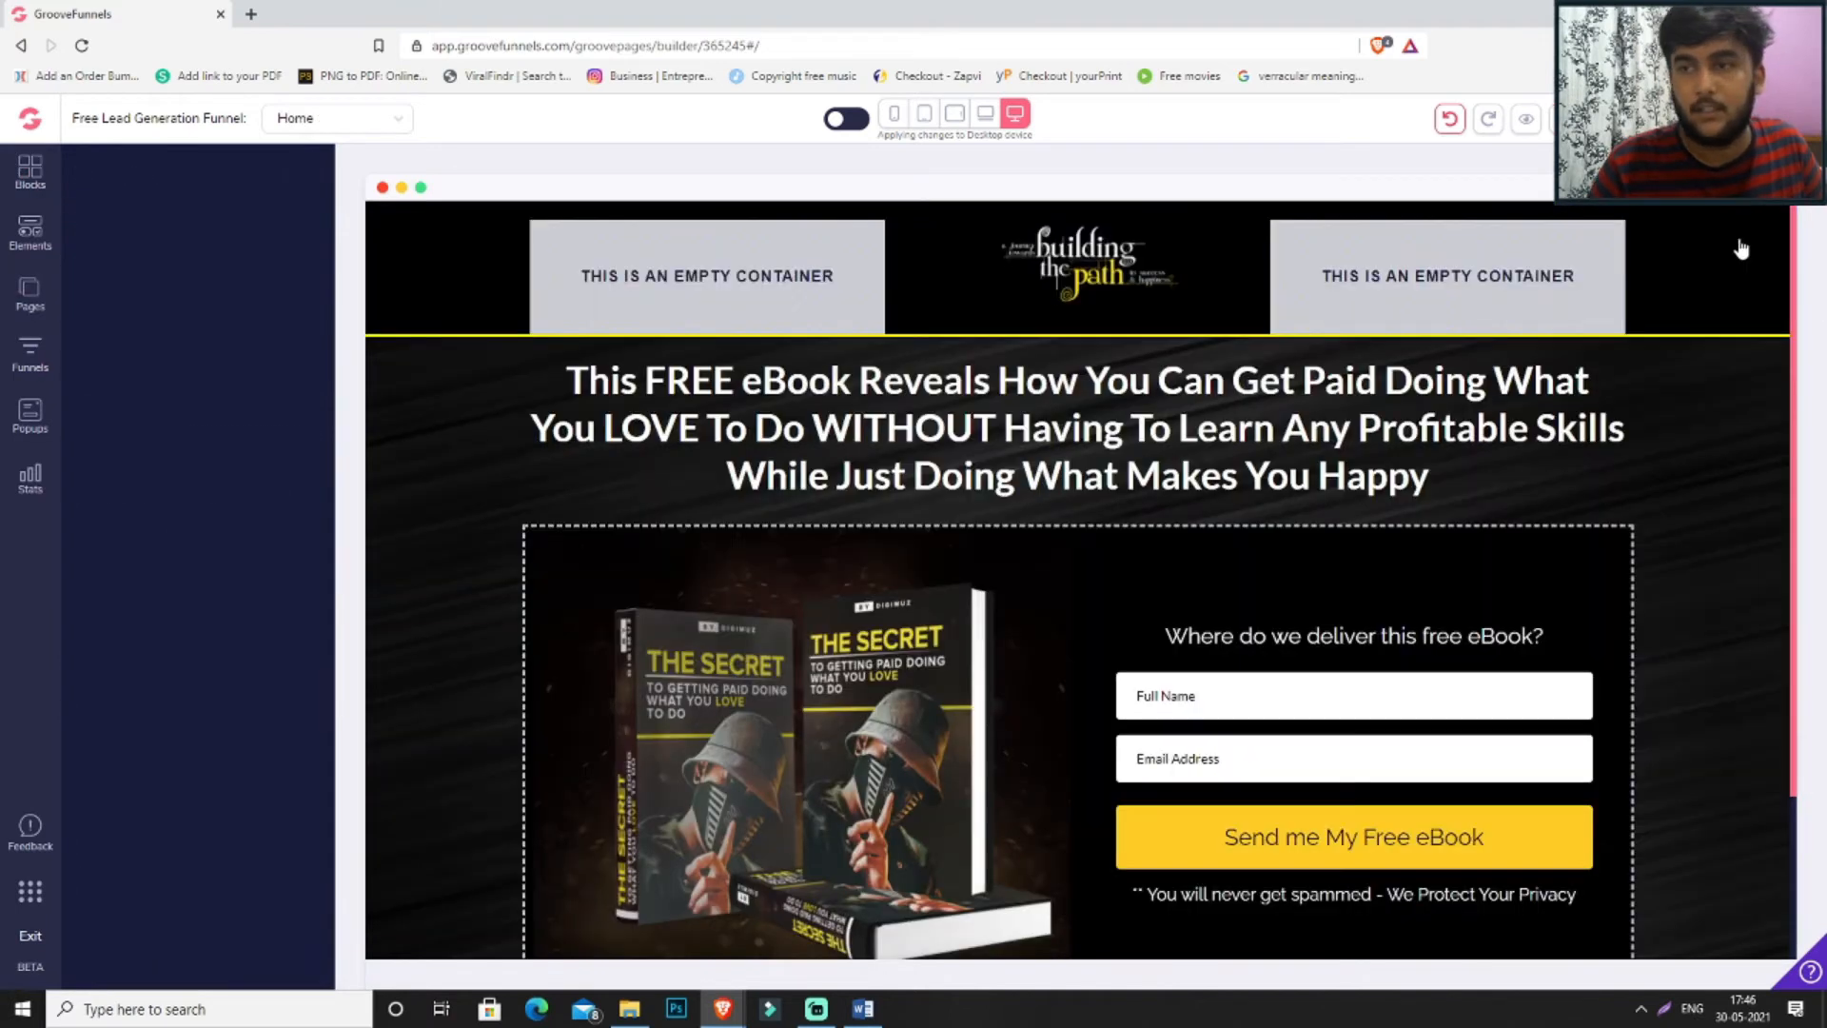
- Save the logo header block of the Home page as a new designed block in the Alert bars category
left_click(1741, 249)
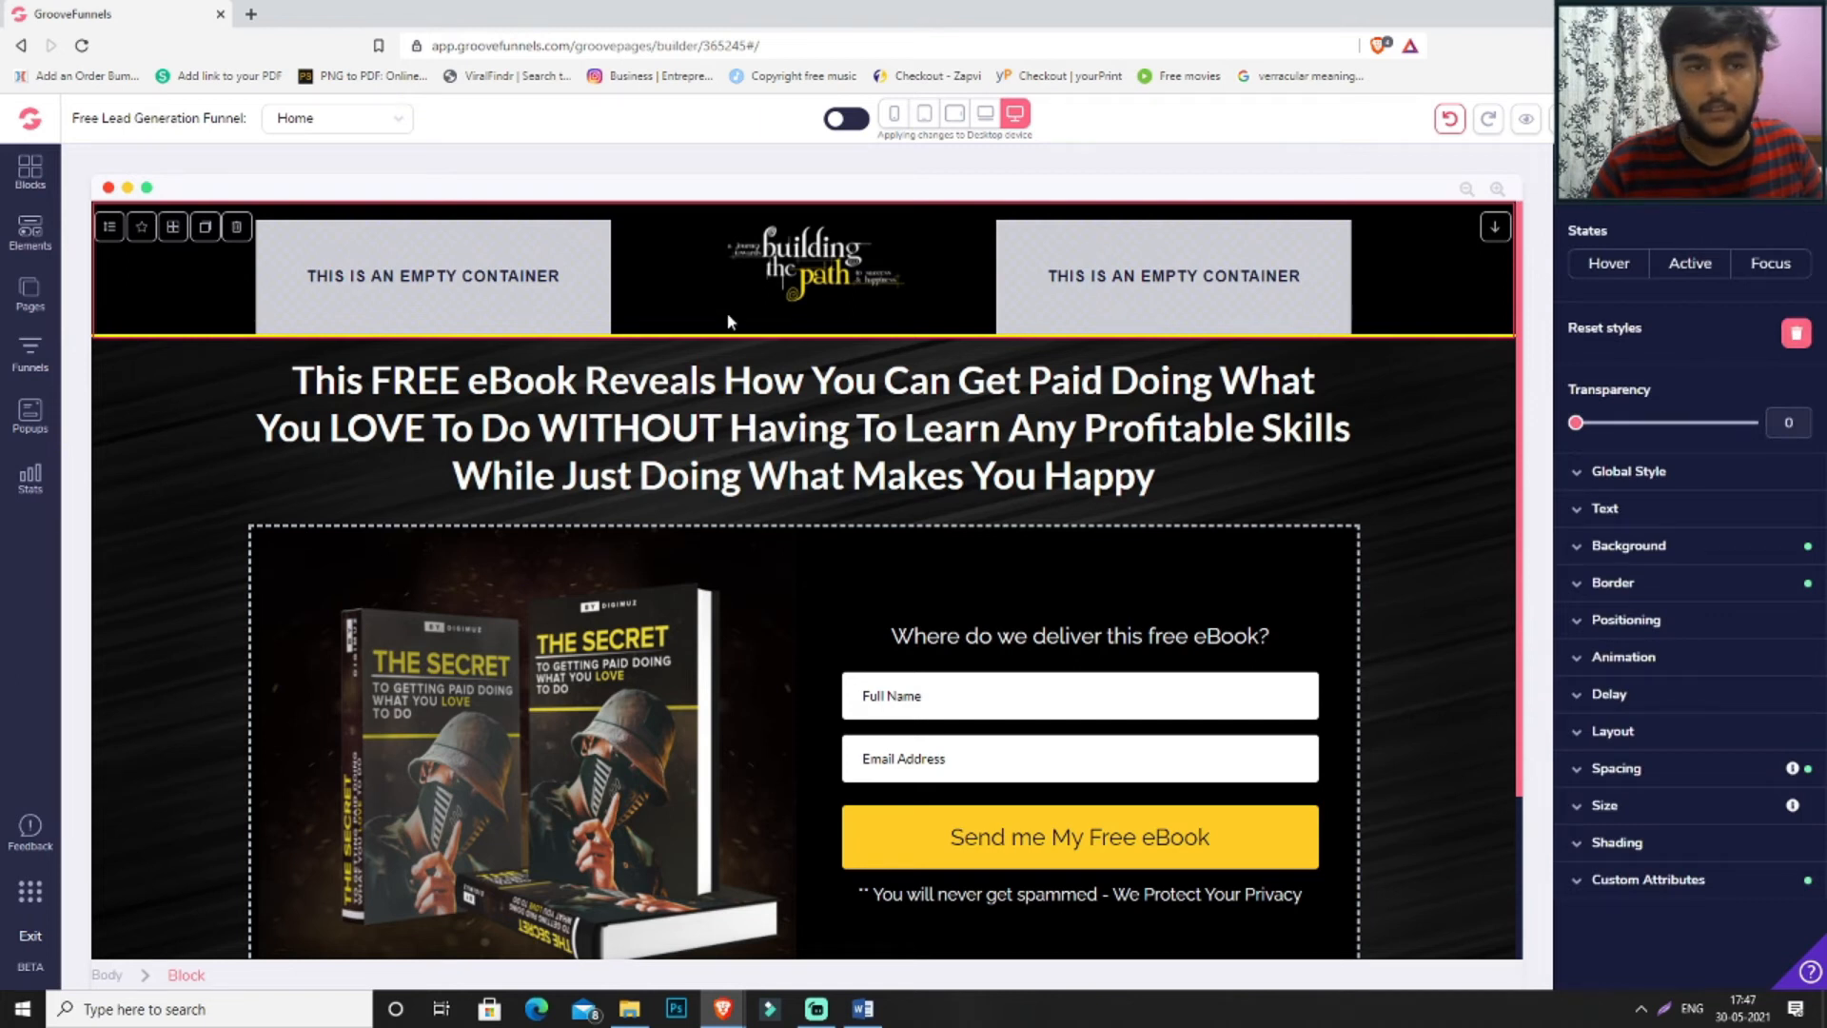
left_click(141, 228)
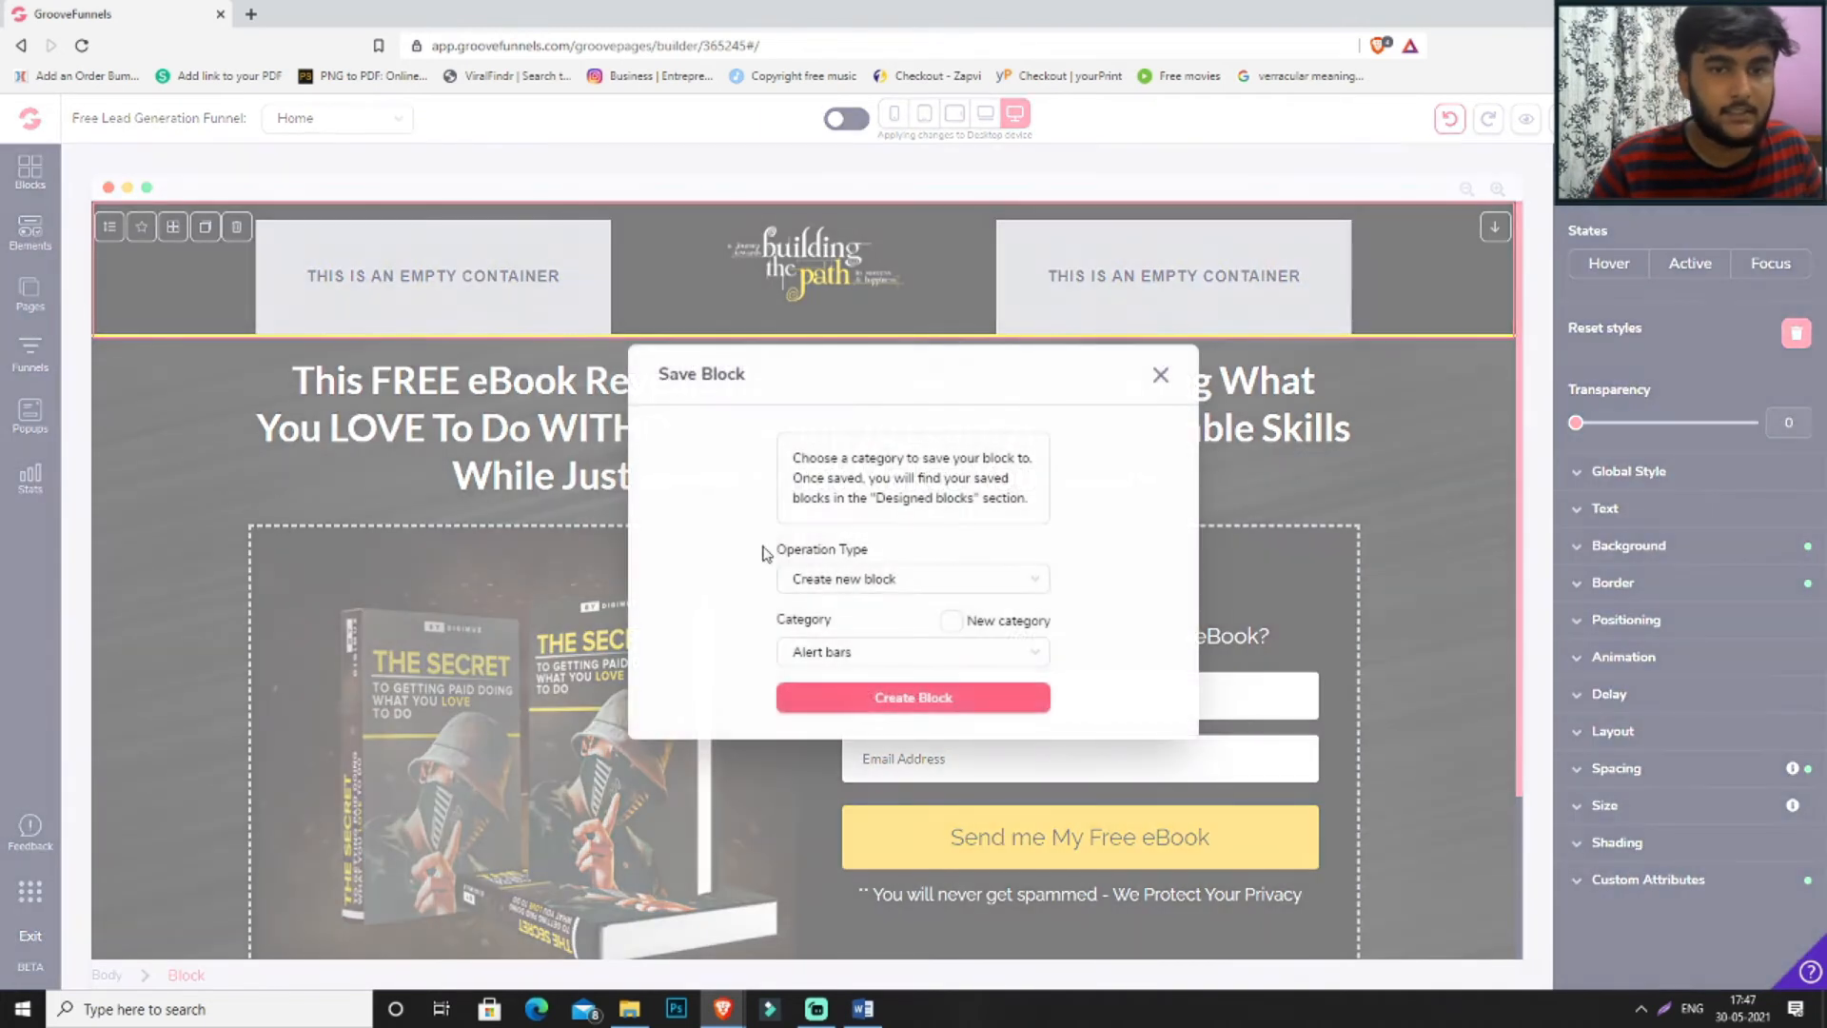
left_click(963, 701)
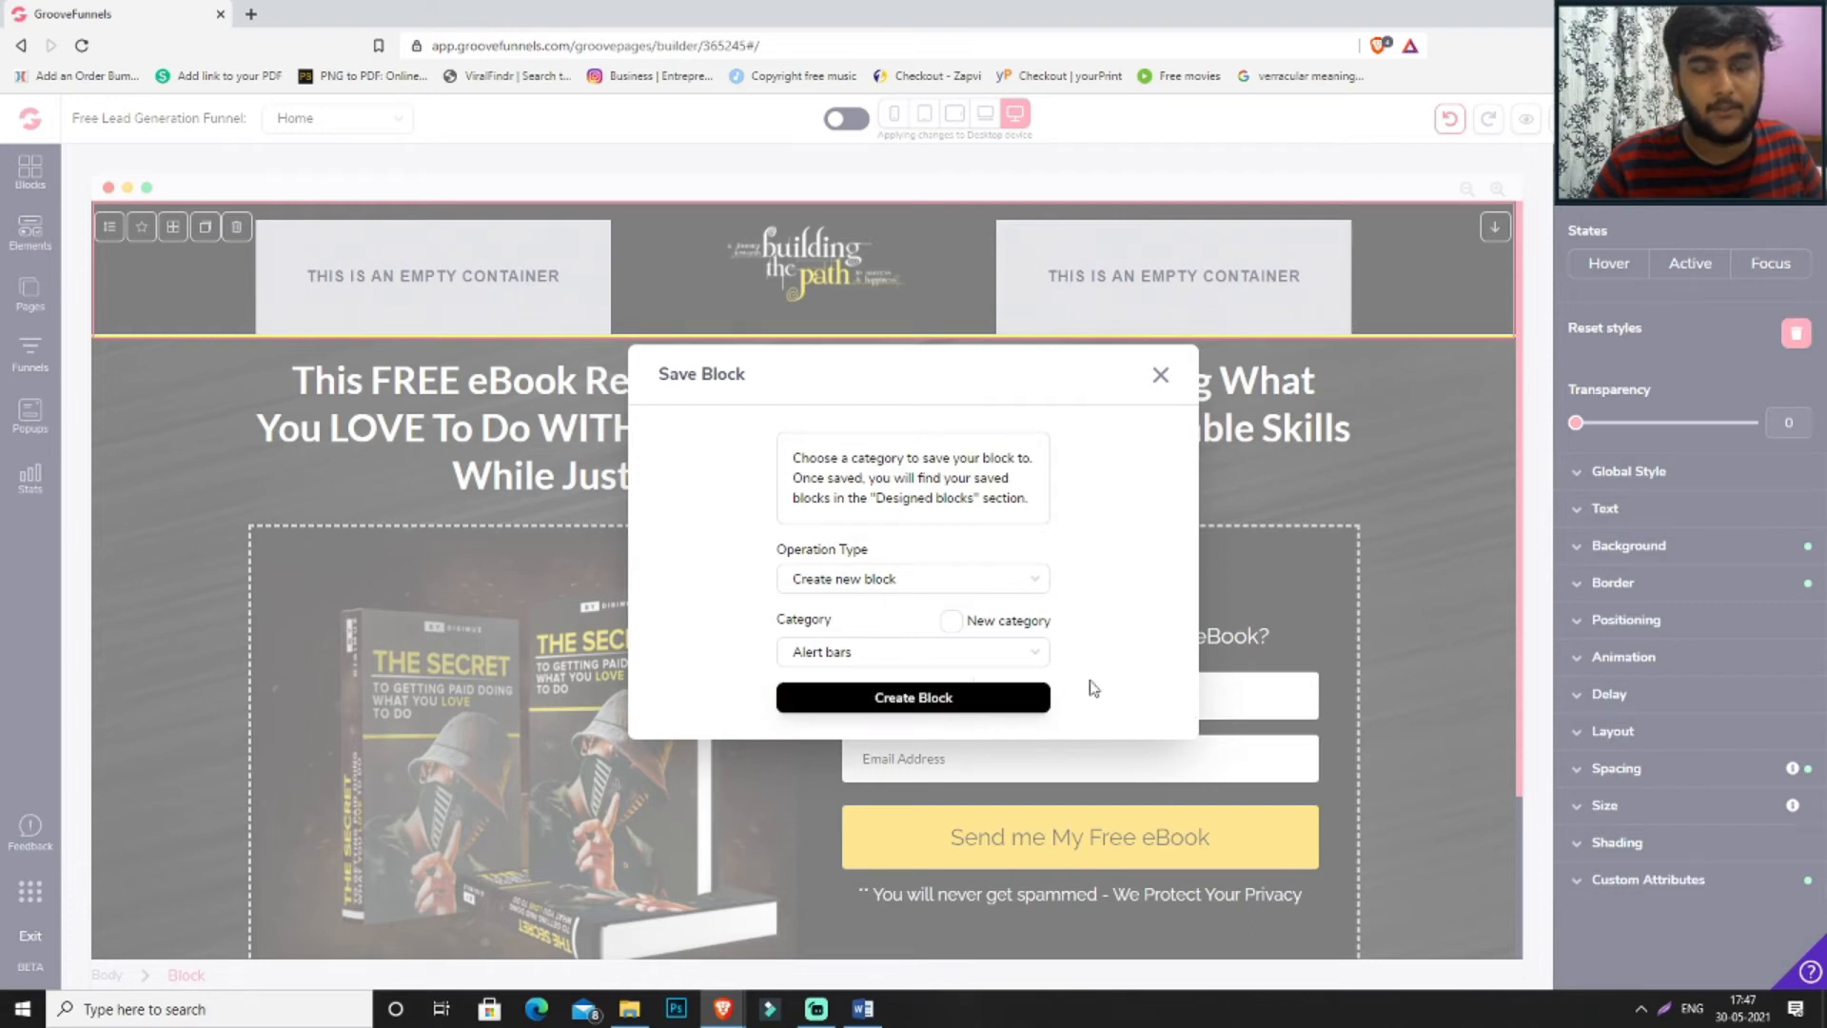
left_click(919, 695)
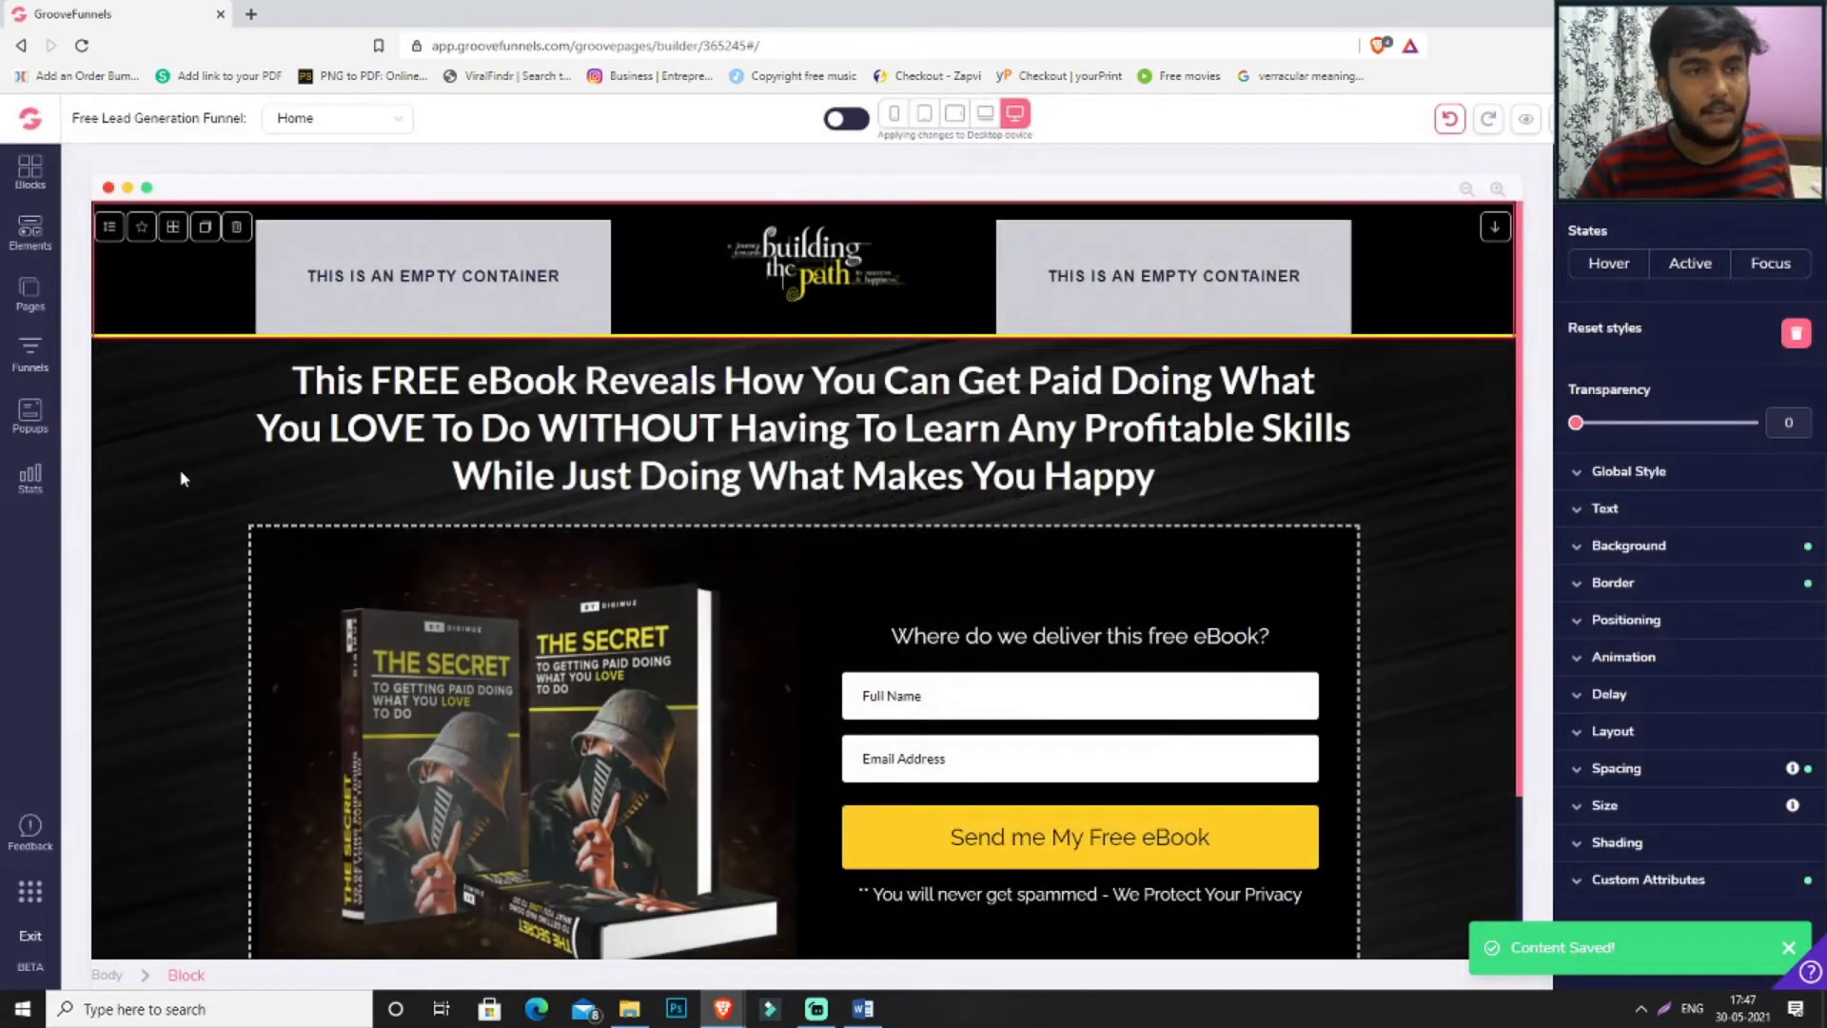
- Open Page 2 and delete its blue alert bar block
left_click(32, 297)
left_click(133, 342)
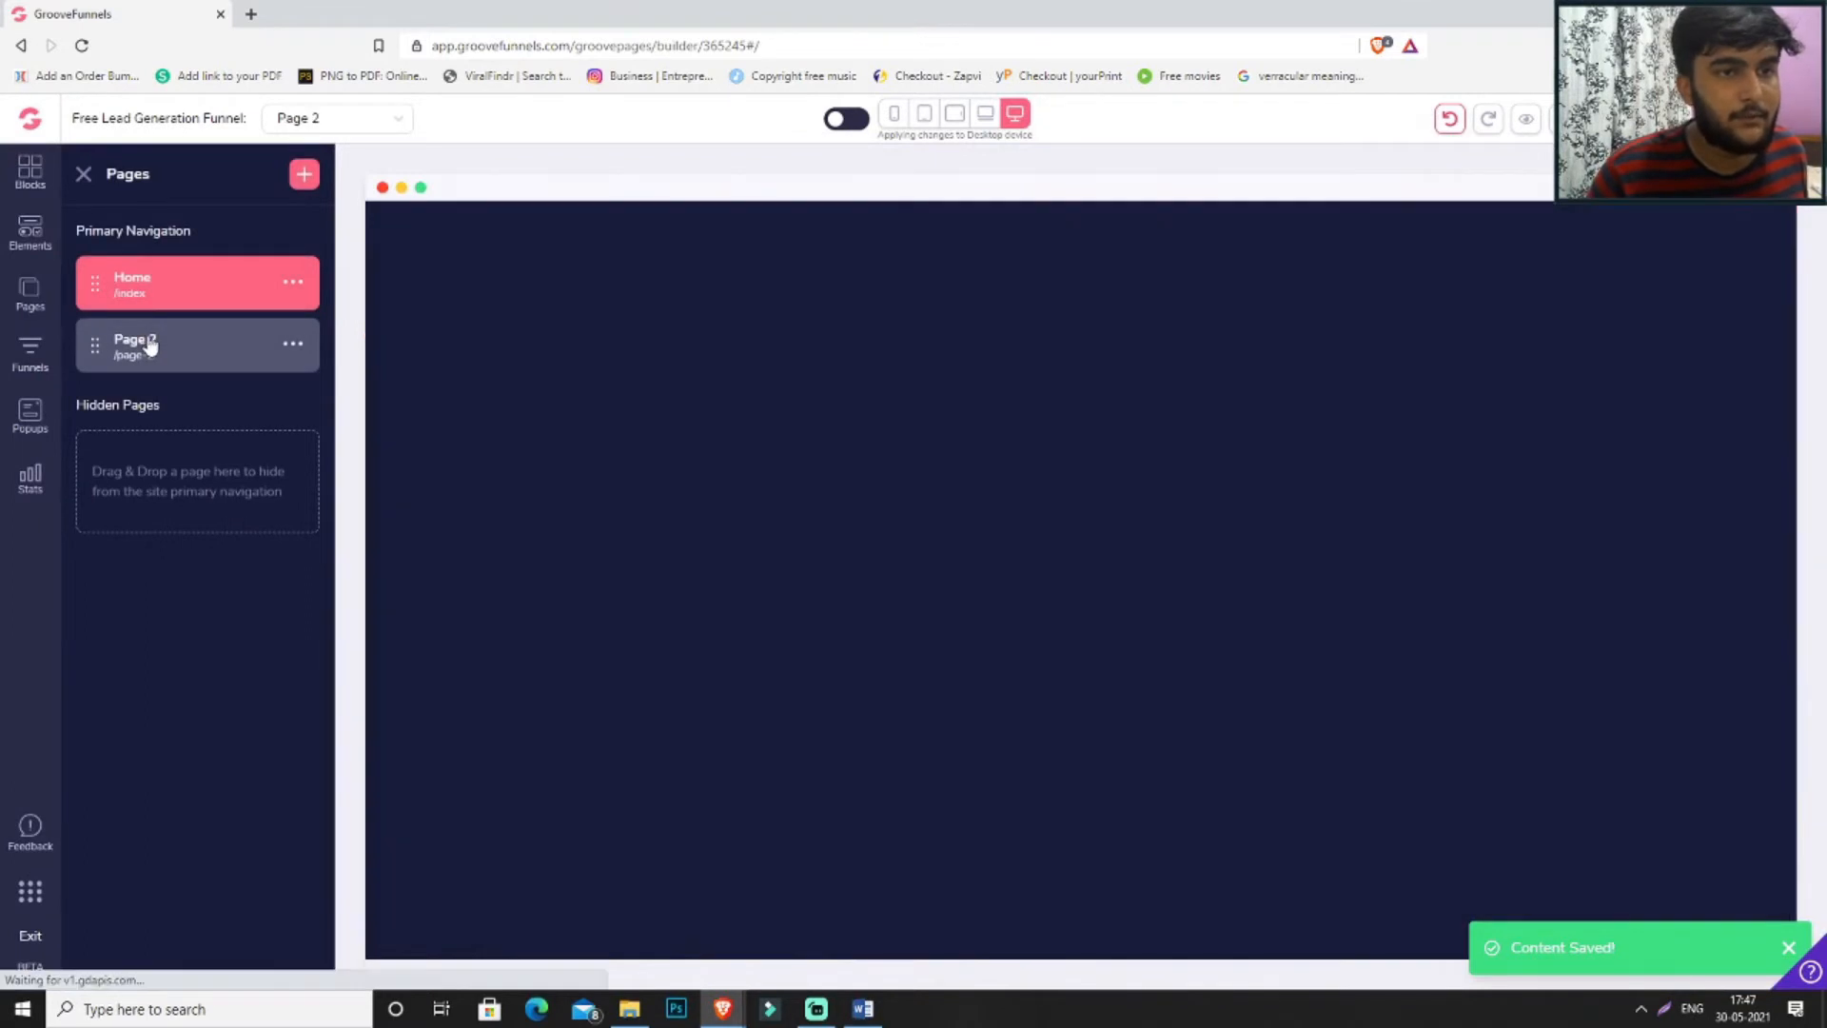
left_click(1543, 223)
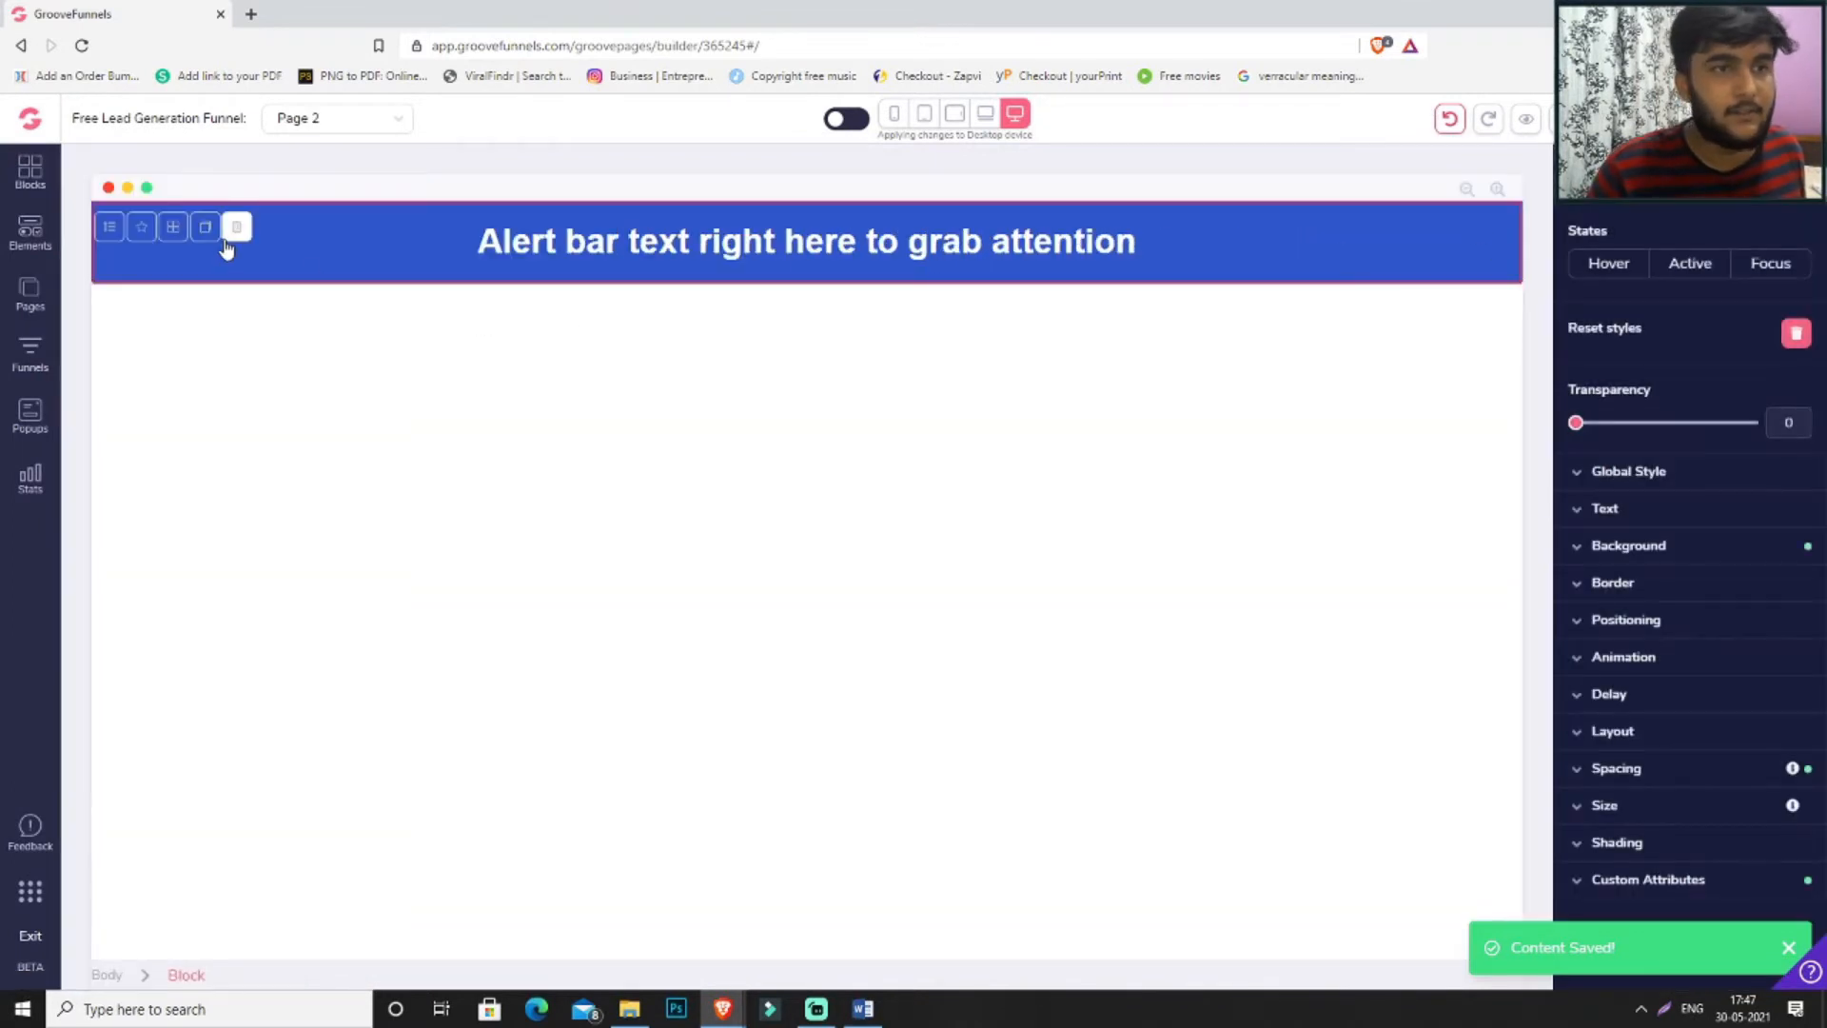
left_click(234, 226)
left_click(956, 574)
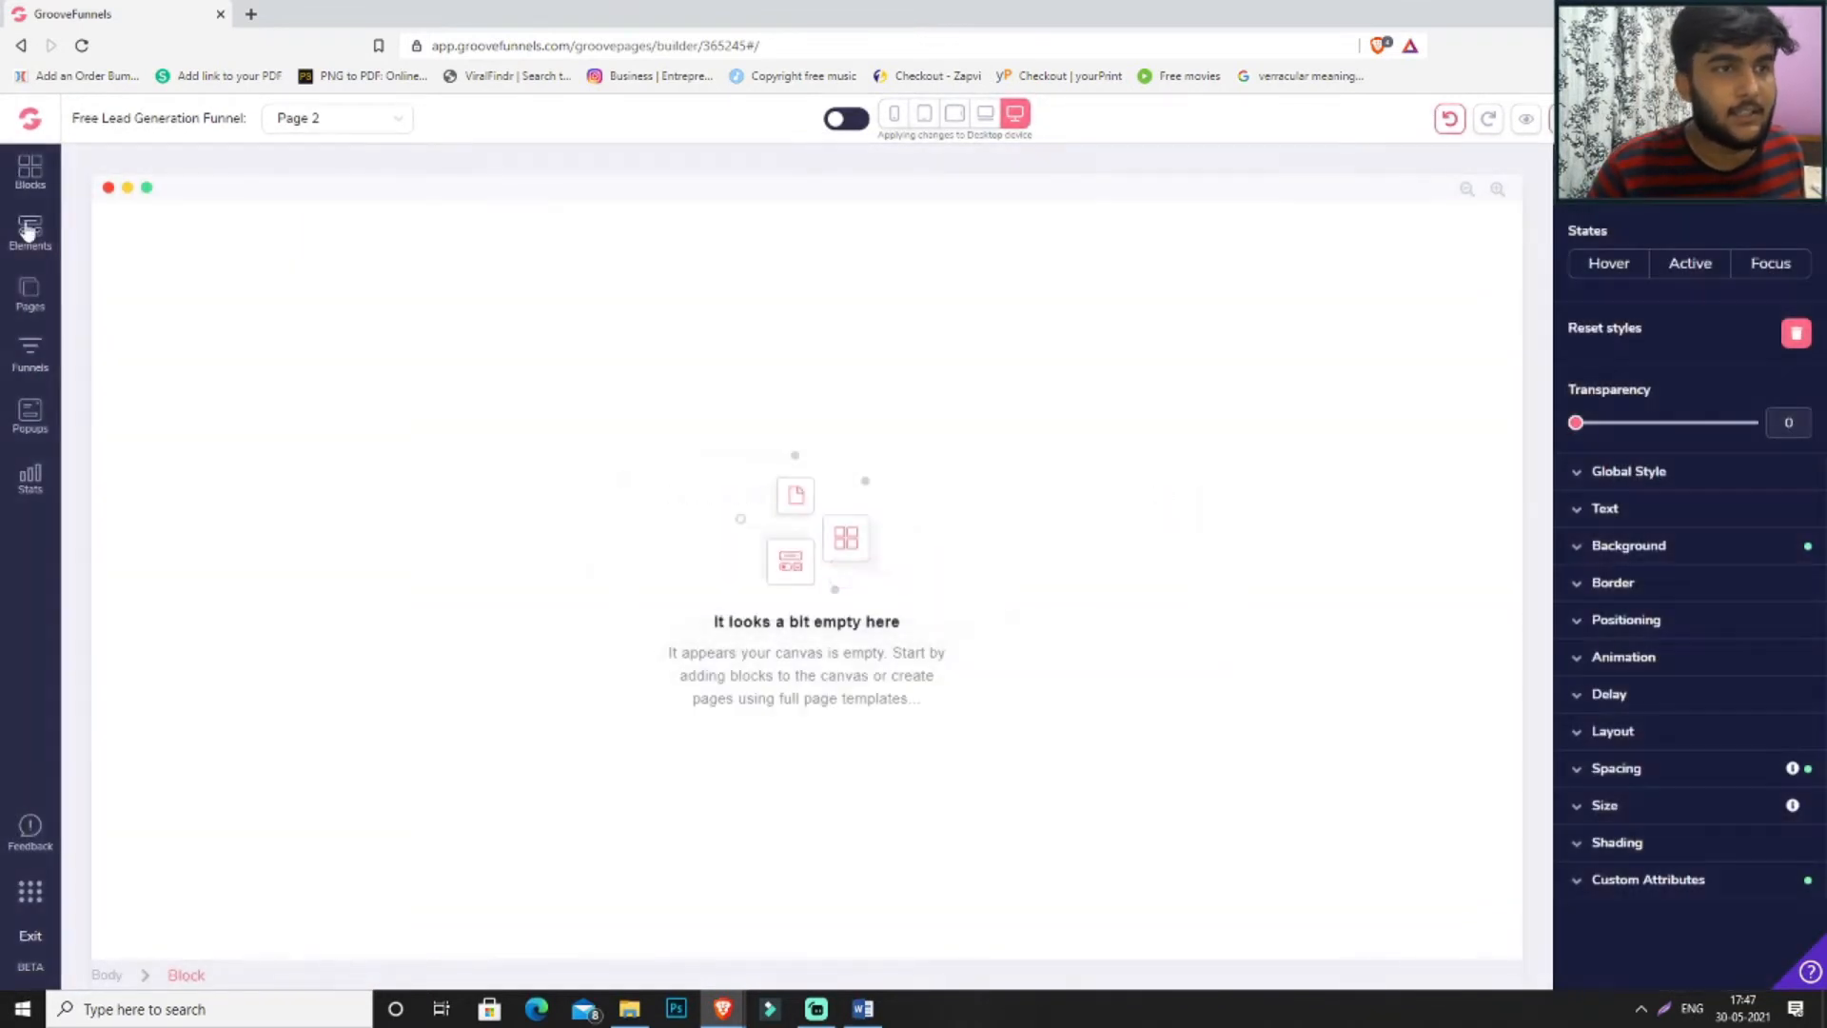
- Add the saved logo header block from the Alert Bars category to the empty Page 2
left_click(34, 179)
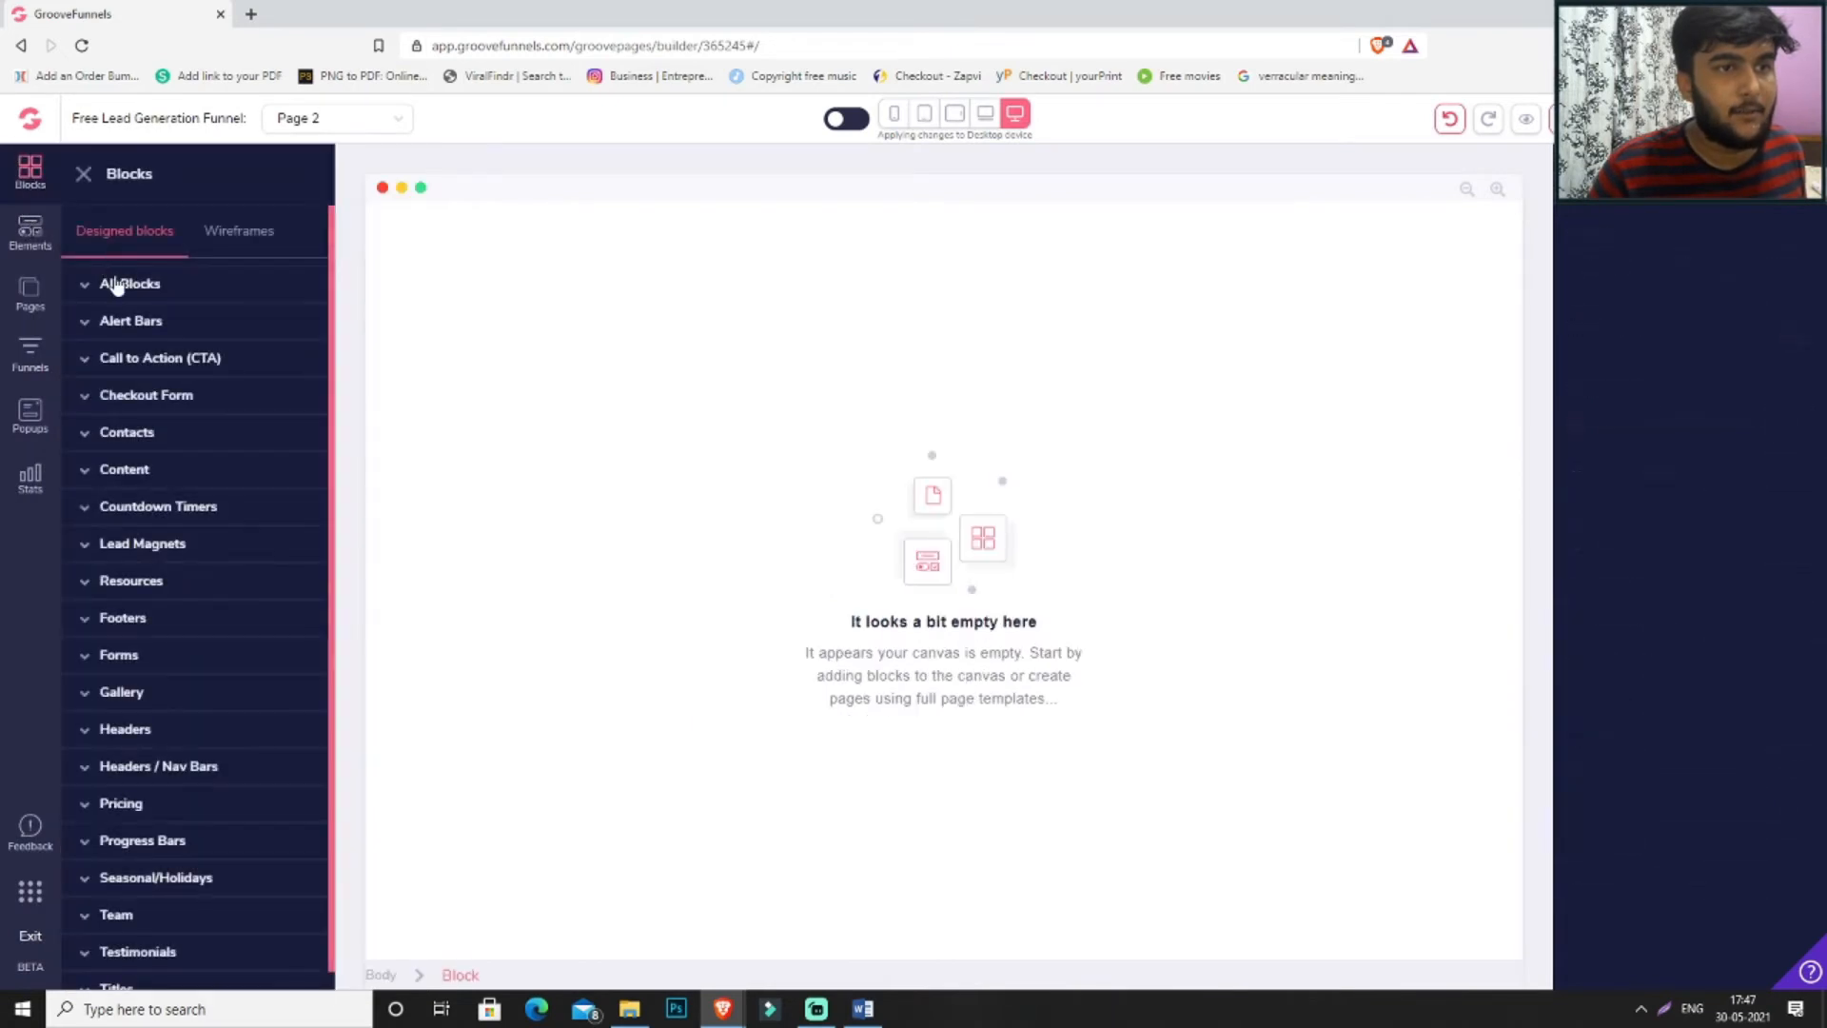
left_click(152, 328)
left_click_drag(195, 397, 991, 271)
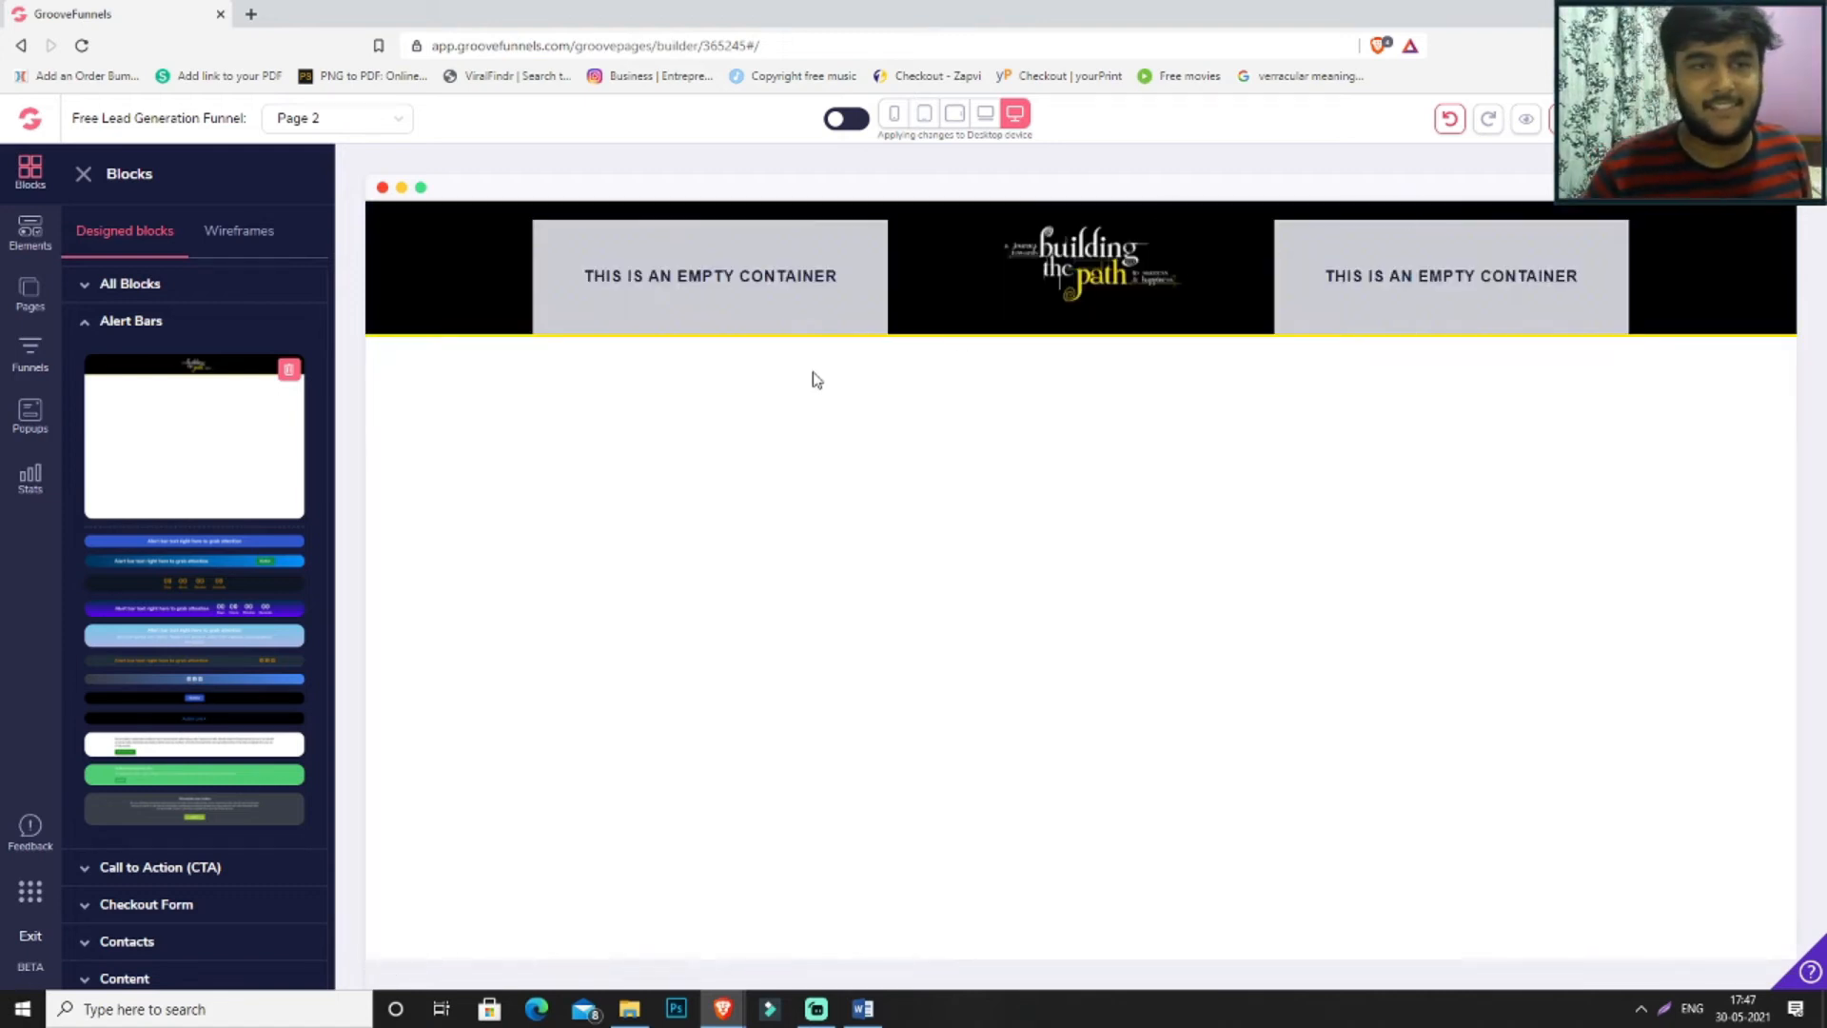
- Duplicate the logo header block on Page 2 and set the copy's border style to none
left_click(1767, 253)
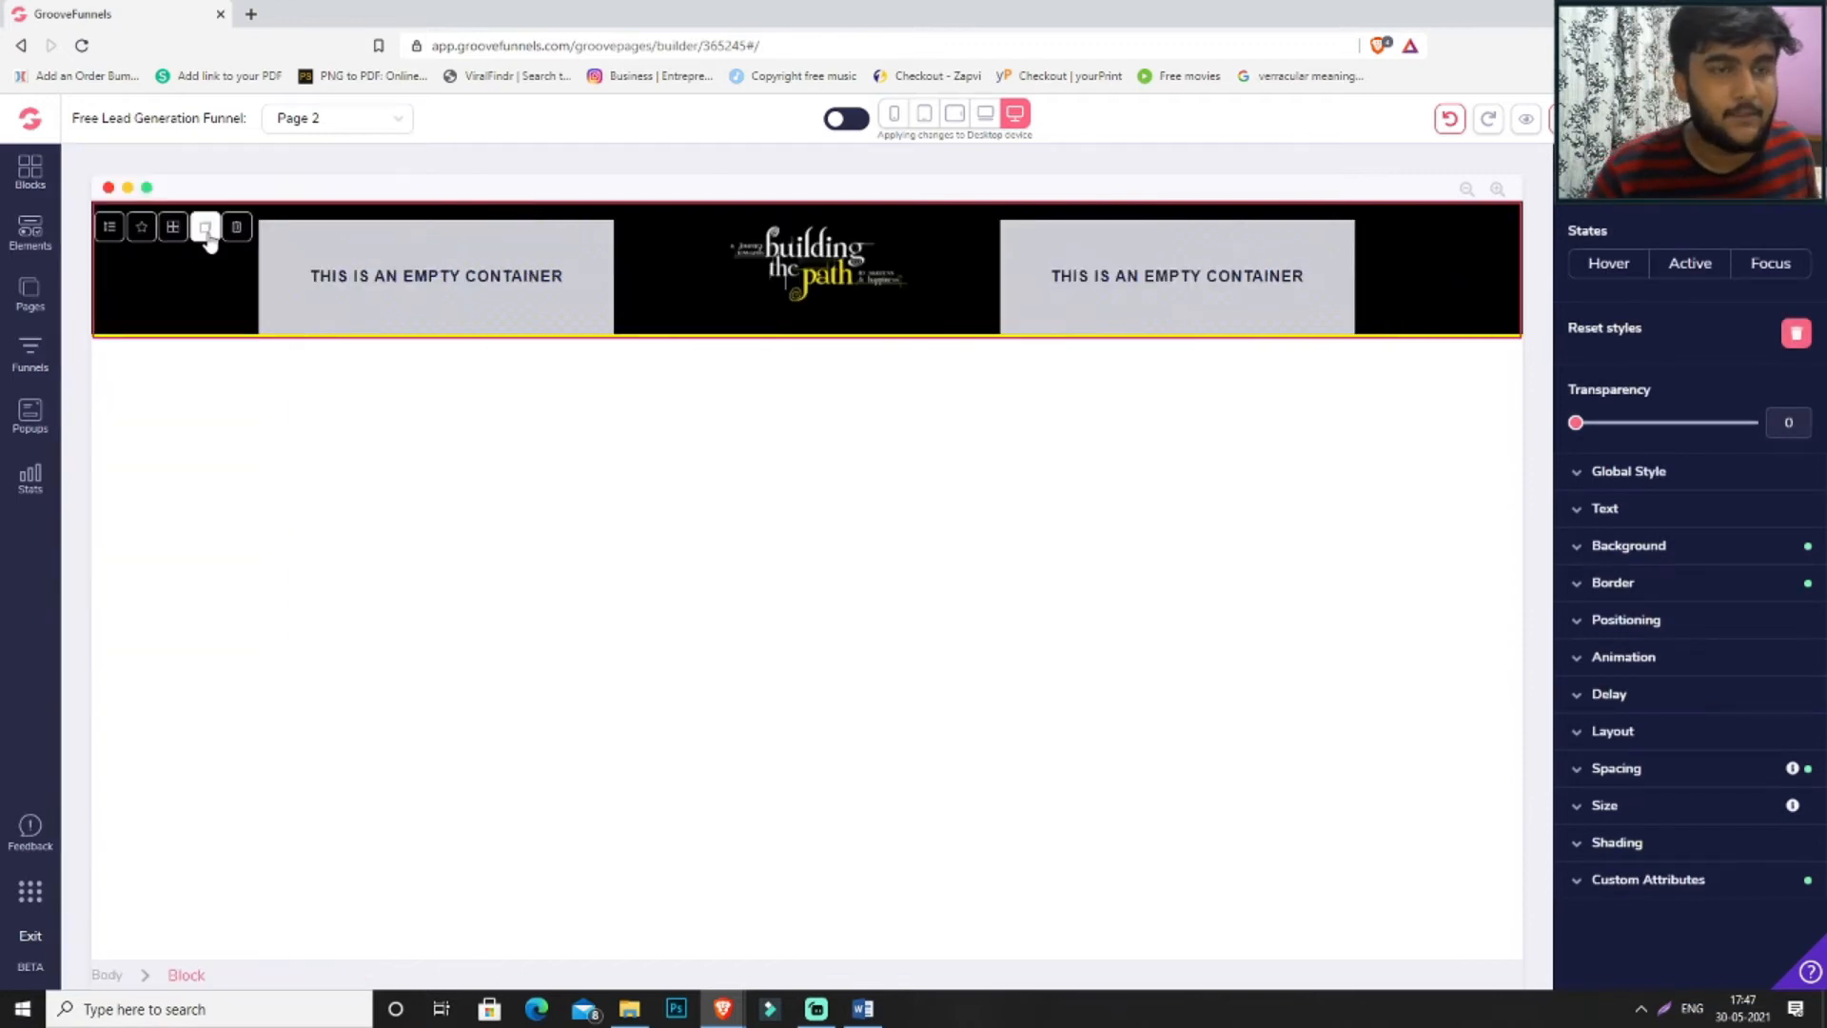
left_click(205, 229)
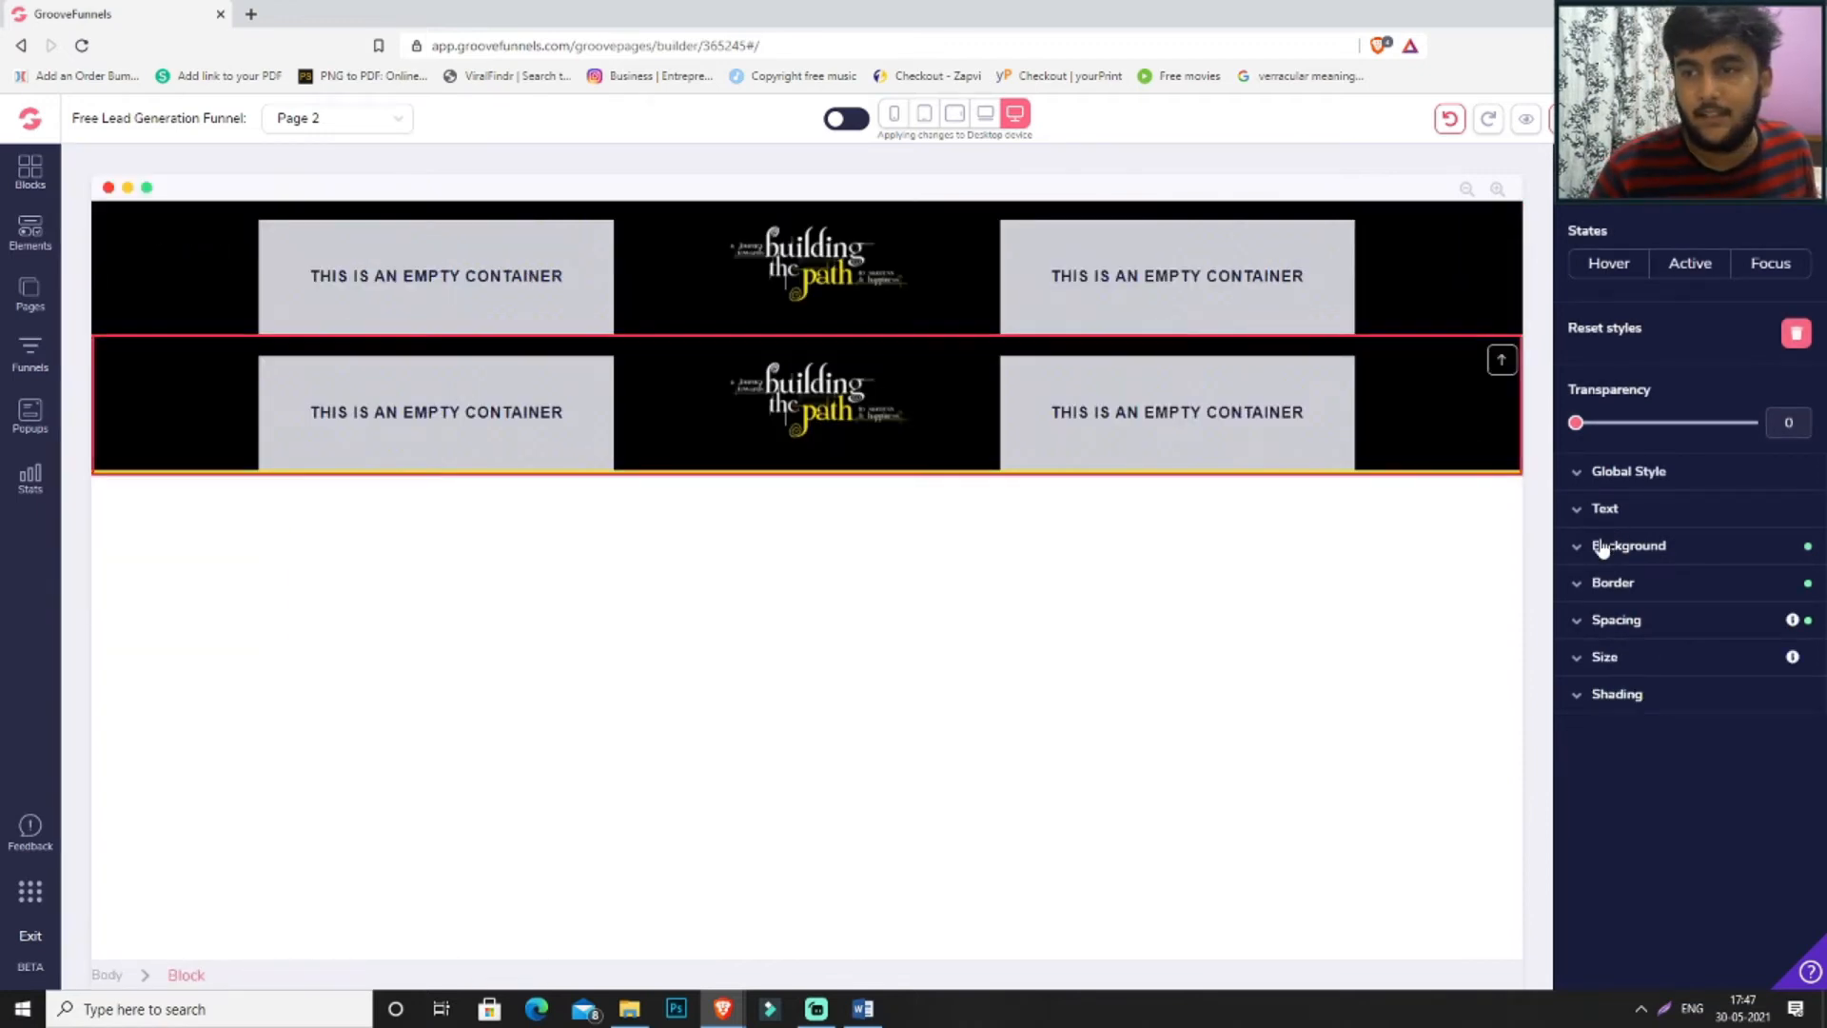
left_click(1609, 582)
left_click(1665, 702)
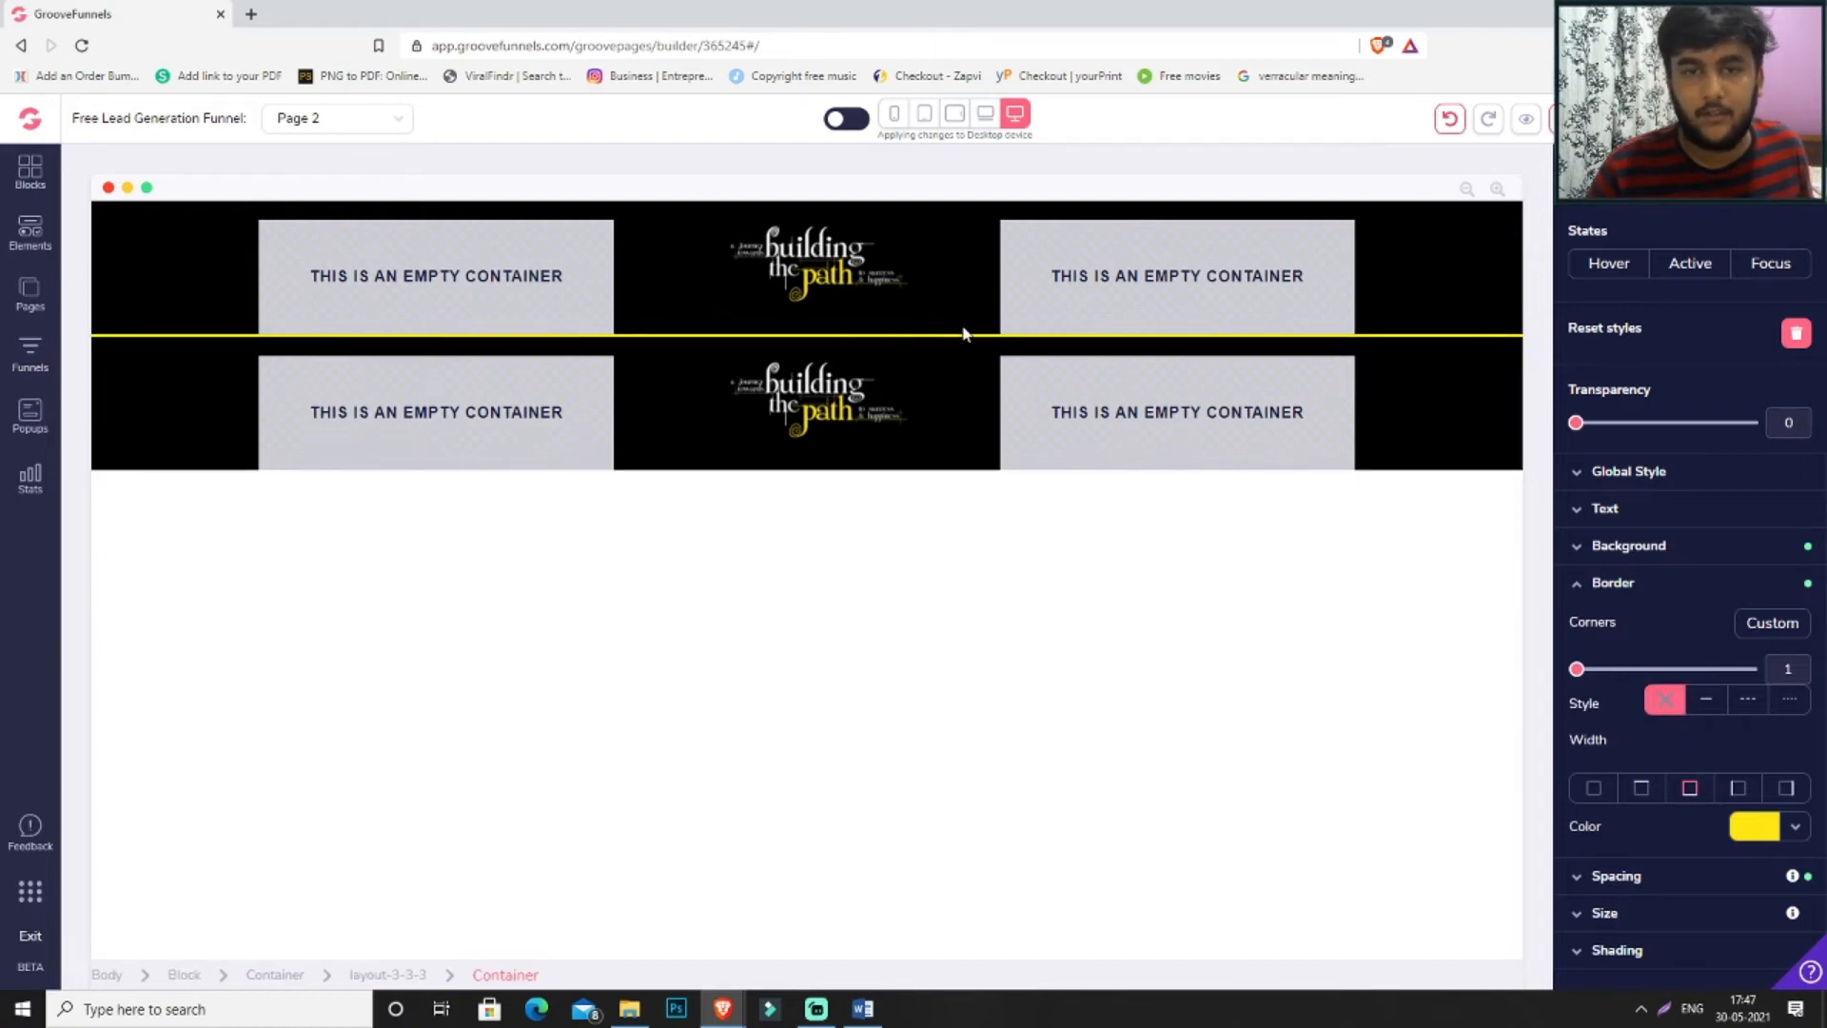
left_click(916, 398)
left_click(1007, 362)
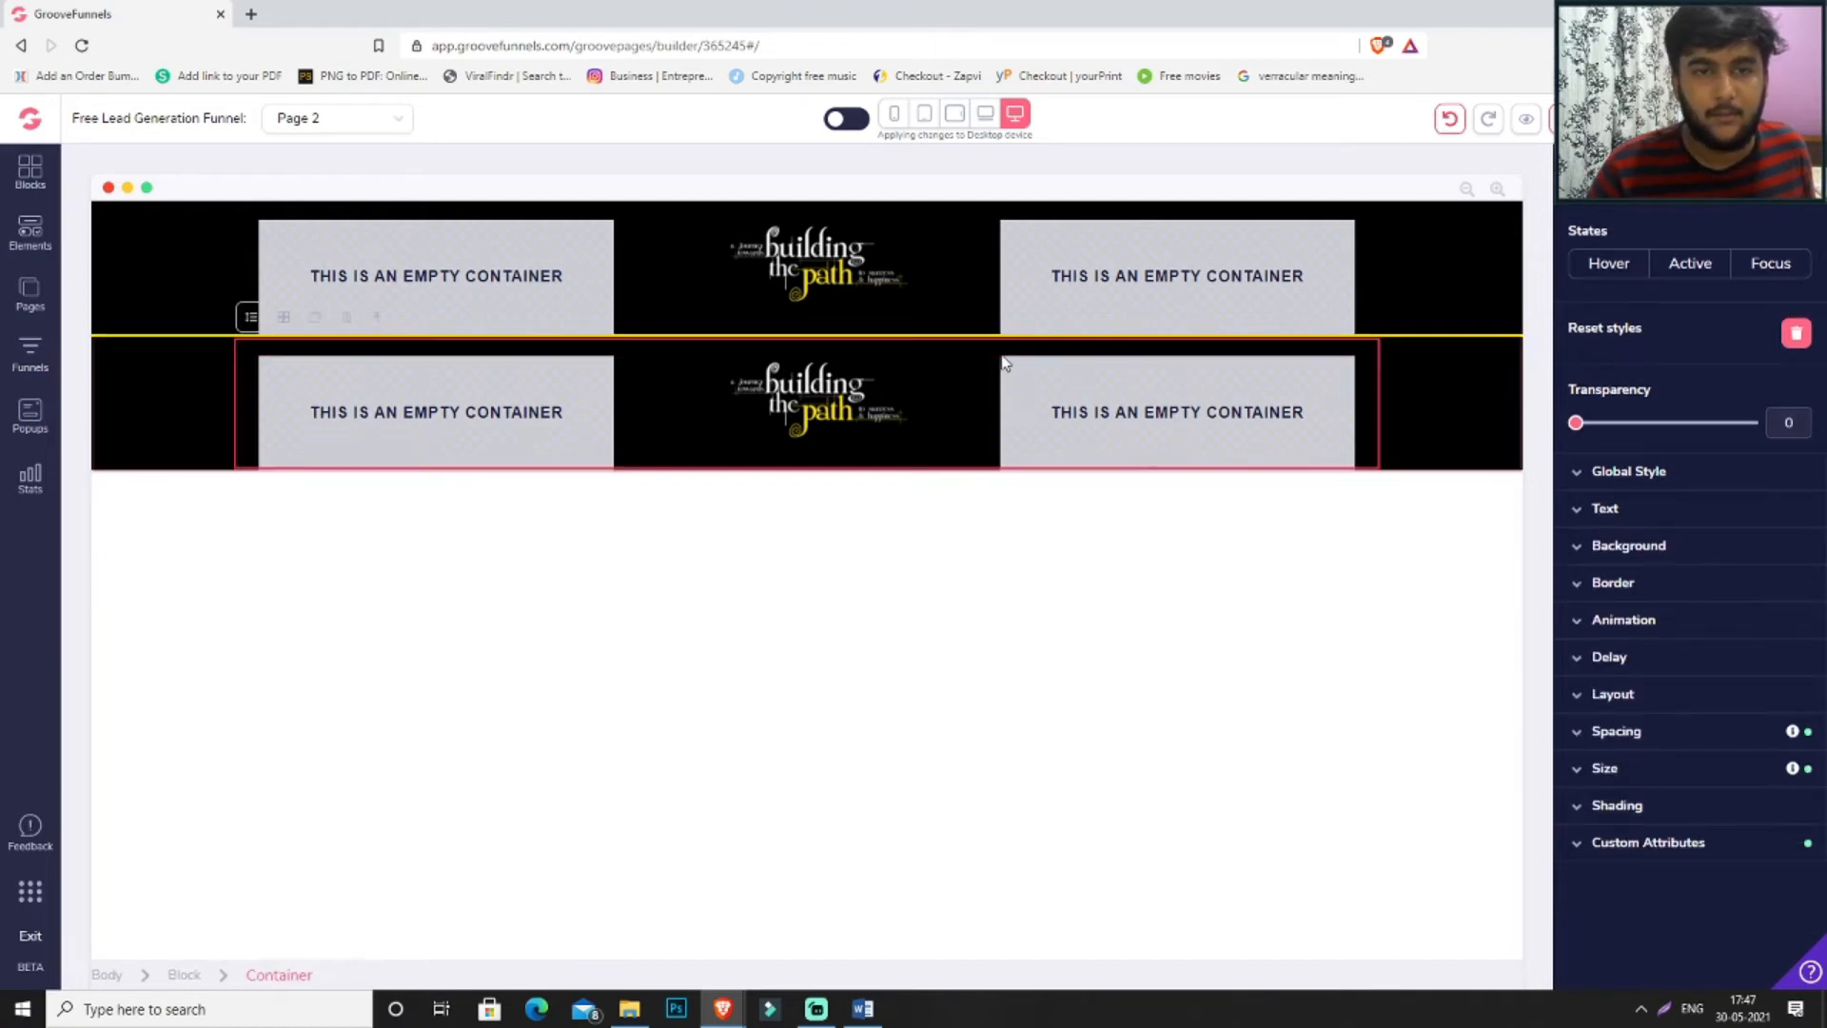
left_click(346, 317)
left_click(957, 572)
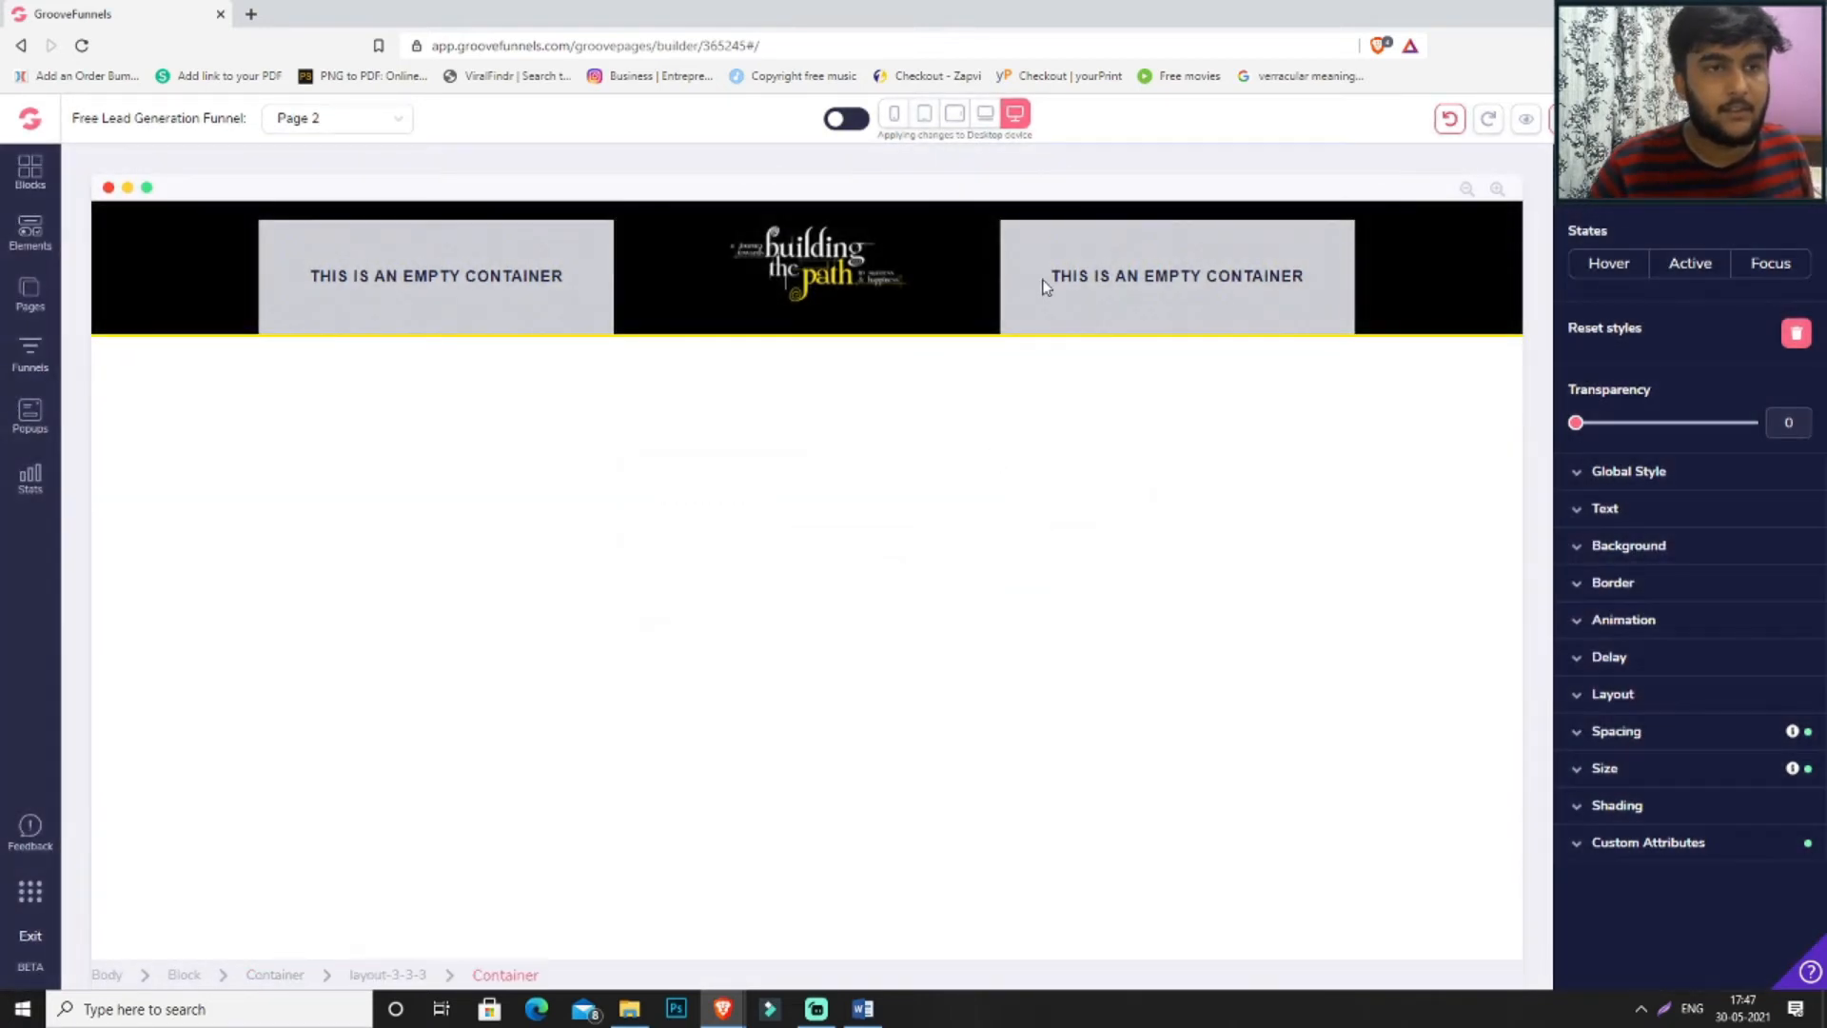
left_click(1449, 120)
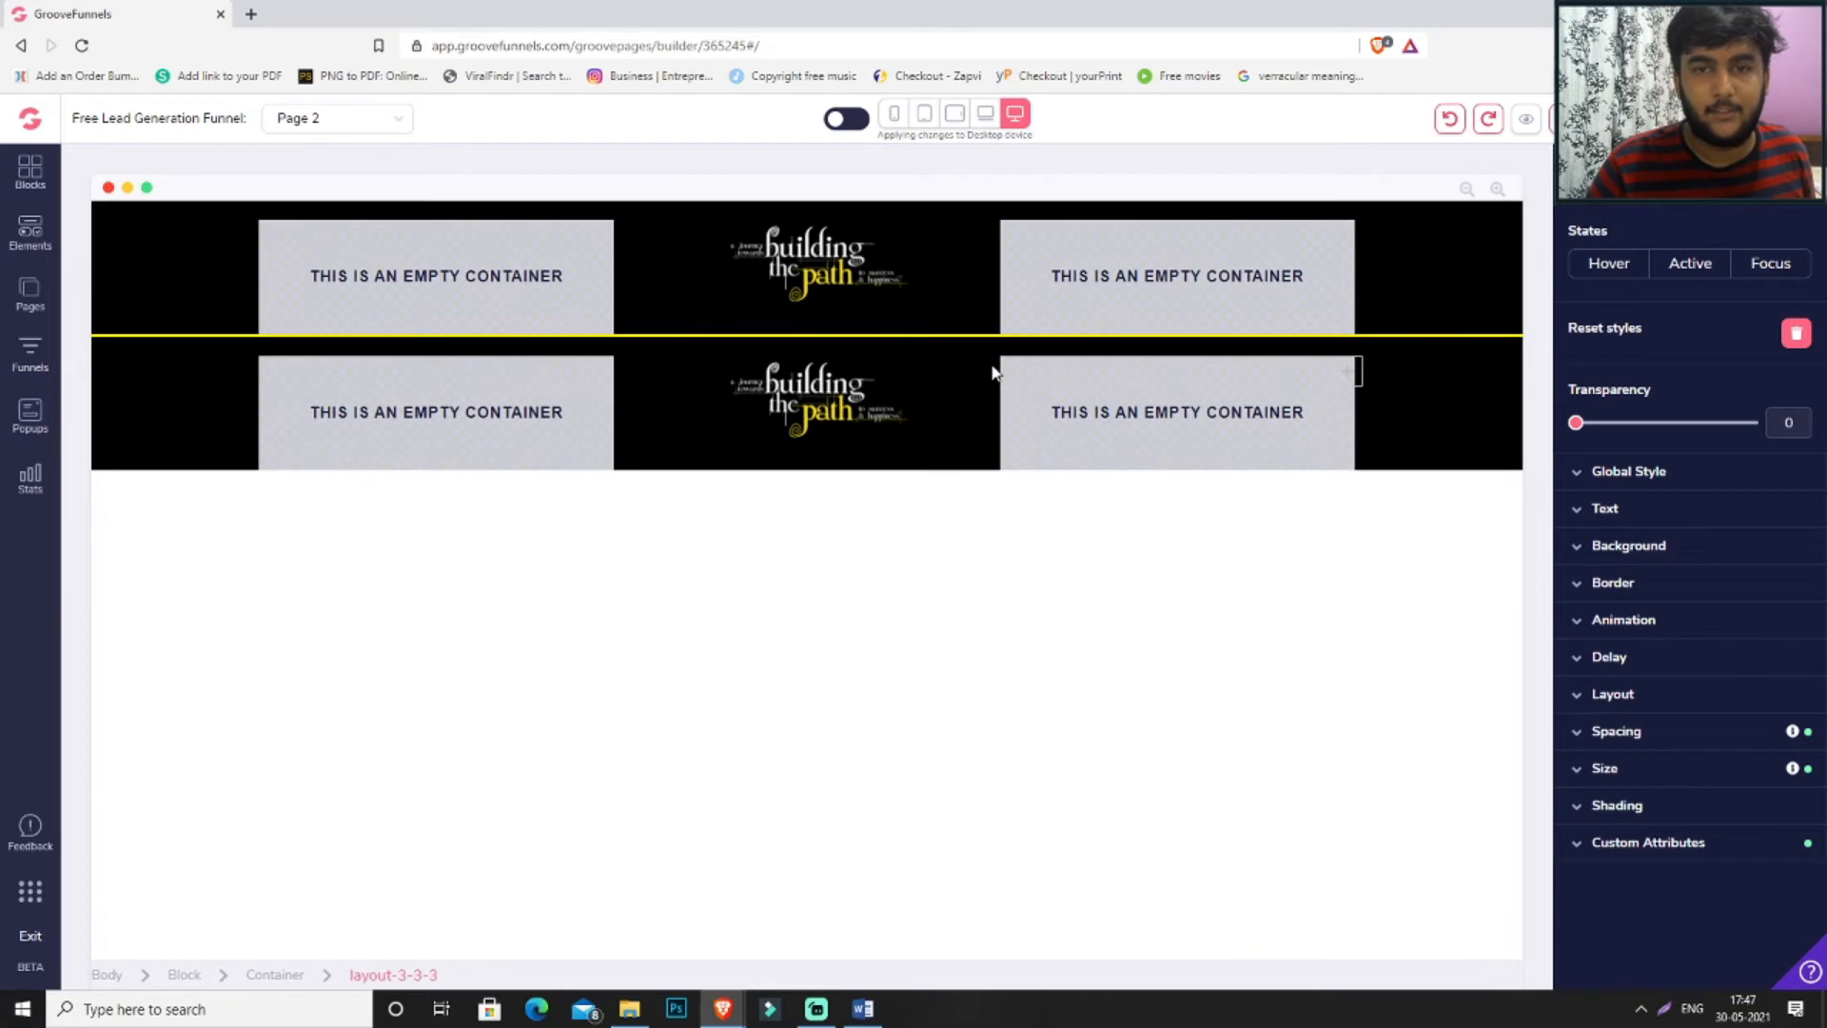
- Replace the three-column layout in the duplicated block with an H1 heading
left_click(996, 366)
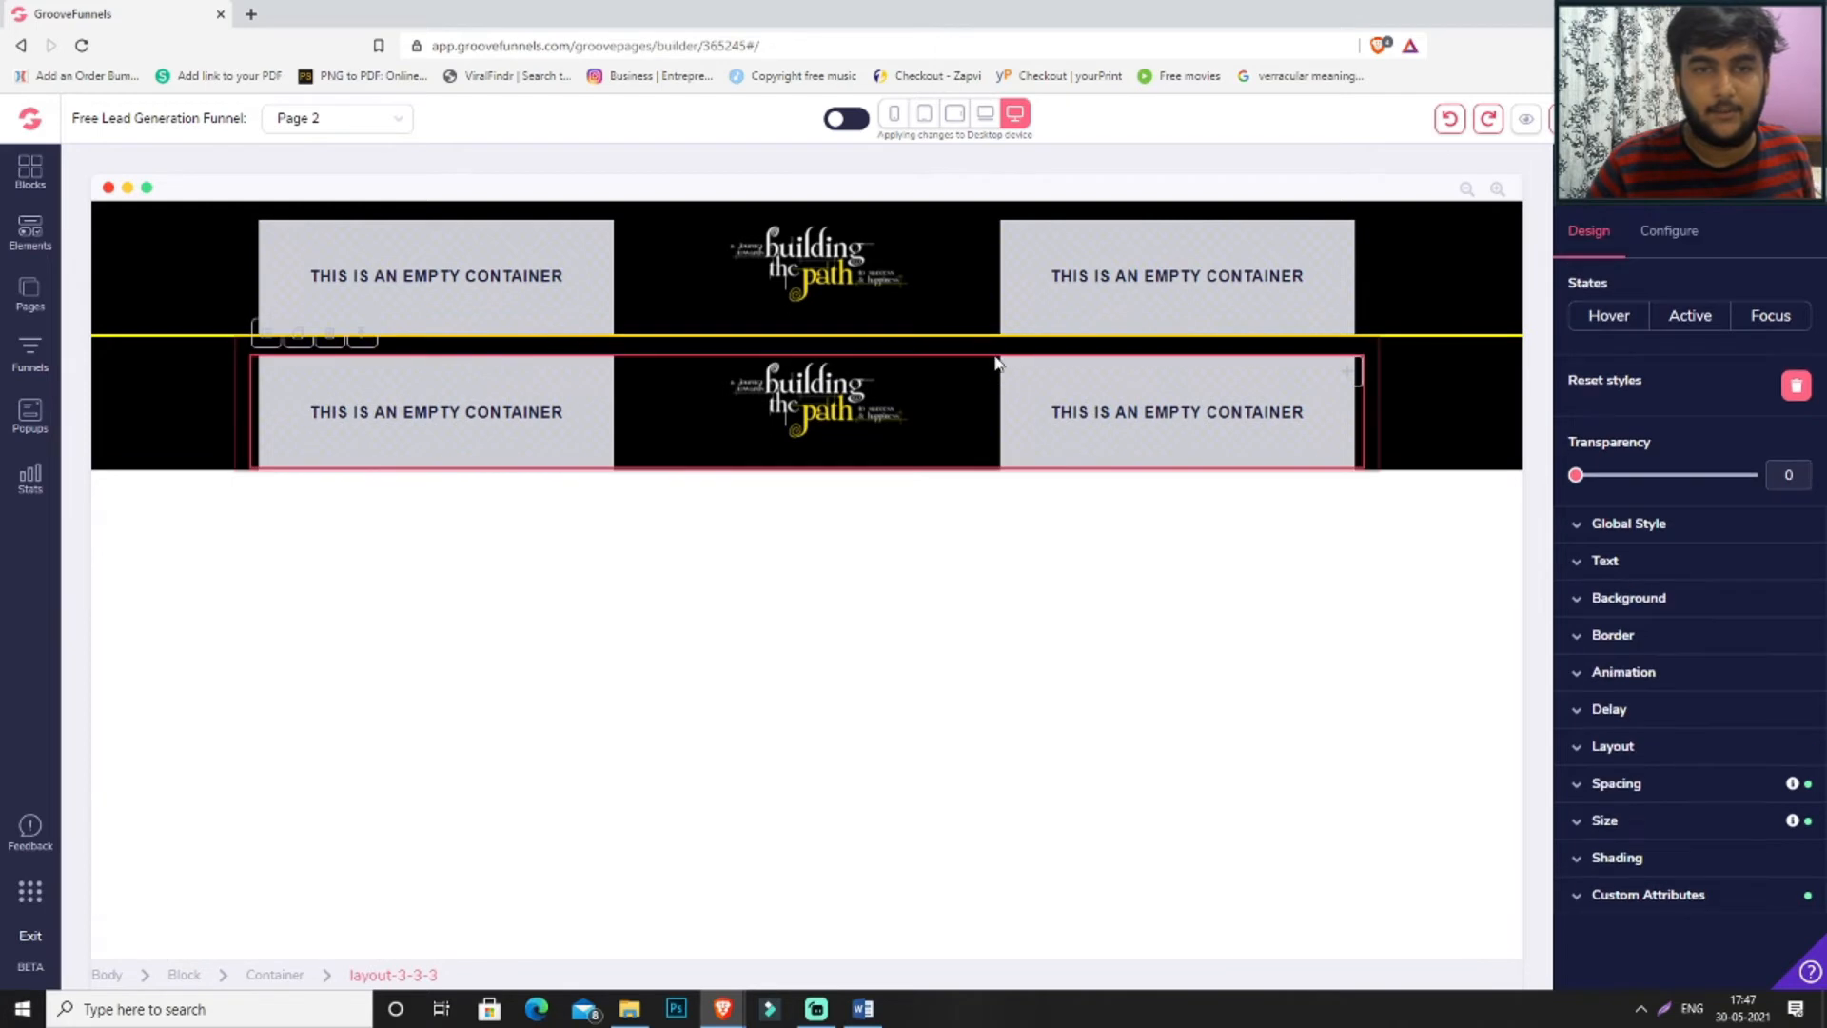
left_click(329, 335)
left_click(958, 573)
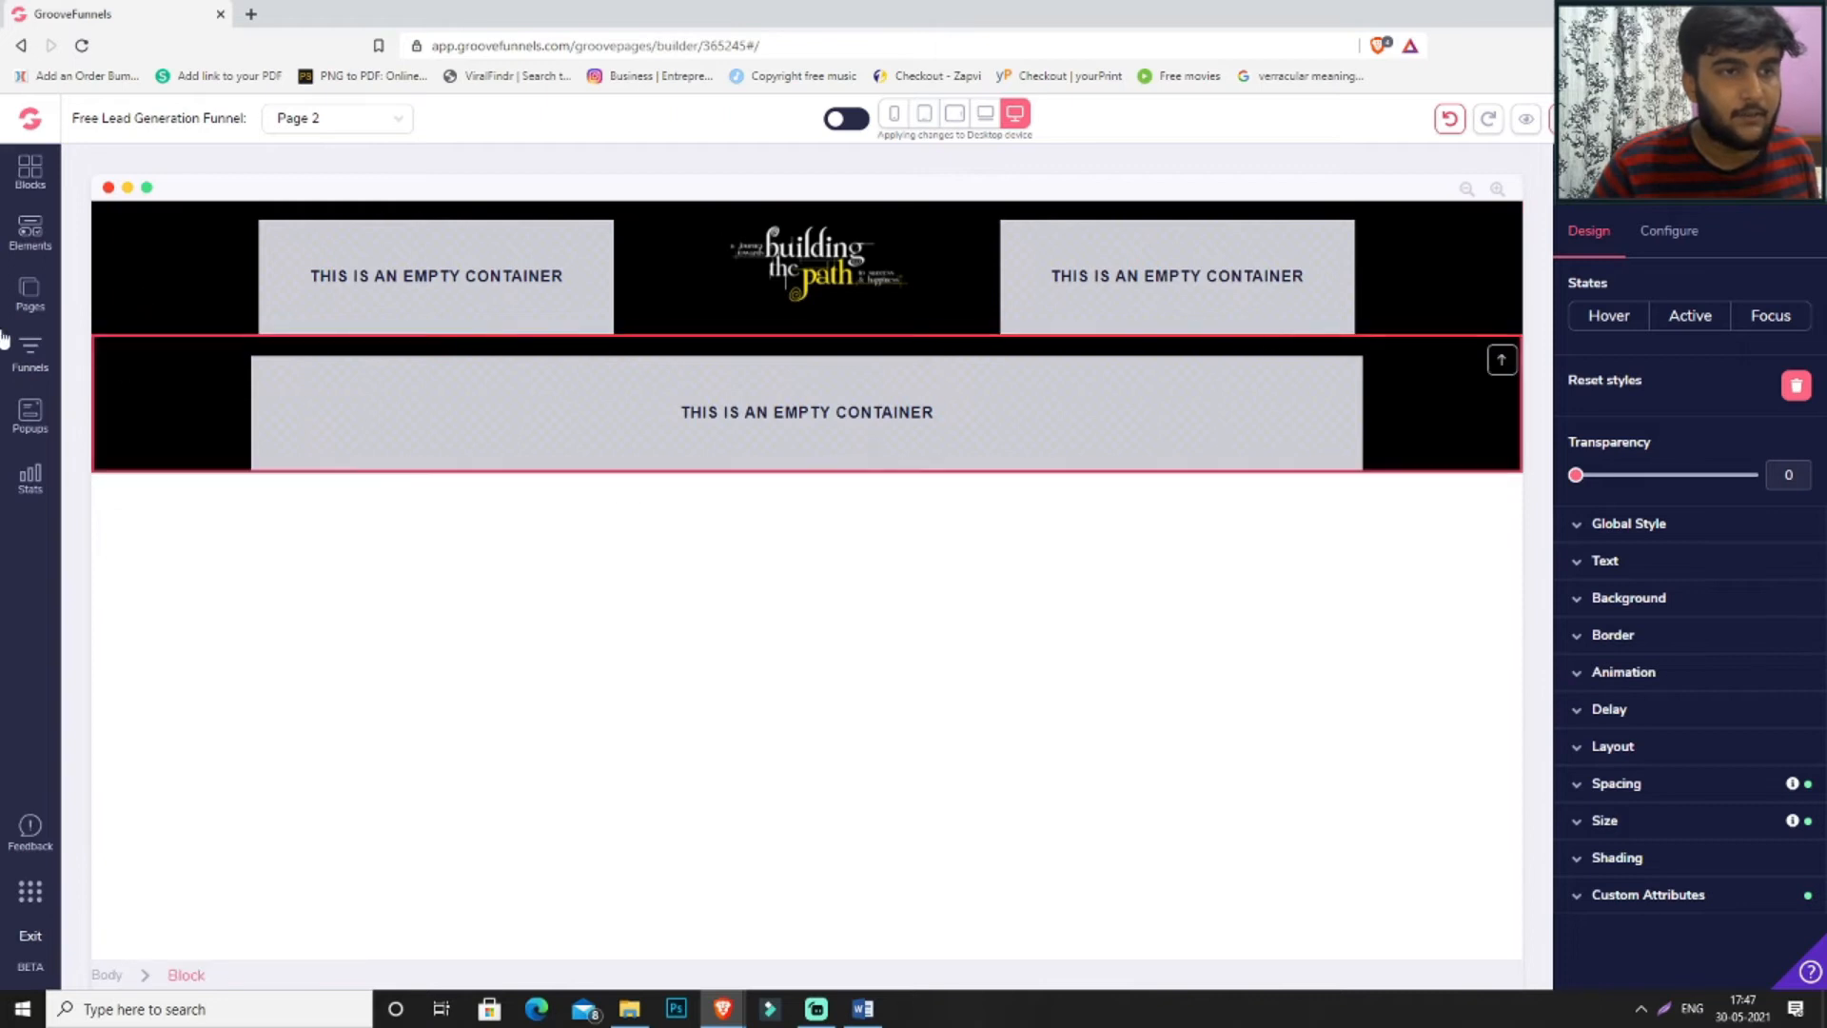
left_click(31, 233)
left_click_drag(115, 747, 1123, 376)
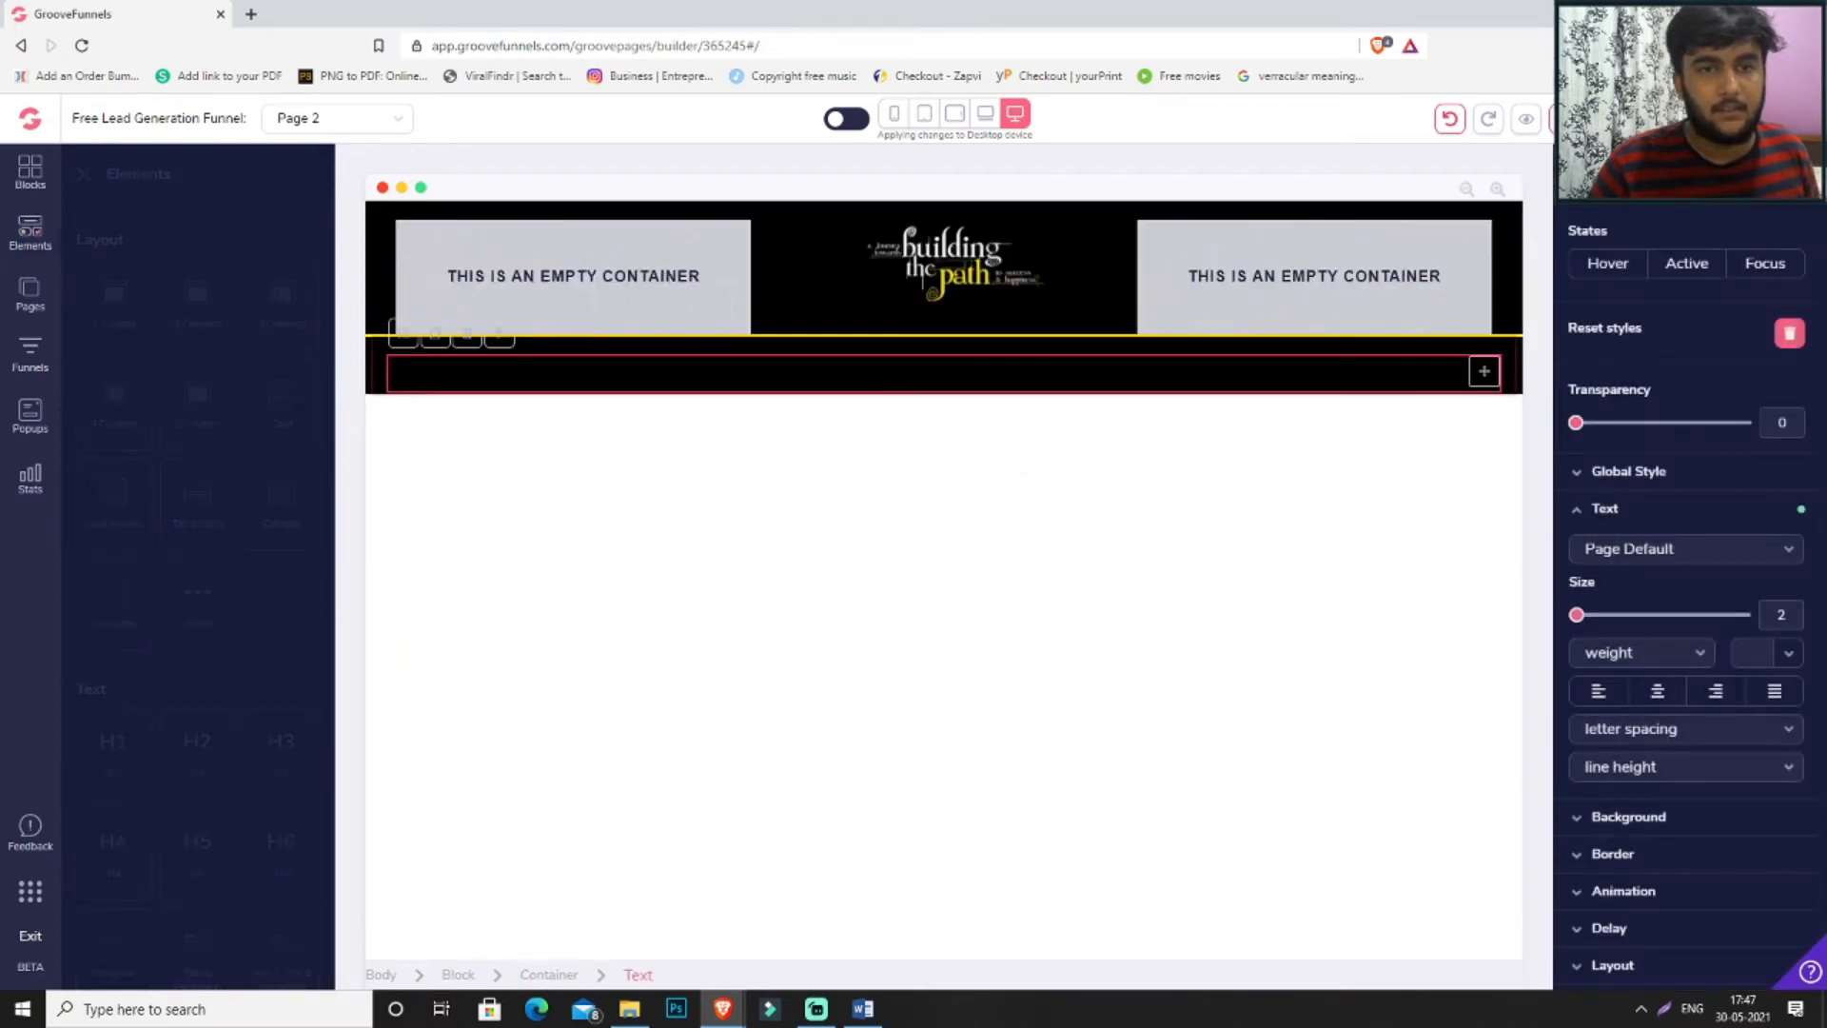
- Copy the Thank You Page title text from the Word document and paste it into the H1 heading on Page 2
left_click(863, 1009)
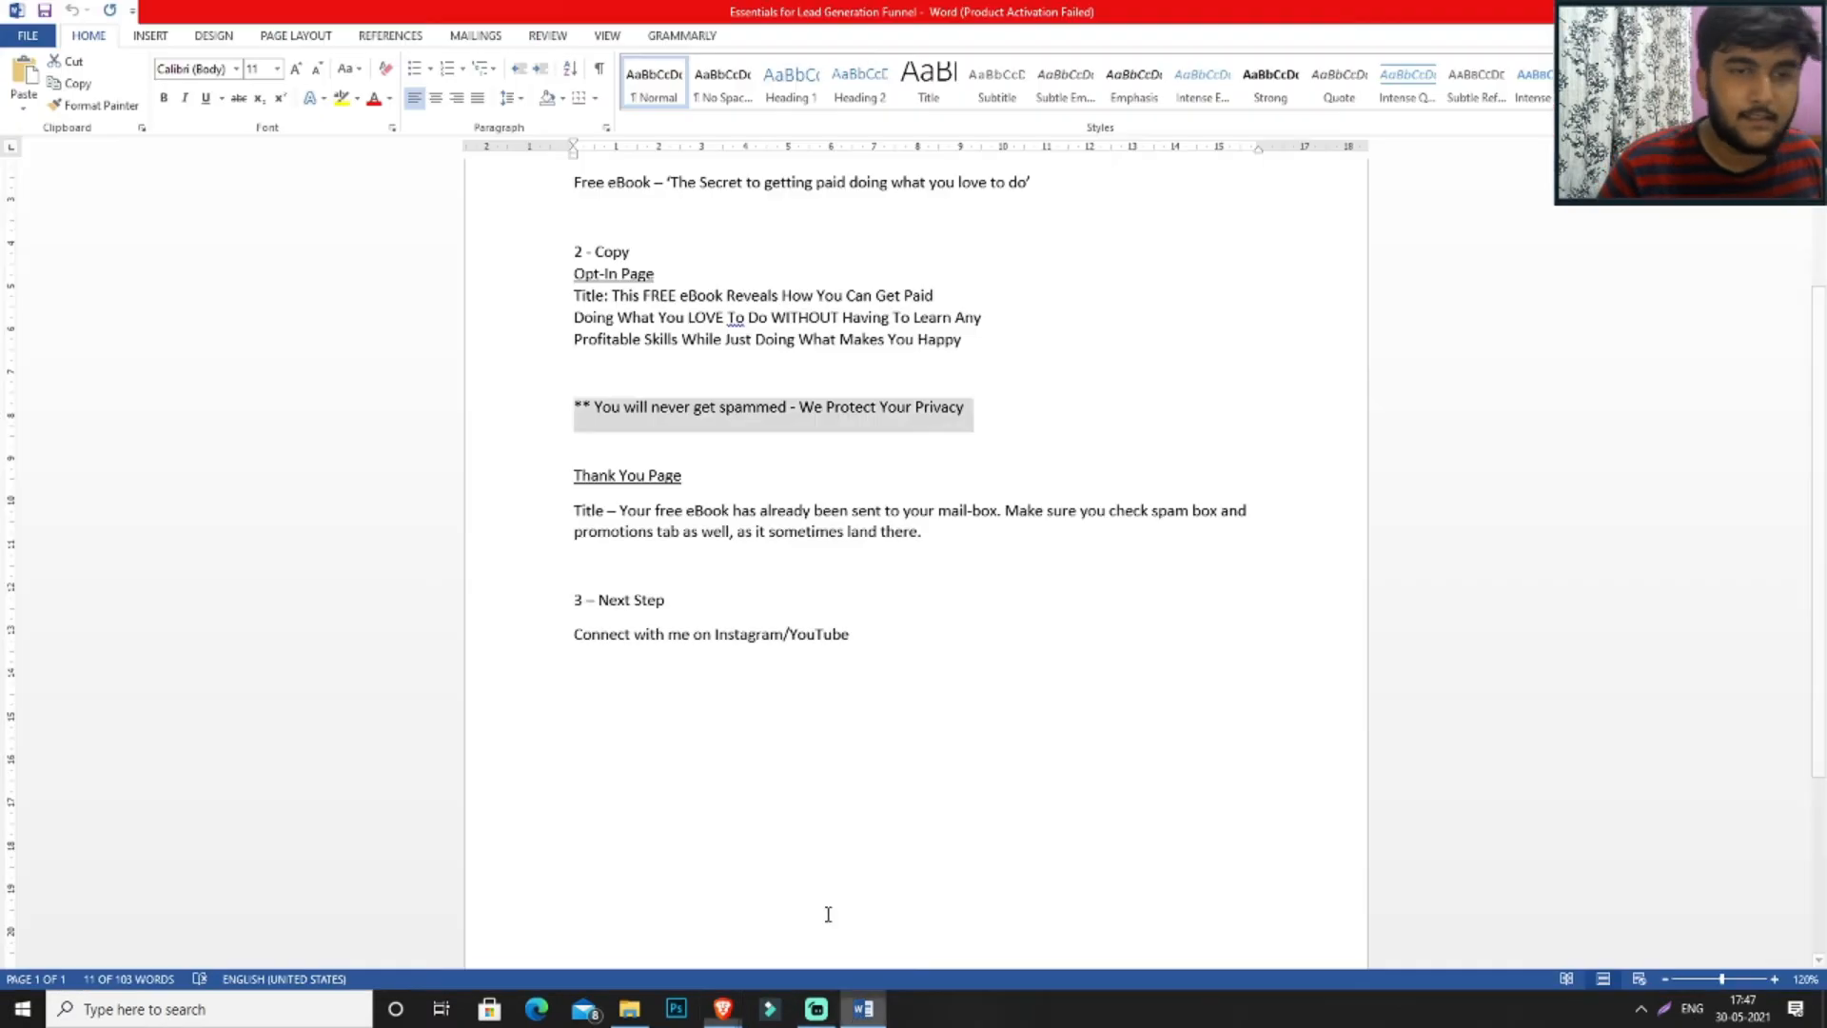
left_click_drag(929, 534, 619, 511)
key("ctrl+c")
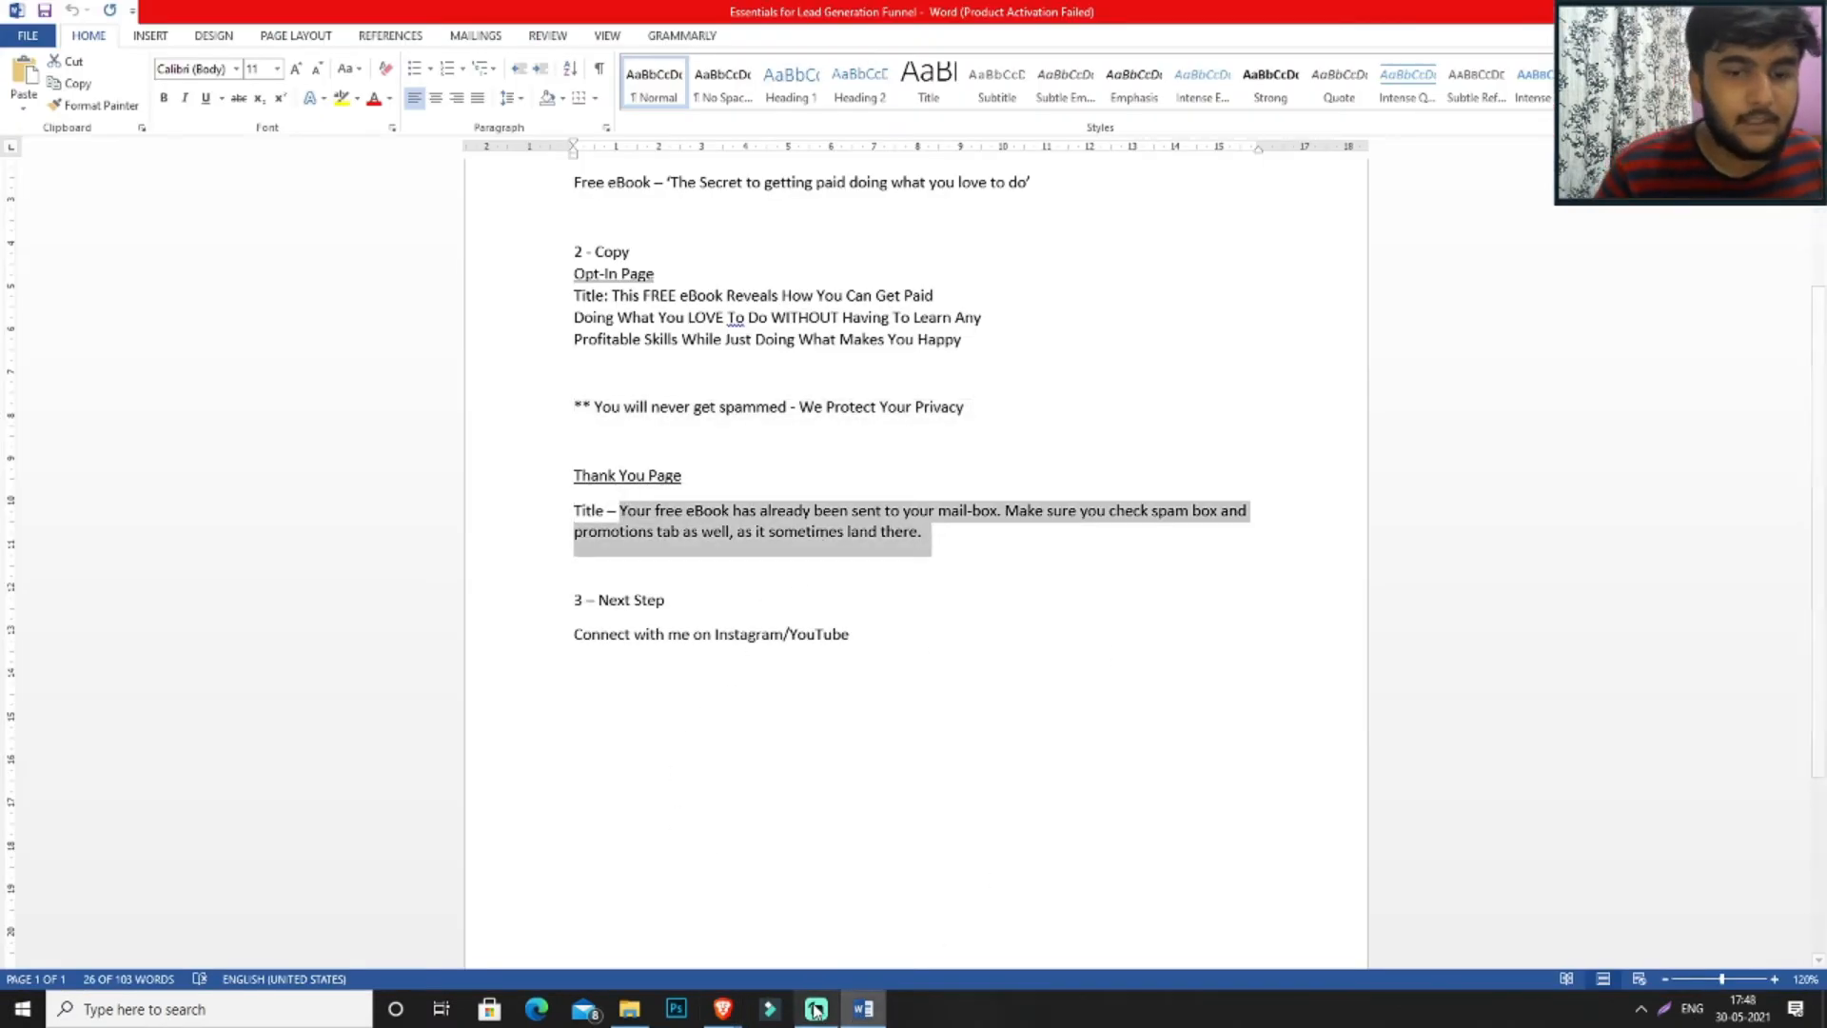
left_click(724, 1009)
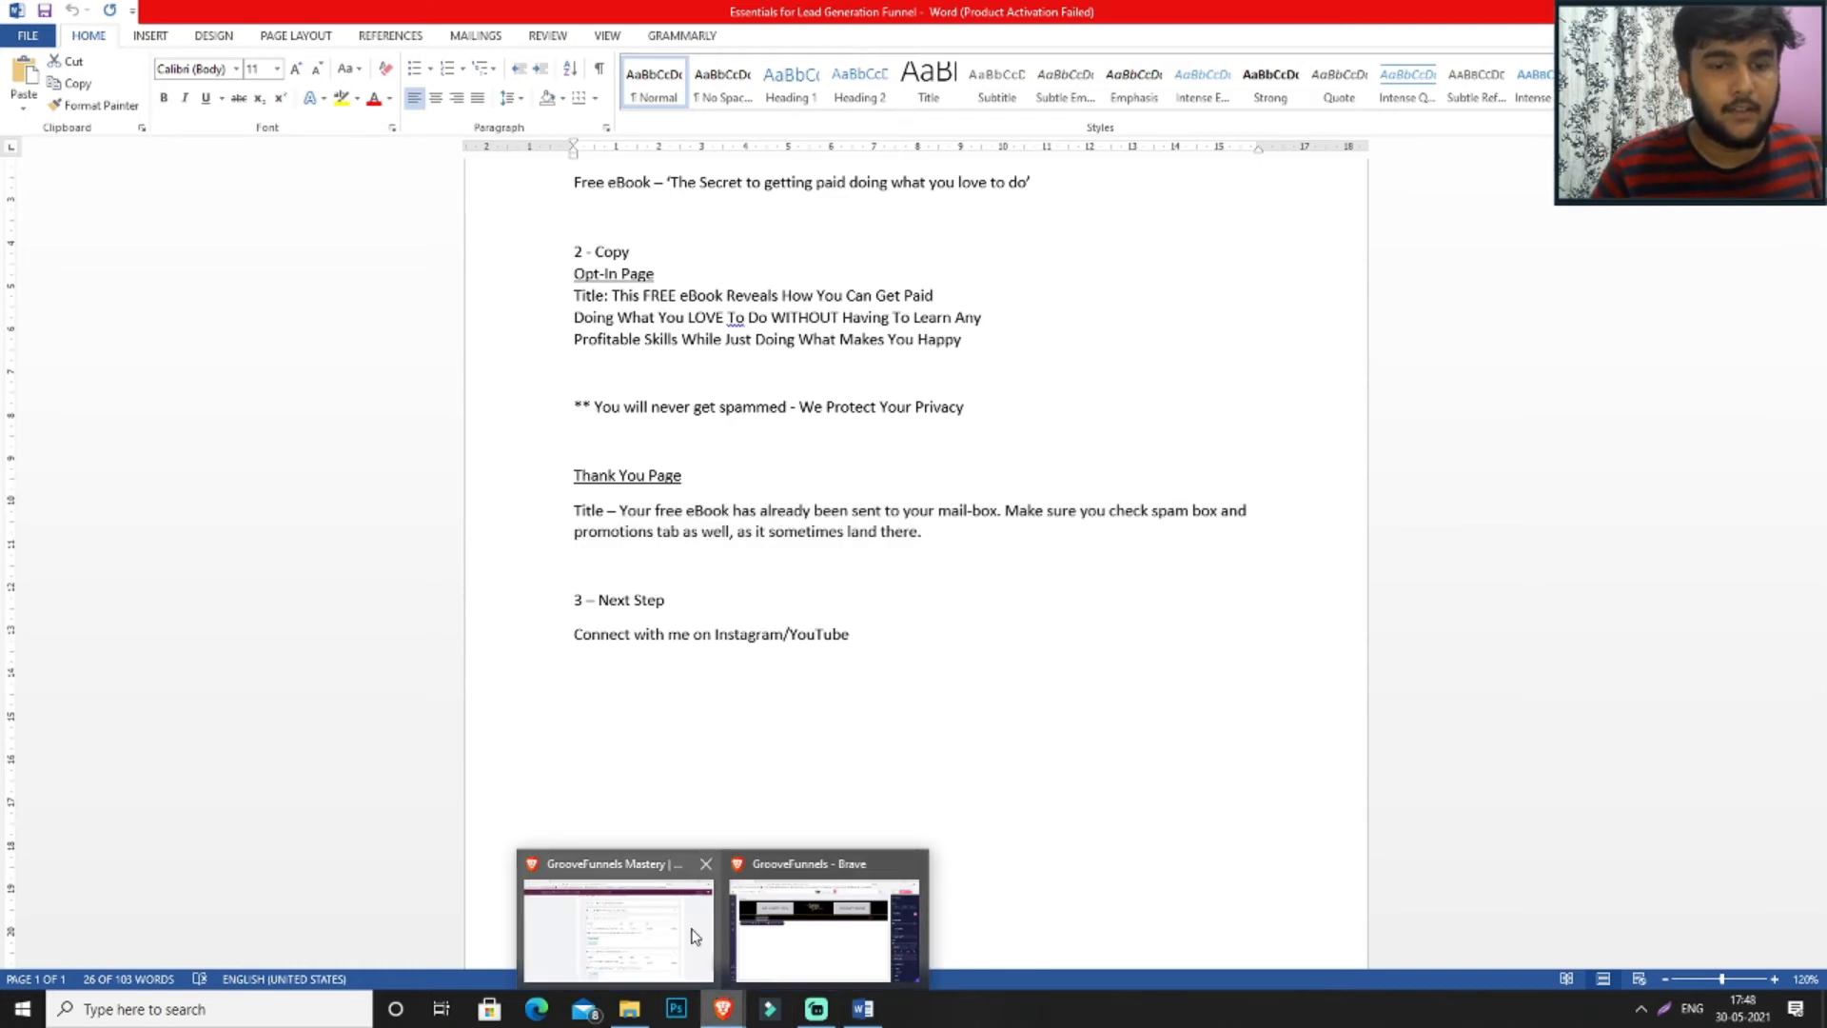
left_click(812, 918)
key("ctrl+v")
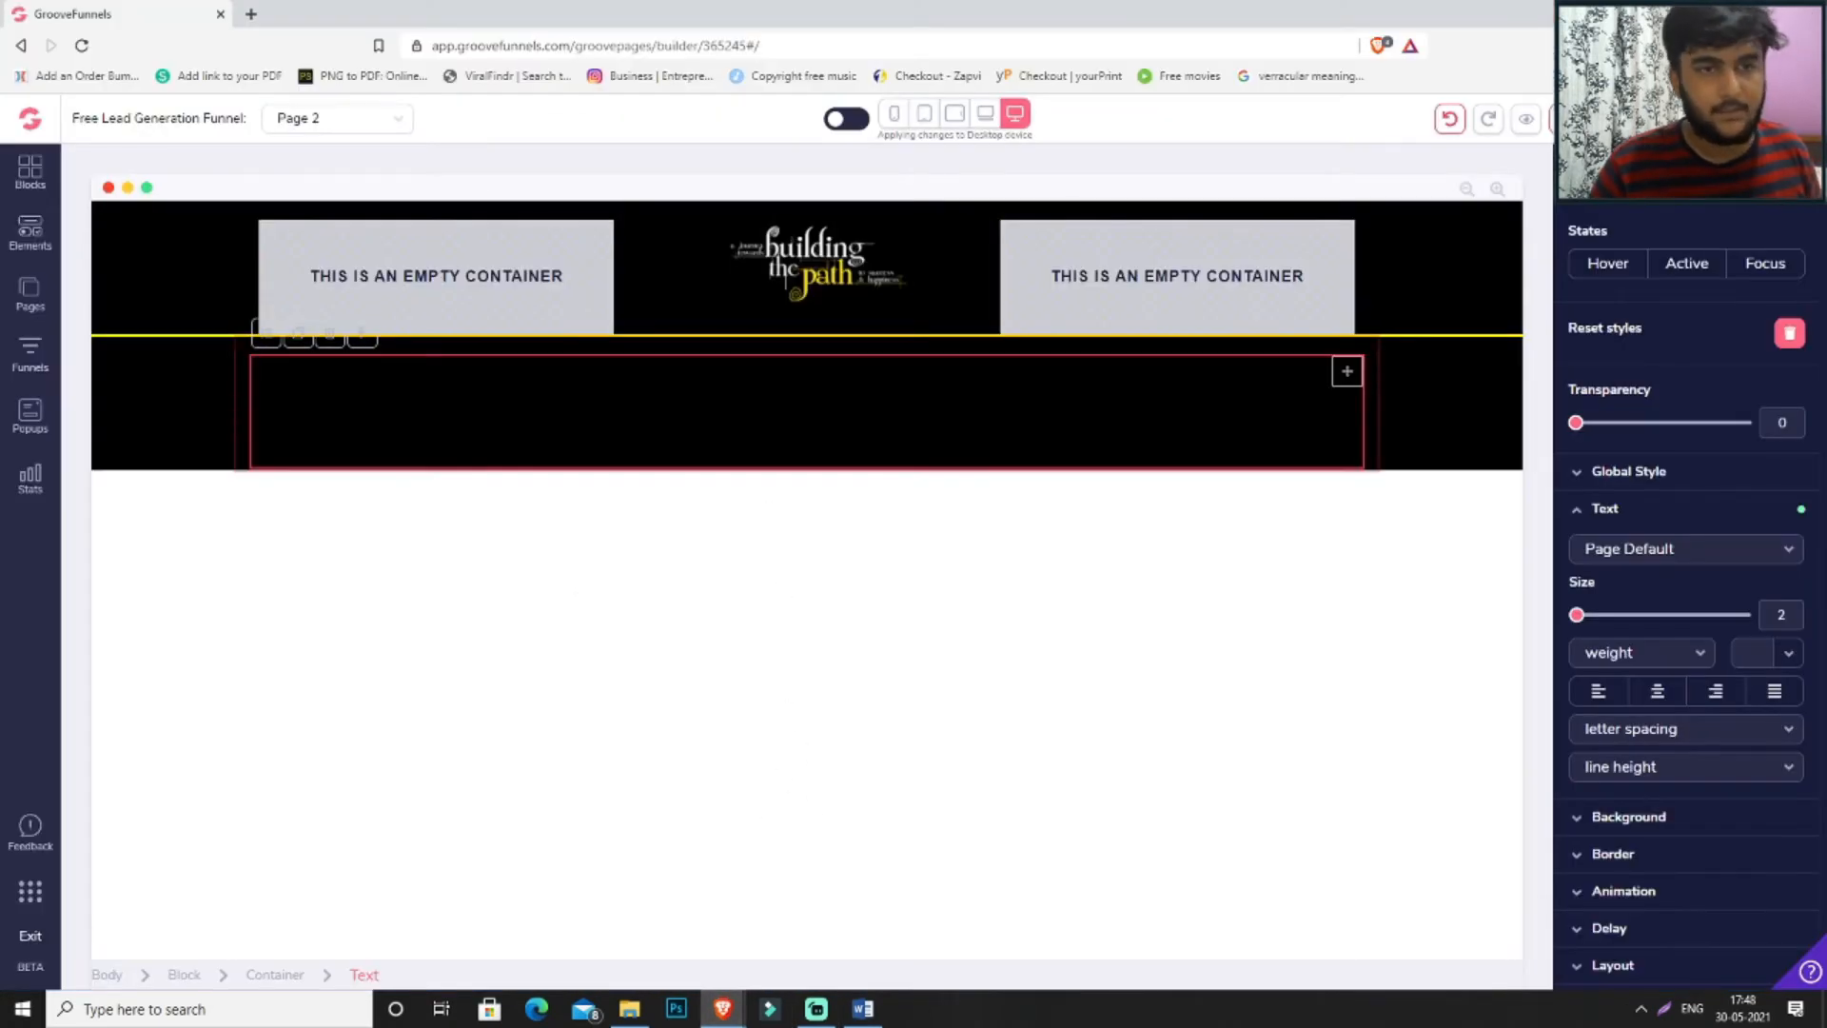
- Format the thank-you heading in Lato with weight 300, centred alignment and white (#FFFFFF) text
left_click(1706, 552)
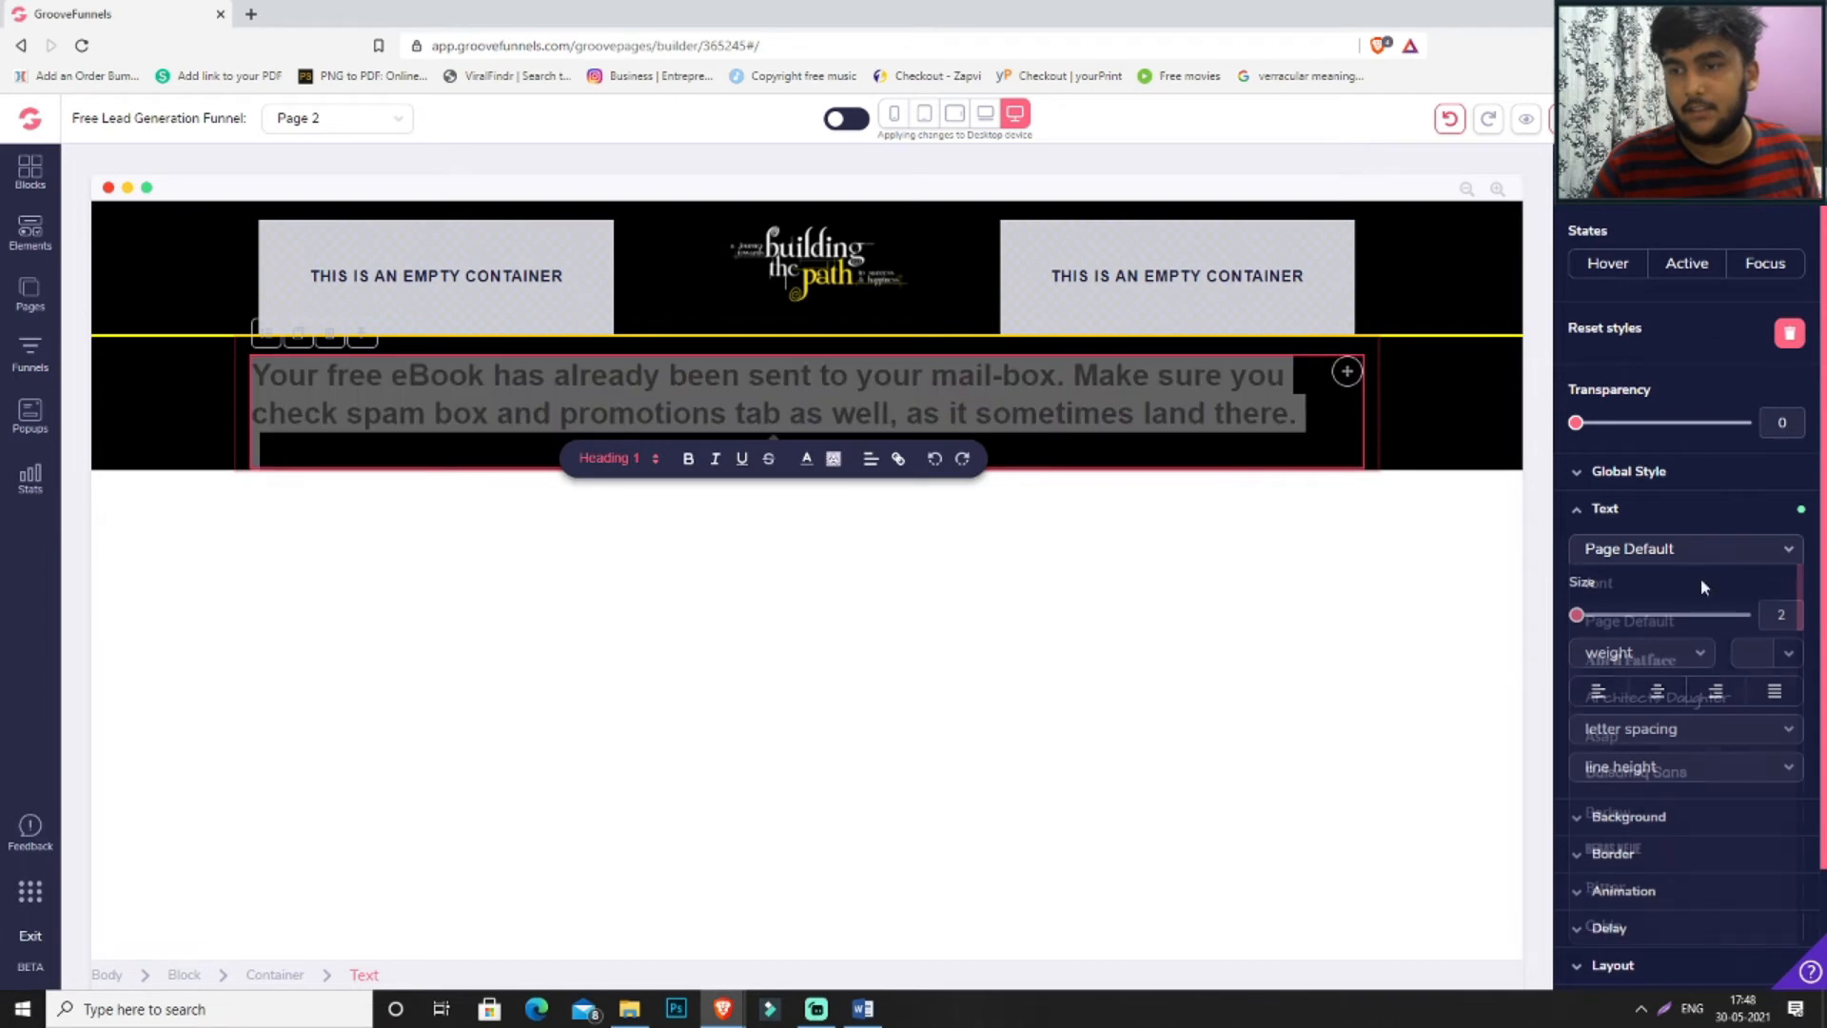
scroll(1696, 619, "down", 3)
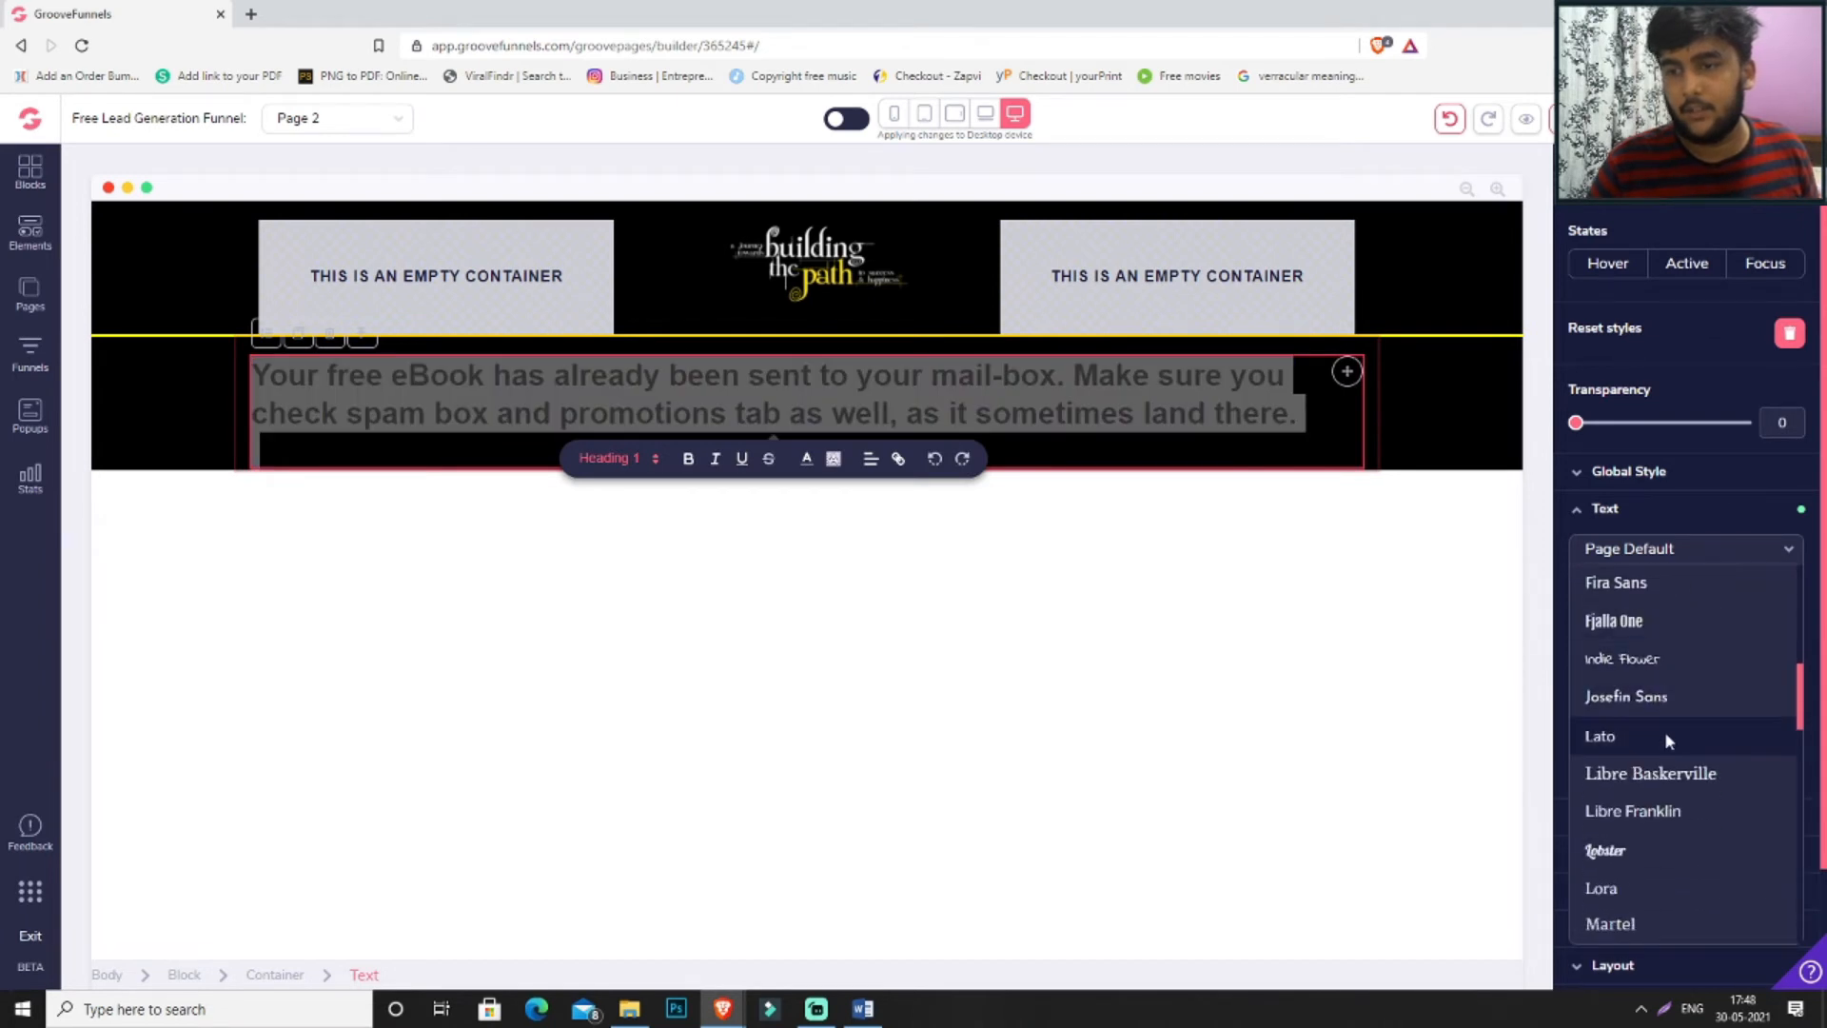
left_click(1665, 734)
left_click(1640, 655)
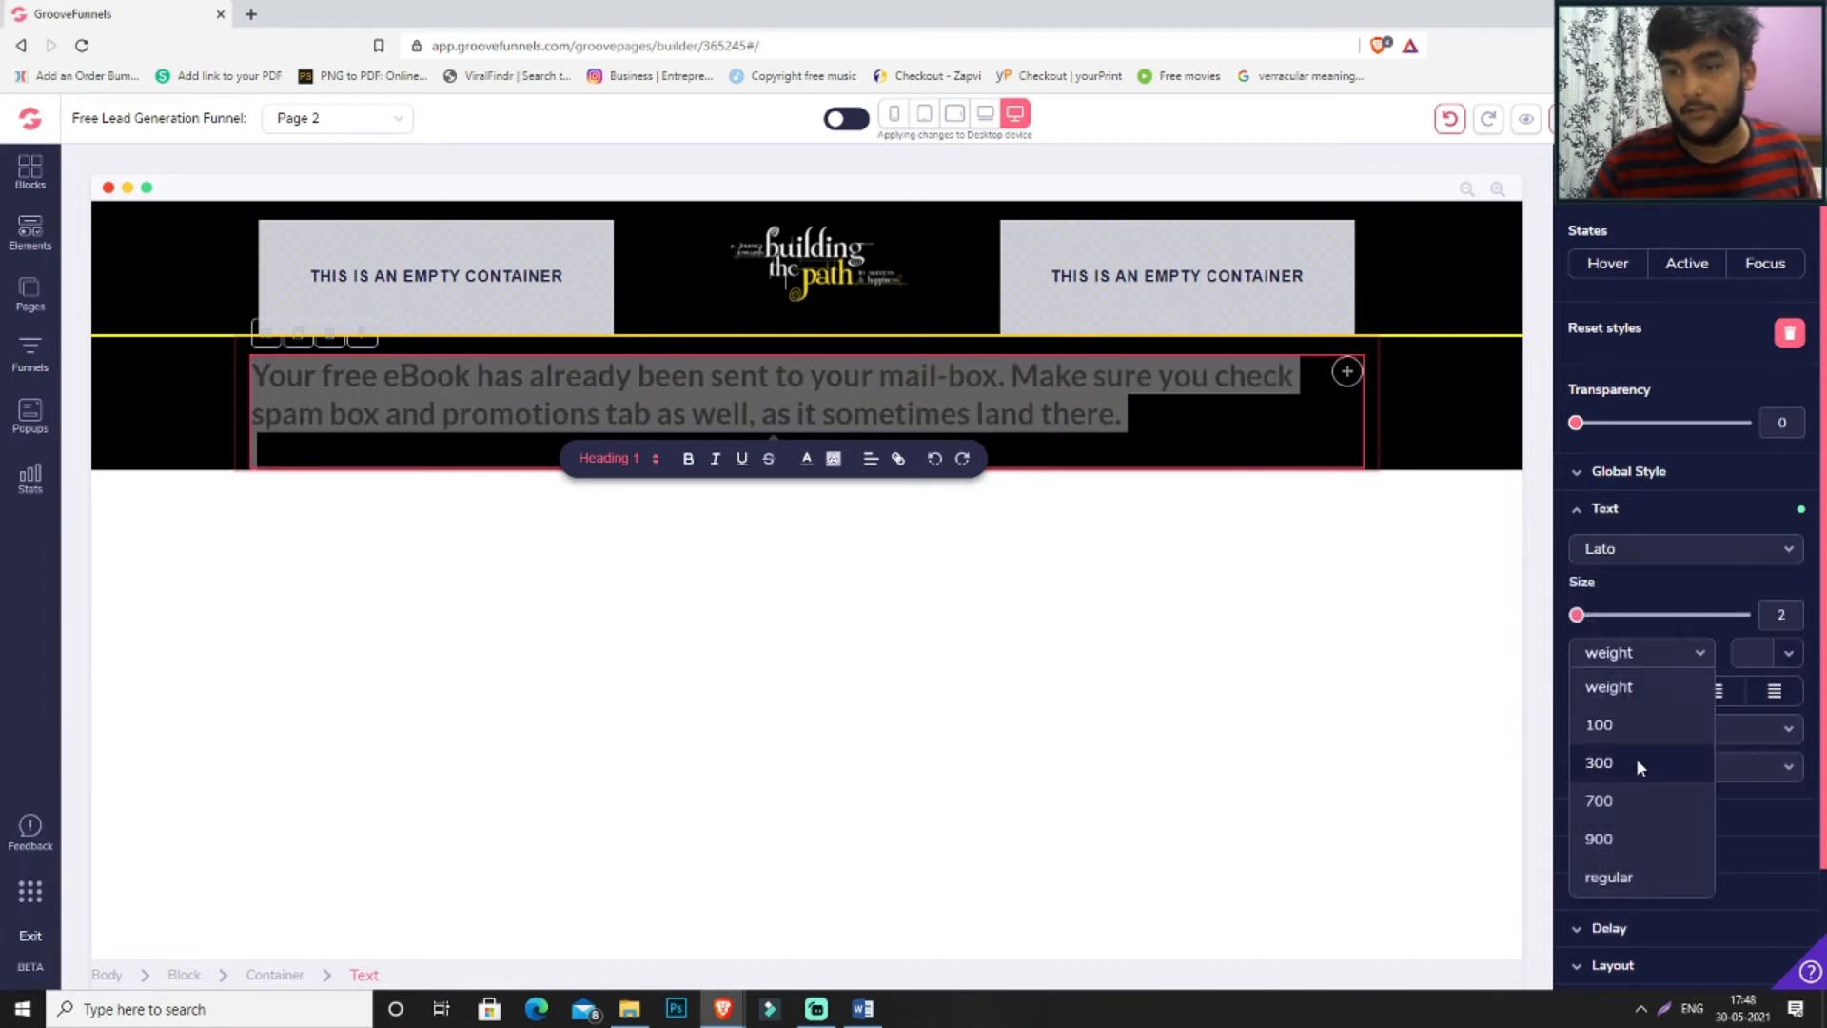
left_click(1643, 757)
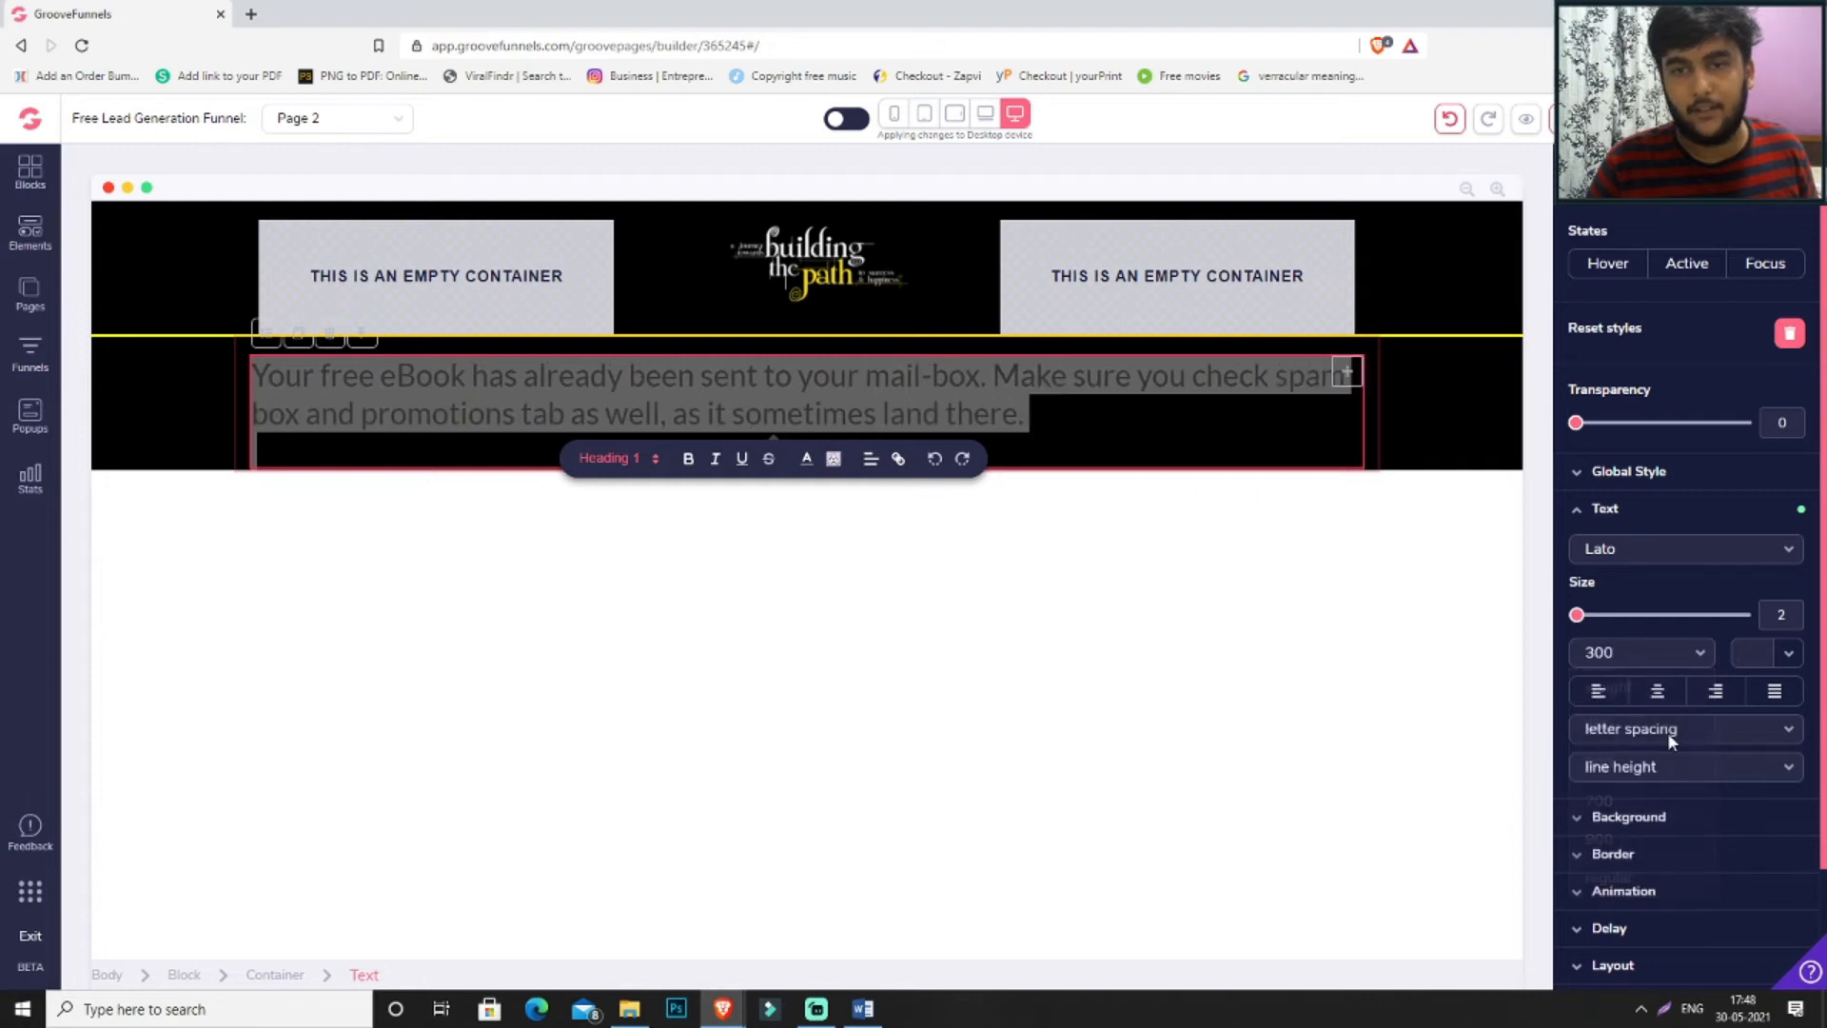
left_click(1682, 692)
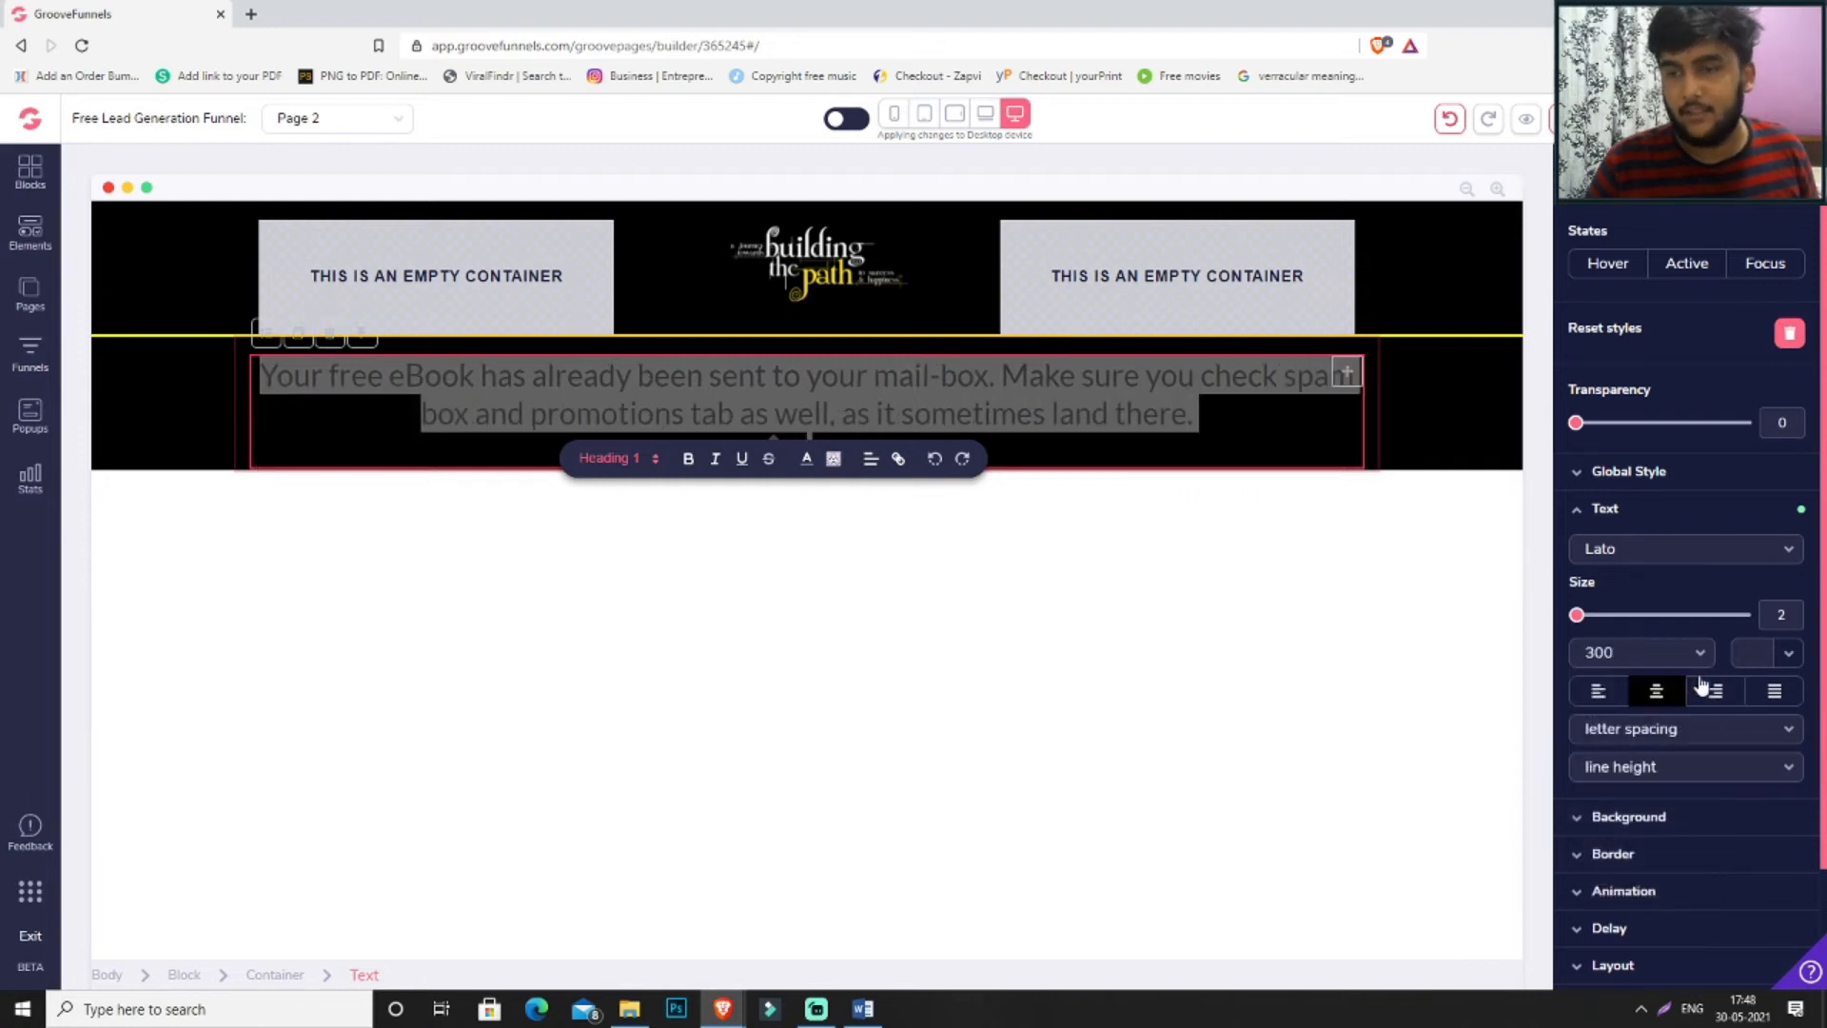
left_click(1741, 657)
left_click(1591, 758)
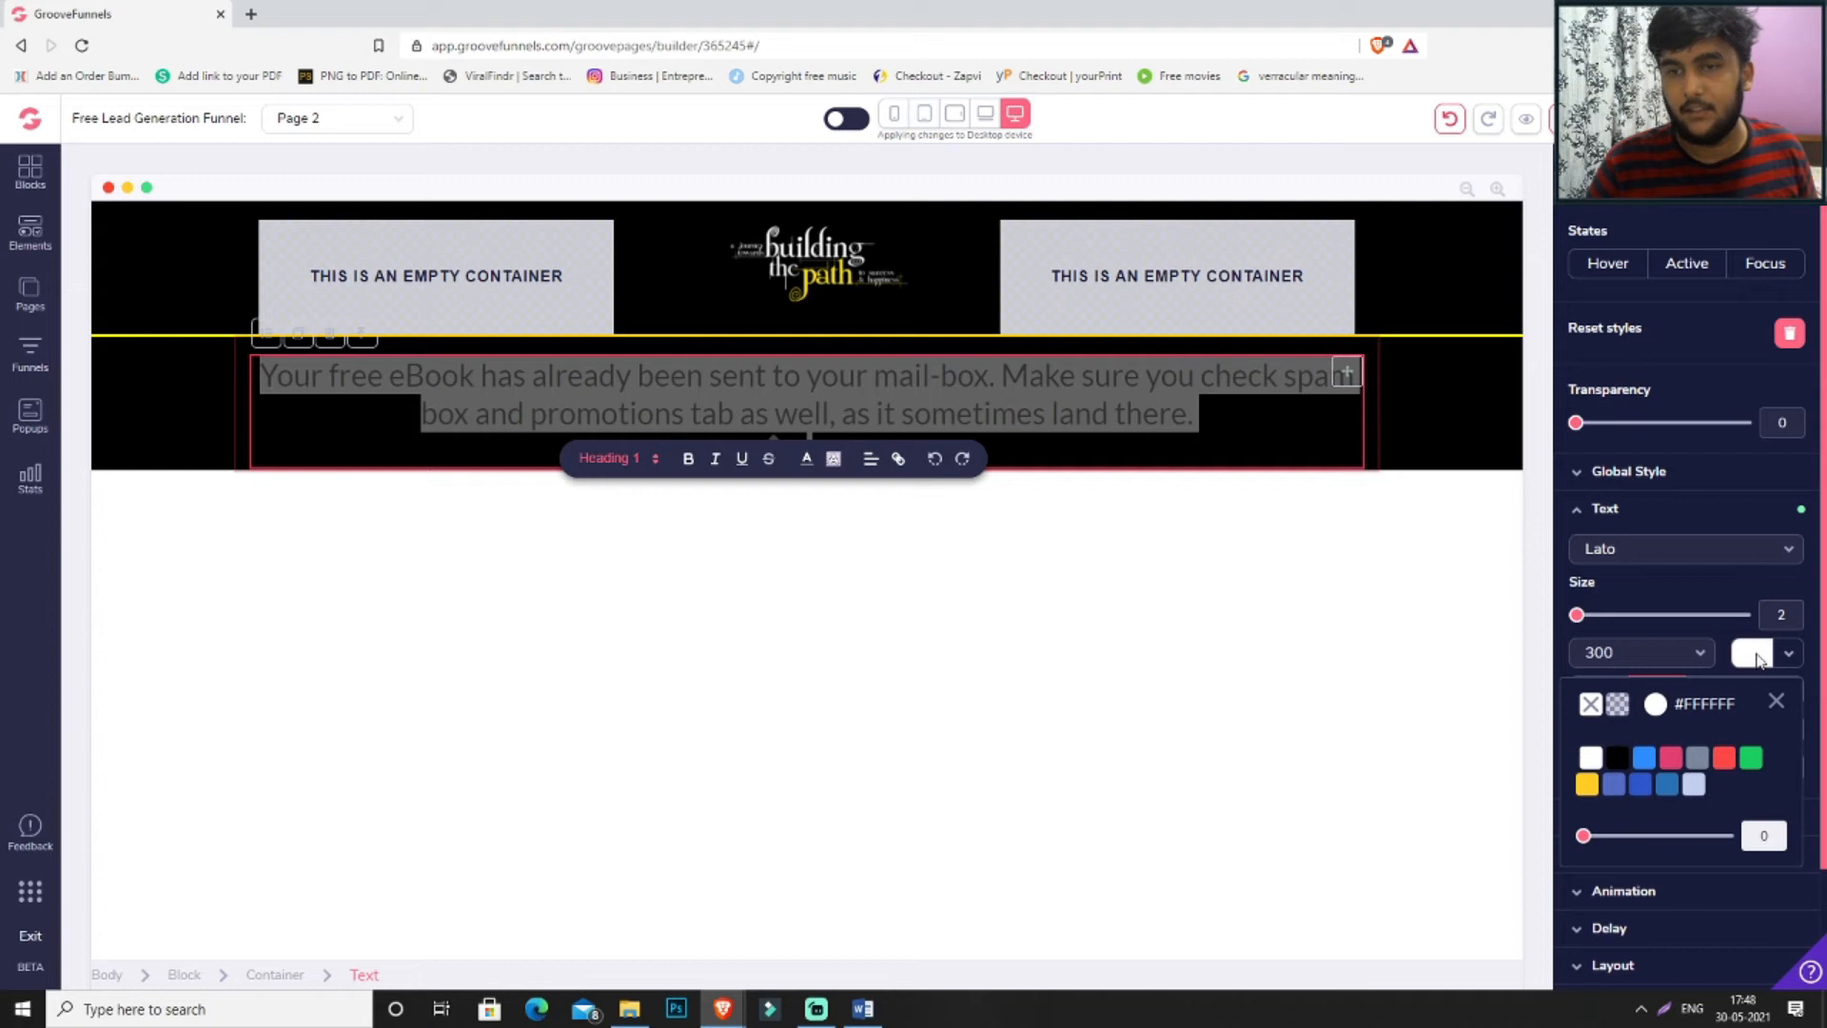
left_click(1347, 372)
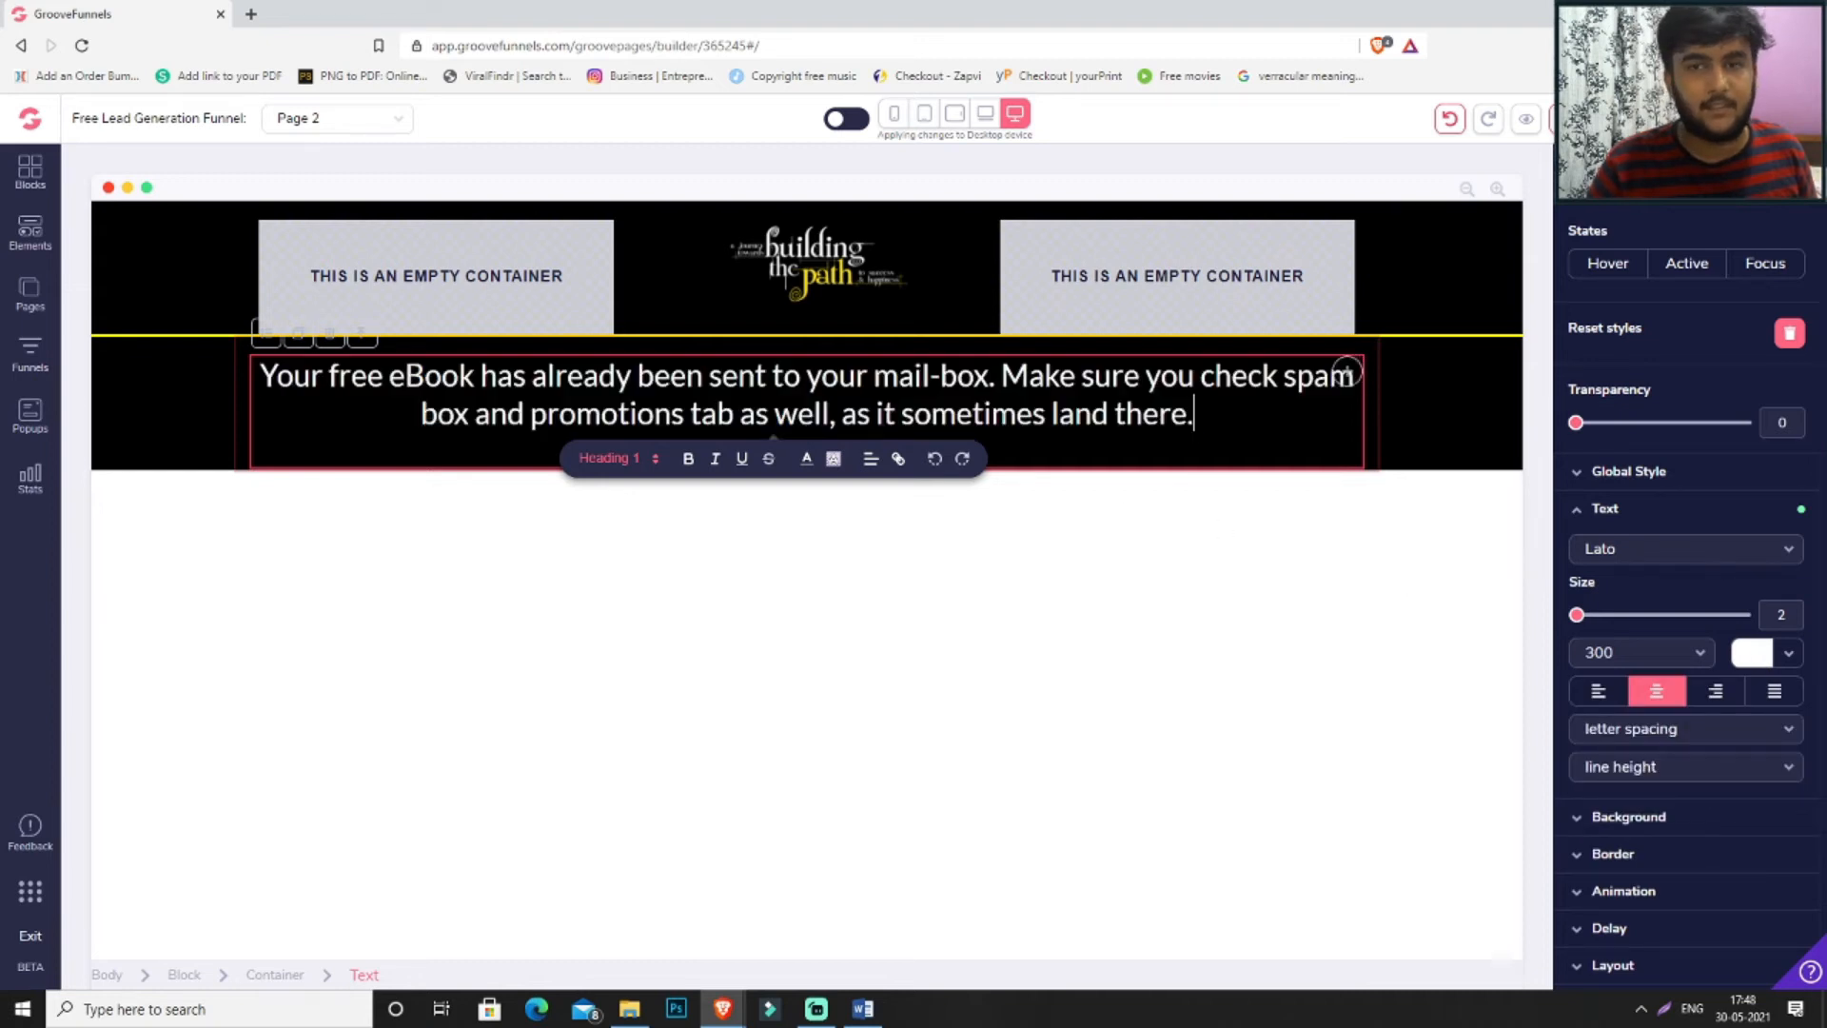
left_click(1416, 381)
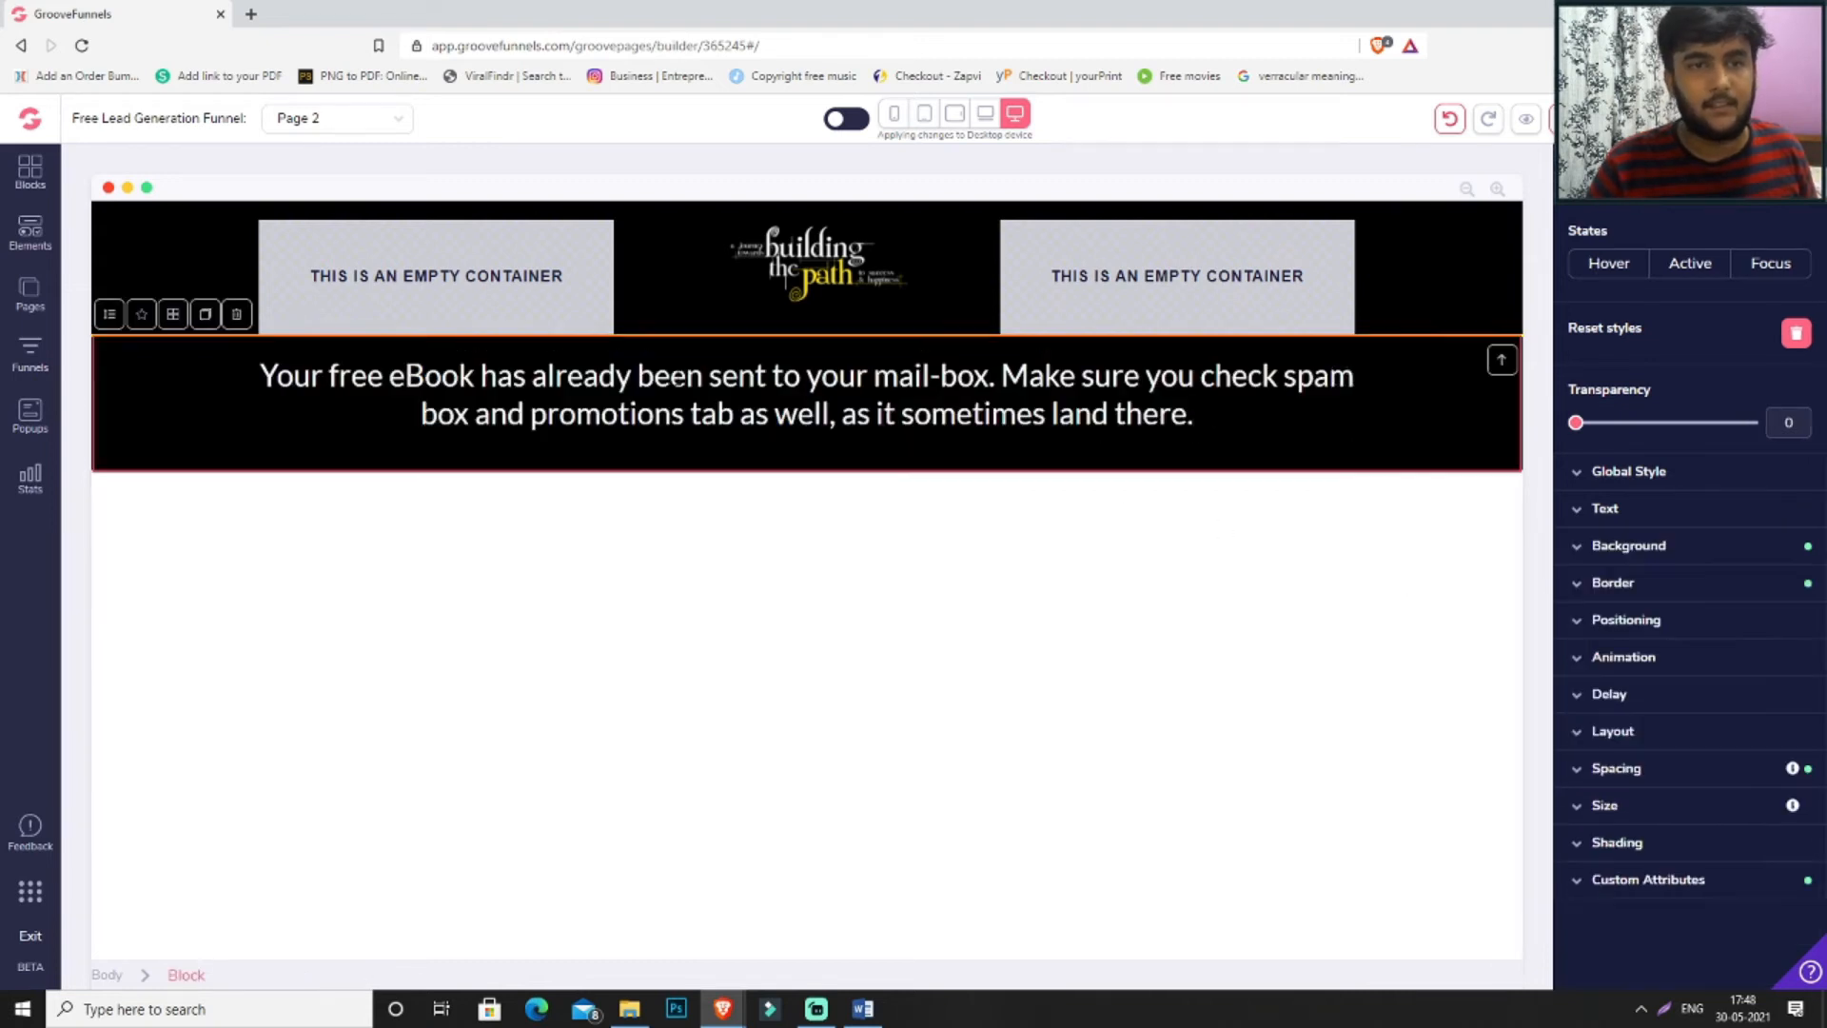
- Add a video element below the thank-you heading in the black block
left_click(32, 248)
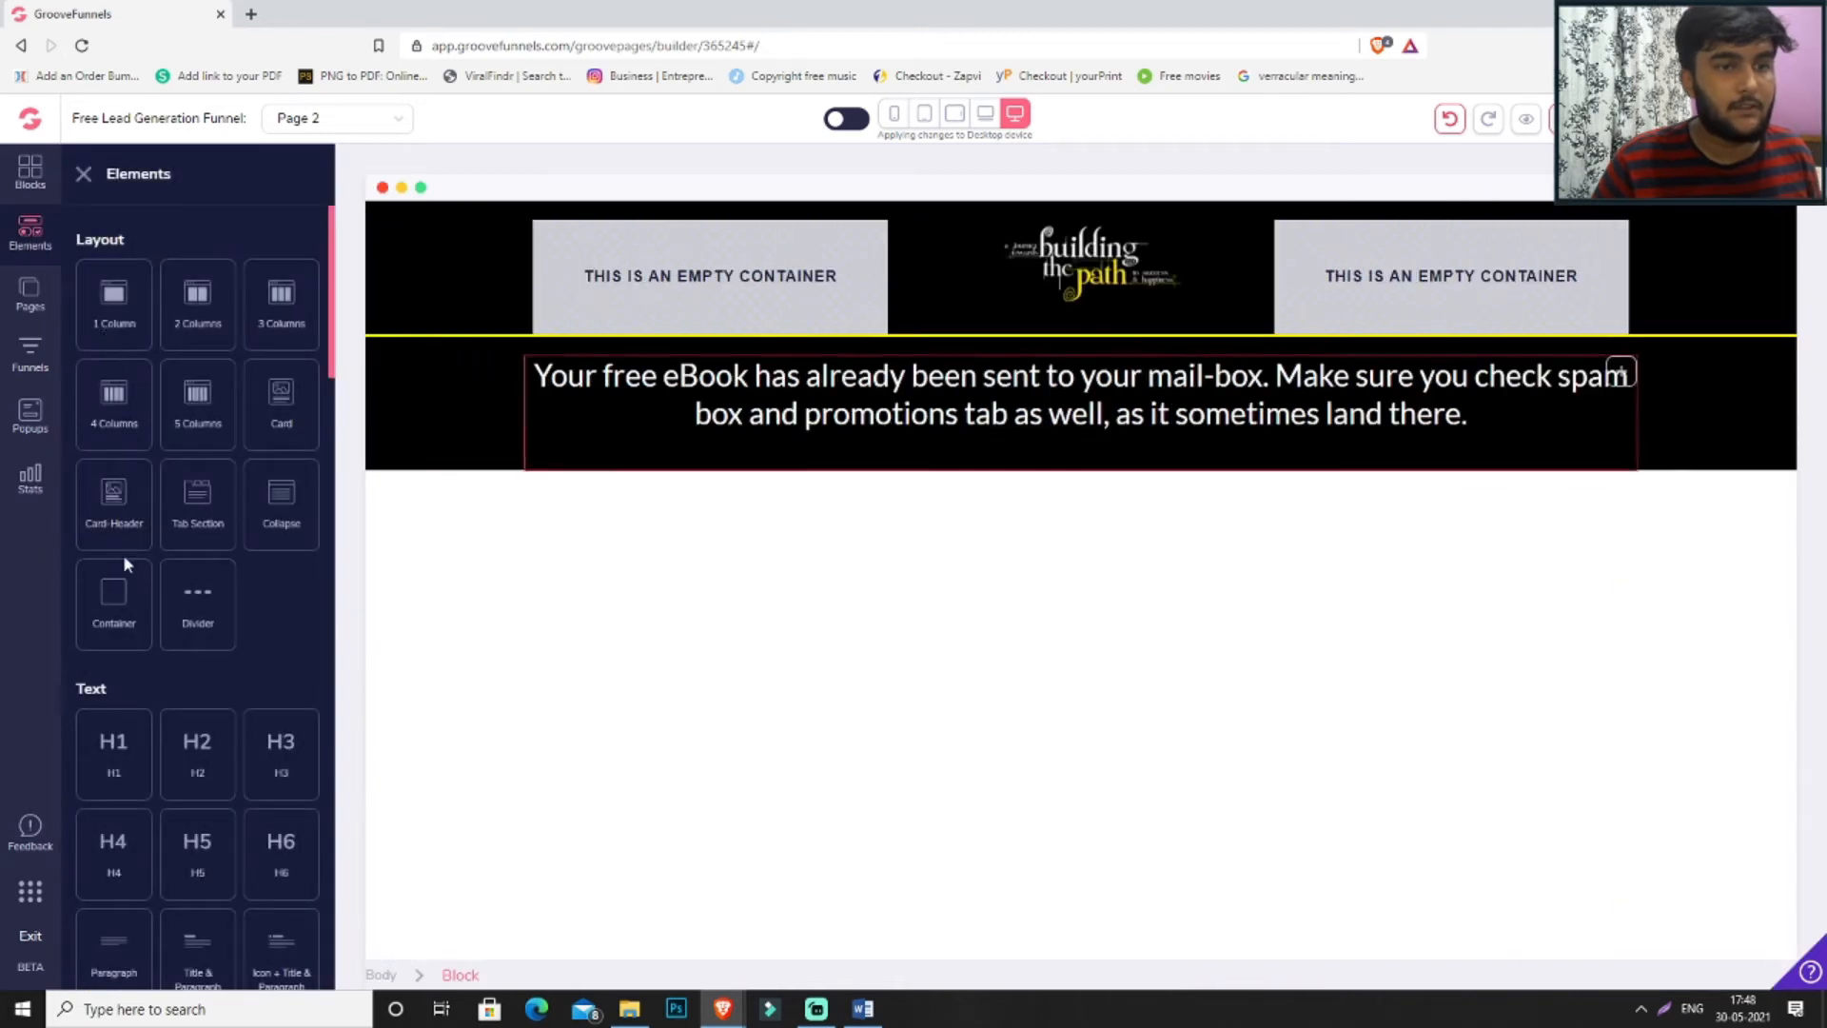
scroll(255, 498, "down", 2)
scroll(255, 497, "down", 8)
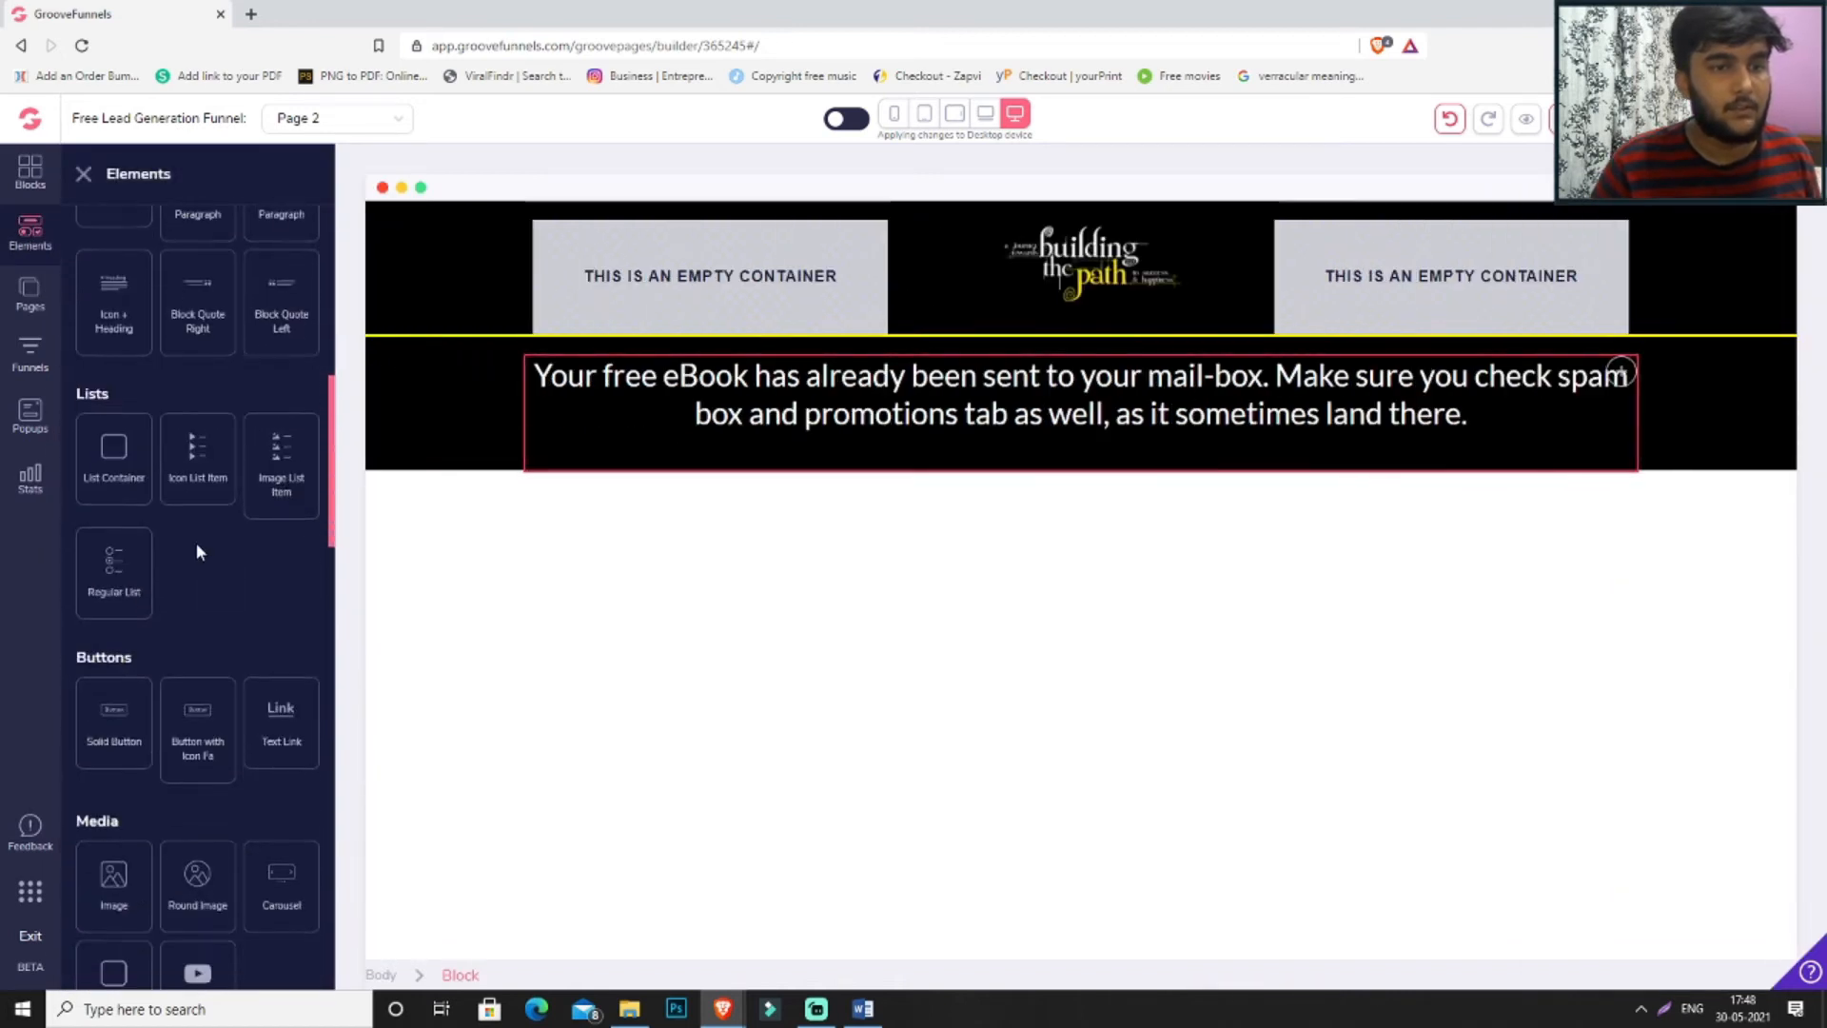
left_click_drag(194, 619, 1117, 686)
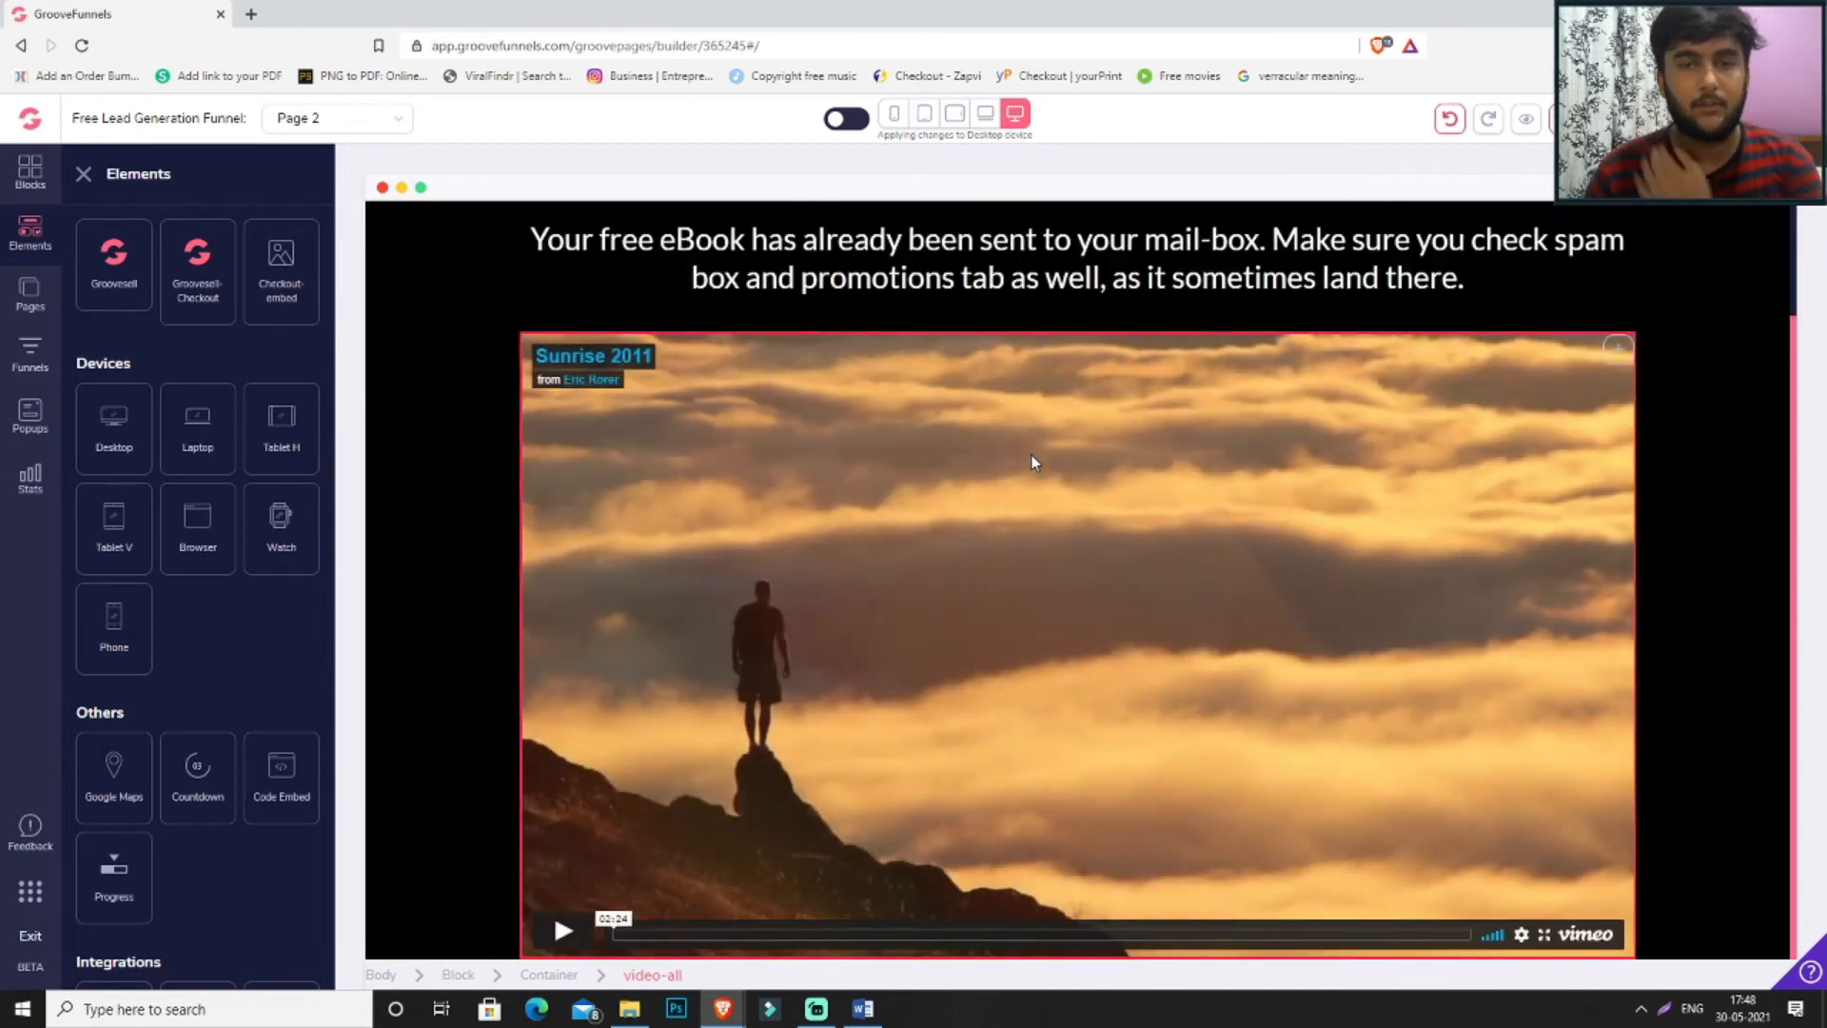
- Switch the thank-you page's video element from Vimeo to Youtube and apply the update
left_click(1033, 456)
left_click(1675, 245)
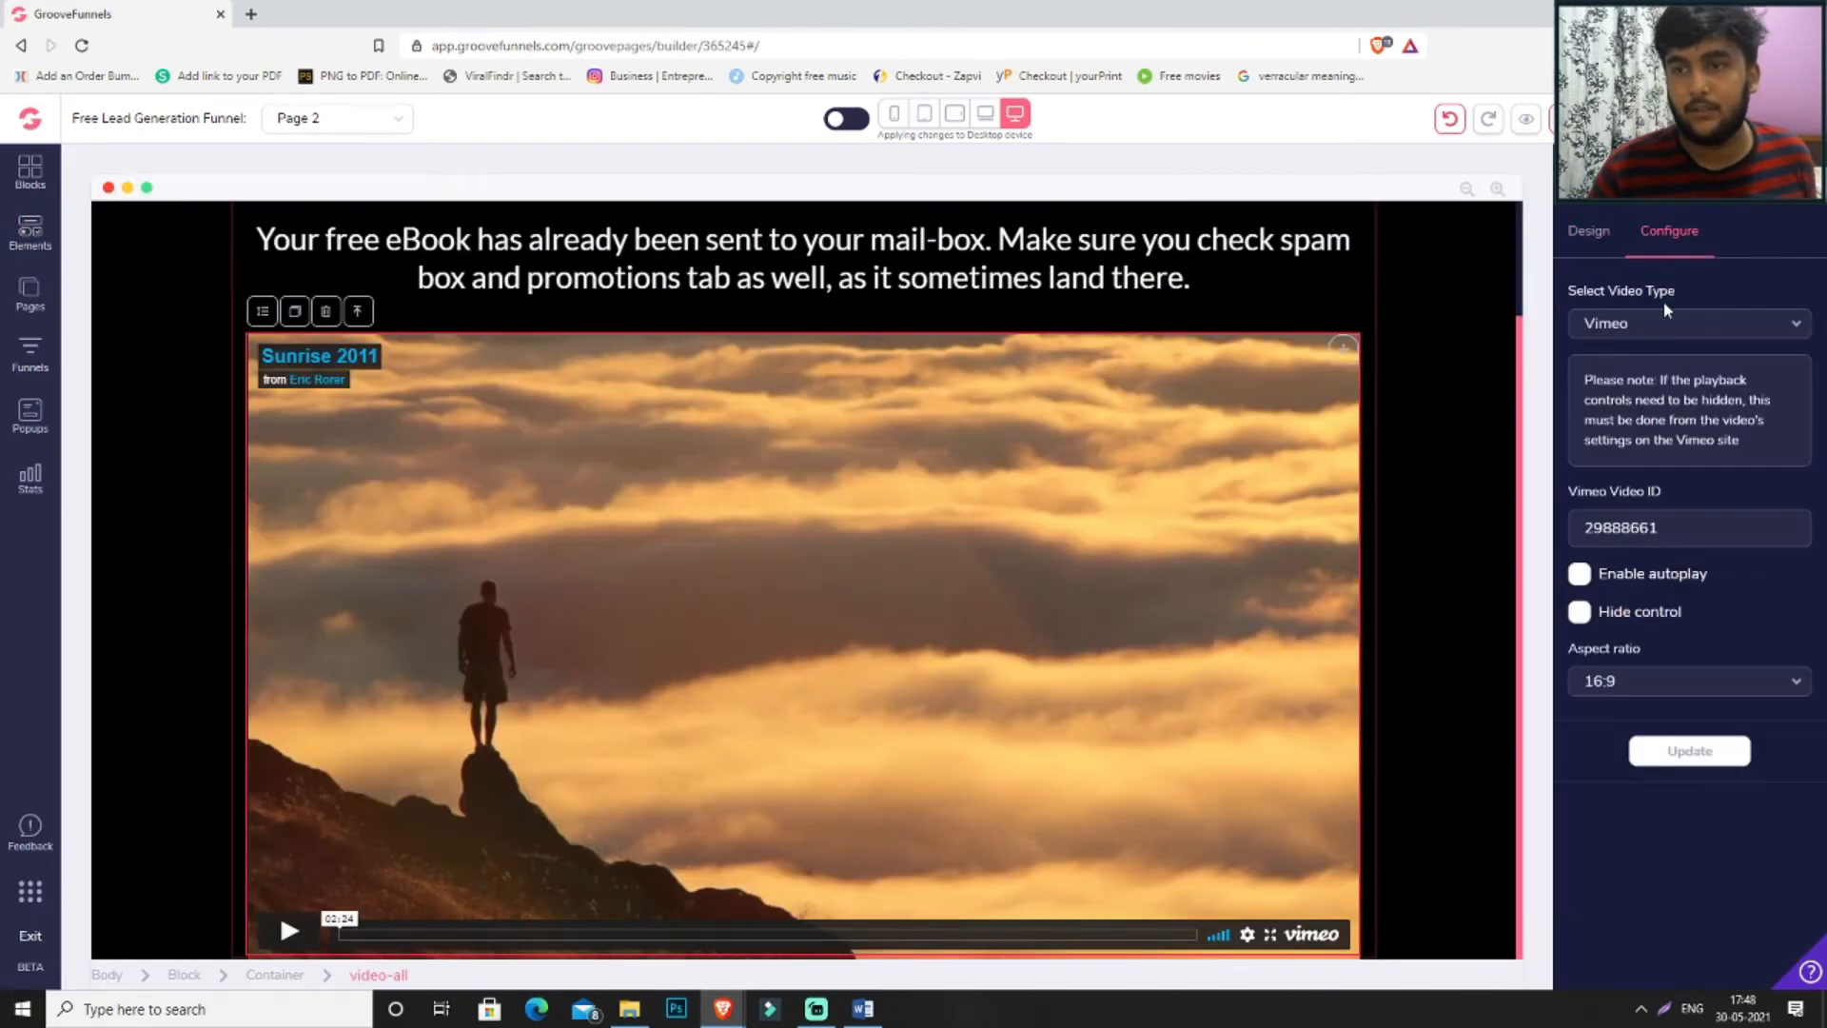
left_click(1665, 330)
left_click(1648, 471)
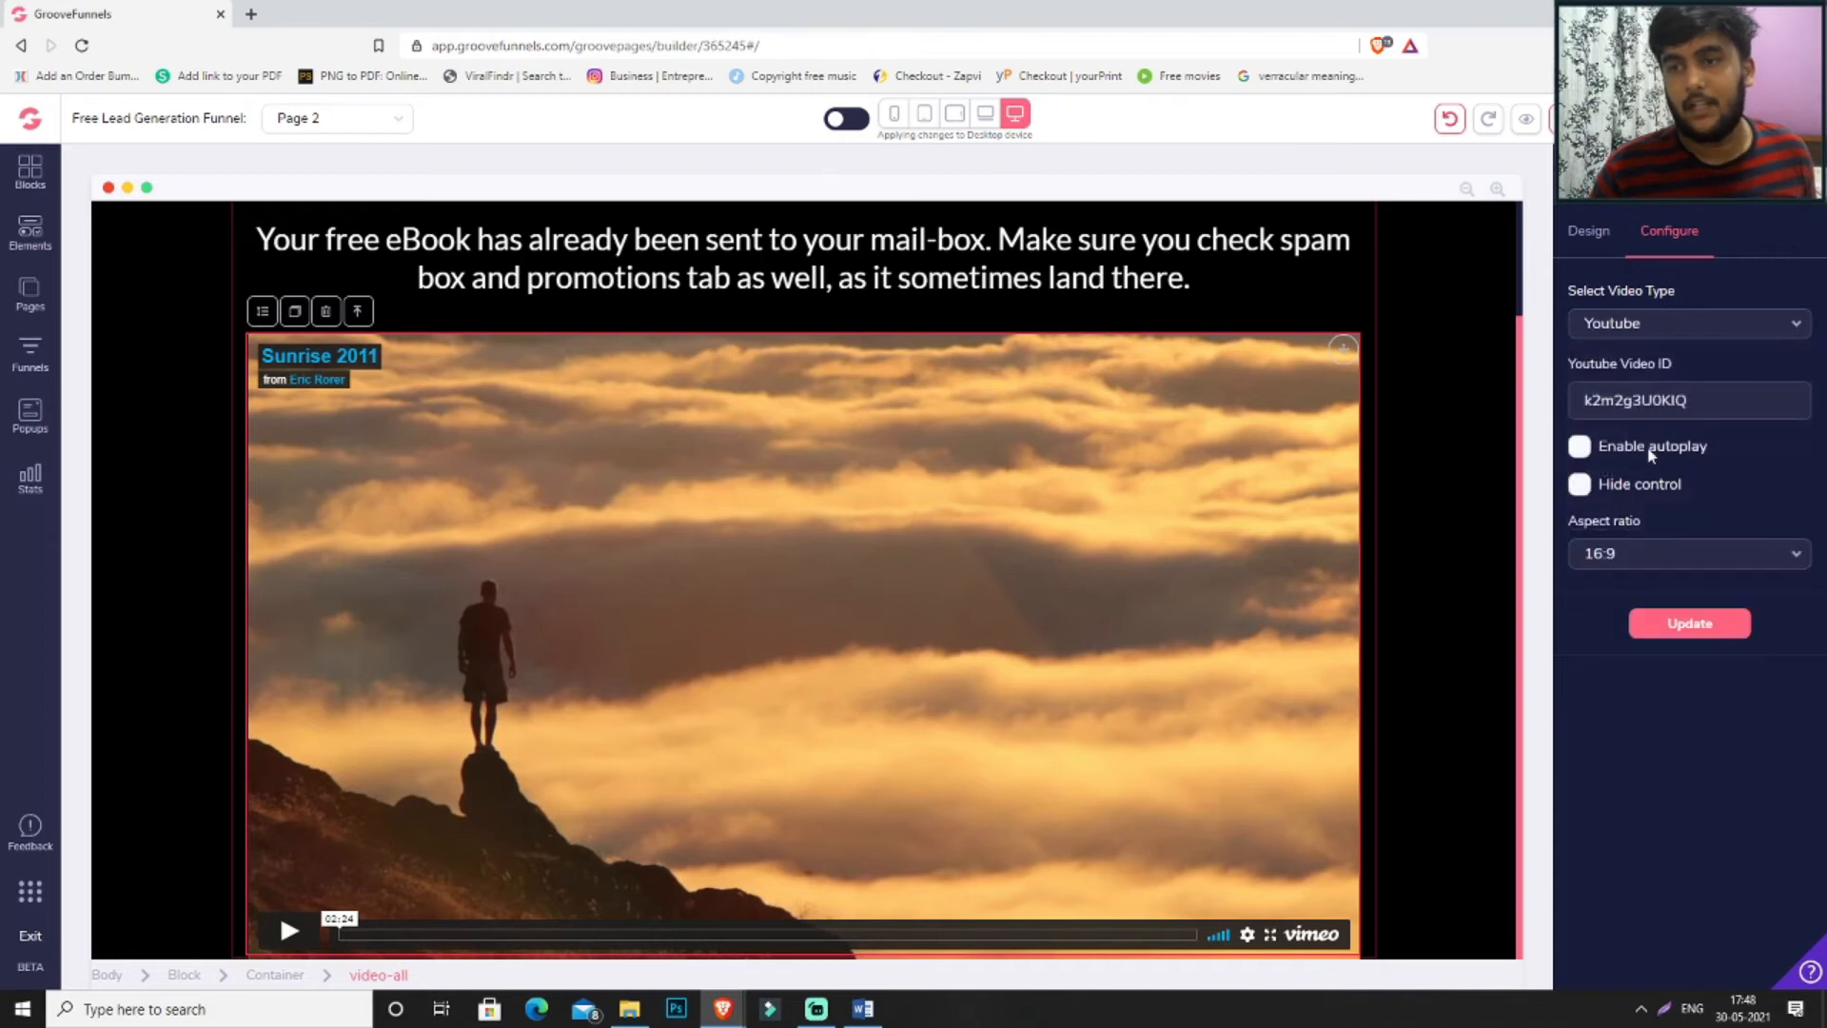
left_click(1693, 626)
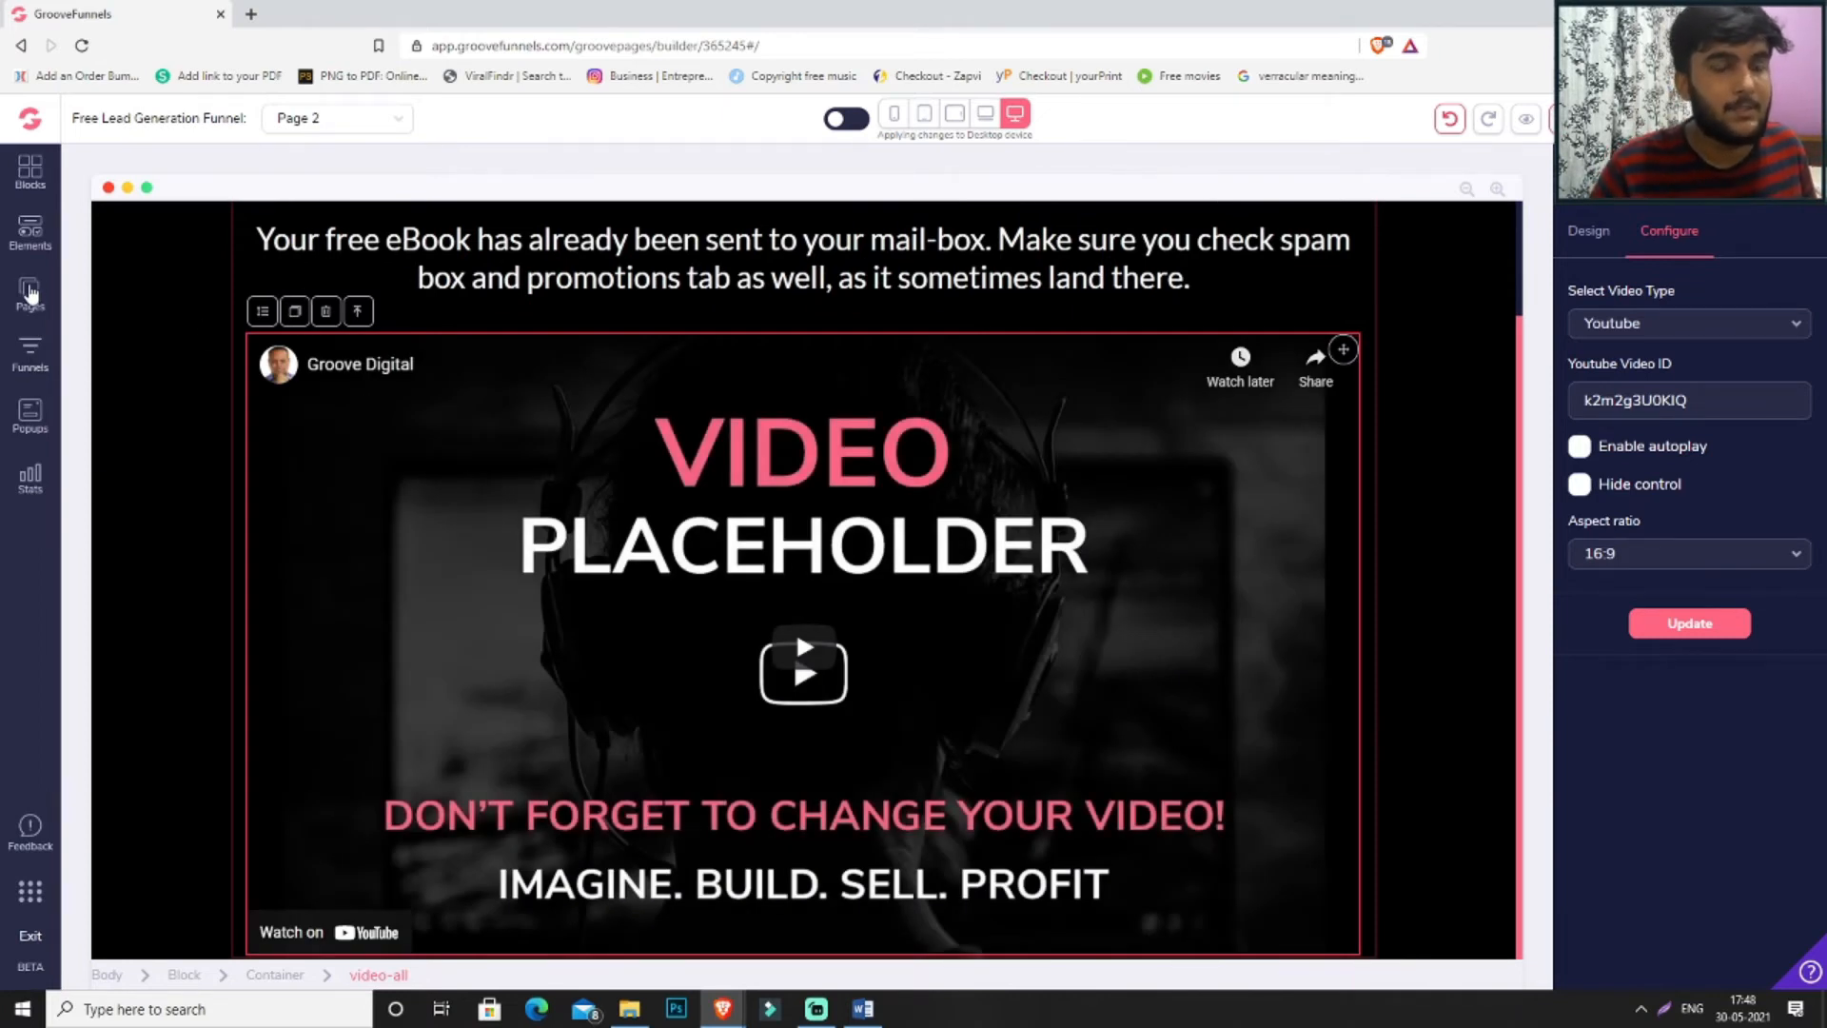
- Duplicate the thank-you heading and move the copy below the video
left_click(1192, 280)
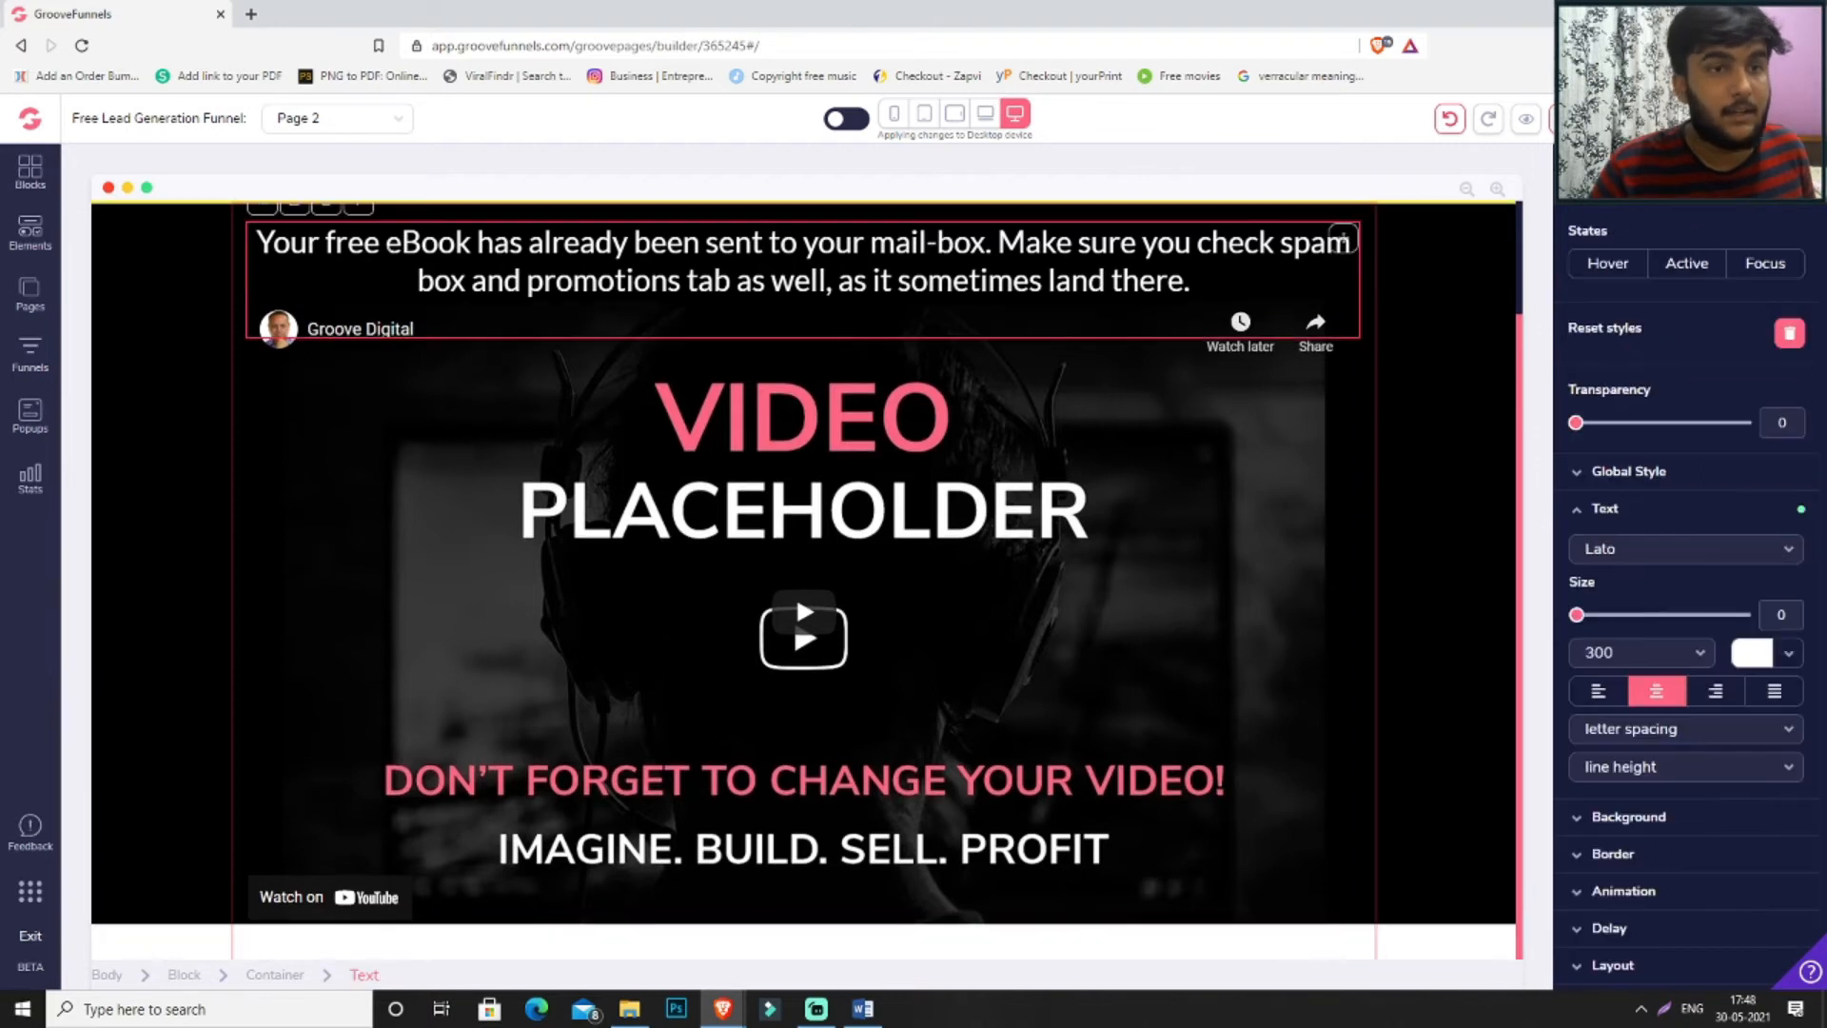
left_click(295, 211)
left_click_drag(1353, 325, 1310, 492)
left_click(1345, 314)
left_click_drag(1346, 314, 1336, 793)
scroll(1336, 794, "down", 1)
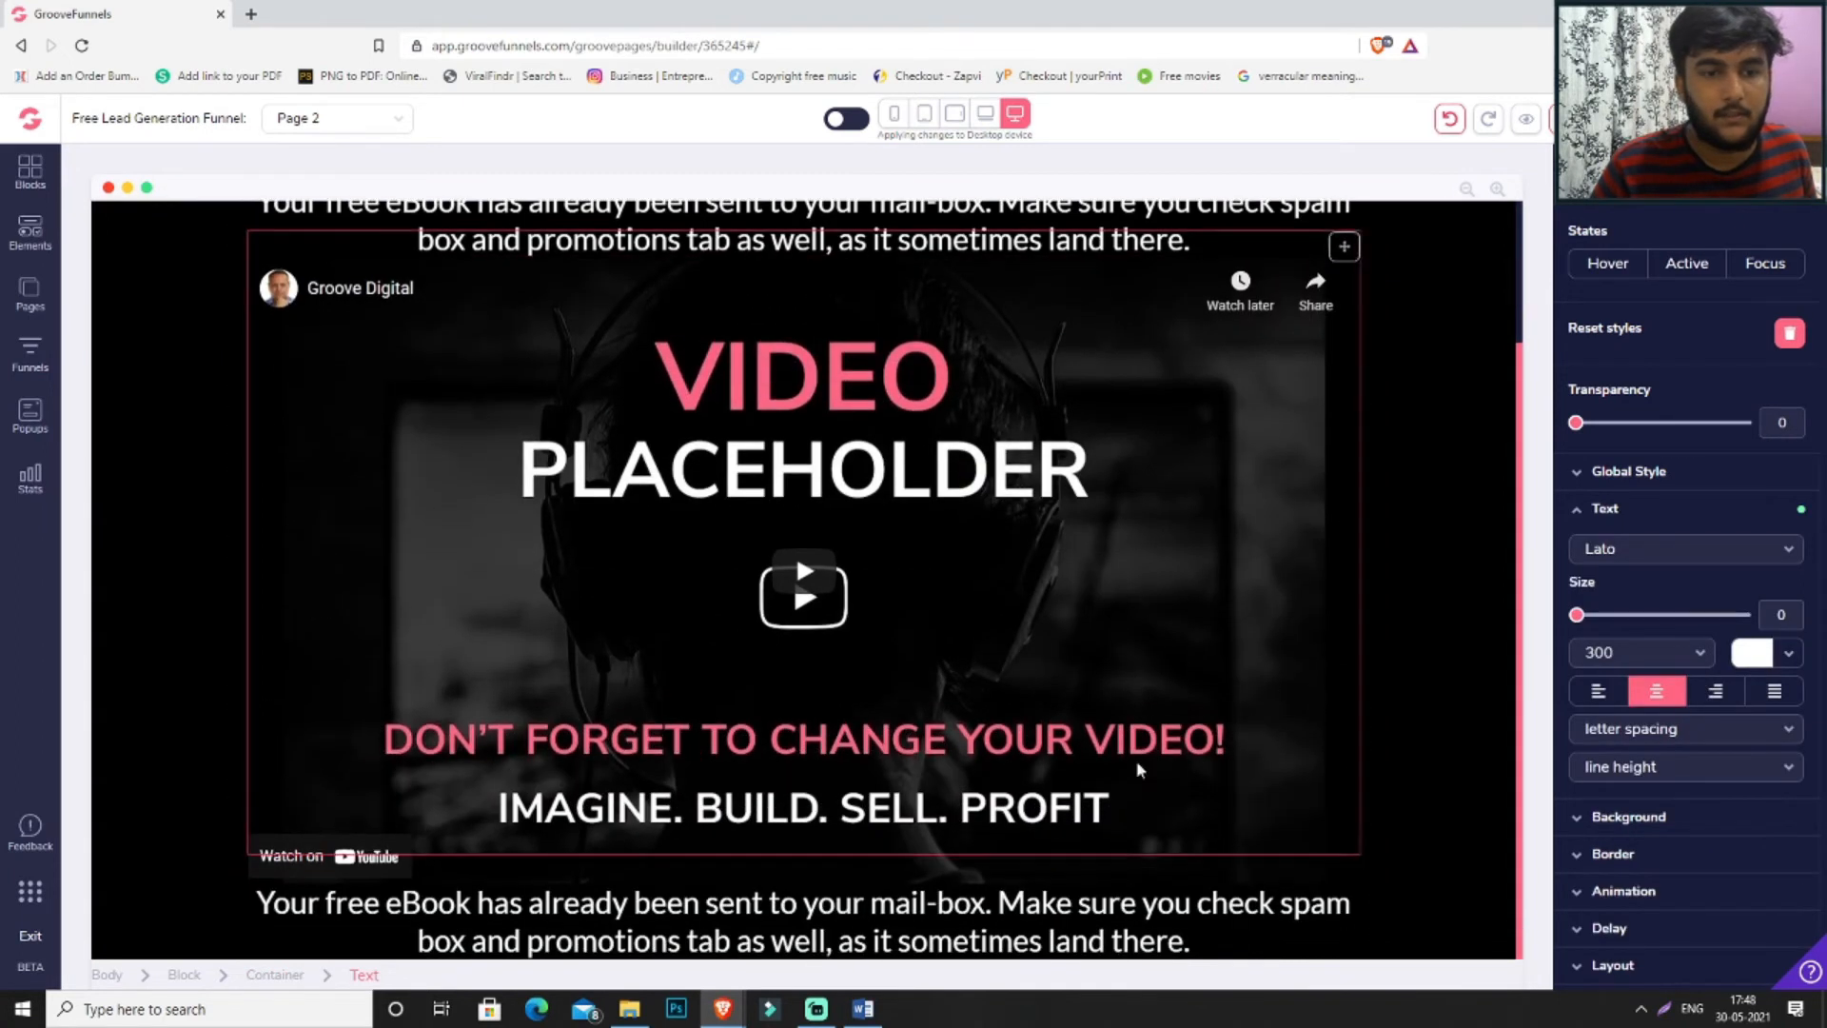
- Replace the text of the heading below the video with "Subscribe to my YouTube Channel:"
triple_click(1037, 916)
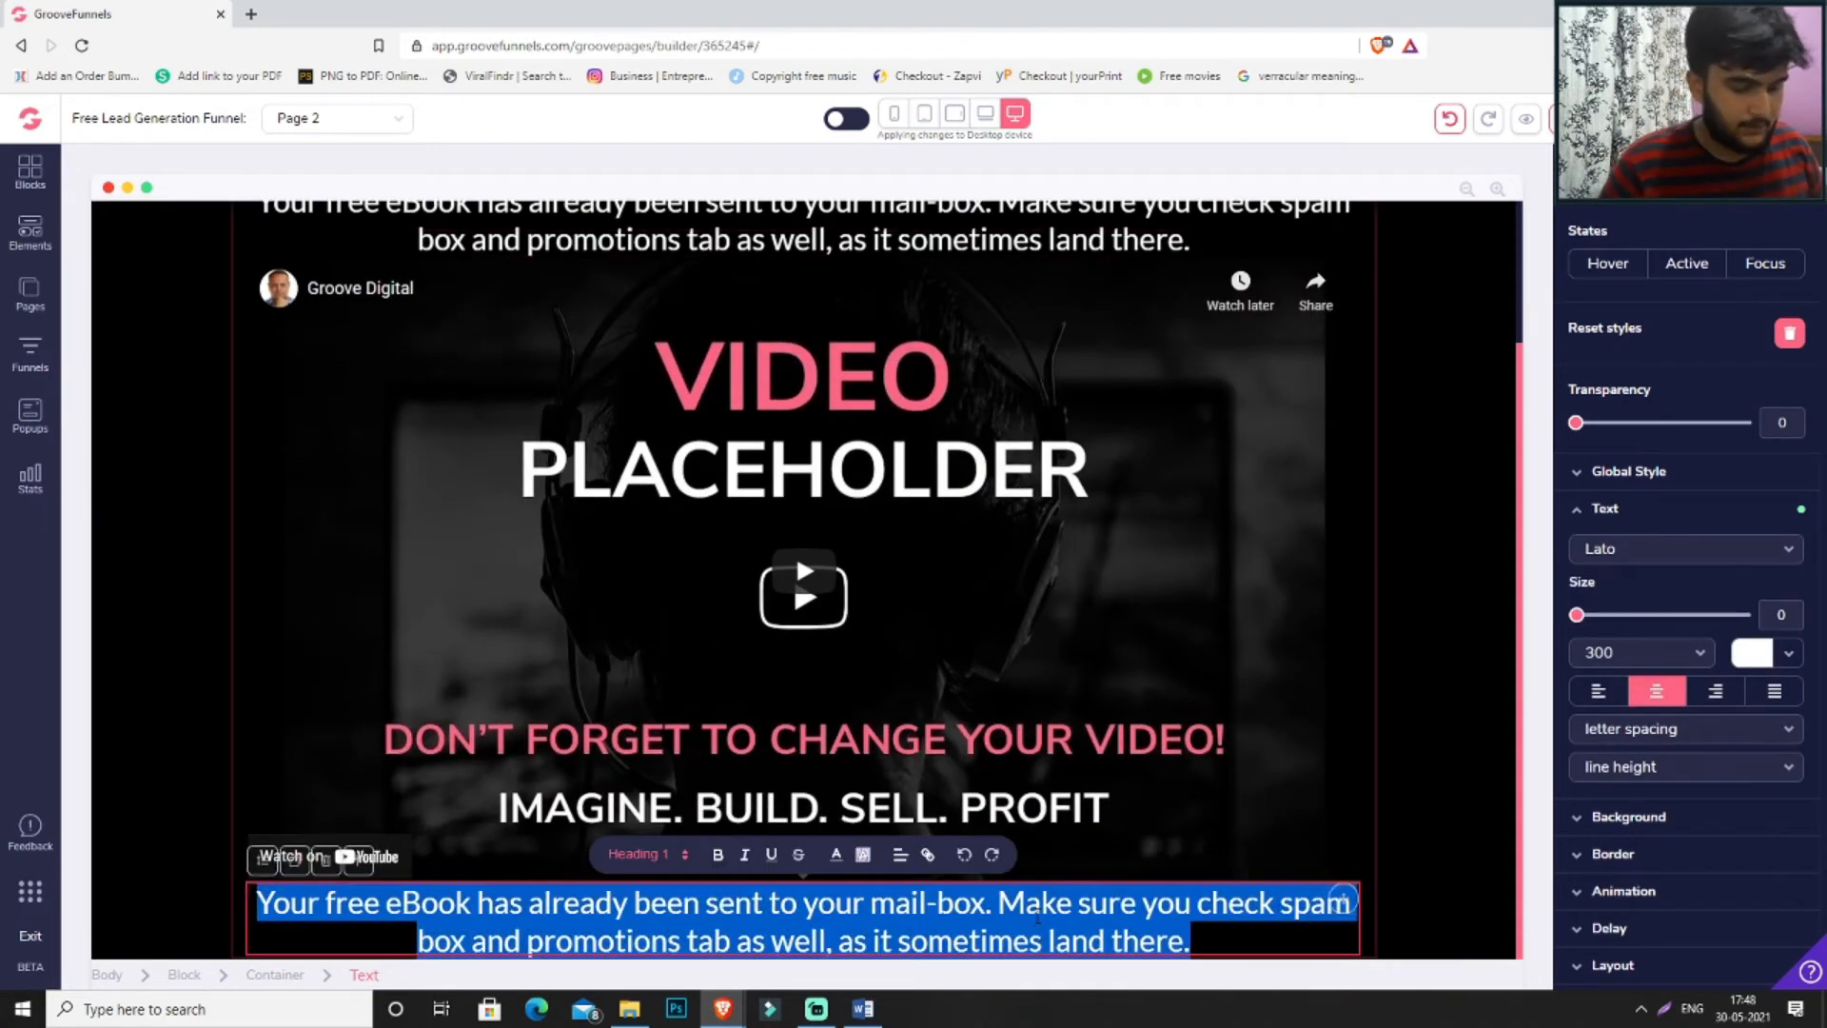
type("Subscribe to my YouTube Channel")
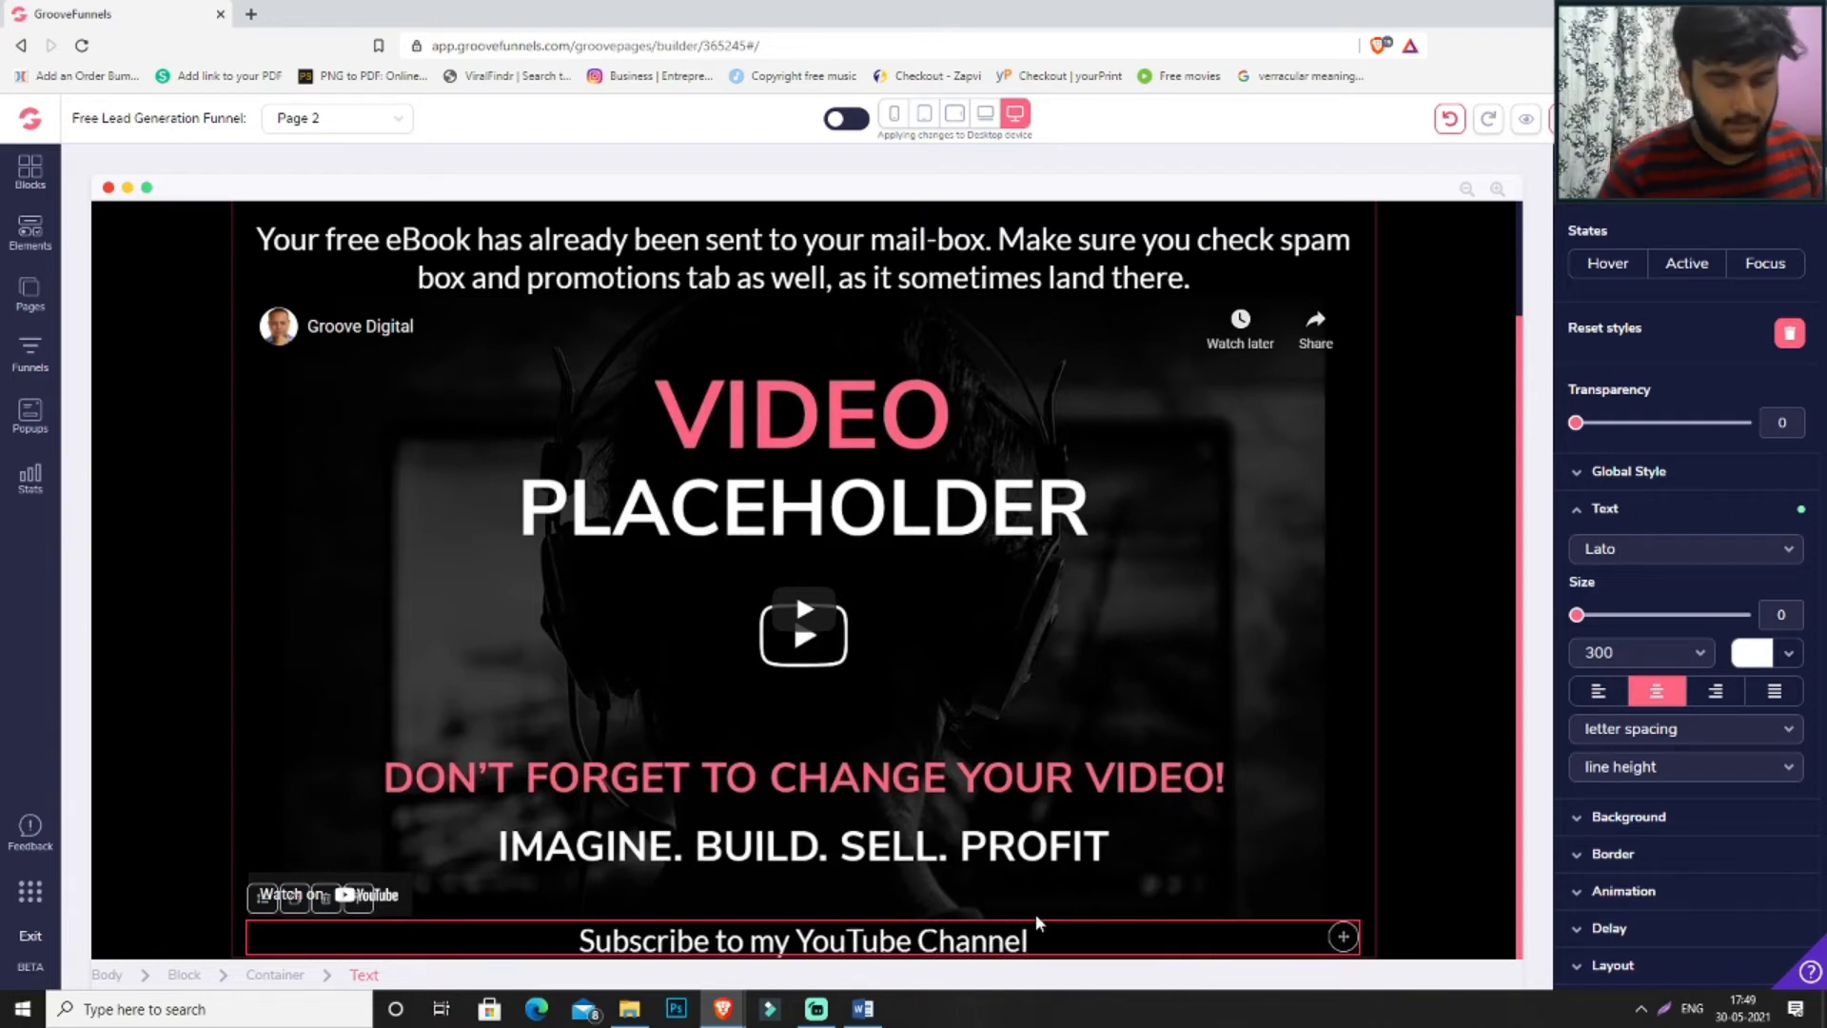
type(":")
key("ctrl+a")
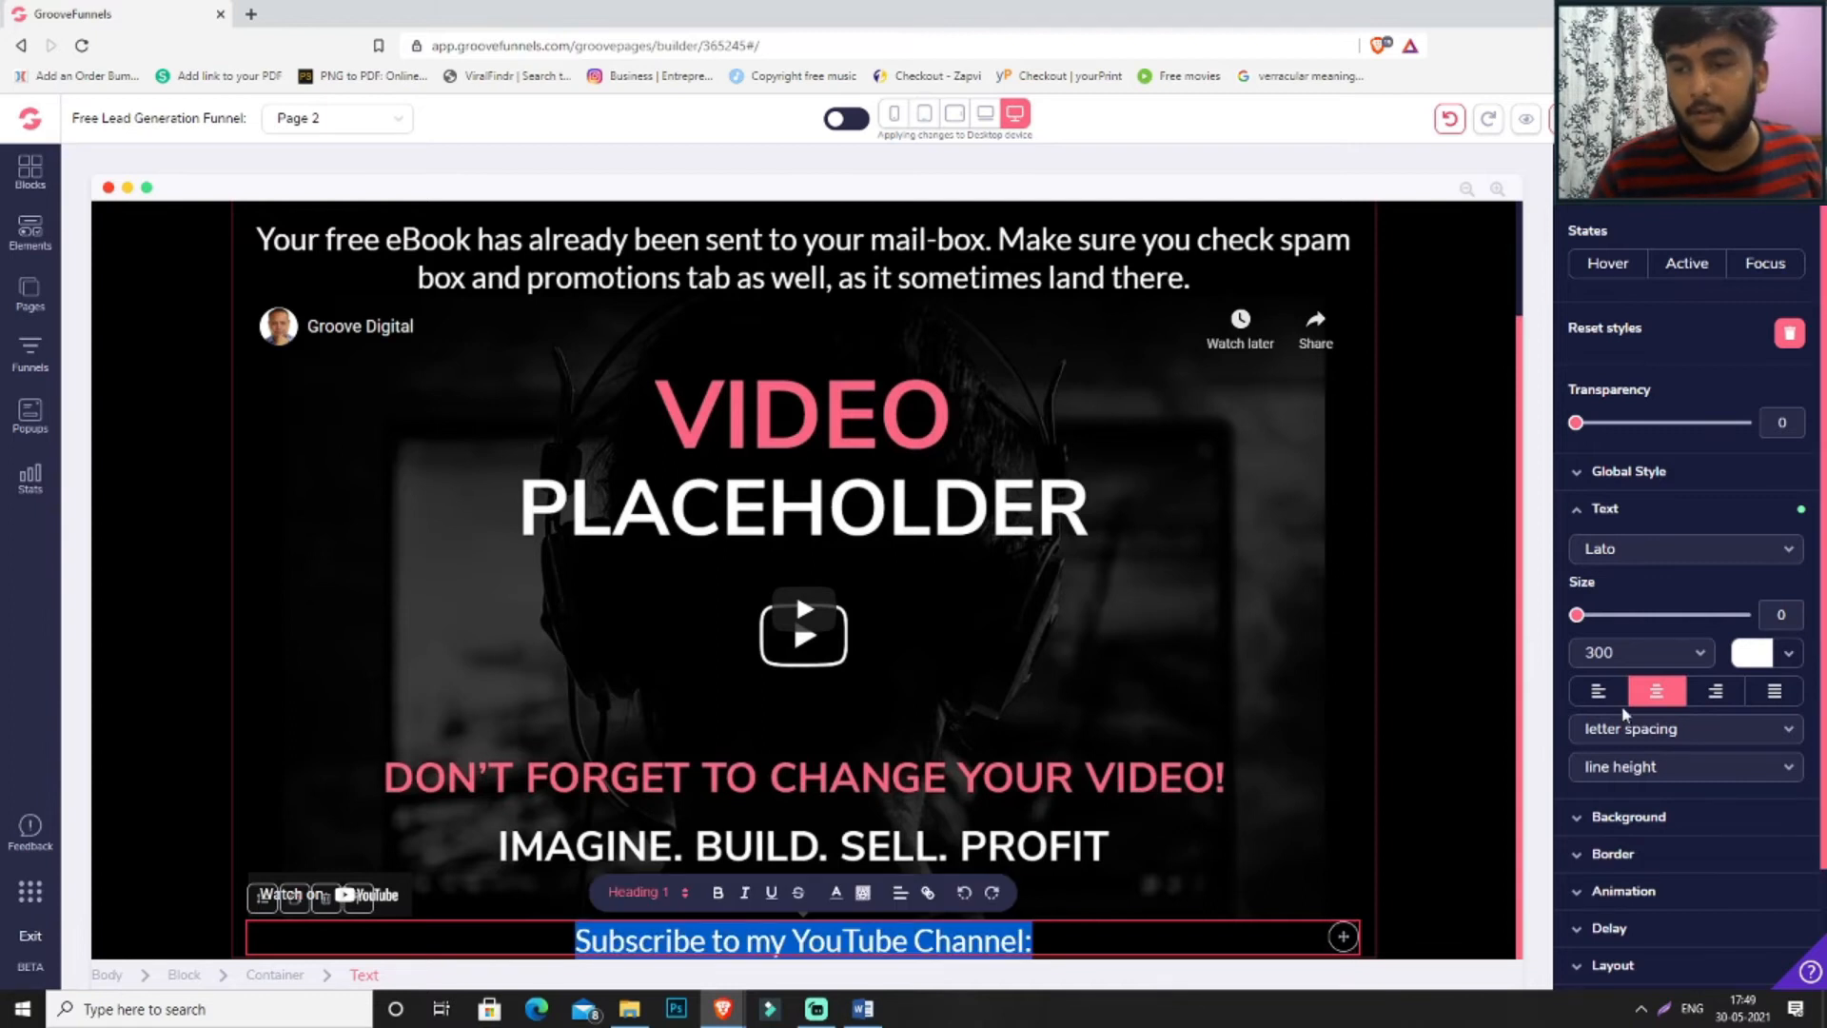
- Increase the spacing above the subscribe heading to separate it from the video
scroll(1732, 740, "down", 2)
left_click(1680, 868)
scroll(1730, 758, "down", 2)
left_click(1687, 698)
left_click_drag(1579, 890, 1622, 888)
left_click(1430, 511)
- Add a 2px white border on all sides of the video
left_click(1031, 471)
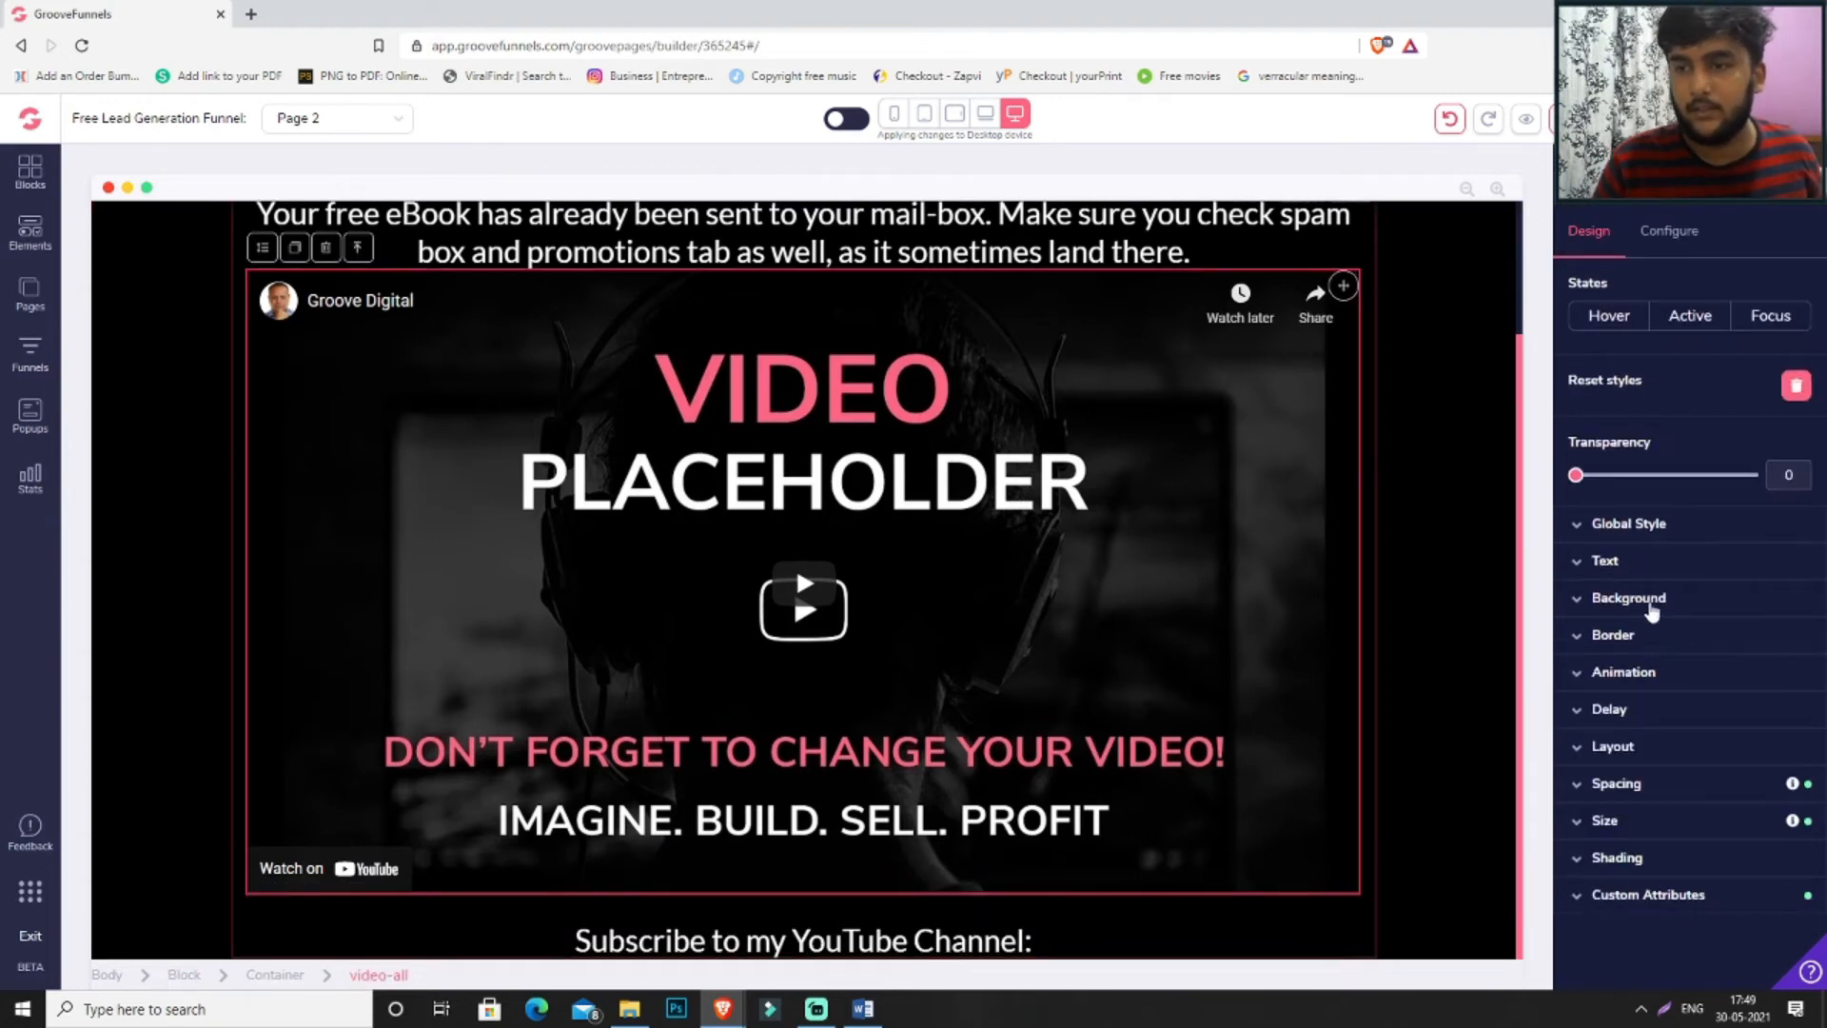
left_click(1630, 646)
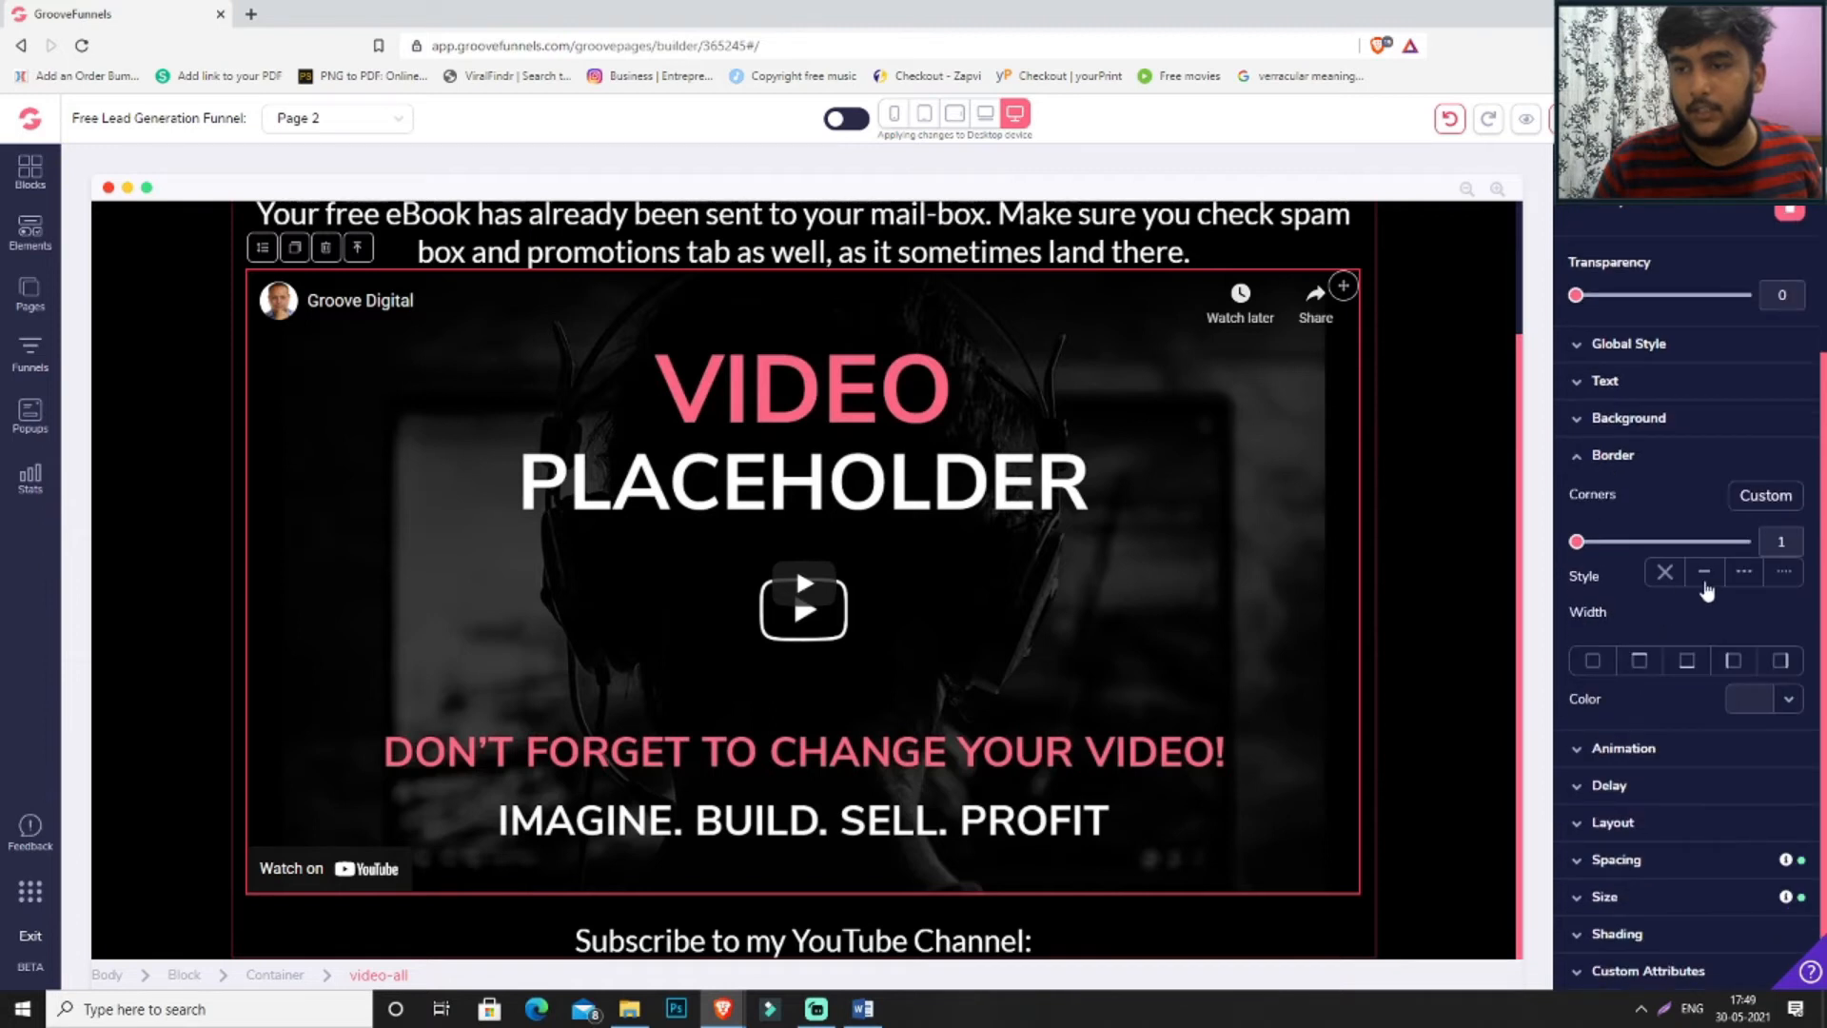
left_click(1593, 661)
left_click(1703, 660)
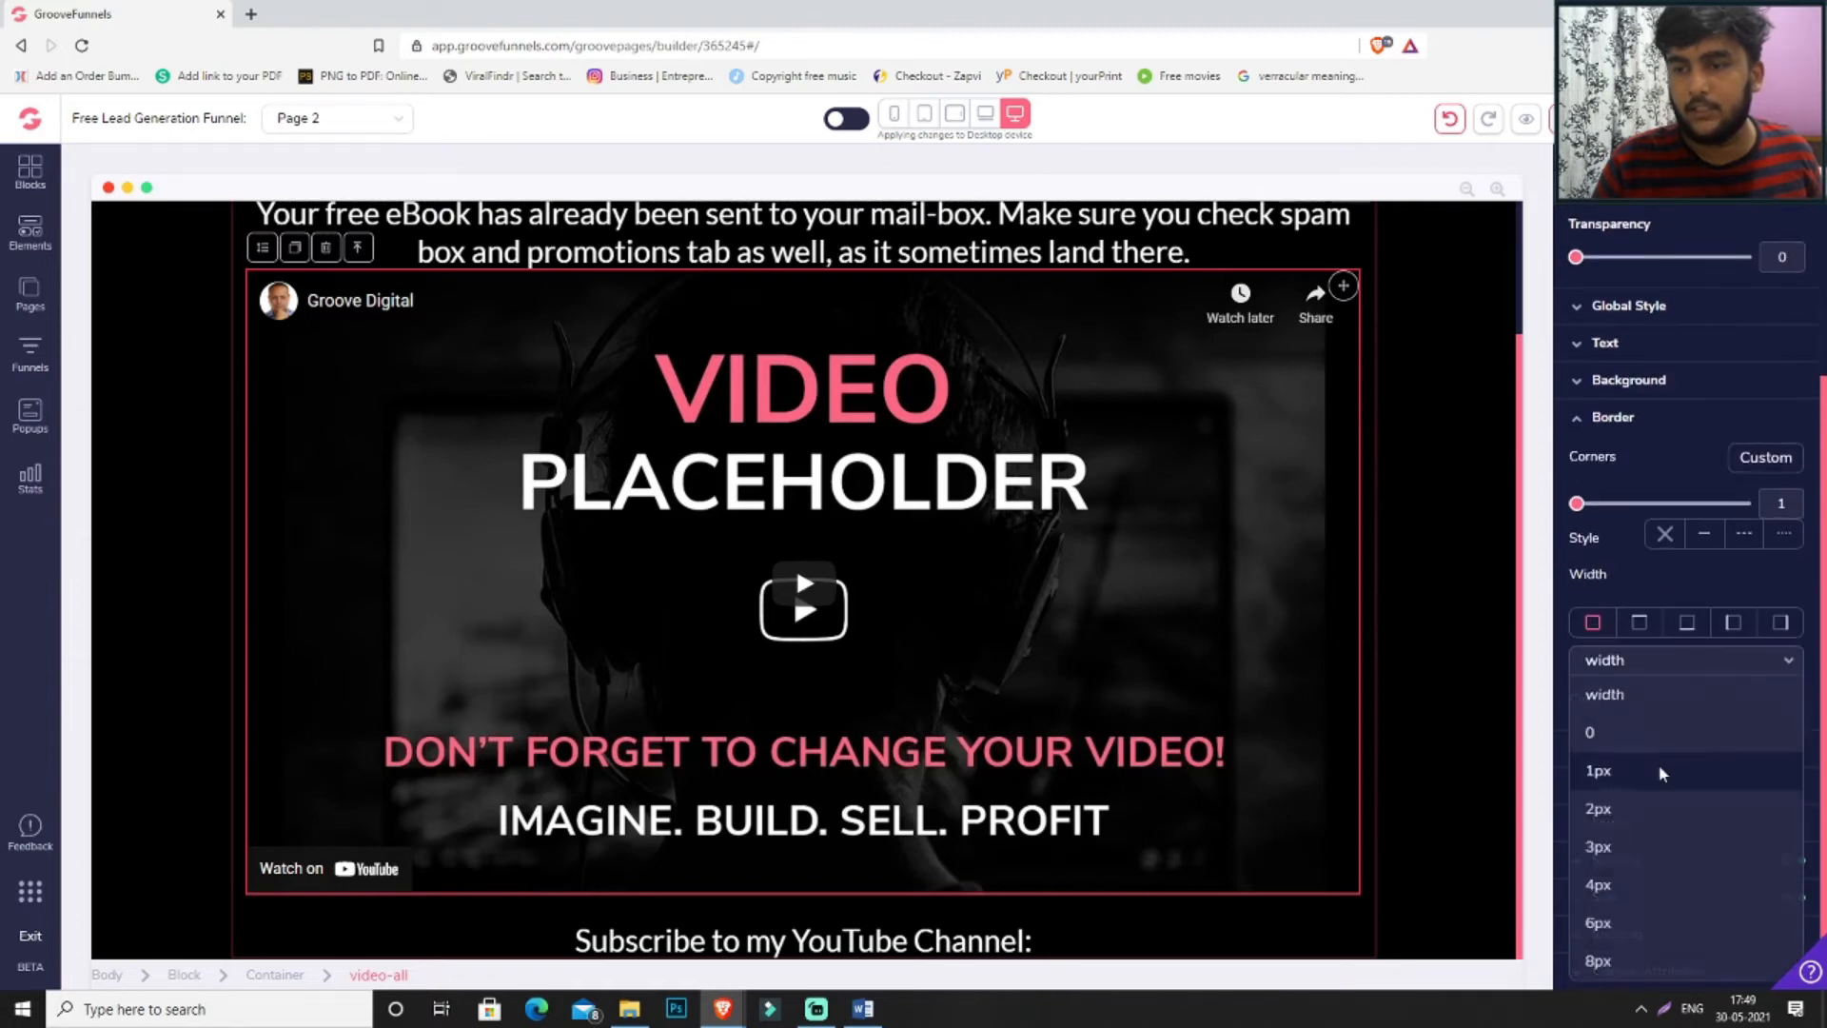
left_click(1639, 824)
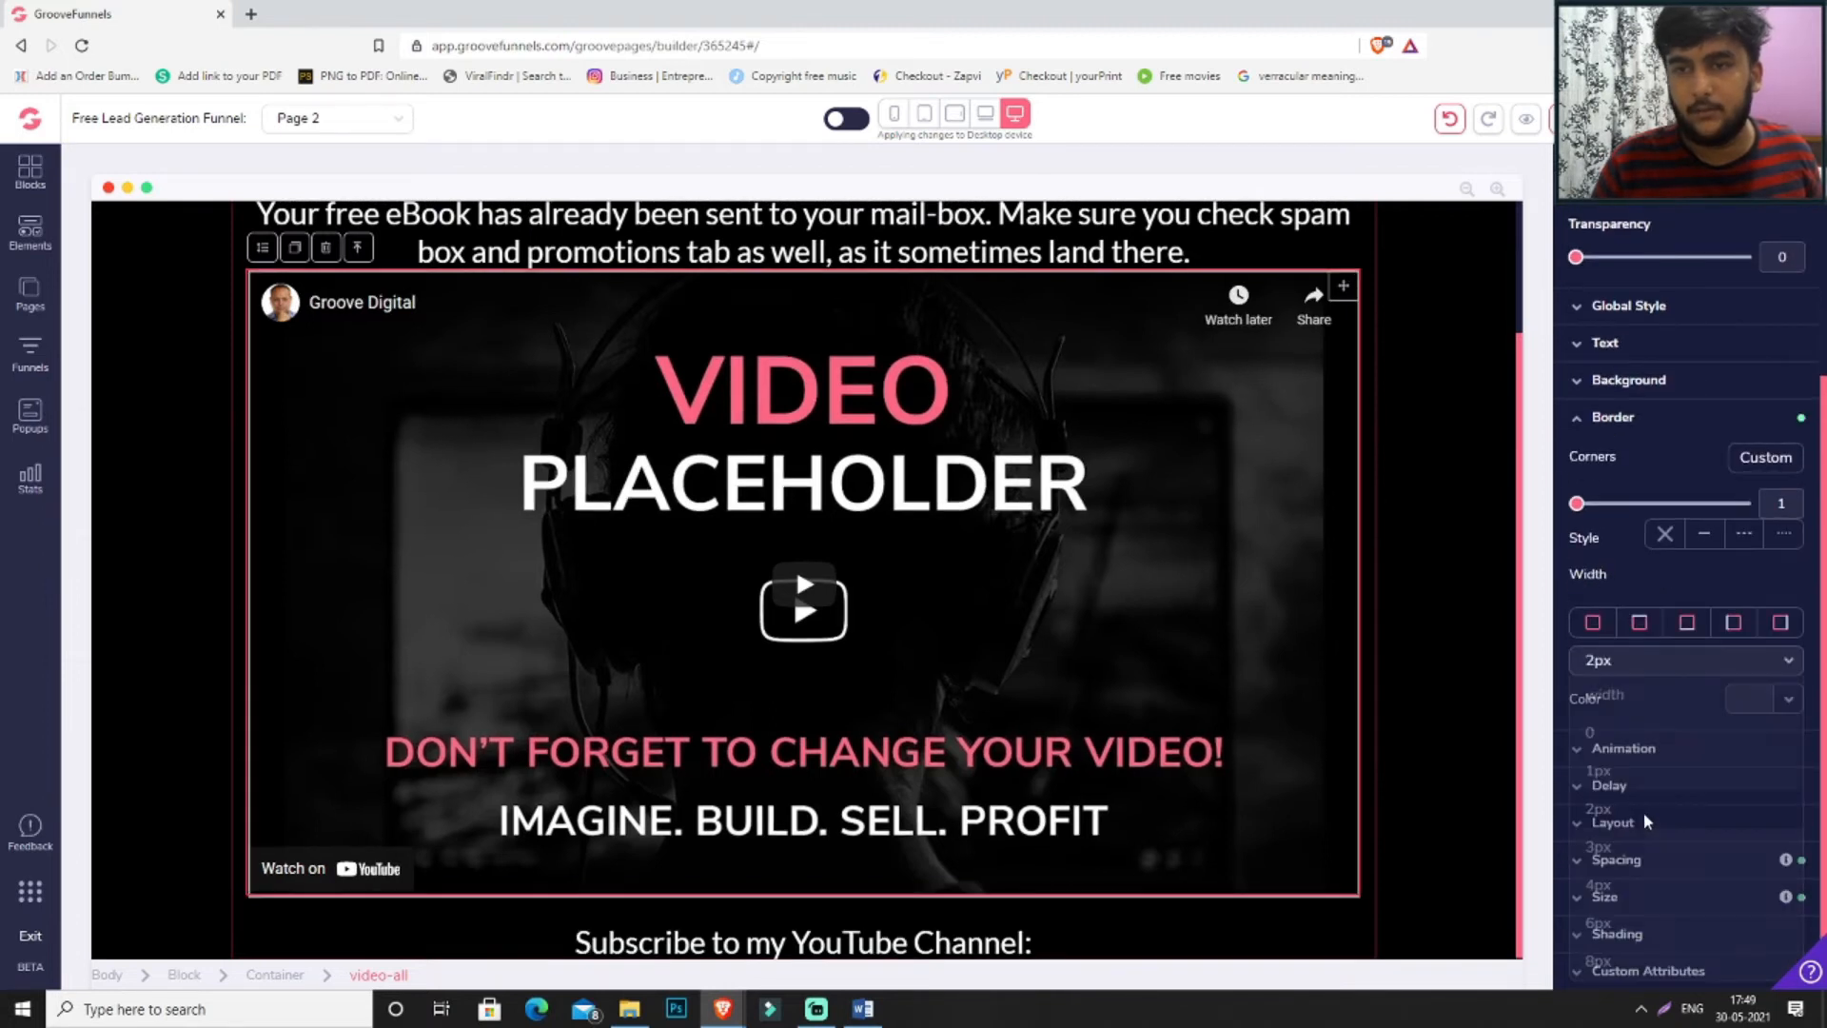
left_click(1742, 710)
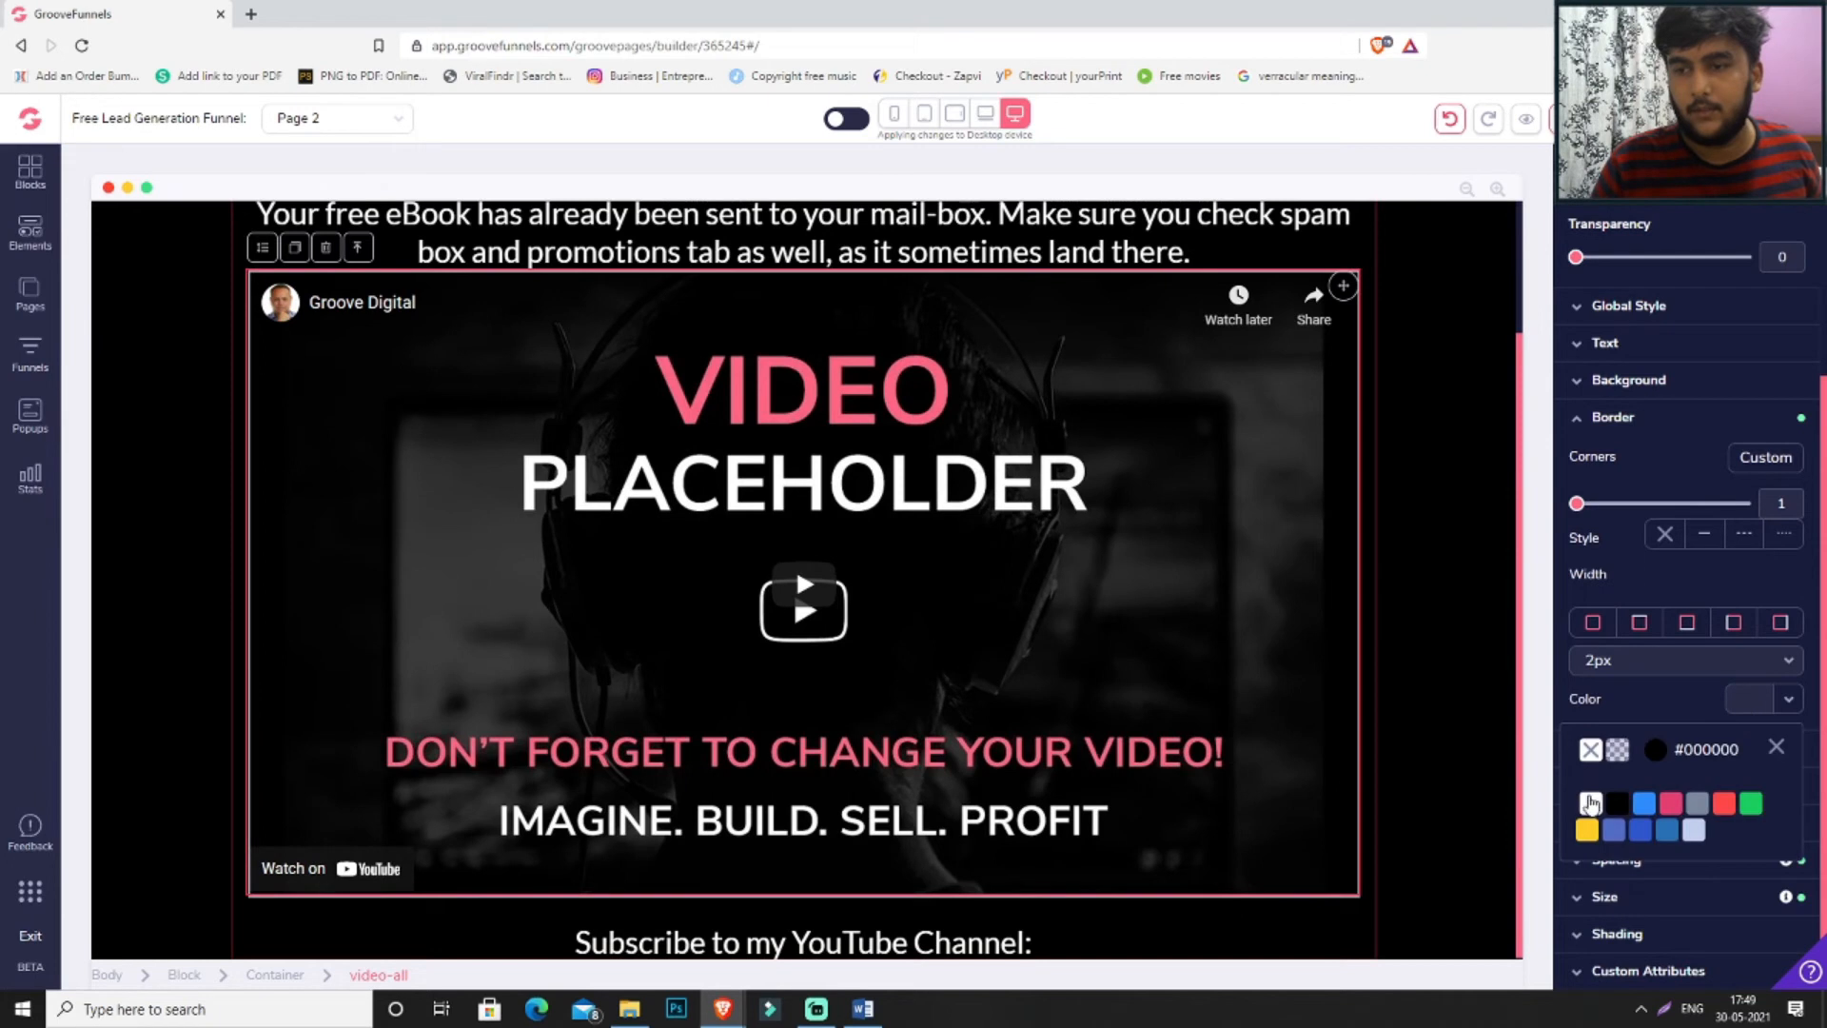
left_click(1432, 602)
scroll(1198, 439, "up", 2)
scroll(1196, 436, "down", 2)
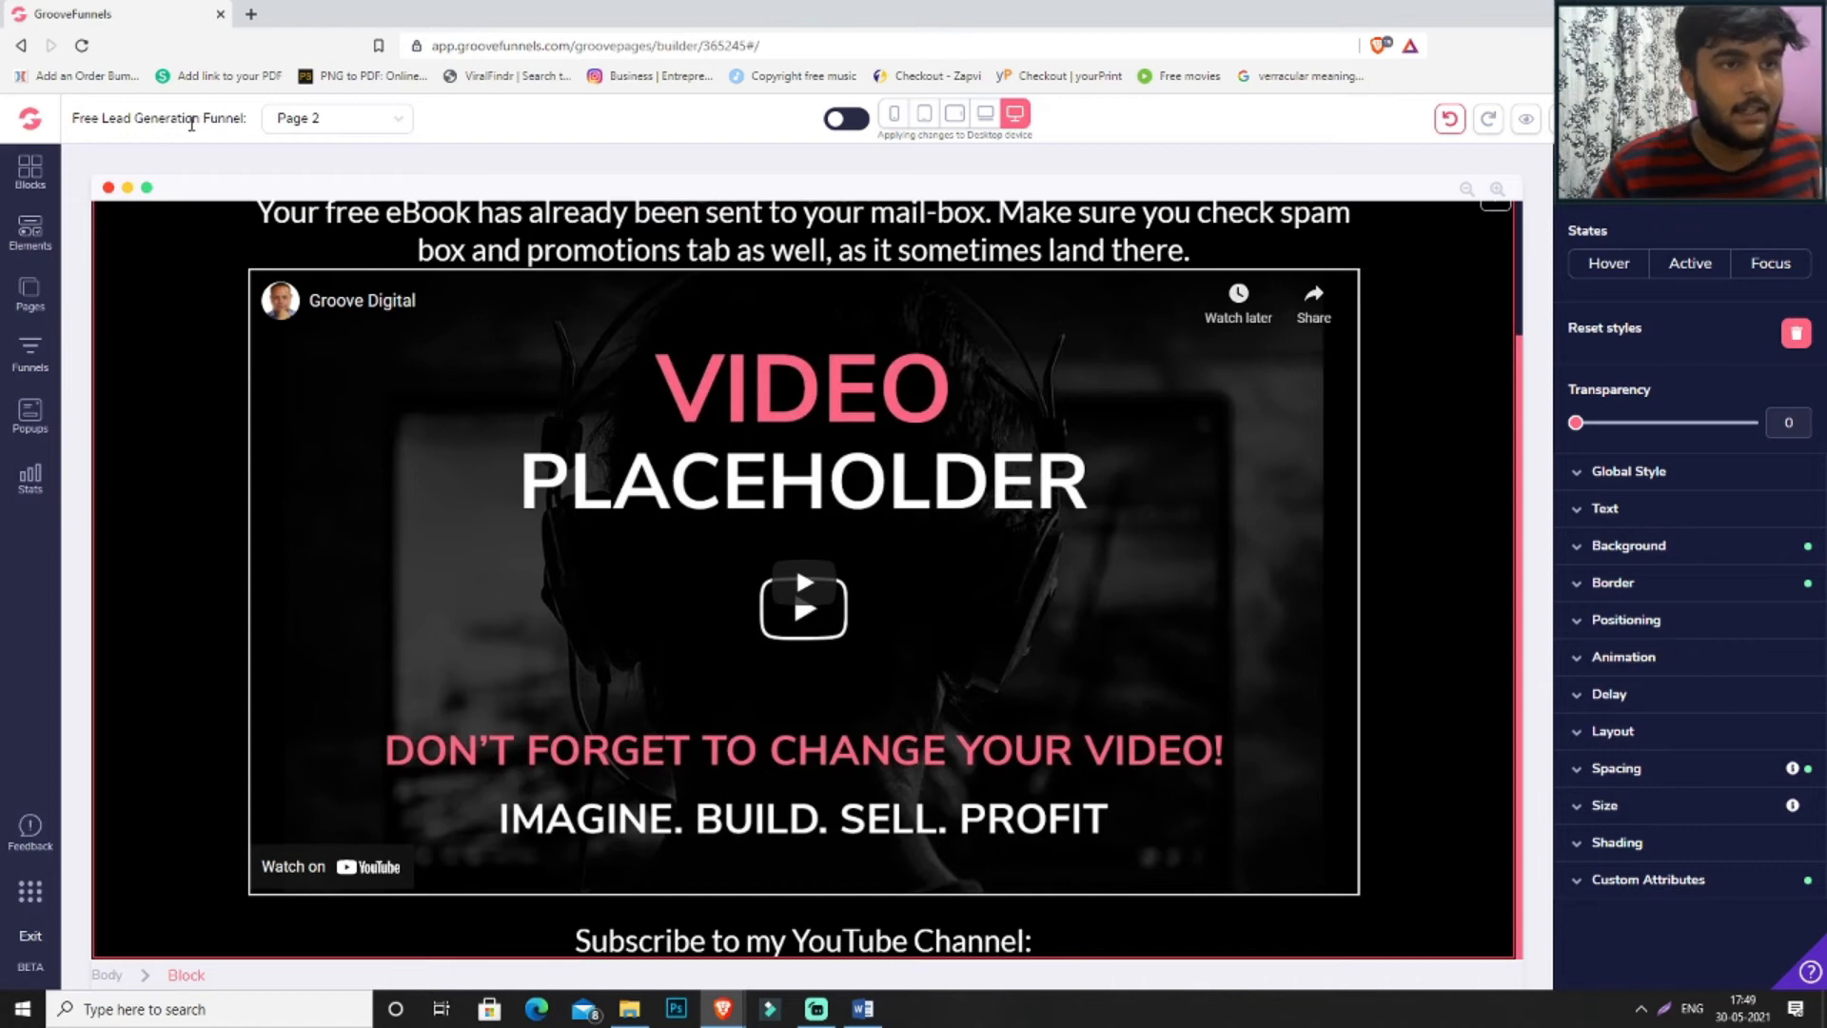
- Add a solid button element below the "Subscribe to my YouTube Channel:" heading
left_click(30, 290)
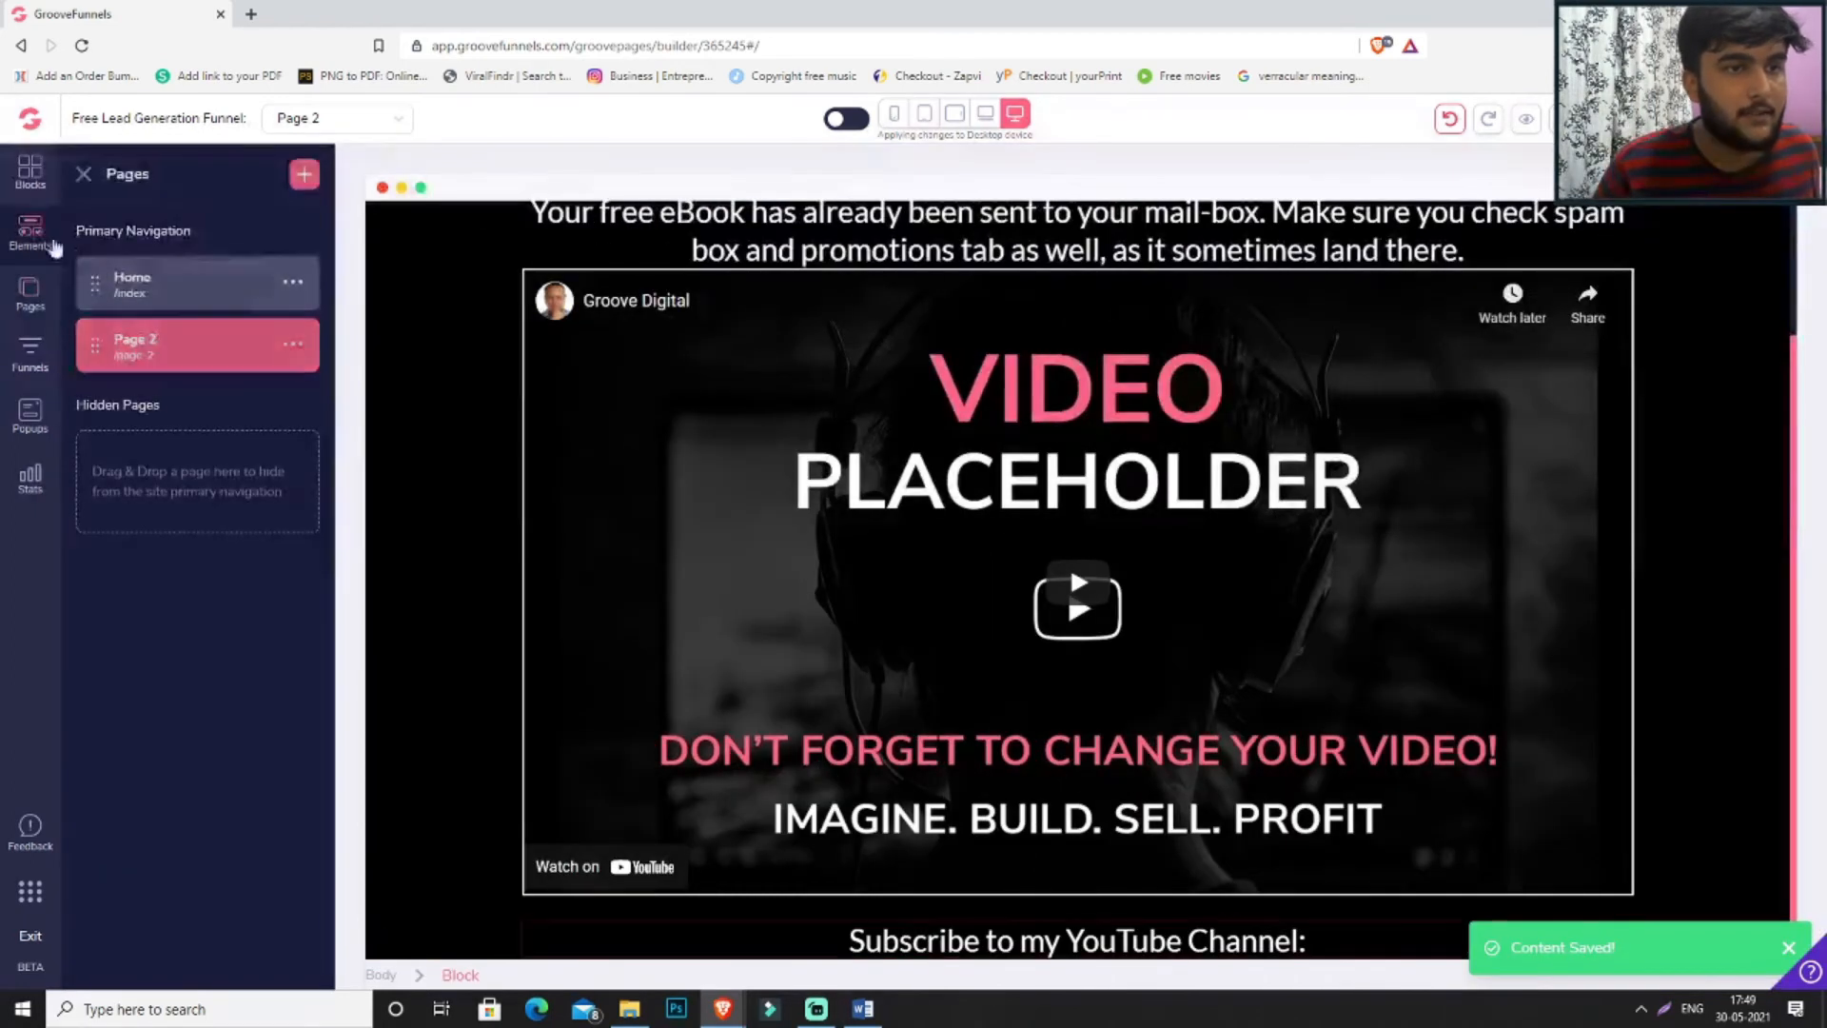
scroll(200, 380, "down", 5)
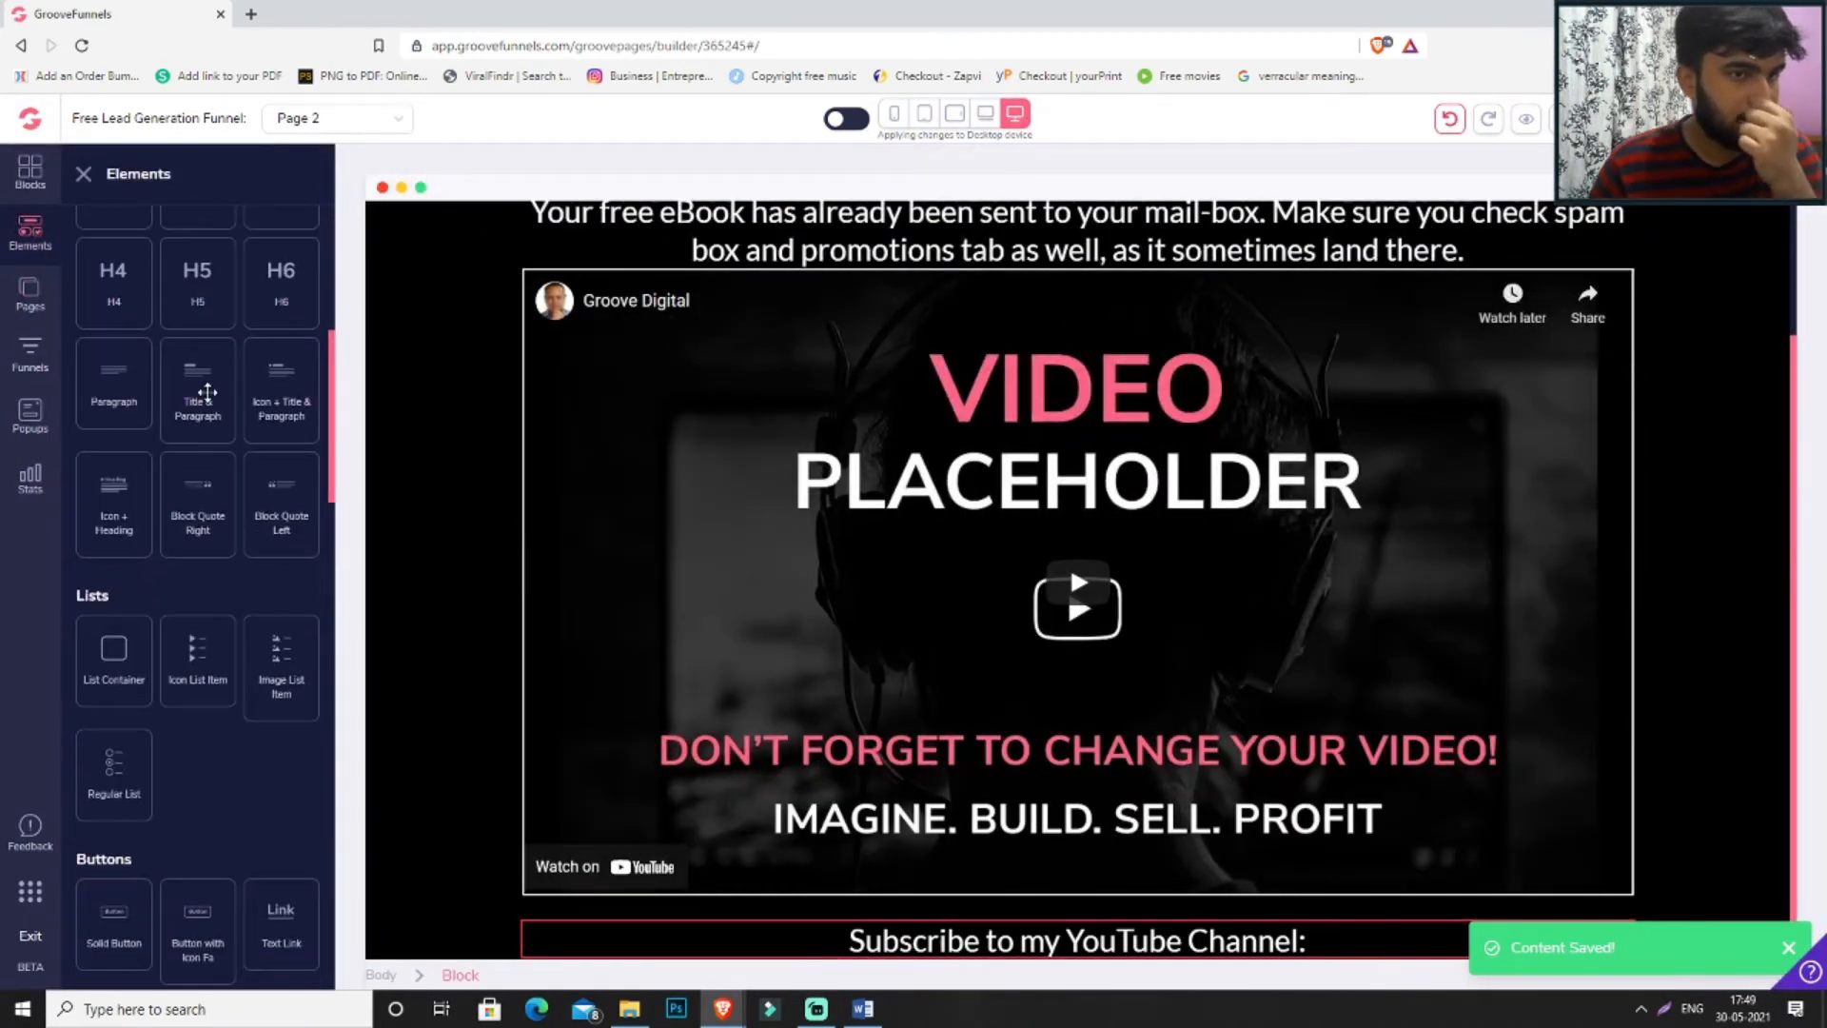
scroll(206, 393, "down", 2)
left_click_drag(113, 538, 1220, 925)
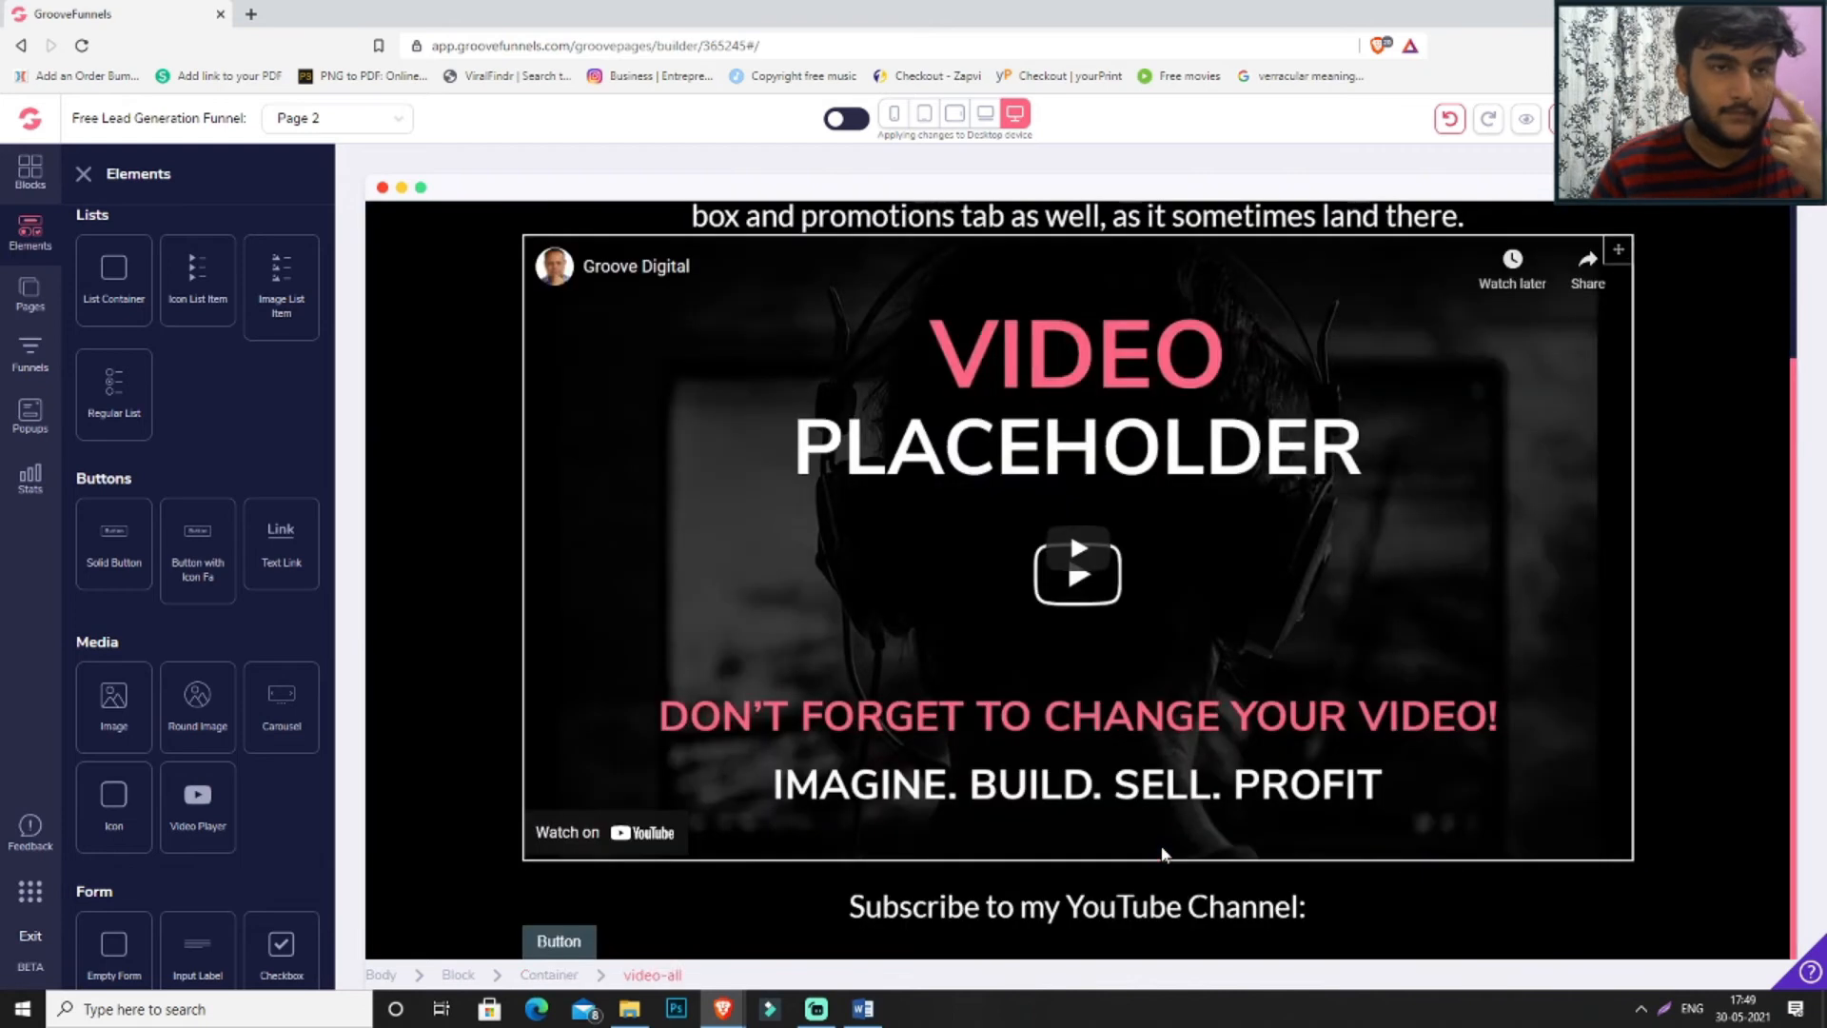
- Enter "Take me to your YouTube Channel" as the new button's text
left_click(559, 941)
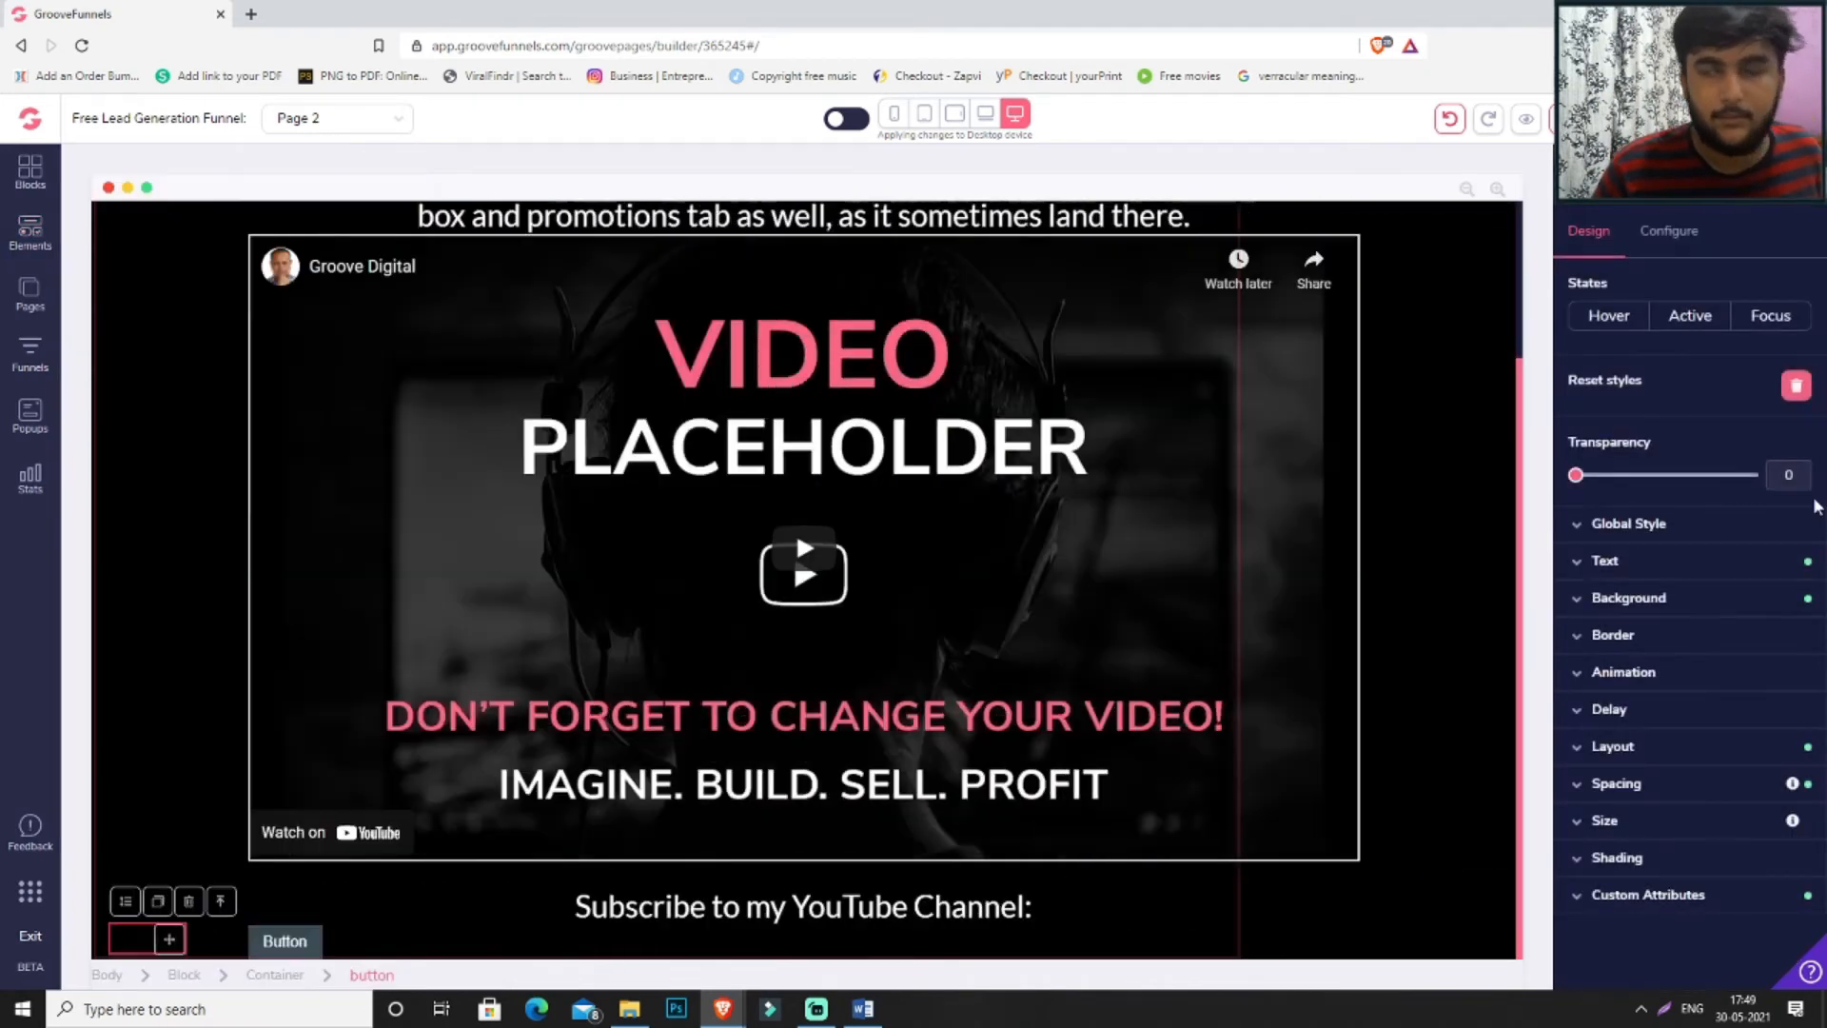
left_click(1671, 230)
double_click(1693, 329)
left_click(1693, 333)
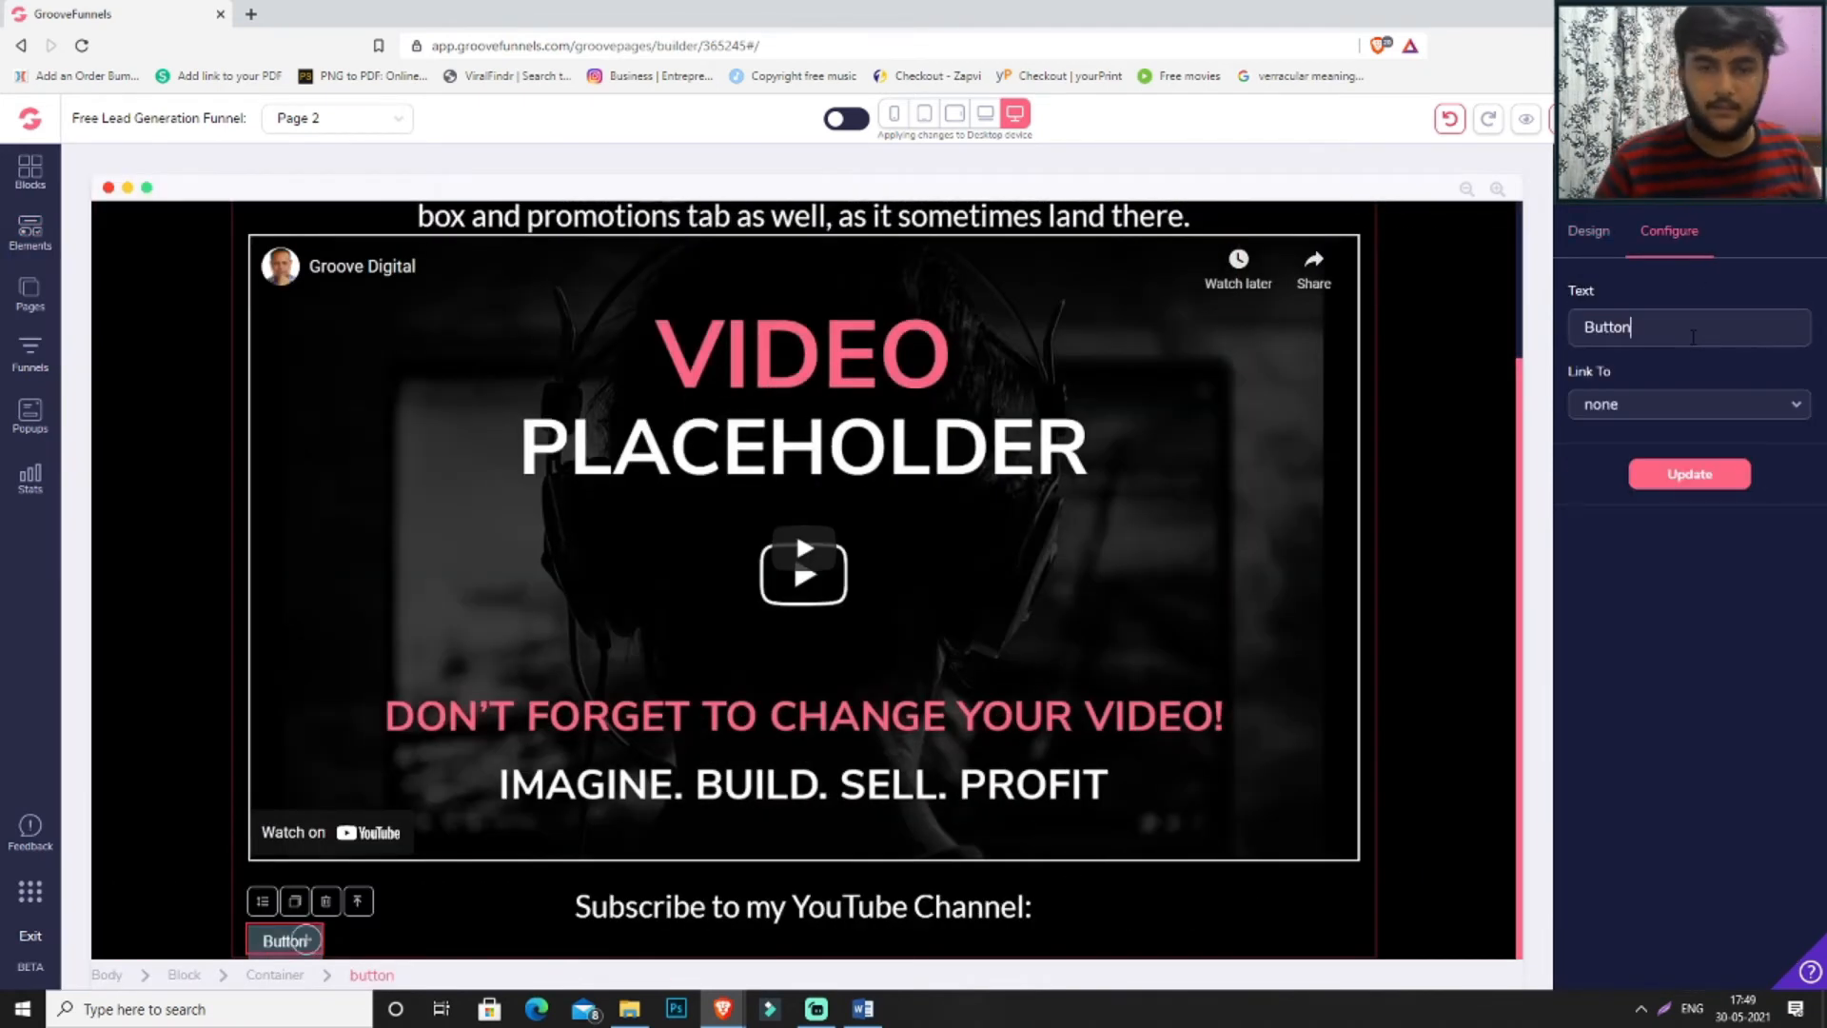
type("Take")
key("ctrl+a")
type("Ta")
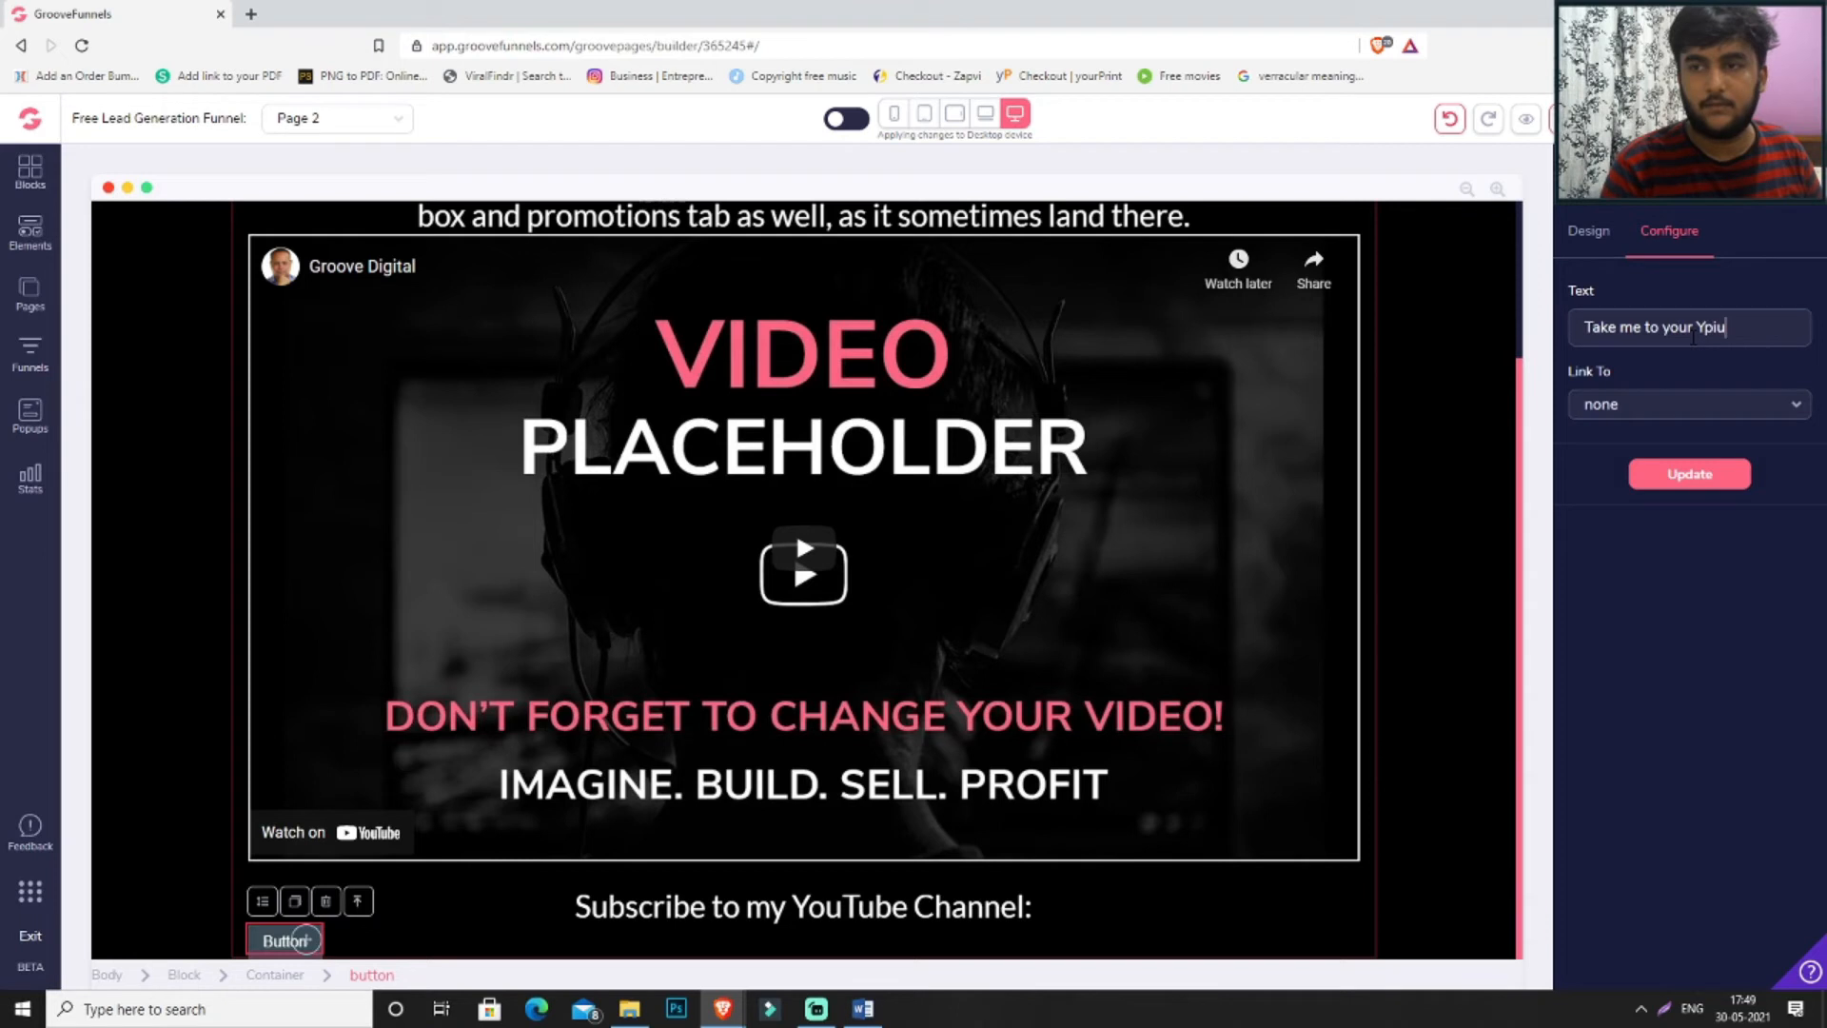
type("ke me to your YouTub")
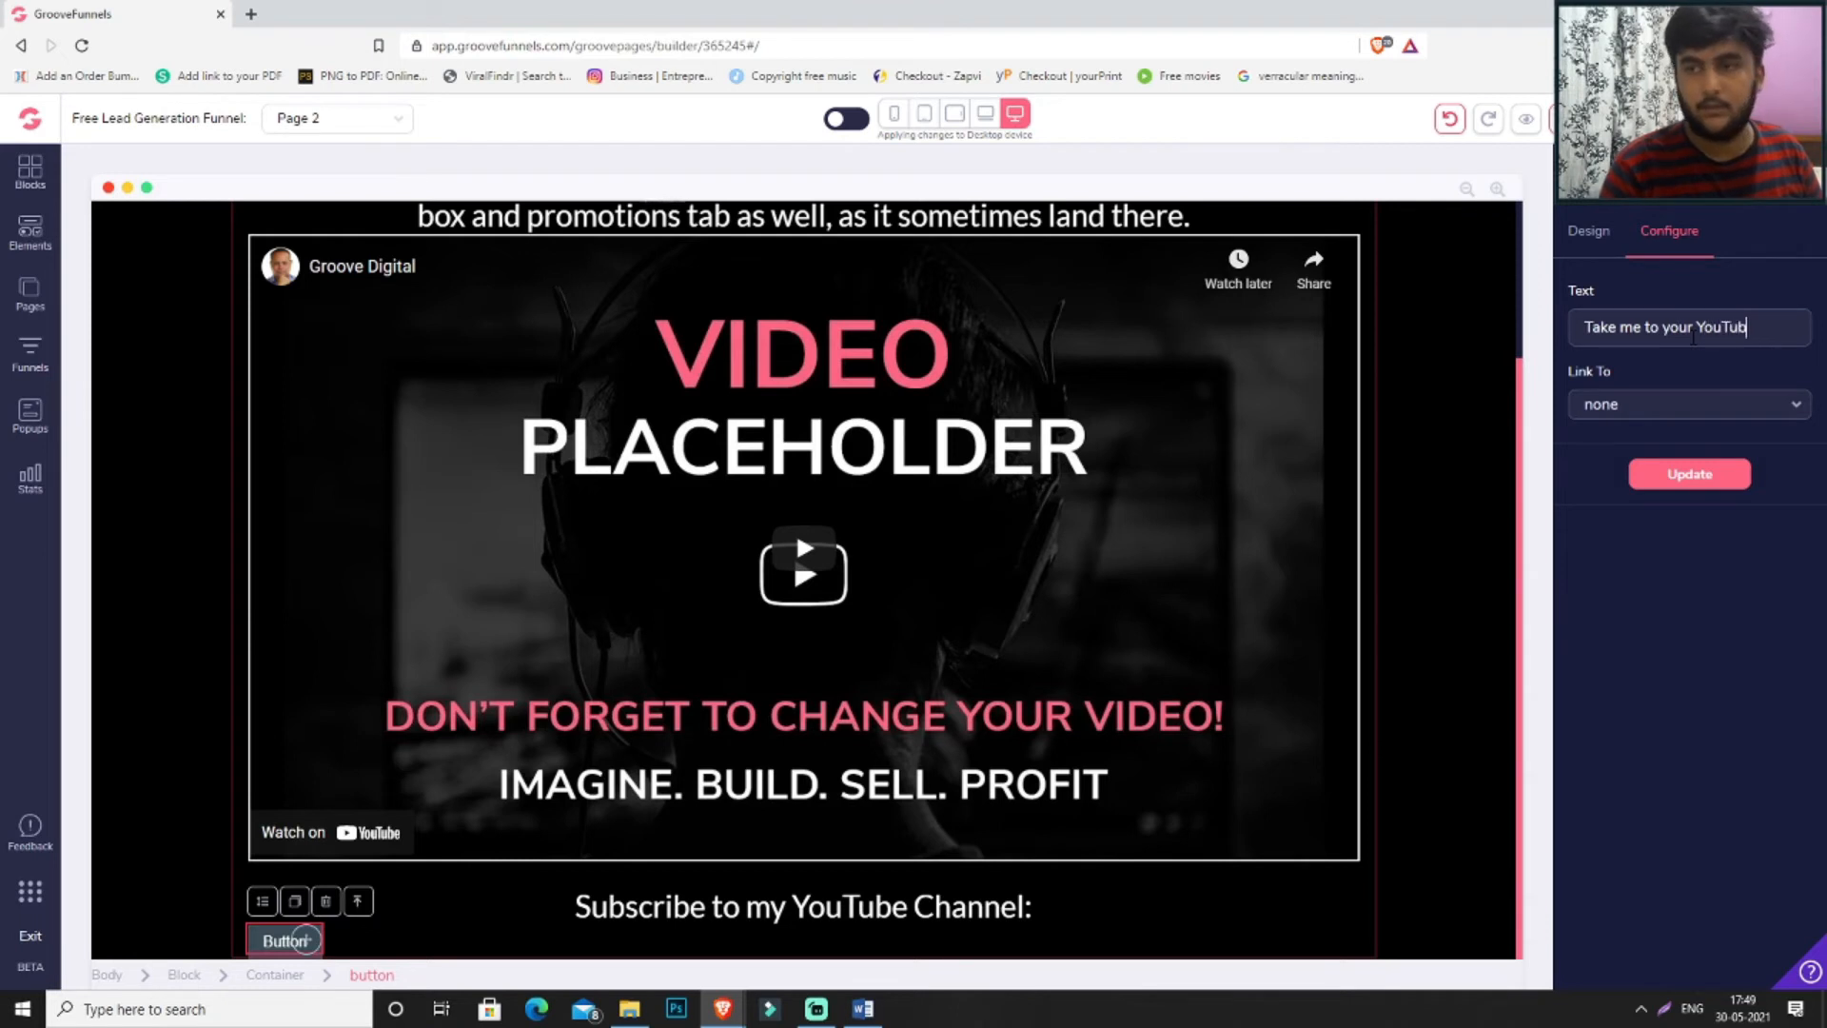
type("e Channel")
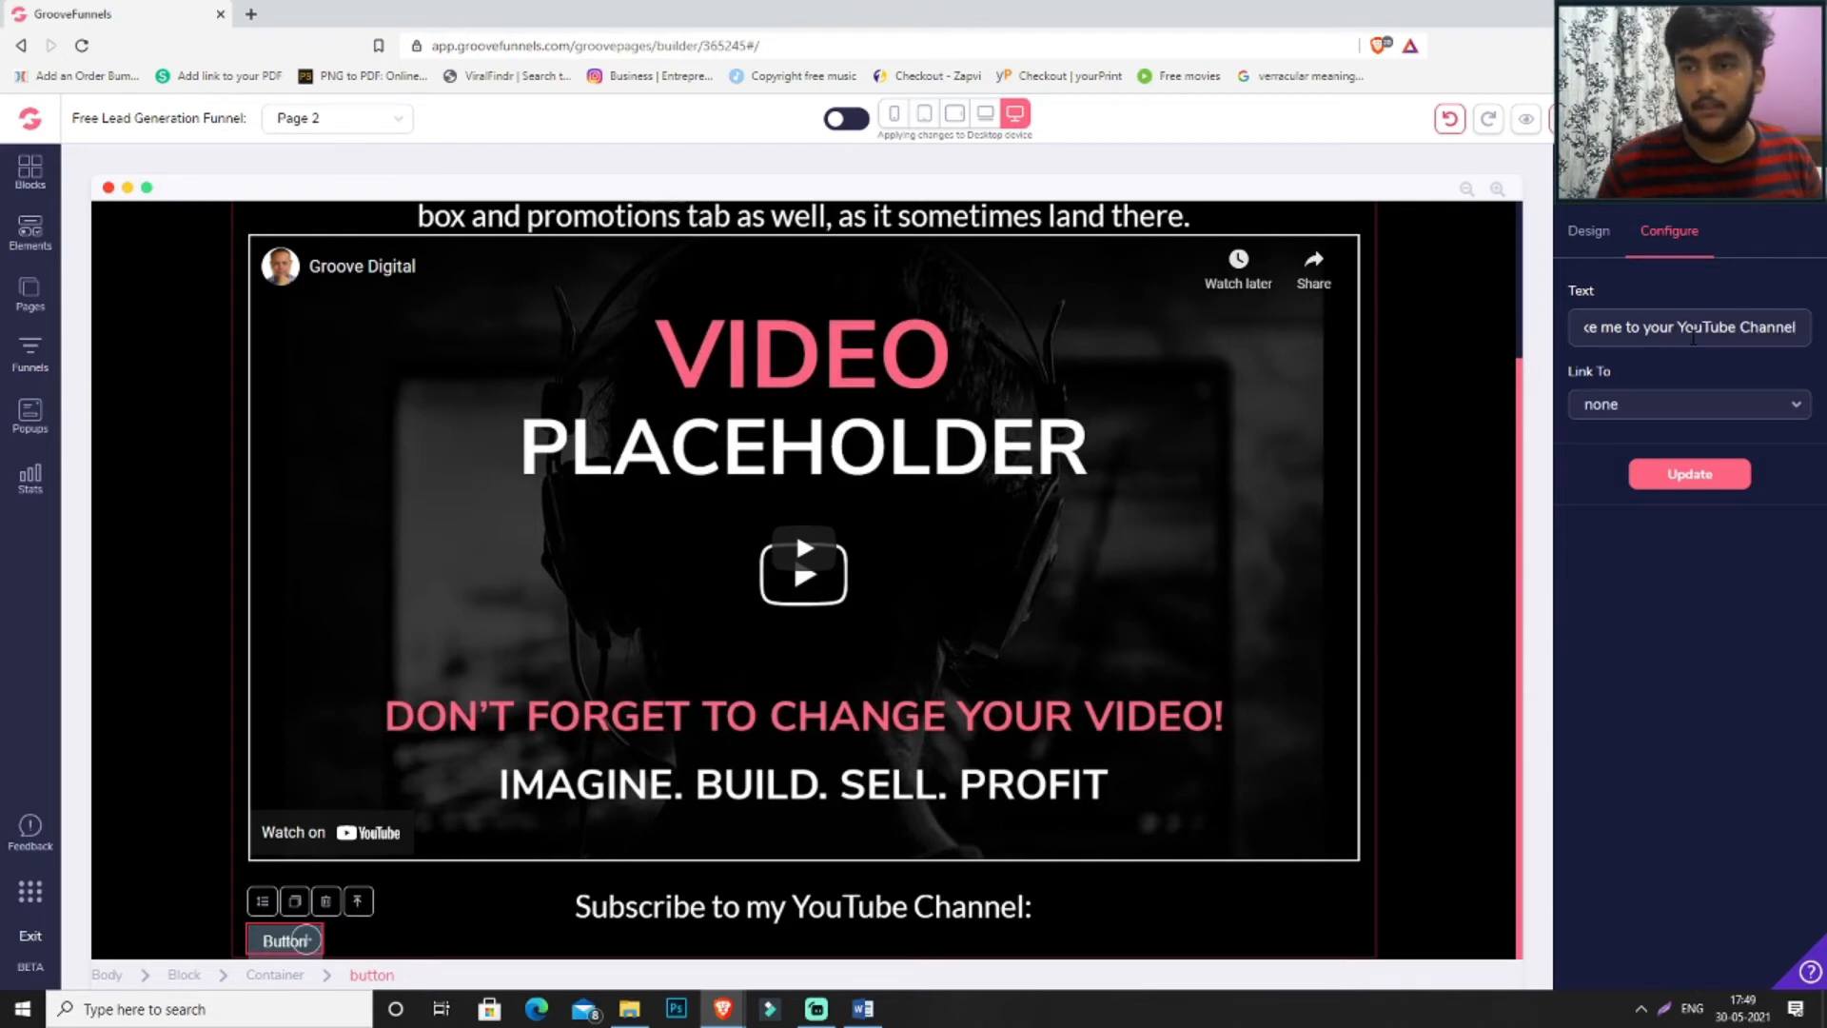
- Set the button's link type to URL and copy the Digimuz channel's address from YouTube in a new browser tab
left_click(1701, 406)
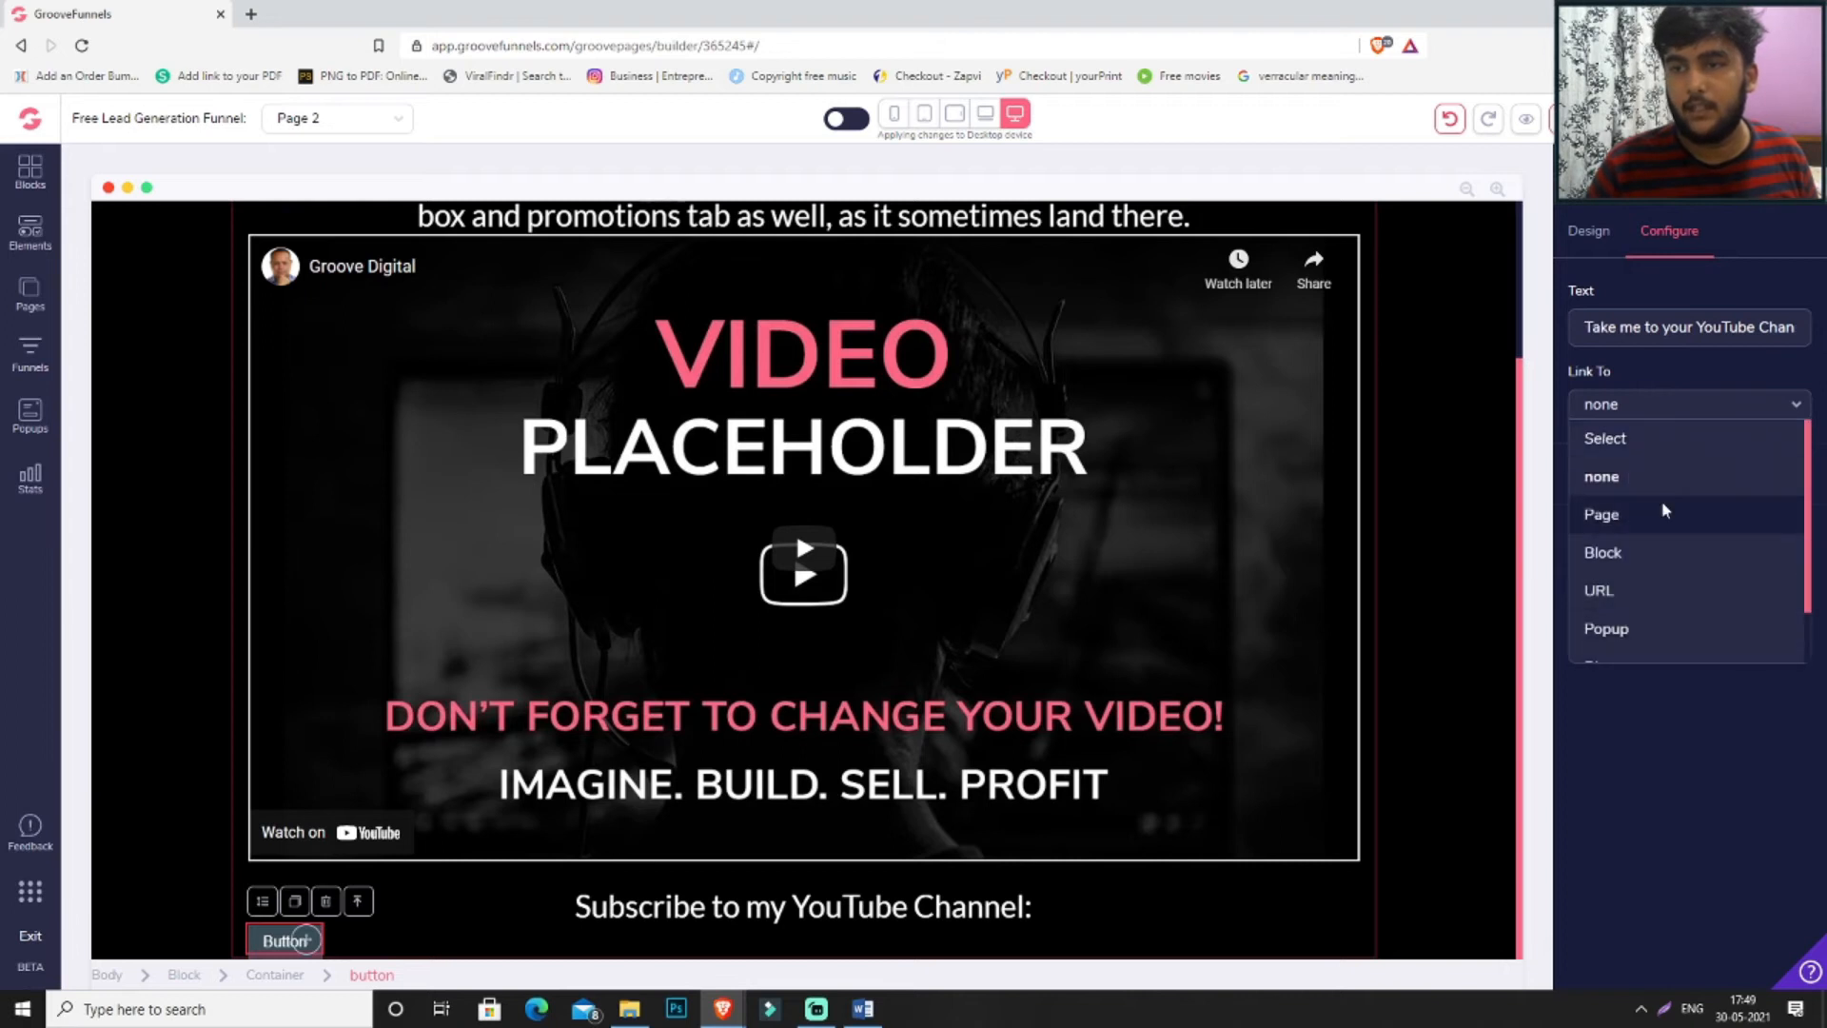
left_click(1650, 598)
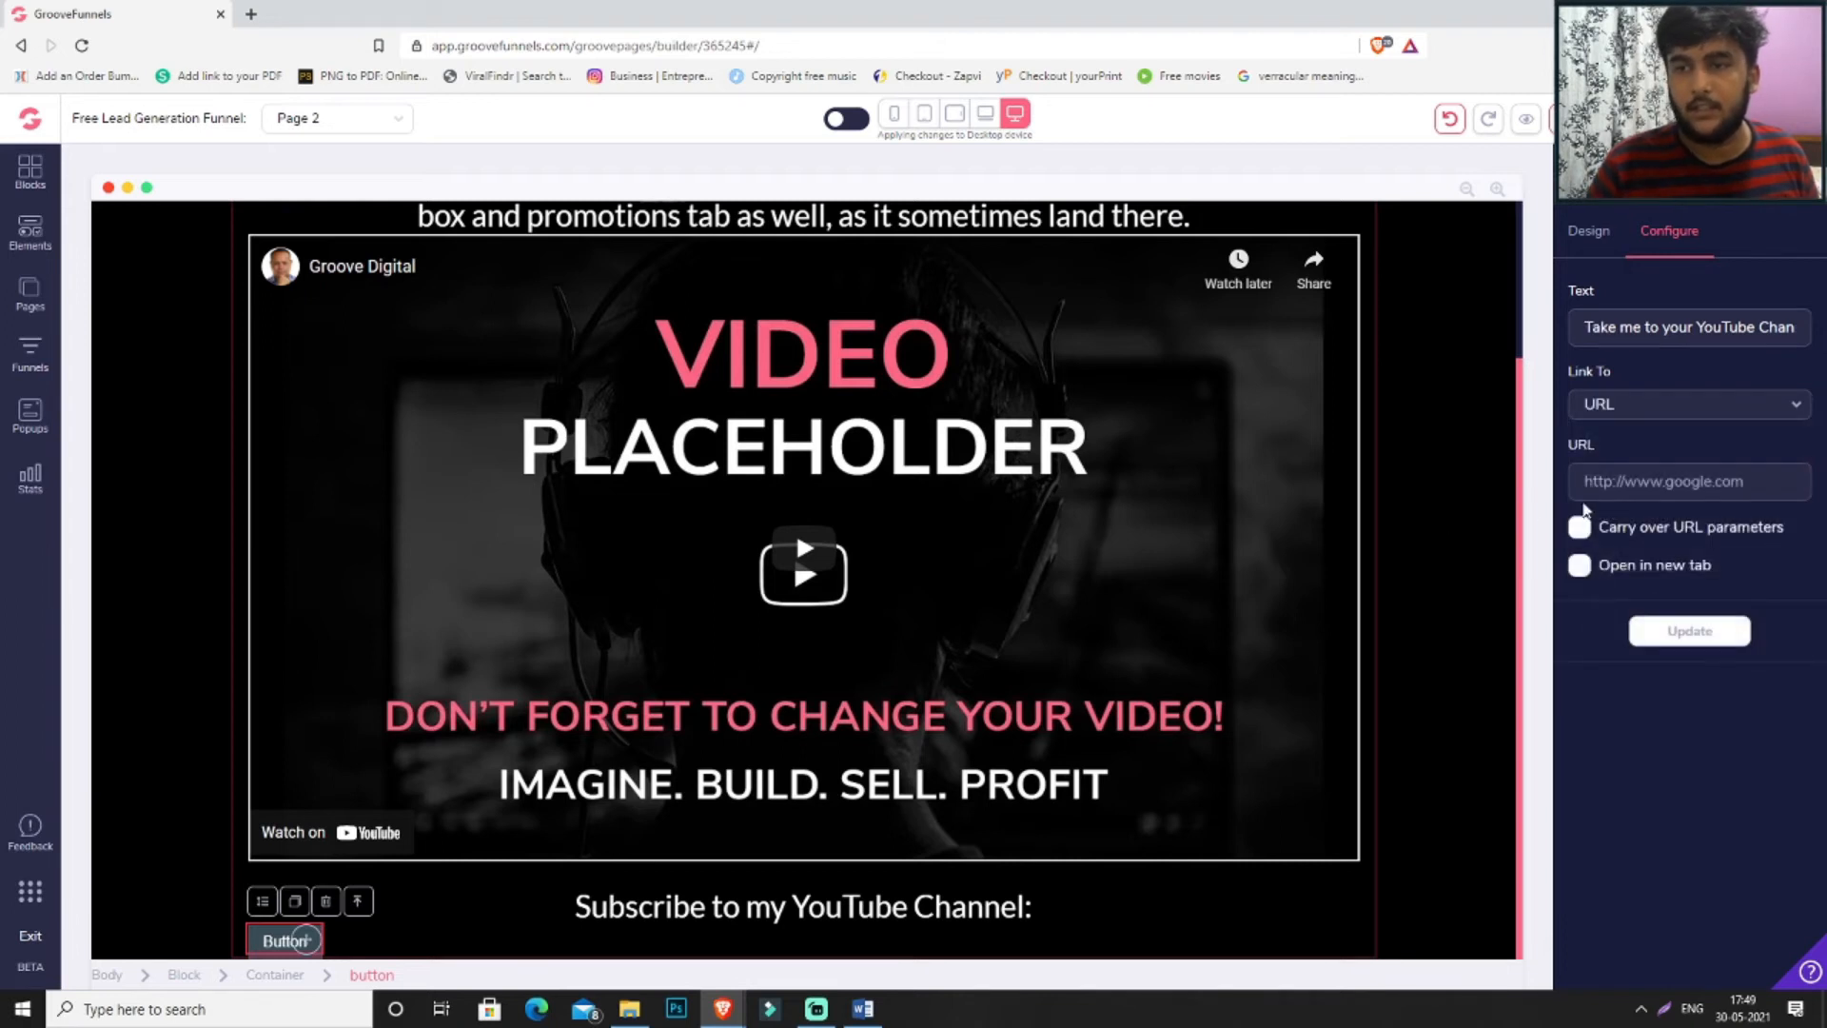
left_click(252, 14)
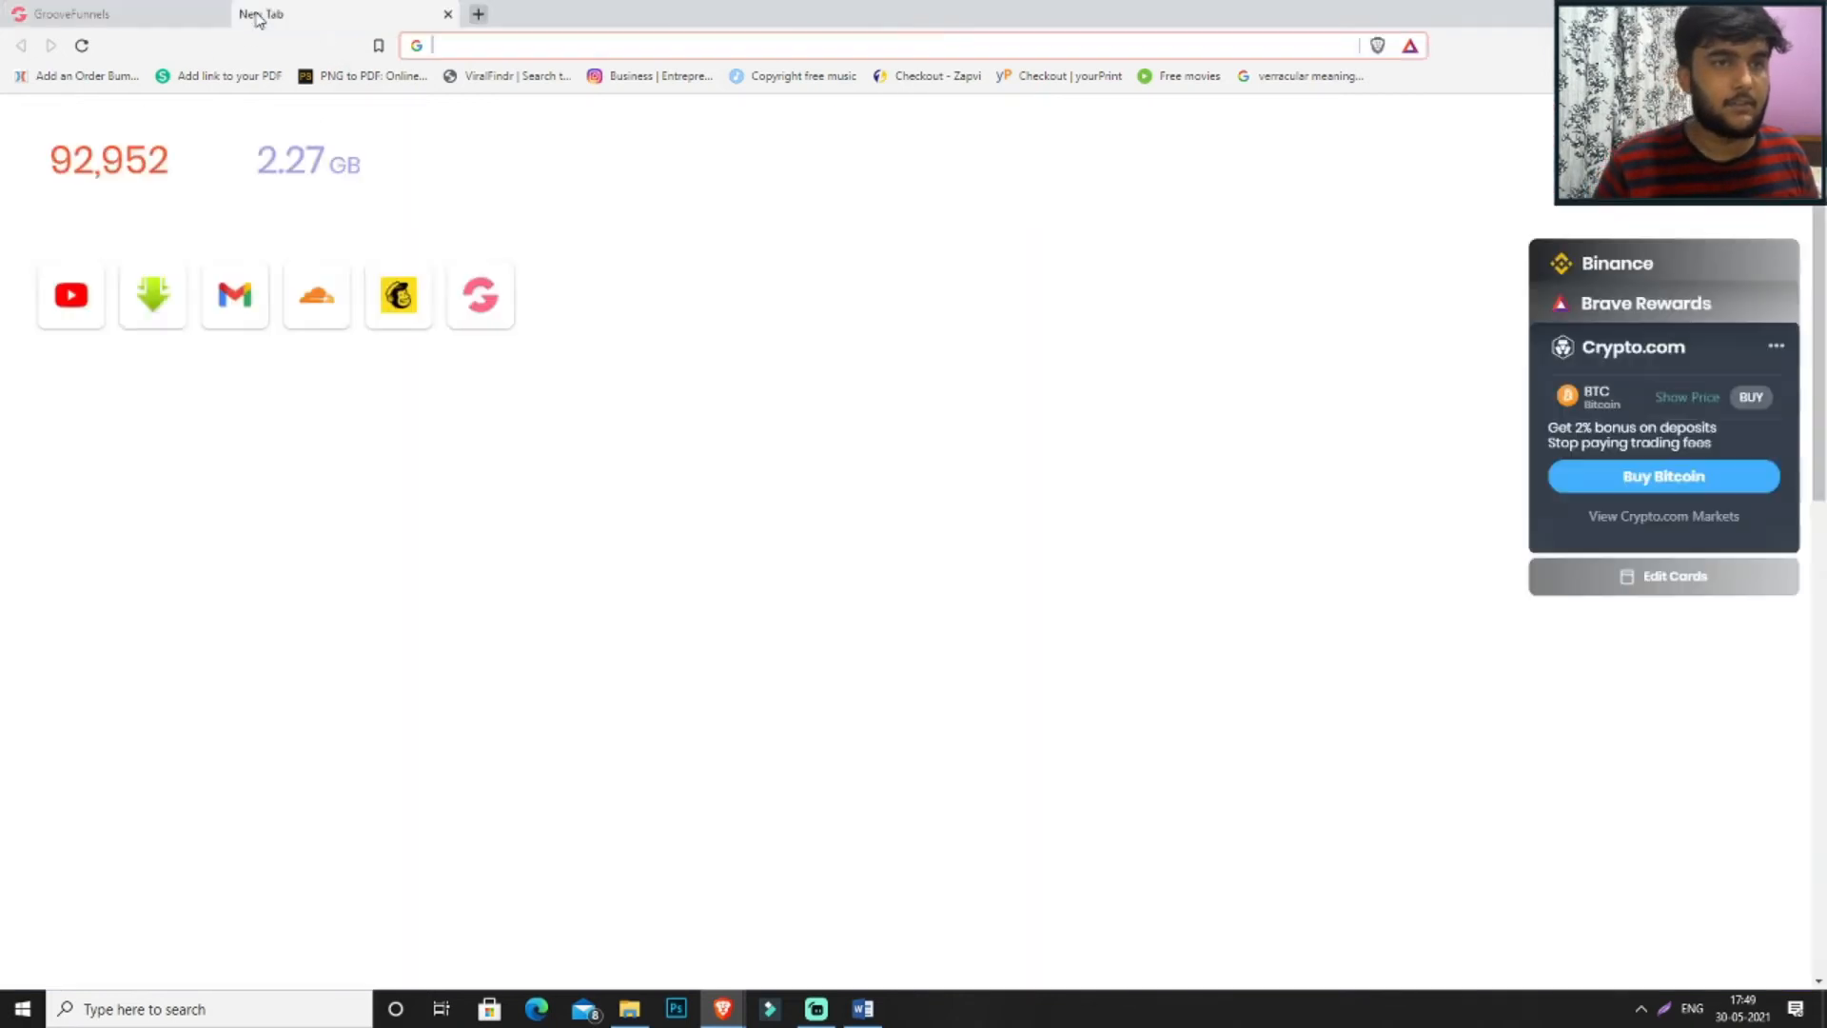
type("you")
key("Return")
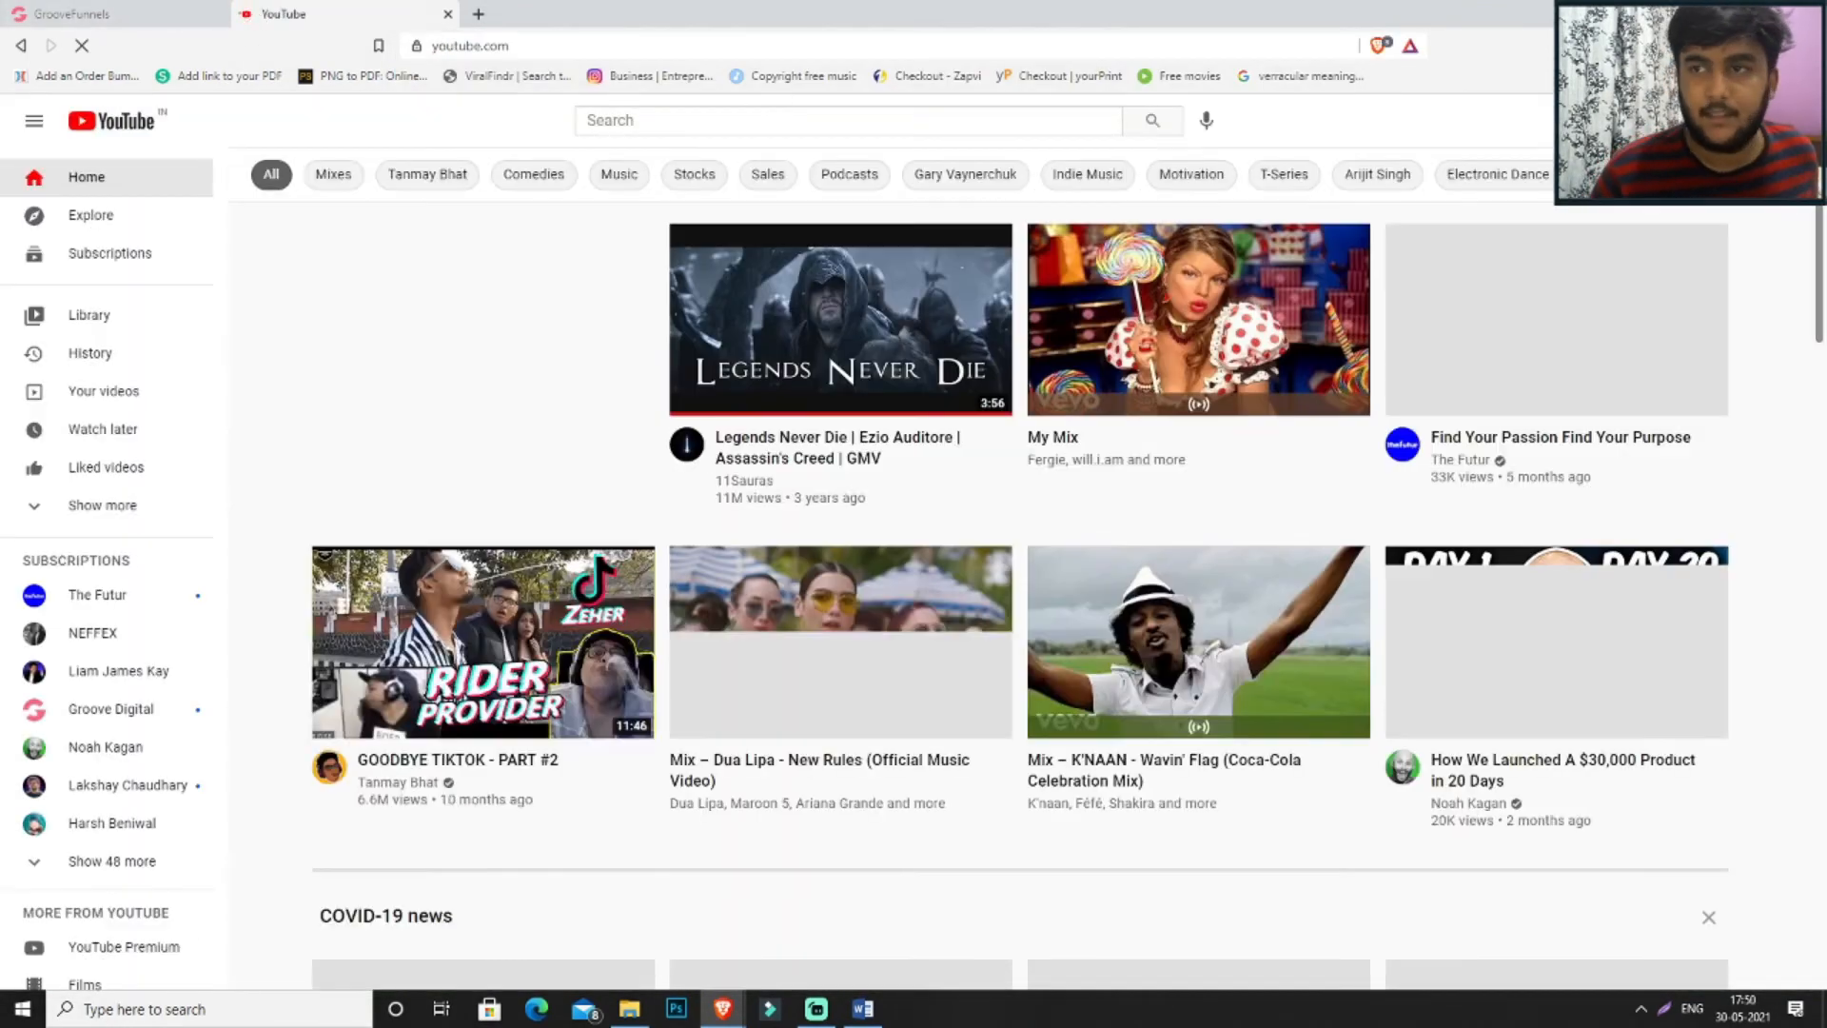
left_click(1774, 121)
left_click(1654, 249)
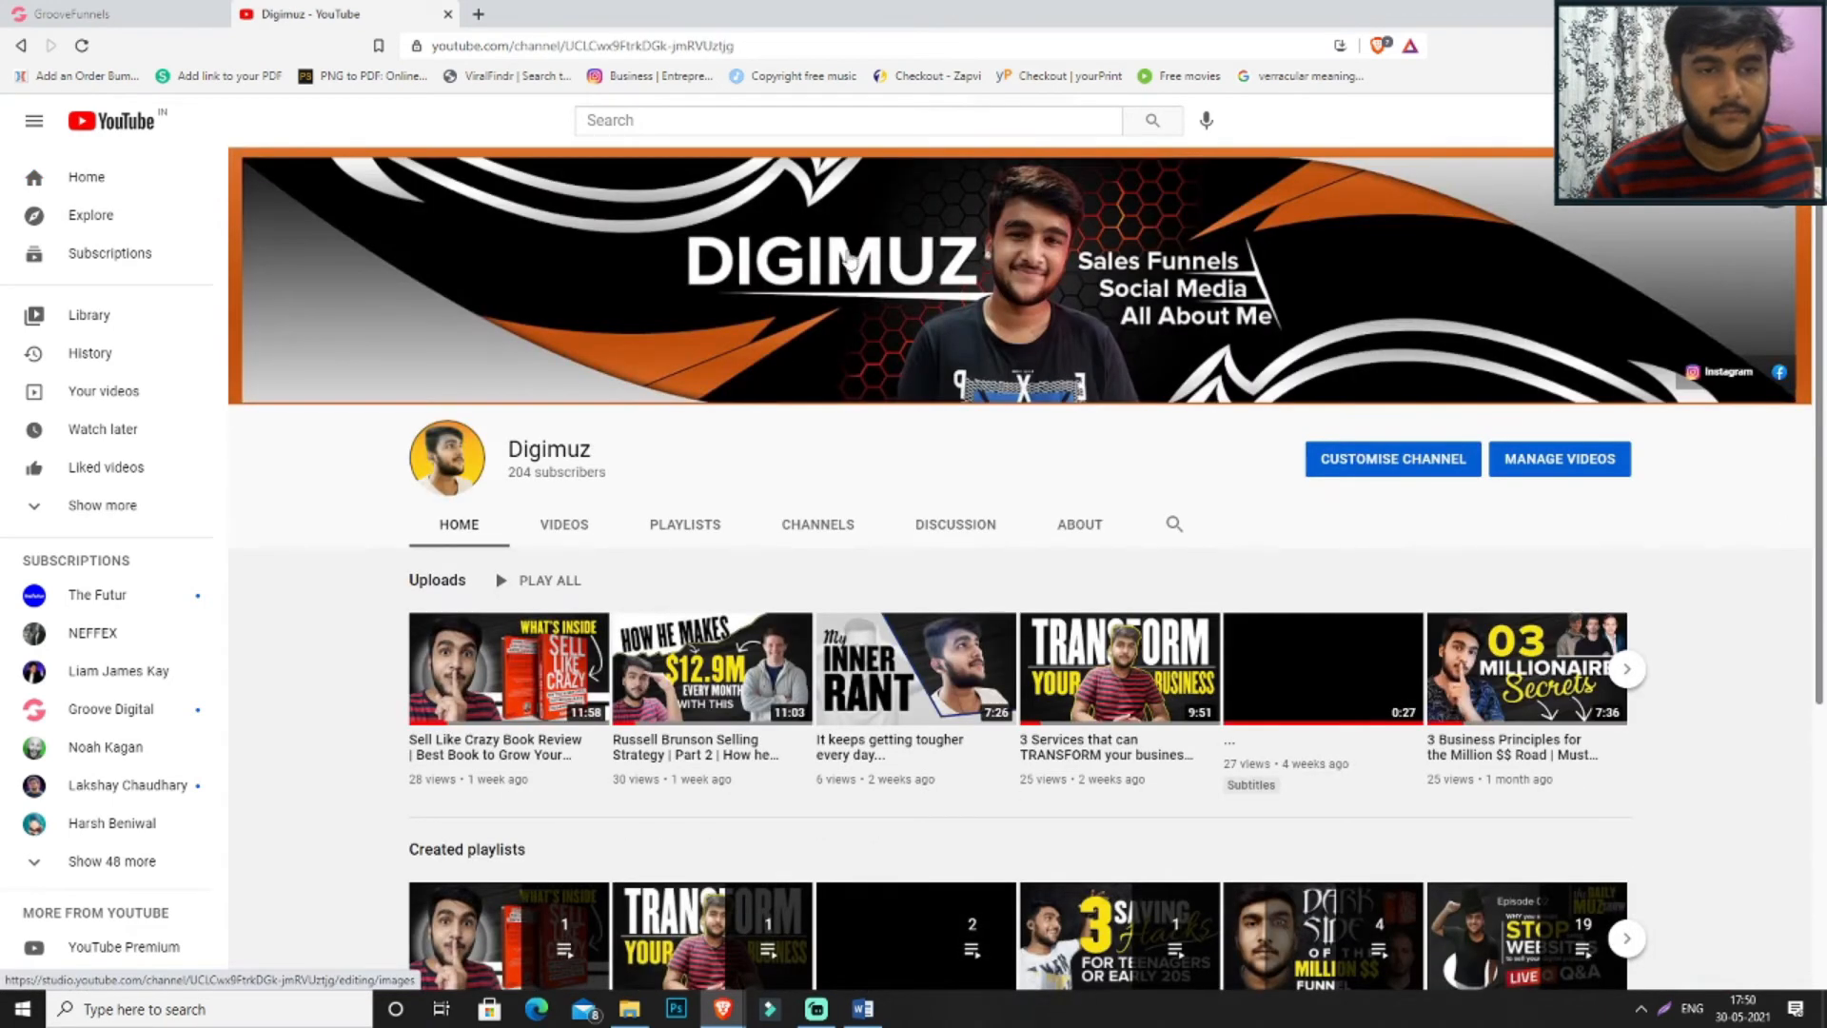
left_click(687, 46)
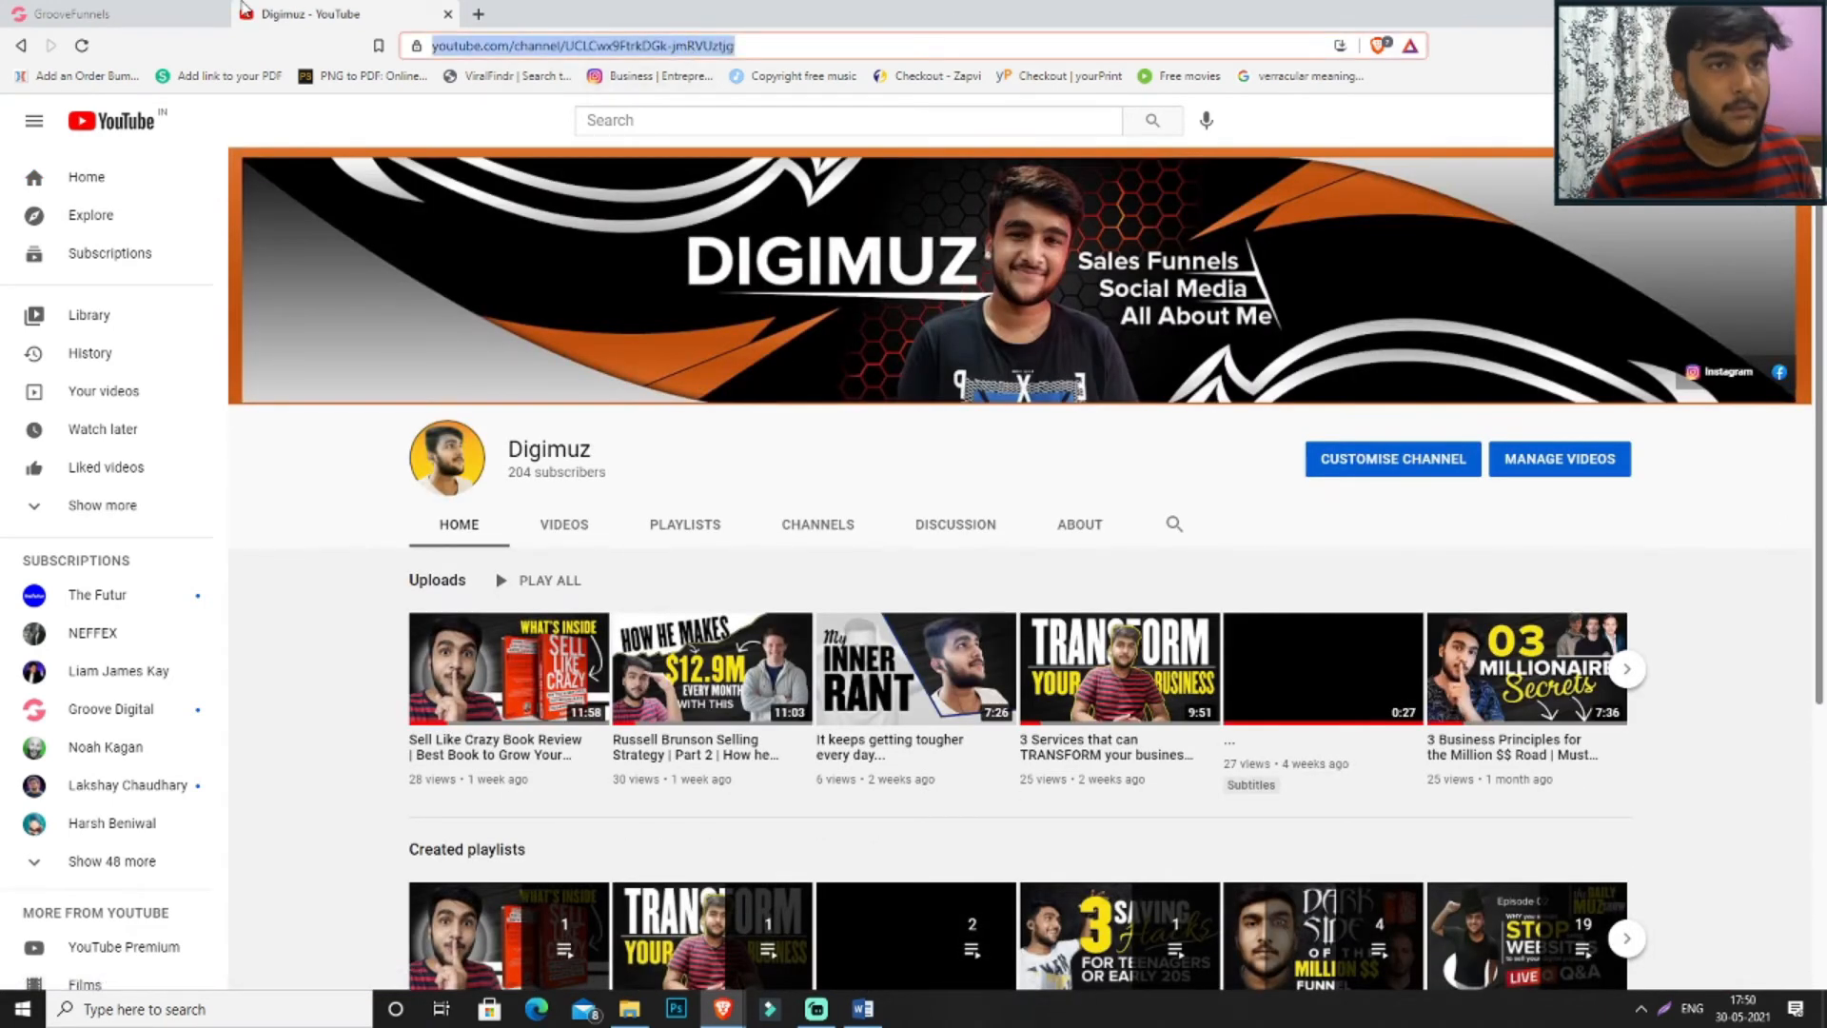
- Return to the page builder, paste the channel address as the button's URL and apply the update
left_click(163, 12)
left_click(1733, 488)
key("ctrl+v")
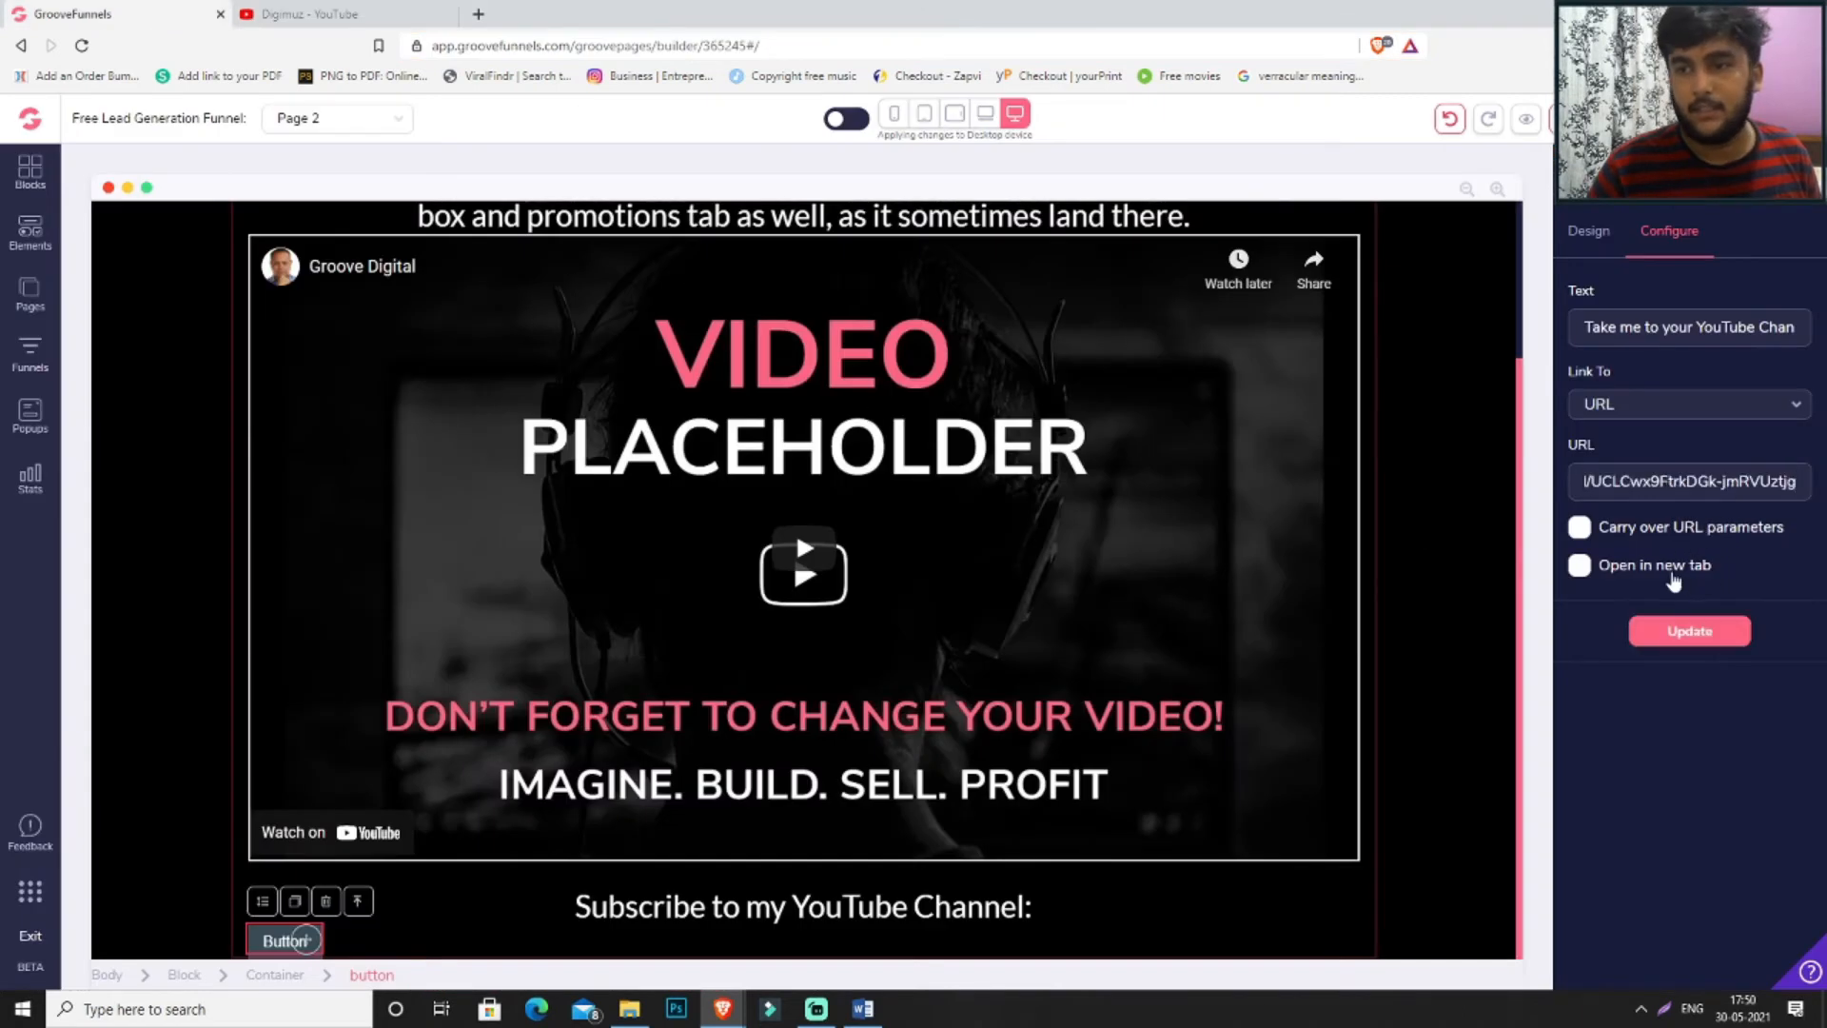
left_click(1719, 627)
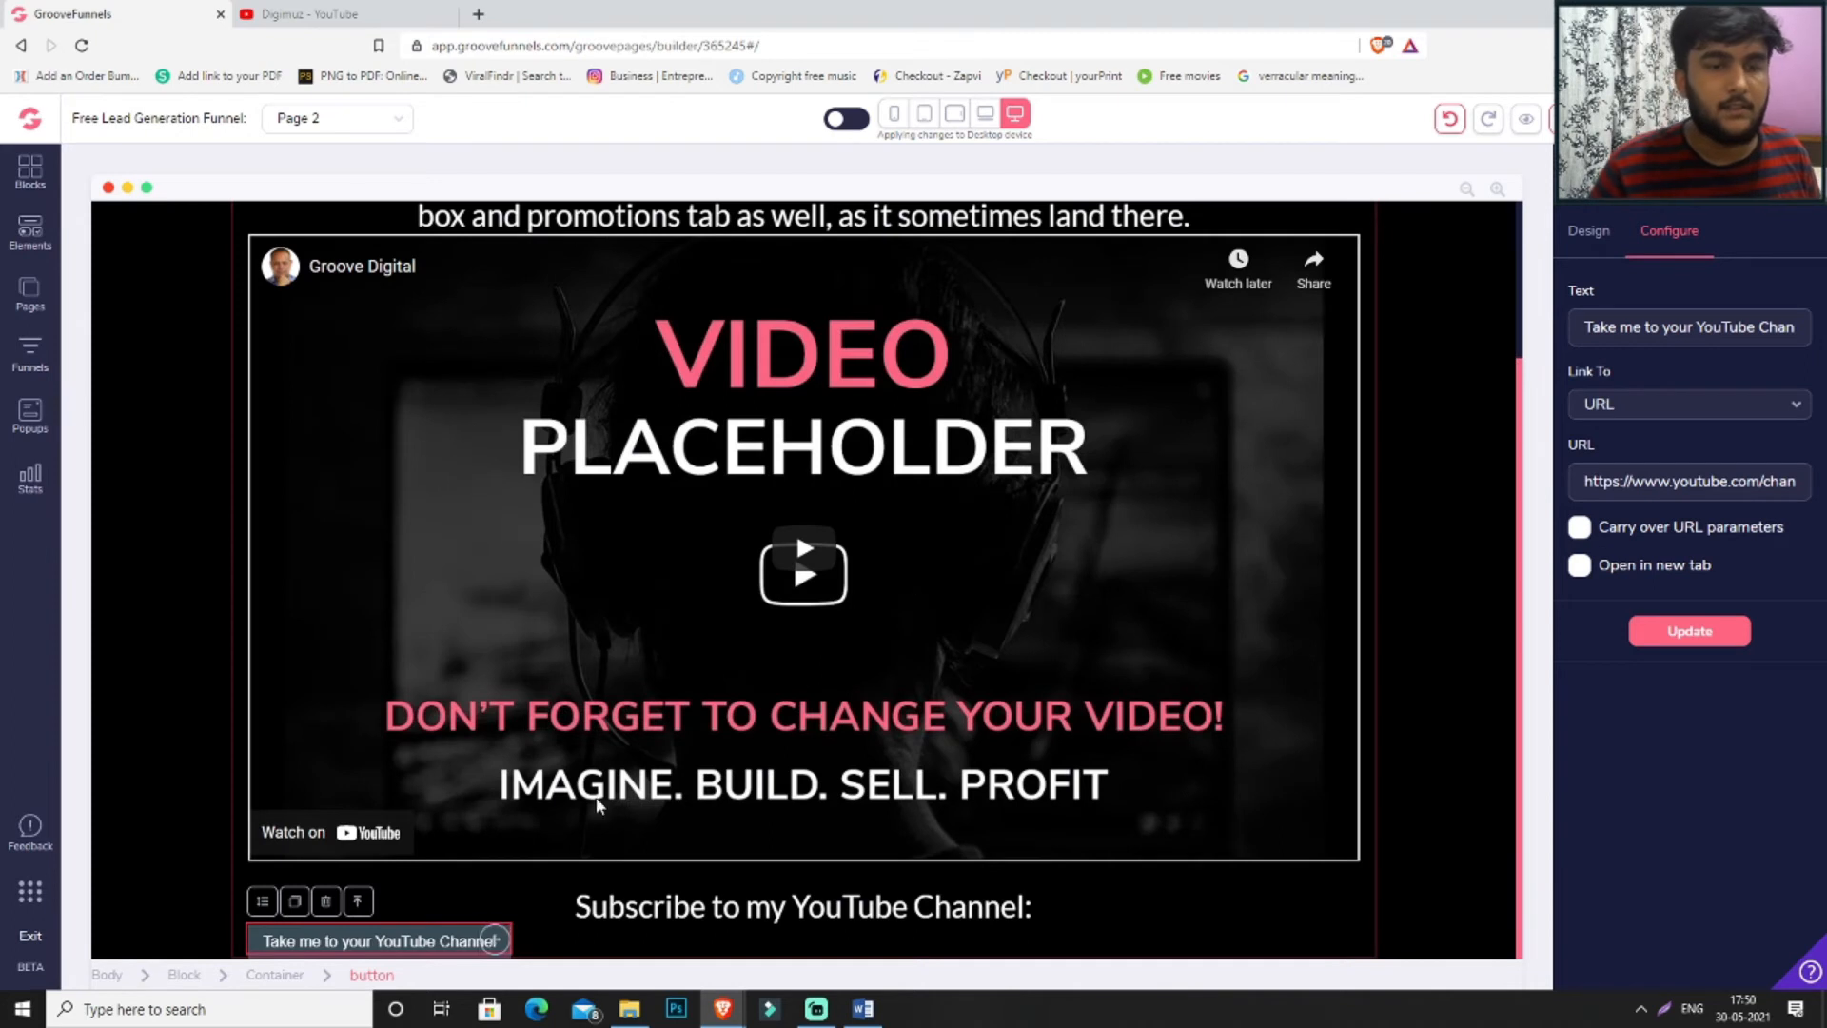
- Set the YouTube channel button's background colour to pink (#E43F70)
left_click(1588, 231)
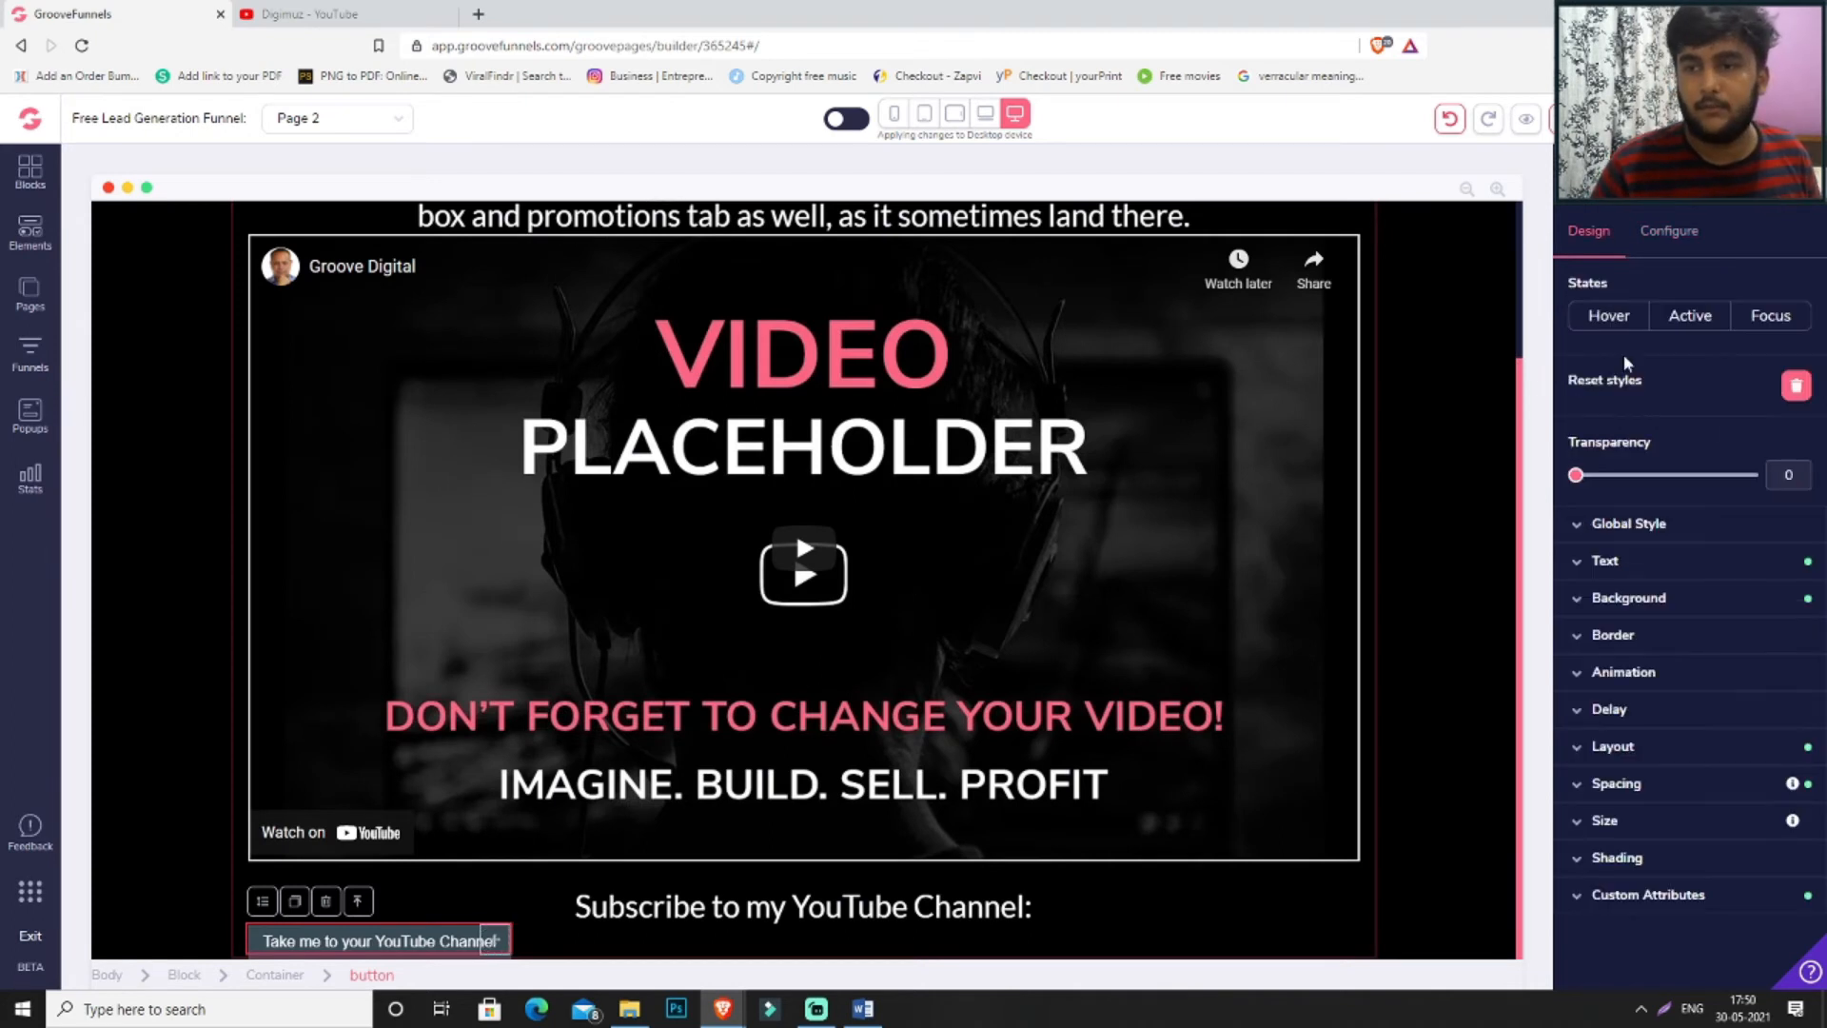
left_click(1631, 533)
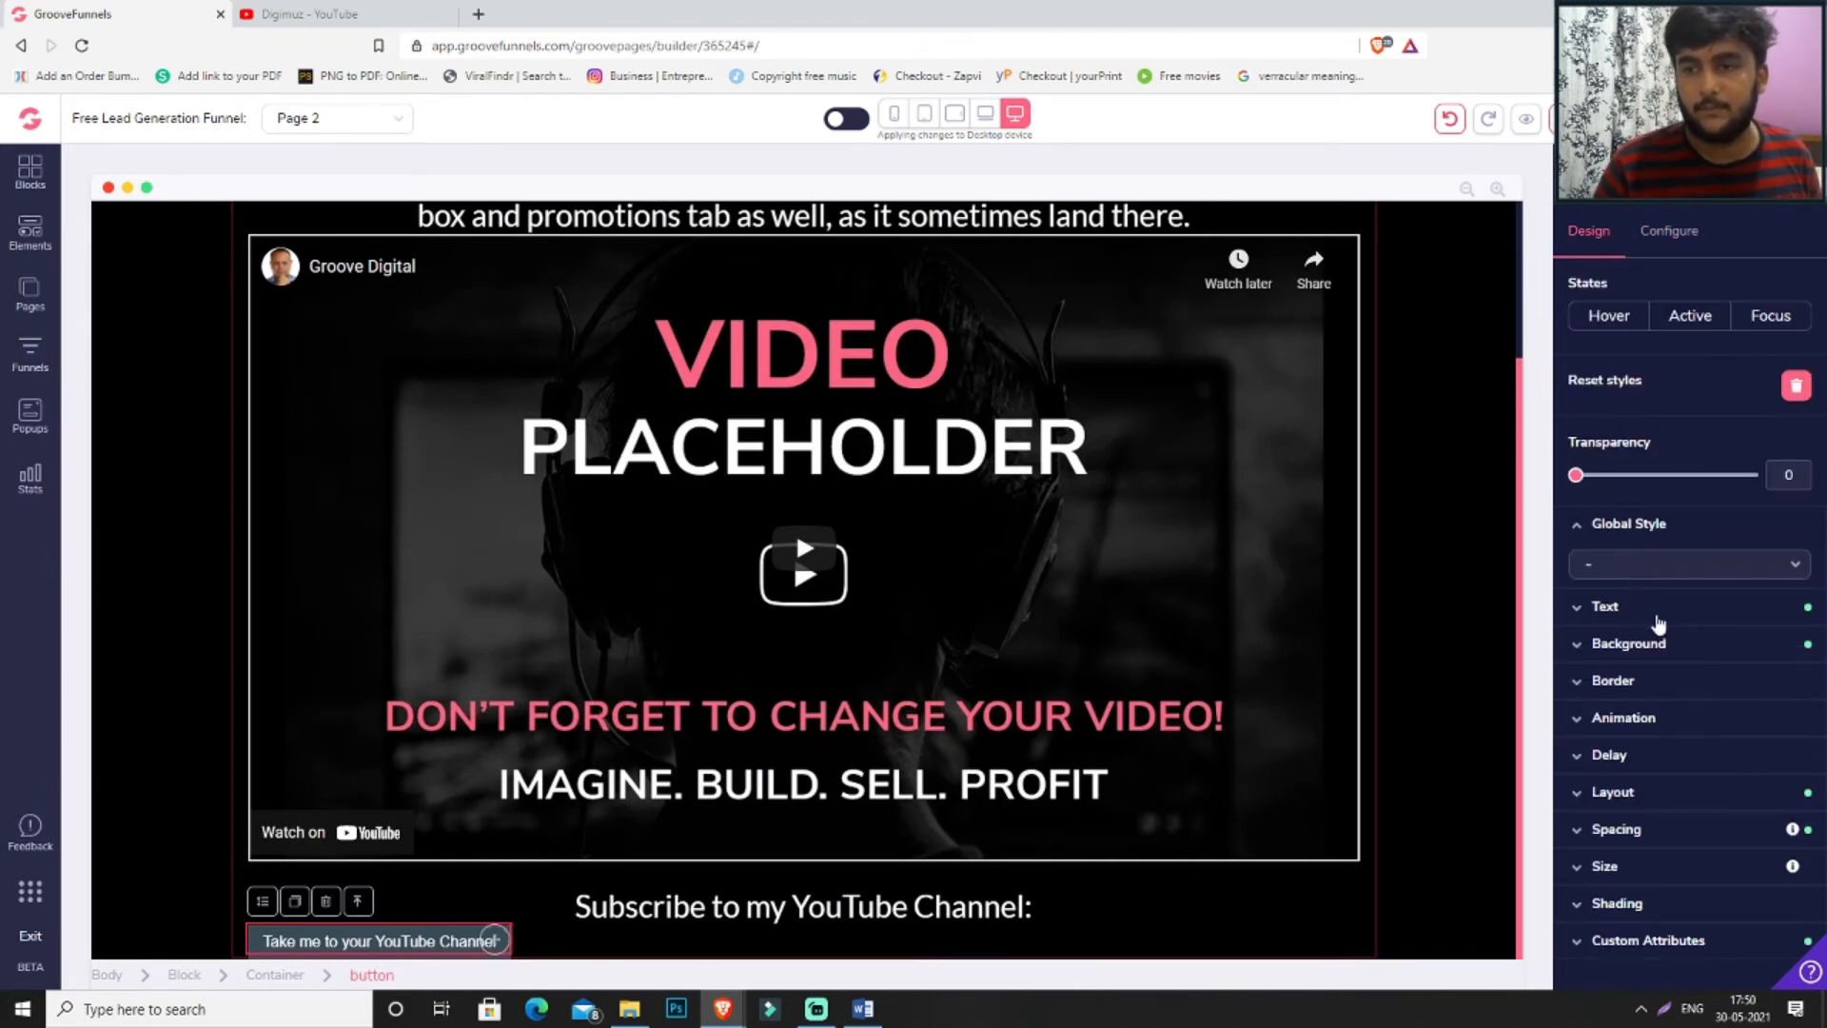
left_click(1646, 524)
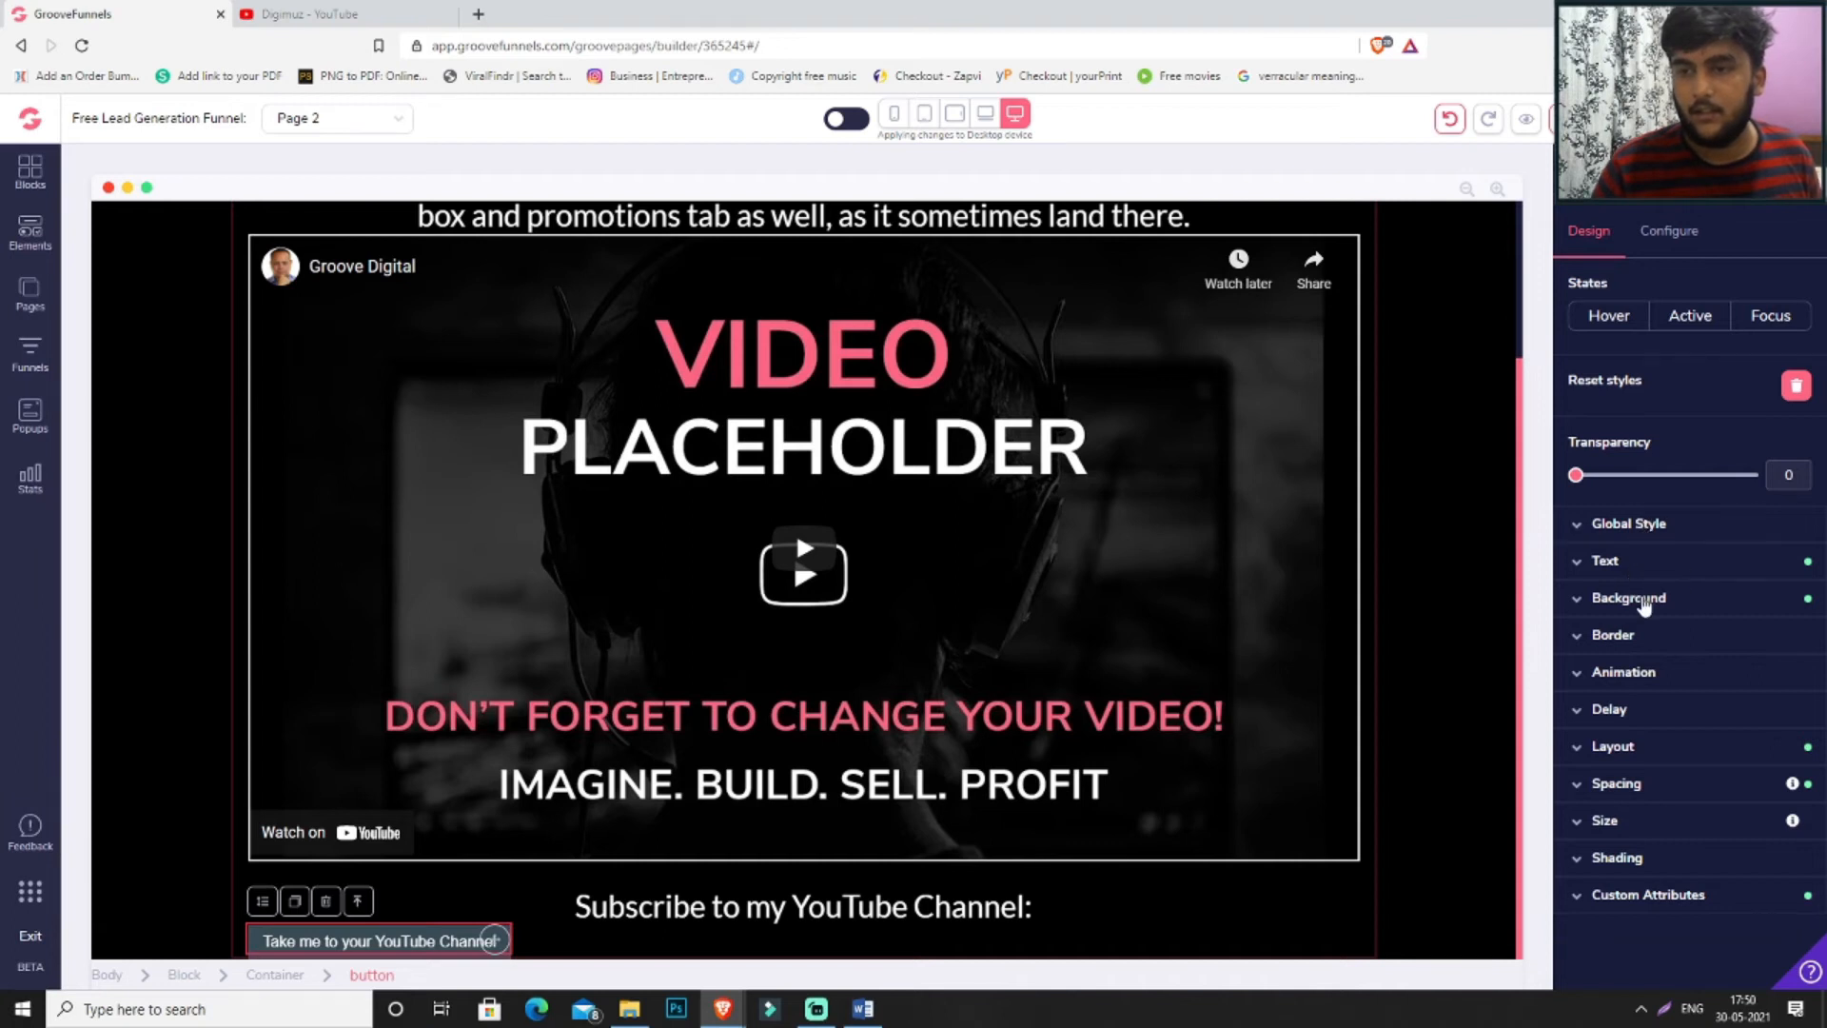
left_click(1639, 639)
left_click(1637, 636)
left_click(1649, 596)
left_click(1744, 482)
mouse_move(1660, 597)
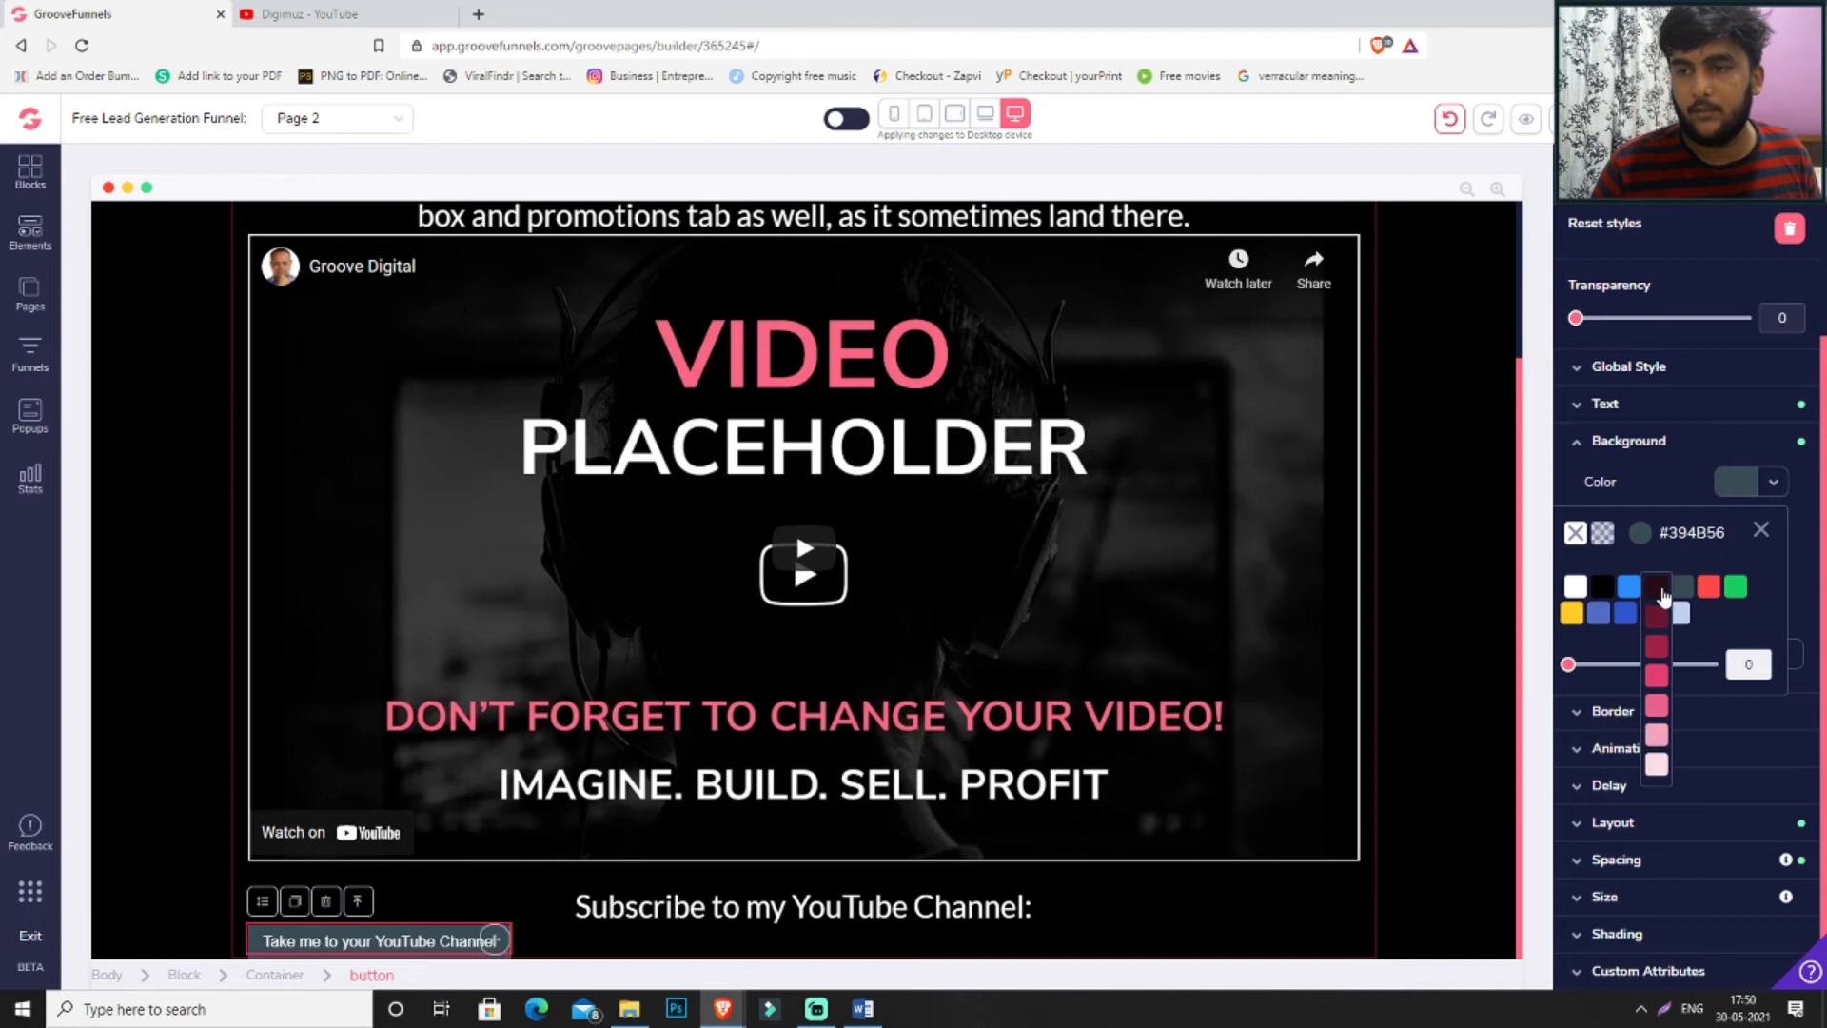
left_click(1659, 677)
mouse_move(1649, 598)
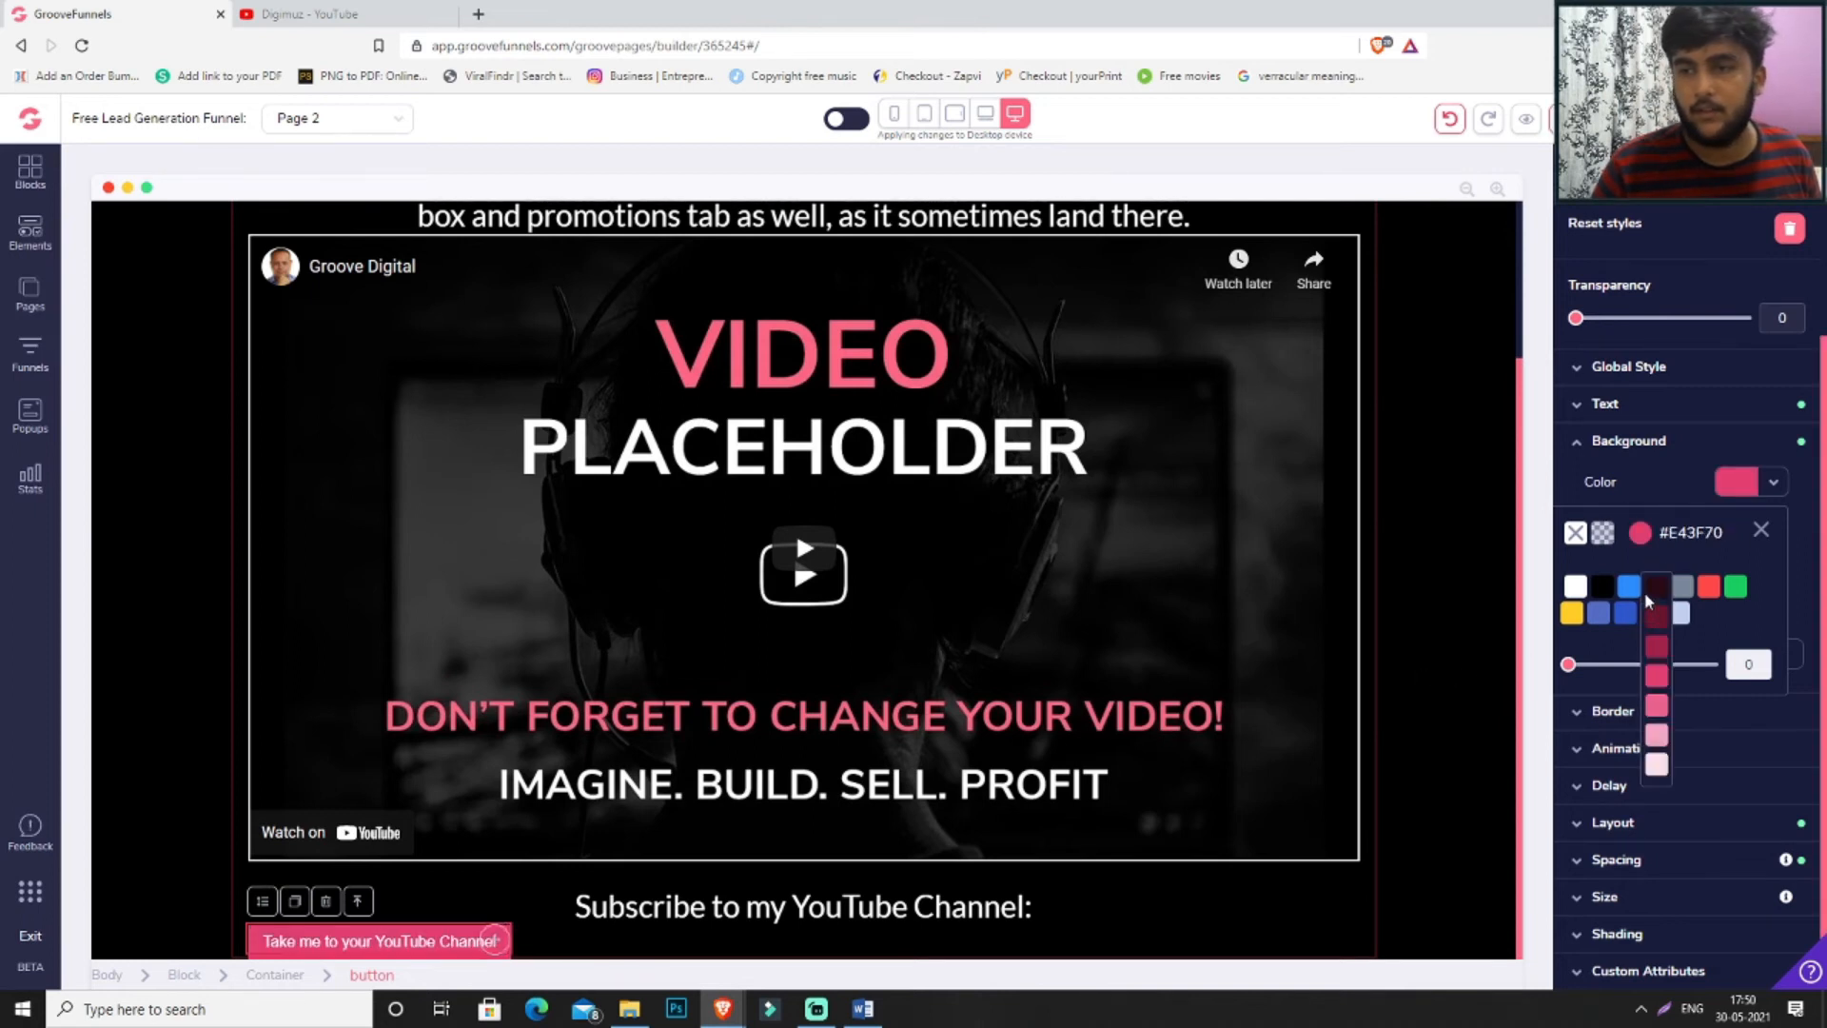
- Change the YouTube channel button's background colour to a custom red, #EF0000
left_click(1641, 537)
left_click_drag(1734, 638, 1752, 647)
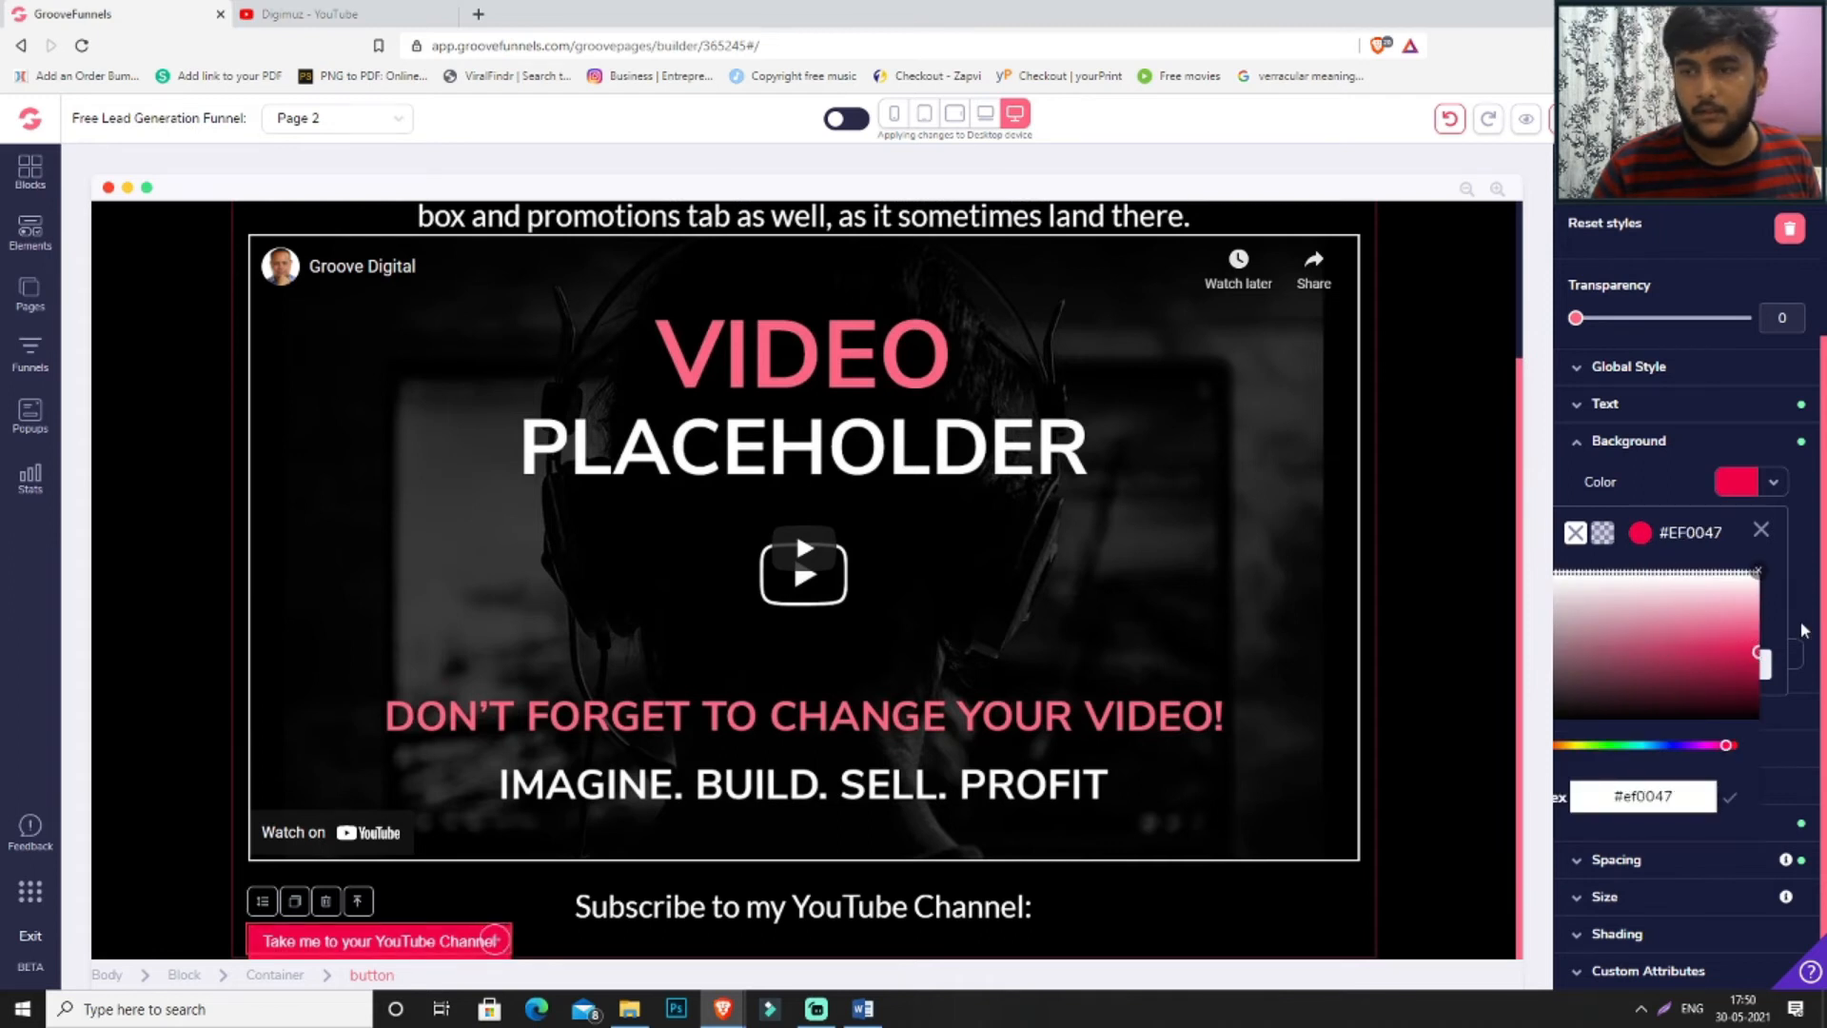
left_click_drag(1726, 747, 1736, 747)
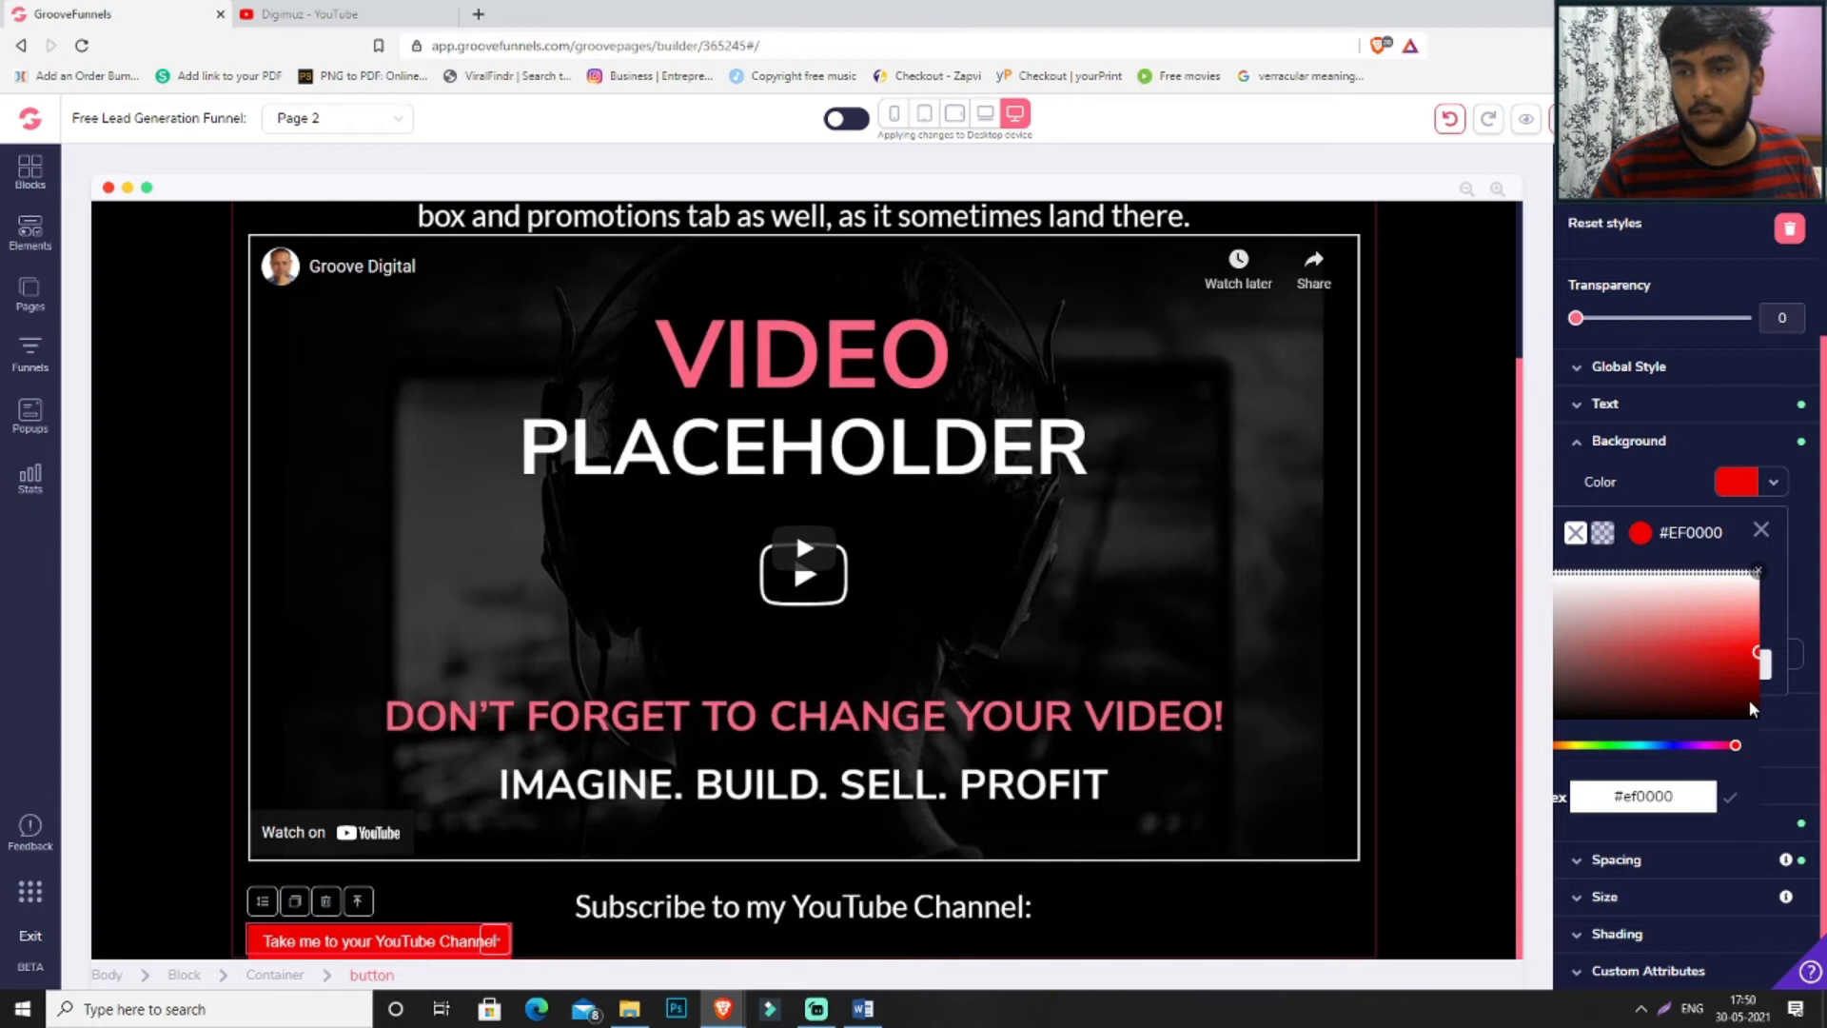
left_click(1823, 604)
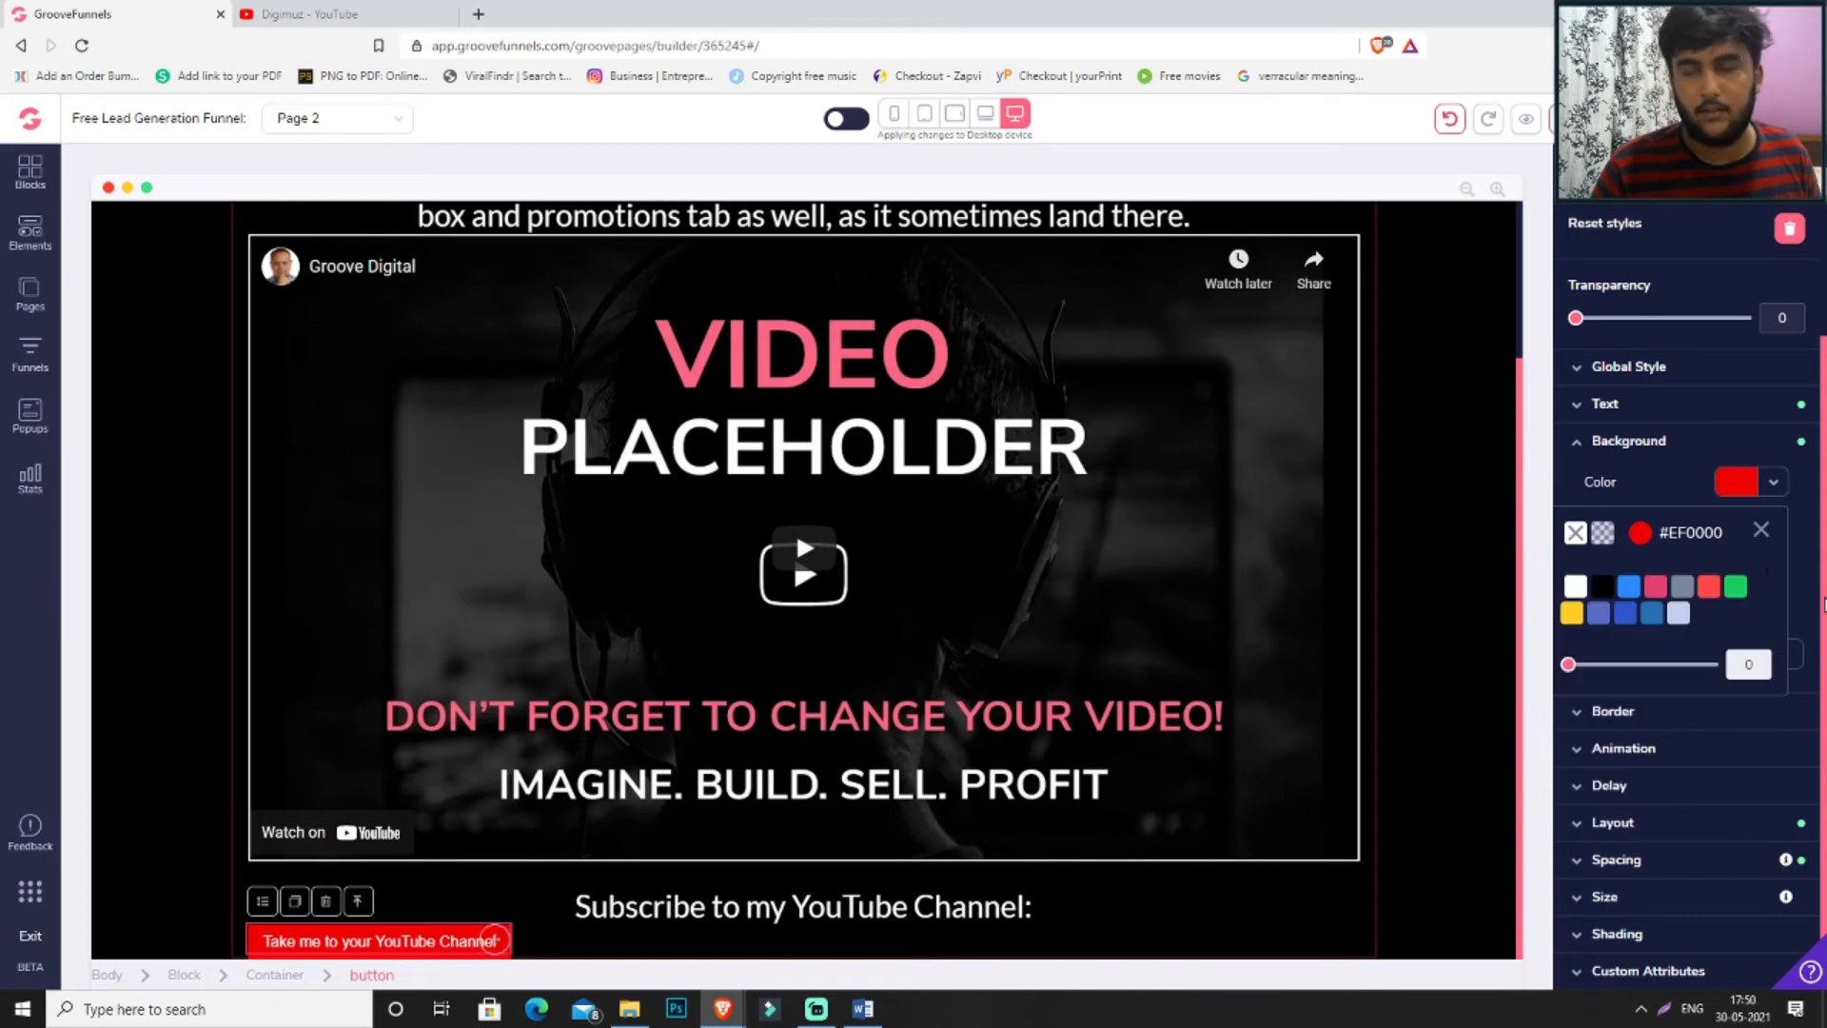
left_click(1762, 533)
- Set the YouTube channel button's text to size 27, semibold weight and centre alignment
left_click(1630, 404)
left_click_drag(1578, 511, 1611, 519)
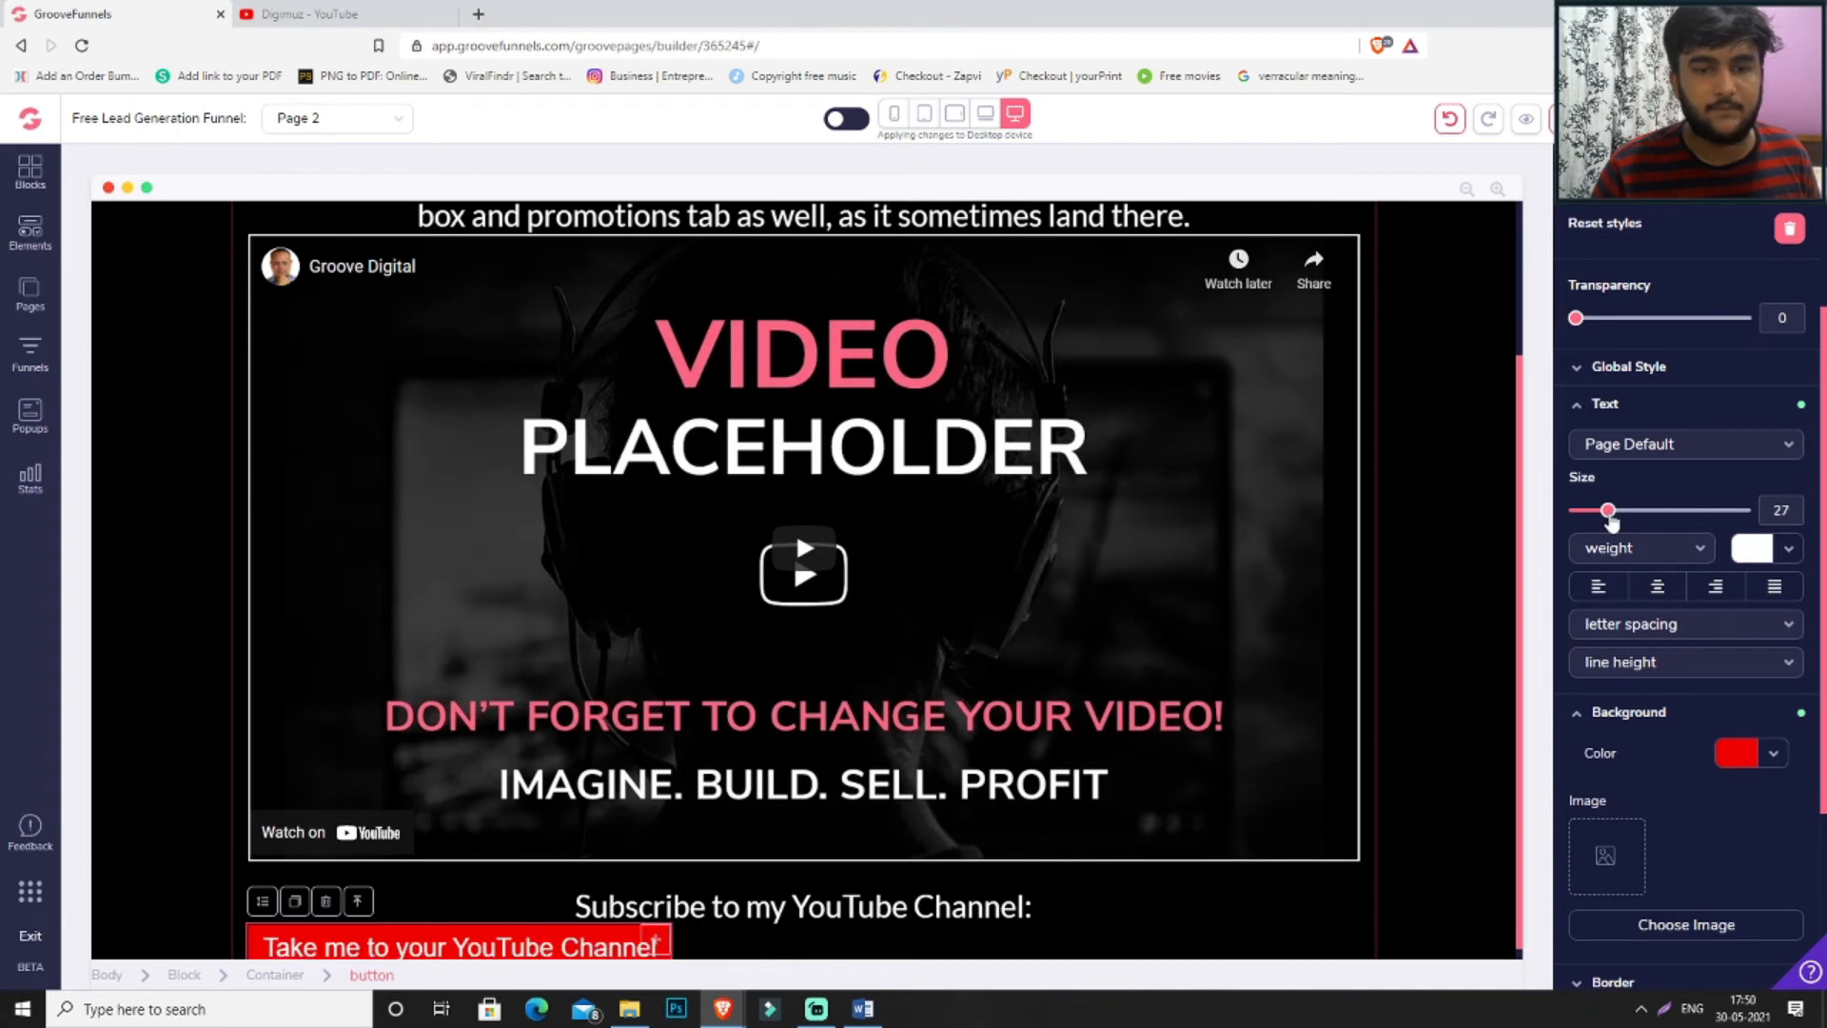
left_click(1678, 559)
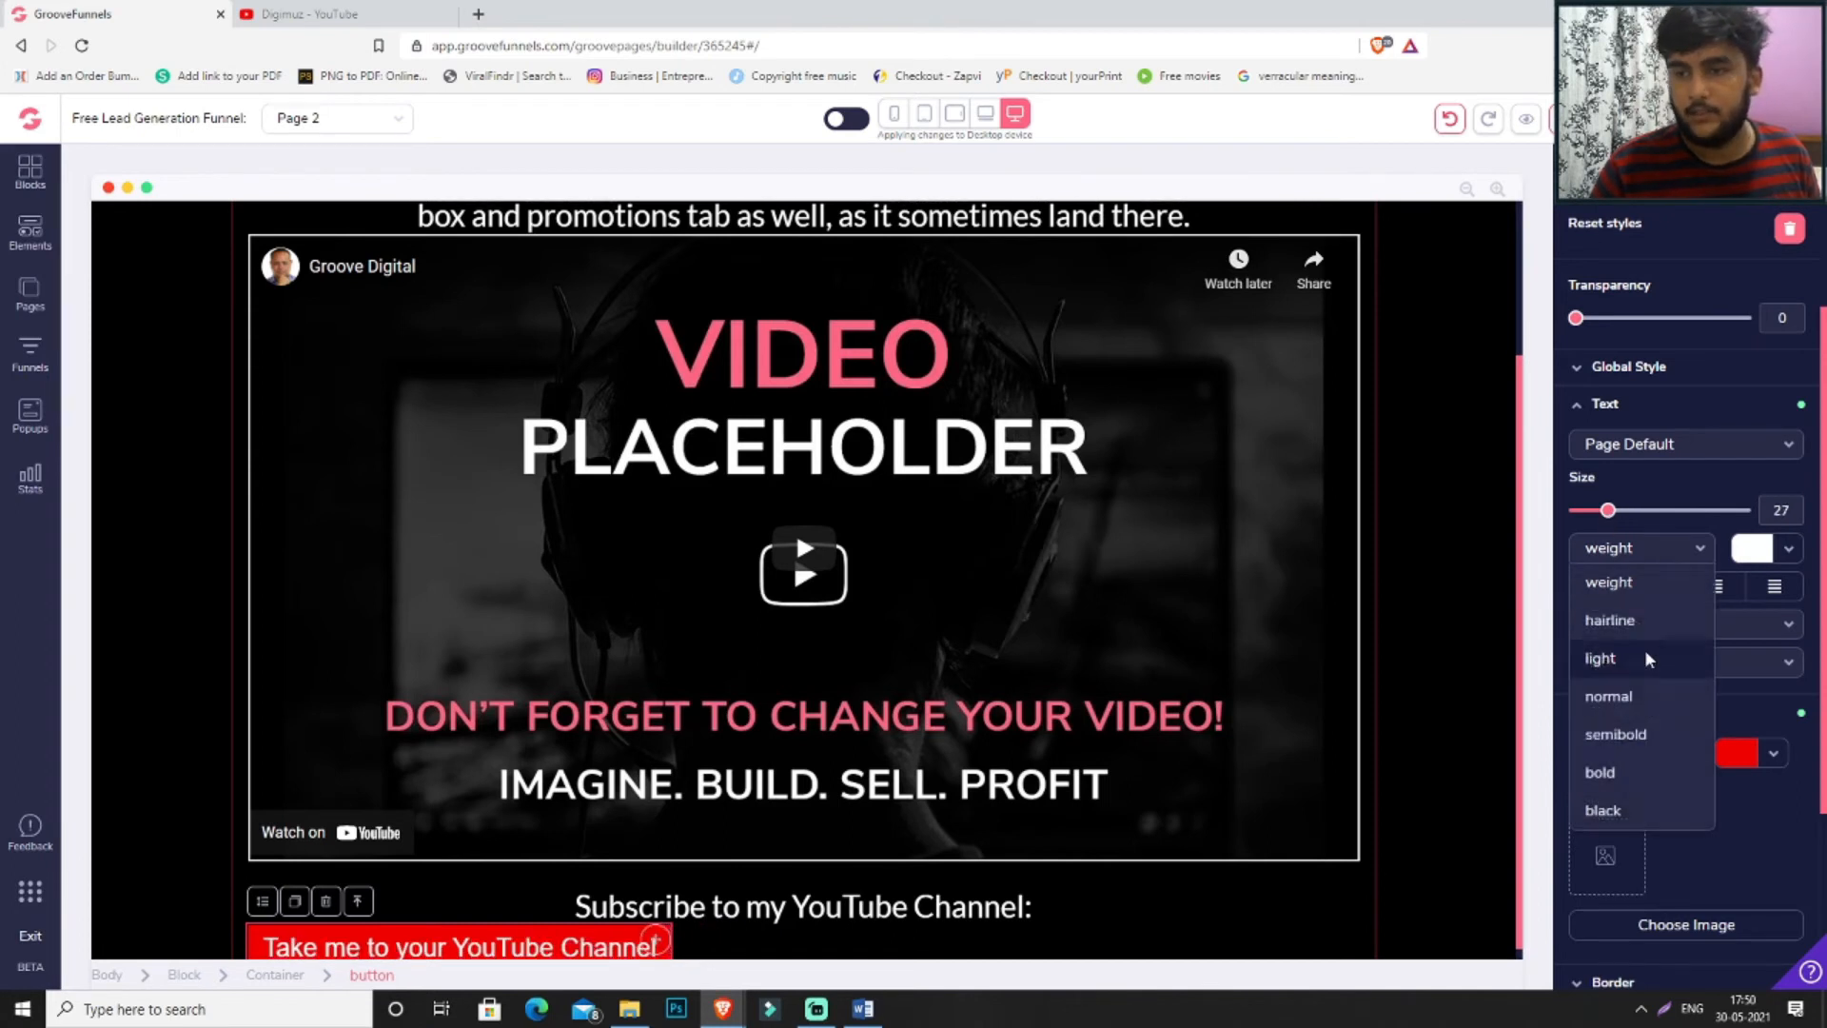
left_click(1647, 734)
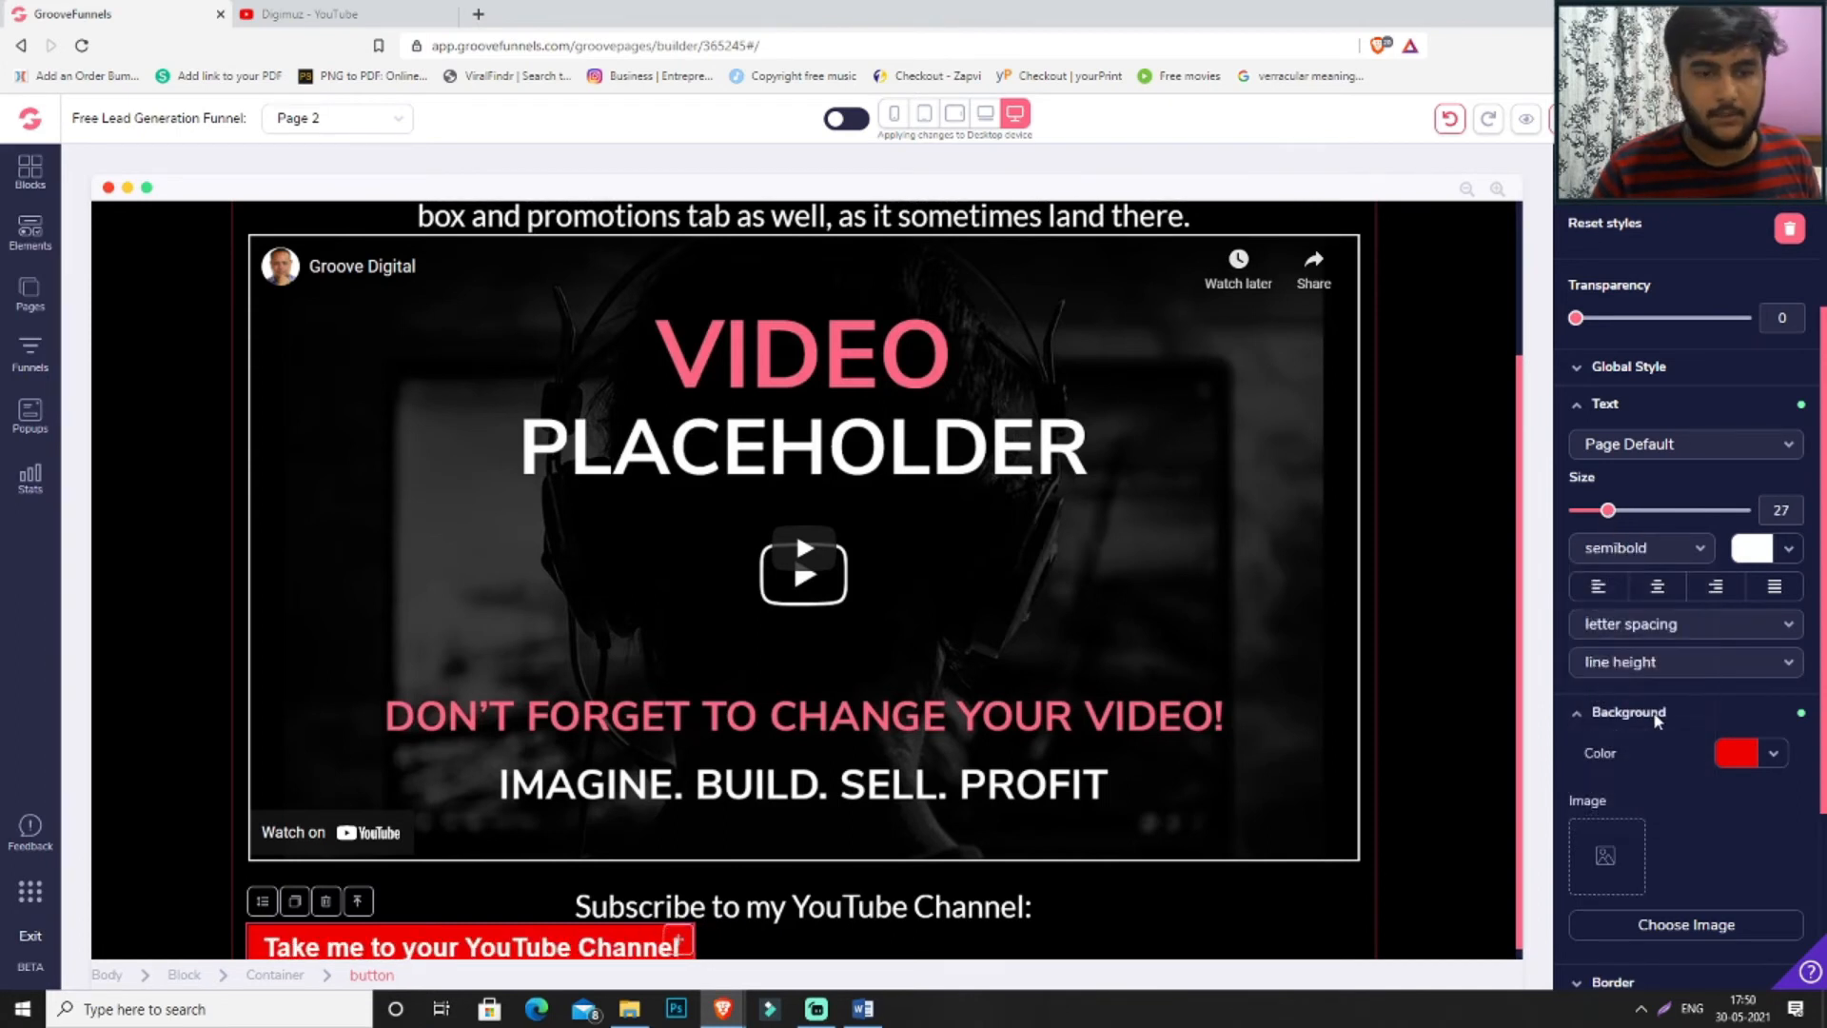
scroll(1711, 721, "down", 1)
scroll(1711, 731, "down", 3)
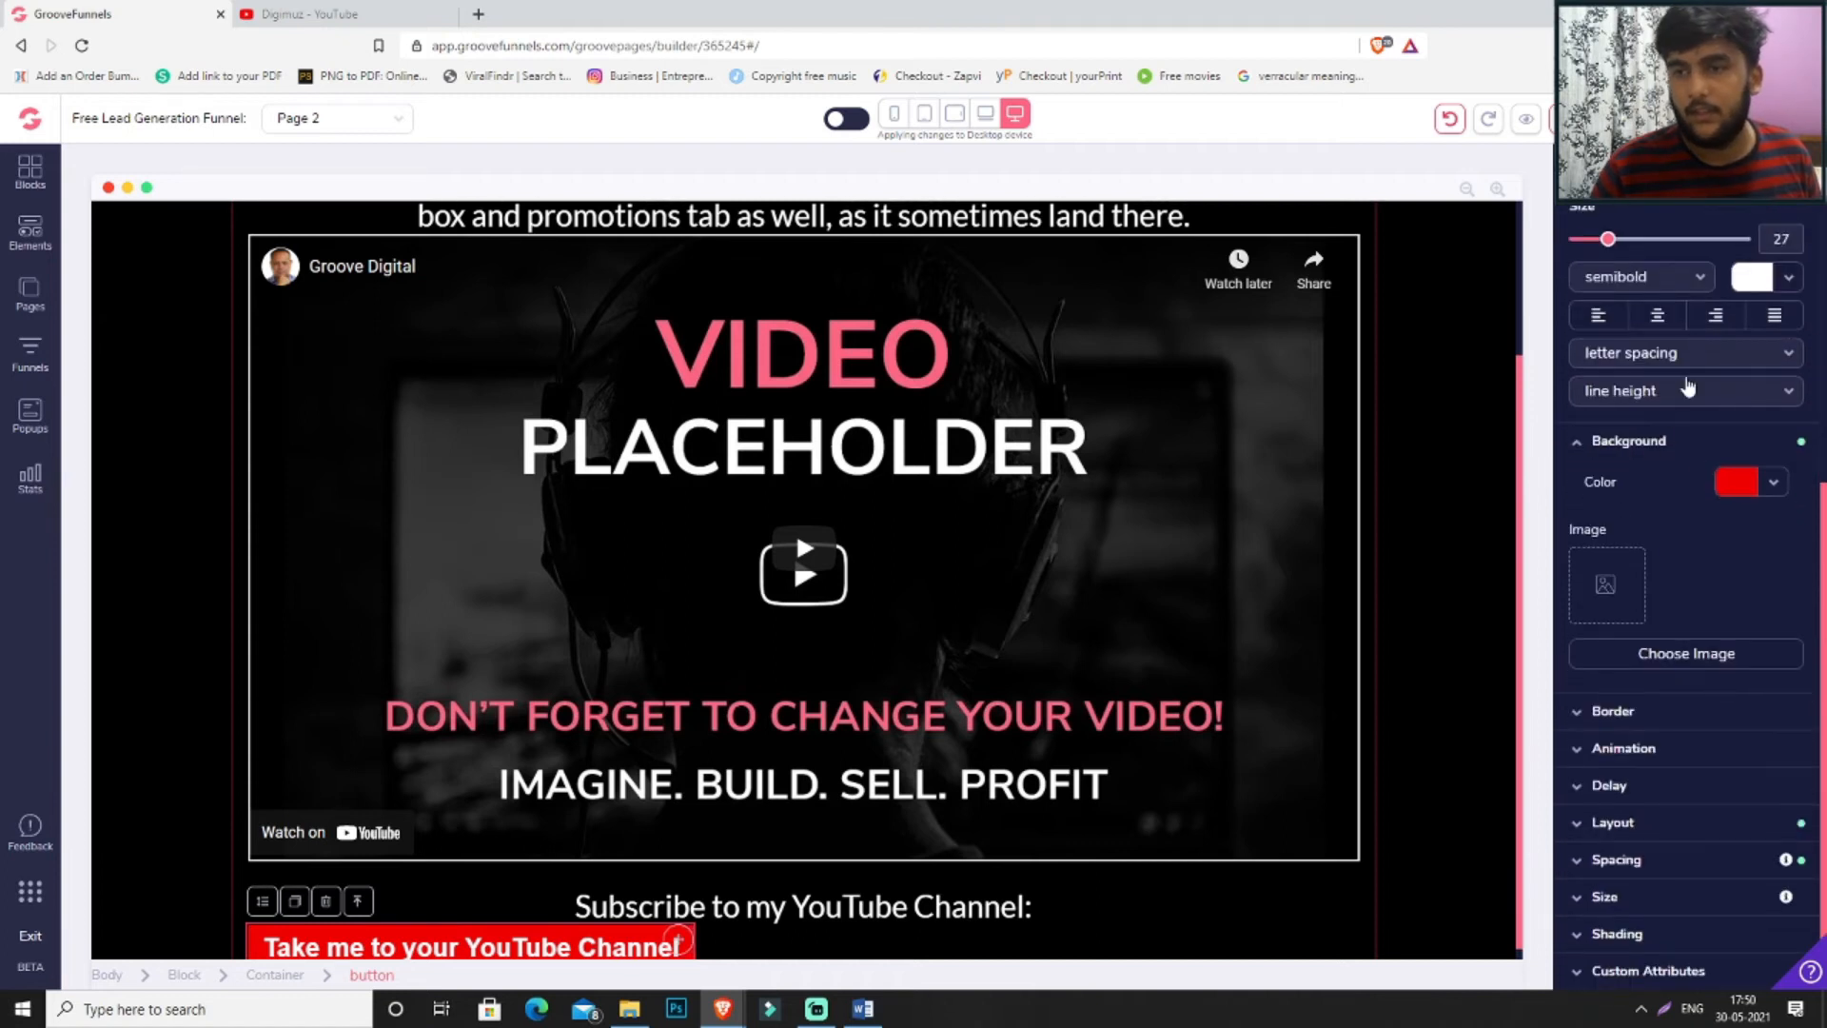
left_click(1657, 315)
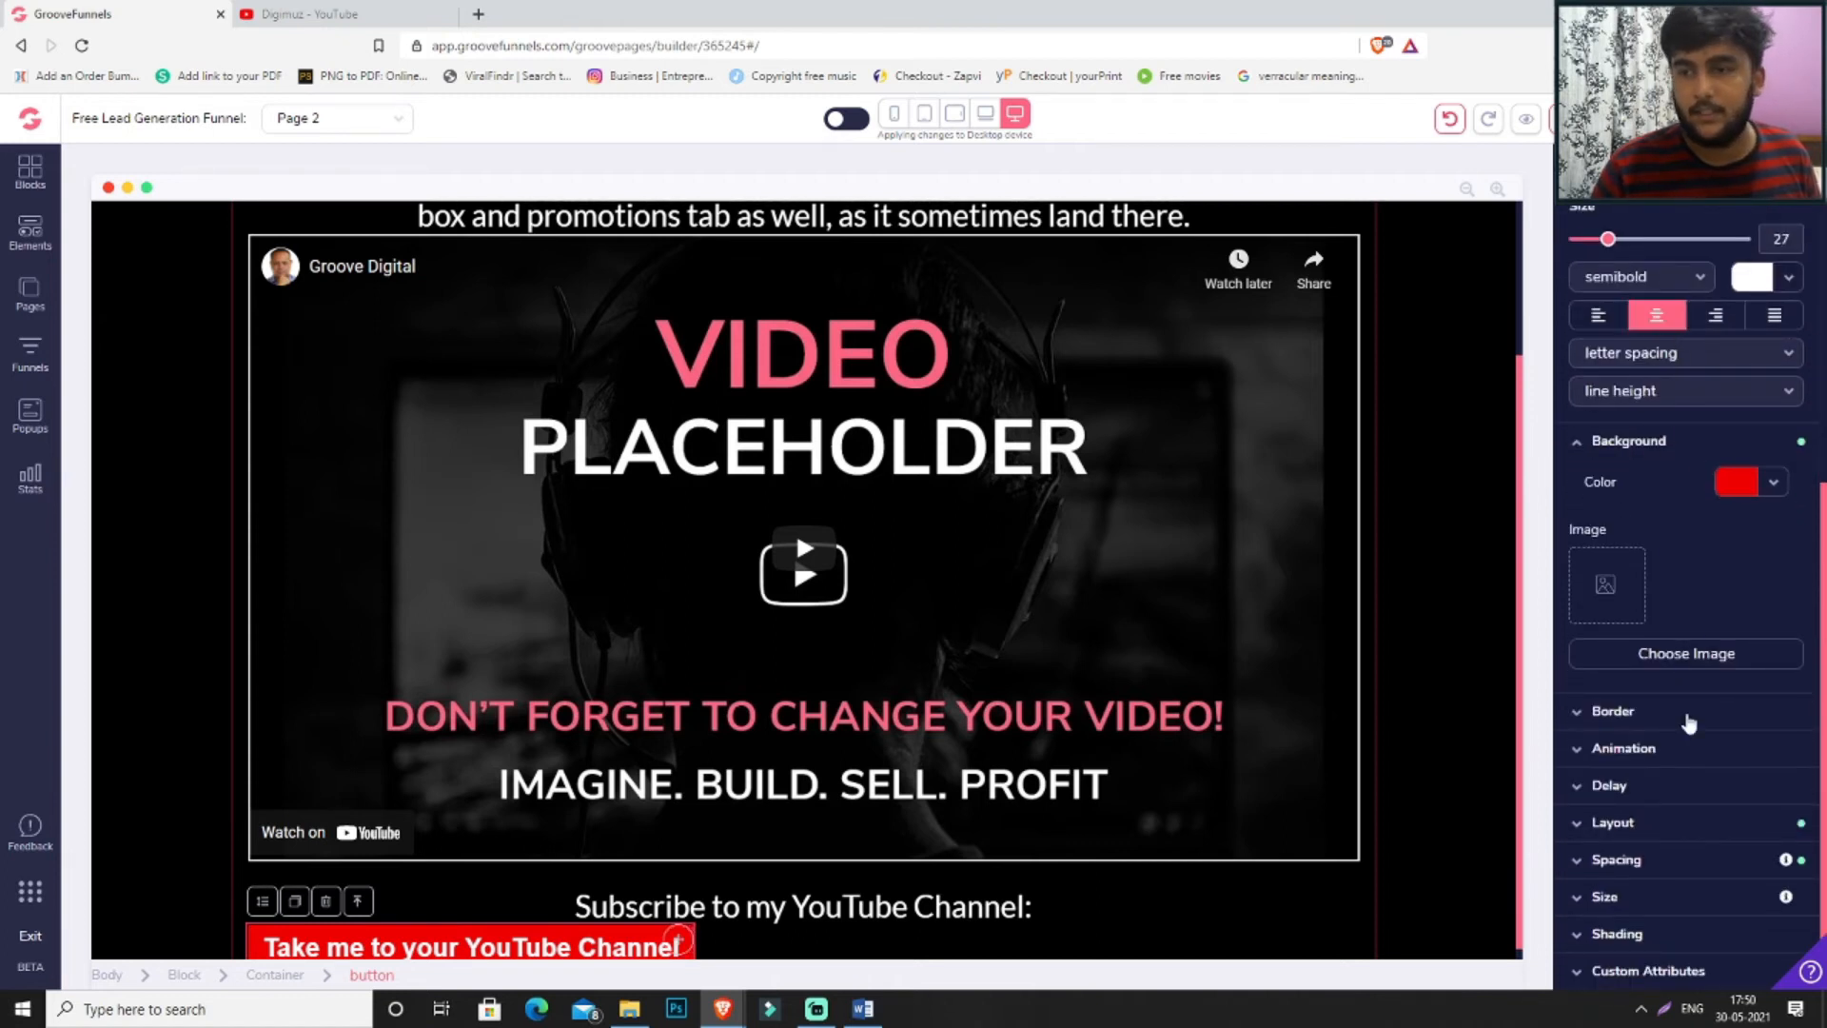
- Set the YouTube channel button's width to 100% and its top margin to 18
left_click(1657, 897)
scroll(1657, 898, "down", 3)
left_click(1629, 824)
left_click(1615, 933)
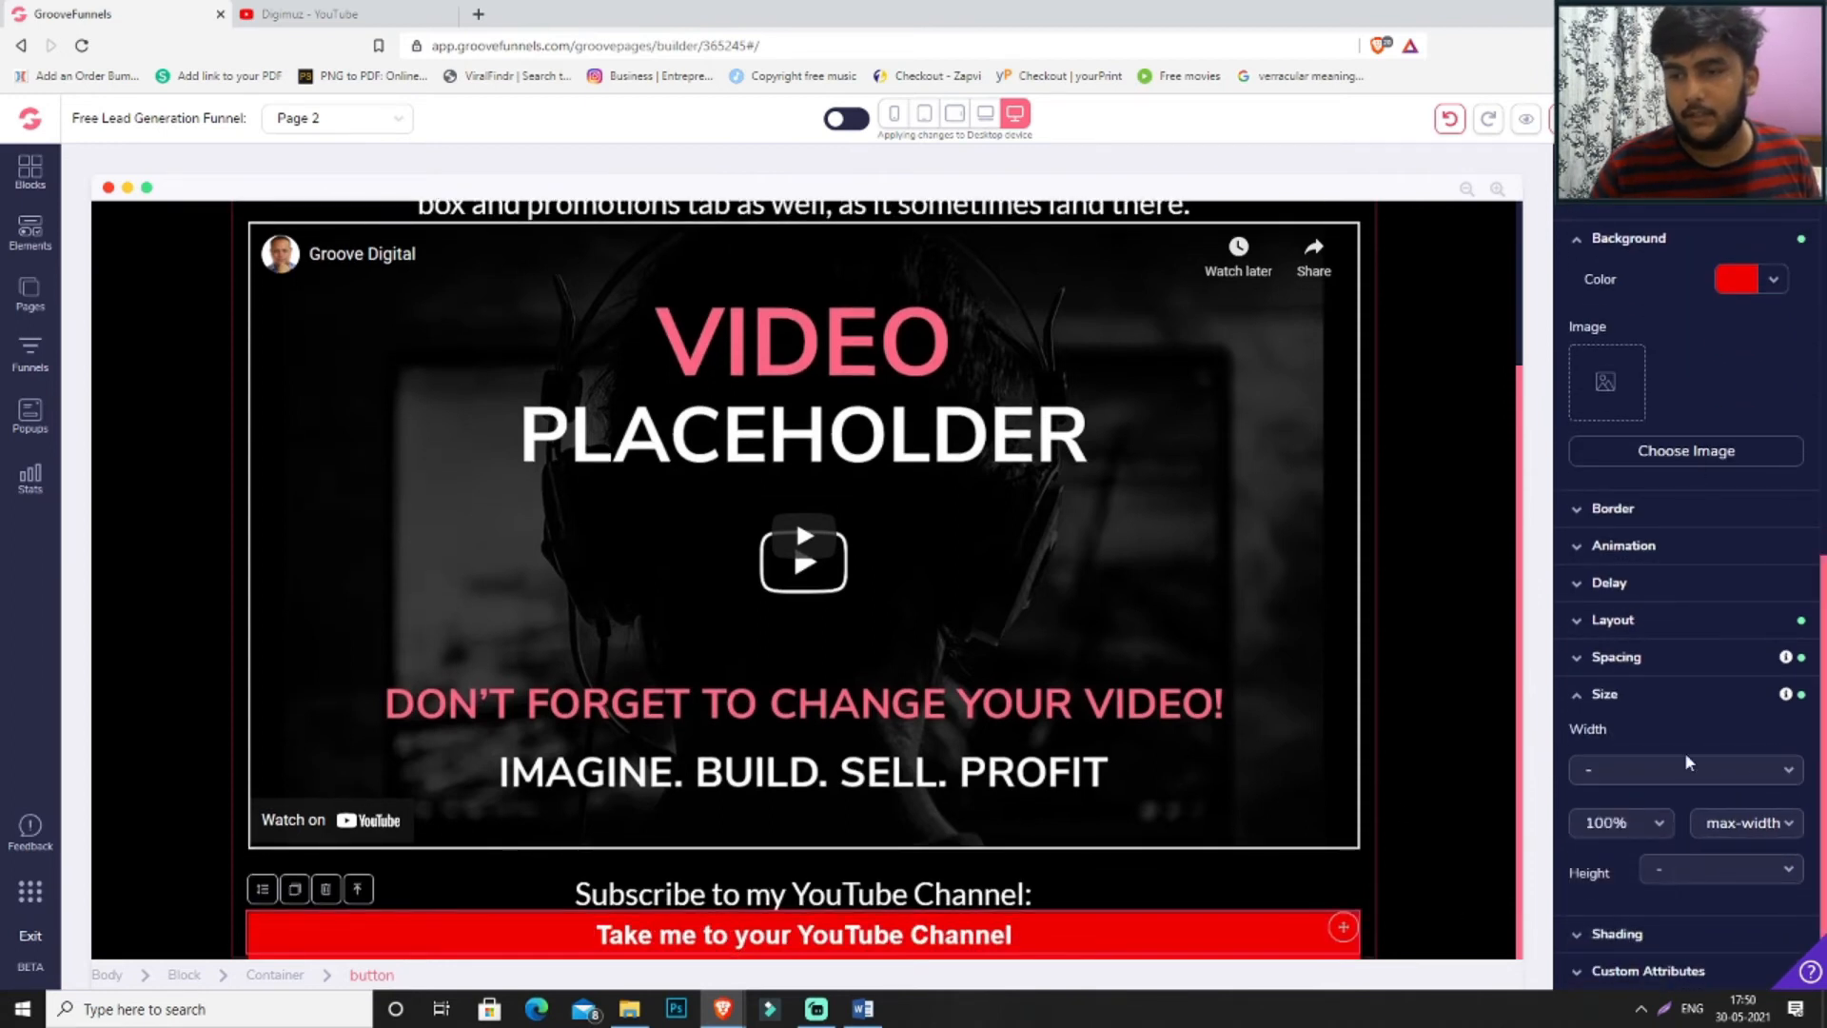
left_click(1675, 656)
scroll(1700, 678, "down", 3)
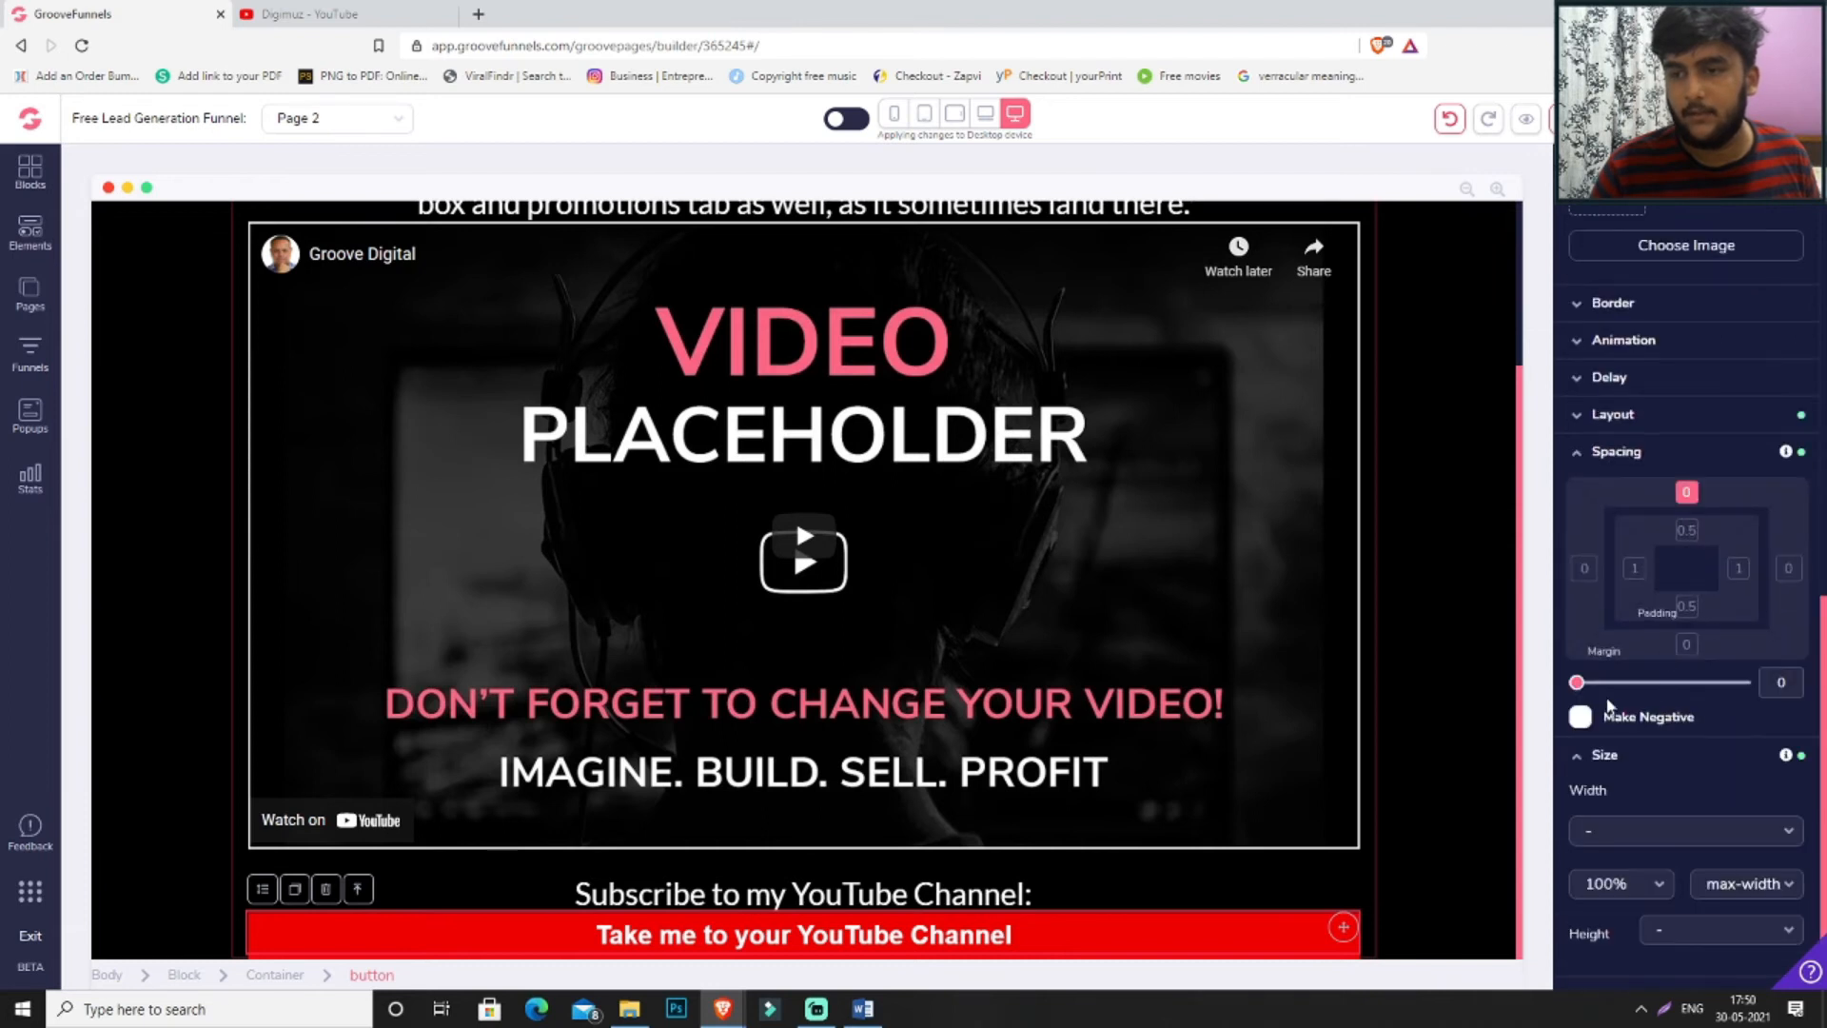
left_click(1607, 684)
scroll(1391, 714, "down", 2)
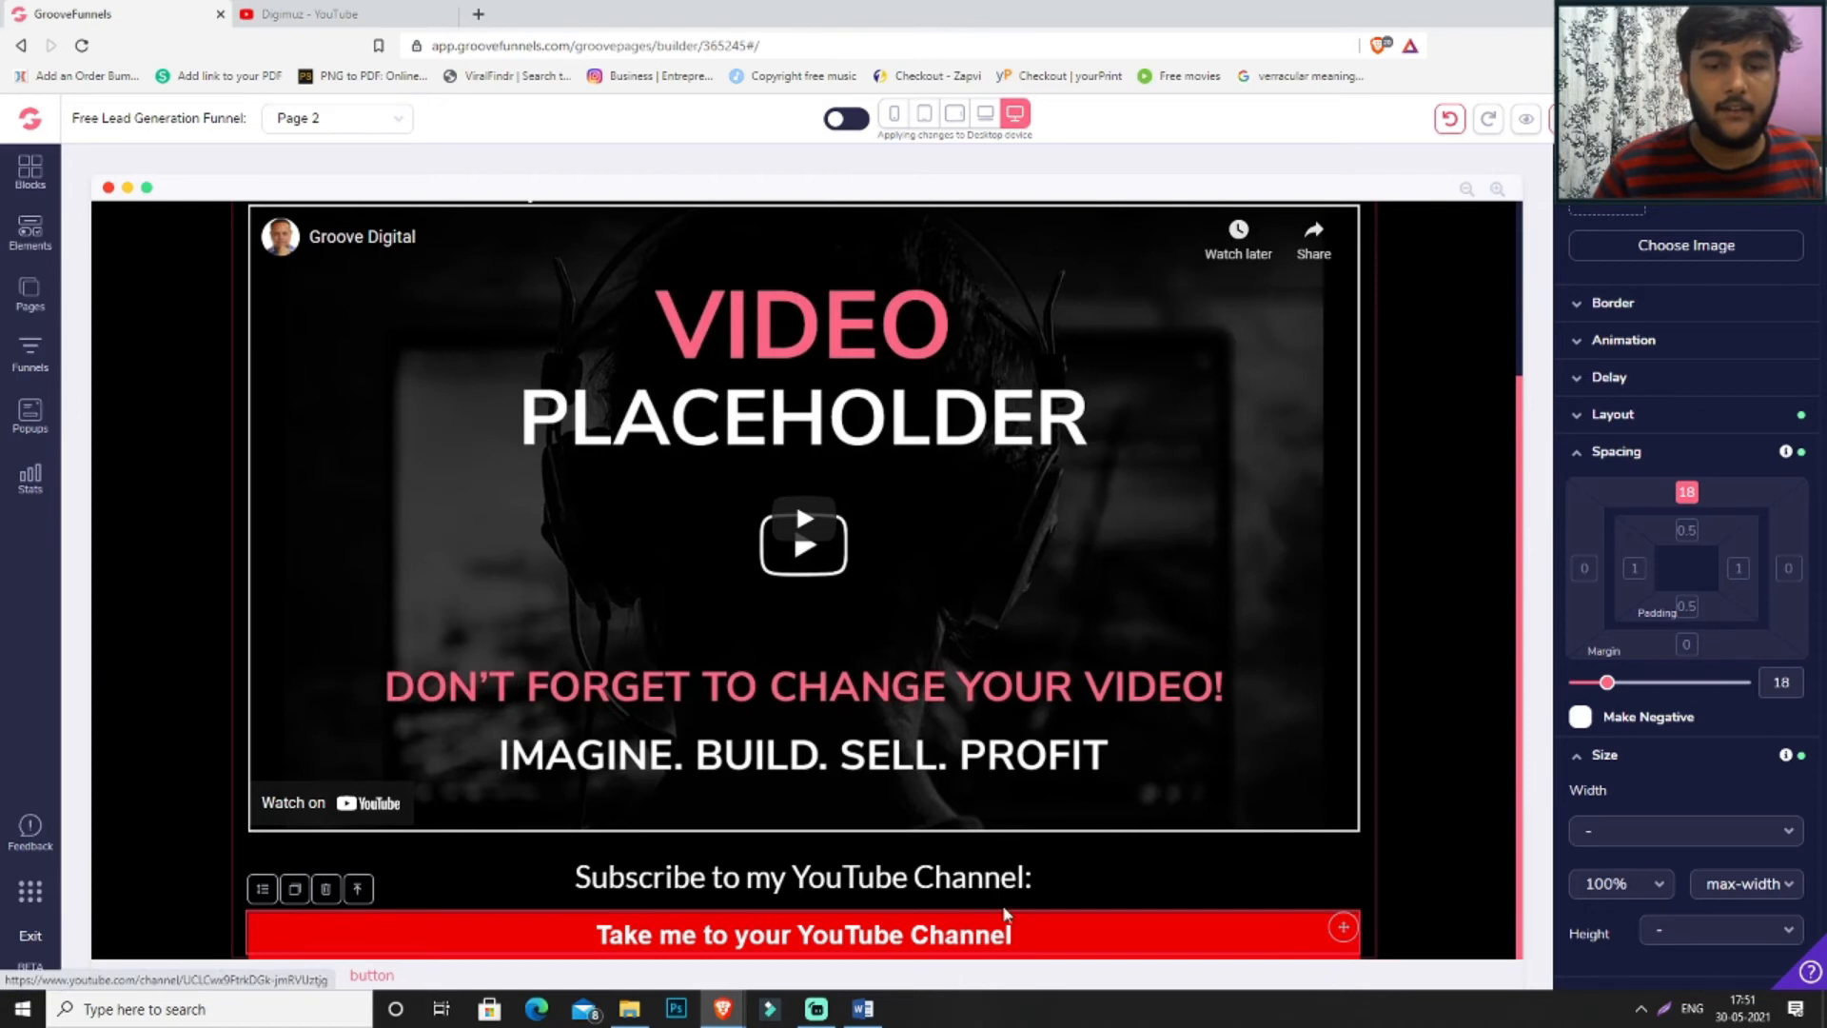
- Apply the bounce animation to the YouTube channel button
scroll(1611, 547, "up", 6)
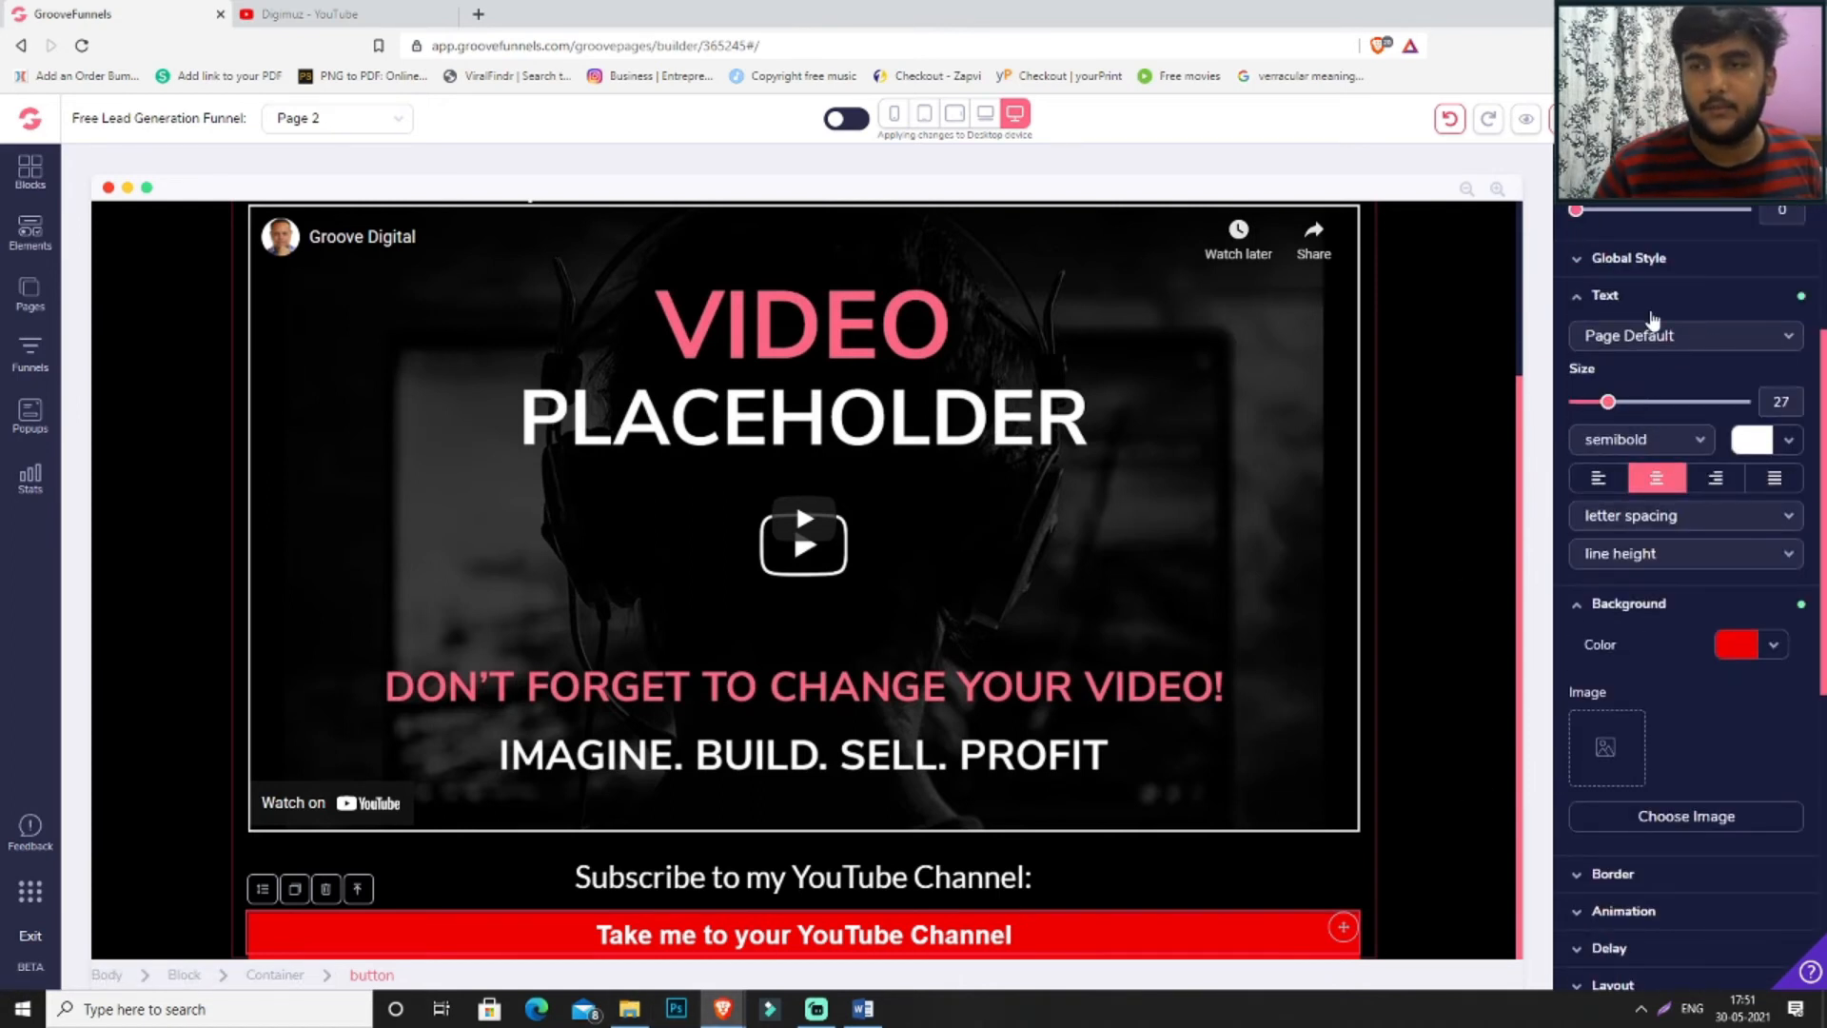
scroll(1632, 552, "down", 5)
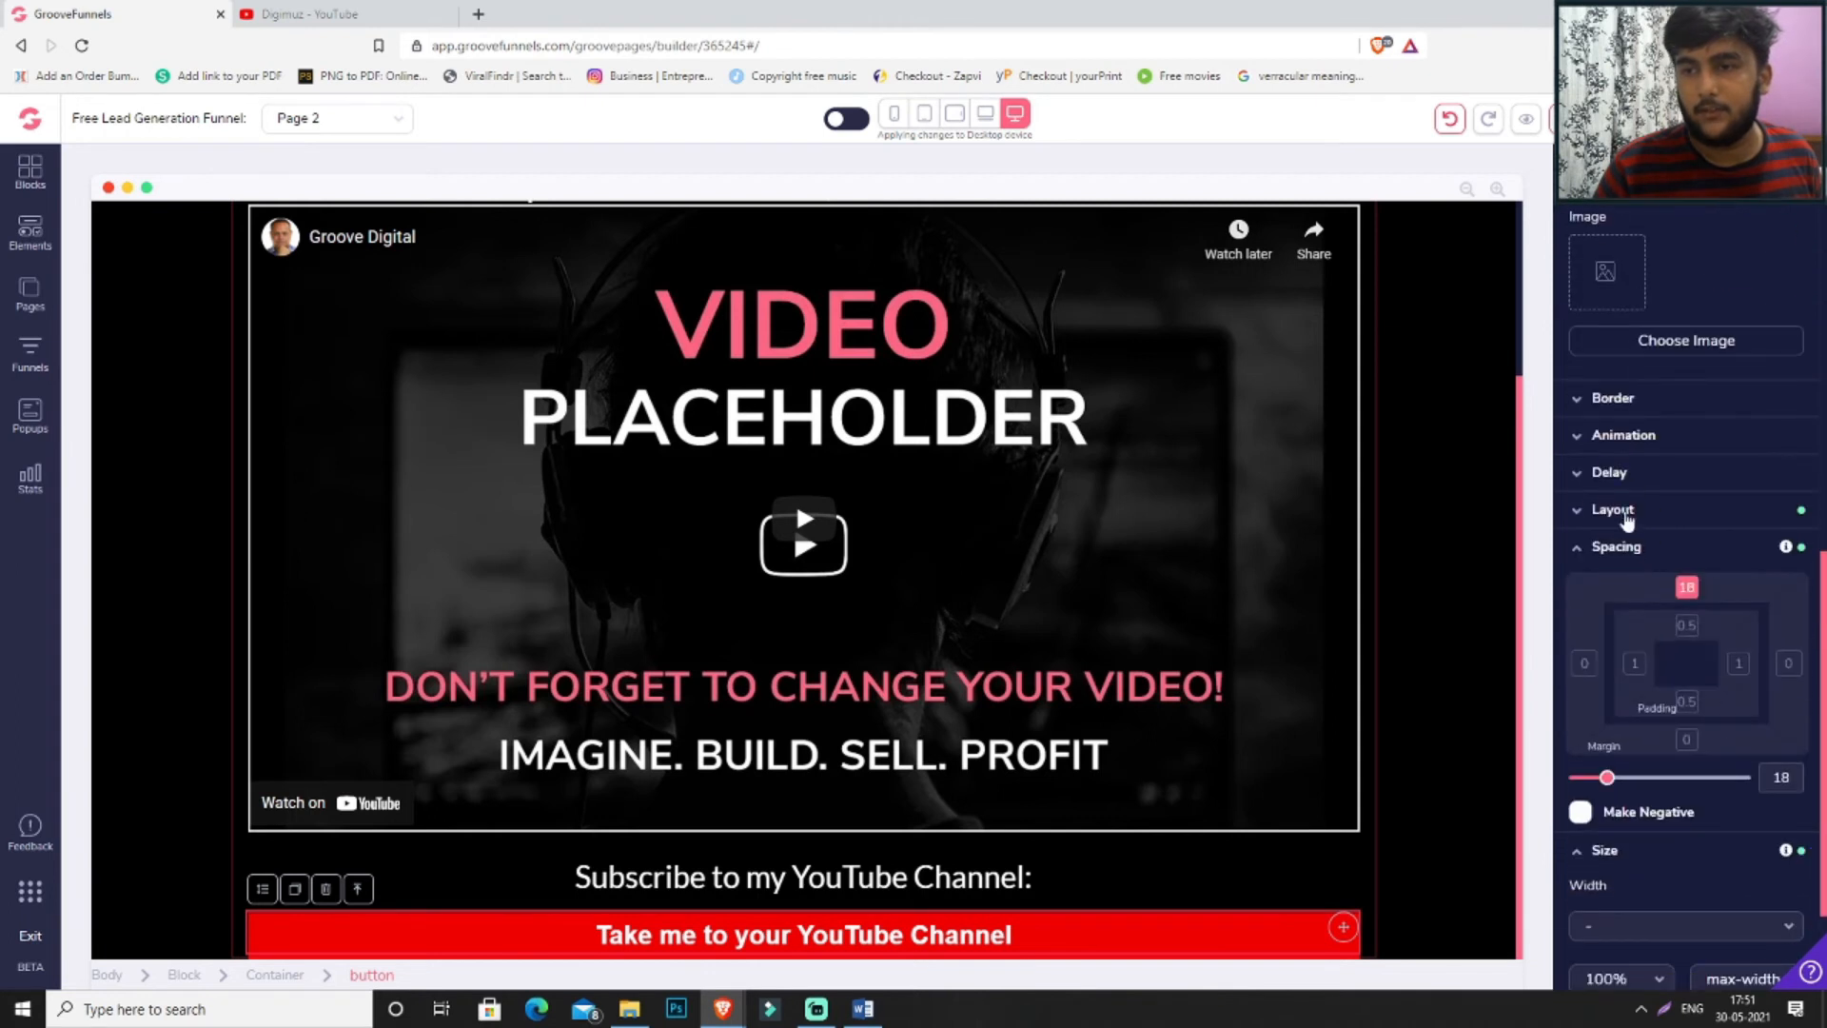
left_click(1622, 435)
left_click(1734, 600)
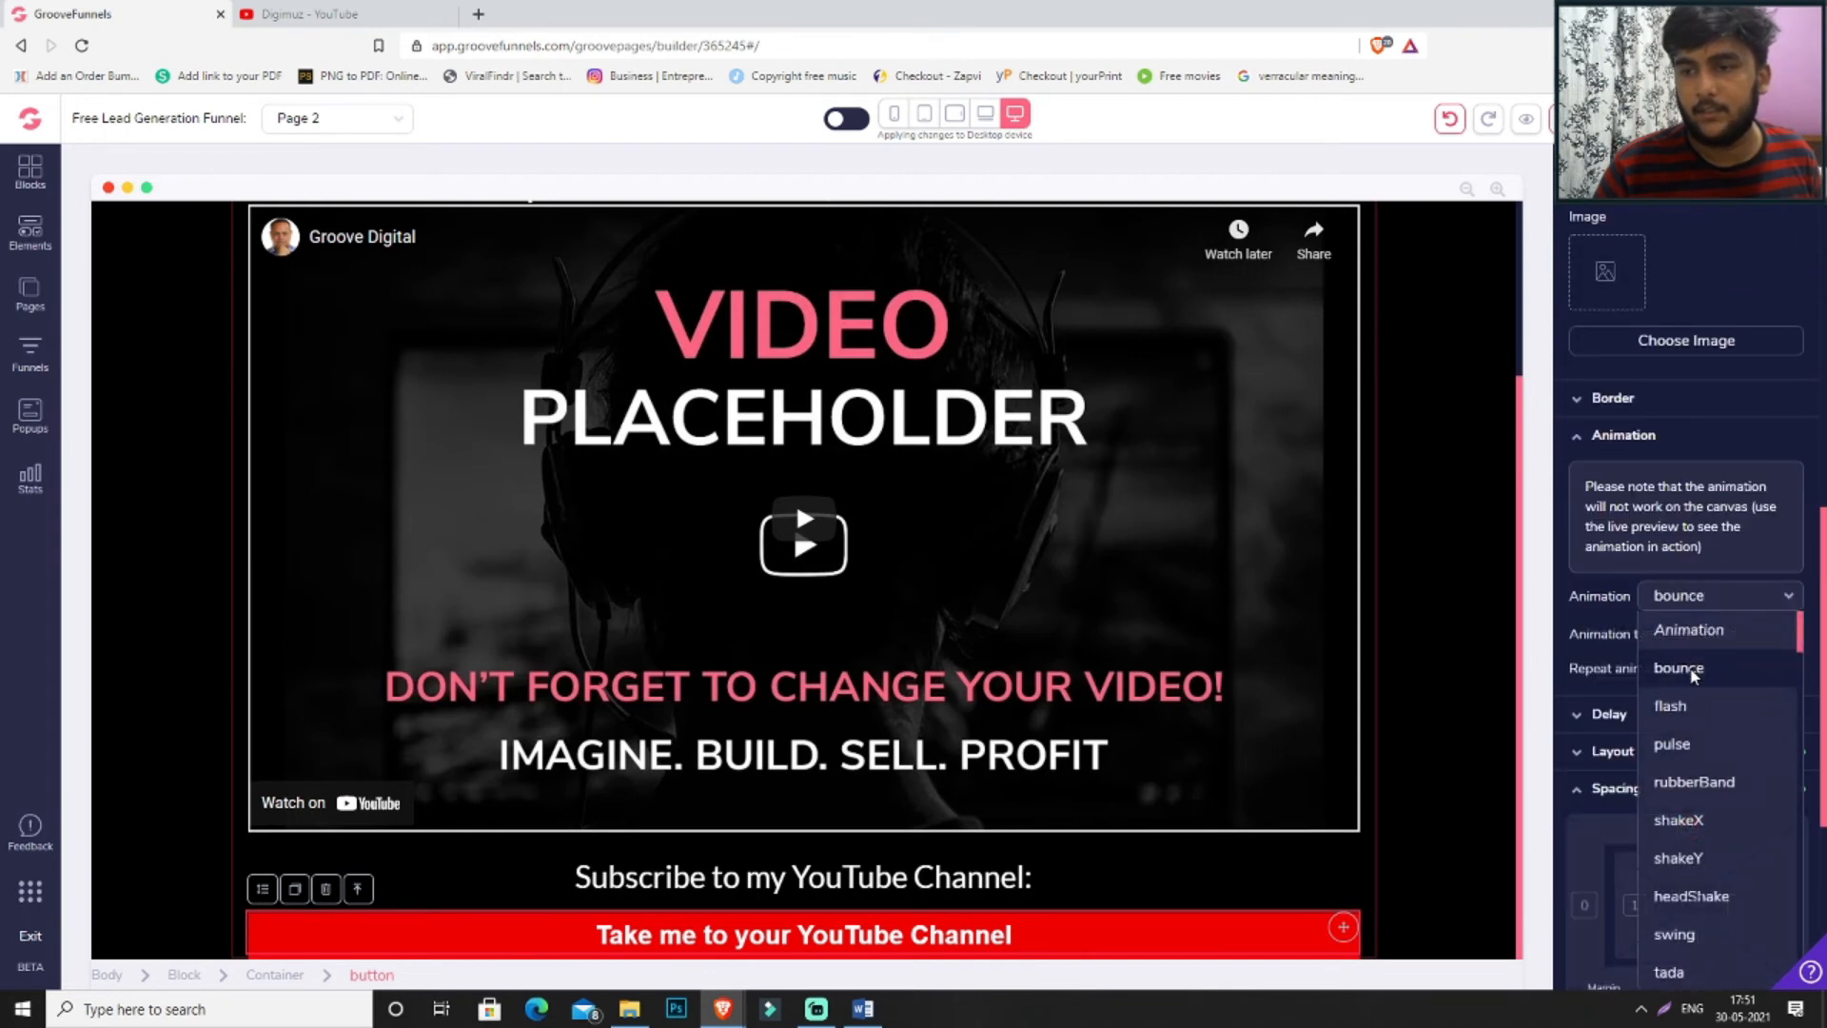
left_click(1682, 662)
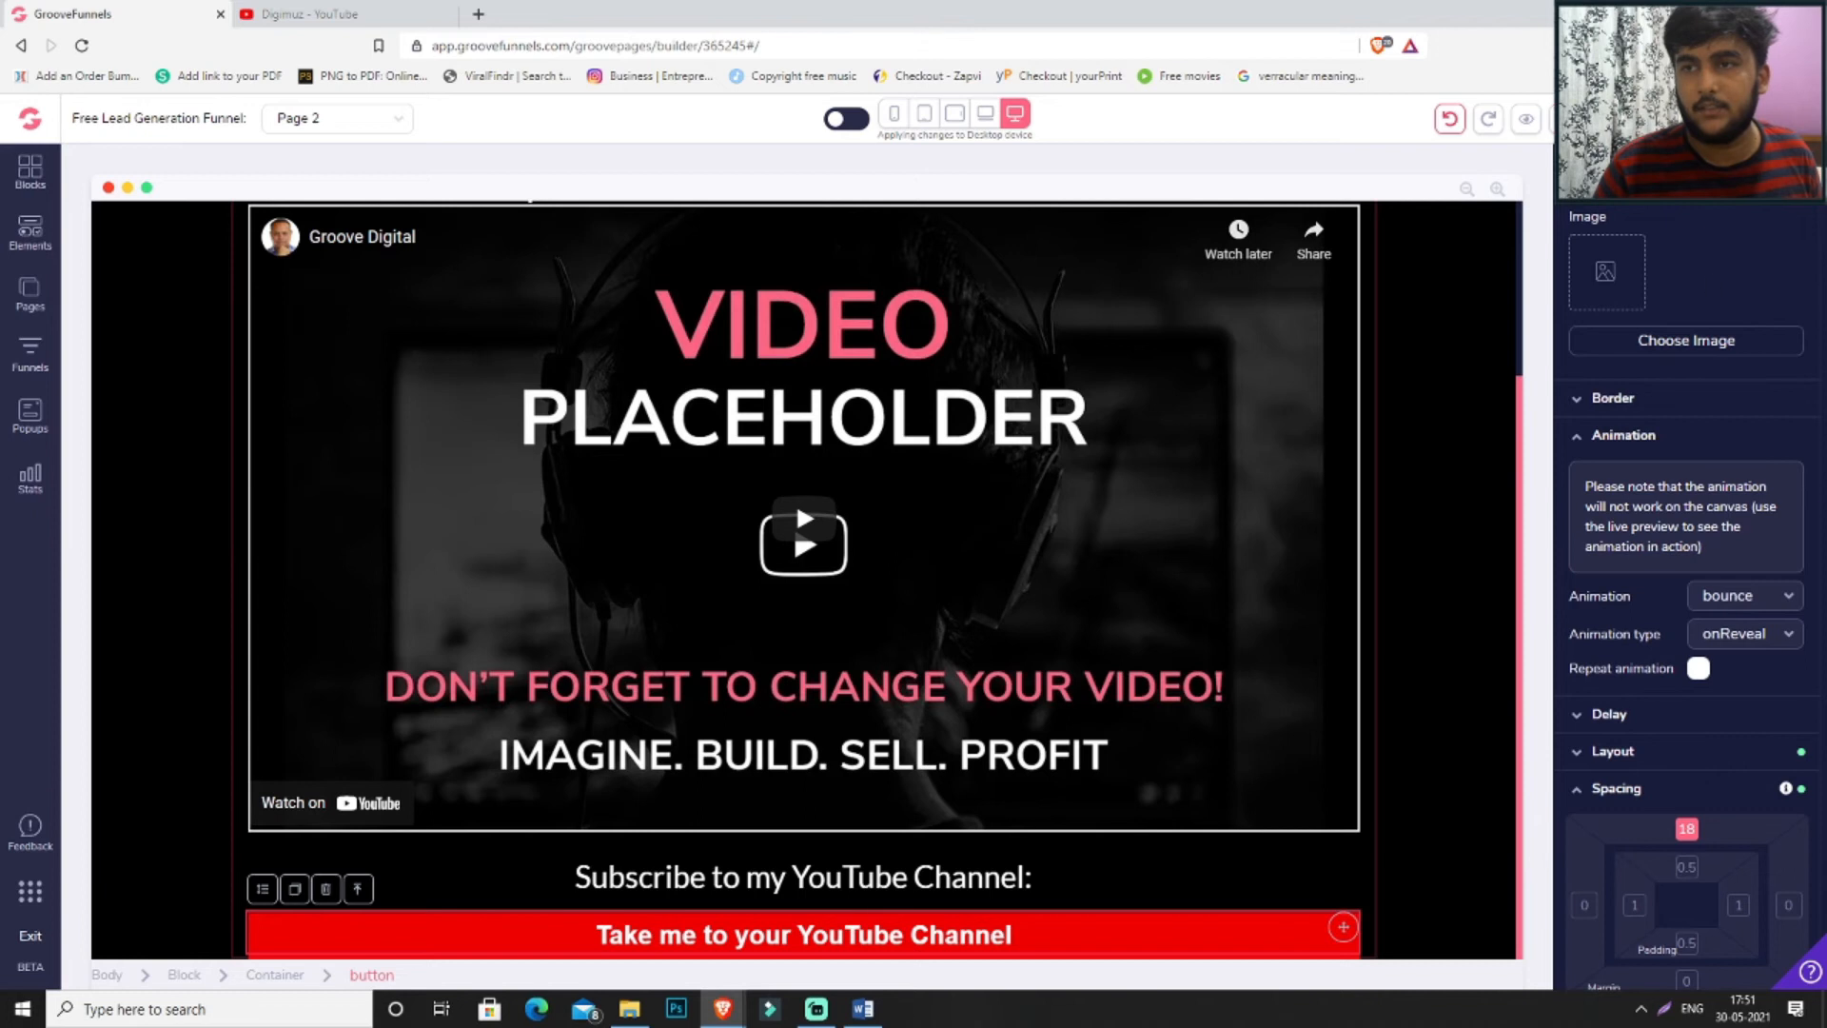
scroll(1788, 735, "down", 4)
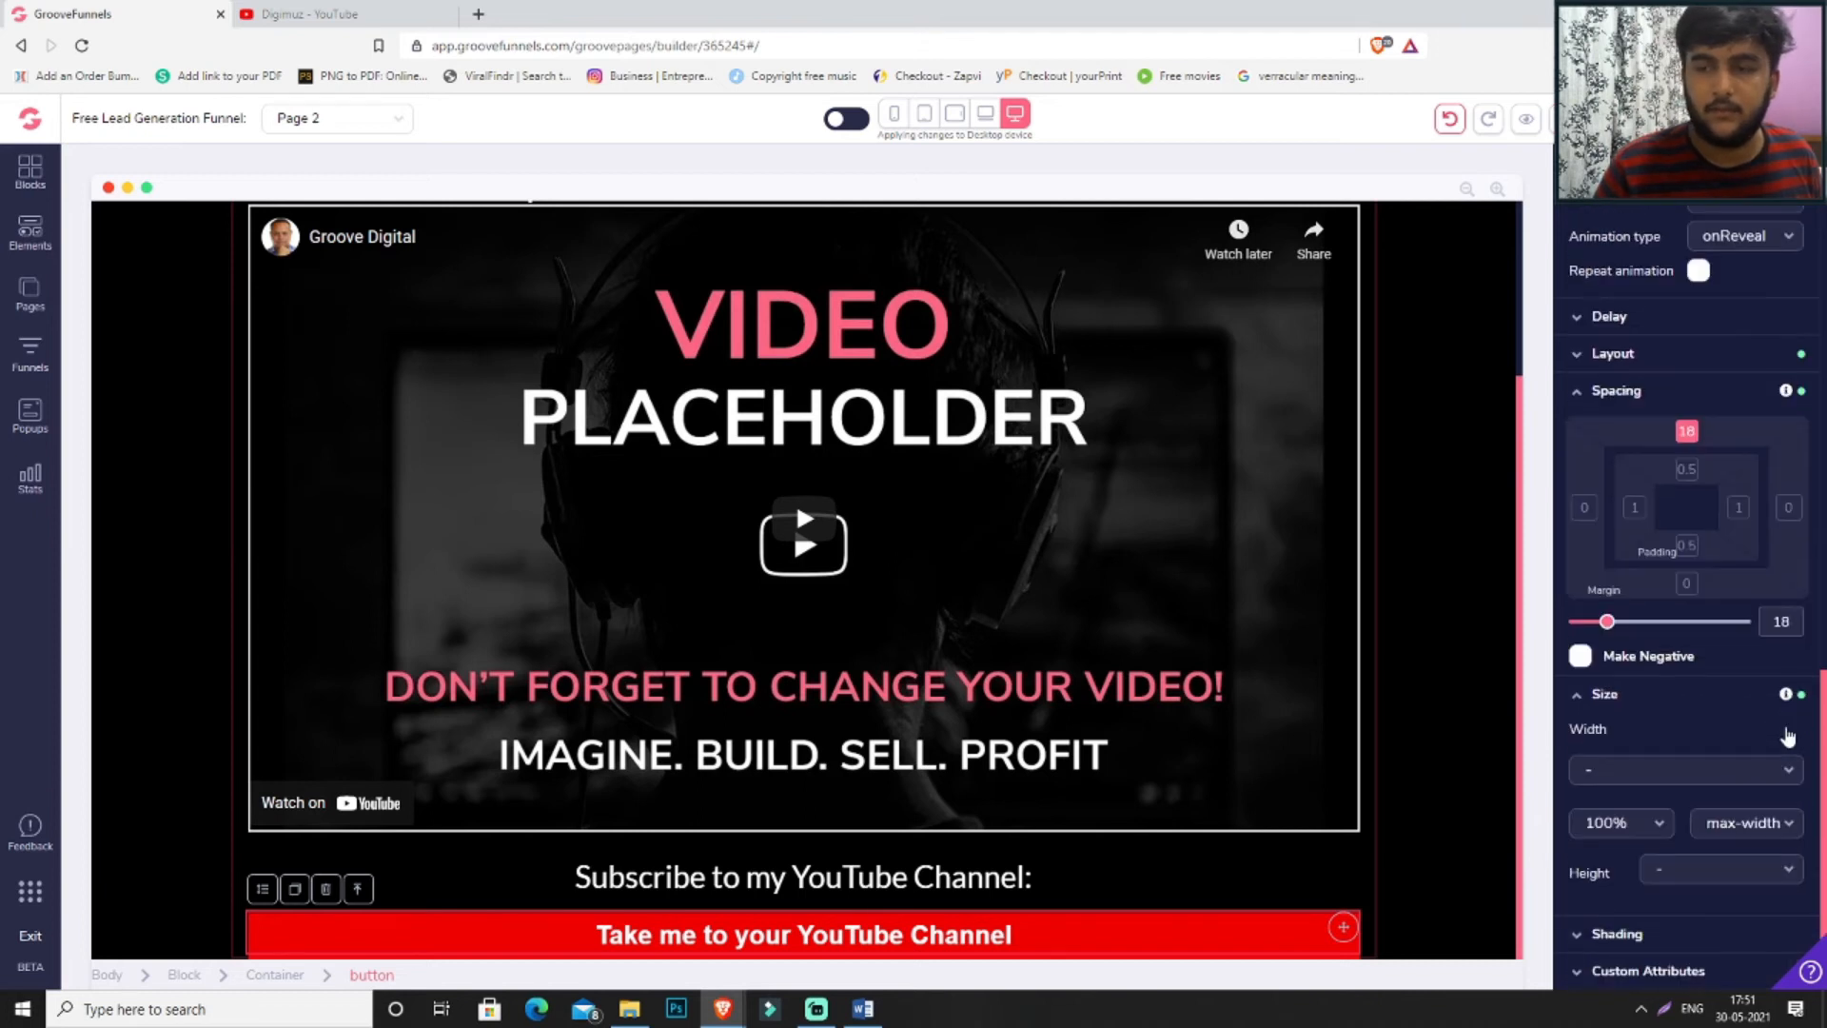
- Set the bottom padding of the block containing the video and YouTube button to 29
left_click(1451, 836)
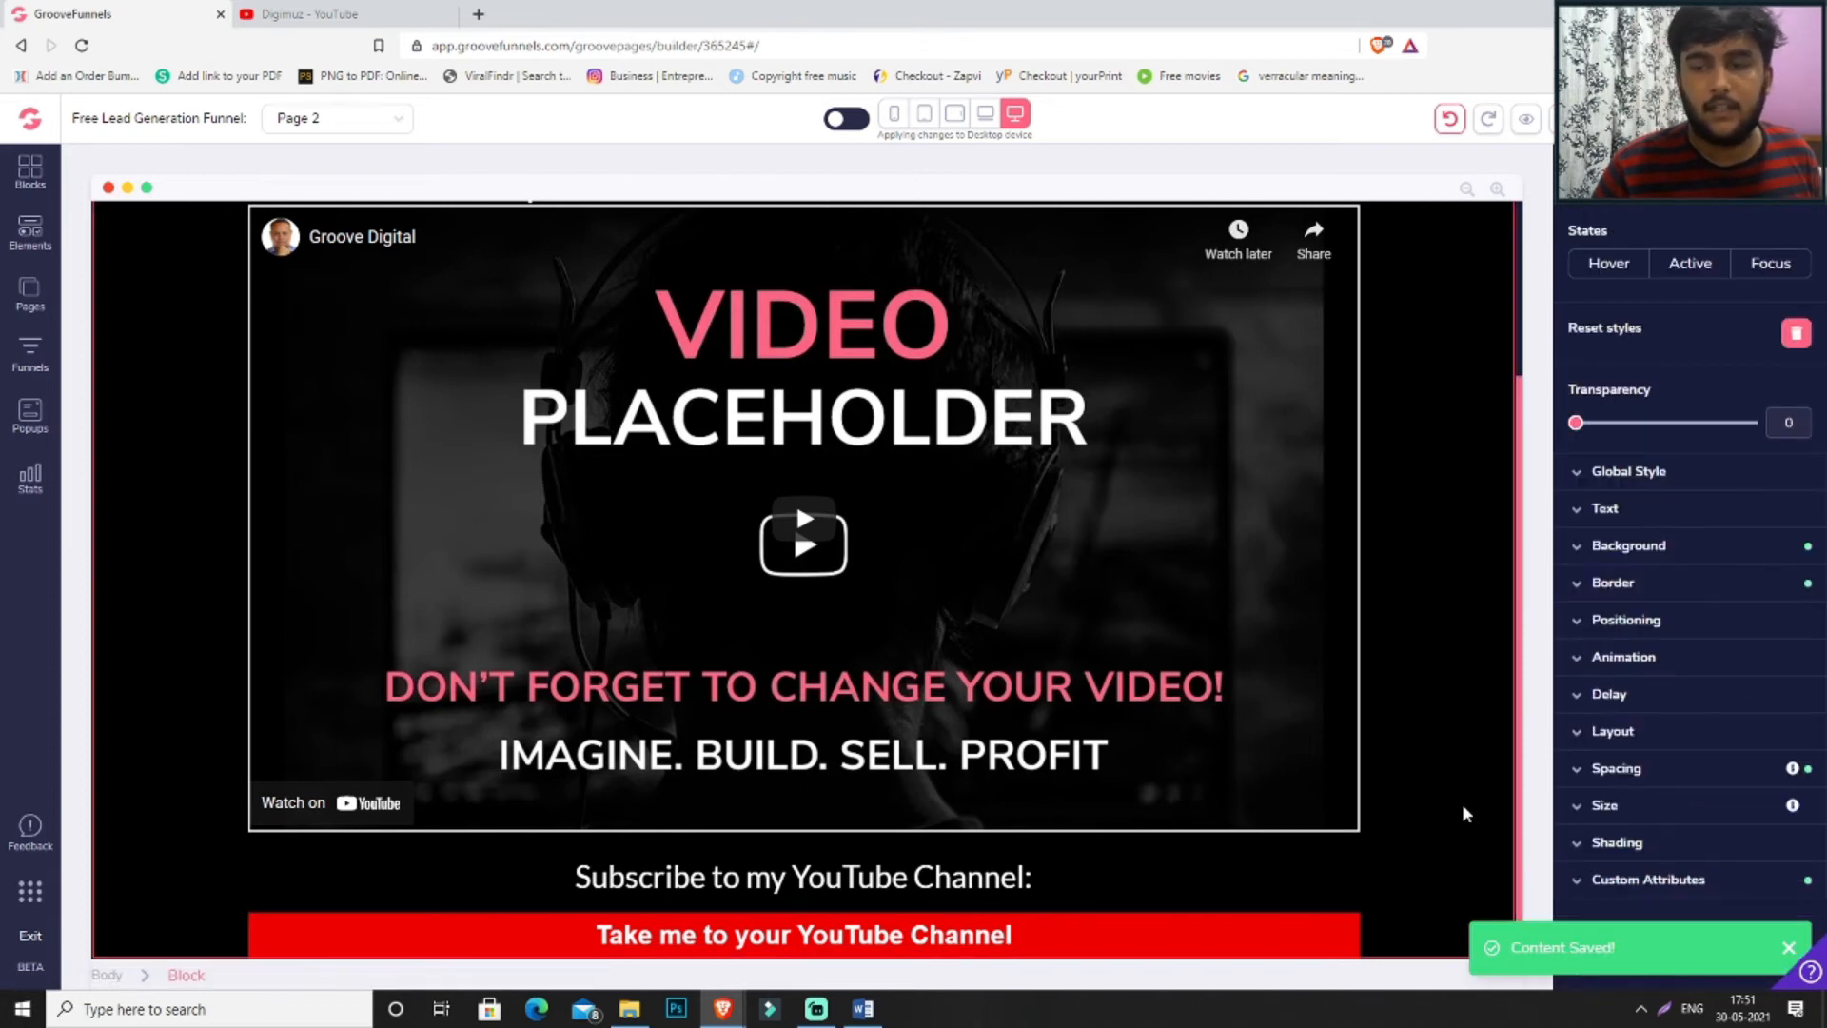
left_click(1654, 769)
scroll(1680, 790, "down", 1)
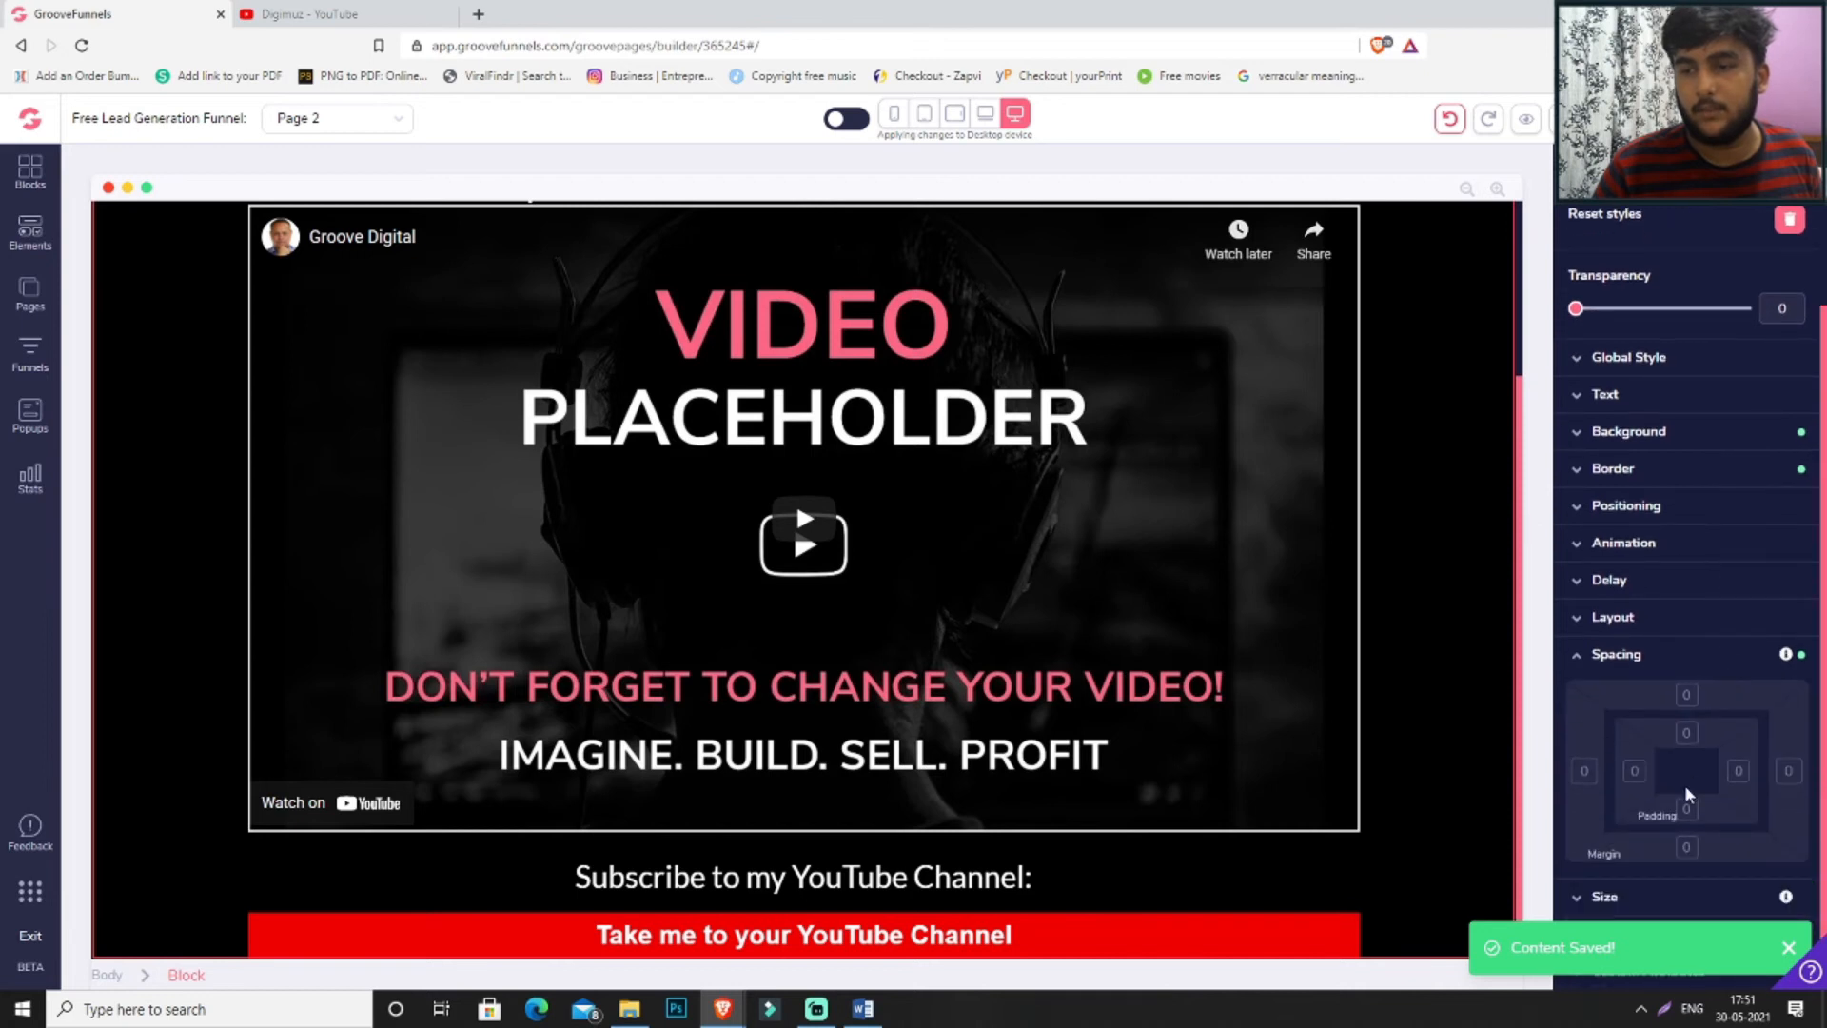
left_click(1687, 813)
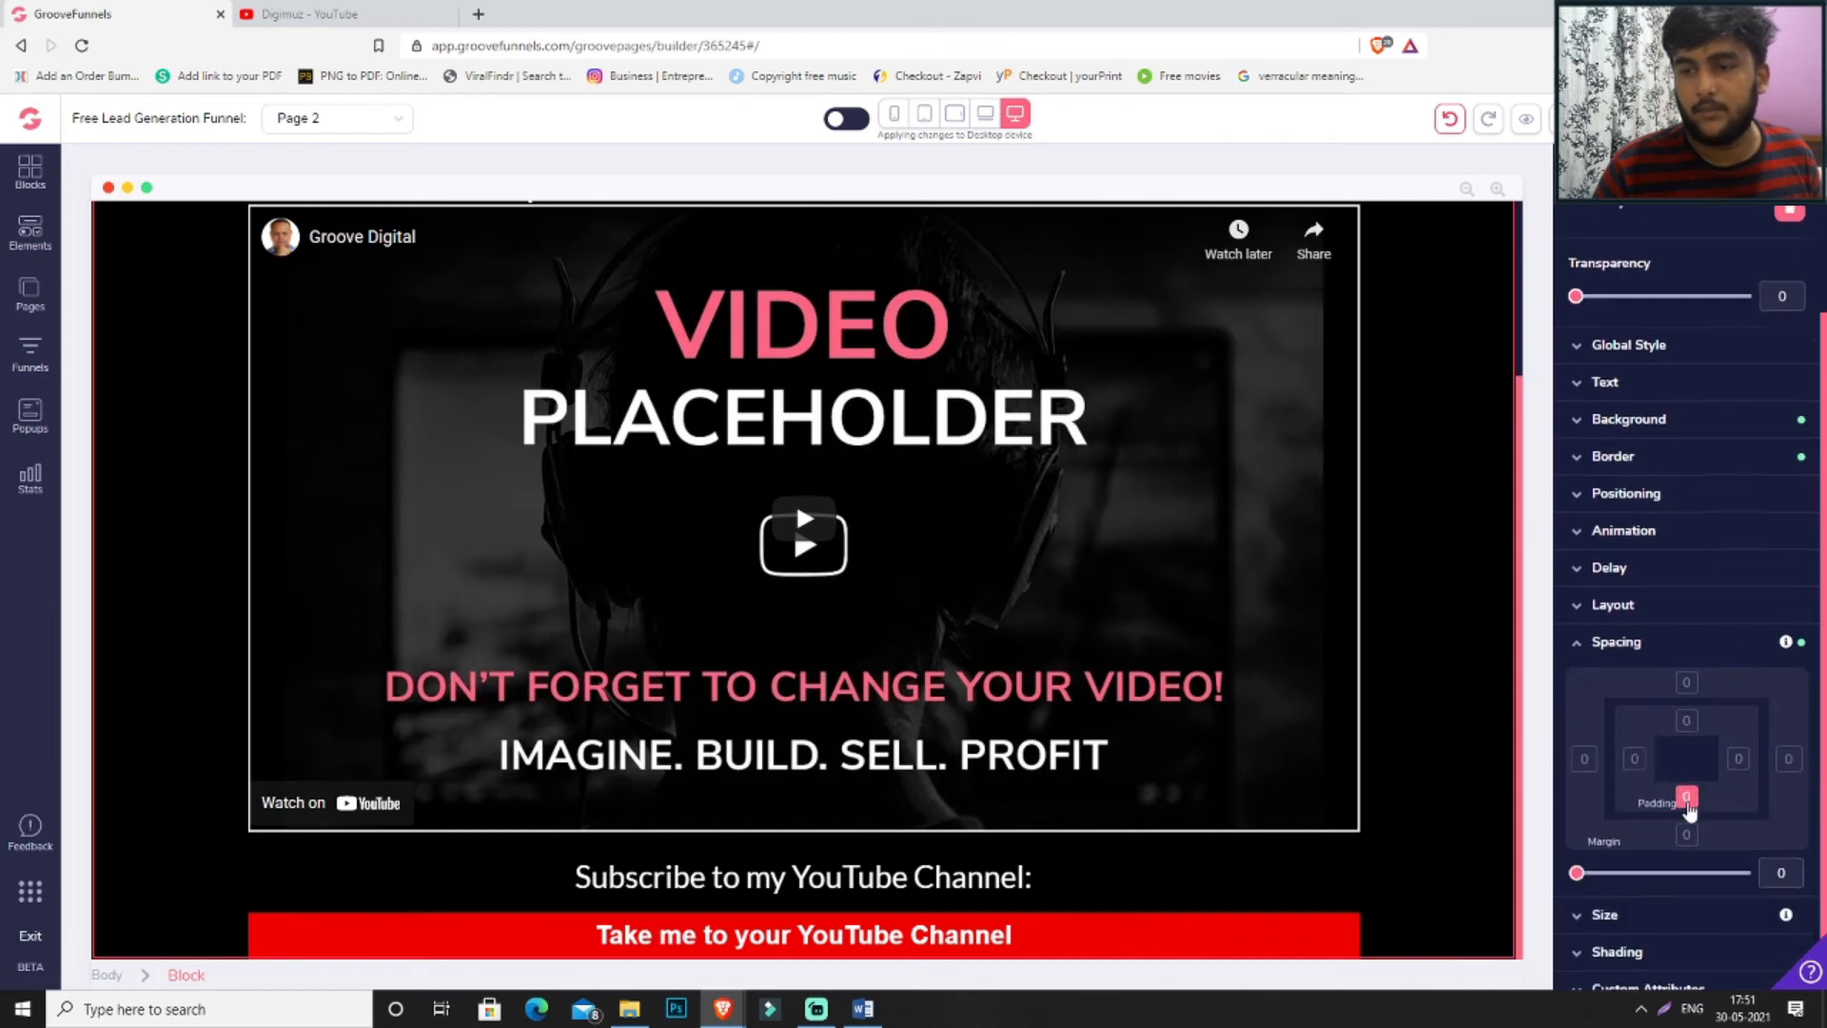
left_click_drag(1575, 855, 1625, 854)
scroll(1328, 641, "down", 1)
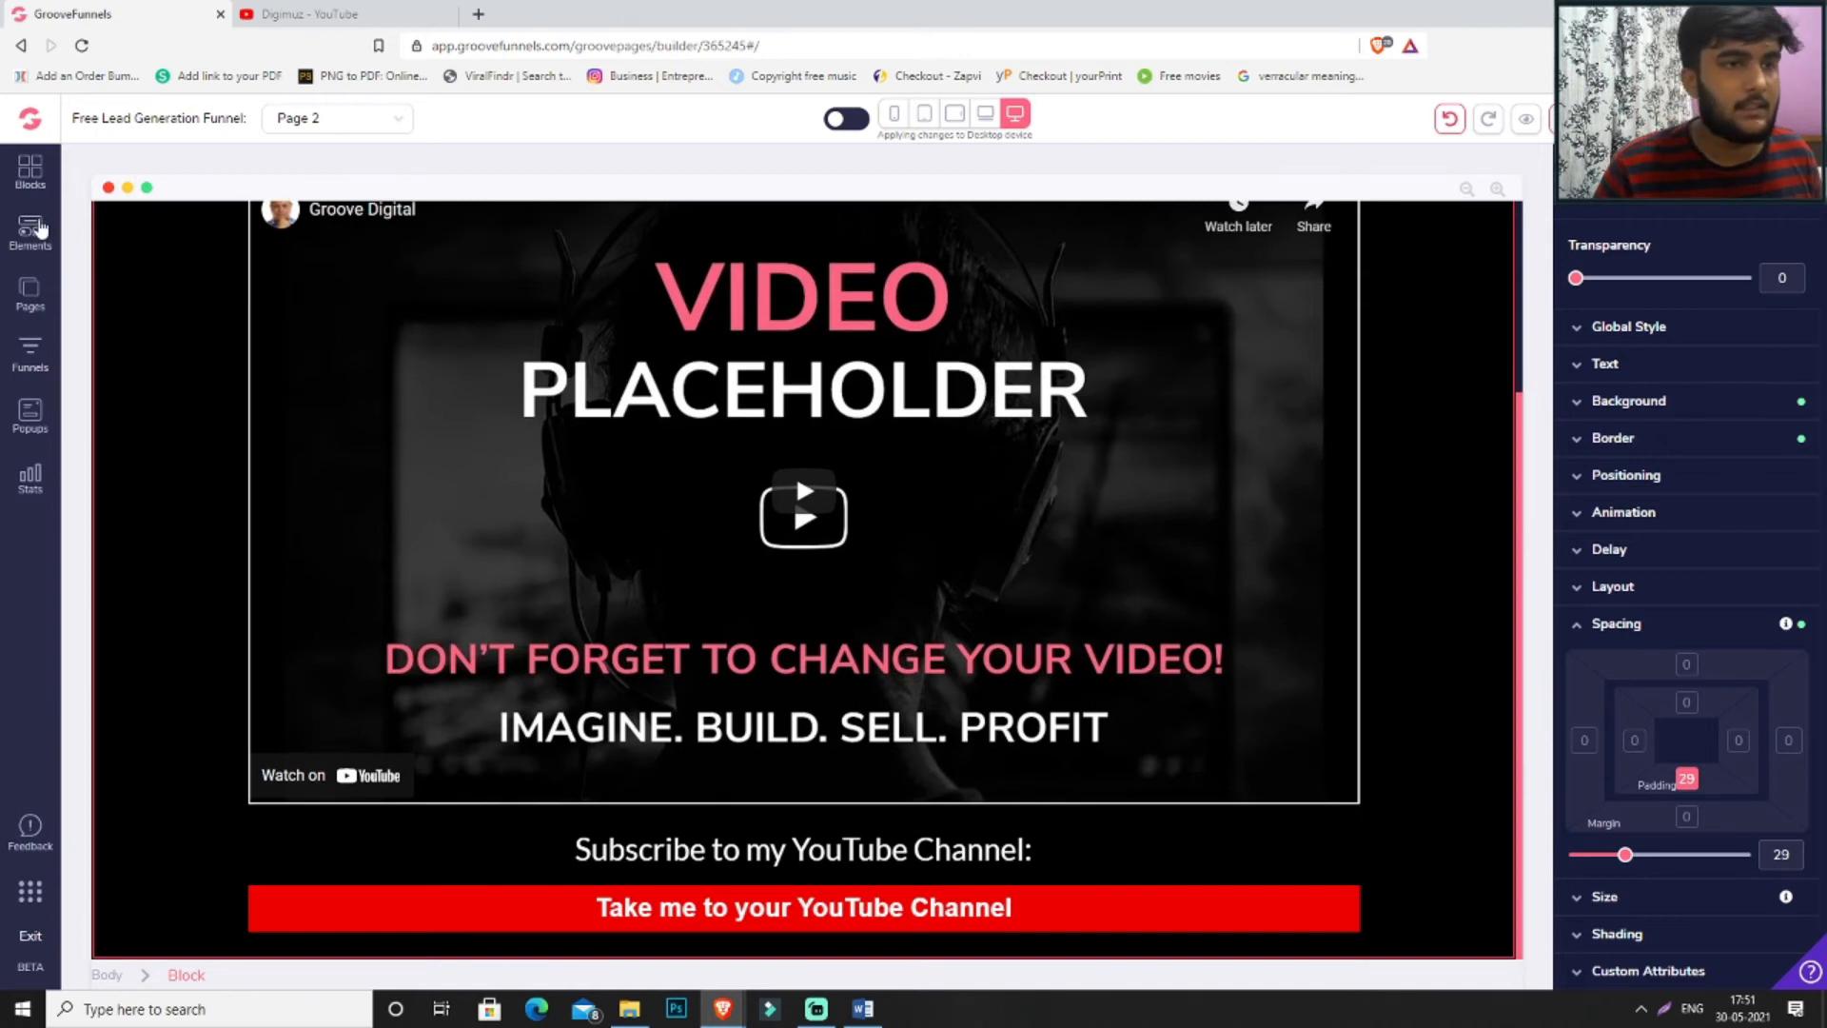
- Add the Cresigners copyright footer block to the page and move it below the video and YouTube button block
left_click(30, 195)
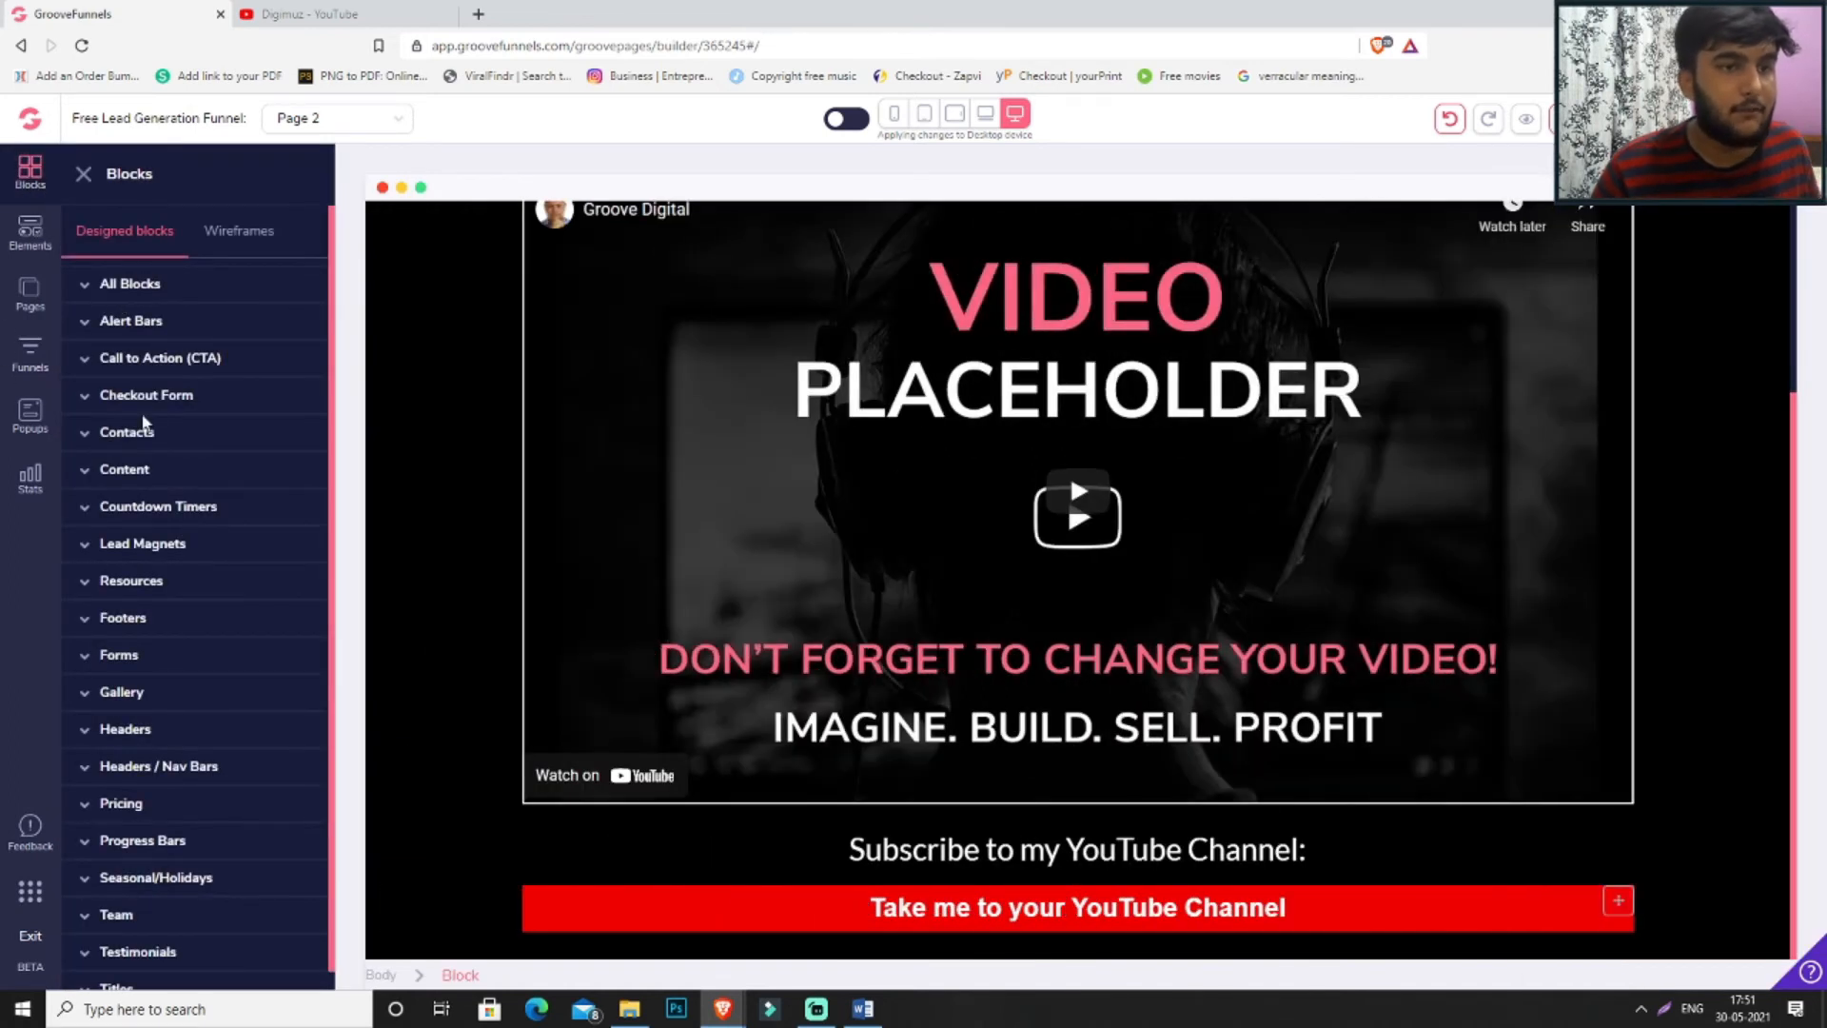
left_click(238, 617)
scroll(245, 399, "down", 5)
left_click_drag(191, 286, 1142, 933)
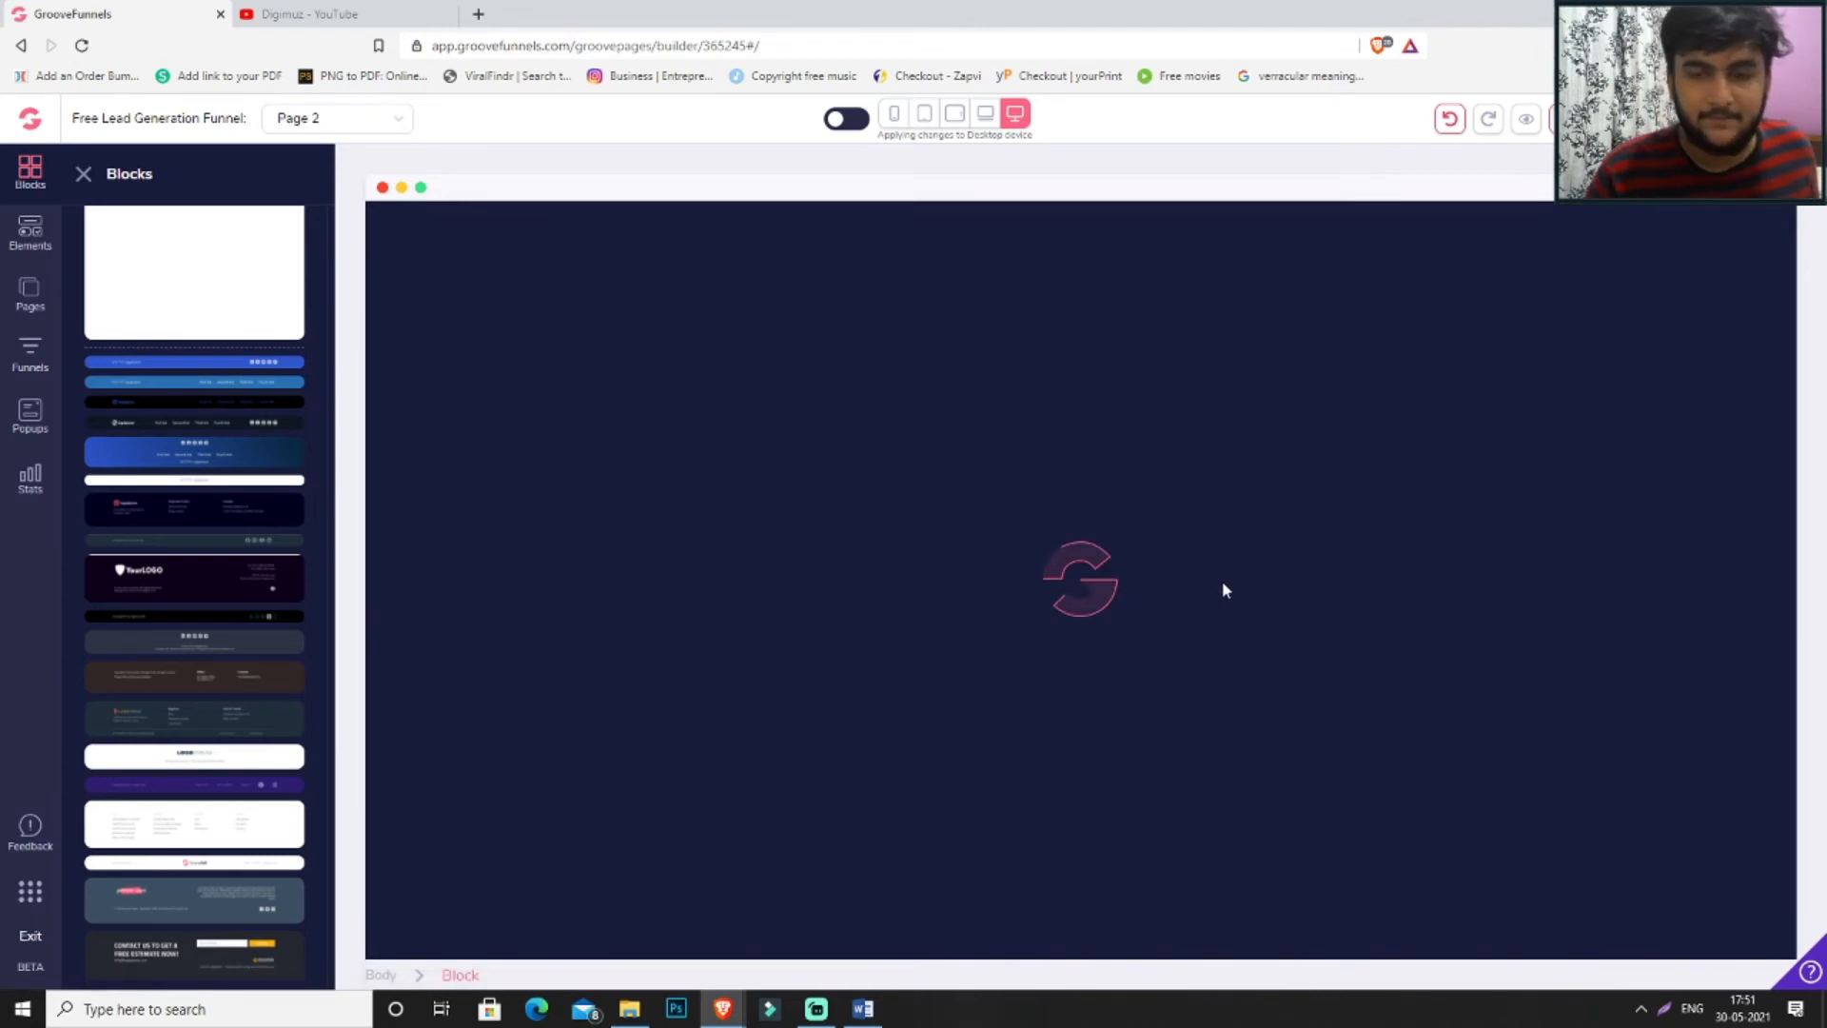
scroll(1215, 642, "up", 4)
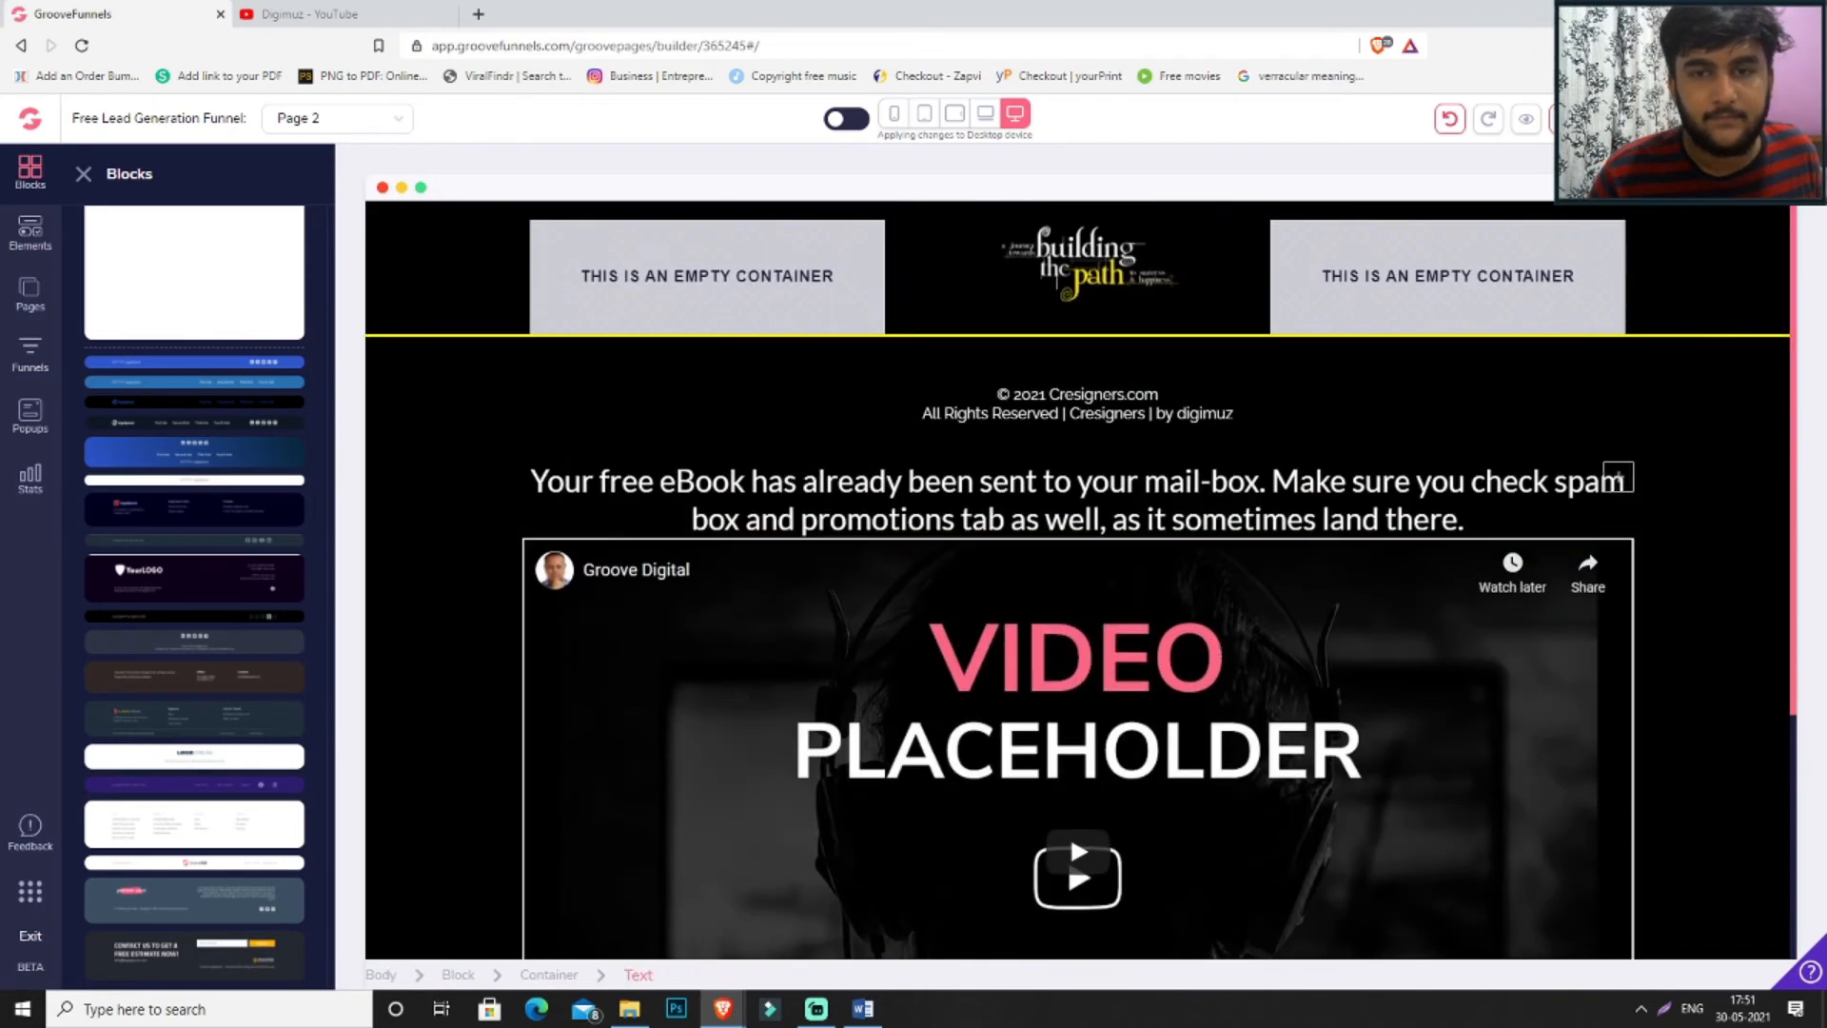
left_click(1768, 364)
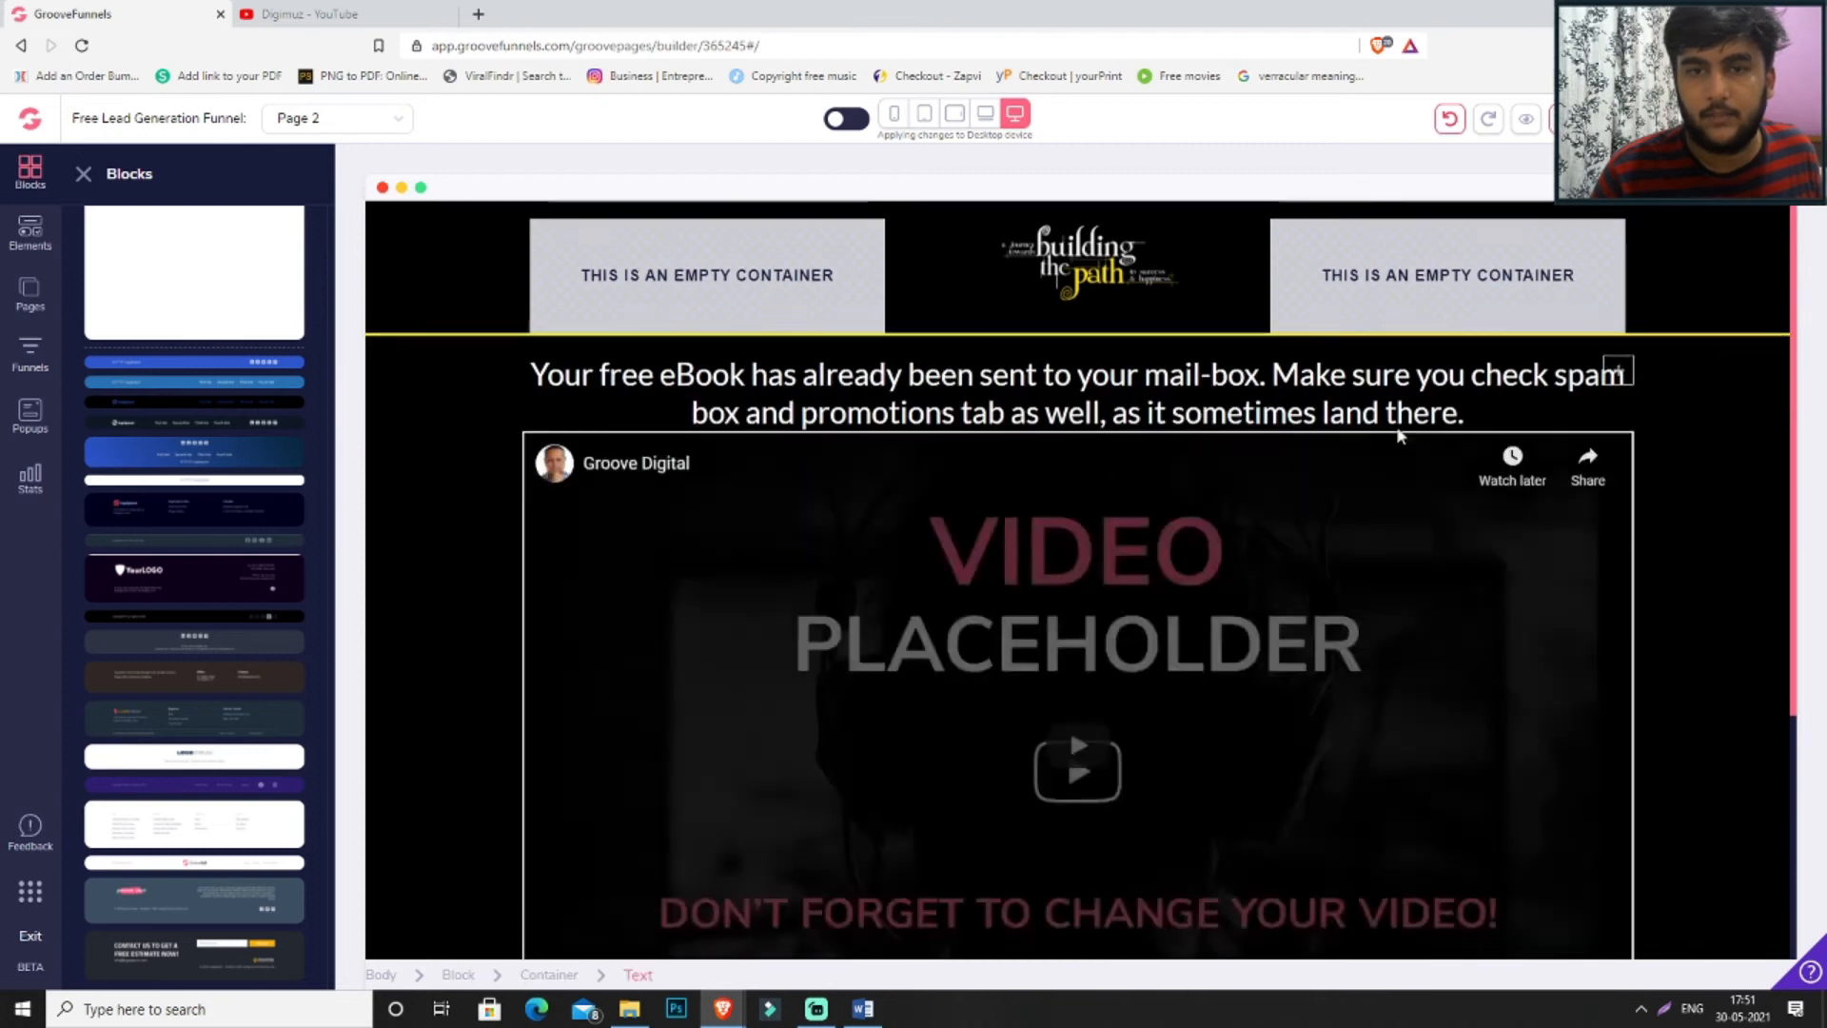
scroll(1408, 443, "down", 4)
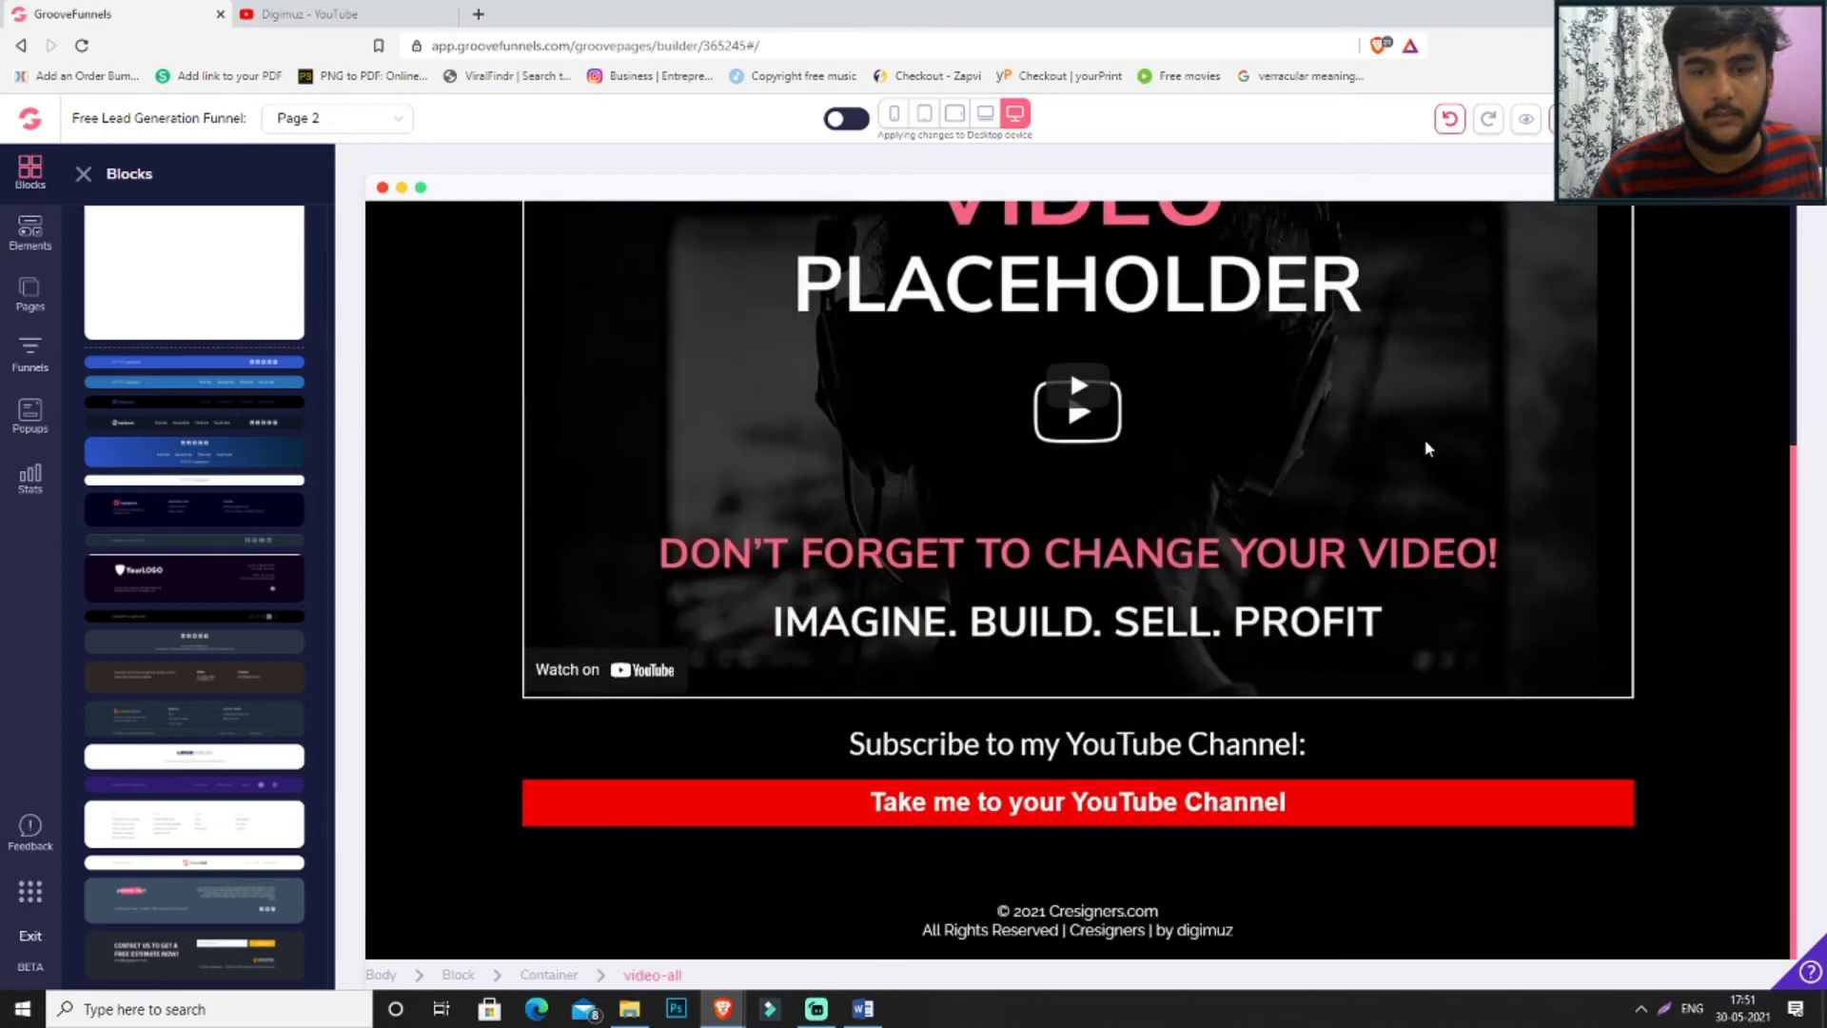
- Give the footer block a 2px yellow border along its top edge
left_click(1697, 886)
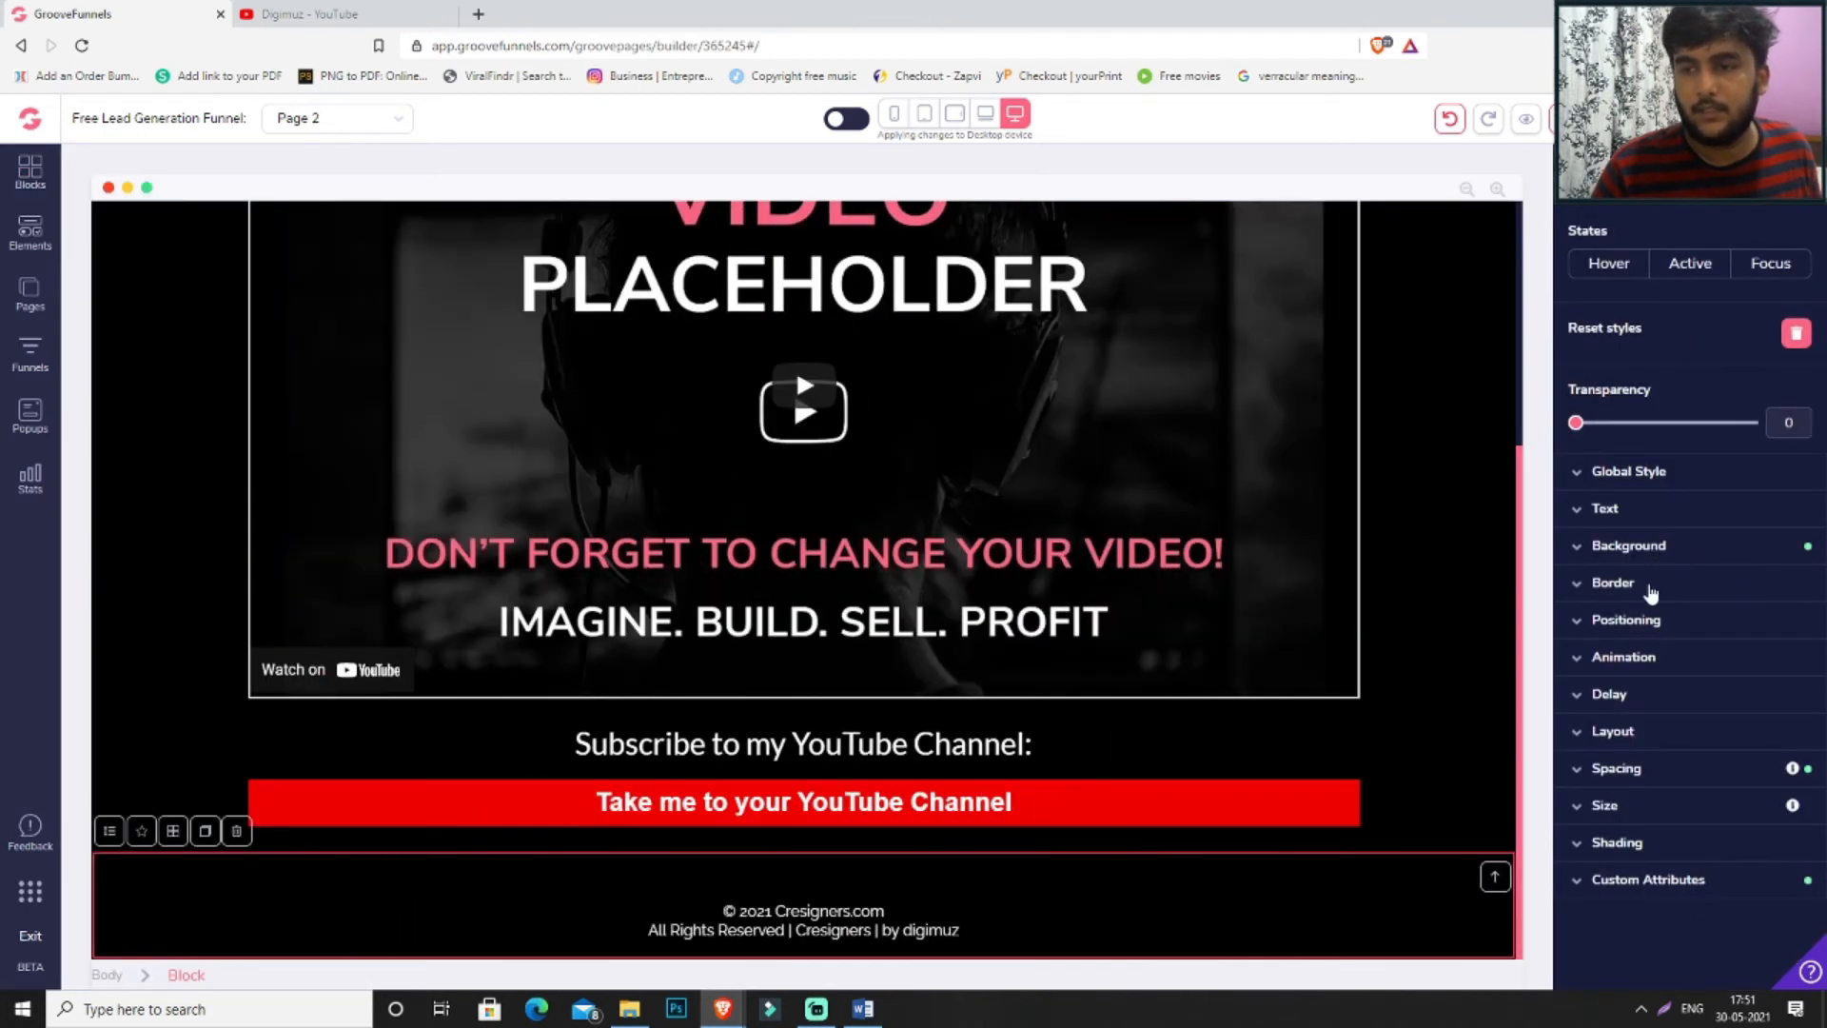
left_click(1651, 585)
left_click(1642, 625)
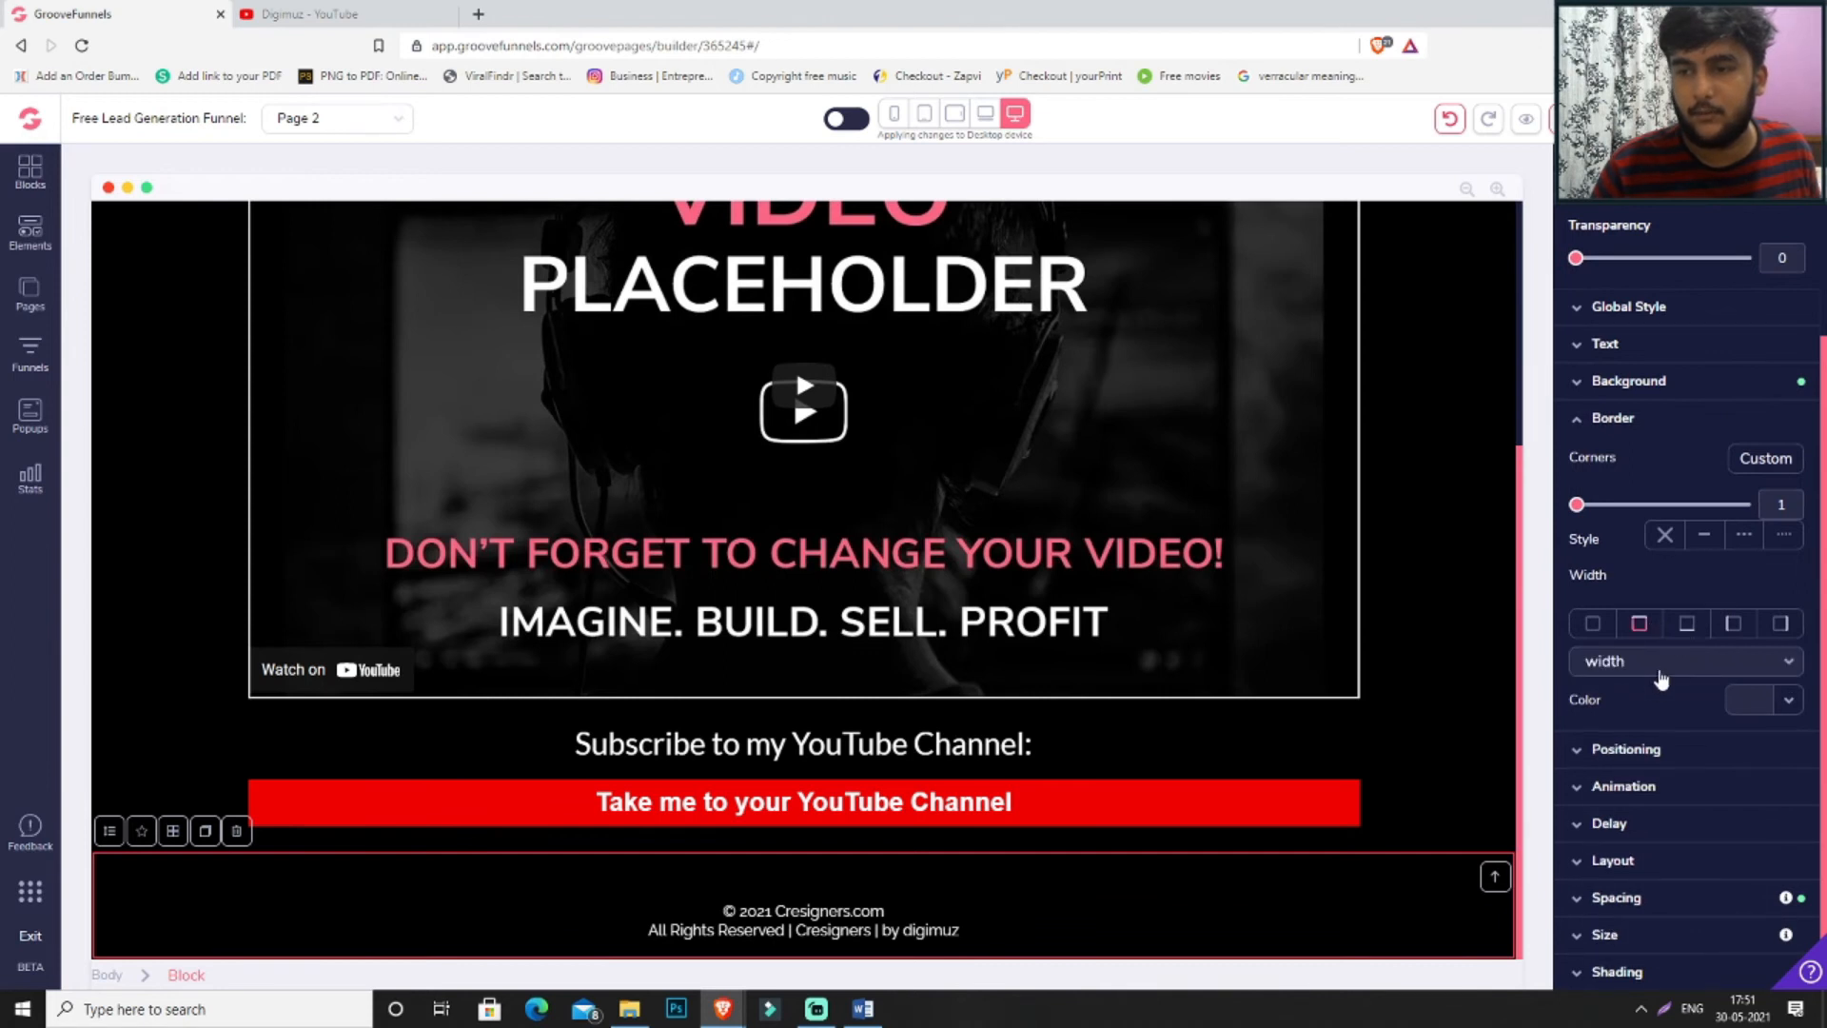
left_click(1661, 678)
left_click(1664, 807)
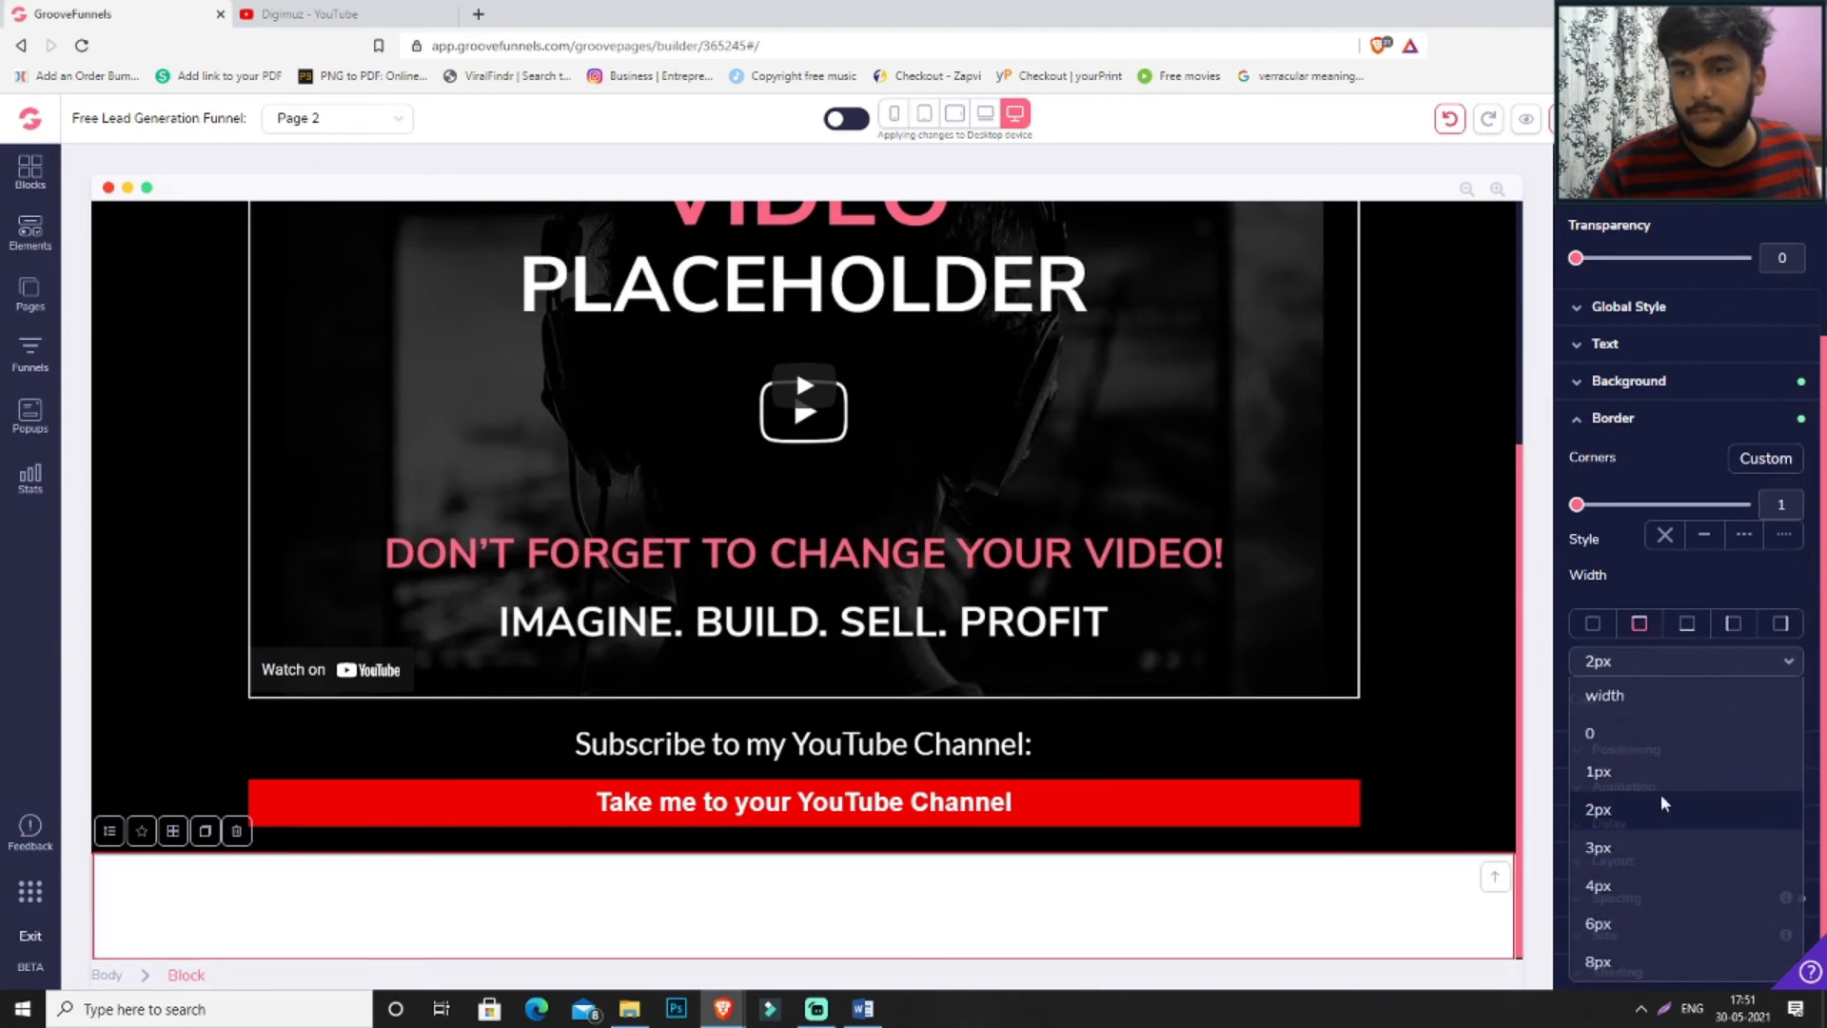
left_click(1753, 705)
left_click(1590, 838)
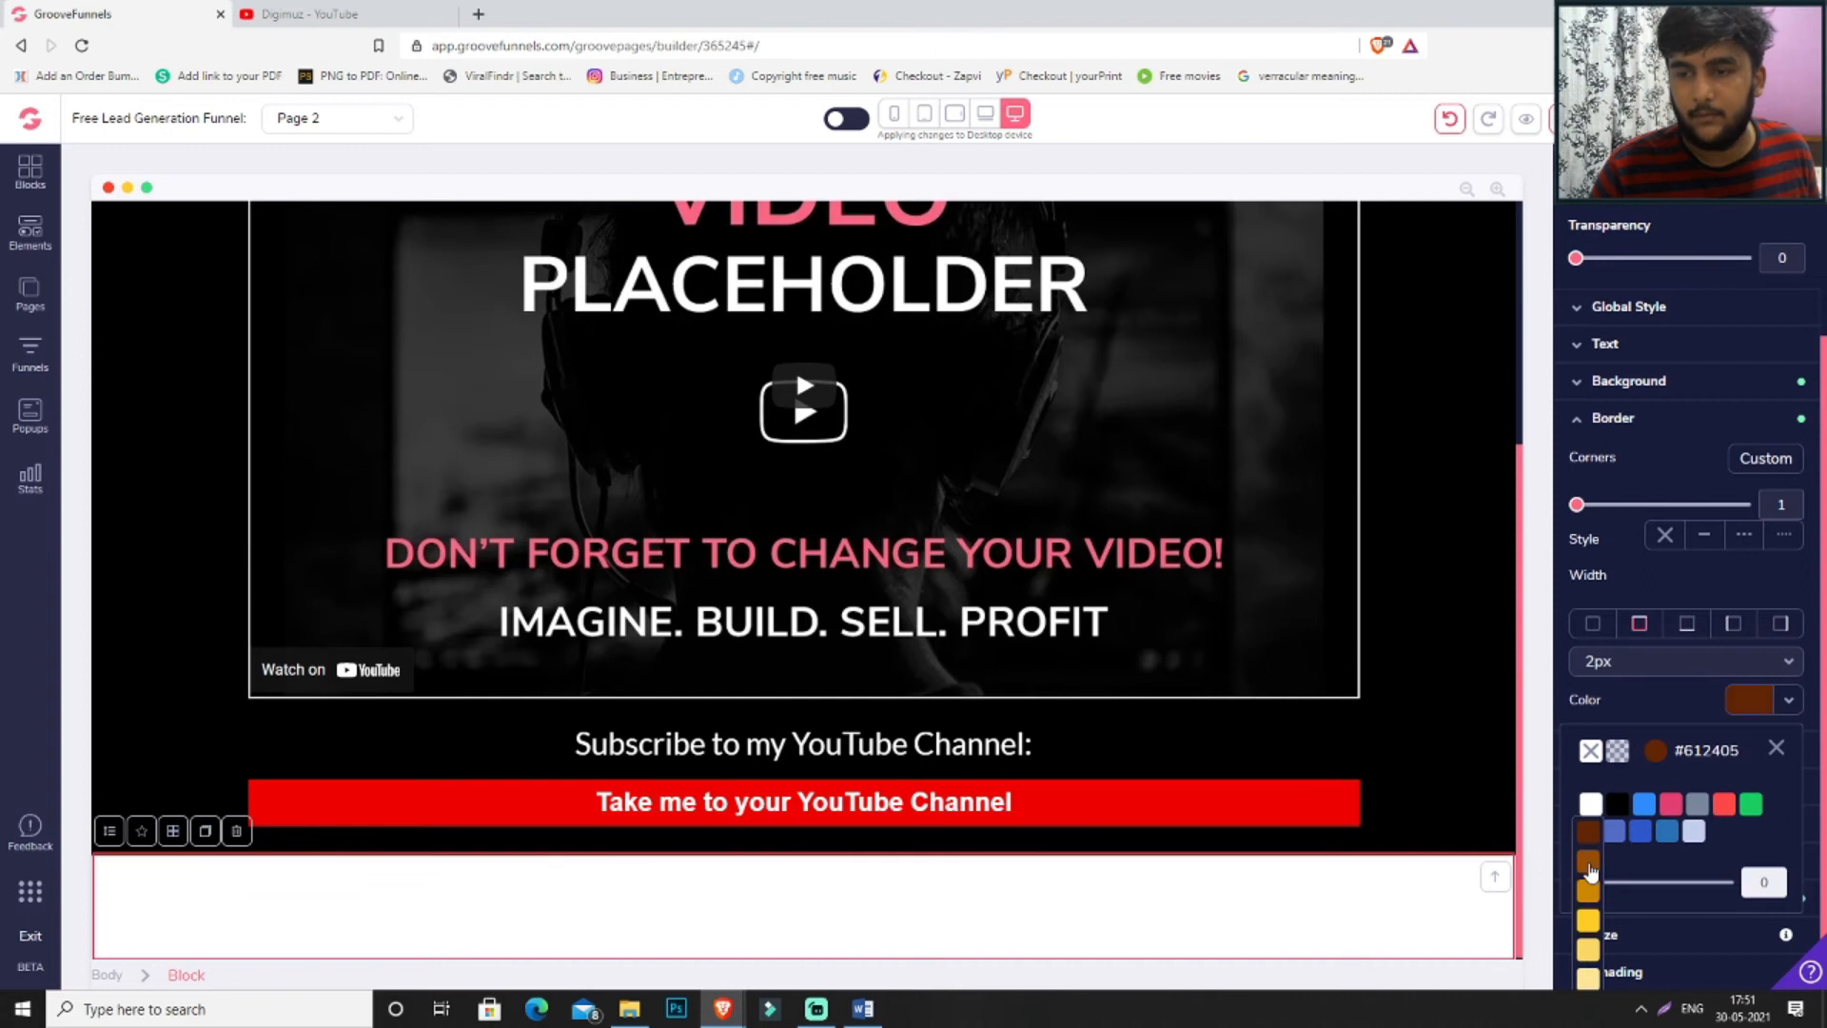
left_click(1588, 921)
left_click(1472, 704)
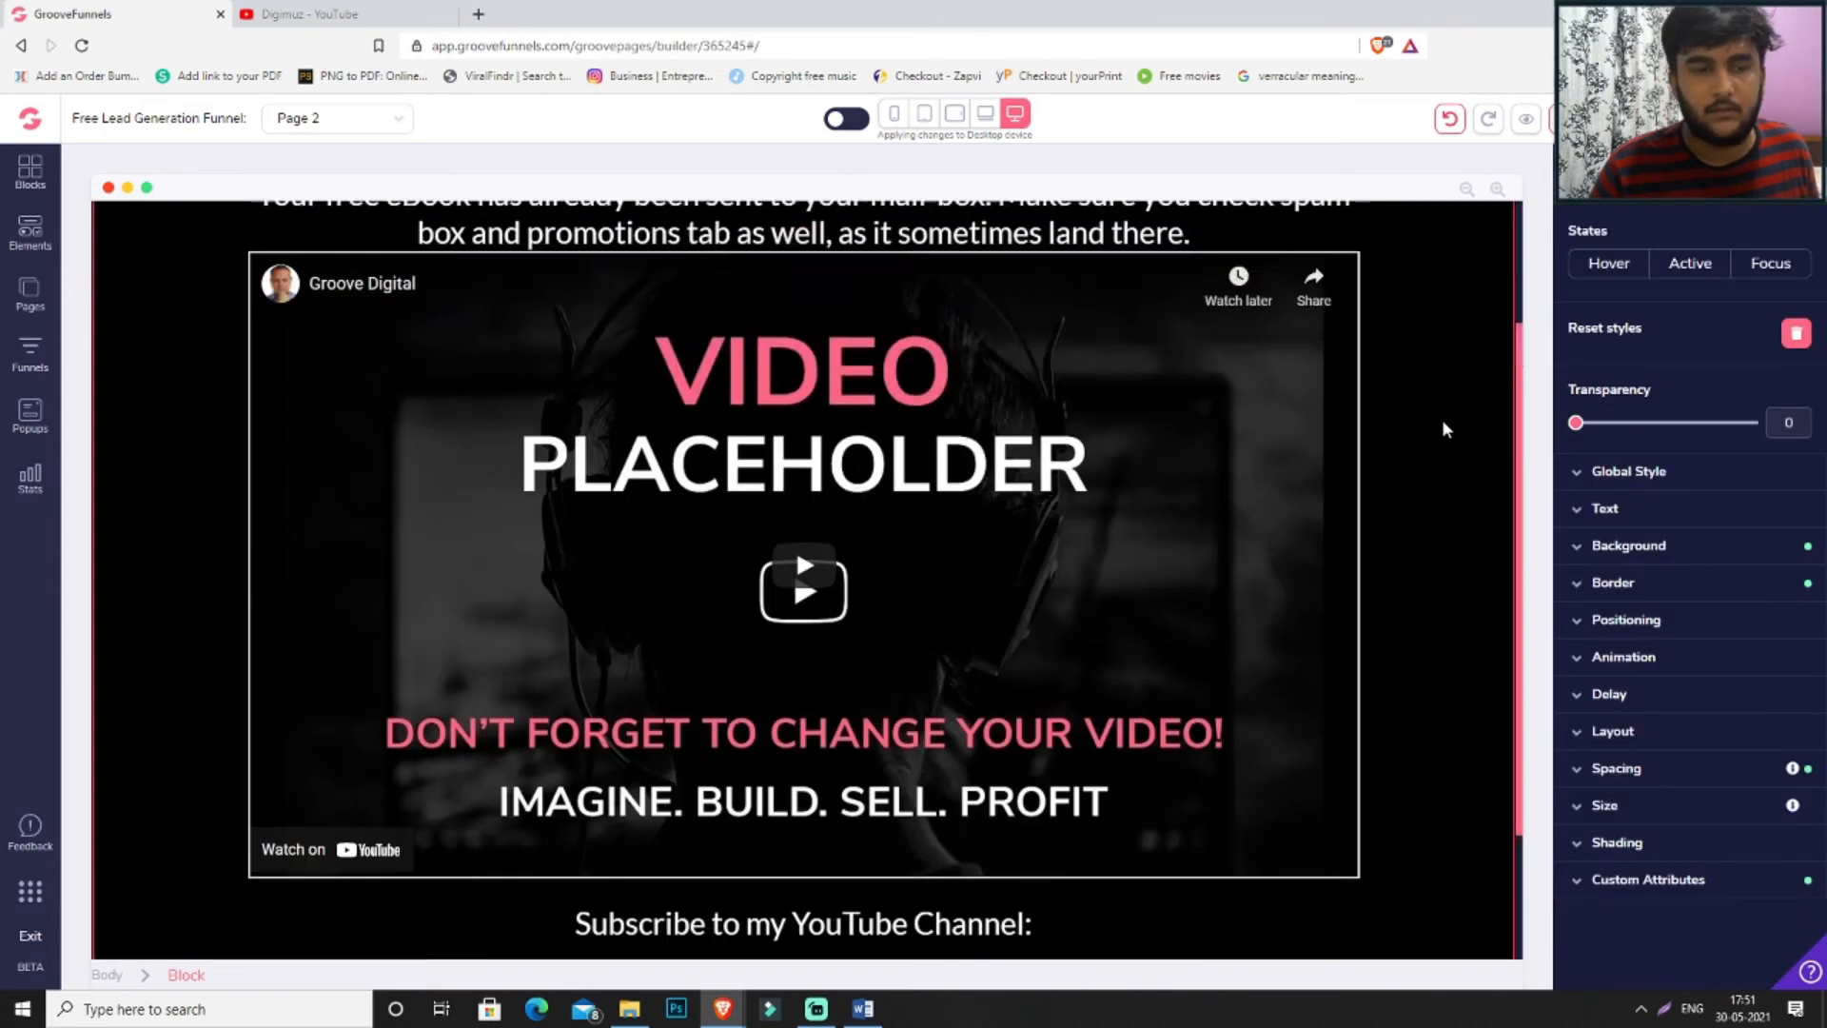
- Set the footer block's background colour to black (#000000)
left_click(1158, 911)
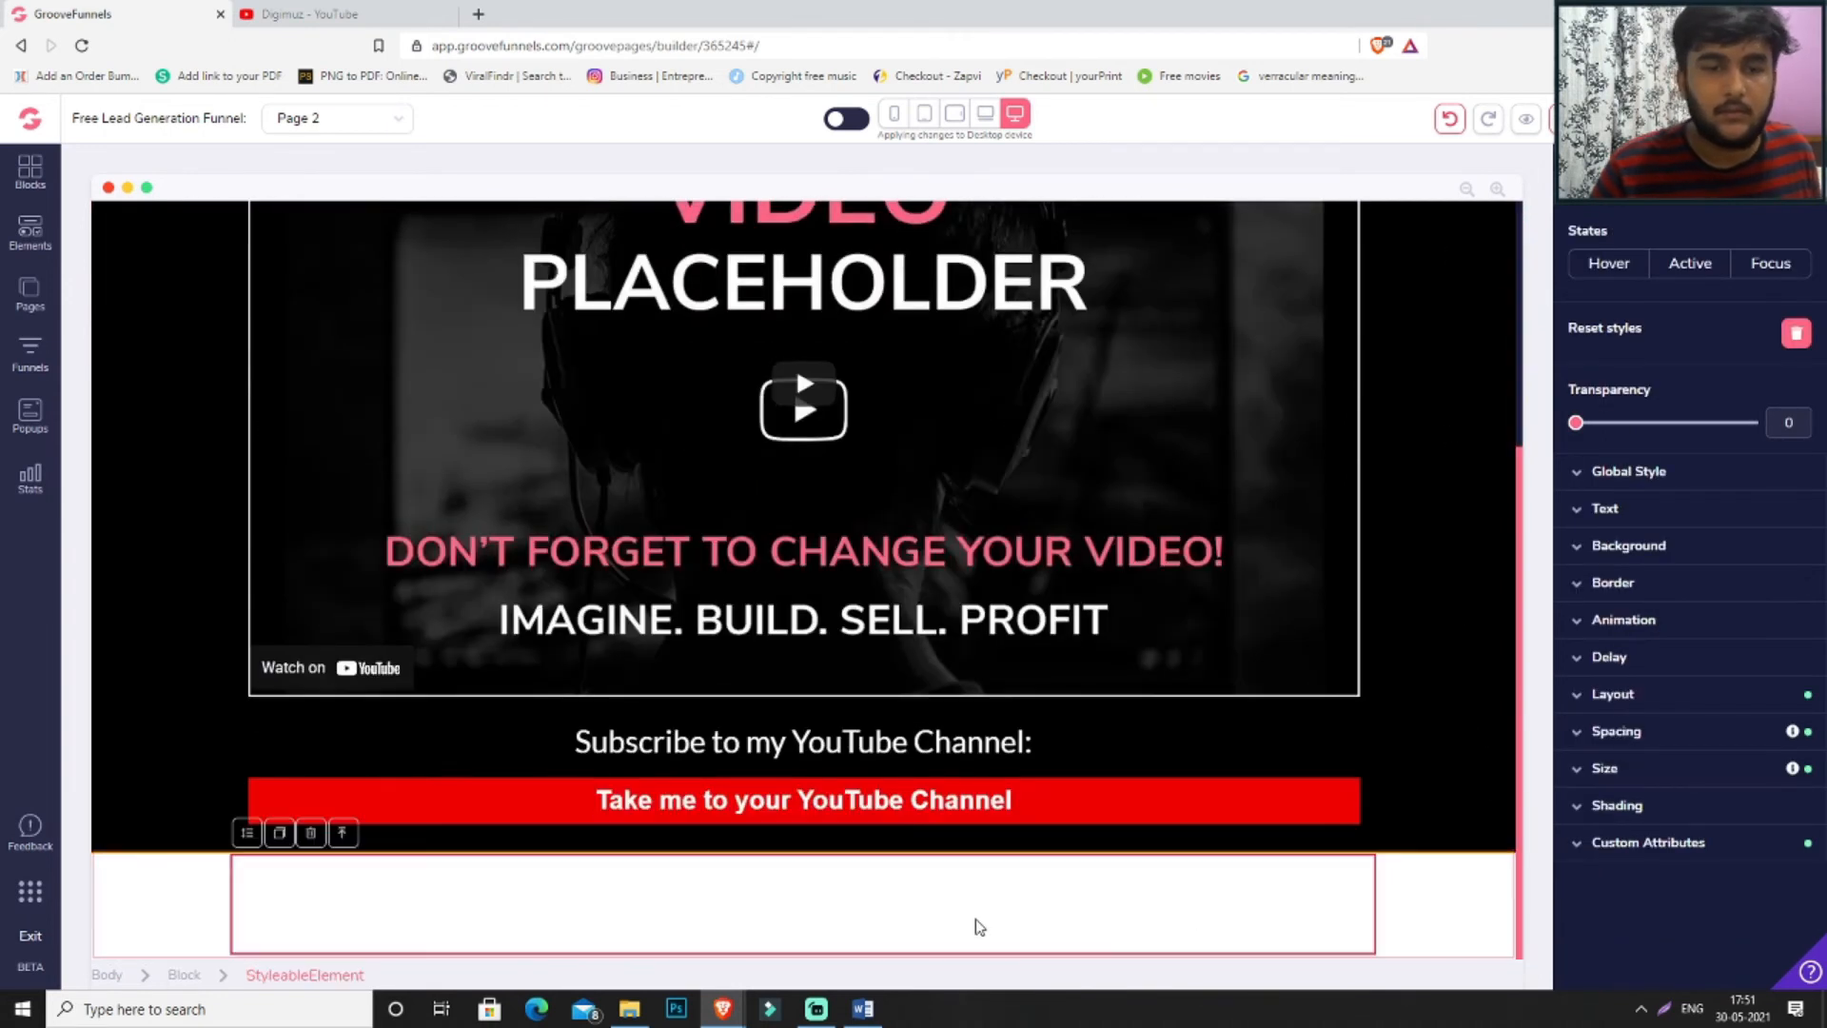
left_click(1447, 907)
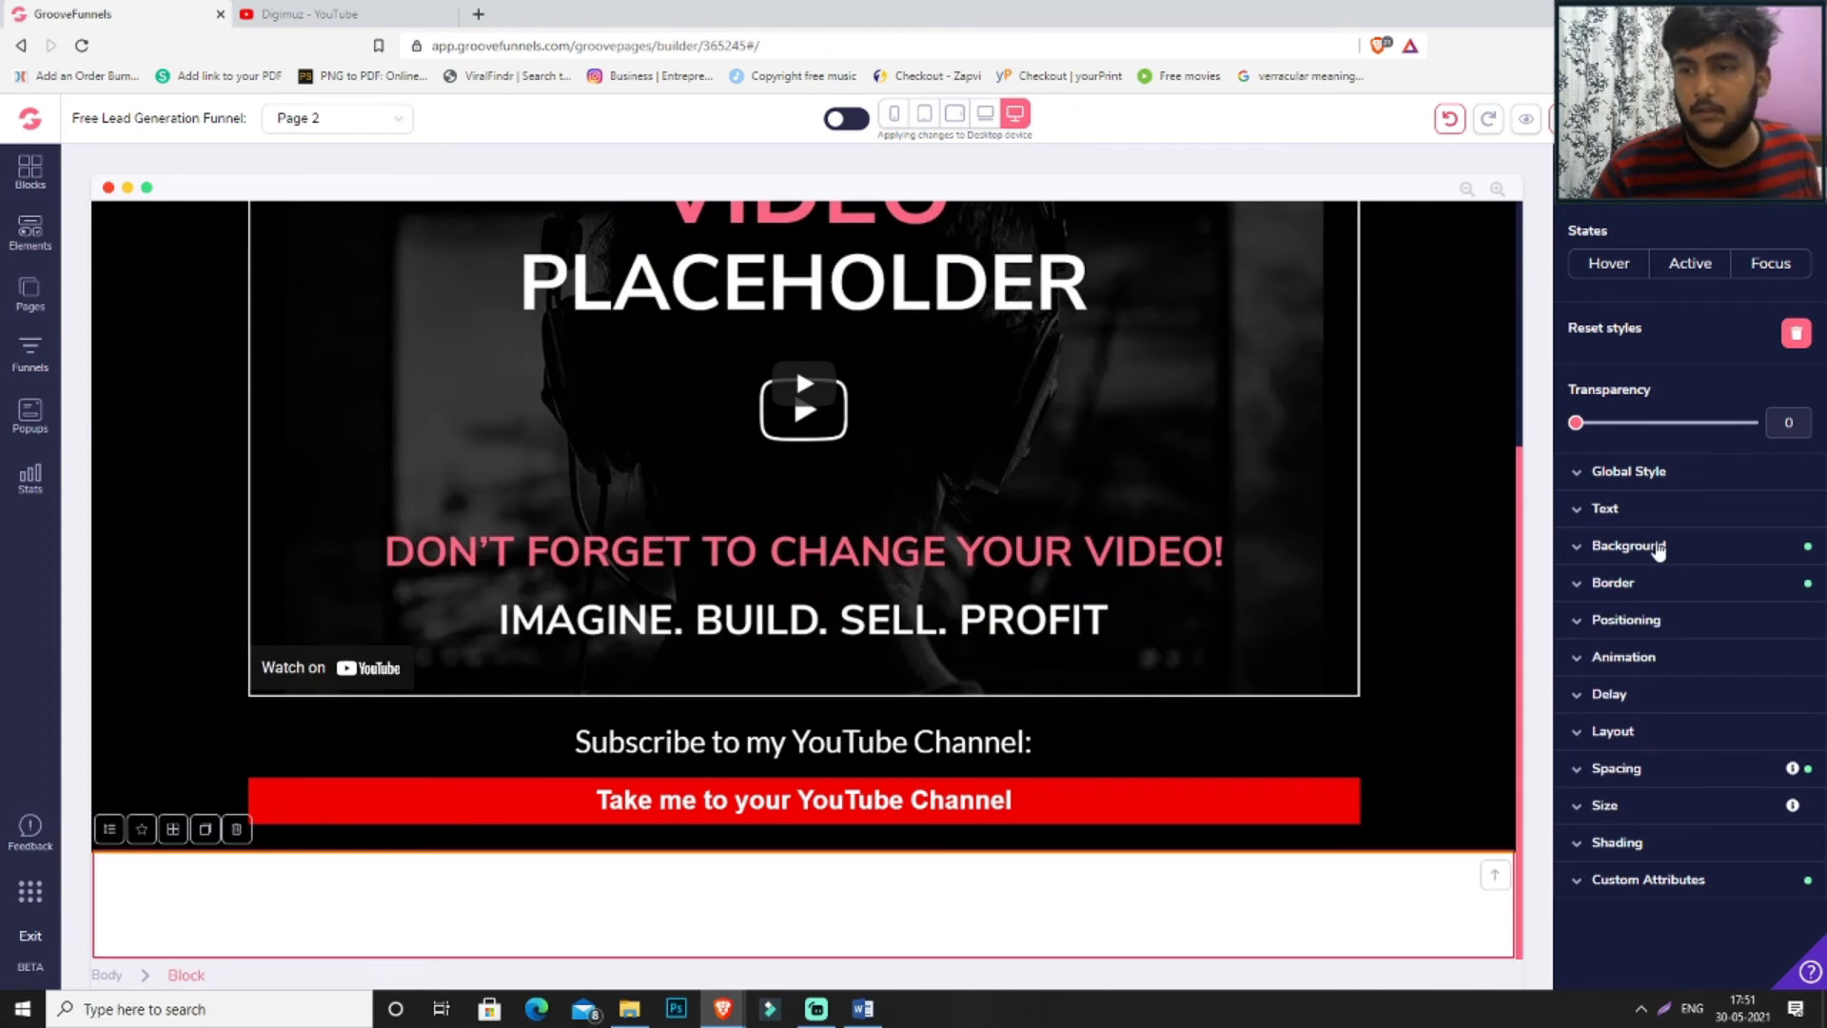
left_click(1659, 548)
left_click(1742, 444)
left_click(1604, 551)
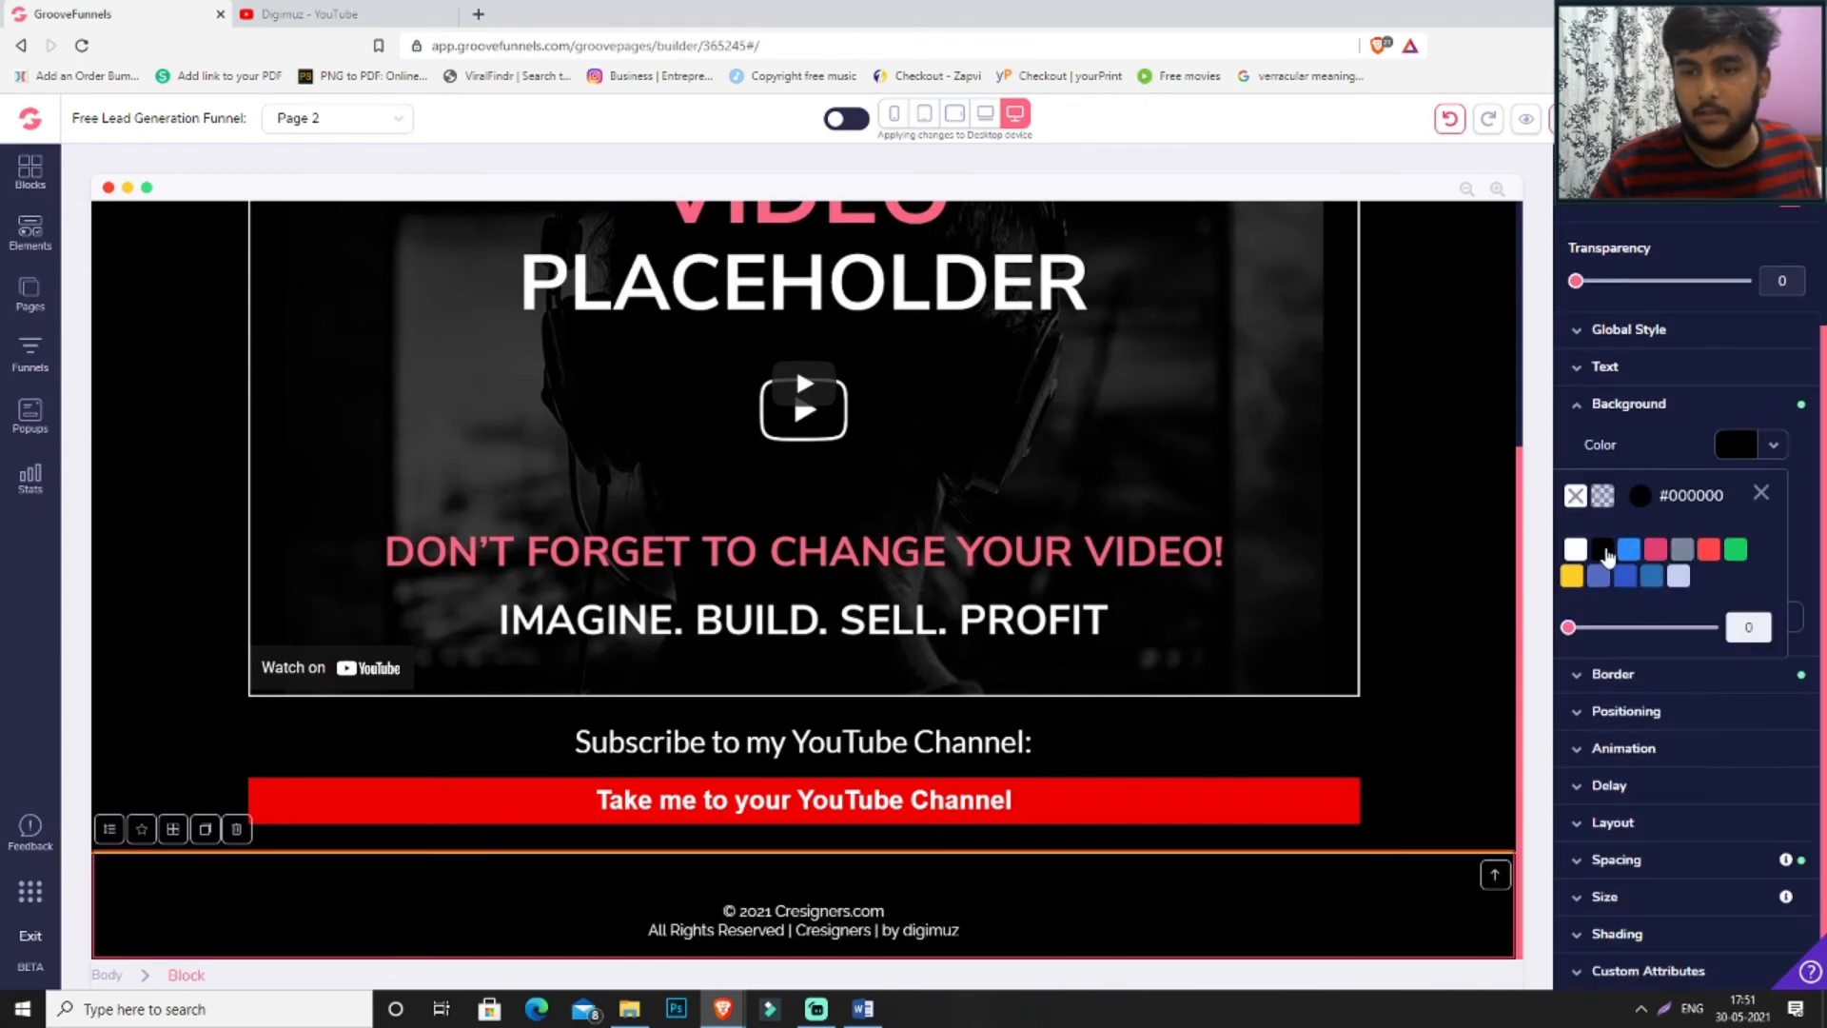
- Set the dark streaked texture from the image library as the background image of the block containing the video and YouTube button
left_click(1428, 424)
scroll(1456, 433, "up", 4)
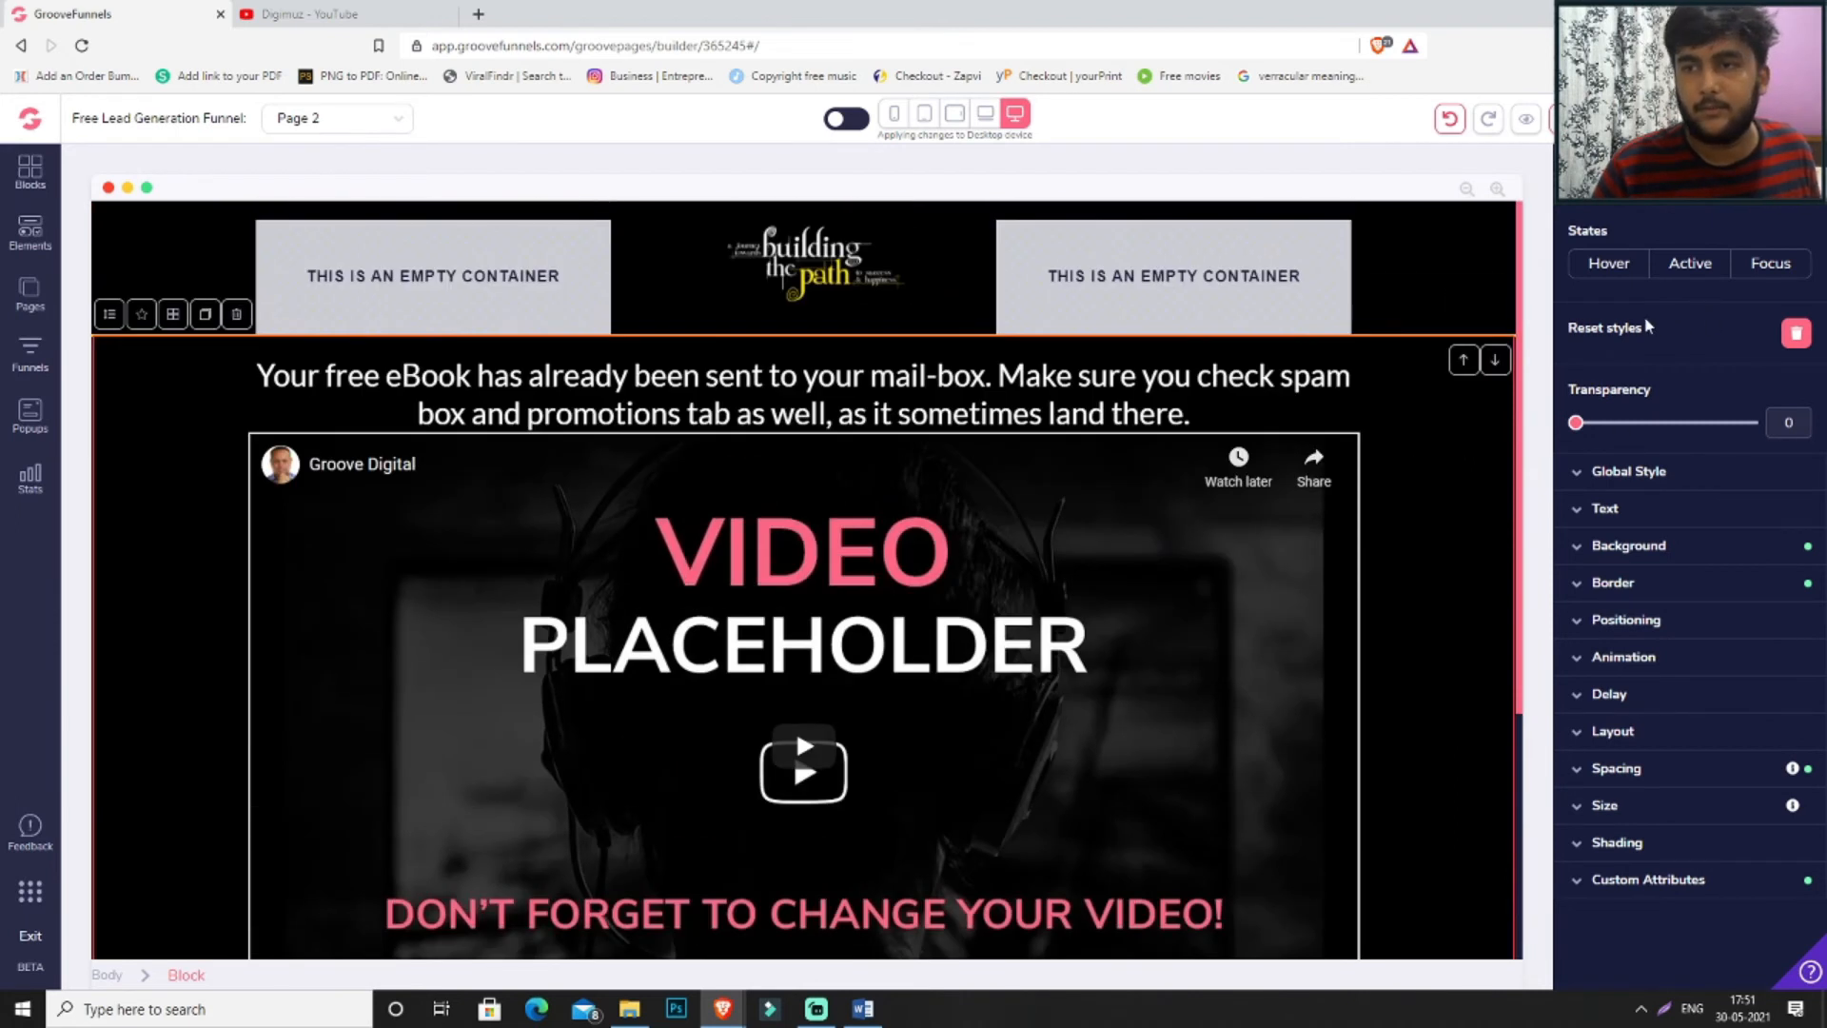
left_click(1629, 545)
scroll(1661, 571, "down", 2)
left_click(1650, 623)
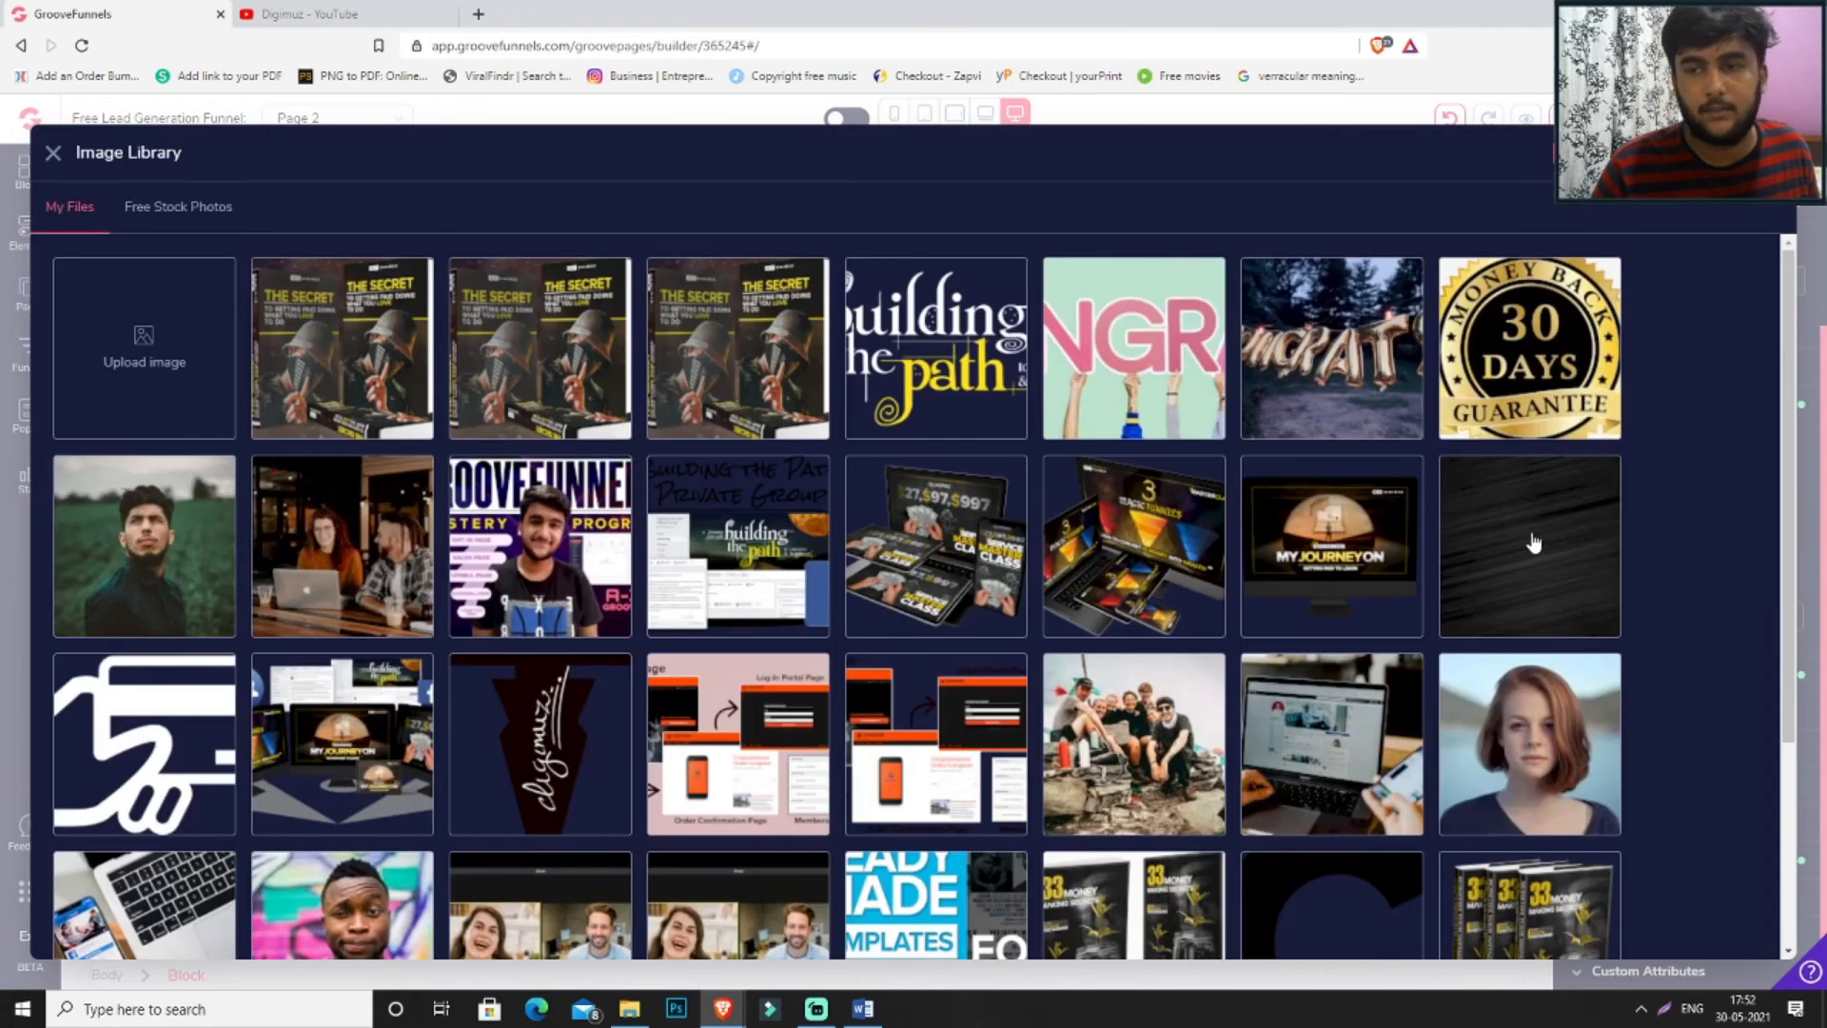
left_click(1534, 543)
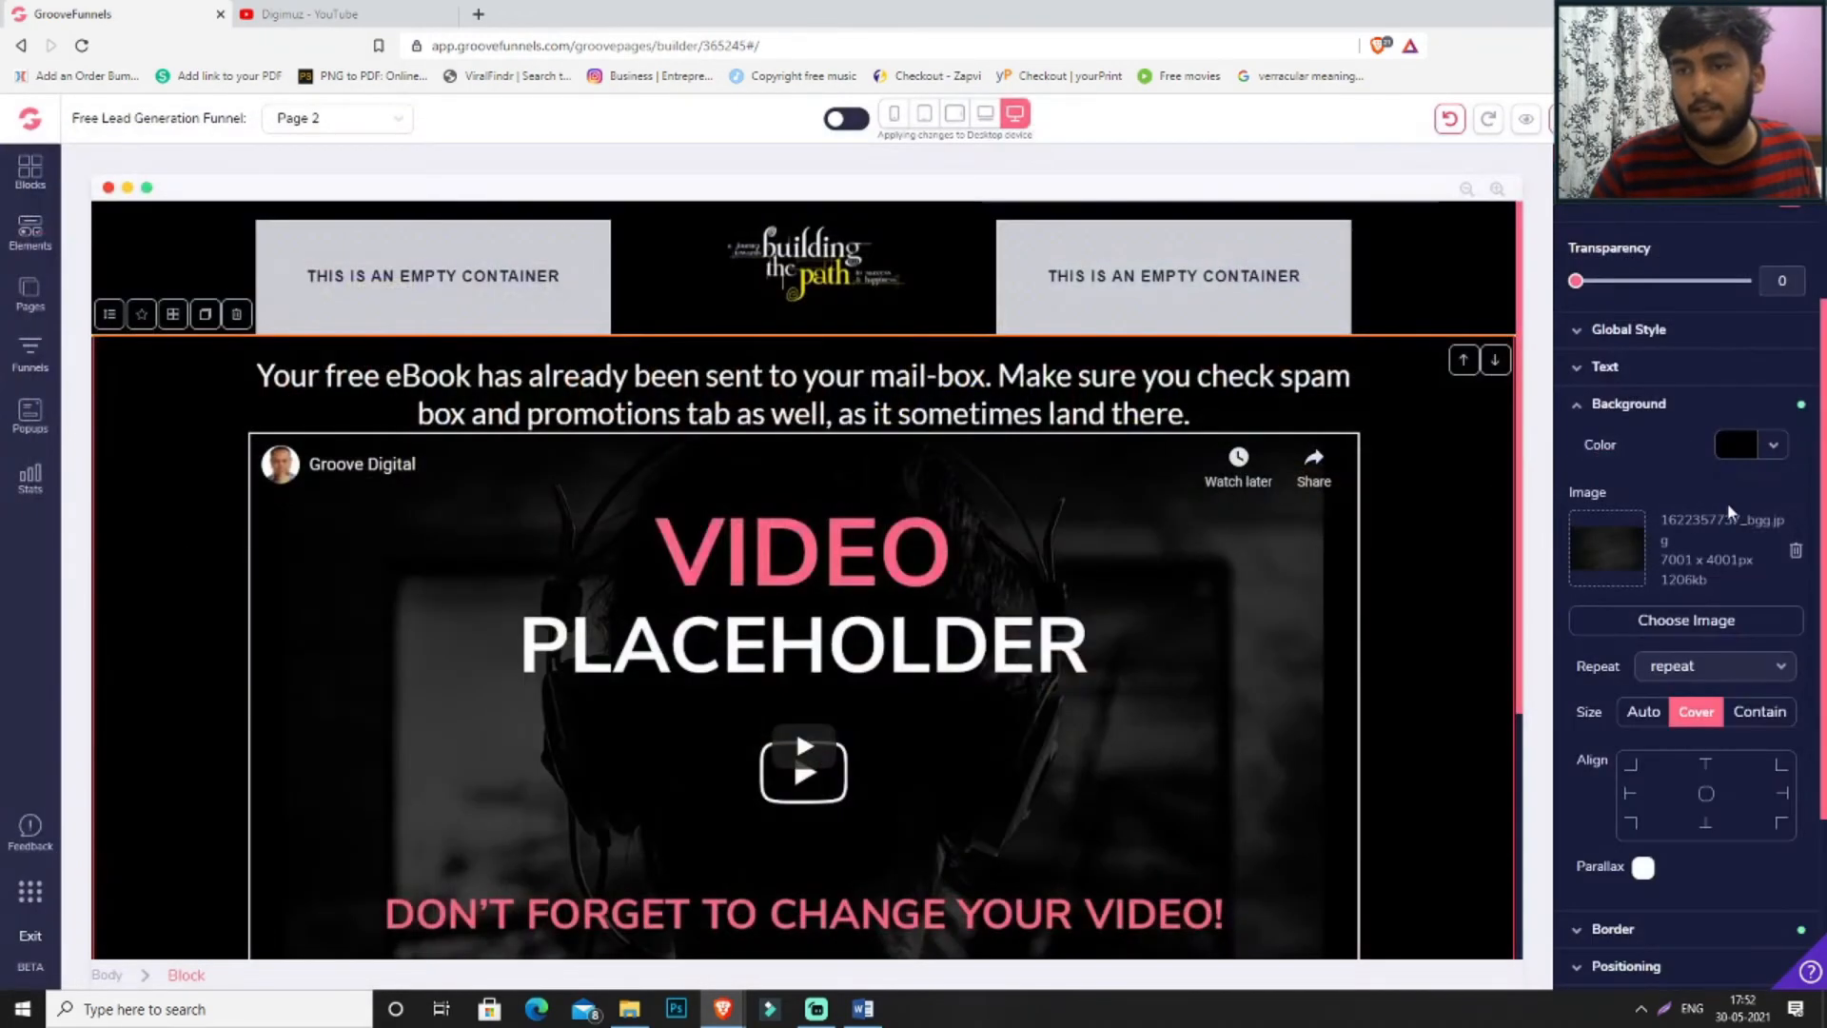
- Set the video block's background colour to blue (#2E56CC) and check the block over the page
left_click(1734, 448)
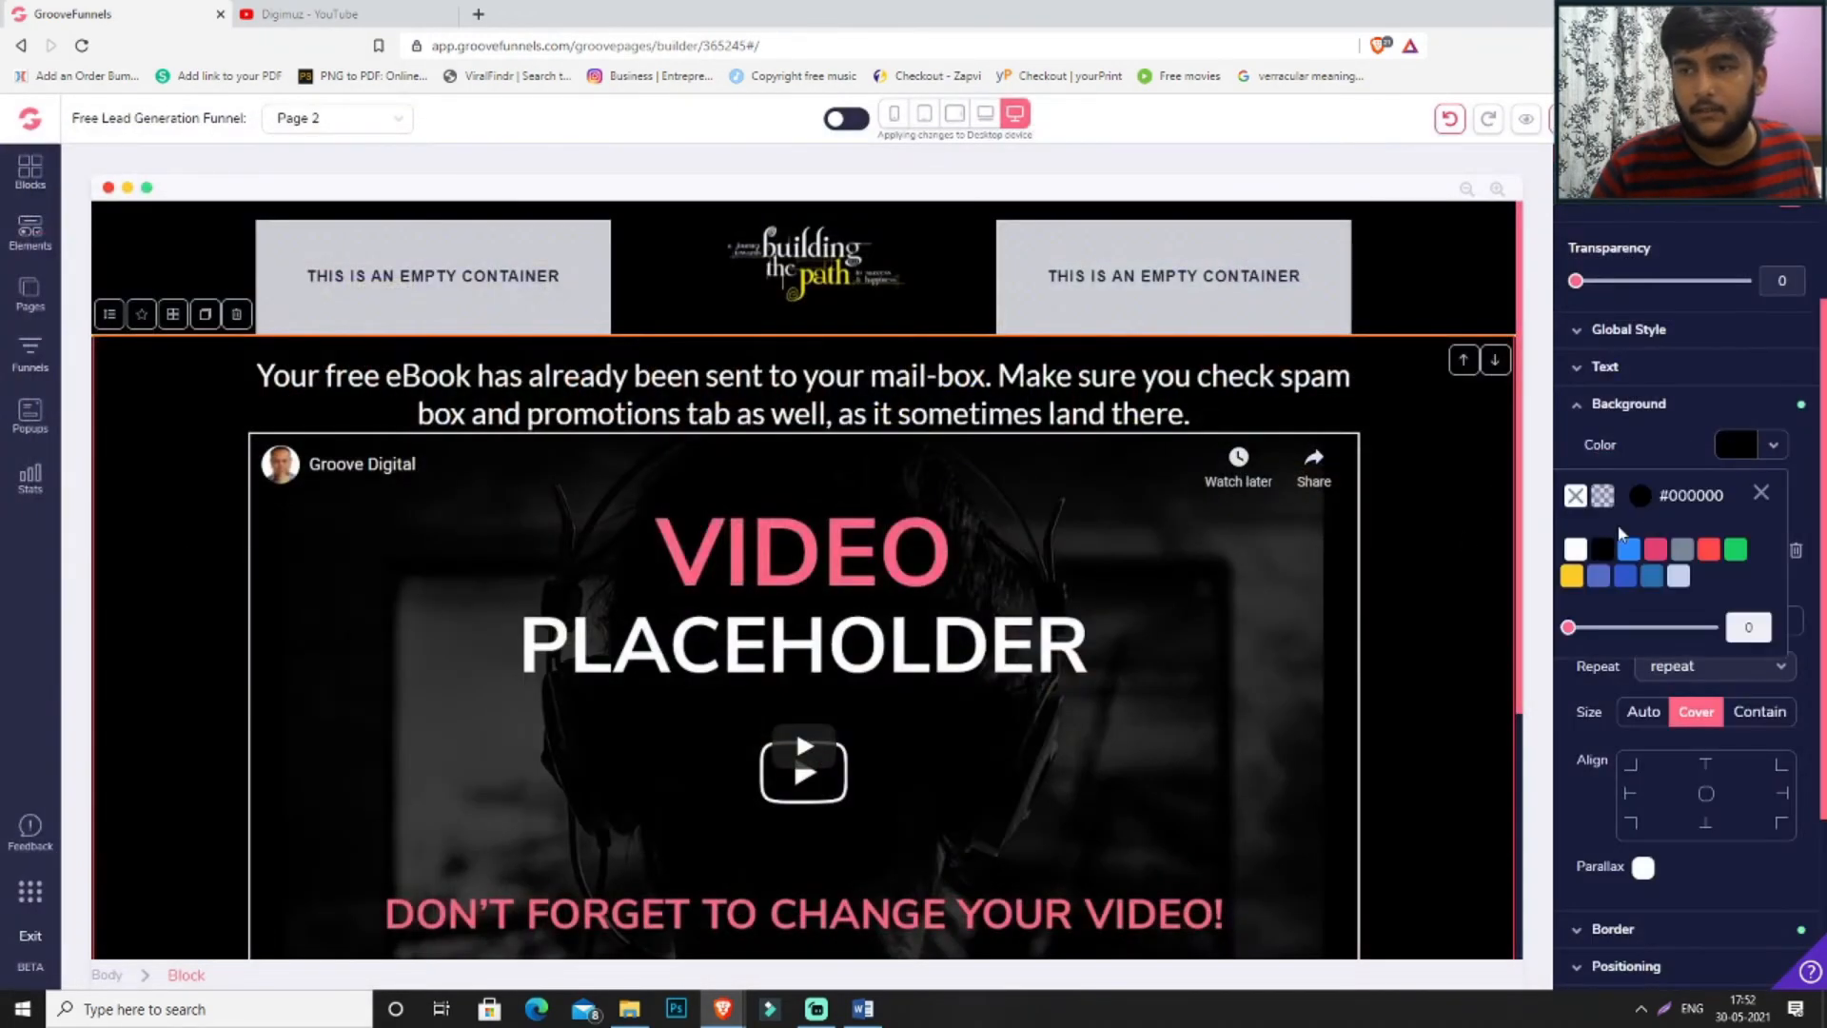
left_click(1625, 576)
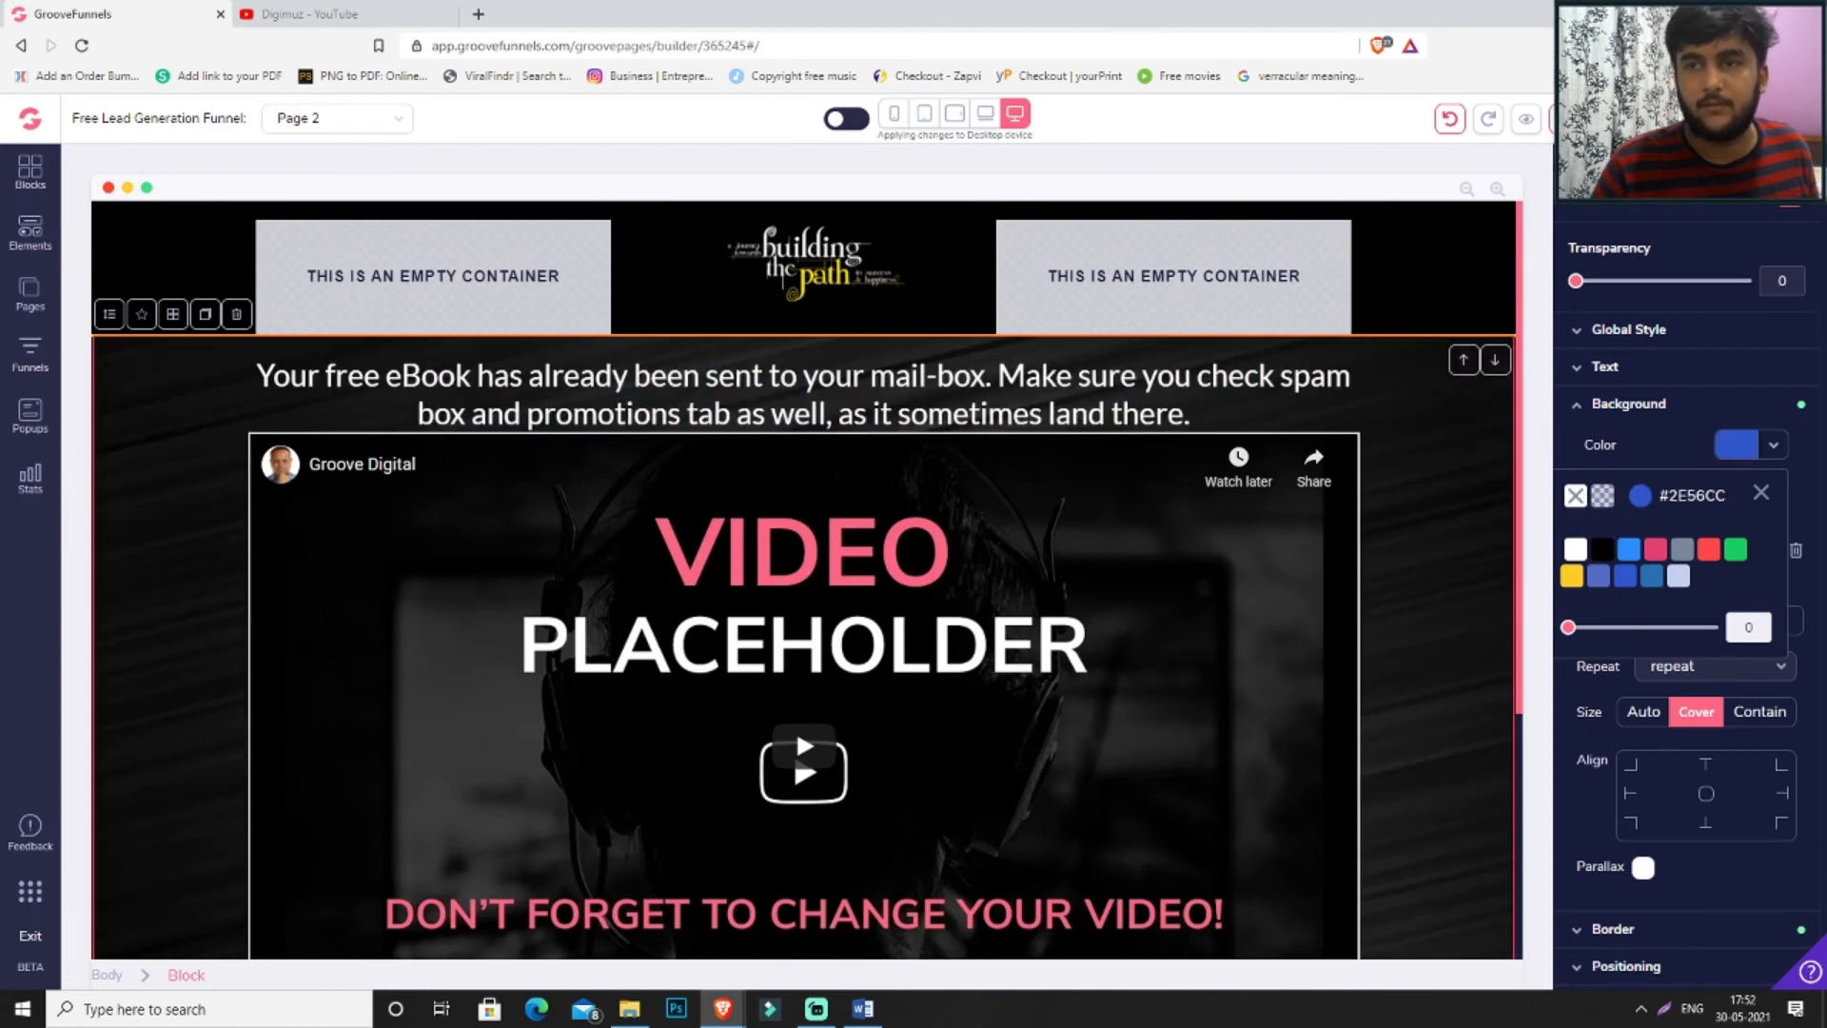
scroll(1376, 535, "down", 4)
scroll(1376, 535, "up", 3)
scroll(1376, 535, "down", 4)
scroll(1378, 539, "up", 4)
scroll(1378, 538, "down", 1)
scroll(1285, 545, "up", 1)
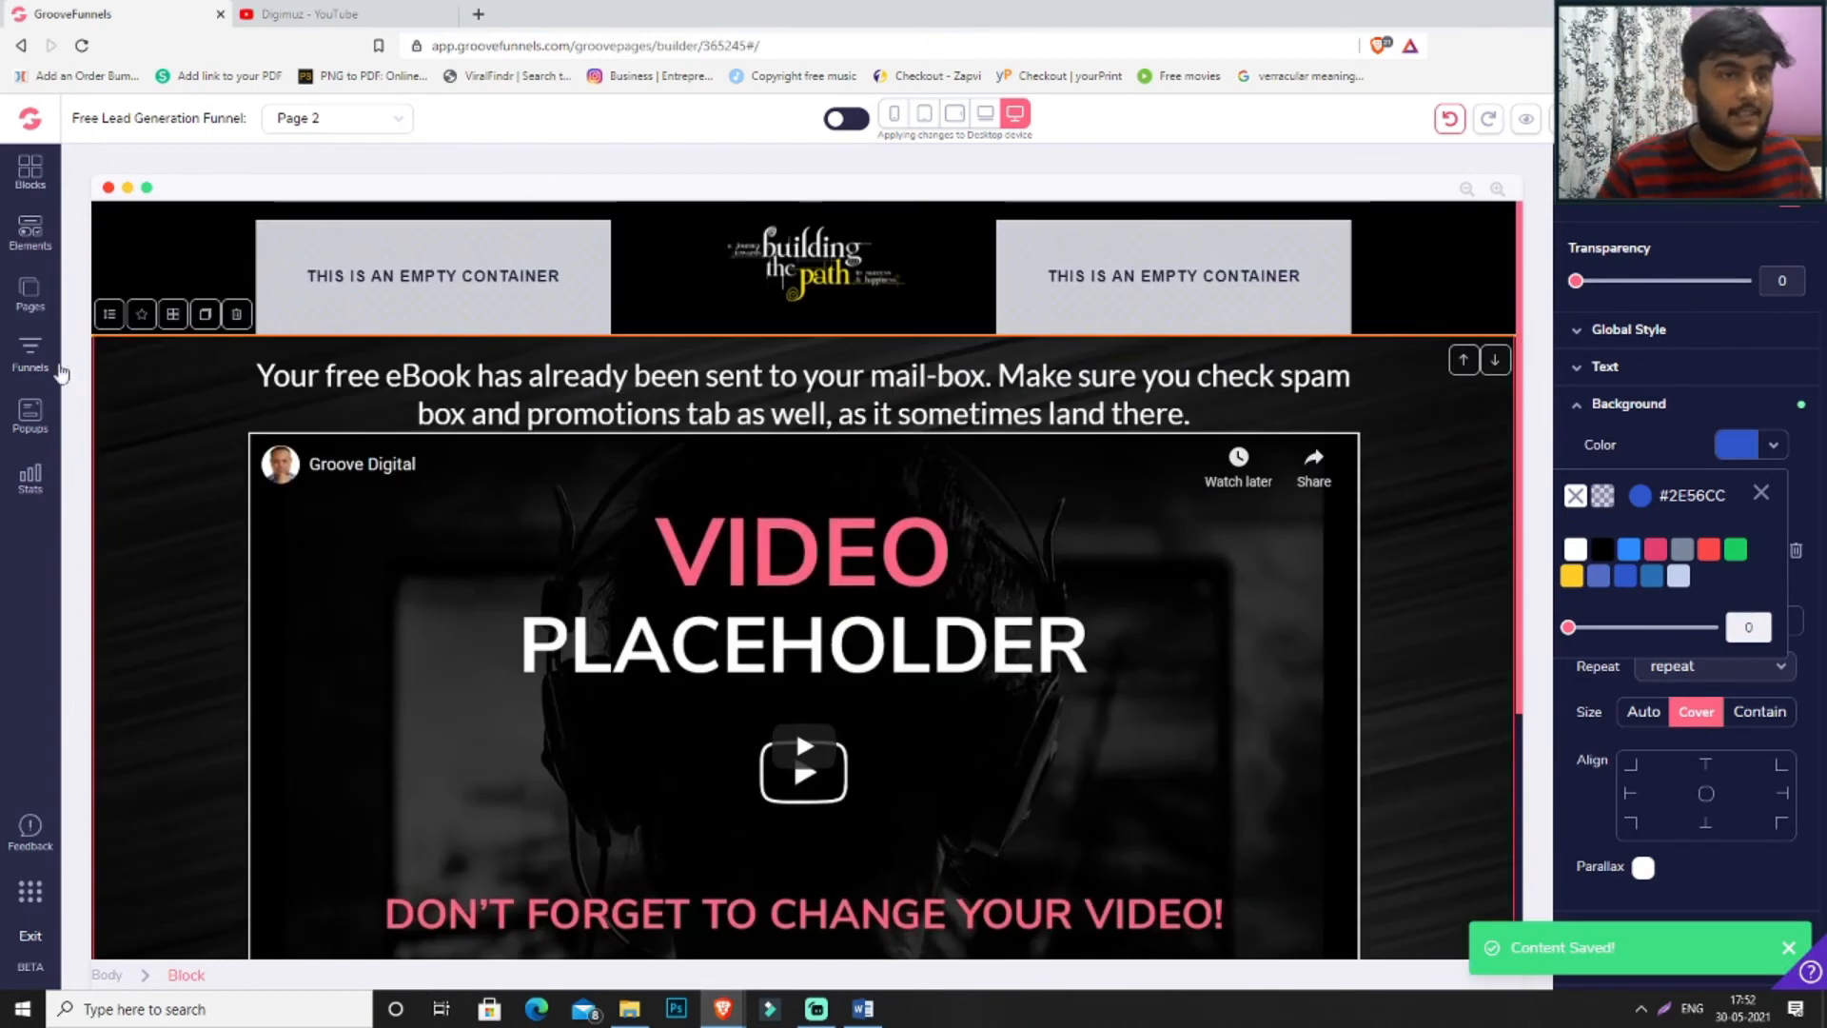
- Switch to the Home page and preview it, close the YouTube channel tab, and return to the builder
left_click(31, 295)
left_click(201, 297)
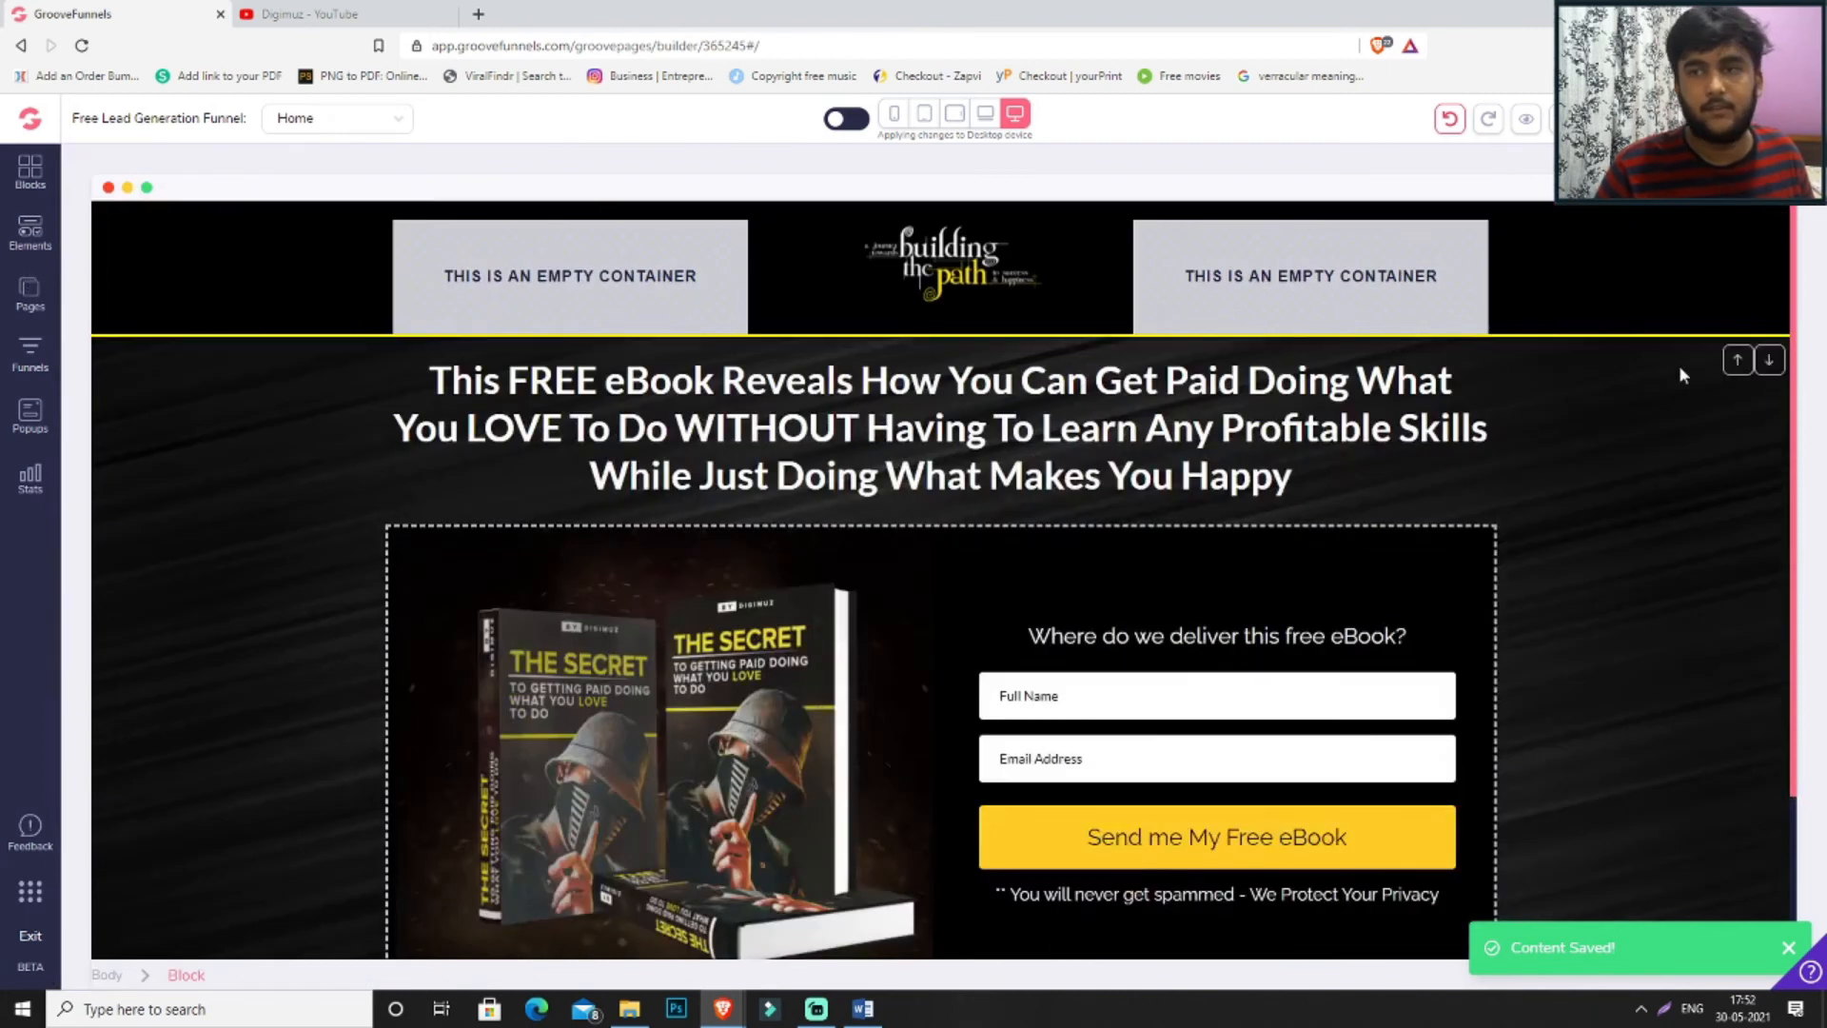
left_click(1526, 120)
left_click(677, 13)
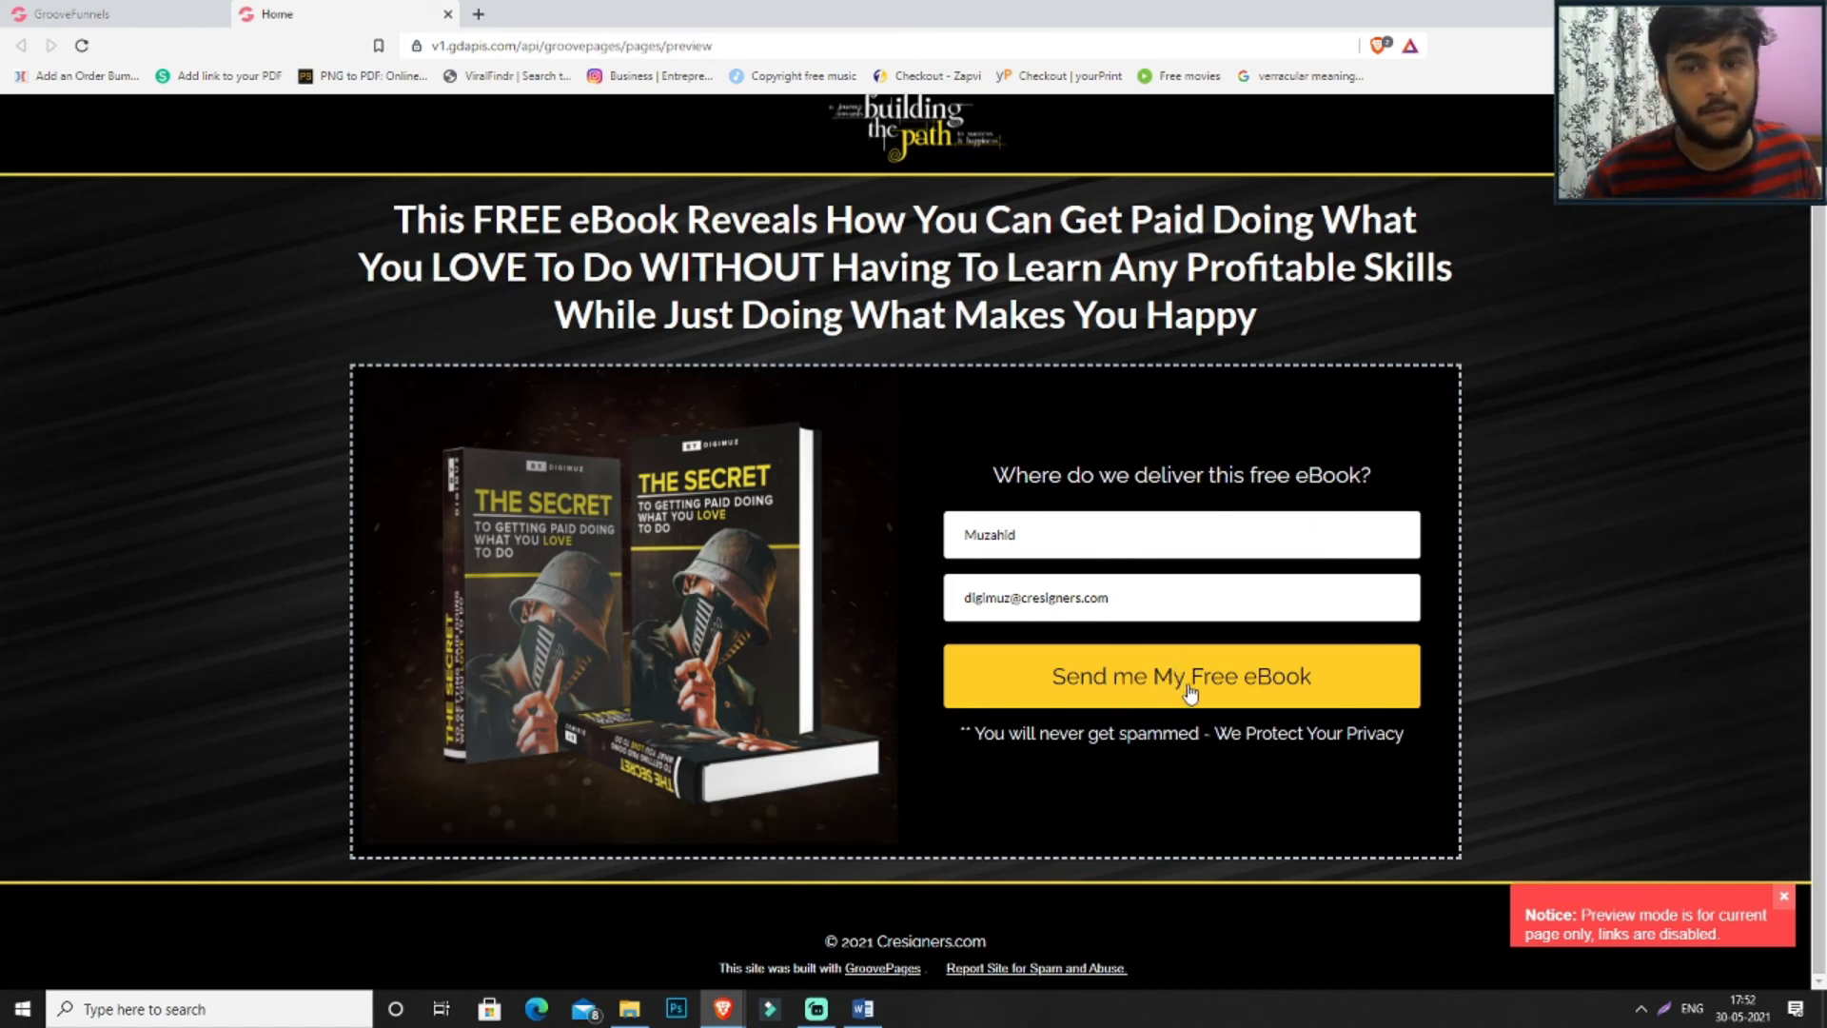
left_click(72, 15)
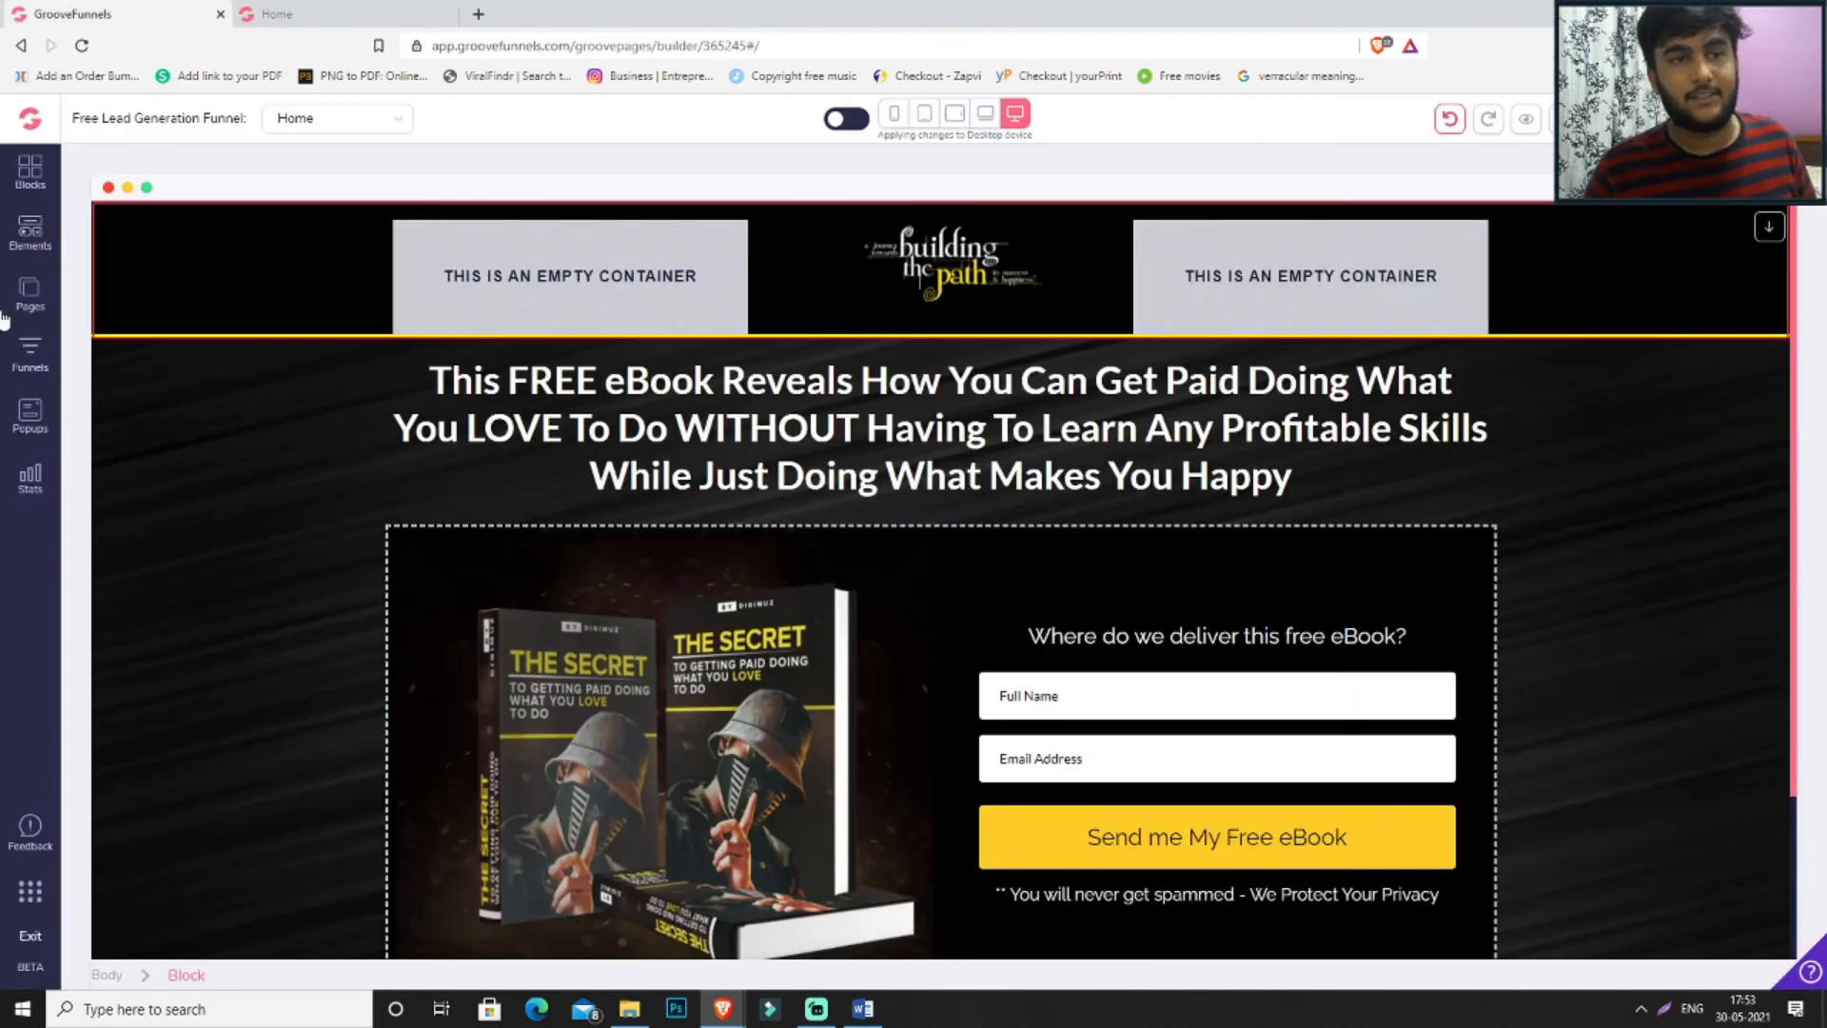
- Switch to Page 2, preview it from header to footer, and close both preview tabs
left_click(30, 290)
left_click(167, 342)
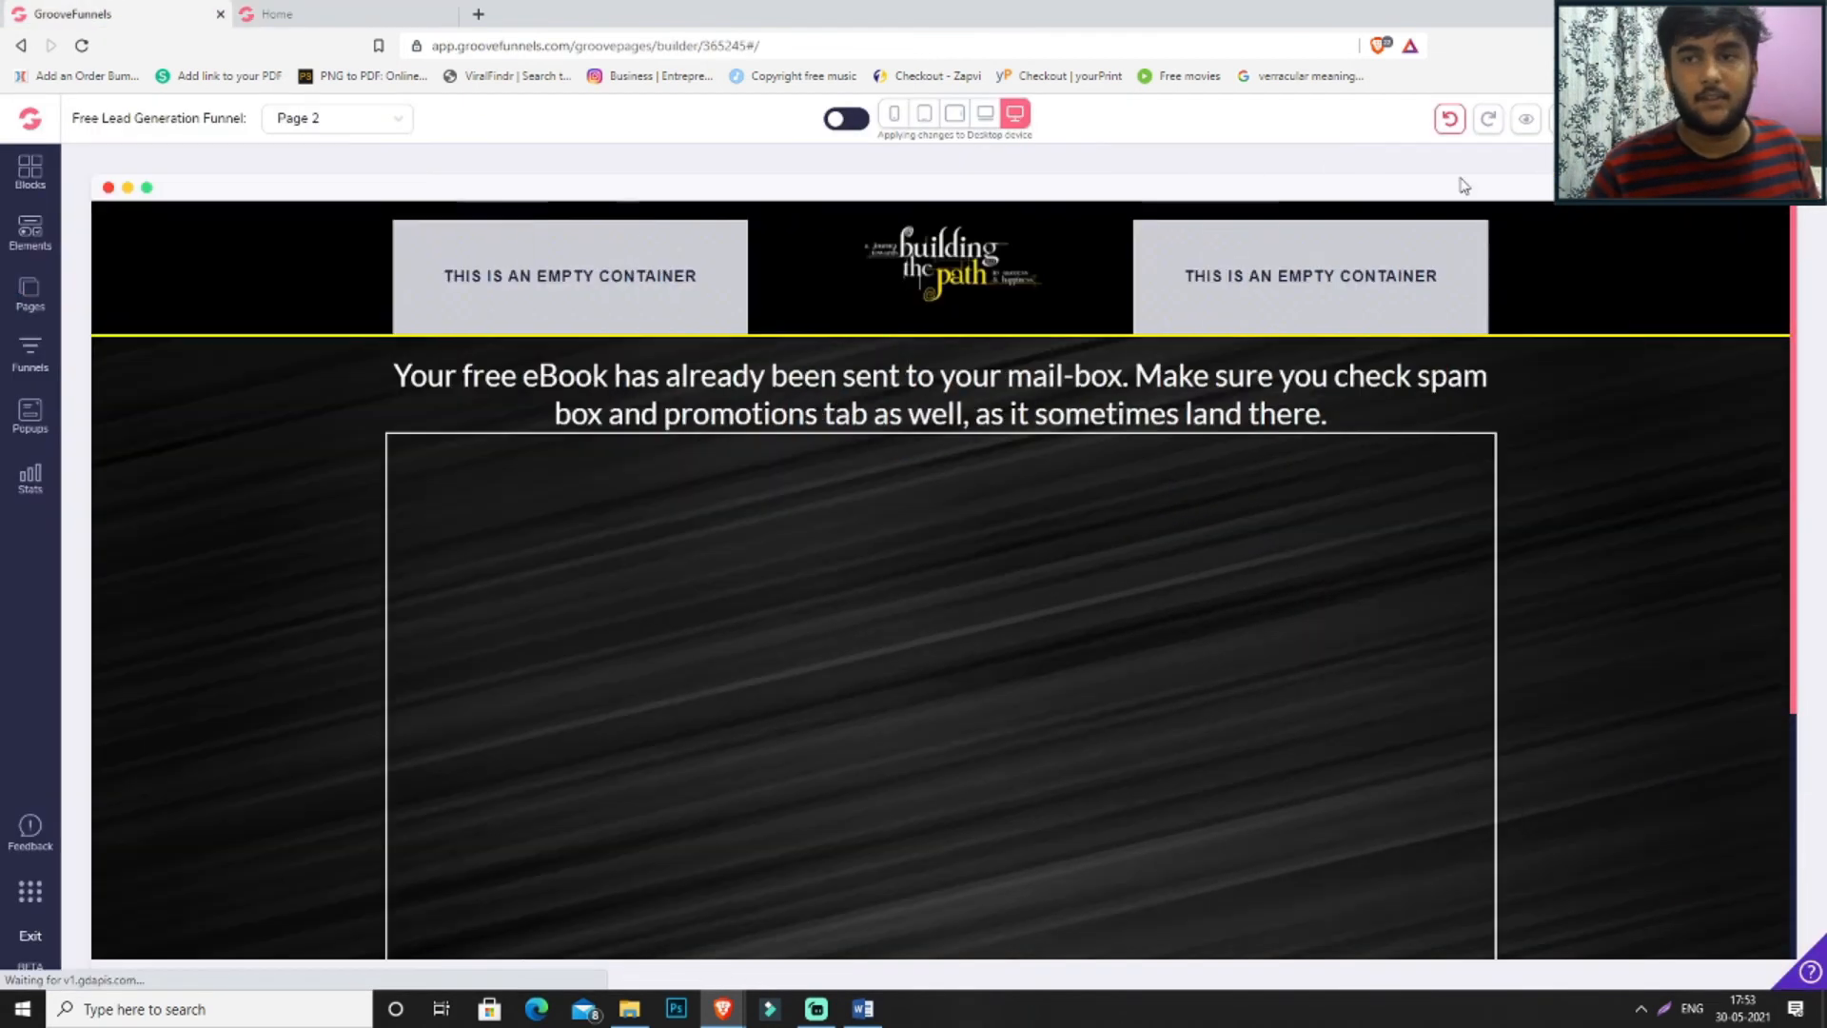
left_click(1525, 118)
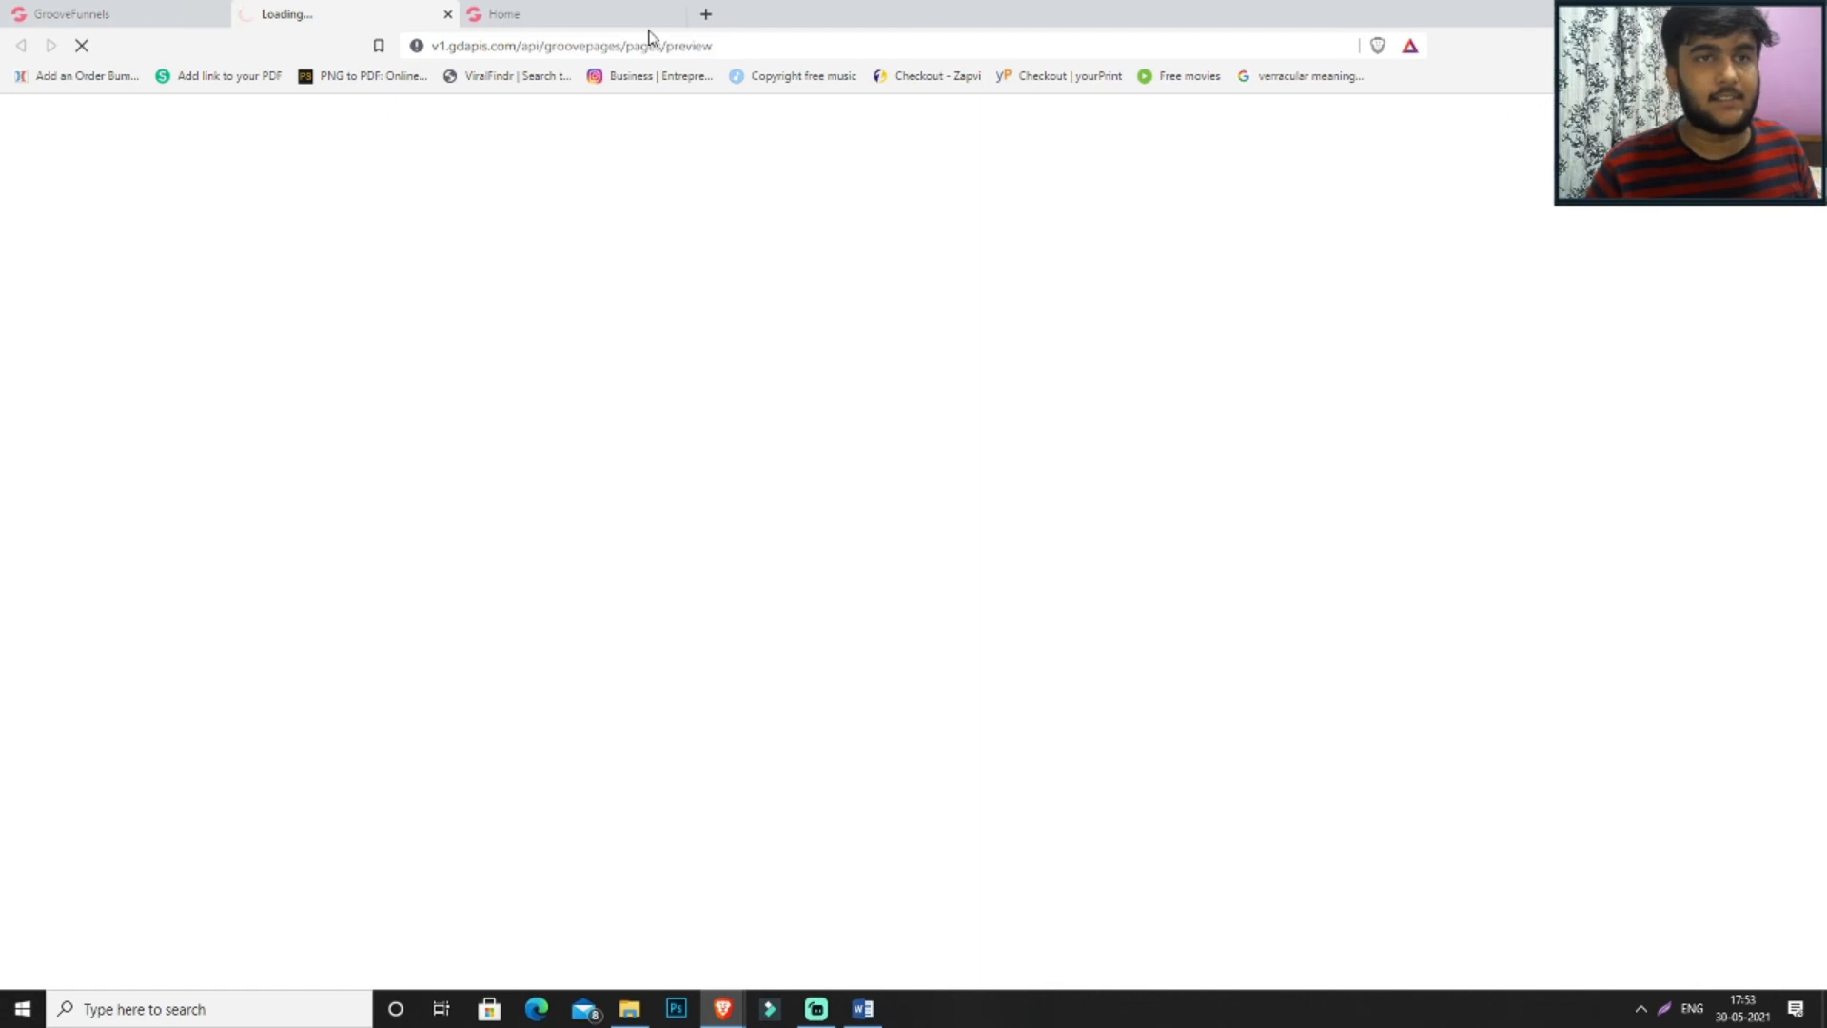
left_click(676, 15)
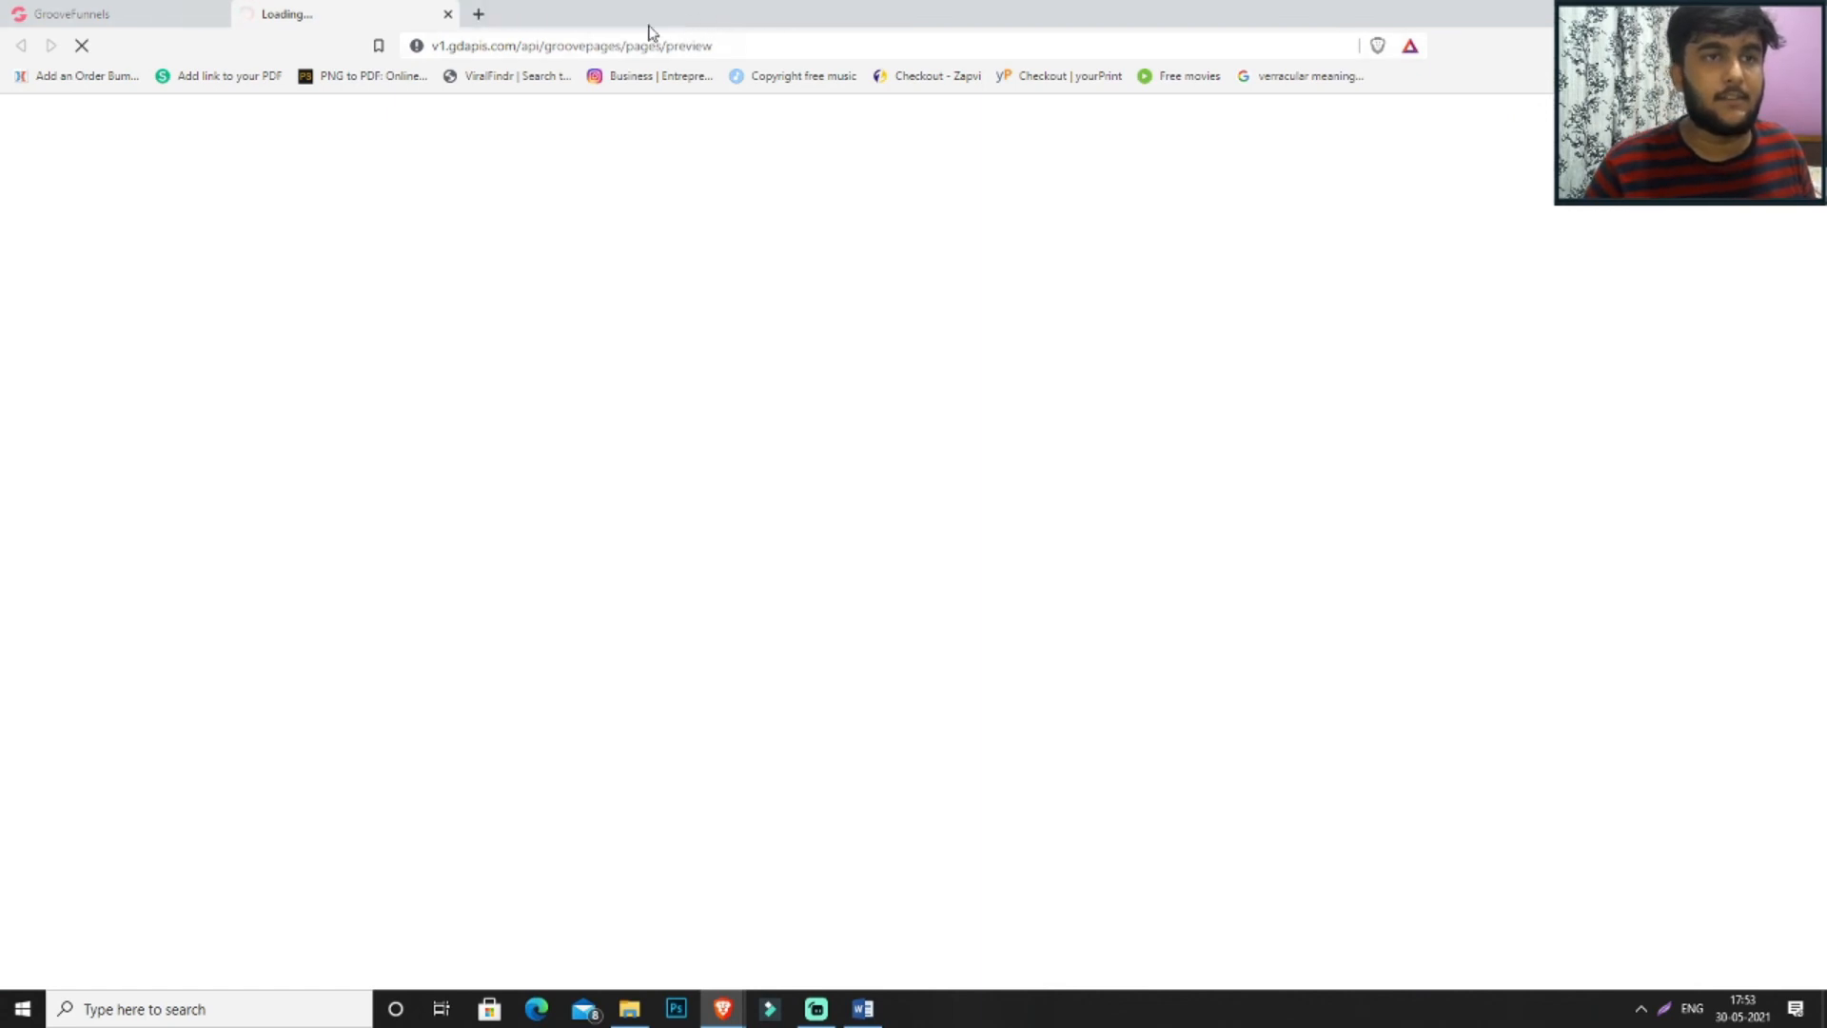
scroll(942, 366, "down", 2)
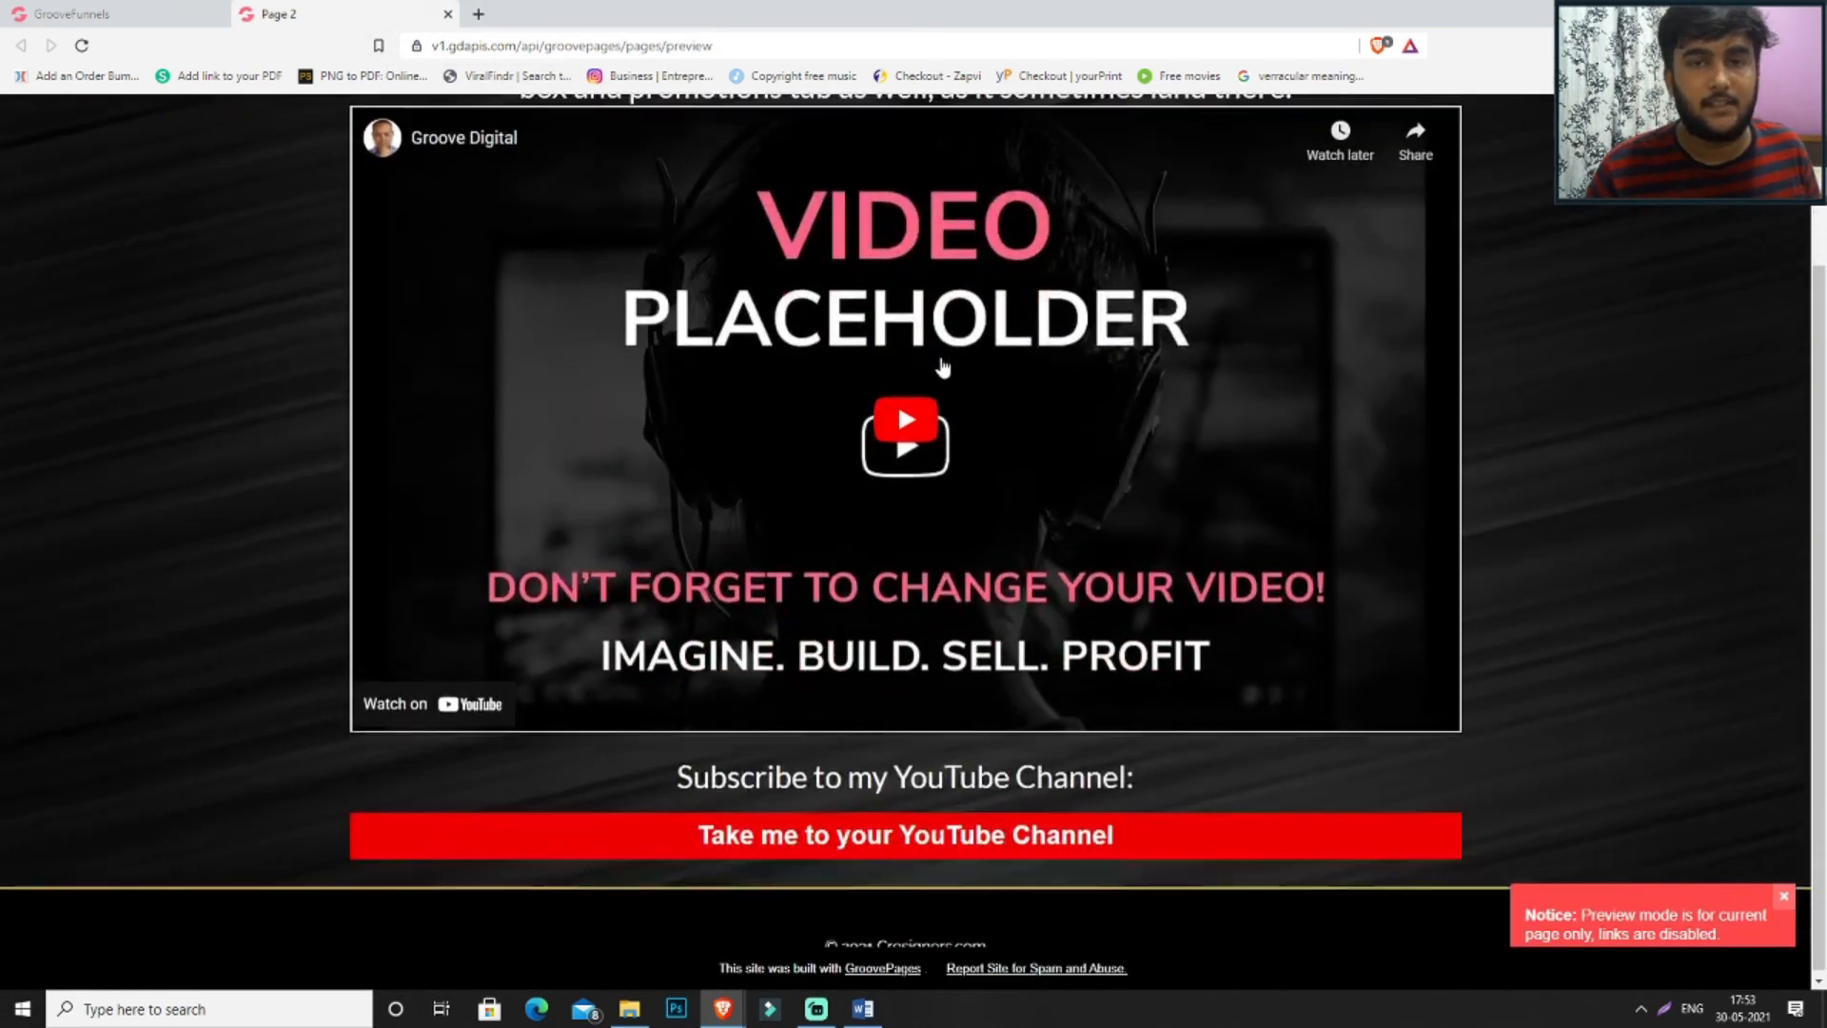
scroll(976, 381, "up", 2)
scroll(433, 155, "down", 2)
scroll(433, 154, "up", 2)
left_click(447, 13)
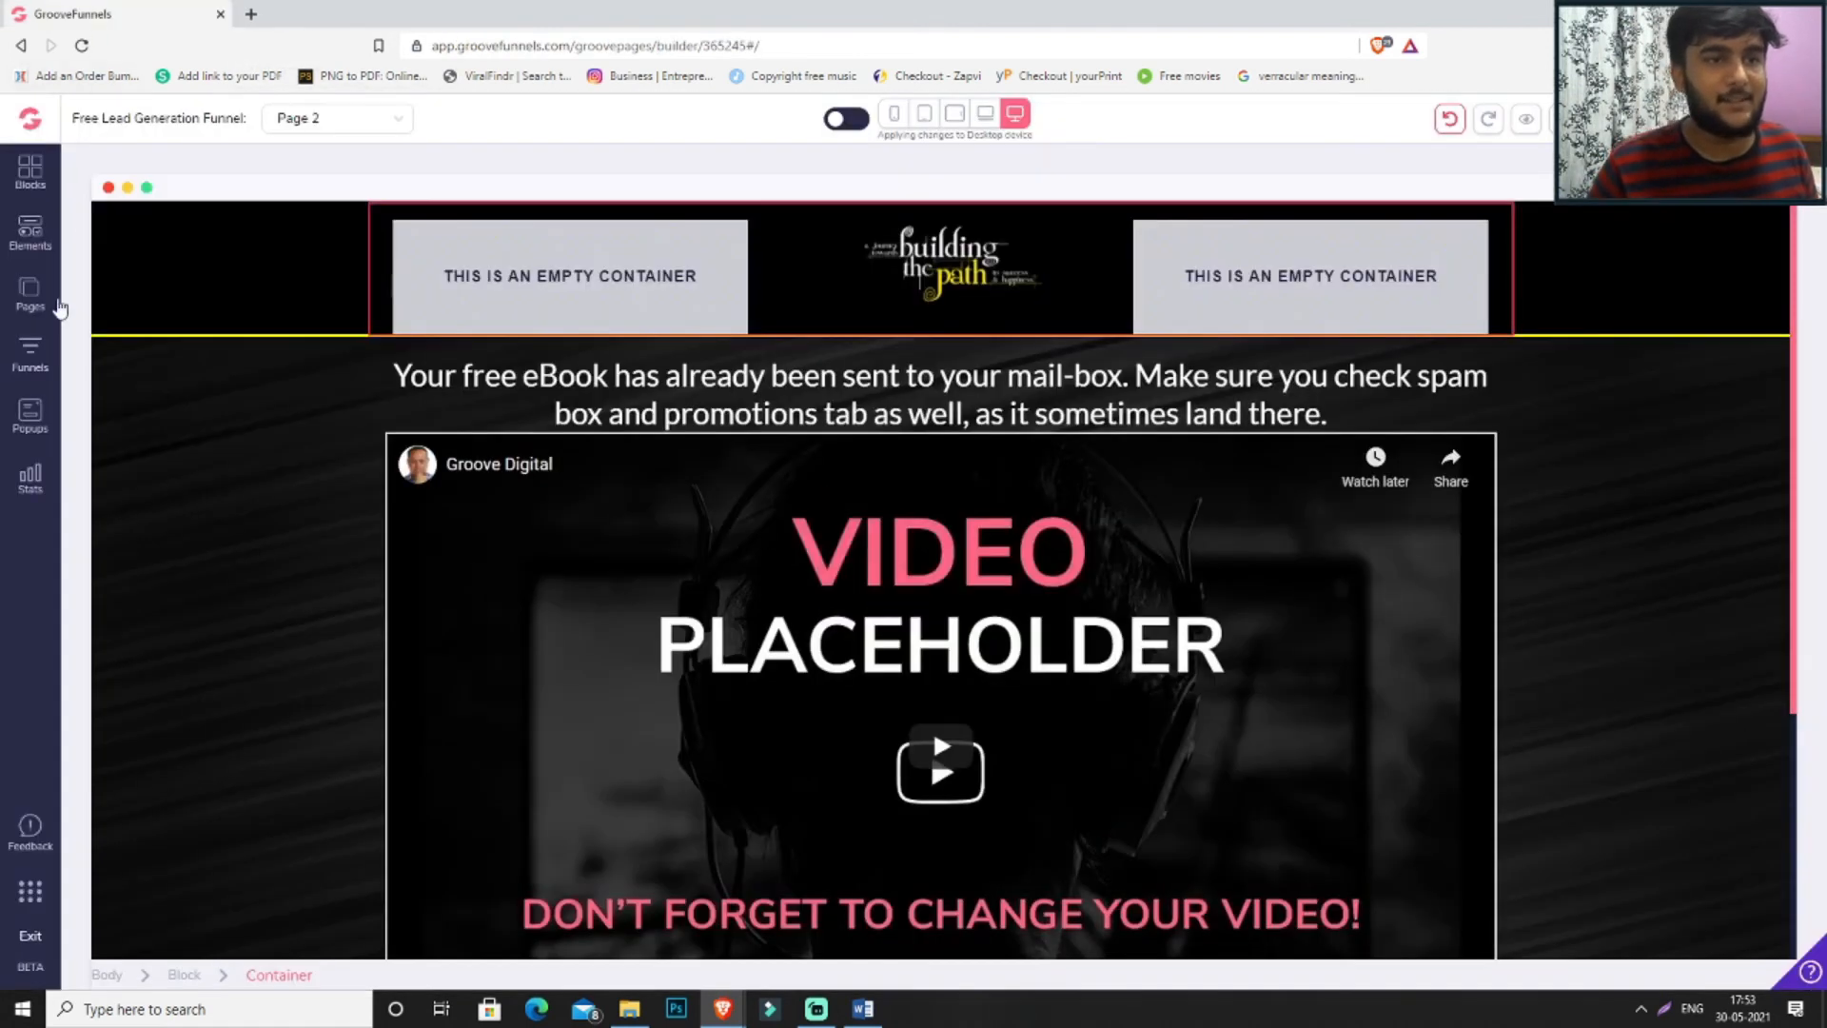
- Rename the Home page as "Opt-In Page" in its page settings and save
left_click(31, 294)
left_click(293, 282)
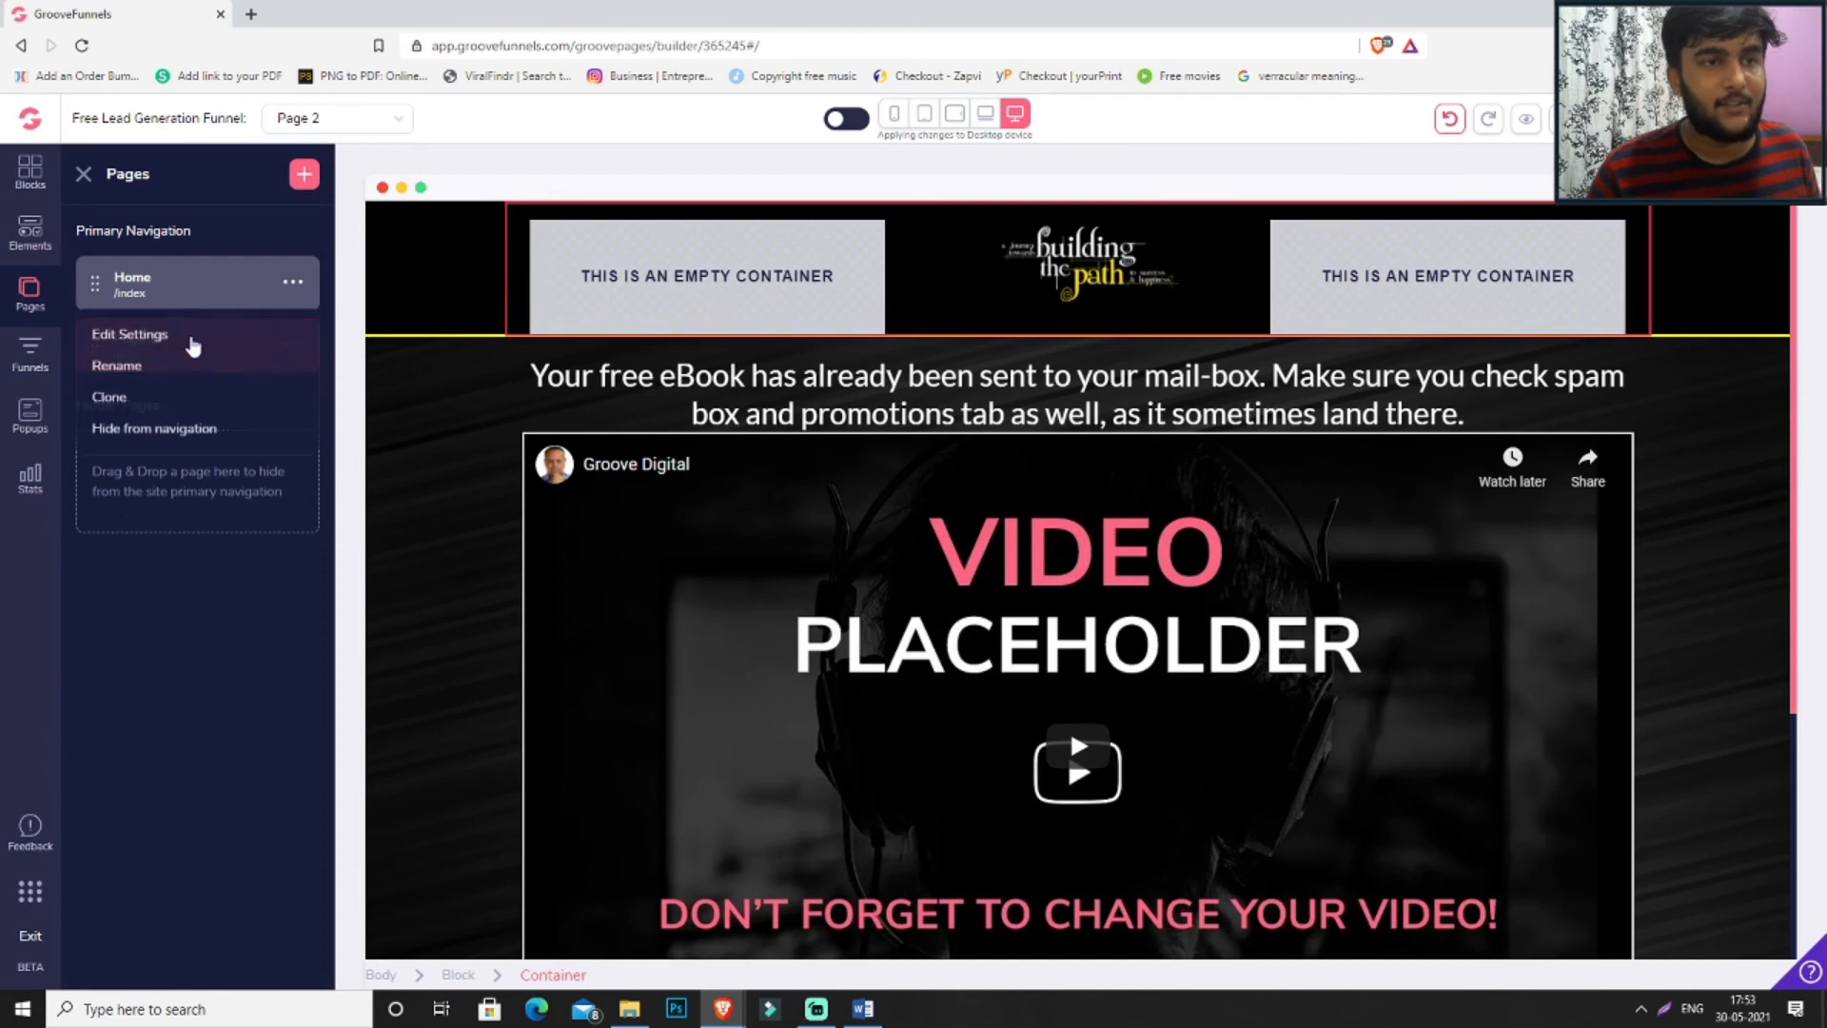
left_click(193, 338)
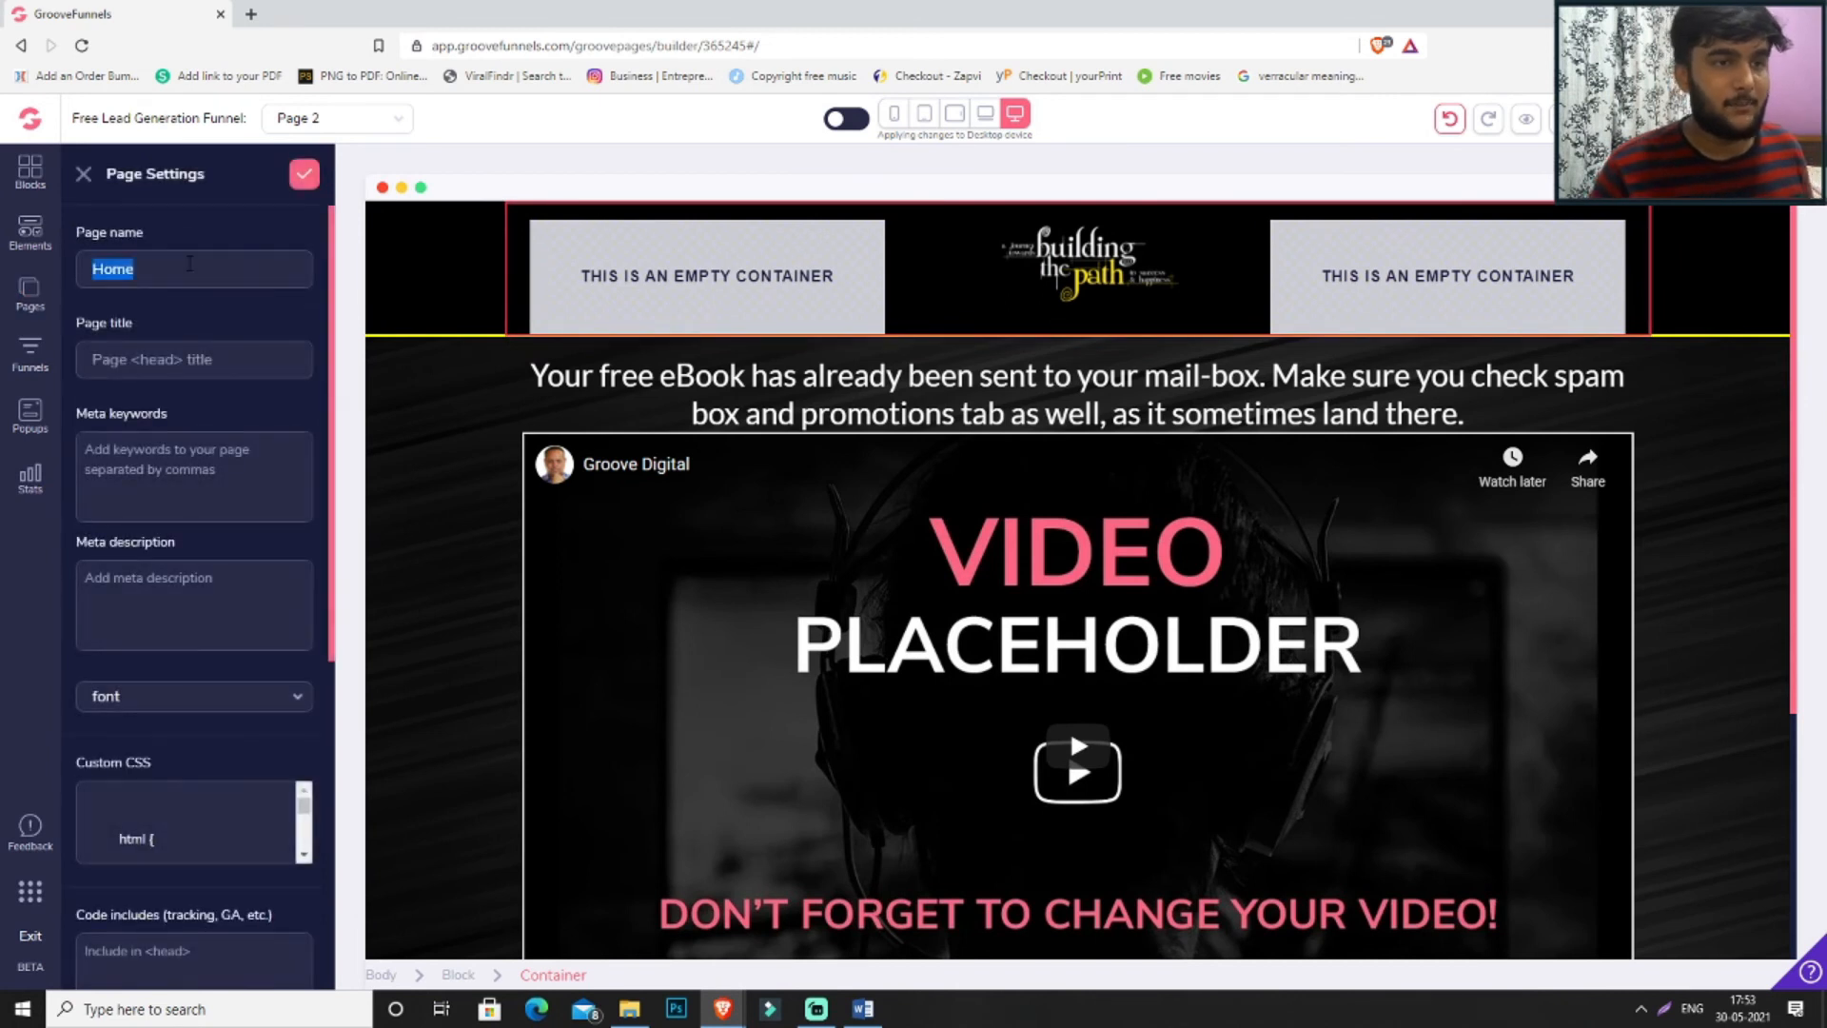
type("O")
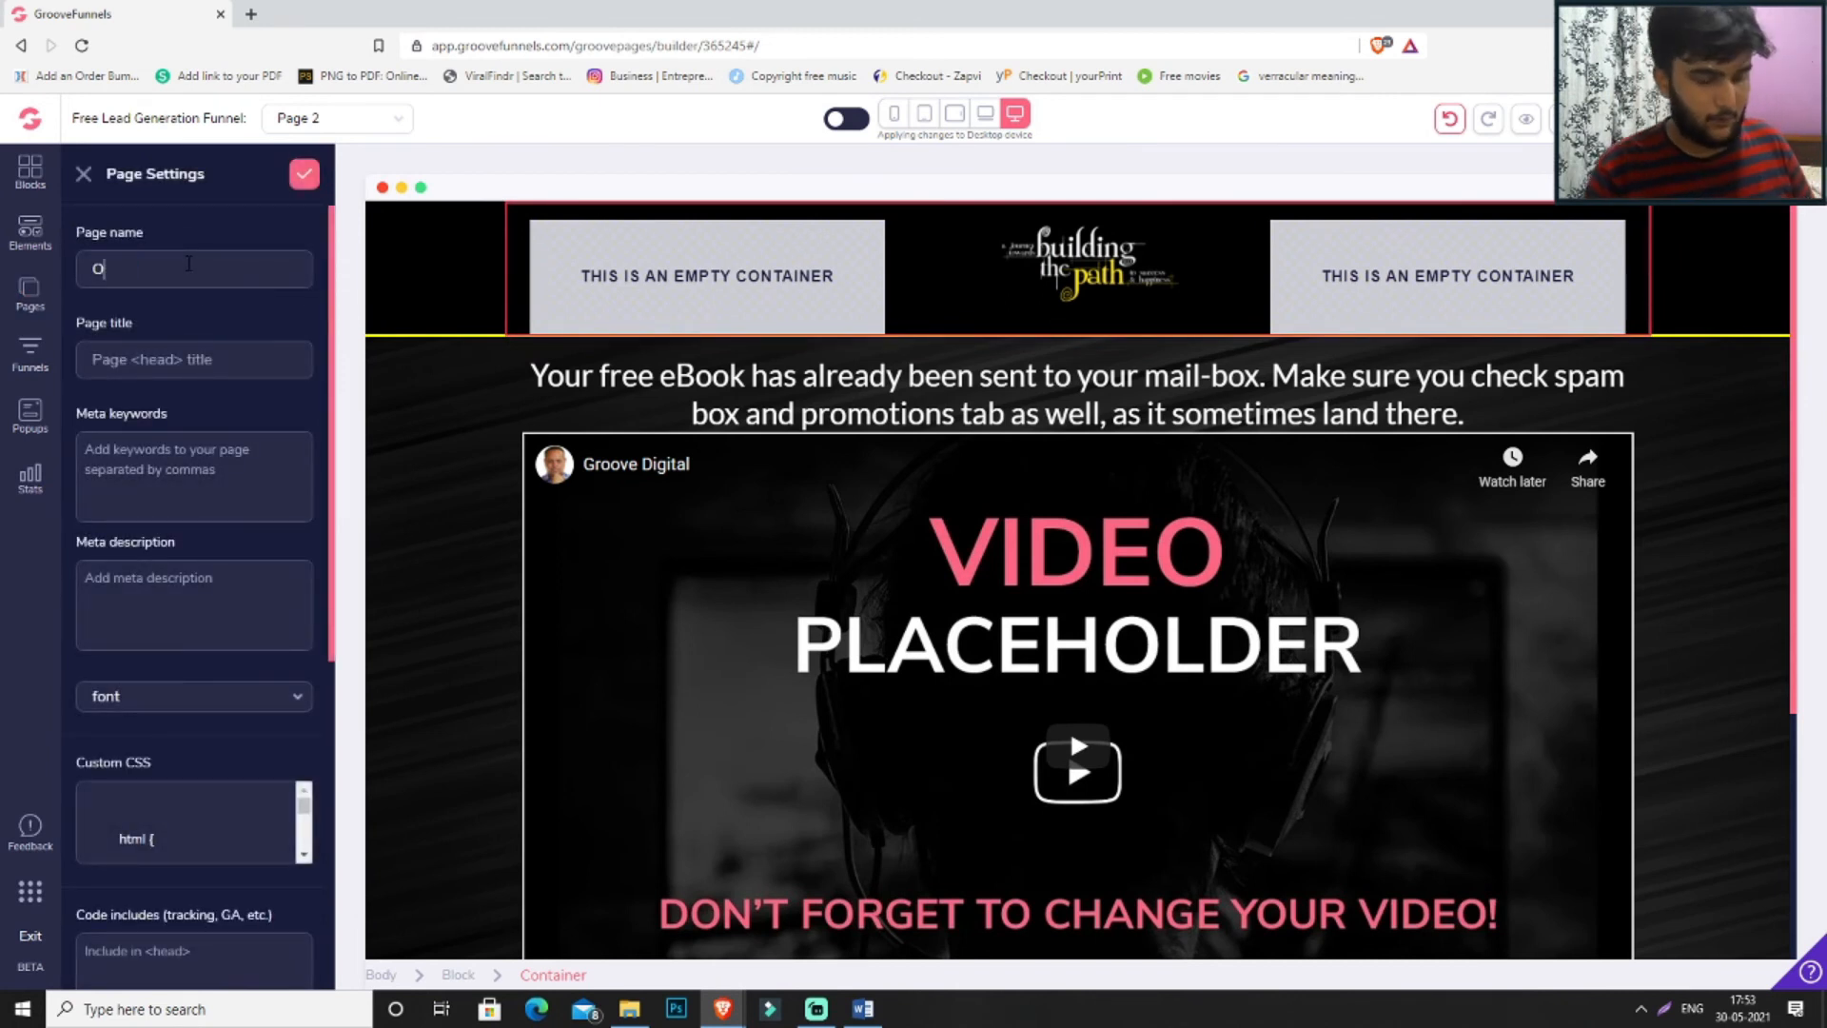
type("PL")
key("BackSpace")
key("BackSpace")
type("pl")
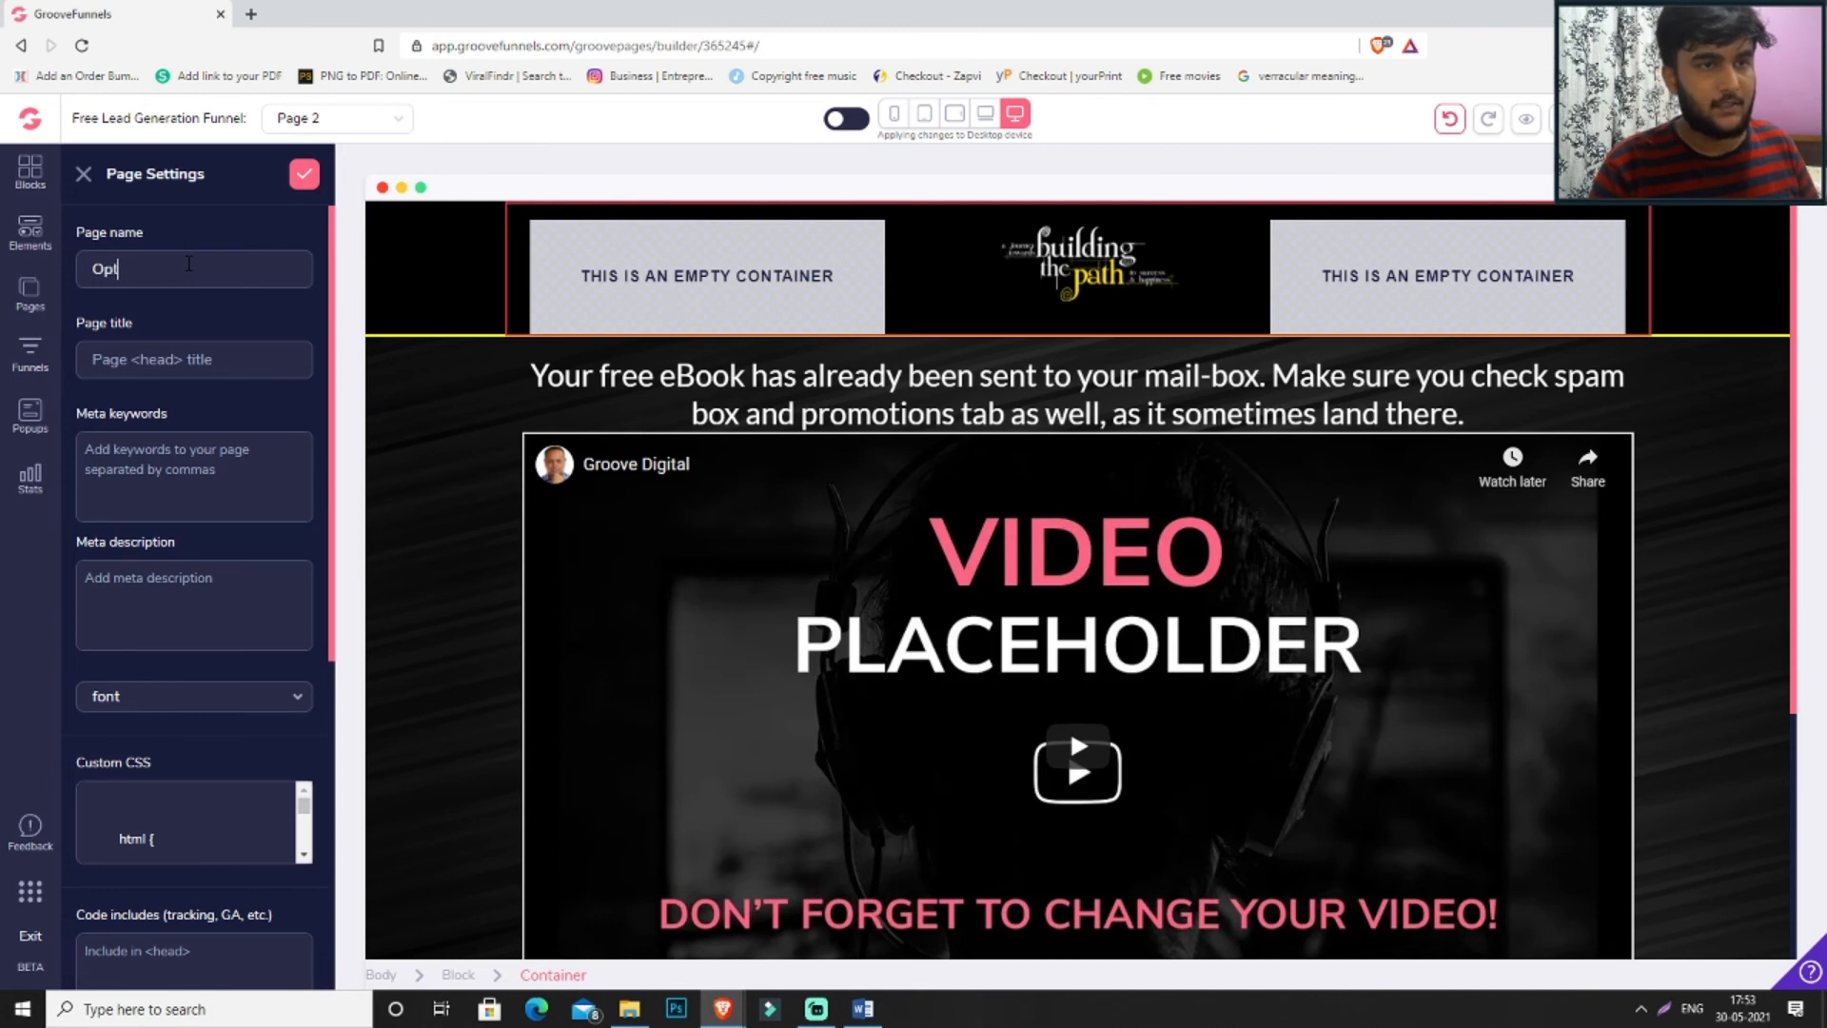
type("-In Page")
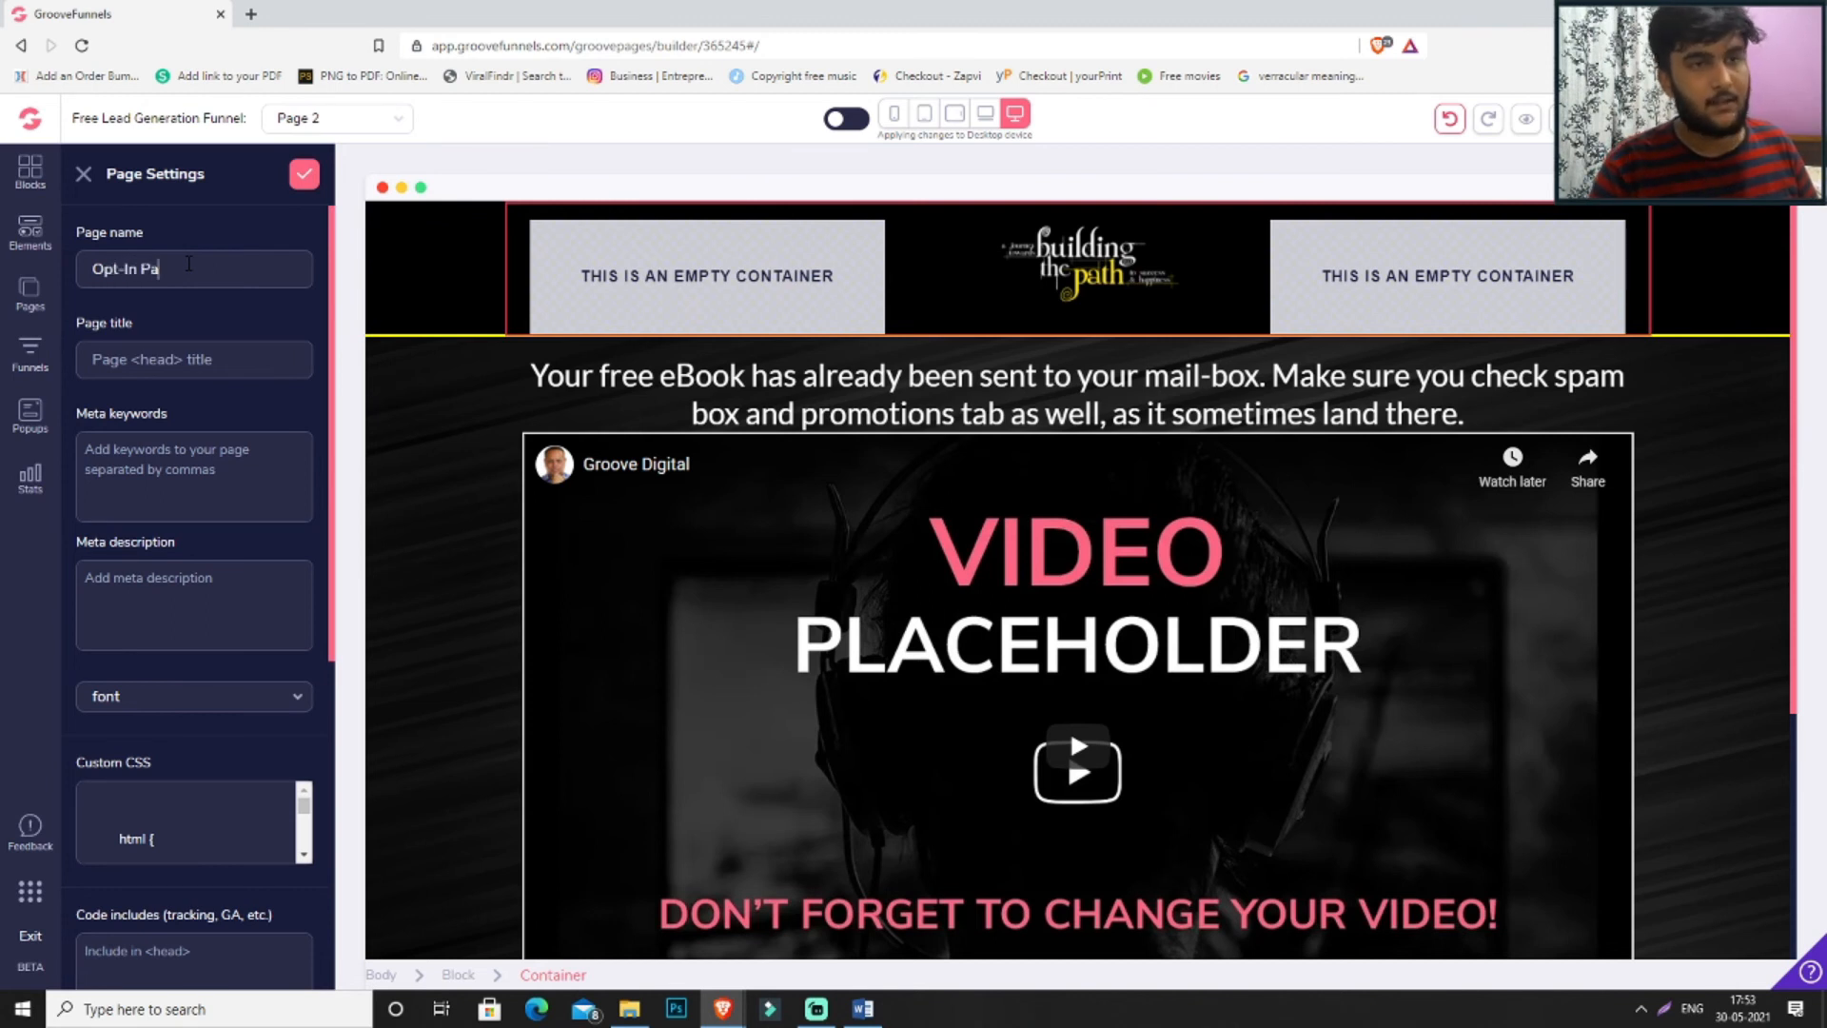
left_click(304, 174)
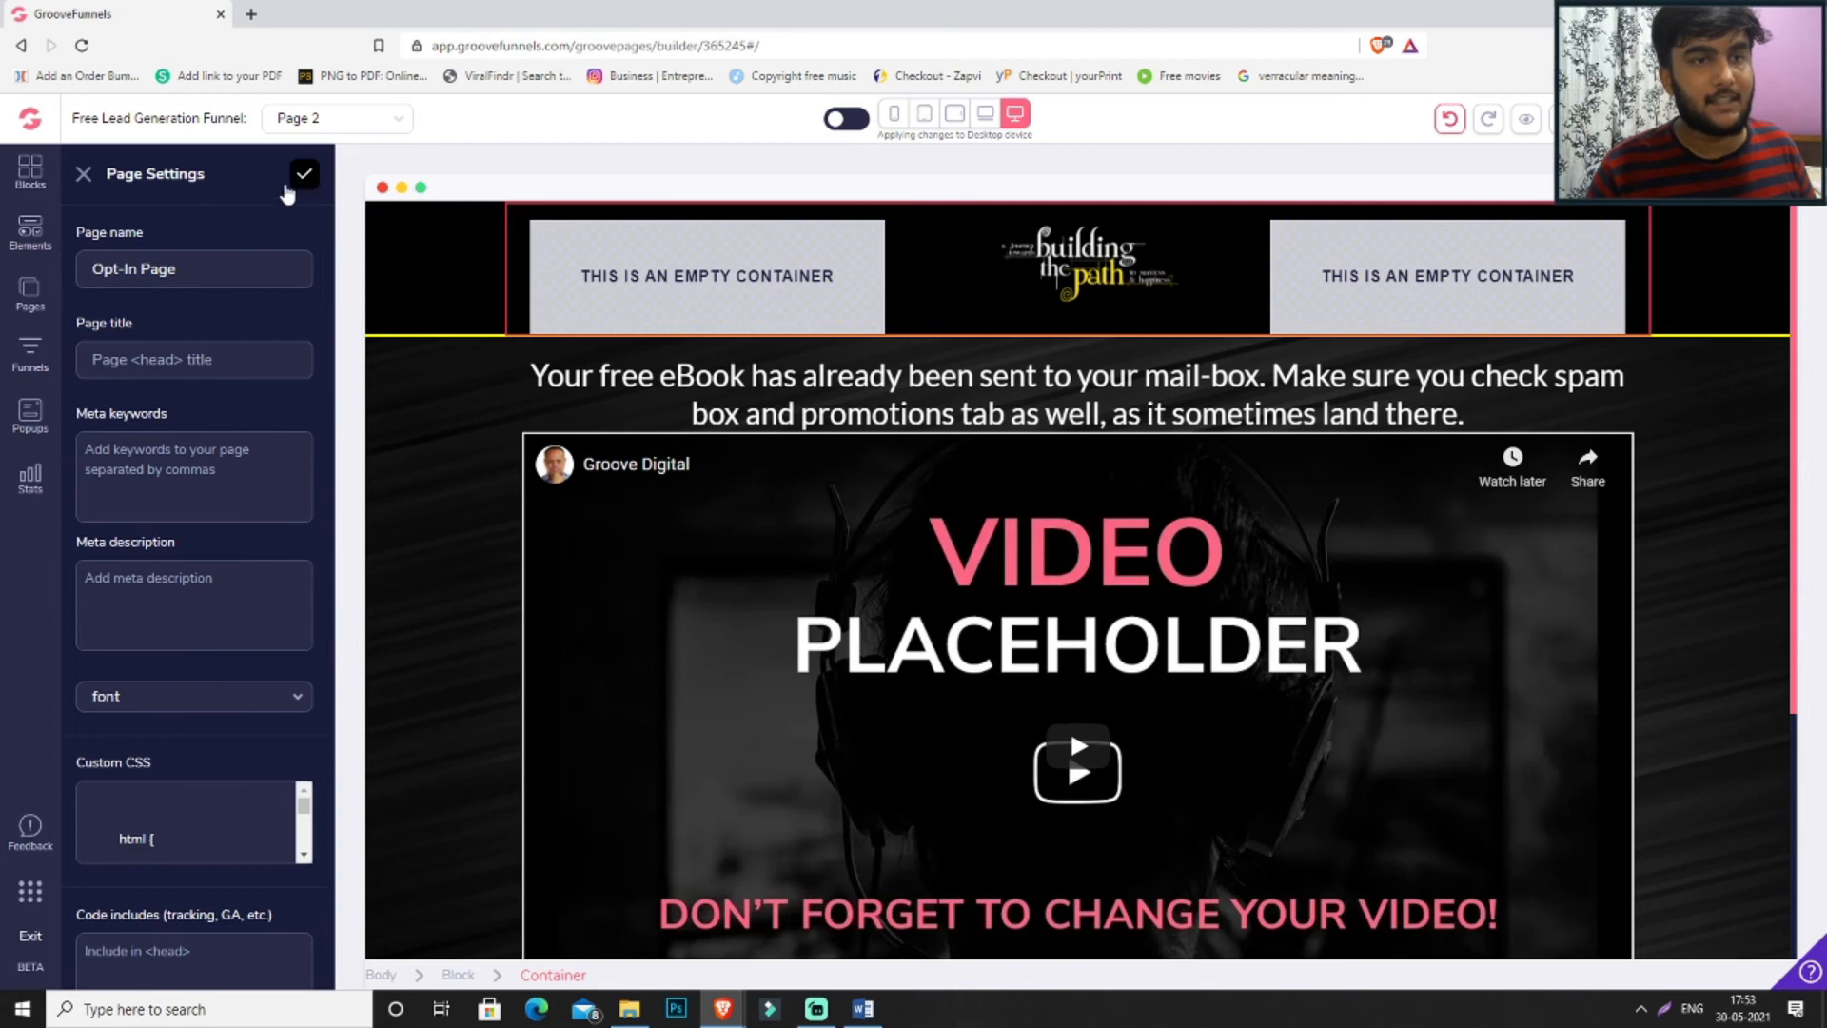
- Rename Page 2 as "Thank You Page" in its page settings and save
left_click(294, 343)
left_click(158, 398)
double_click(192, 274)
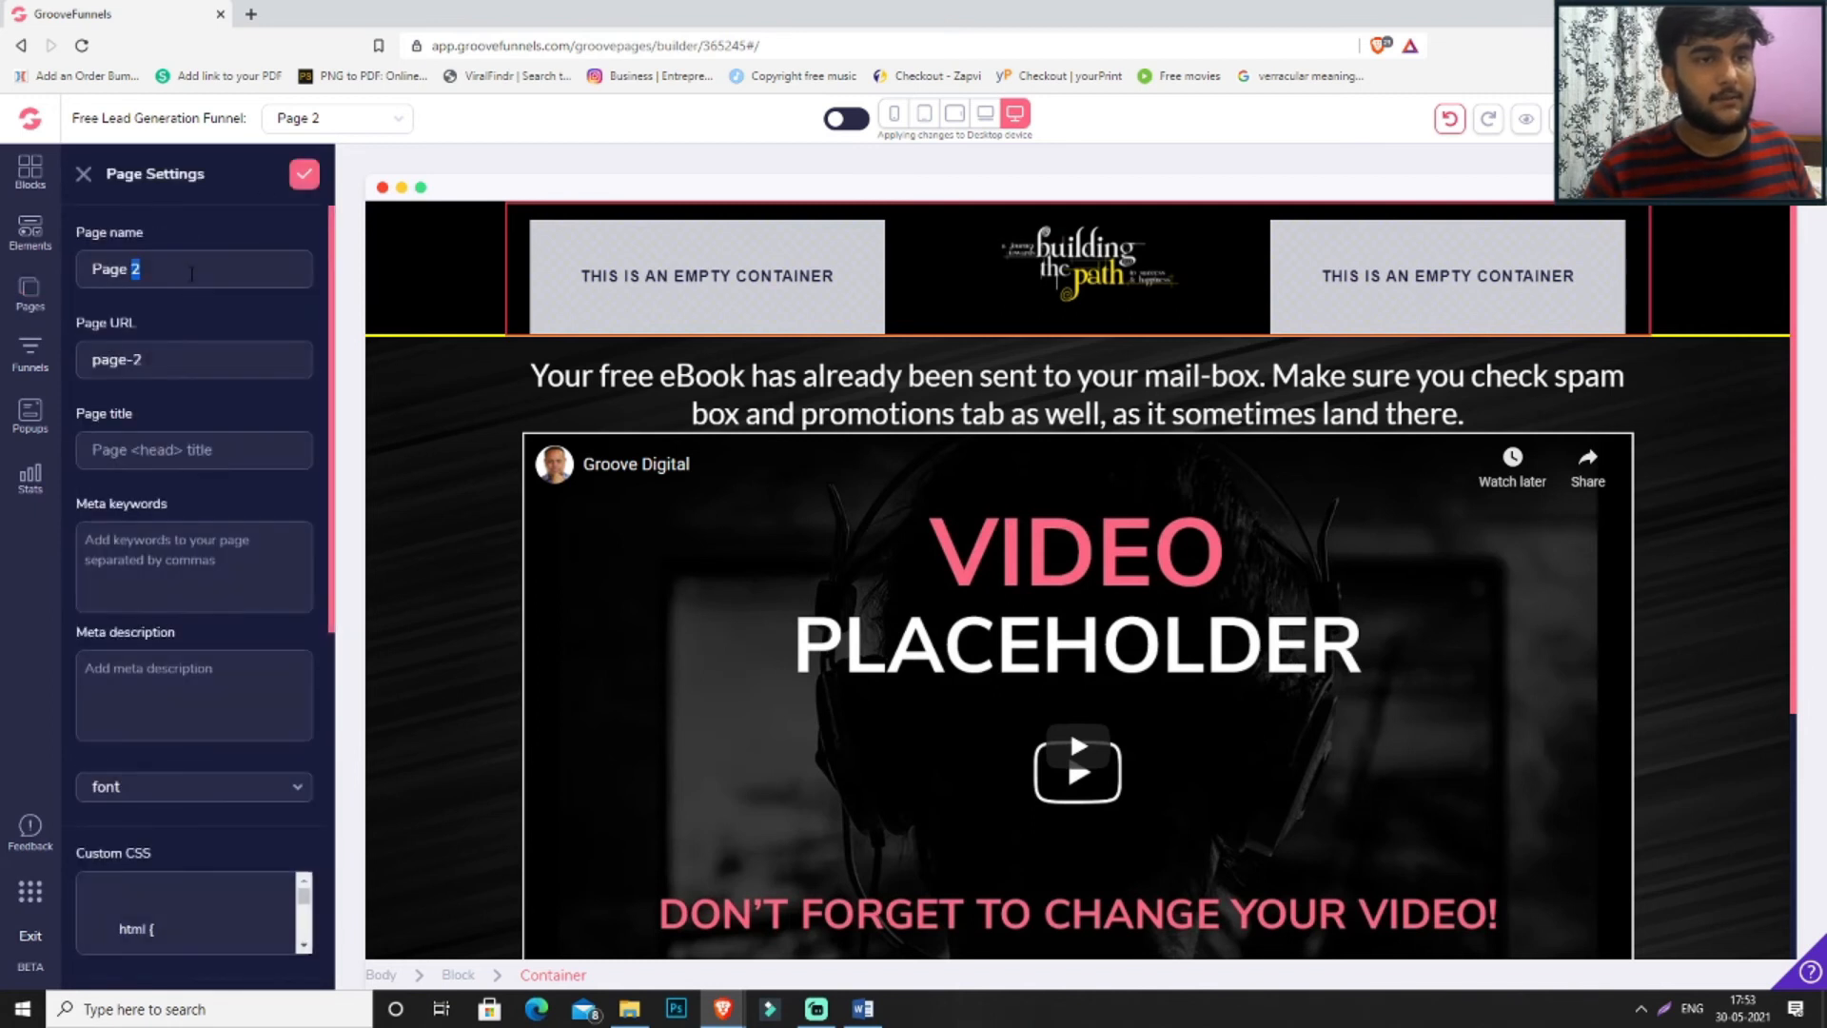
key("ctrl+a")
type("Tha")
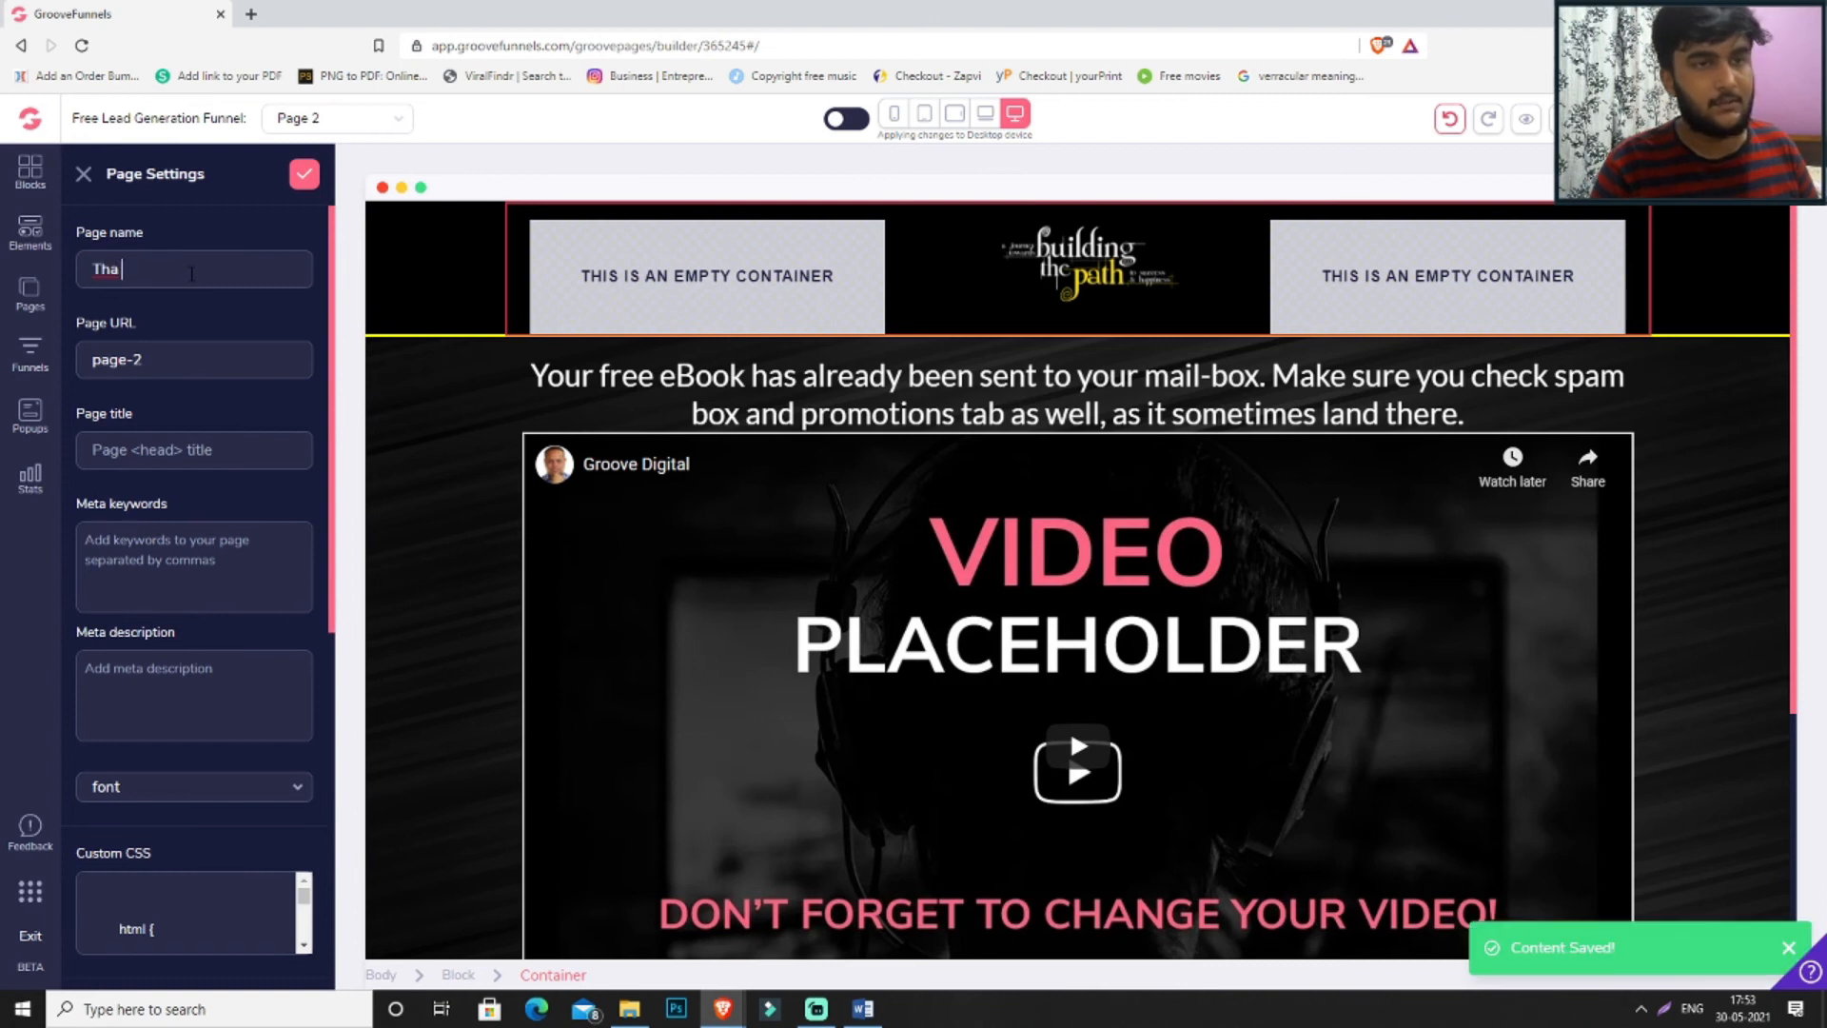
type("ank You Page")
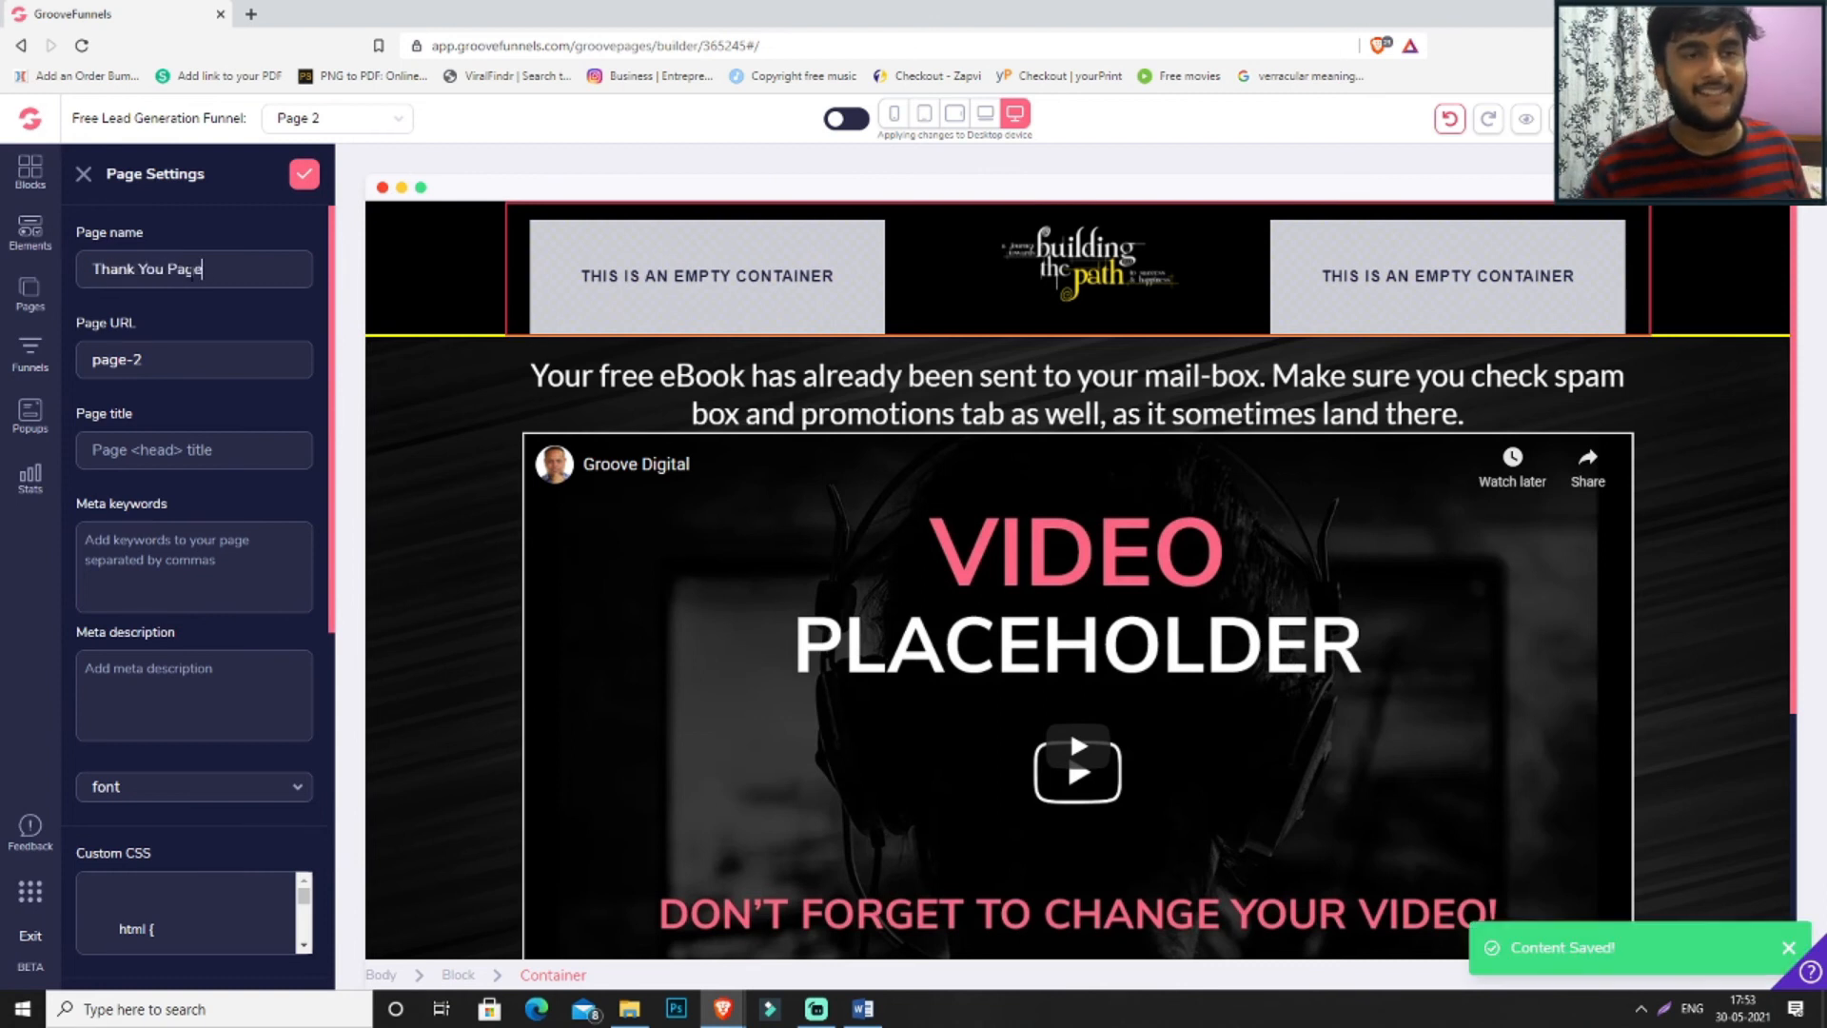
left_click(305, 175)
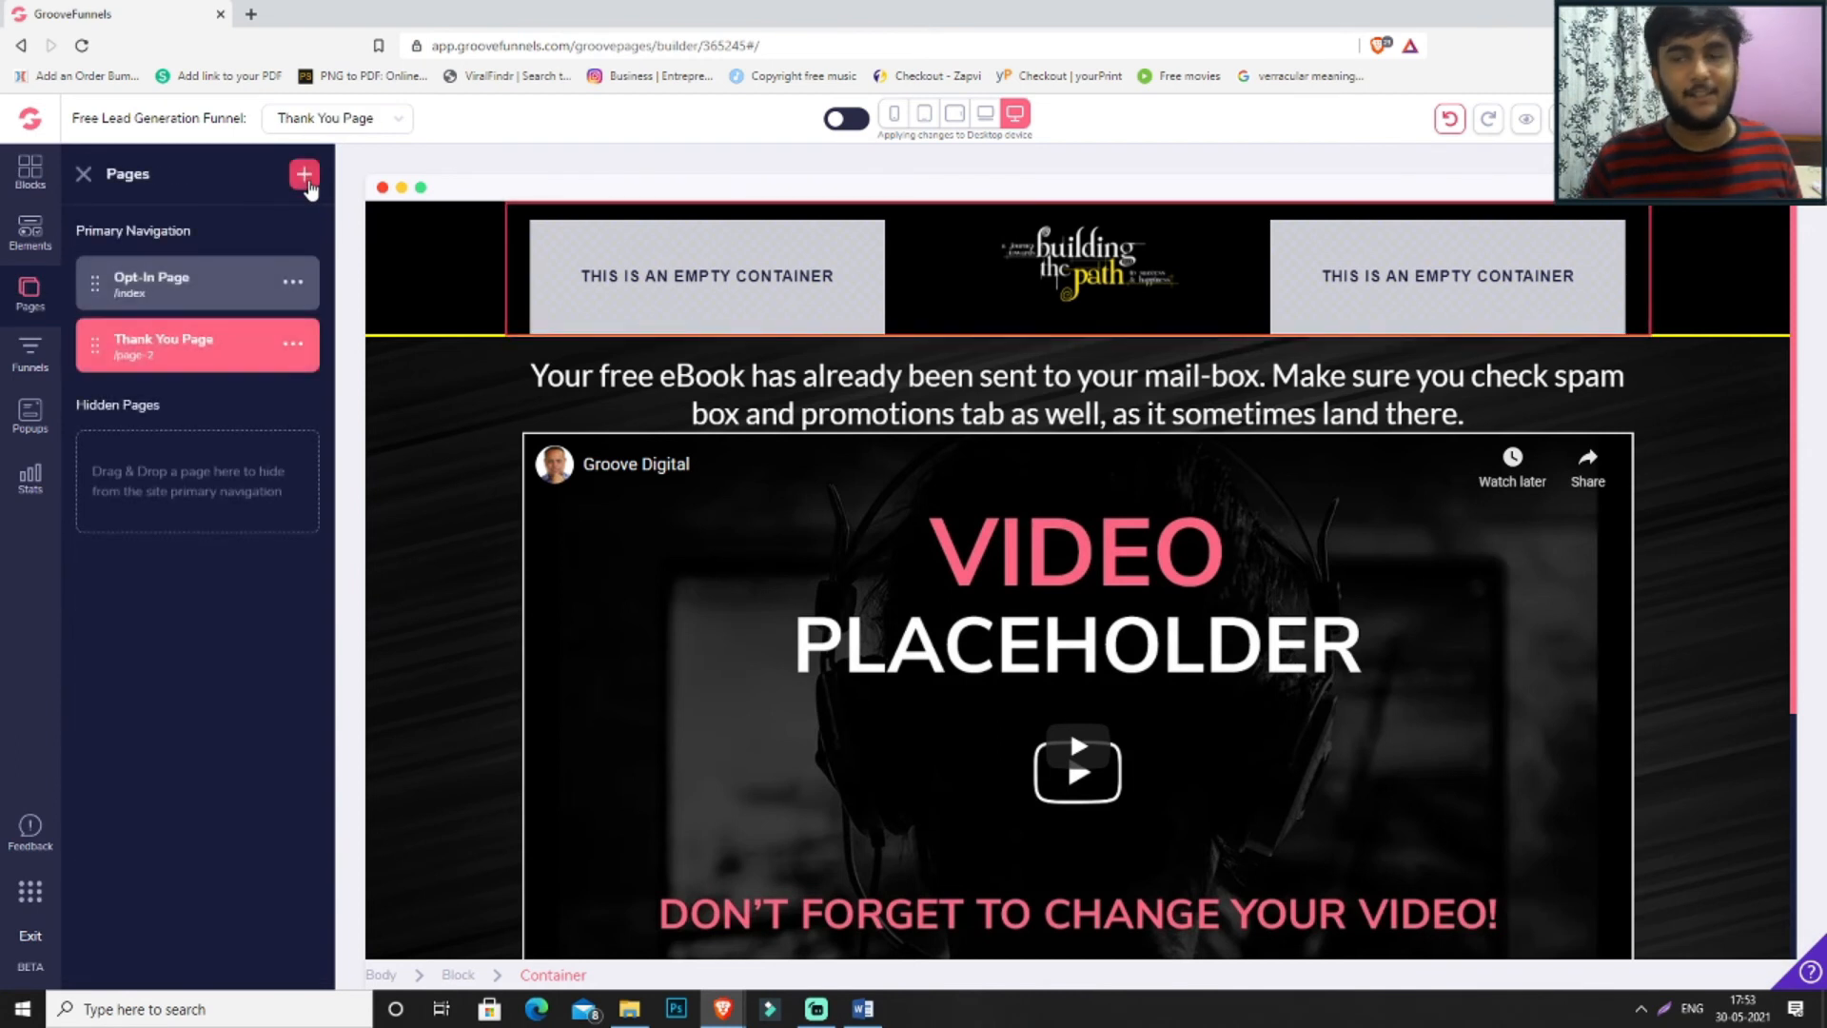